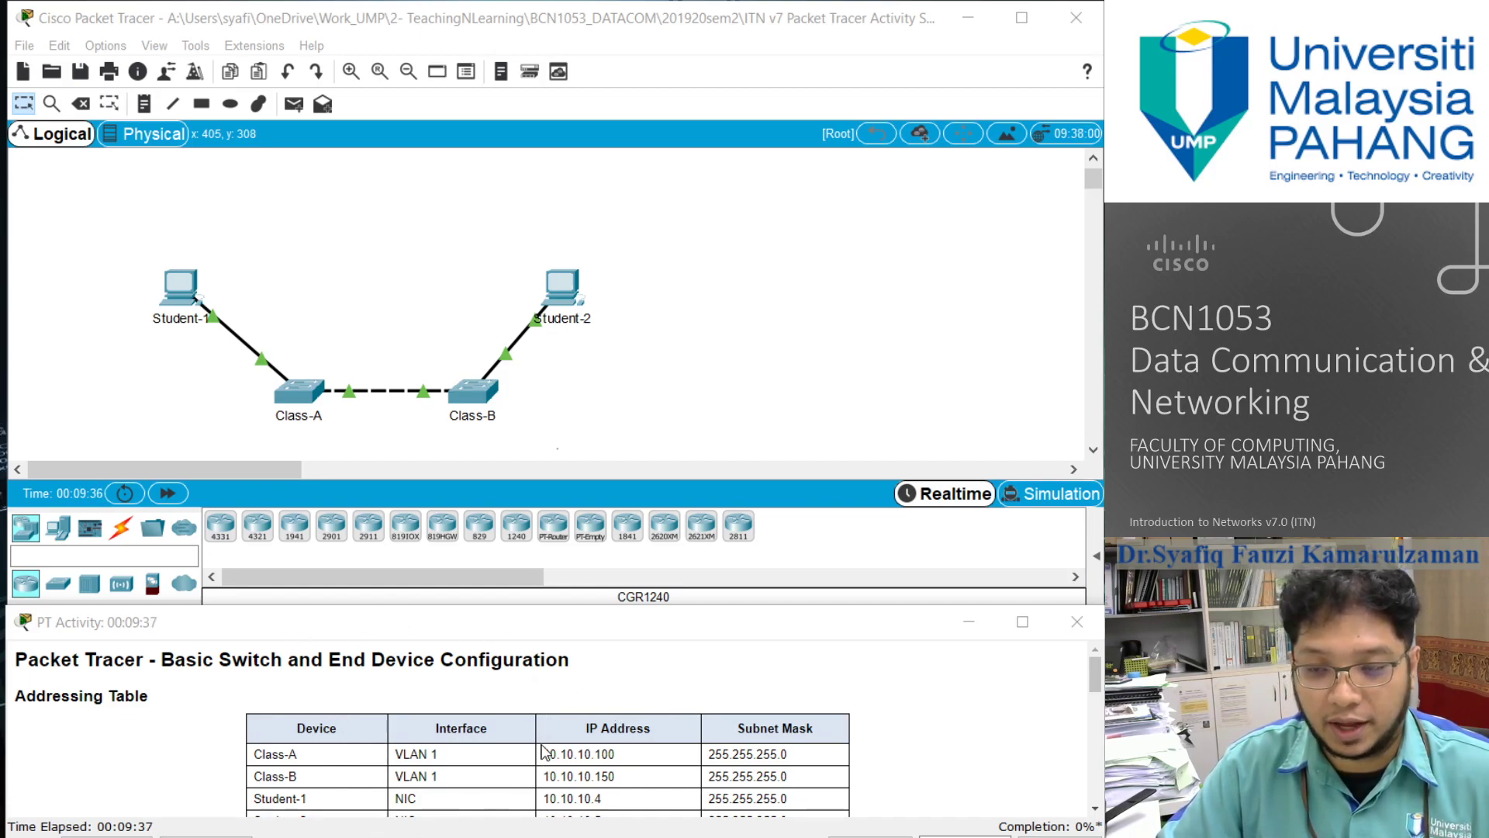
- Read the activity's addressing table, objectives and scenario in the instructions
{"action": "scroll", "coordinate": [542, 751], "scroll_direction": "down", "scroll_amount": 2}
{"action": "scroll", "coordinate": [546, 750], "scroll_direction": "up", "scroll_amount": 2}
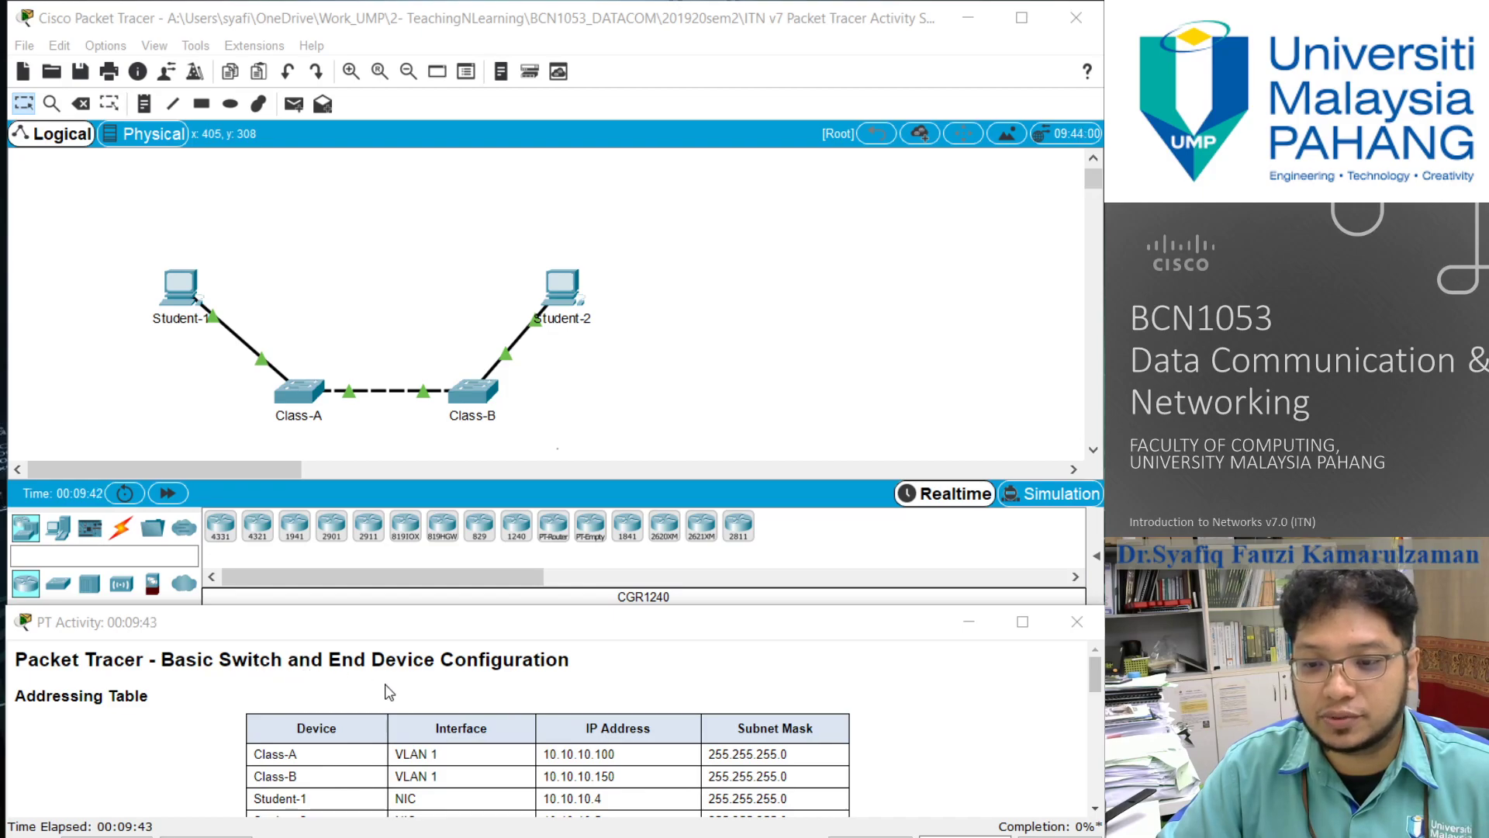
{"action": "scroll", "coordinate": [580, 677], "scroll_direction": "down", "scroll_amount": 1}
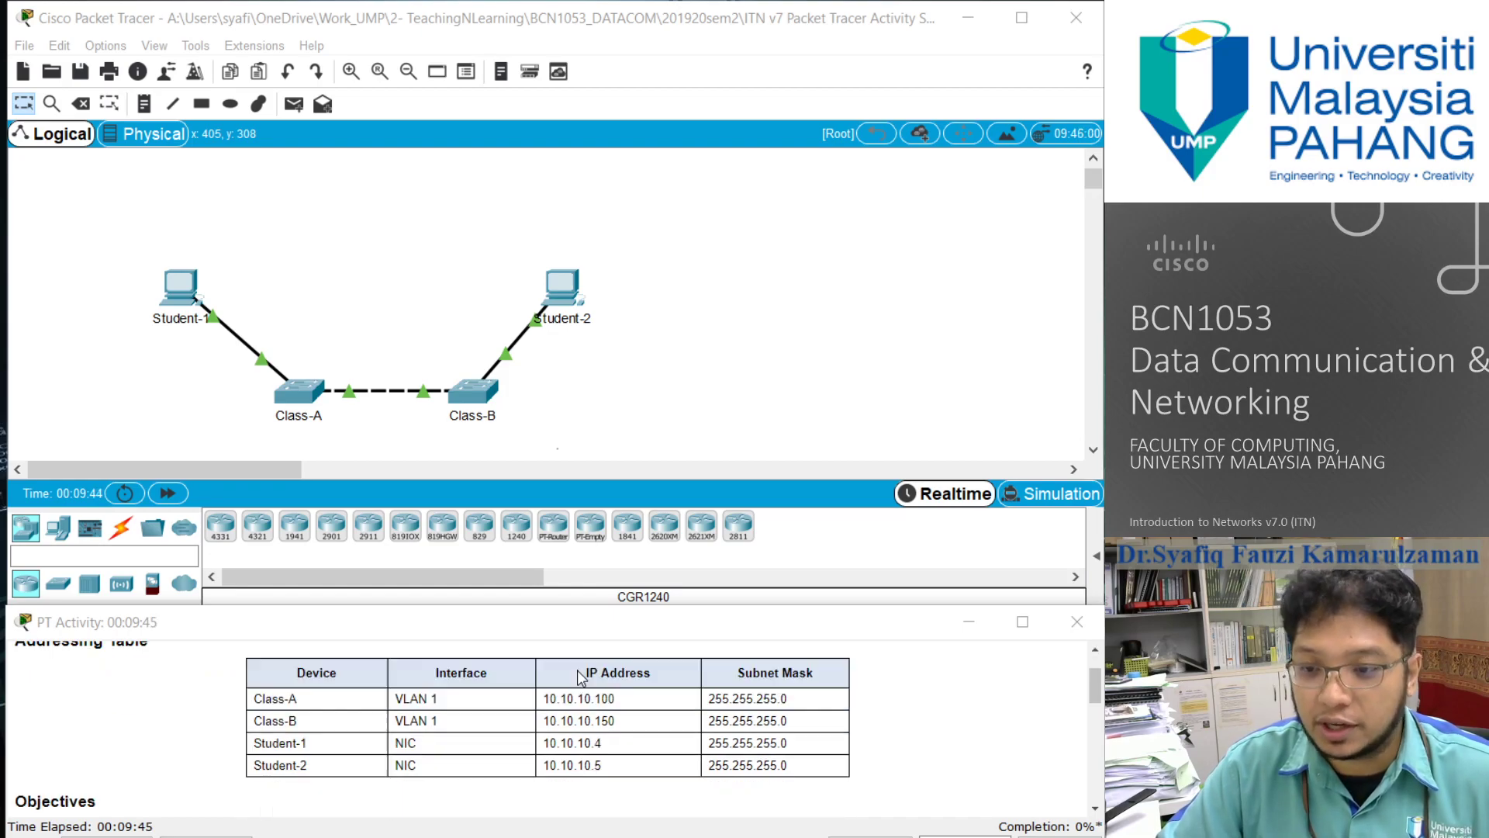
{"action": "scroll", "coordinate": [580, 677], "scroll_direction": "up", "scroll_amount": 1}
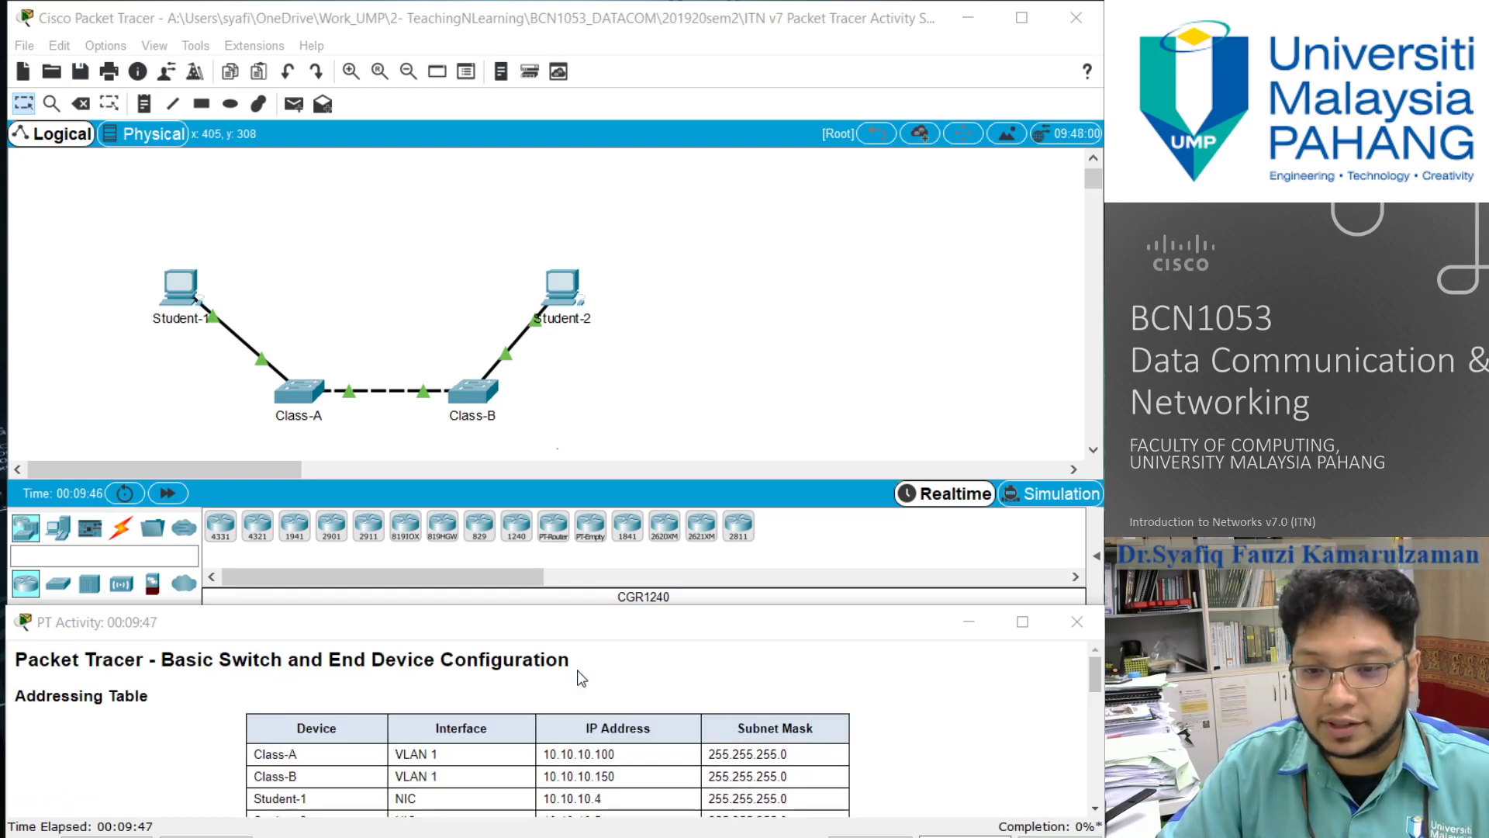
{"action": "left_click_drag", "start_coordinate": [397, 608], "coordinate": [386, 464]}
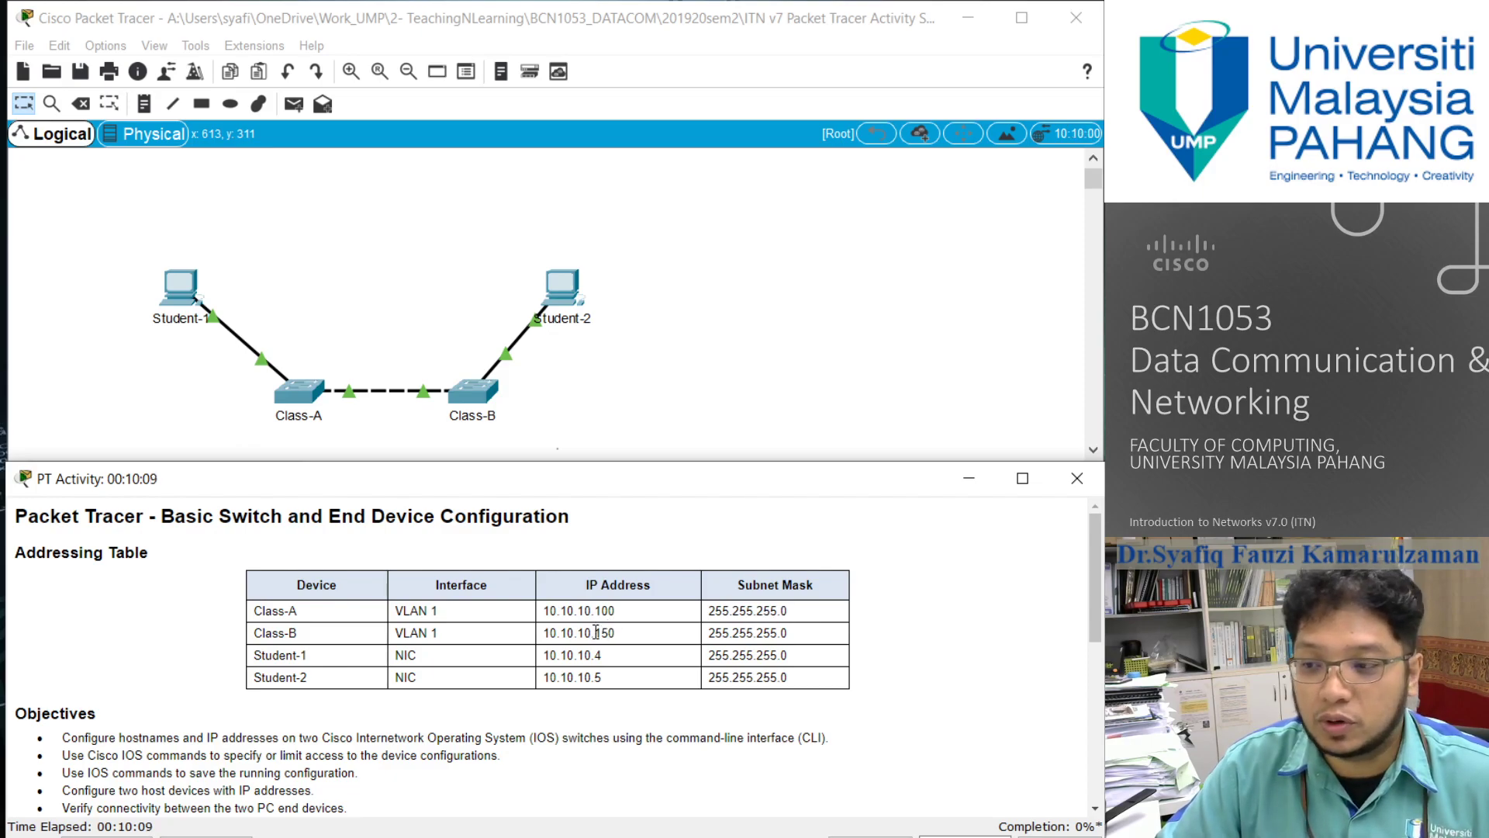
{"action": "scroll", "coordinate": [597, 636], "scroll_direction": "down", "scroll_amount": 1}
{"action": "scroll", "coordinate": [598, 640], "scroll_direction": "down", "scroll_amount": 2}
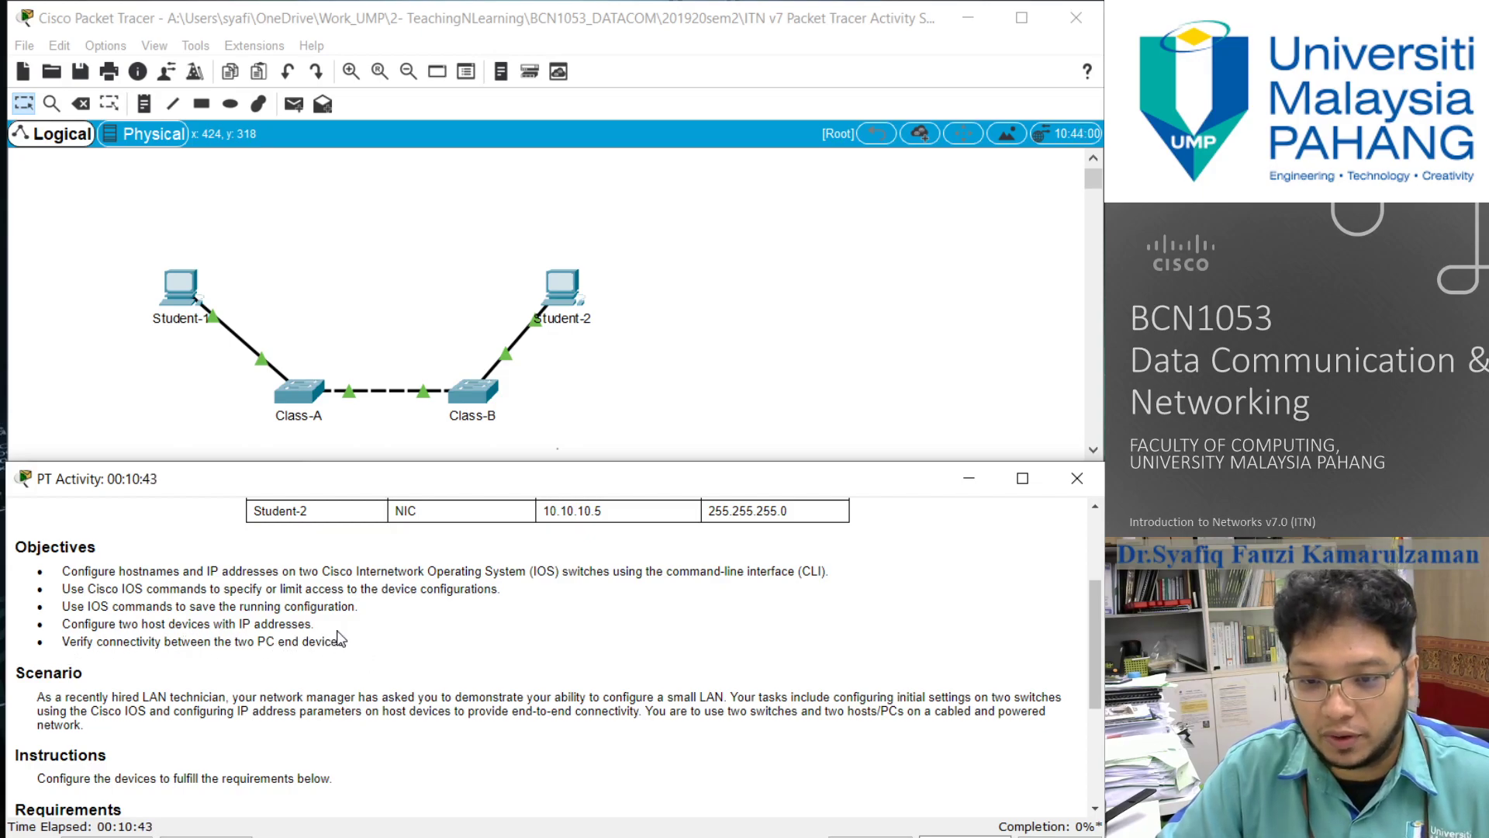
{"action": "scroll", "coordinate": [337, 635], "scroll_direction": "down", "scroll_amount": 1}
{"action": "scroll", "coordinate": [336, 640], "scroll_direction": "up", "scroll_amount": 1}
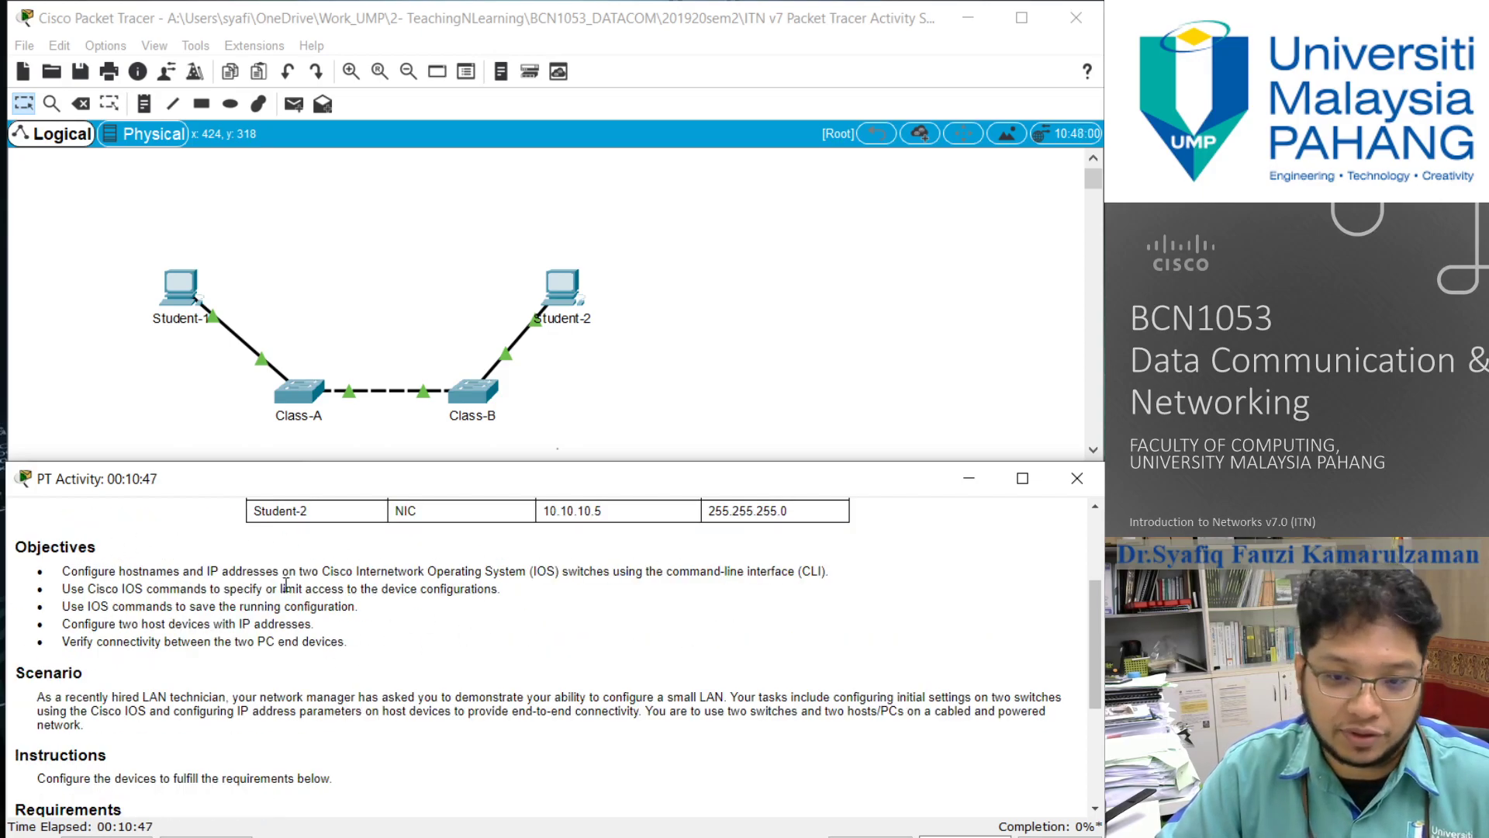
{"action": "scroll", "coordinate": [194, 626], "scroll_direction": "down", "scroll_amount": 3}
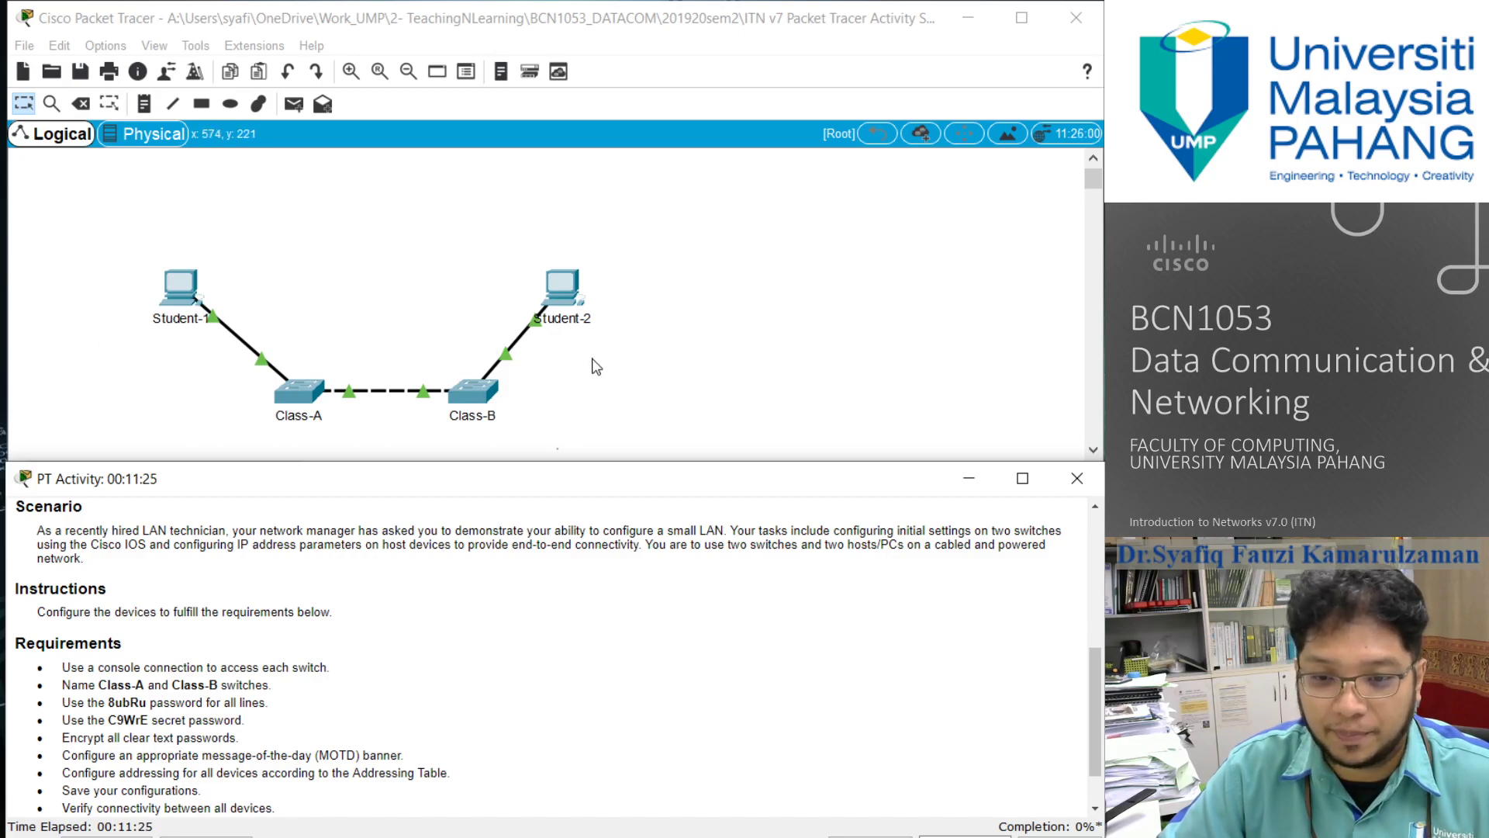
- Shrink the activity instructions to uncover the device palette and review the list of switch configuration requirements
{"action": "left_click_drag", "start_coordinate": [589, 463], "coordinate": [592, 607]}
{"action": "scroll", "coordinate": [534, 674], "scroll_direction": "down", "scroll_amount": 3}
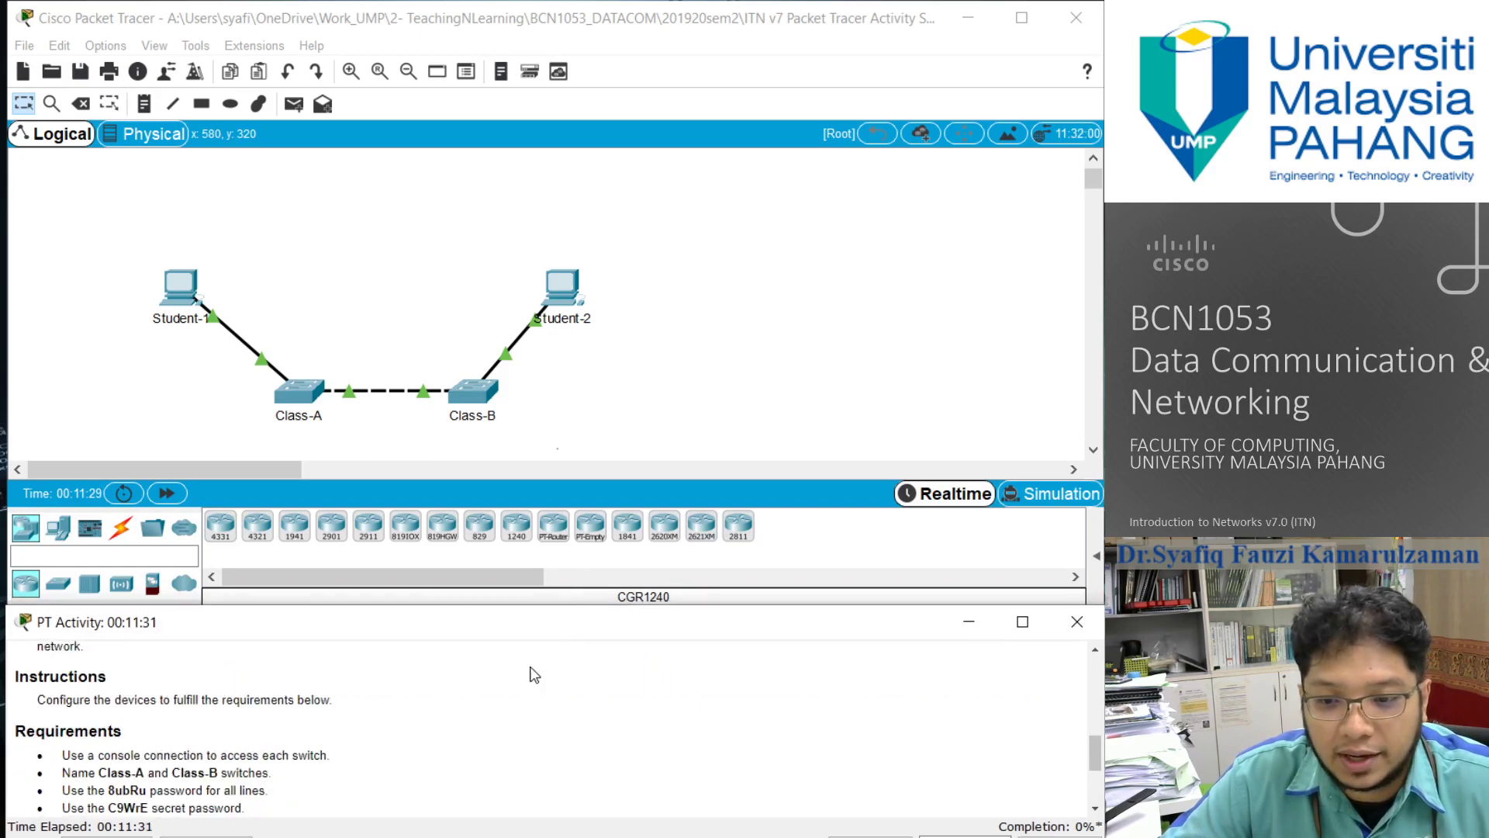
{"action": "scroll", "coordinate": [217, 702], "scroll_direction": "down", "scroll_amount": 3}
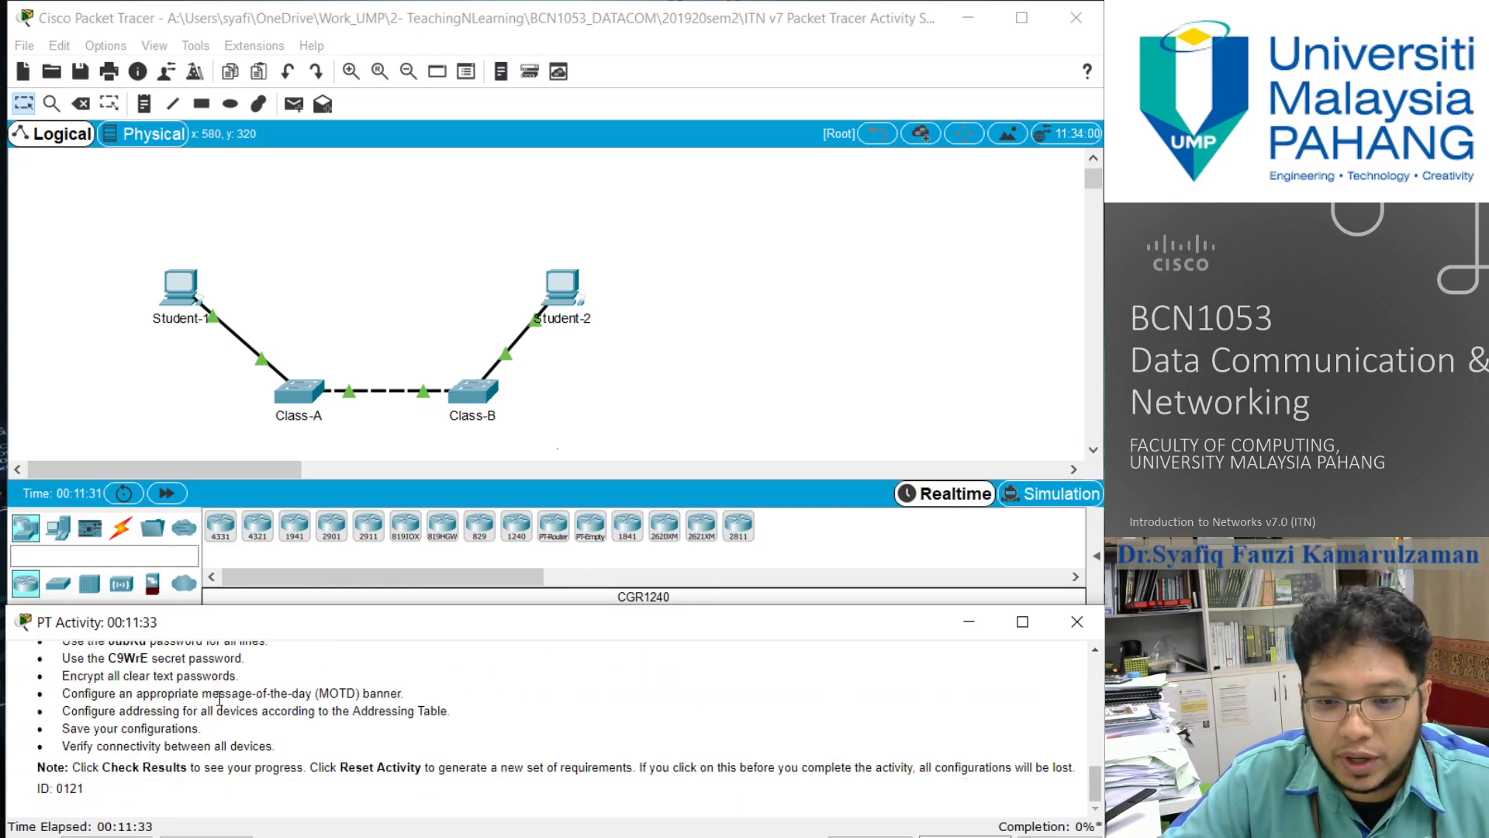
{"action": "scroll", "coordinate": [222, 698], "scroll_direction": "up", "scroll_amount": 5}
{"action": "scroll", "coordinate": [221, 698], "scroll_direction": "down", "scroll_amount": 5}
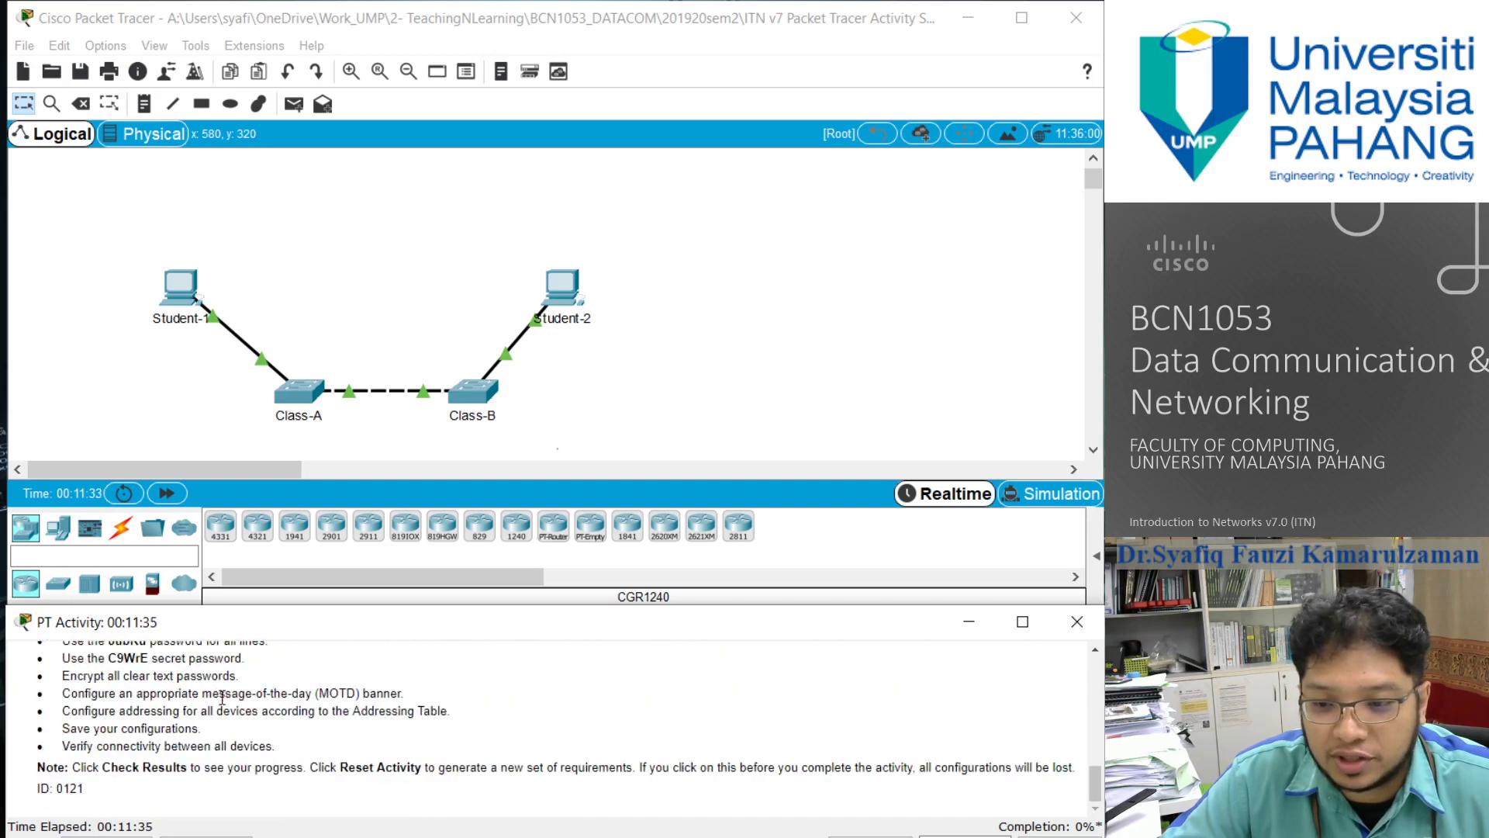
{"action": "scroll", "coordinate": [222, 696], "scroll_direction": "up", "scroll_amount": 2}
{"action": "scroll", "coordinate": [223, 695], "scroll_direction": "down", "scroll_amount": 2}
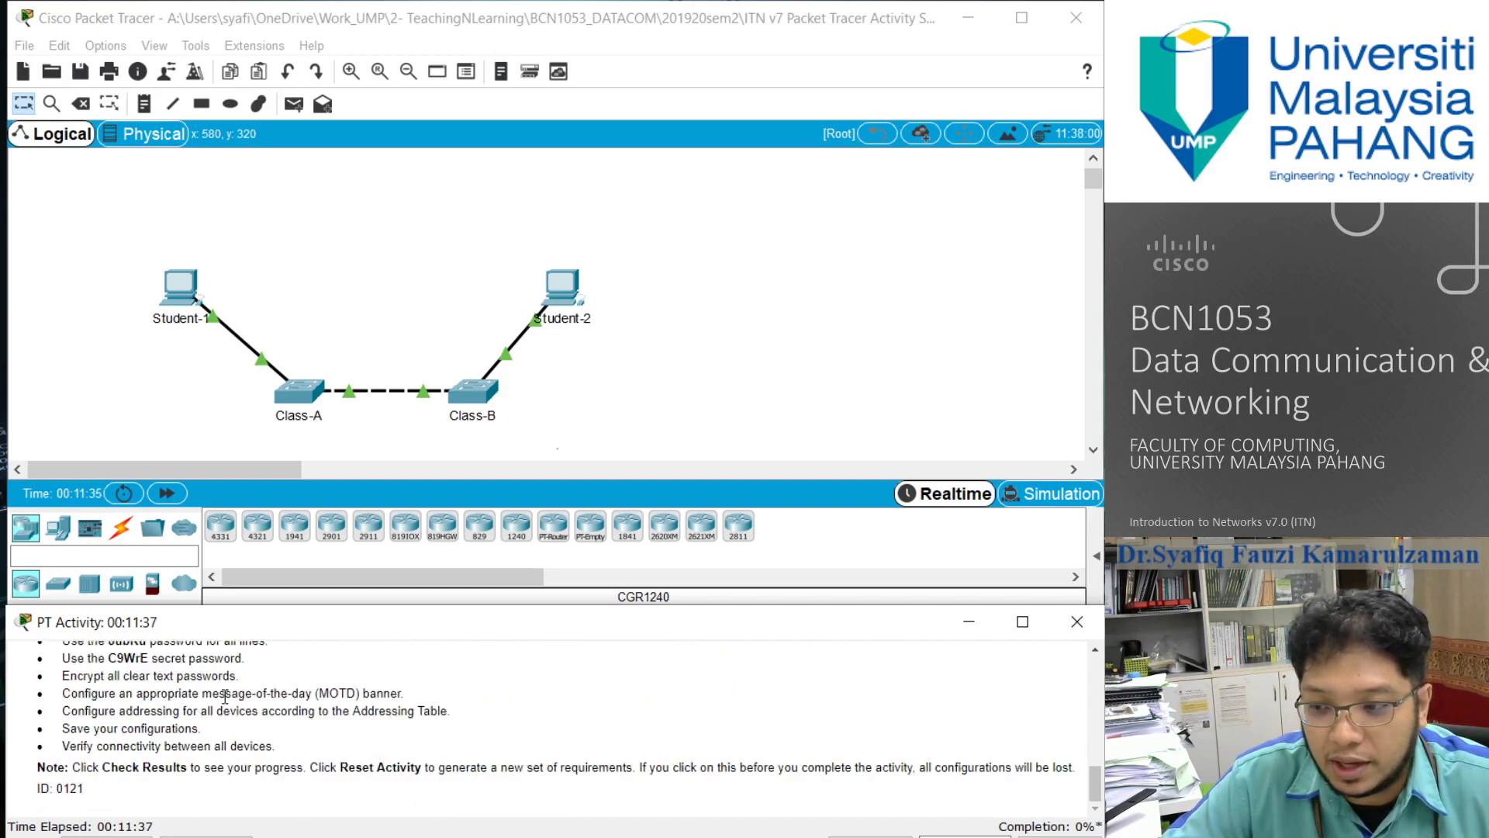
{"action": "scroll", "coordinate": [225, 698], "scroll_direction": "up", "scroll_amount": 3}
{"action": "scroll", "coordinate": [224, 701], "scroll_direction": "up", "scroll_amount": 1}
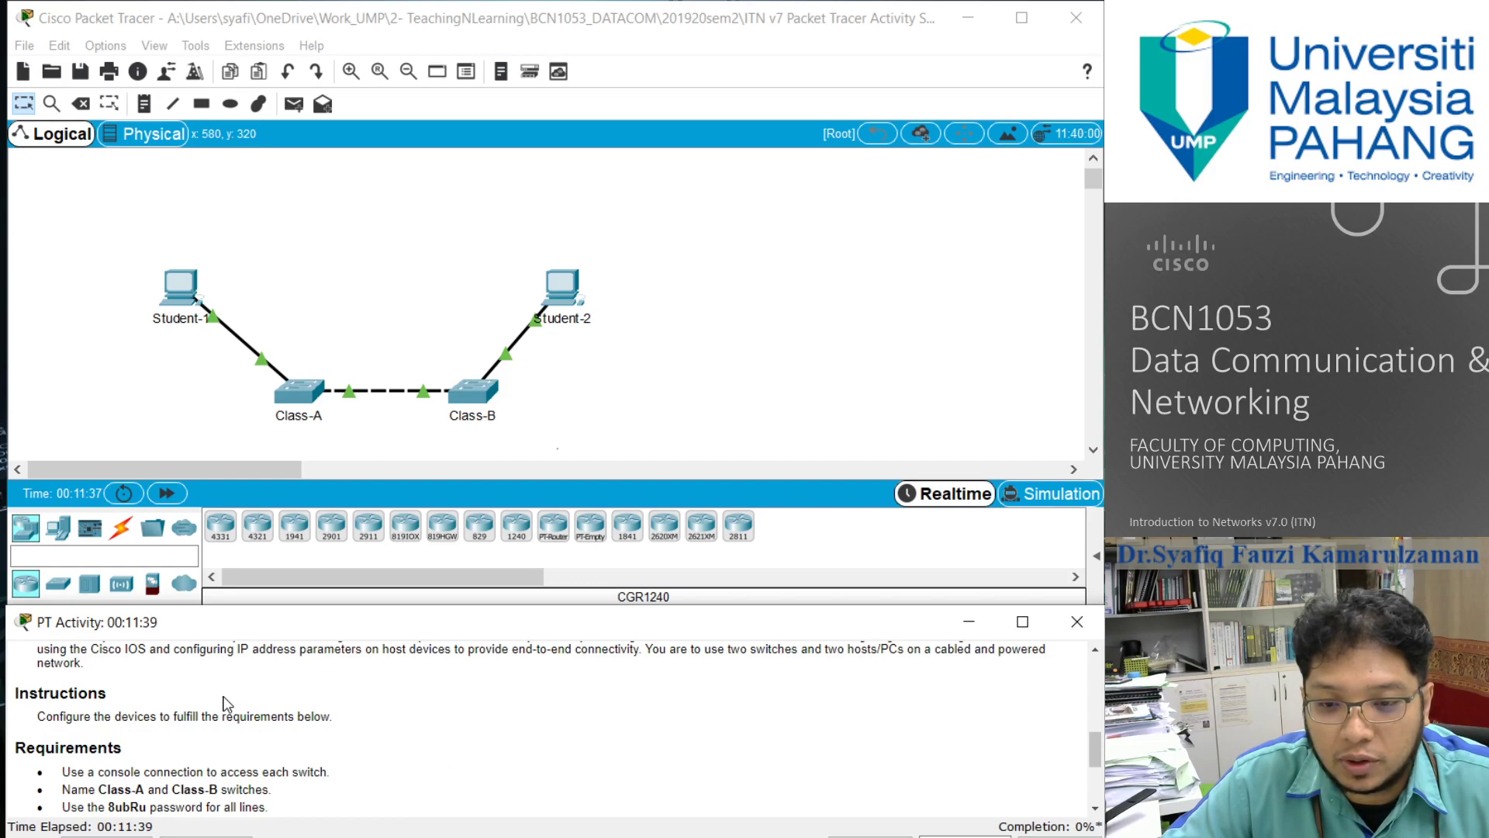
{"action": "scroll", "coordinate": [368, 710], "scroll_direction": "down", "scroll_amount": 1}
{"action": "scroll", "coordinate": [345, 710], "scroll_direction": "up", "scroll_amount": 1}
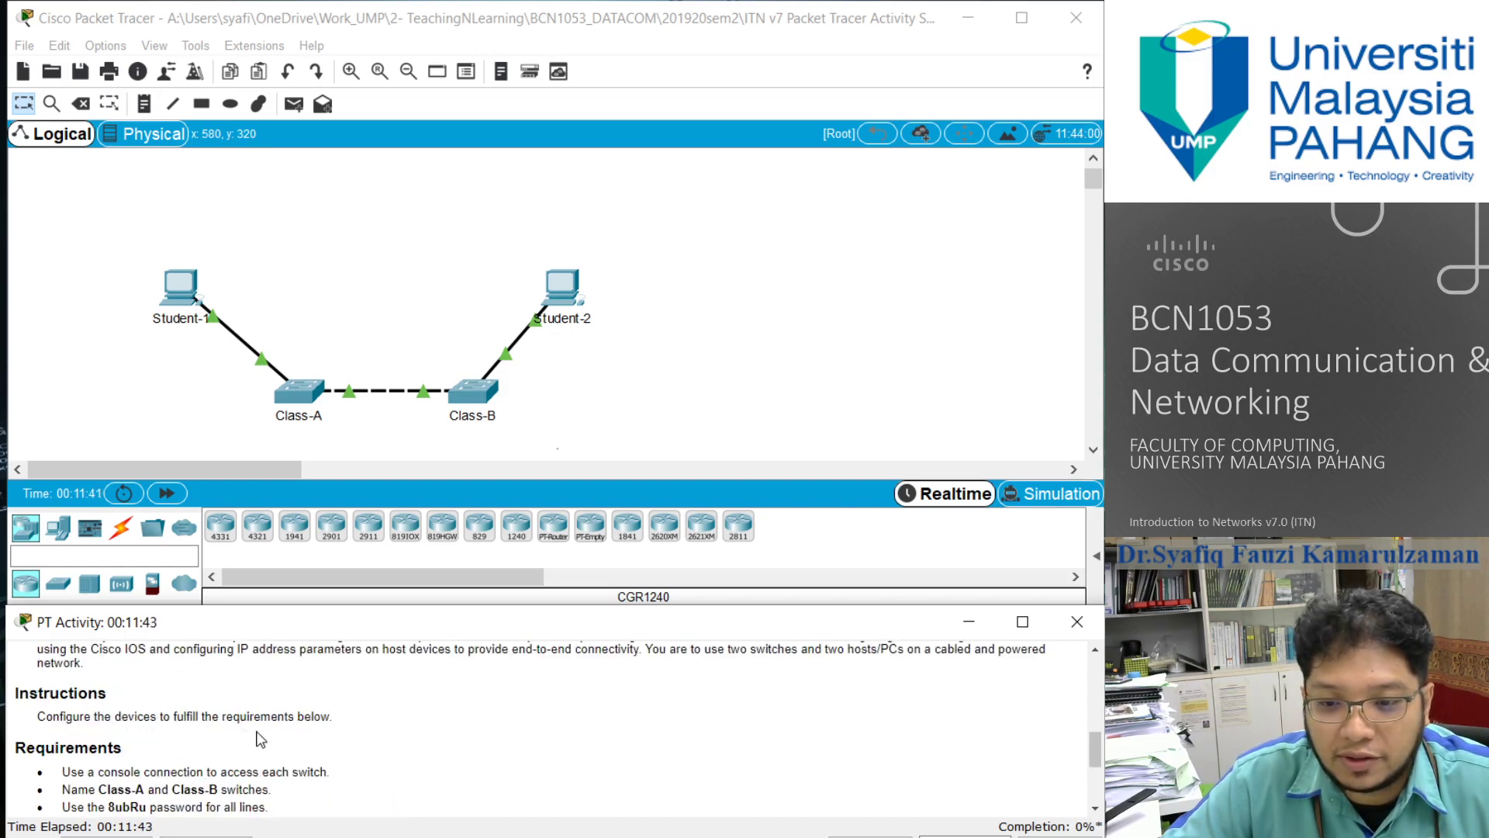
{"action": "scroll", "coordinate": [350, 725], "scroll_direction": "down", "scroll_amount": 1}
{"action": "scroll", "coordinate": [302, 717], "scroll_direction": "down", "scroll_amount": 1}
{"action": "scroll", "coordinate": [304, 712], "scroll_direction": "up", "scroll_amount": 1}
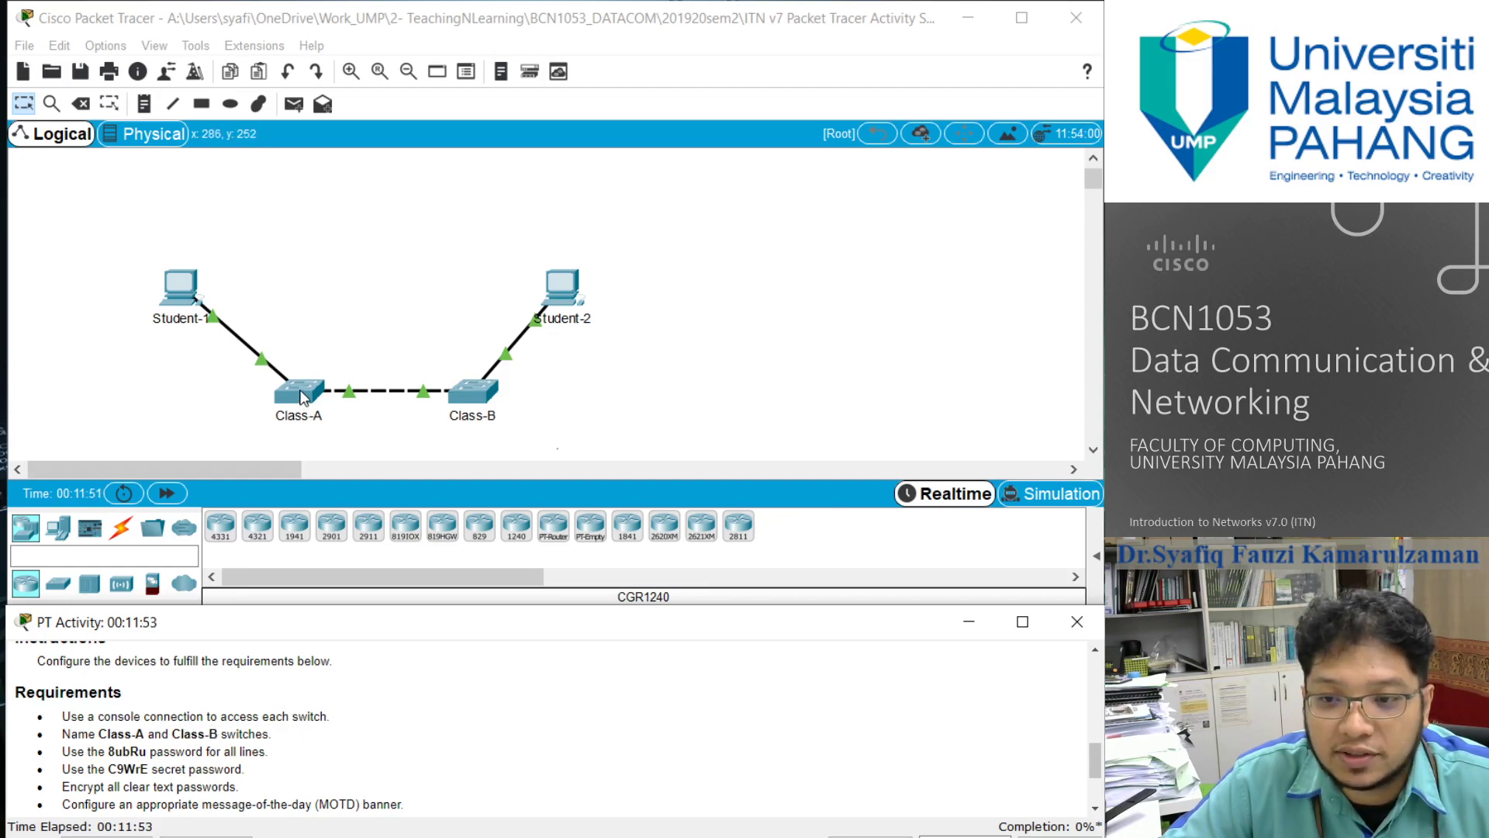
- Connect a console cable from Student-1's RS 232 port to the Console port of switch Class-A
{"action": "left_click", "coordinate": [124, 534]}
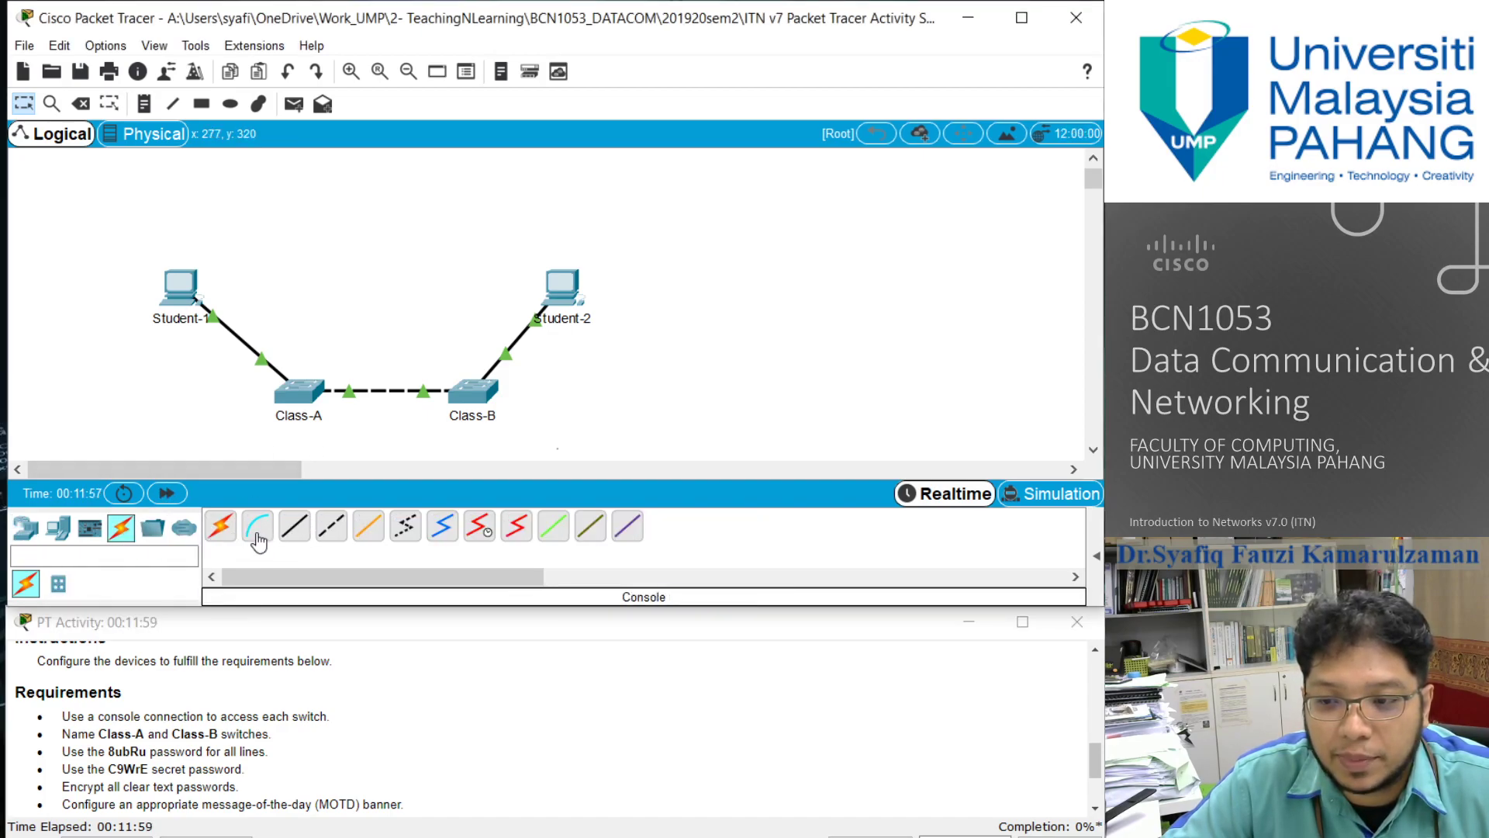
{"action": "left_click", "coordinate": [257, 535]}
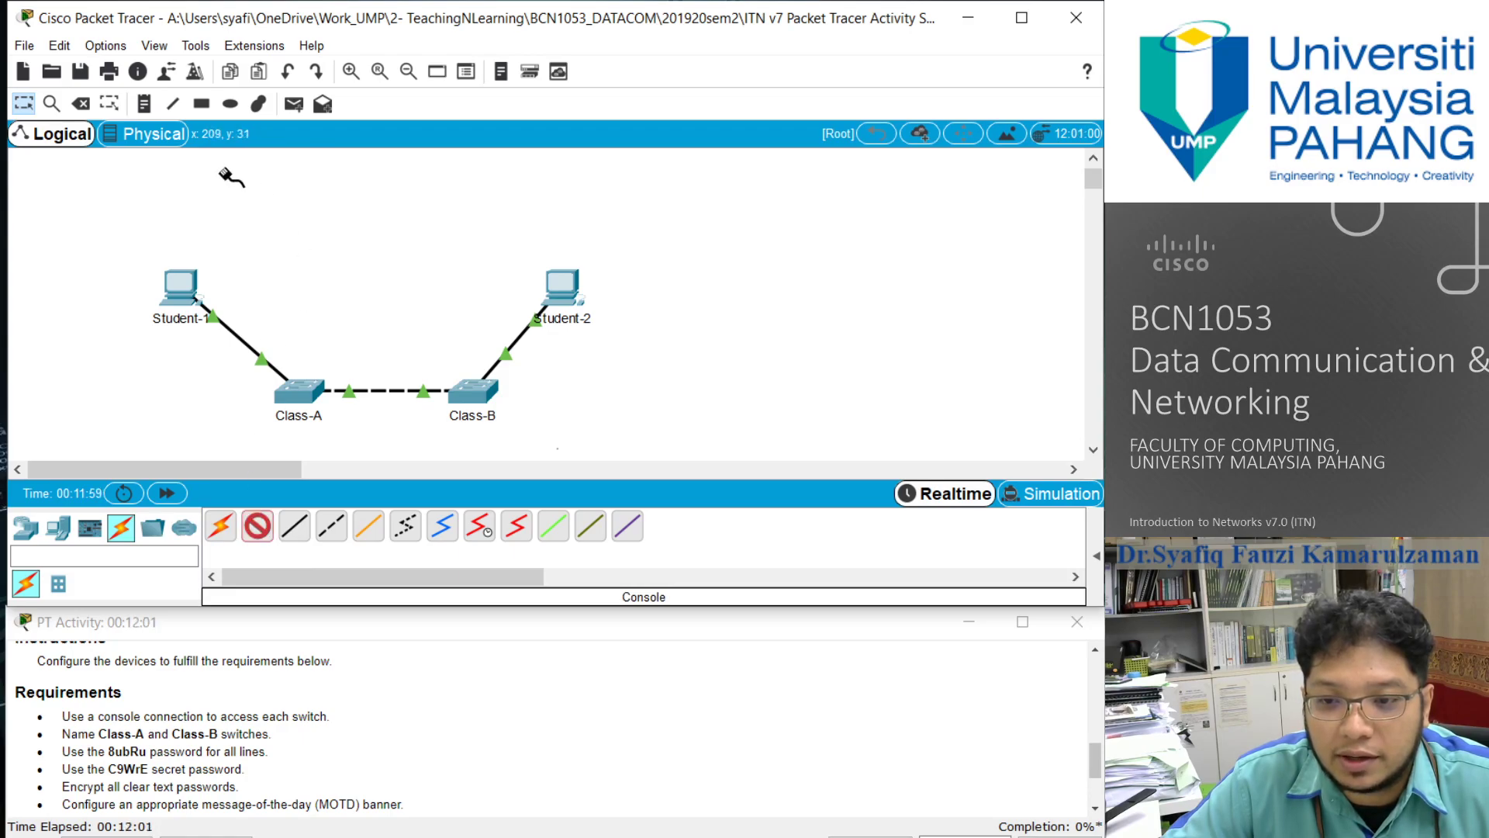
{"action": "left_click", "coordinate": [187, 290]}
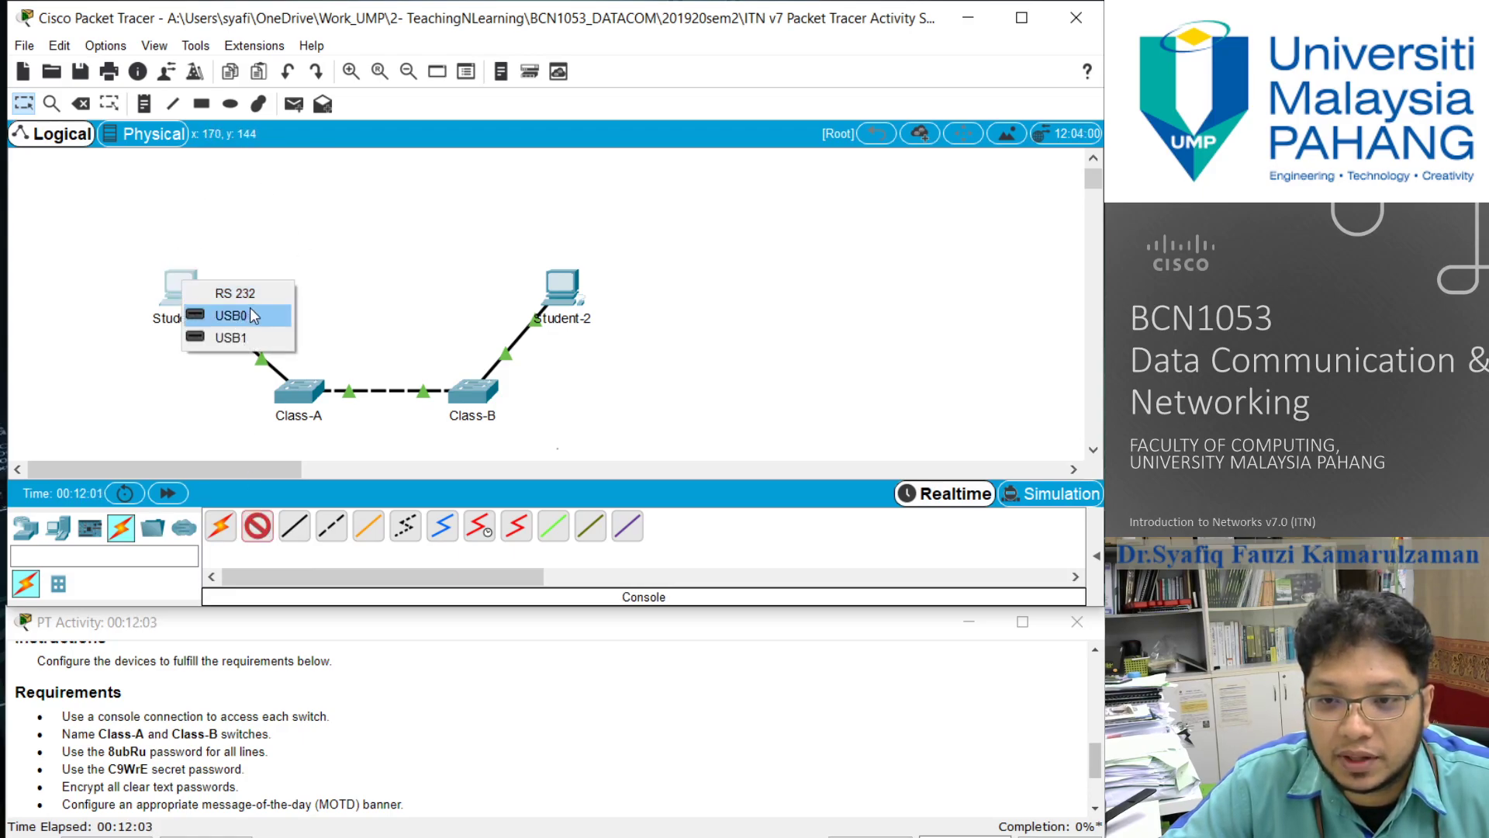
{"action": "left_click", "coordinate": [235, 293]}
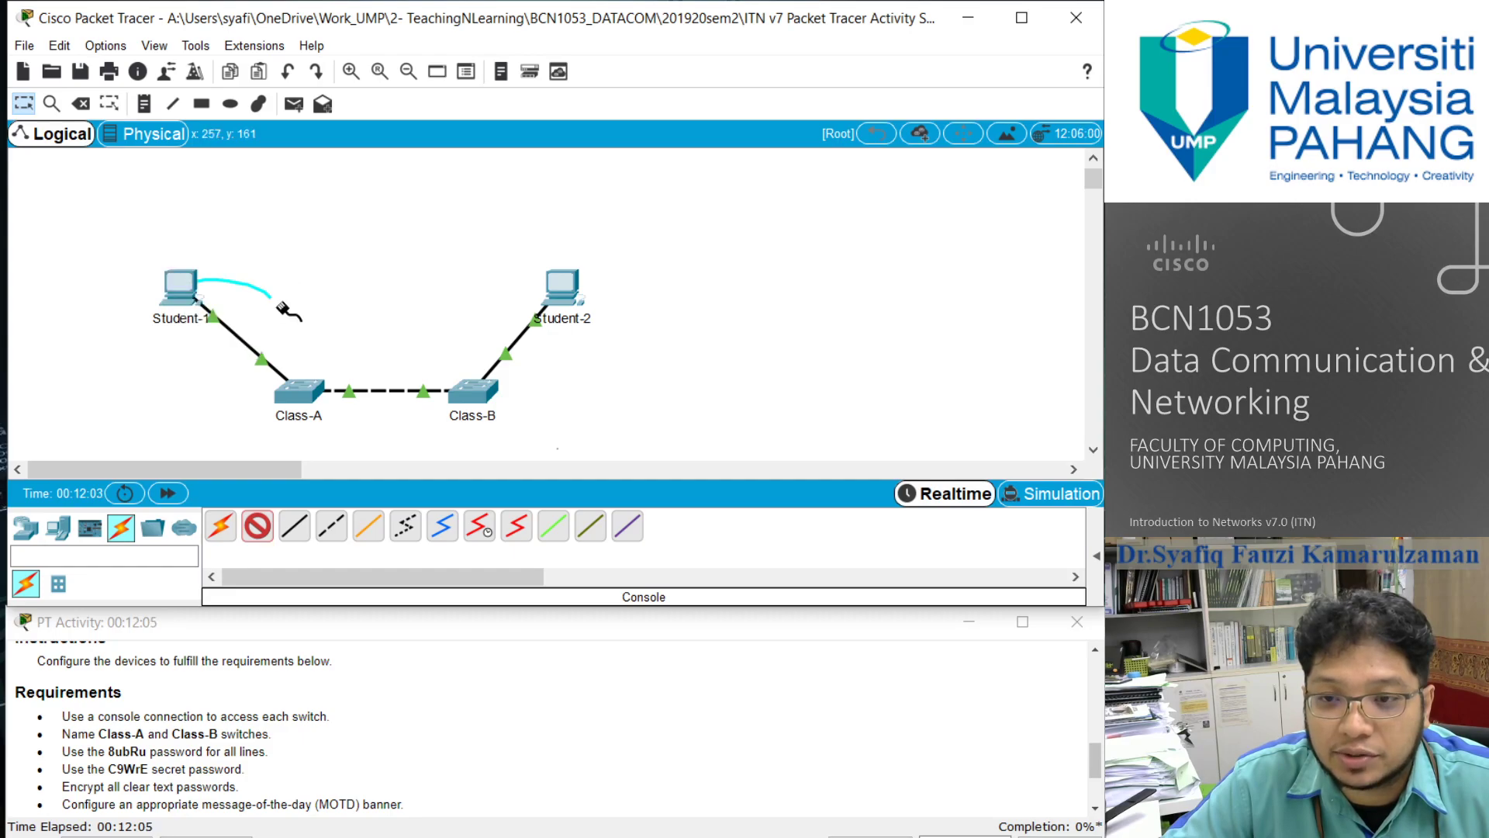
{"action": "left_click", "coordinate": [299, 390]}
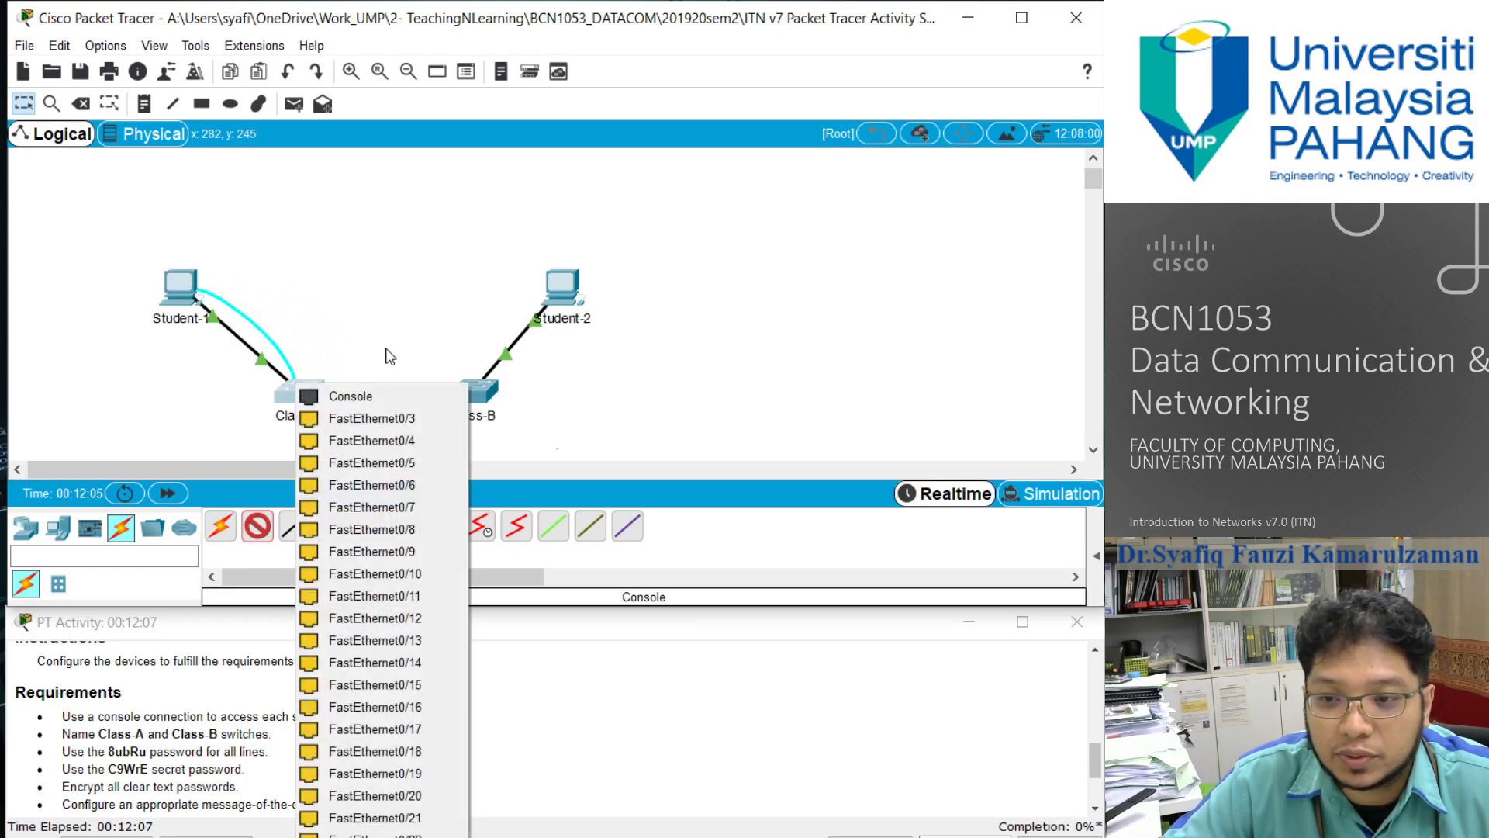
{"action": "left_click", "coordinate": [360, 398]}
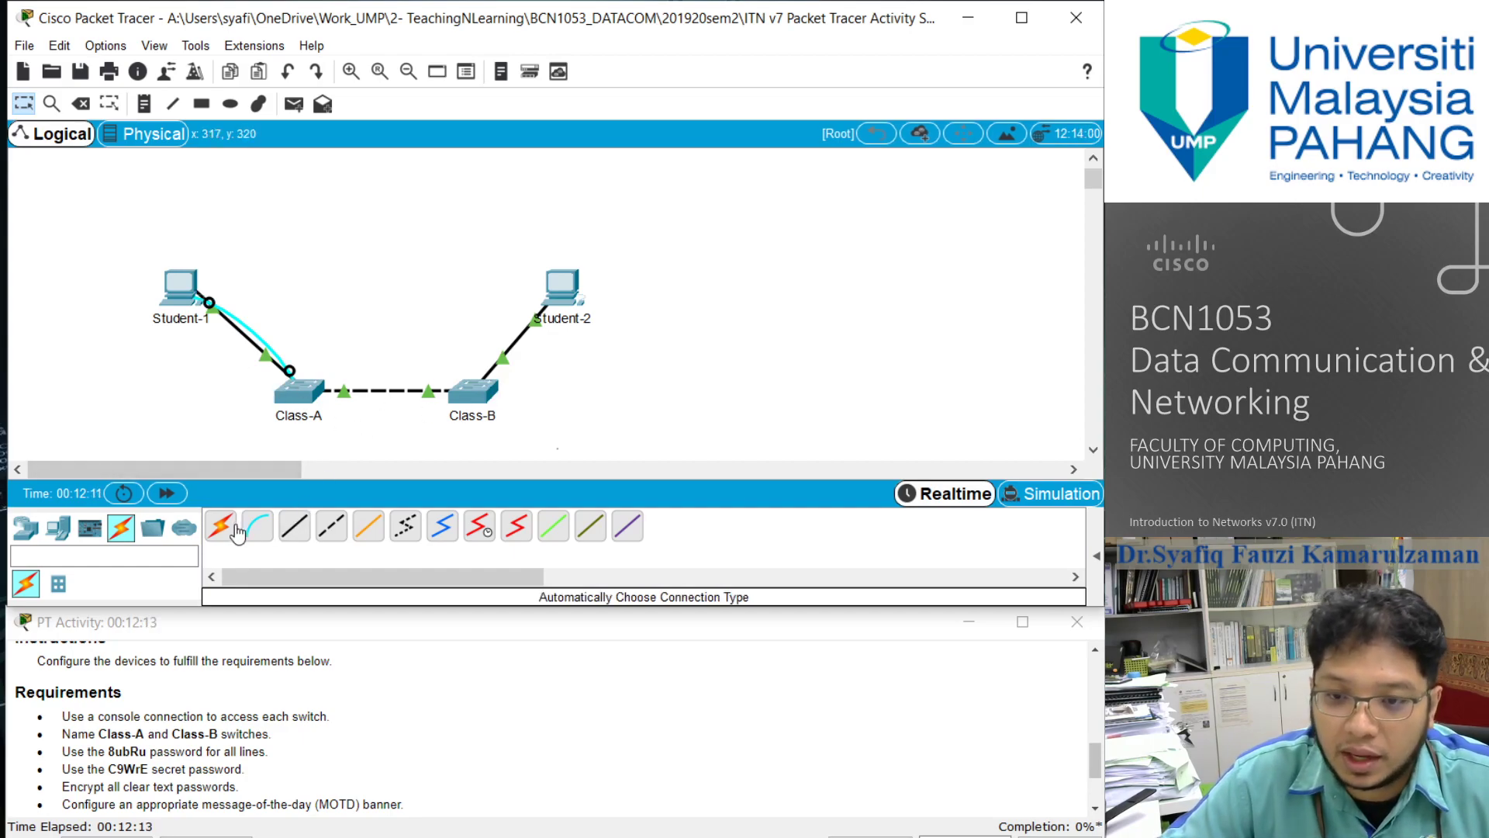
- Connect a console cable from Student-2's RS 232 port to the Console port of switch Class-B
{"action": "left_click", "coordinate": [260, 526]}
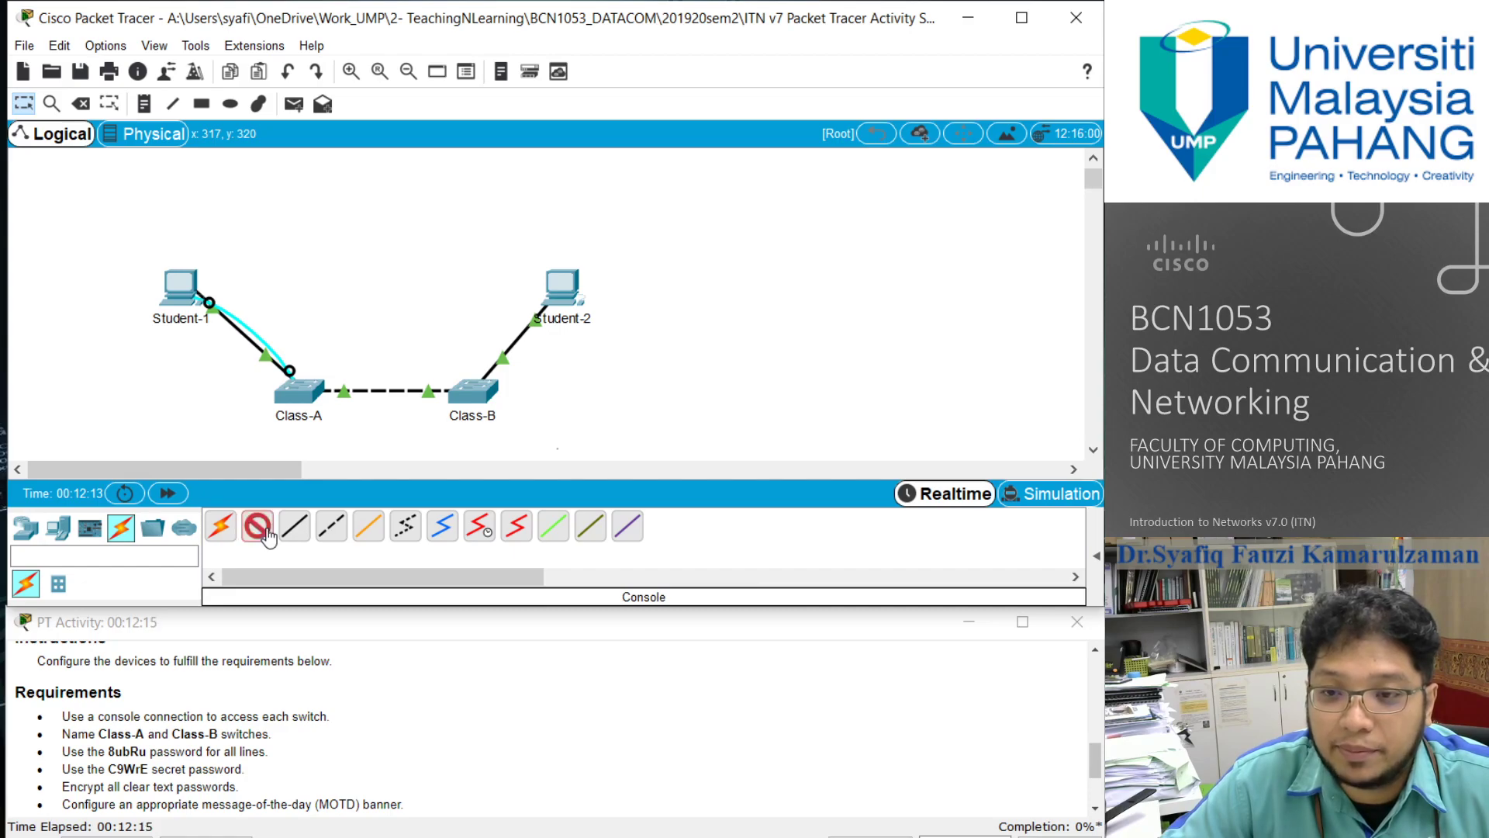
{"action": "left_click", "coordinate": [557, 286]}
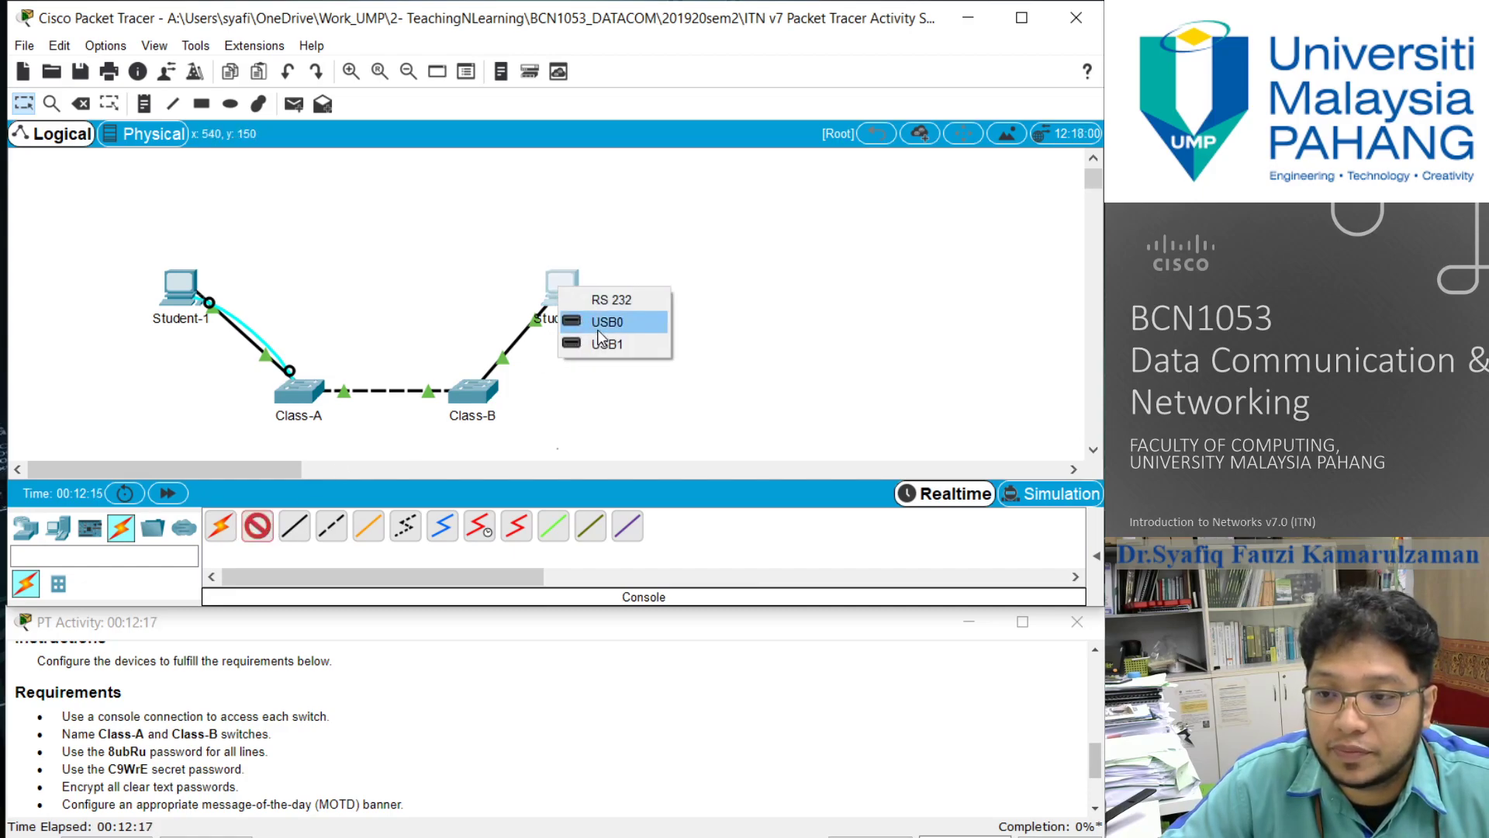
{"action": "left_click", "coordinate": [610, 300]}
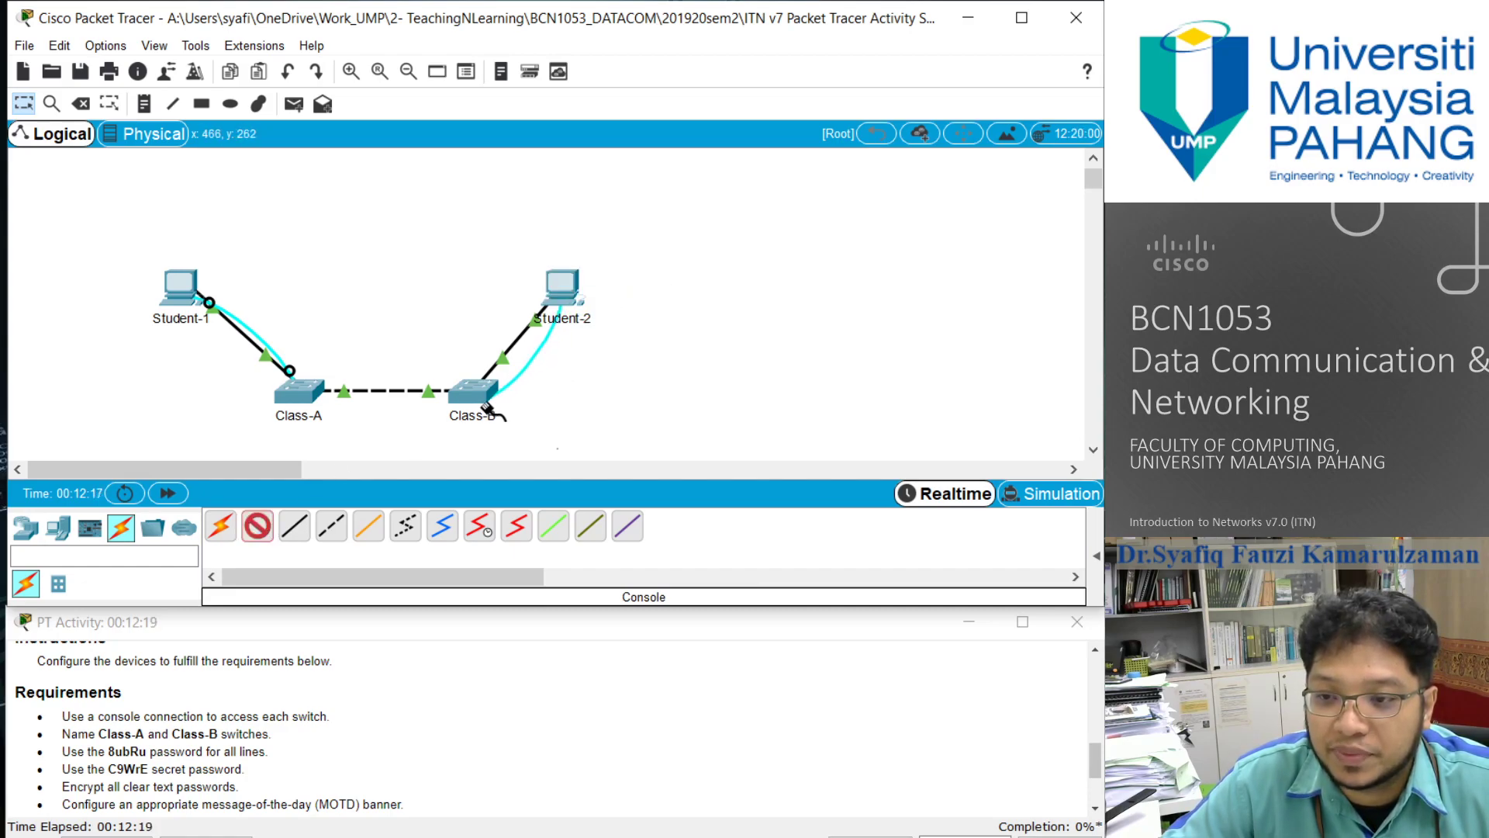
{"action": "left_click", "coordinate": [476, 389]}
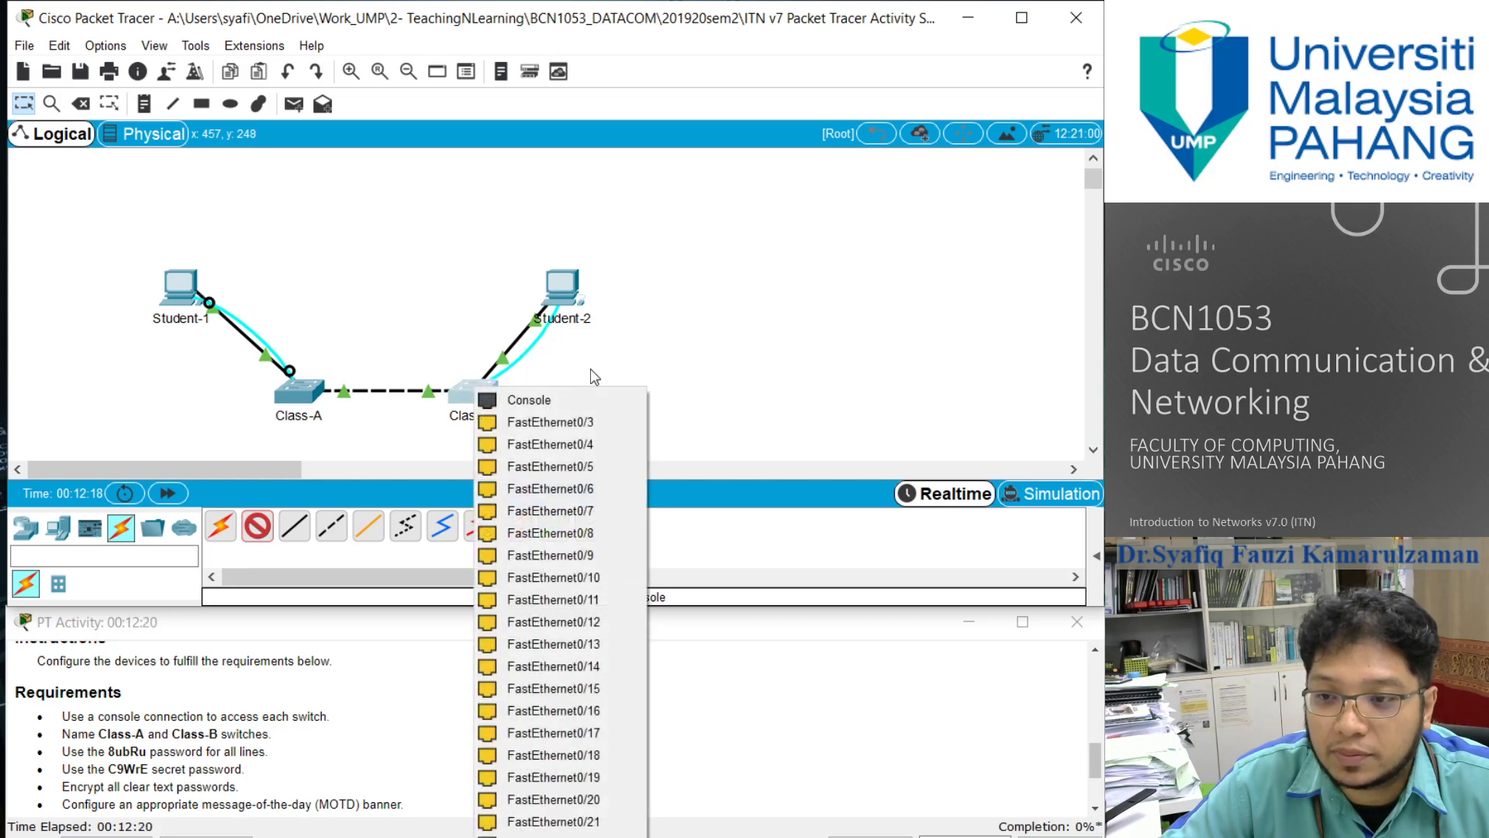
{"action": "left_click", "coordinate": [547, 398]}
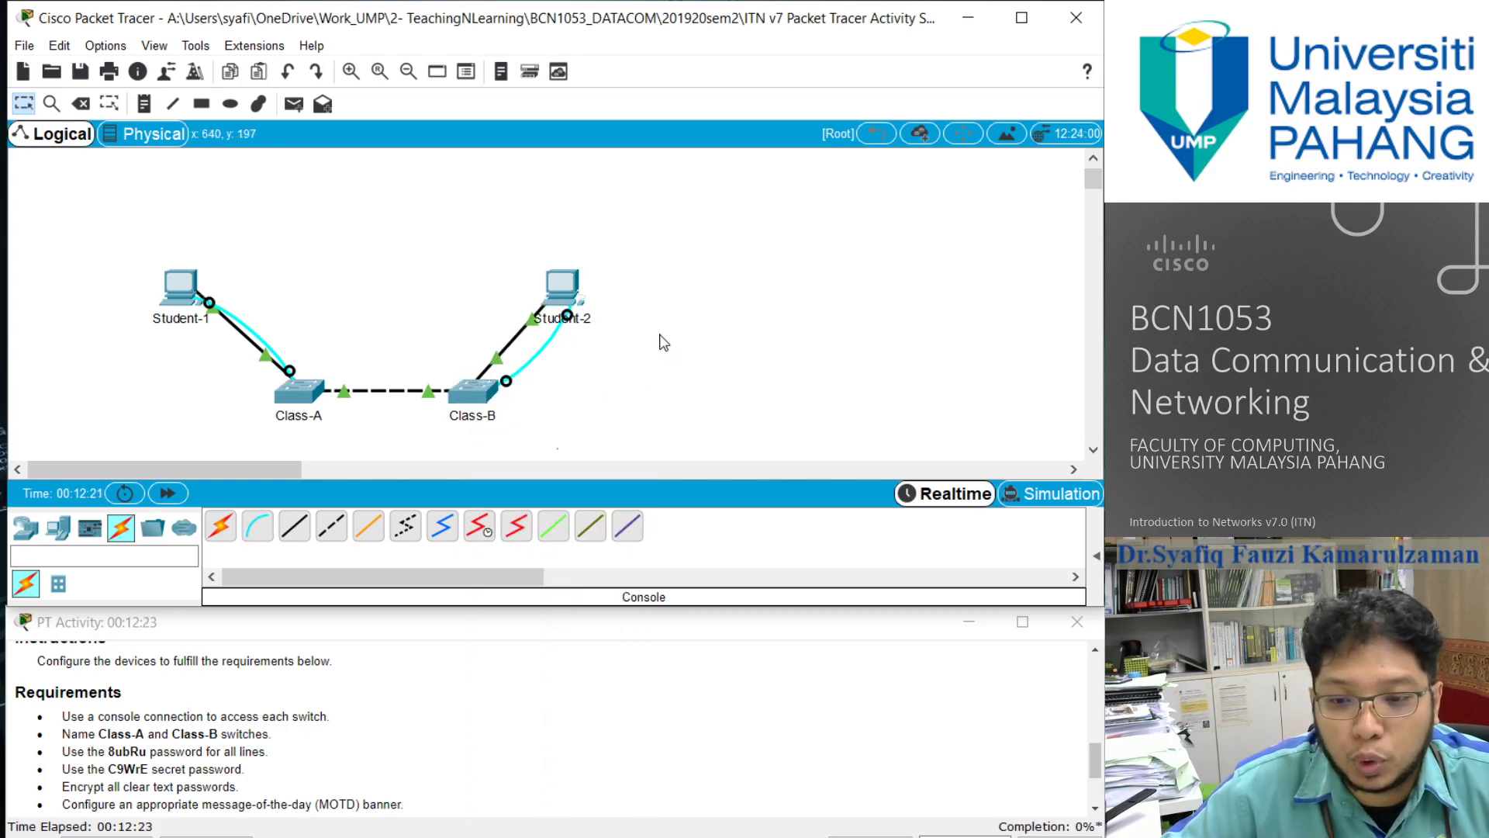
- Start a terminal session on Student-1 with the default 9600 bps port settings and bring up the switch's command prompt
{"action": "left_click", "coordinate": [189, 290]}
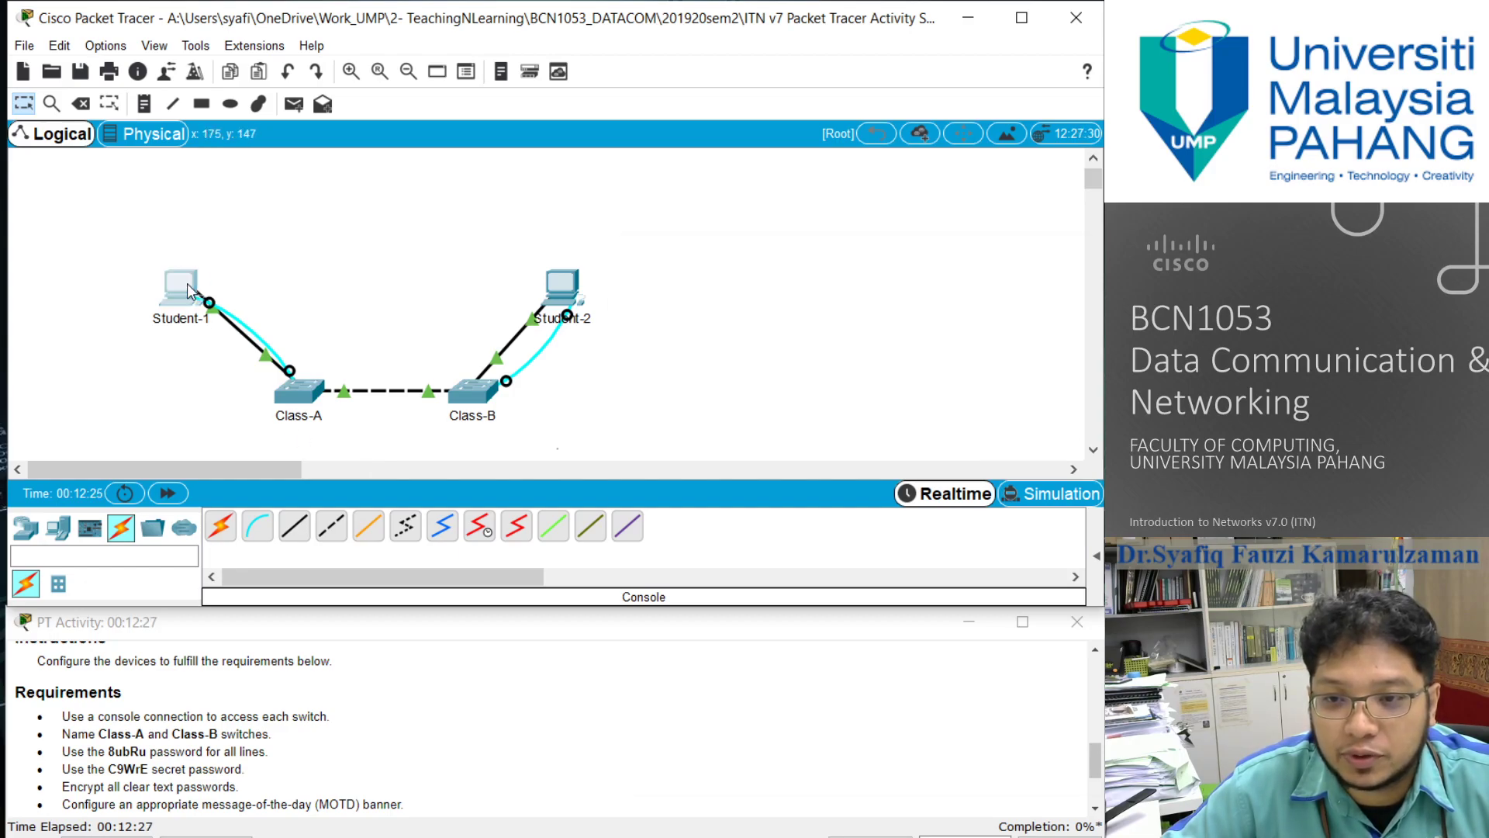
{"action": "left_click", "coordinate": [694, 750]}
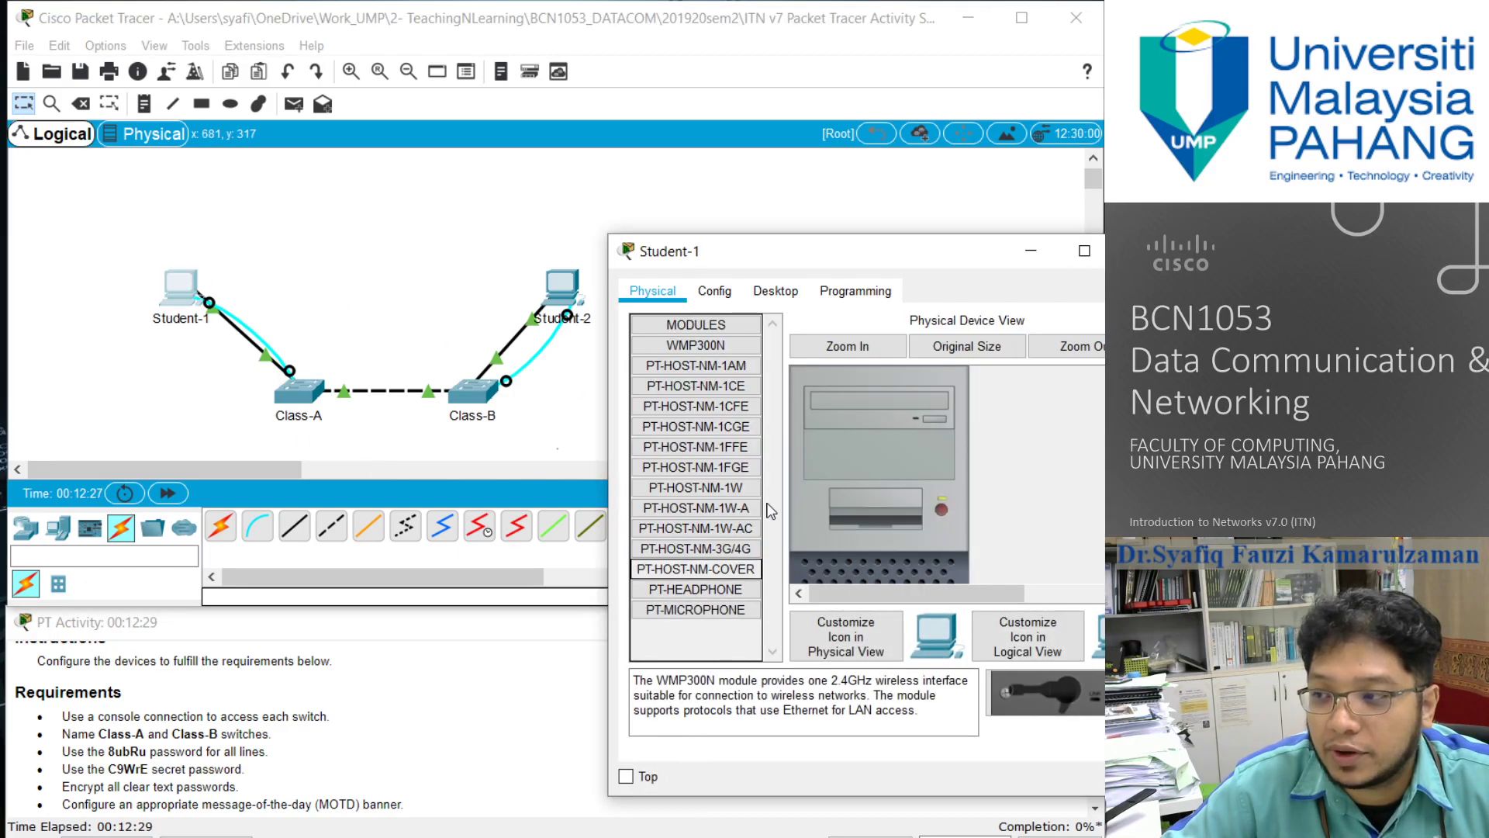
{"action": "left_click_drag", "start_coordinate": [813, 263], "coordinate": [575, 232]}
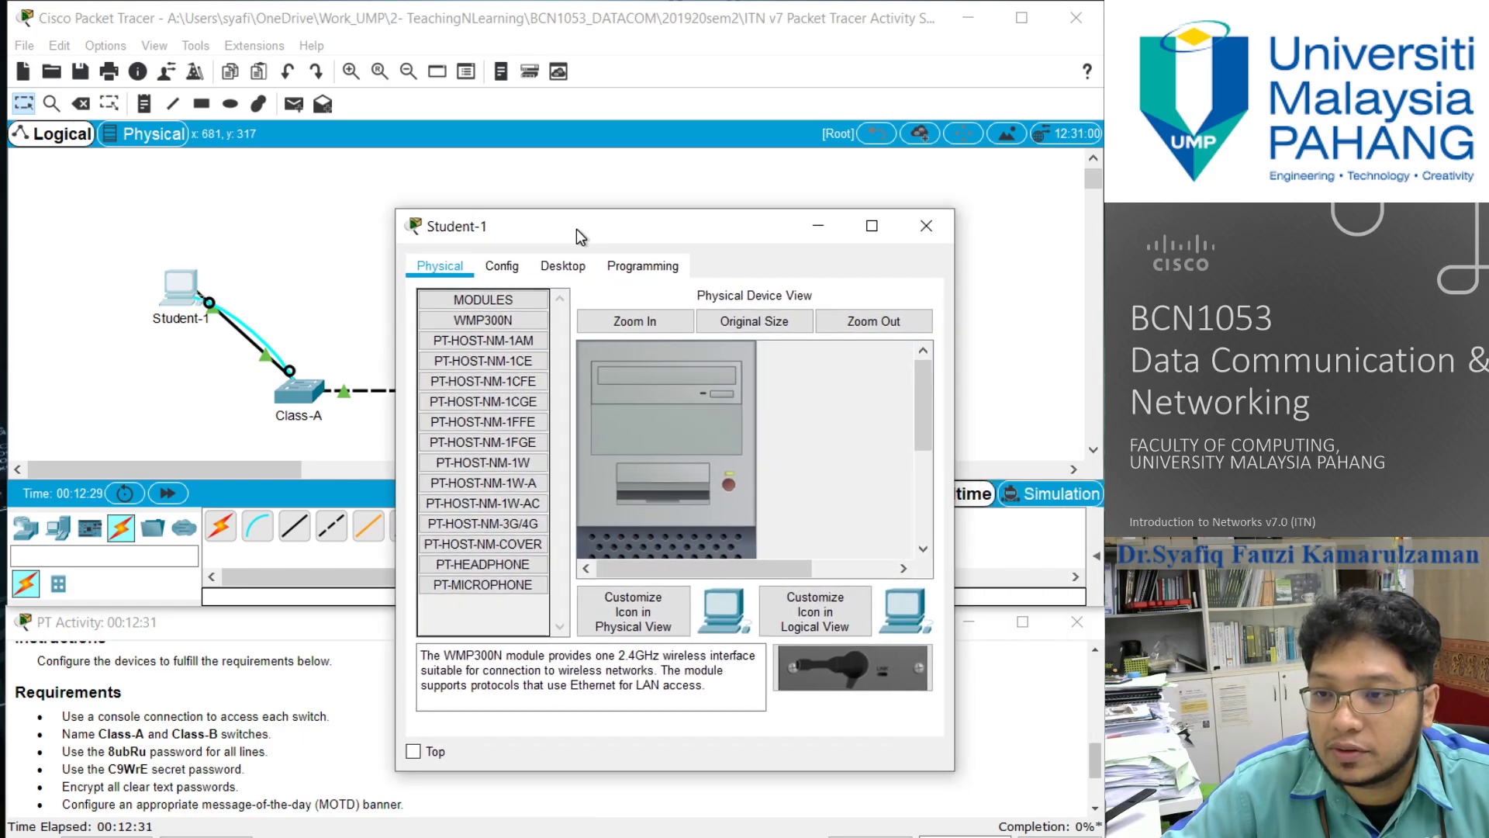
{"action": "left_click", "coordinate": [559, 267]}
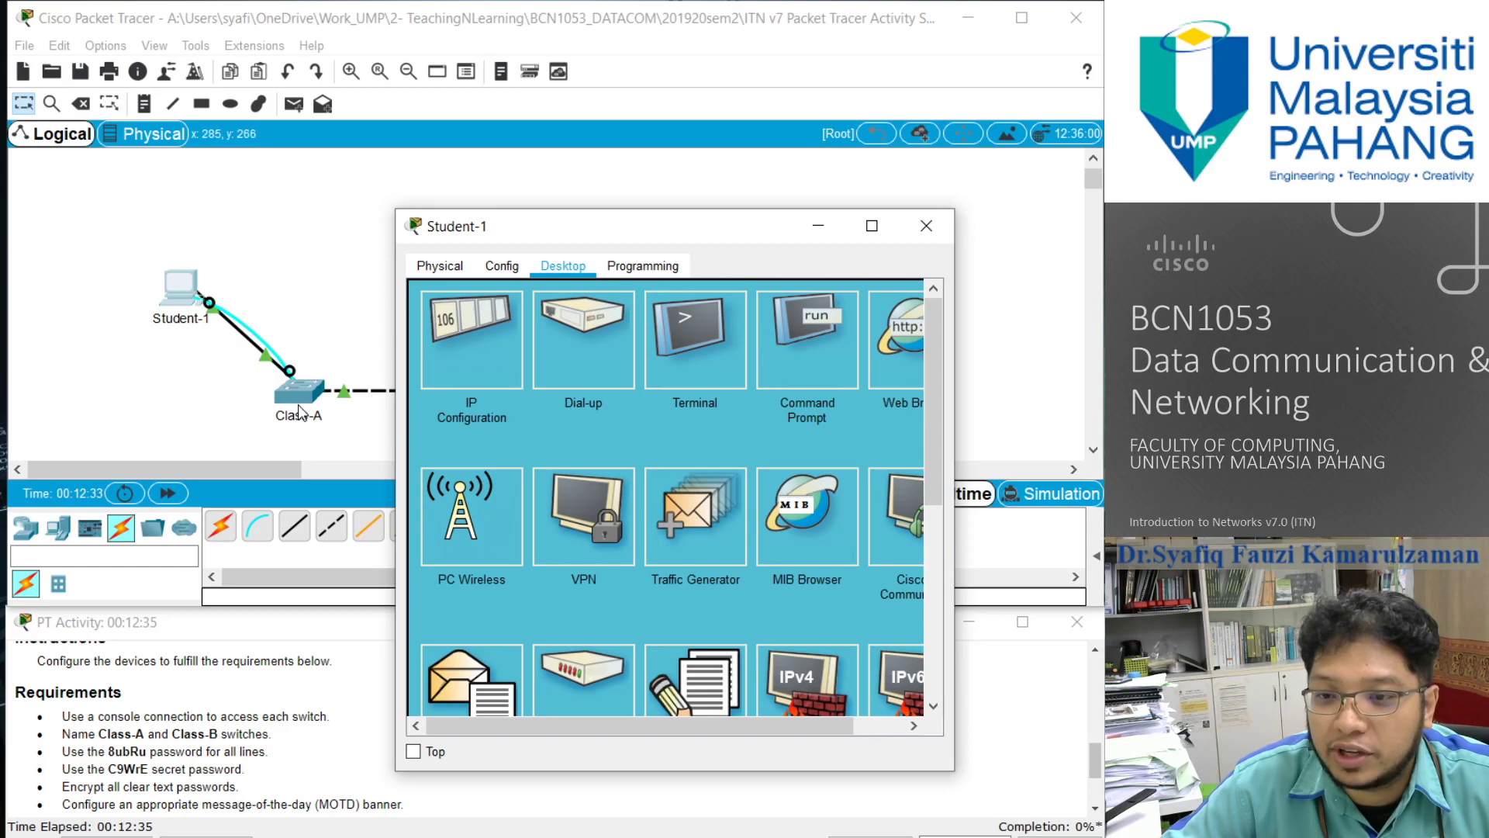
{"action": "left_click", "coordinate": [730, 327]}
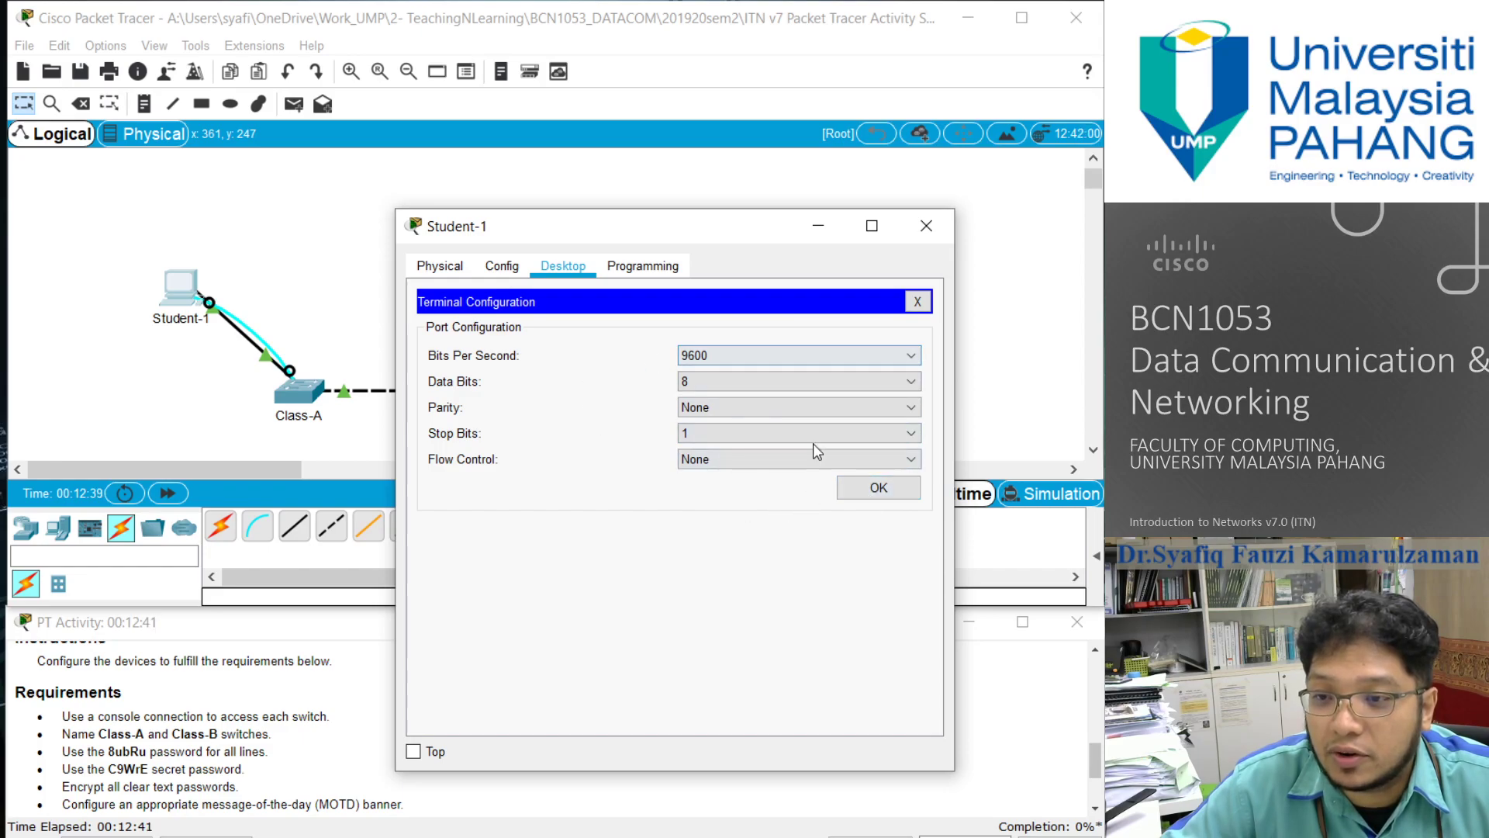
{"action": "left_click", "coordinate": [884, 488]}
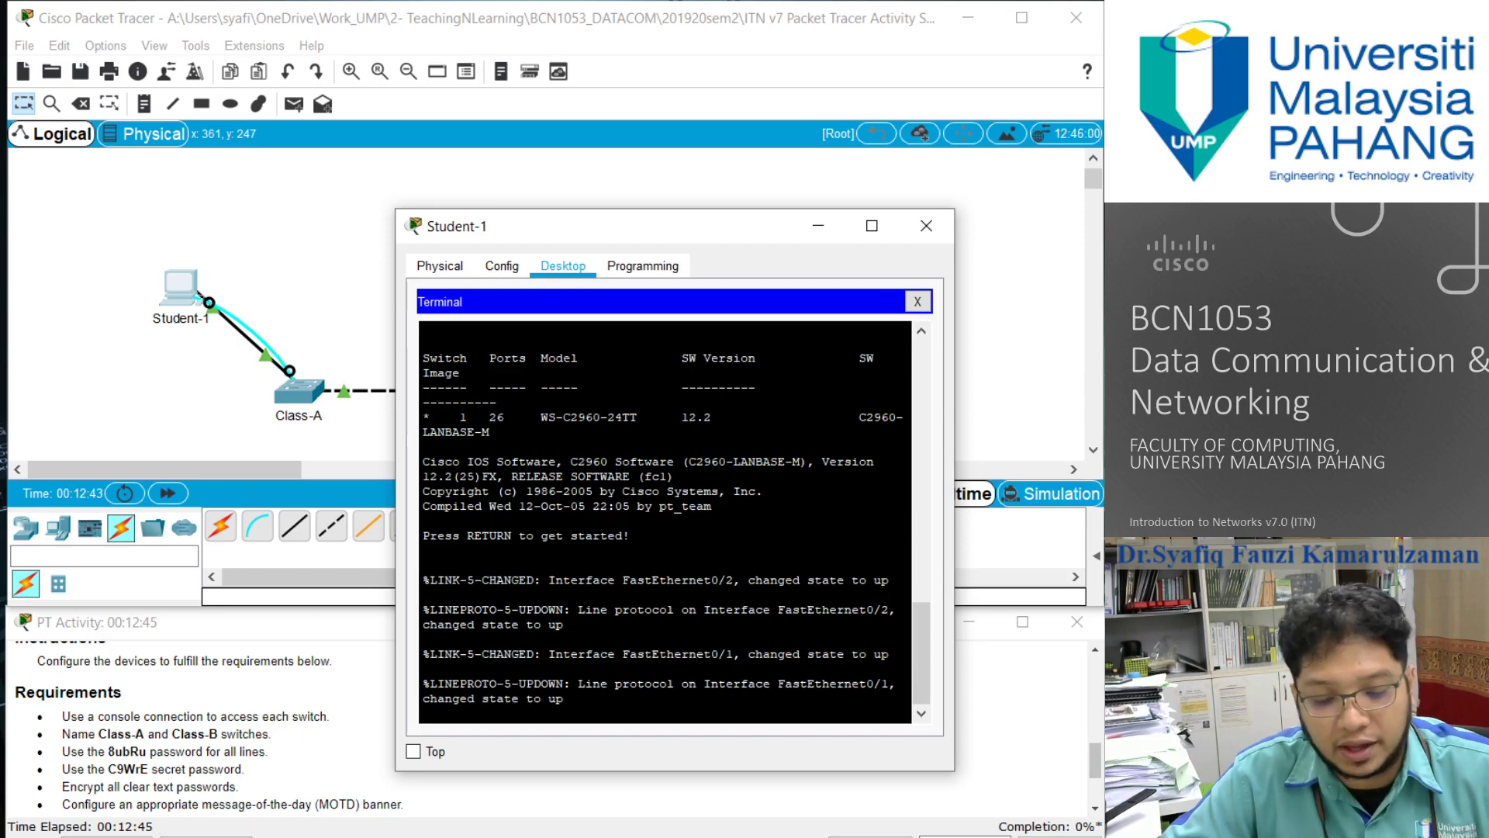
{"action": "key", "text": "Return"}
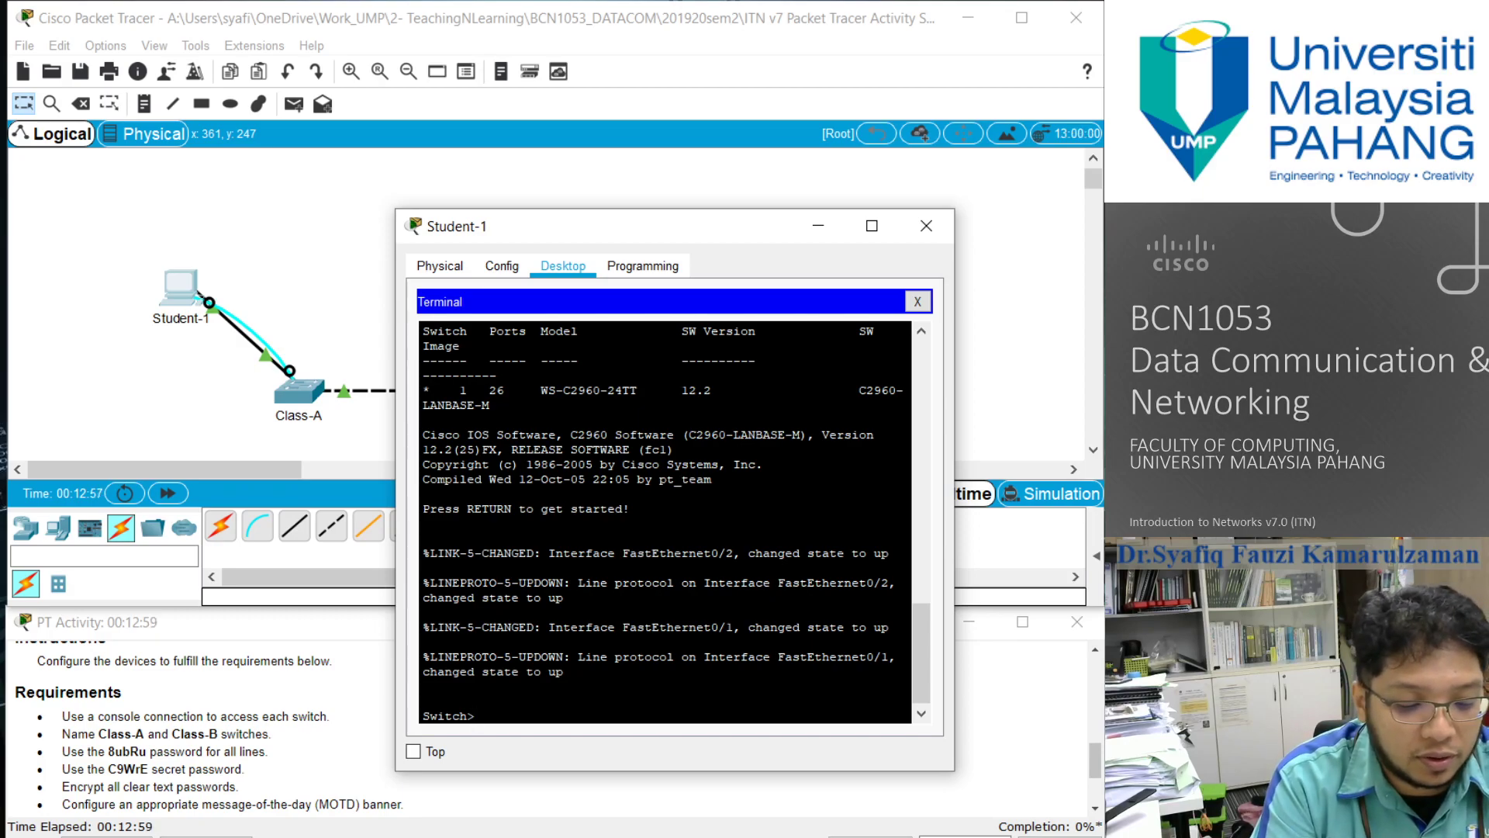
- Enter privileged EXEC mode on the switch and try to set the hostname Class-A from there
{"action": "type", "text": "enable"}
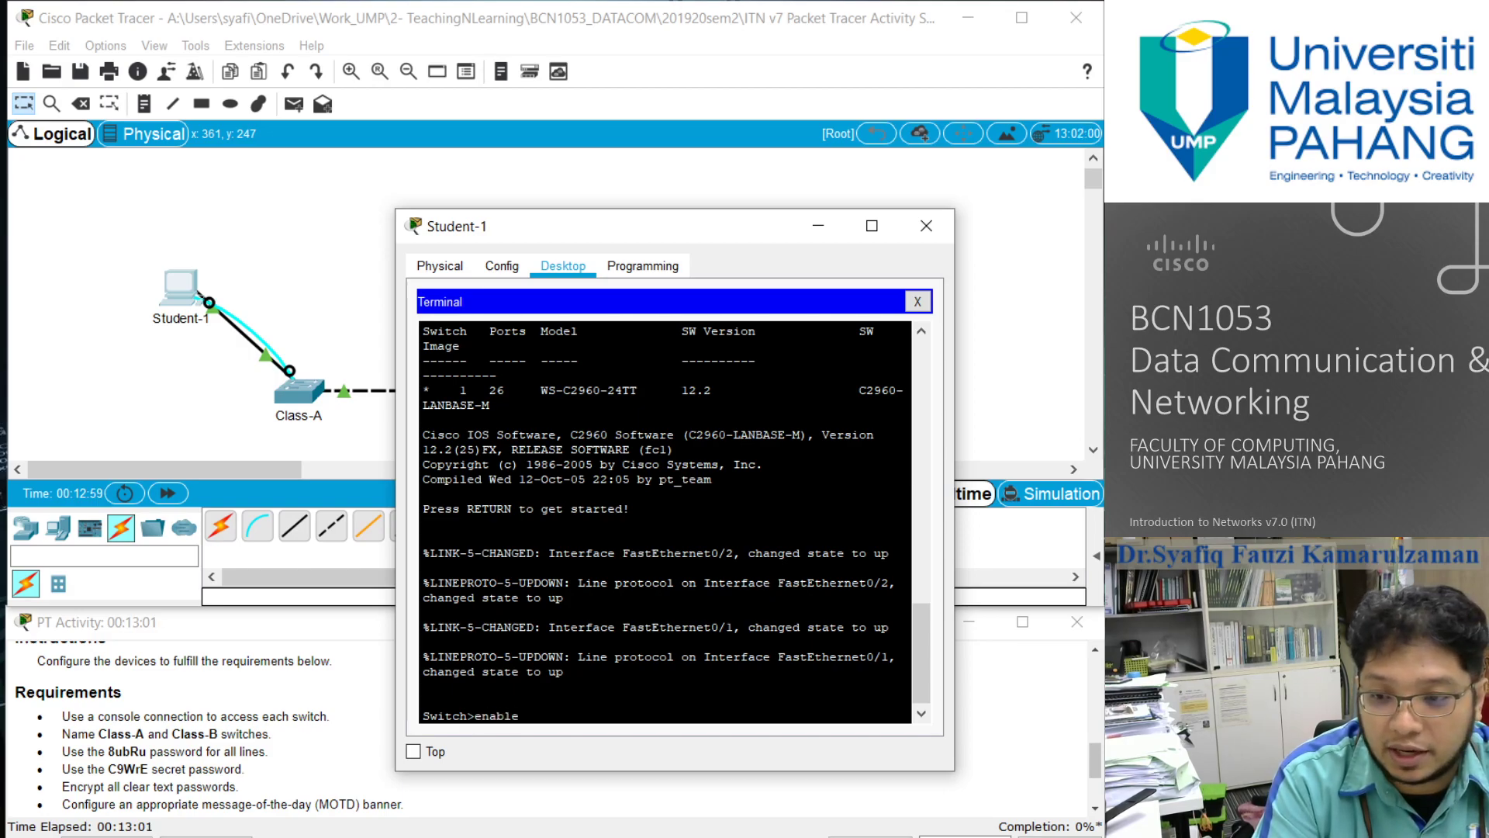
{"action": "key", "text": "Return"}
{"action": "type", "text": "ho"}
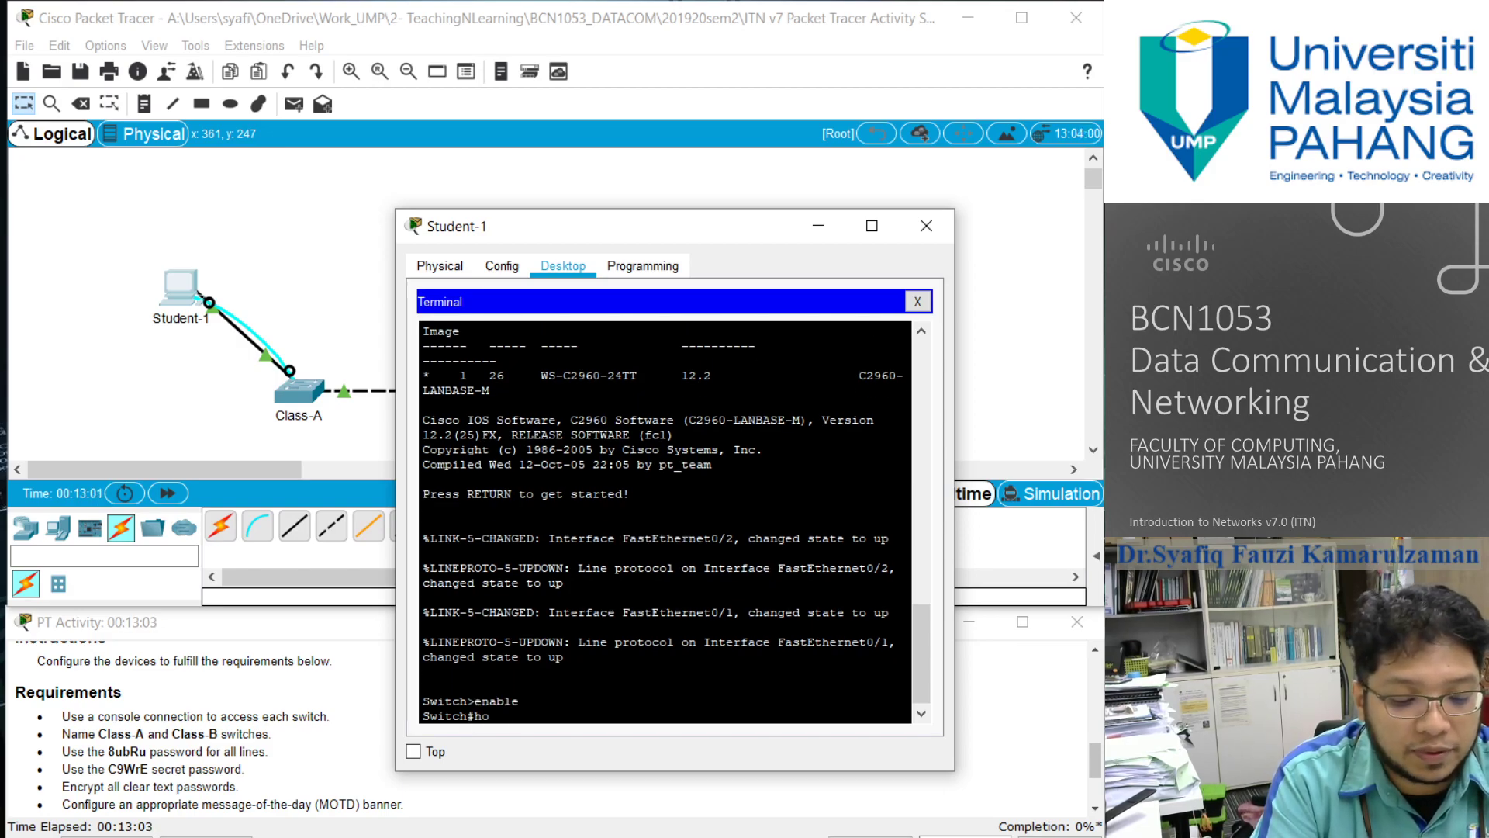
{"action": "type", "text": "stname Class-A"}
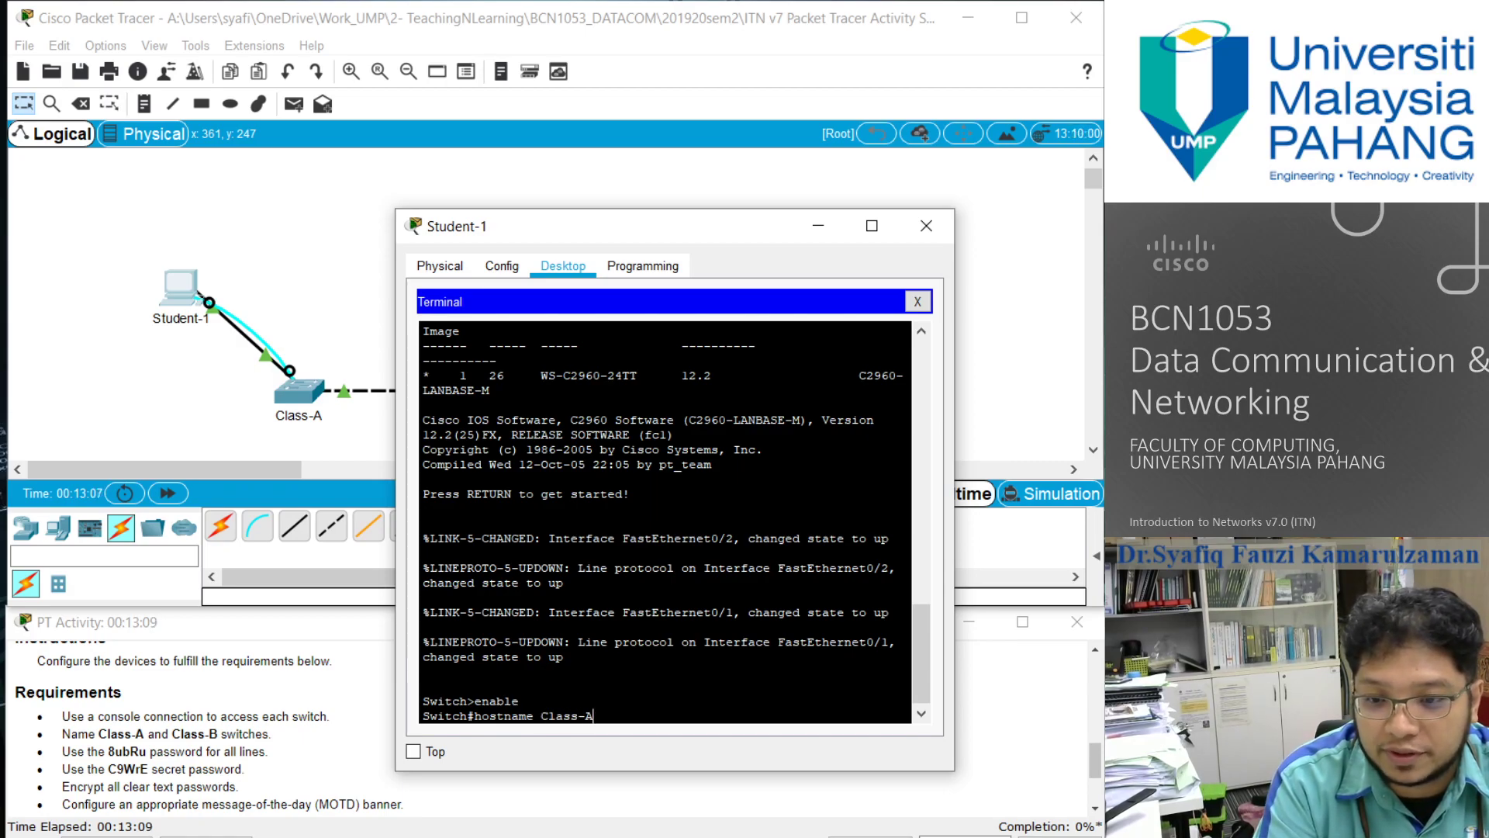
{"action": "key", "text": "Return"}
{"action": "key", "text": "Up"}
{"action": "key", "text": "Left"}
{"action": "key", "text": "Left"}
{"action": "key", "text": "Left"}
{"action": "key", "text": "Left"}
{"action": "key", "text": "Left"}
{"action": "key", "text": "Left"}
{"action": "key", "text": "Left"}
{"action": "key", "text": "Left"}
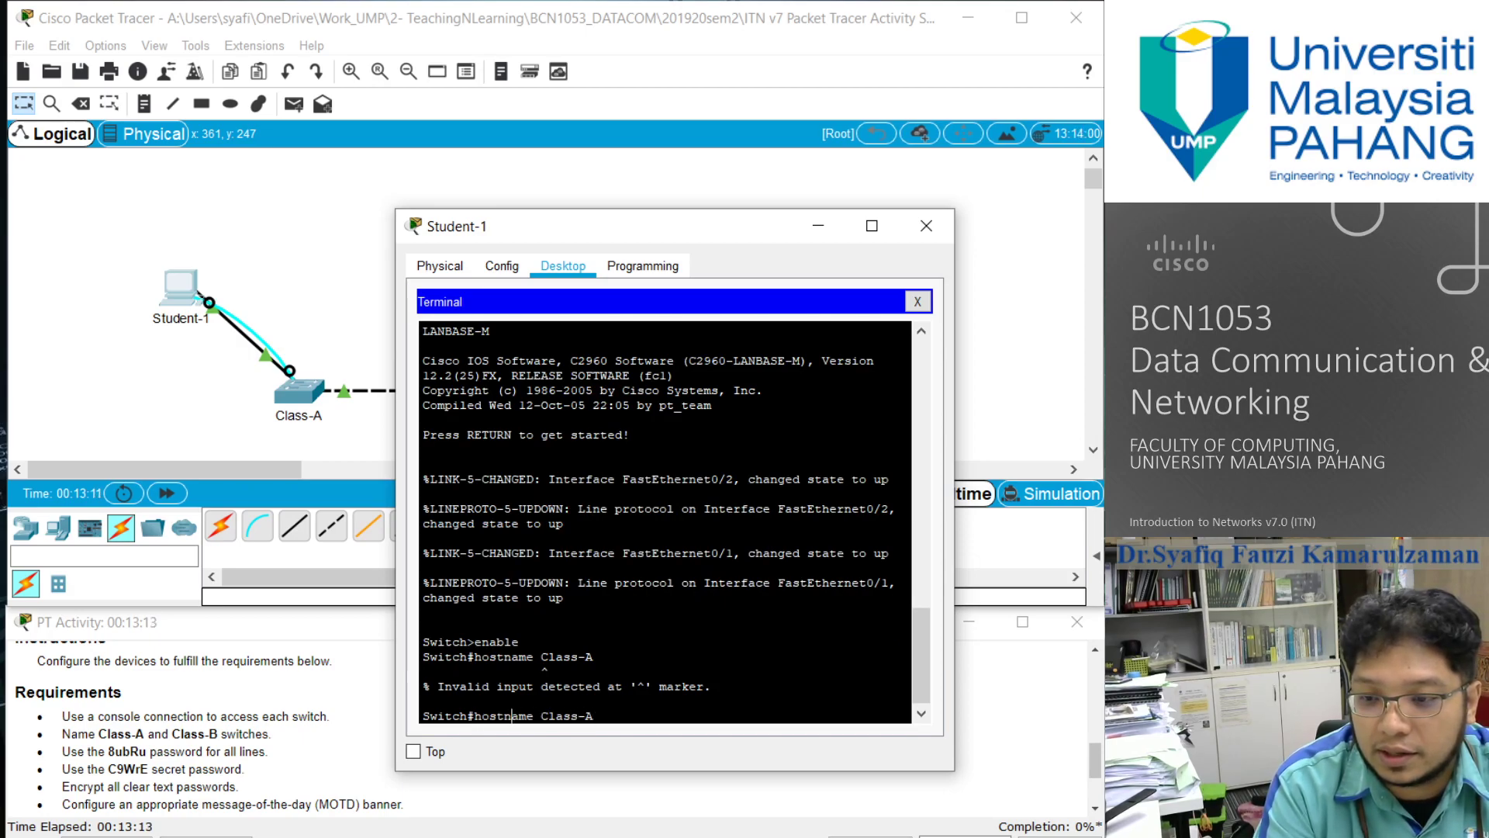
{"action": "key", "text": "Right"}
{"action": "key", "text": "Right"}
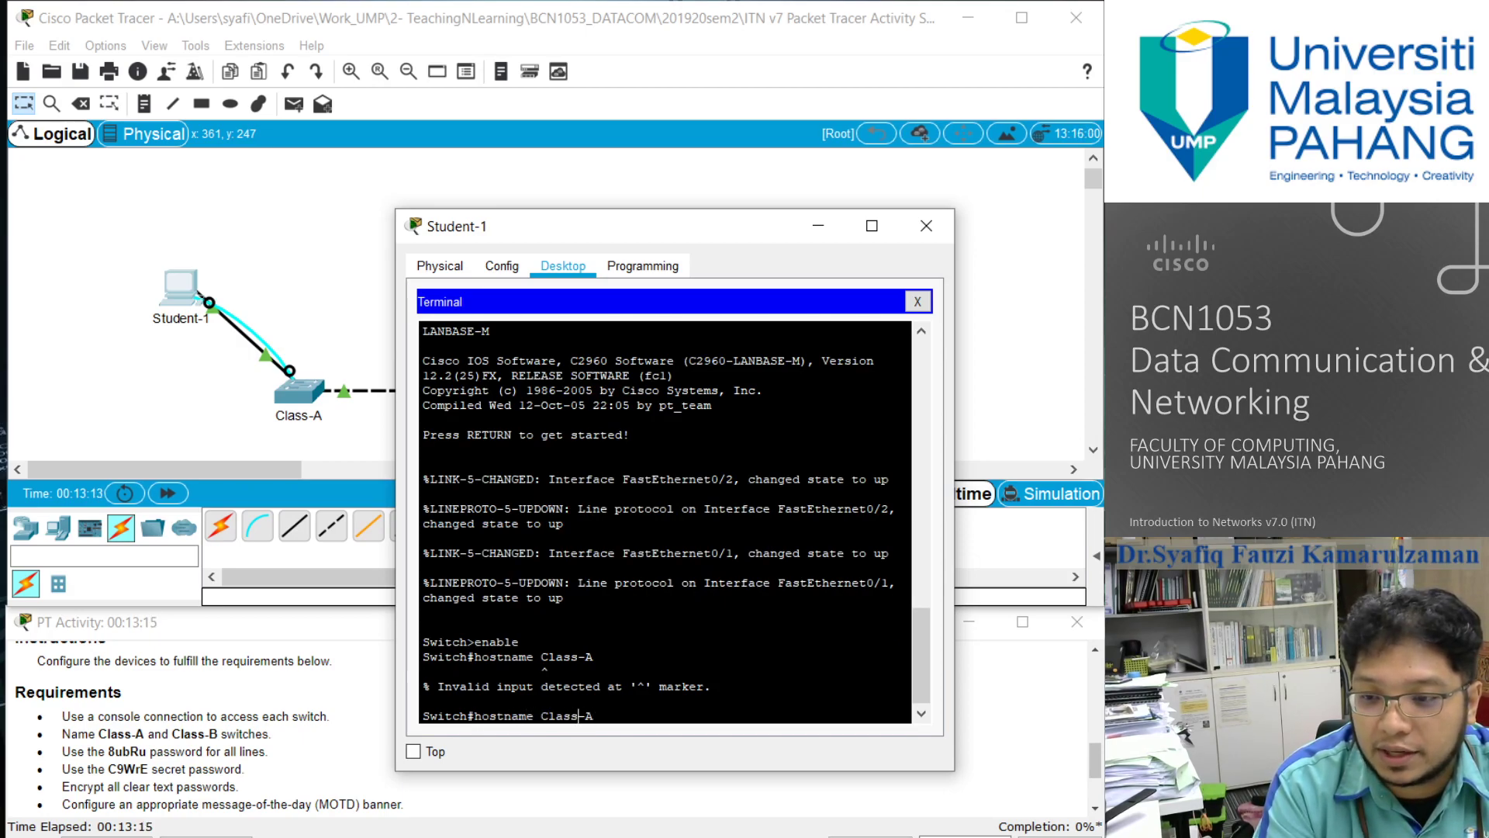
{"action": "key", "text": "Delete"}
{"action": "key", "text": "Delete"}
{"action": "key", "text": "Delete"}
{"action": "key", "text": "Delete"}
{"action": "key", "text": "Delete"}
{"action": "key", "text": "Delete"}
{"action": "key", "text": "Delete"}
{"action": "key", "text": "Delete"}
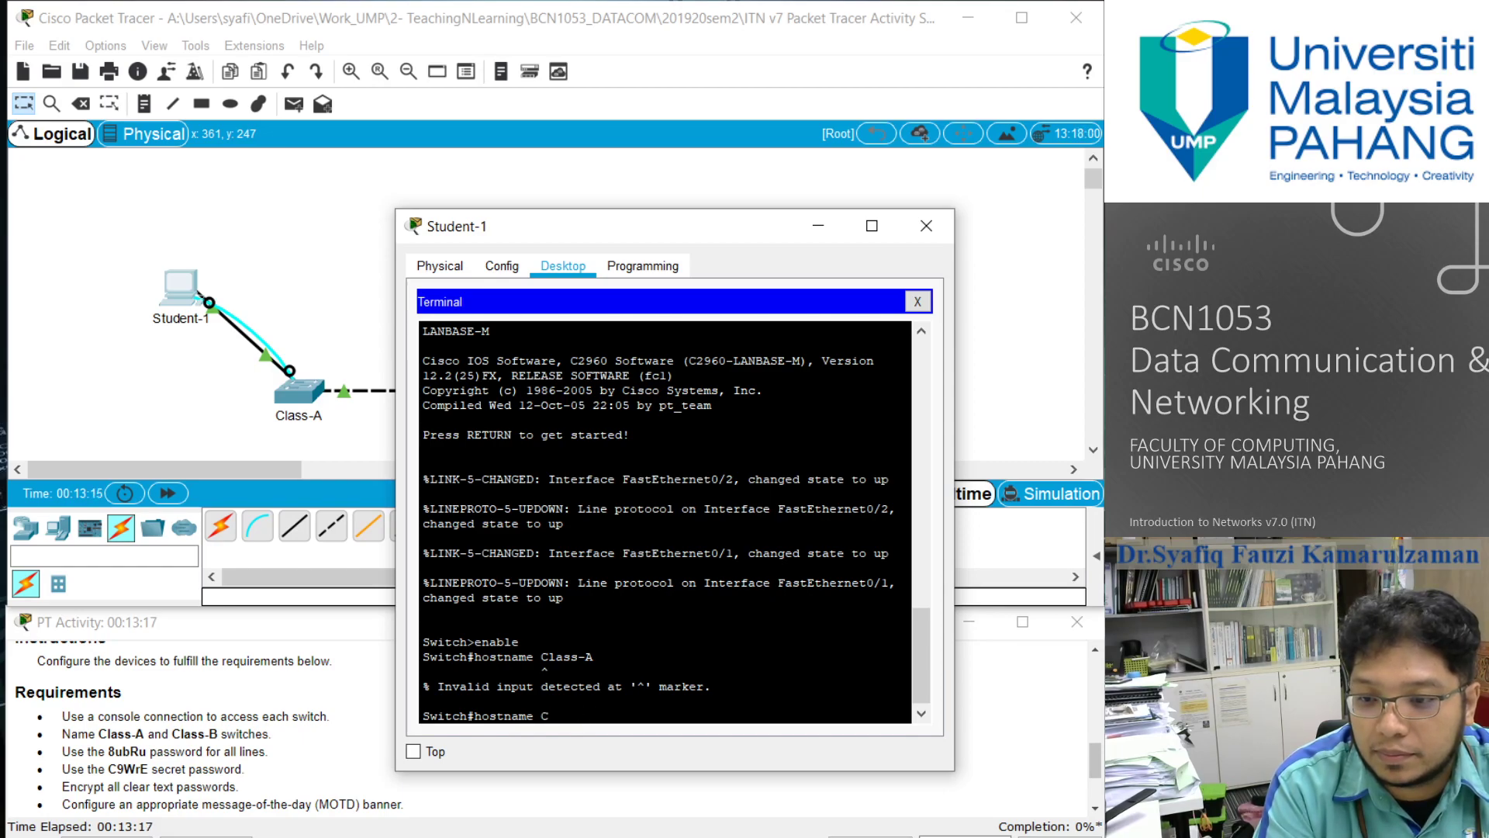
{"action": "key", "text": "BackSpace"}
{"action": "key", "text": "BackSpace"}
{"action": "key", "text": "BackSpace"}
{"action": "key", "text": "BackSpace"}
{"action": "key", "text": "BackSpace"}
{"action": "key", "text": "BackSpace"}
{"action": "key", "text": "BackSpace"}
{"action": "key", "text": "BackSpace"}
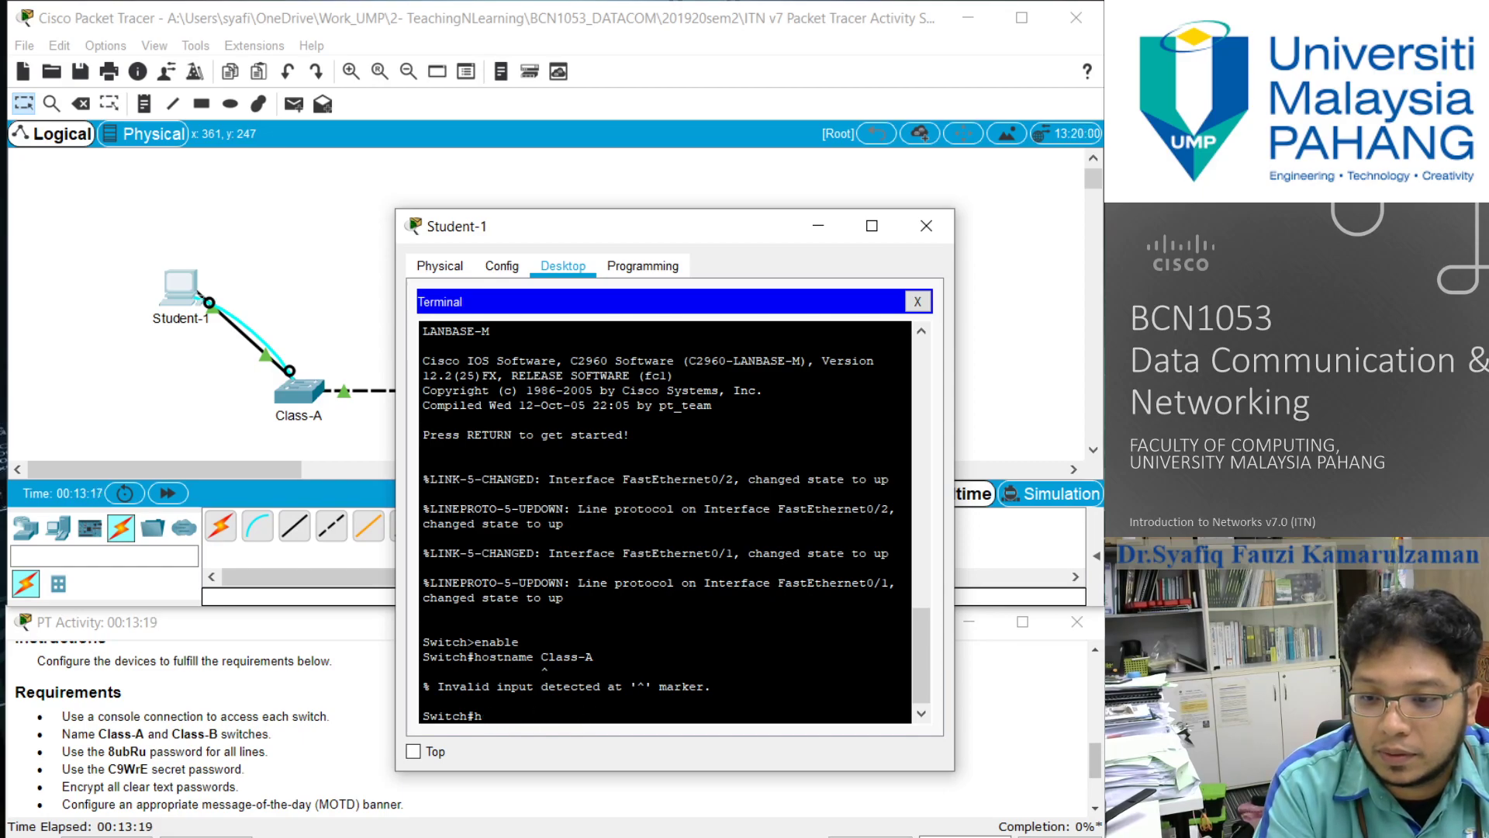
- List the commands available in privileged EXEC mode and page through to the end of the help
{"action": "type", "text": "?"}
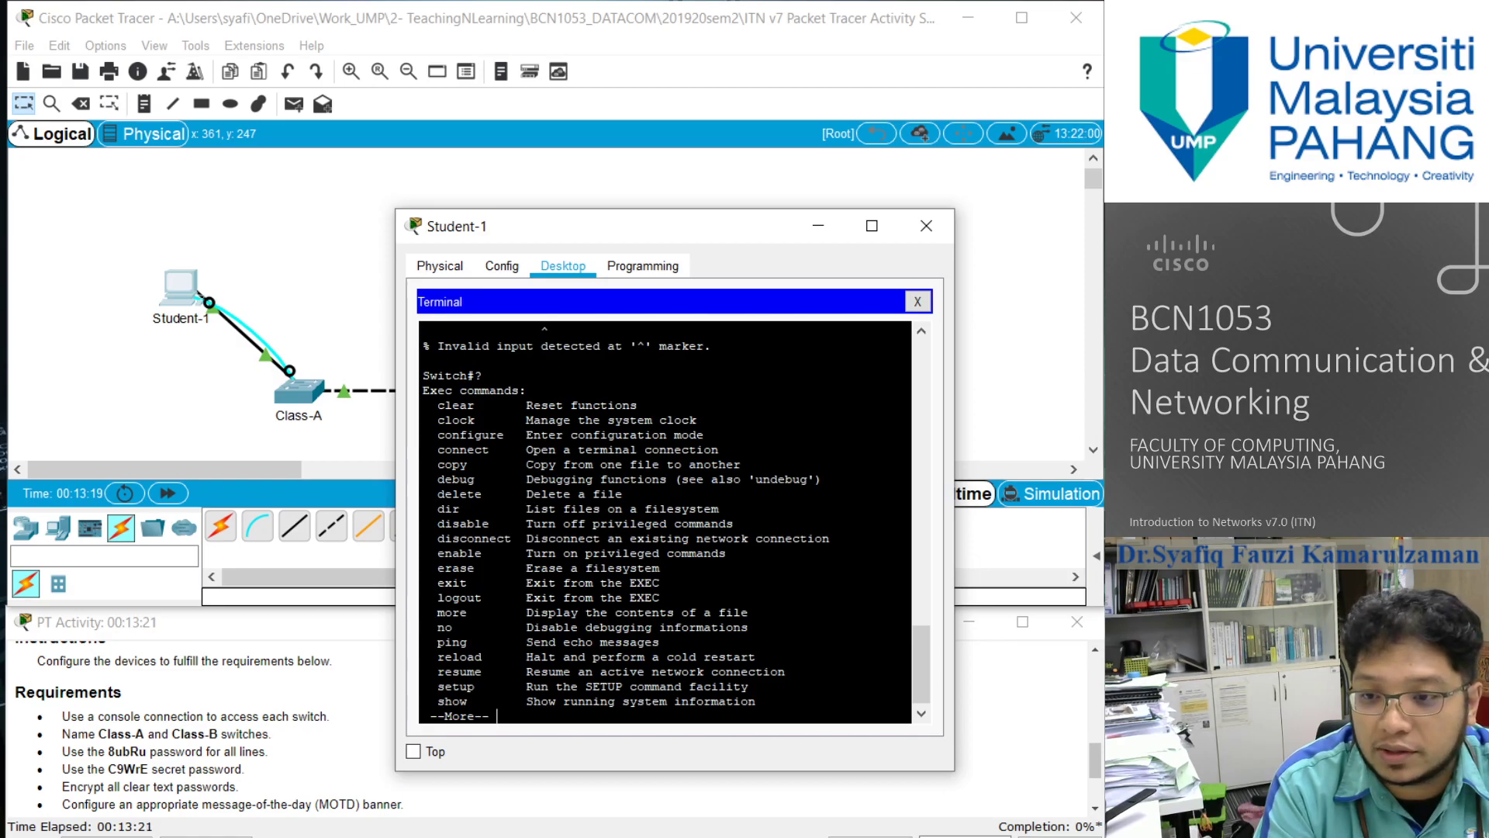
{"action": "key", "text": "Return"}
{"action": "key", "text": "Return"}
{"action": "key", "text": "Return"}
{"action": "key", "text": "Return"}
{"action": "key", "text": "Return"}
{"action": "key", "text": "Return"}
{"action": "key", "text": "Return"}
{"action": "key", "text": "Return"}
{"action": "key", "text": "Return"}
{"action": "key", "text": "Return"}
{"action": "key", "text": "Return"}
{"action": "key", "text": "Return"}
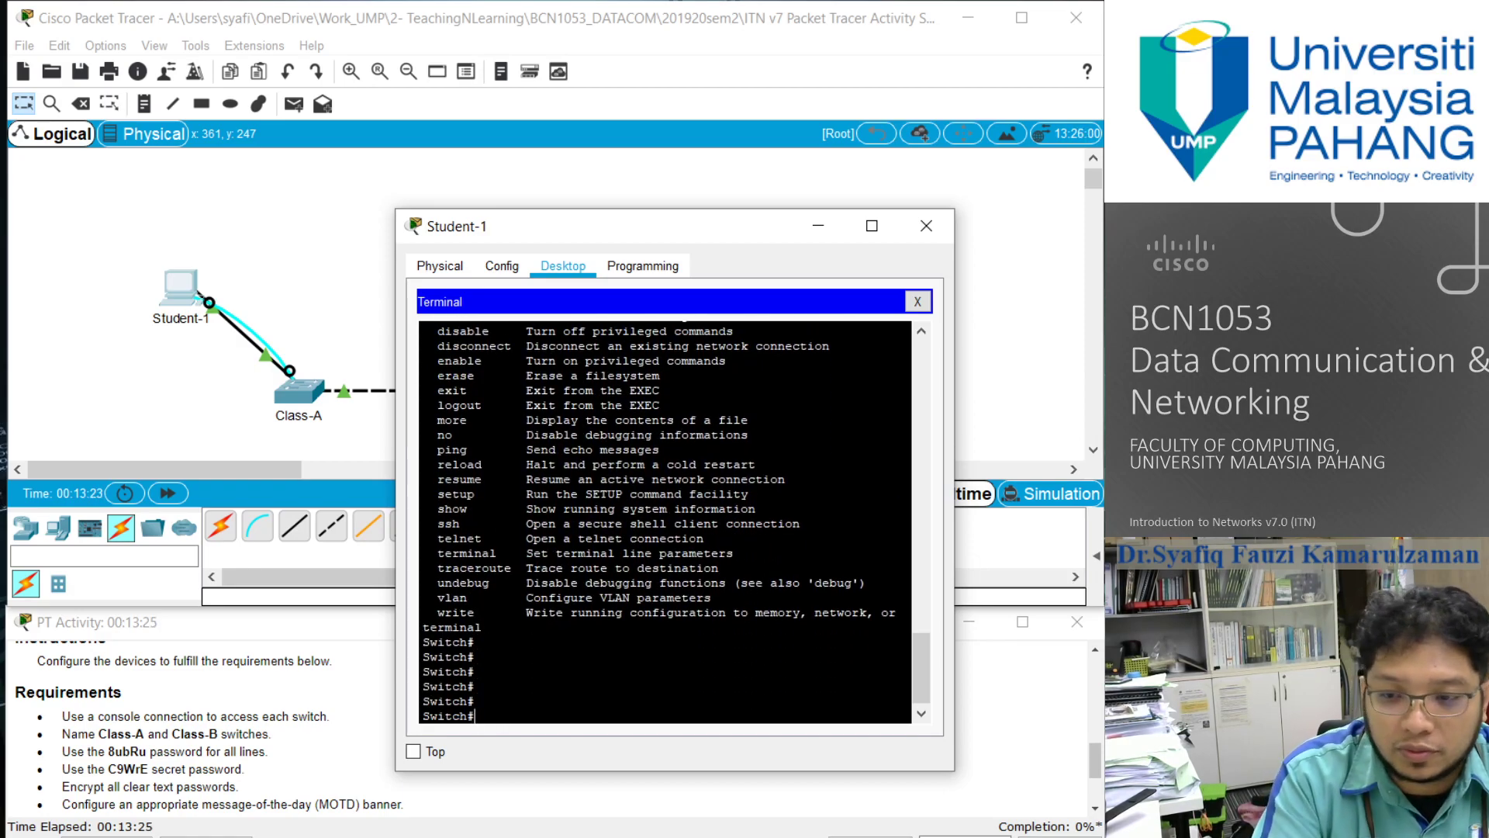
- Enter global configuration mode with configure terminal and set the switch's hostname to Class-A
{"action": "type", "text": "config"}
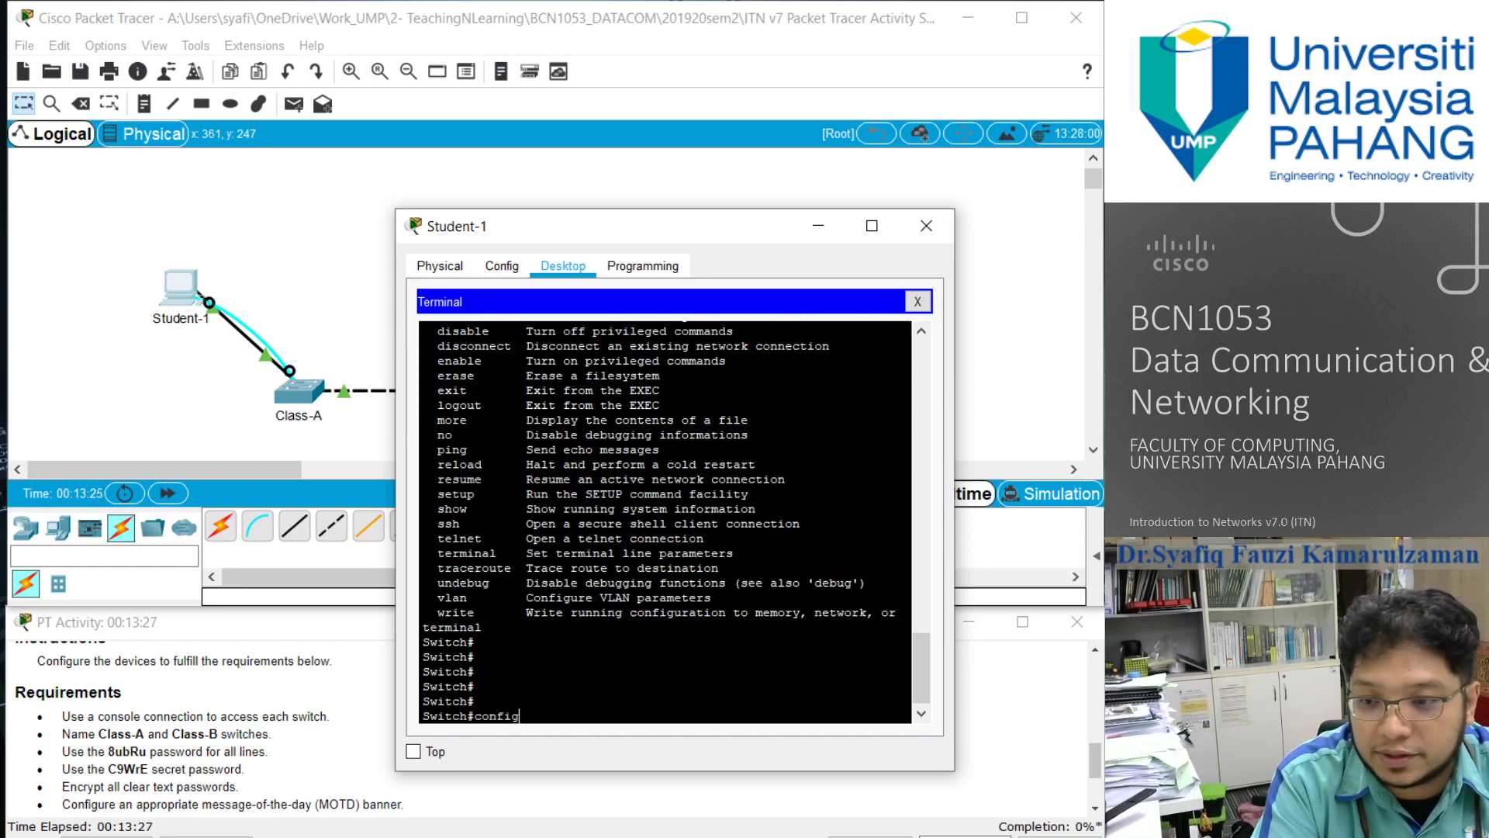
{"action": "key", "text": "BackSpace"}
{"action": "type", "text": "gure terminal"}
{"action": "key", "text": "Return"}
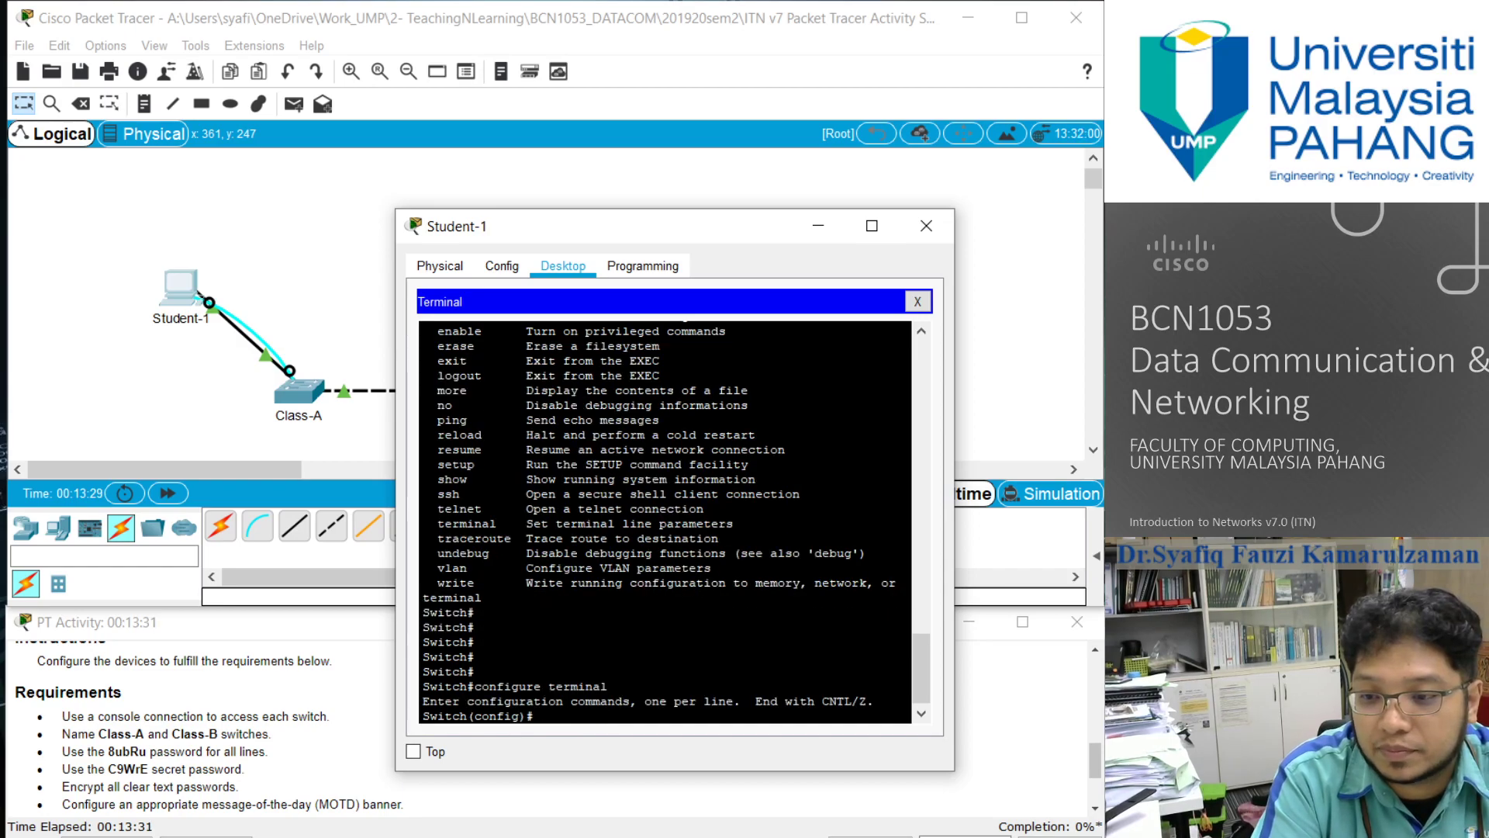
{"action": "type", "text": "hostna"}
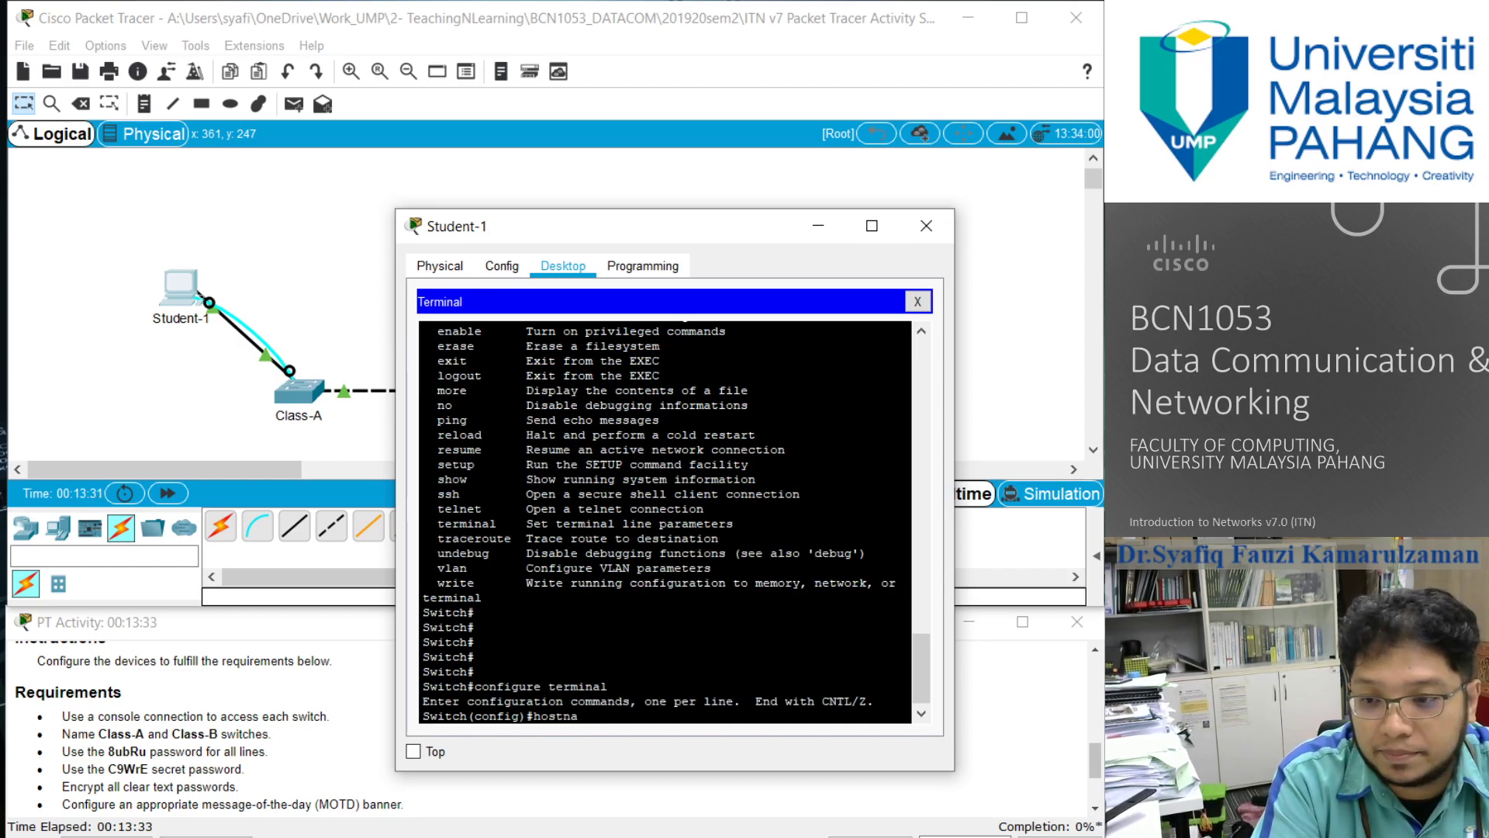
{"action": "type", "text": "me Class"}
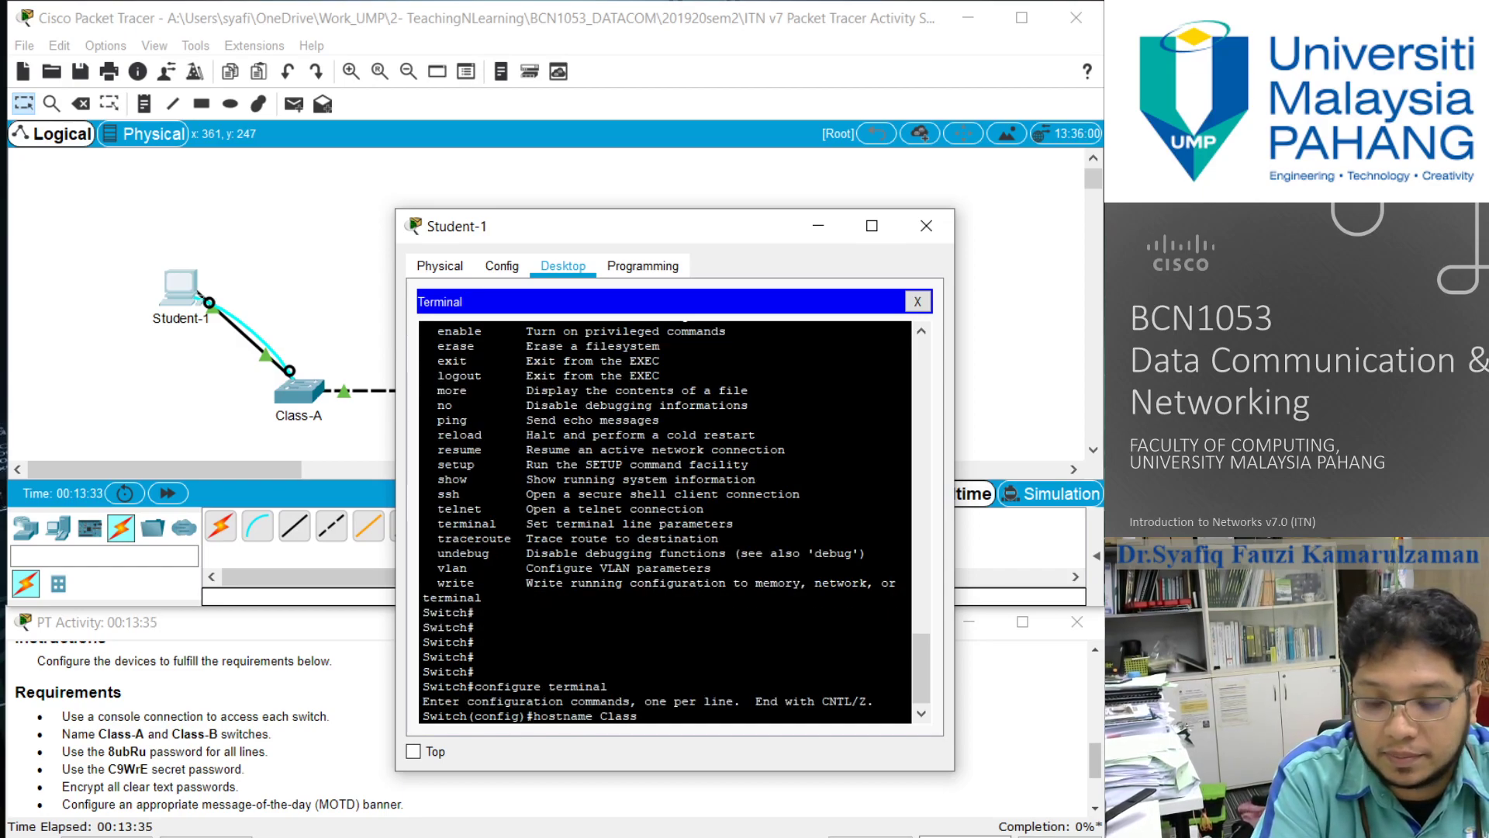
{"action": "type", "text": "-A"}
{"action": "key", "text": "Return"}
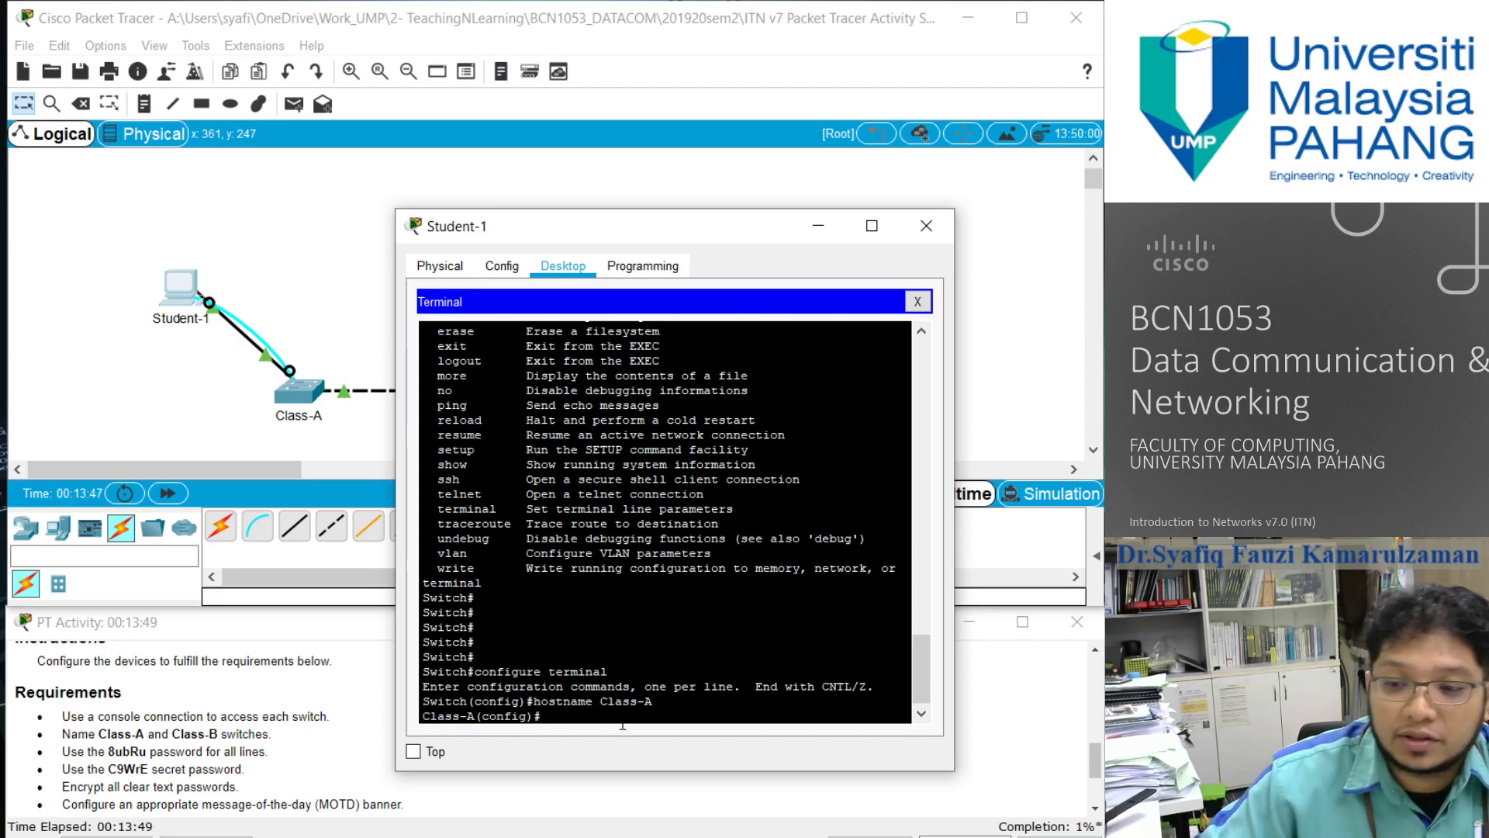
- Exit global configuration mode and return to the privileged EXEC prompt of Class-A
{"action": "type", "text": "ex"}
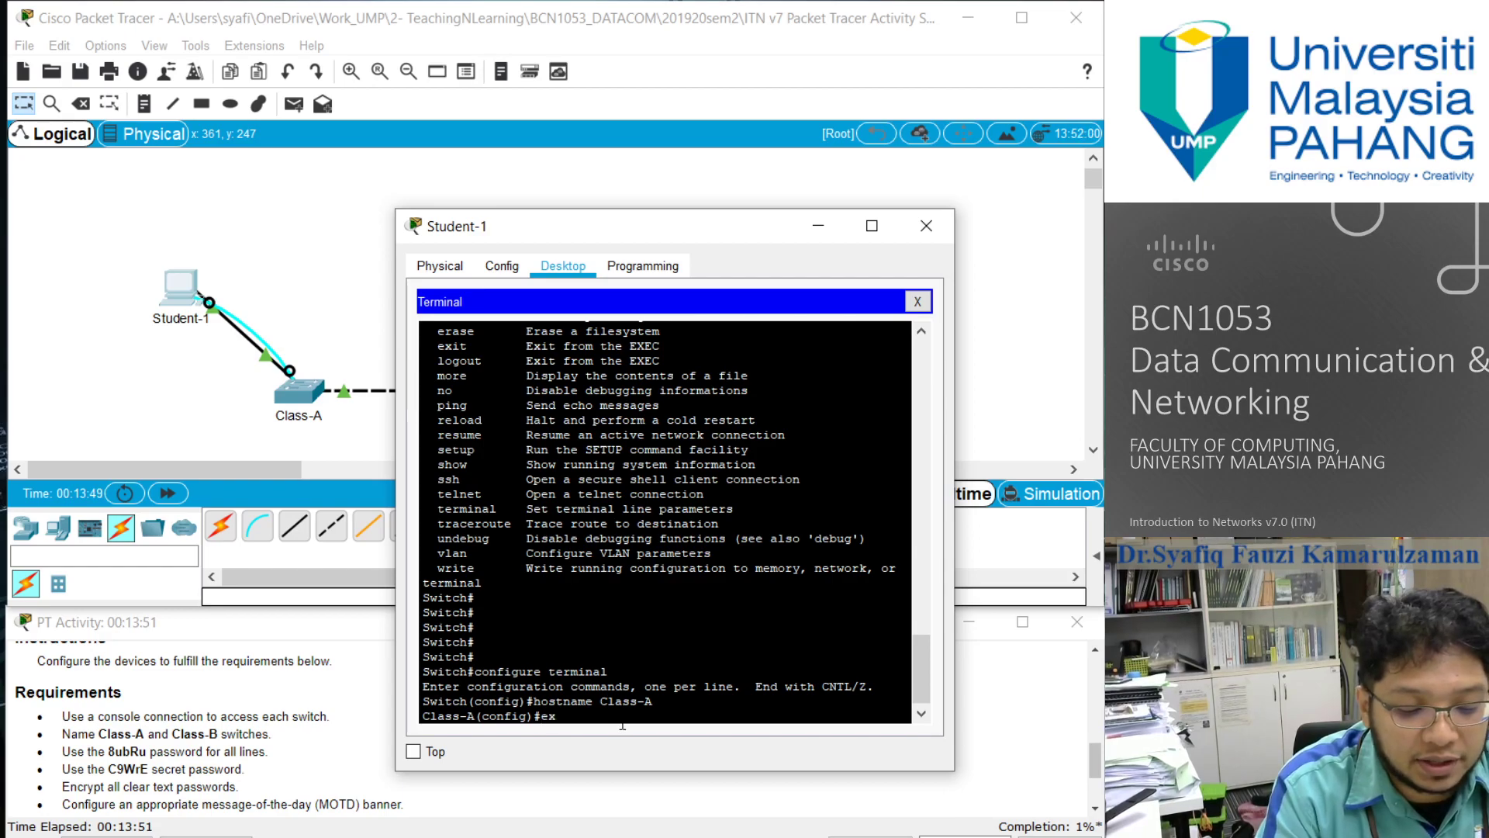
{"action": "type", "text": "it"}
{"action": "key", "text": "Return"}
{"action": "key", "text": "Return"}
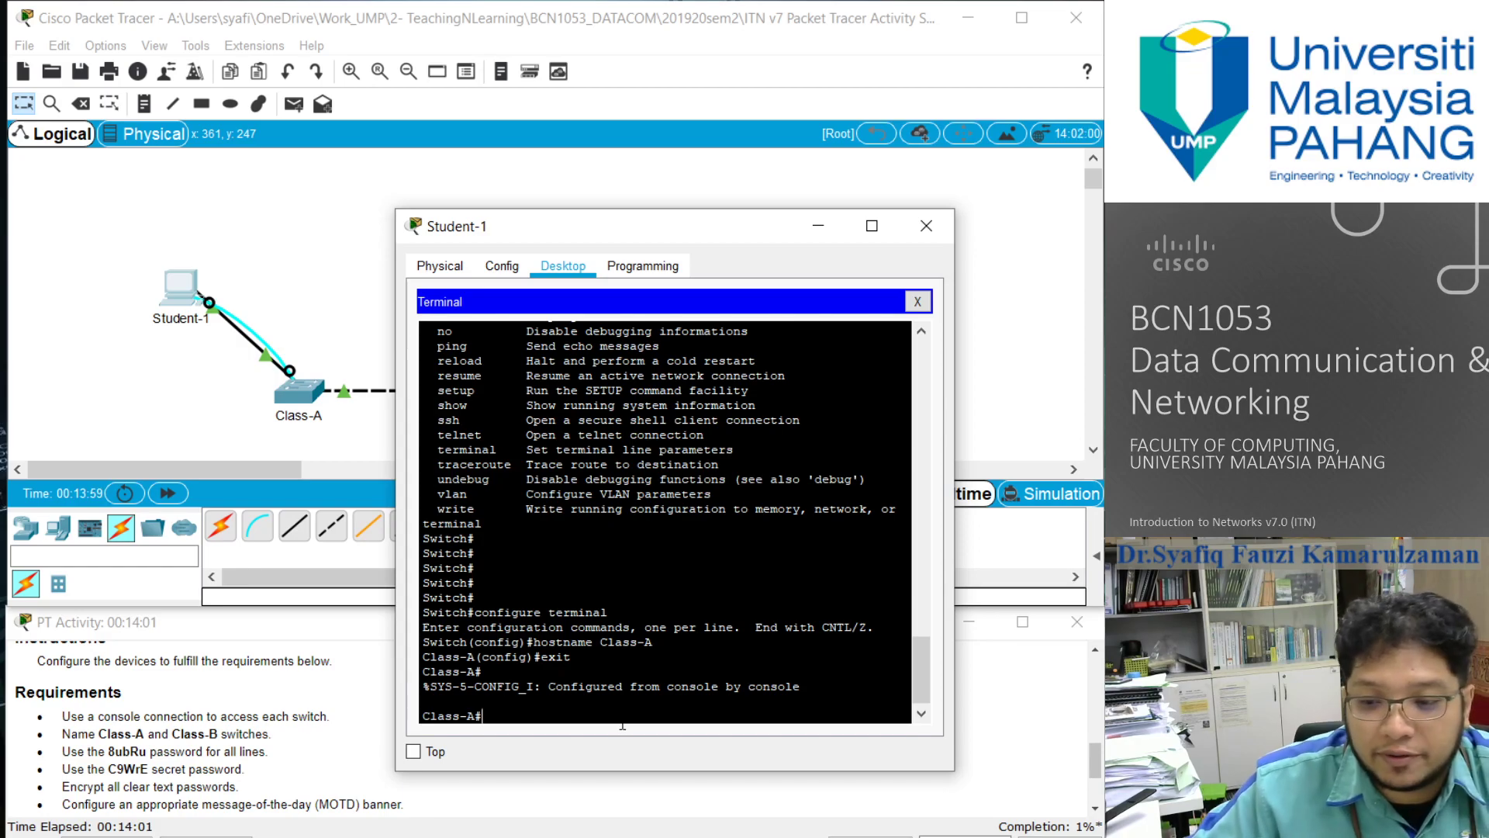
- Check the remaining requirements, then open line configuration for console 0 on Class-A from global configuration mode
{"action": "scroll", "coordinate": [101, 715], "scroll_direction": "down", "scroll_amount": 1}
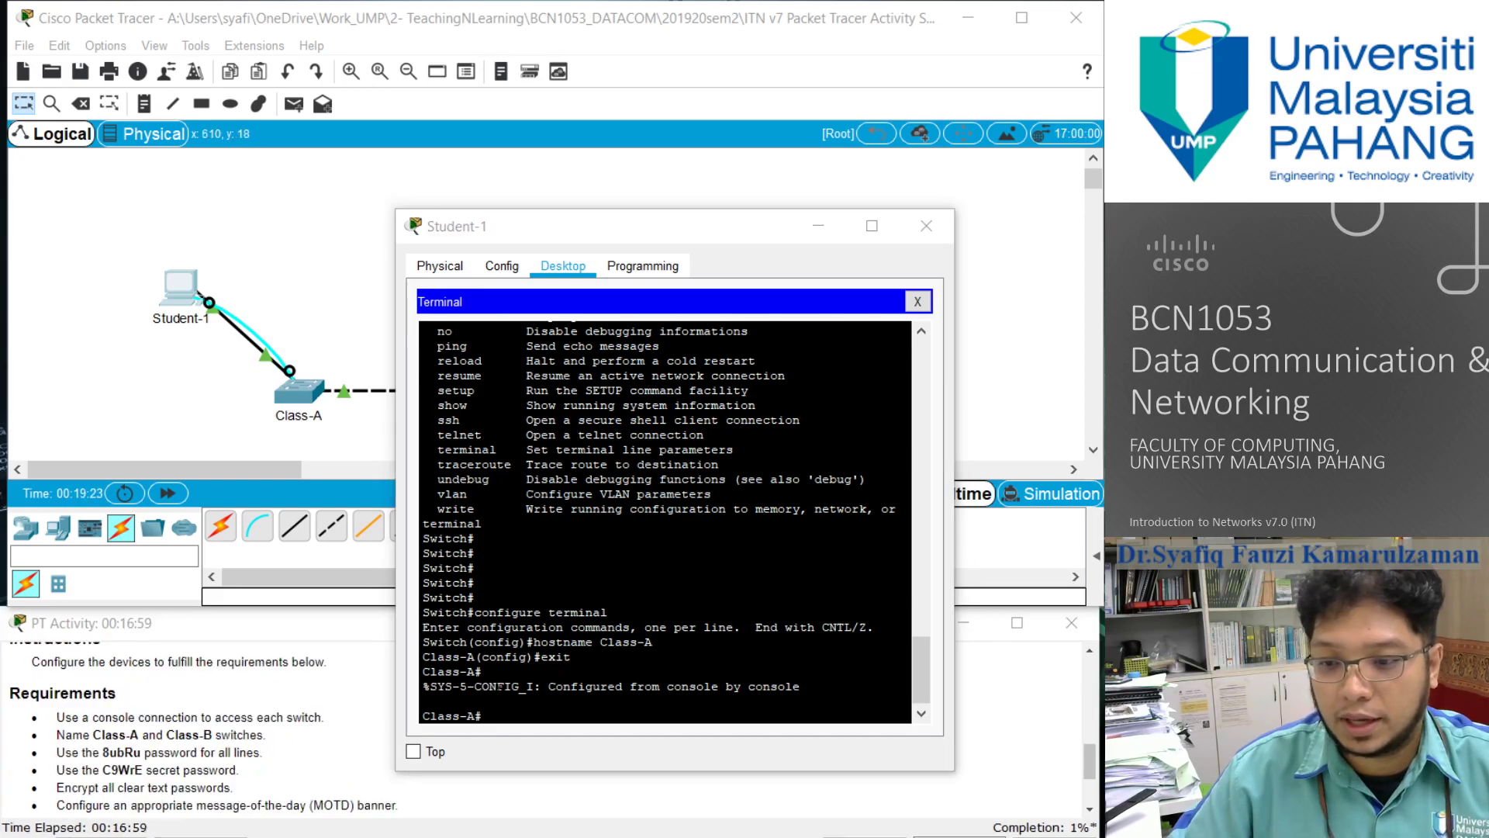
{"action": "left_click", "coordinate": [516, 724]}
{"action": "type", "text": "c"}
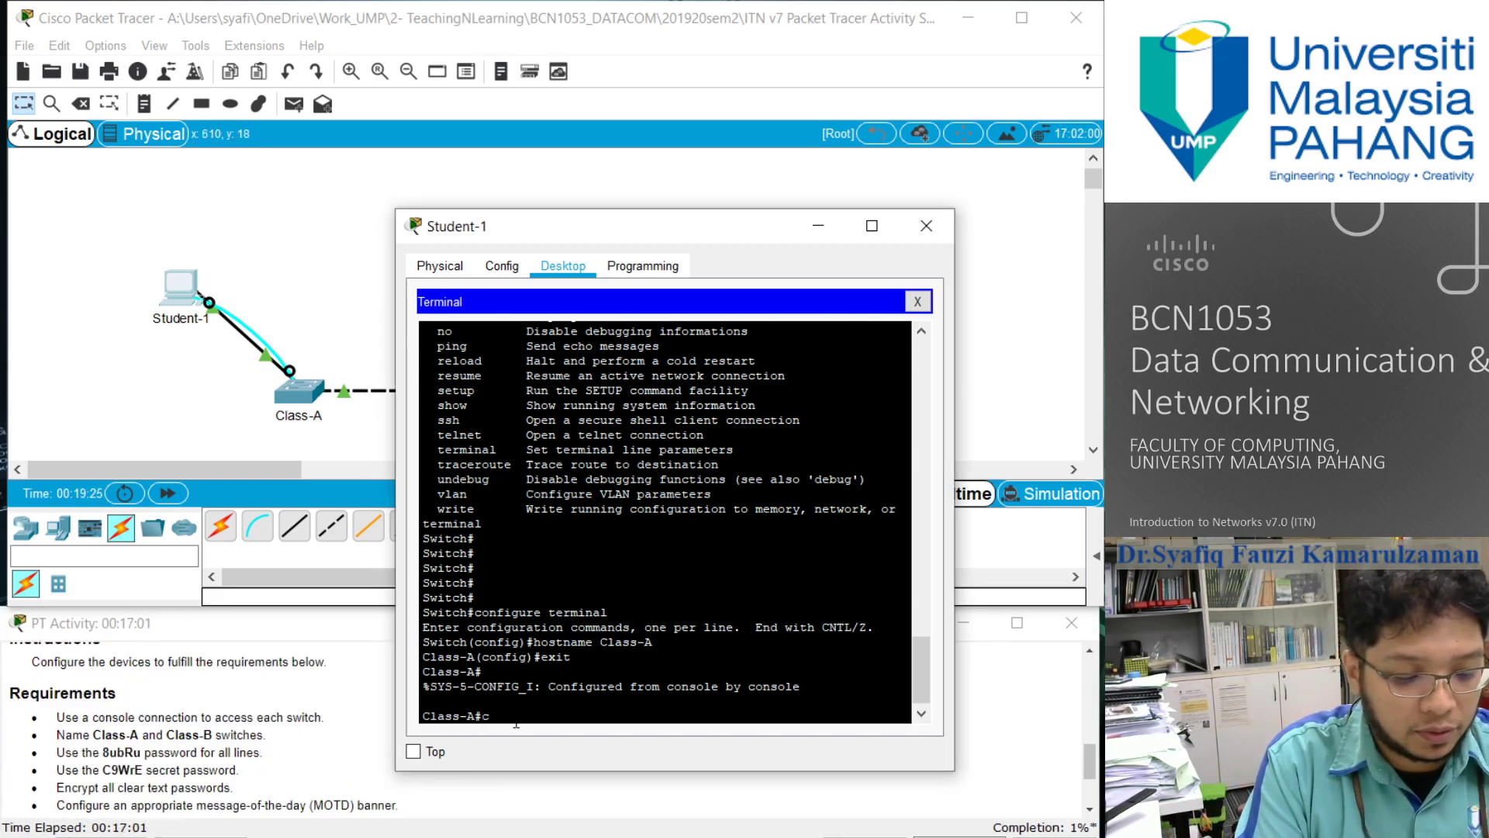
{"action": "type", "text": "onfigure terminal"}
{"action": "key", "text": "Return"}
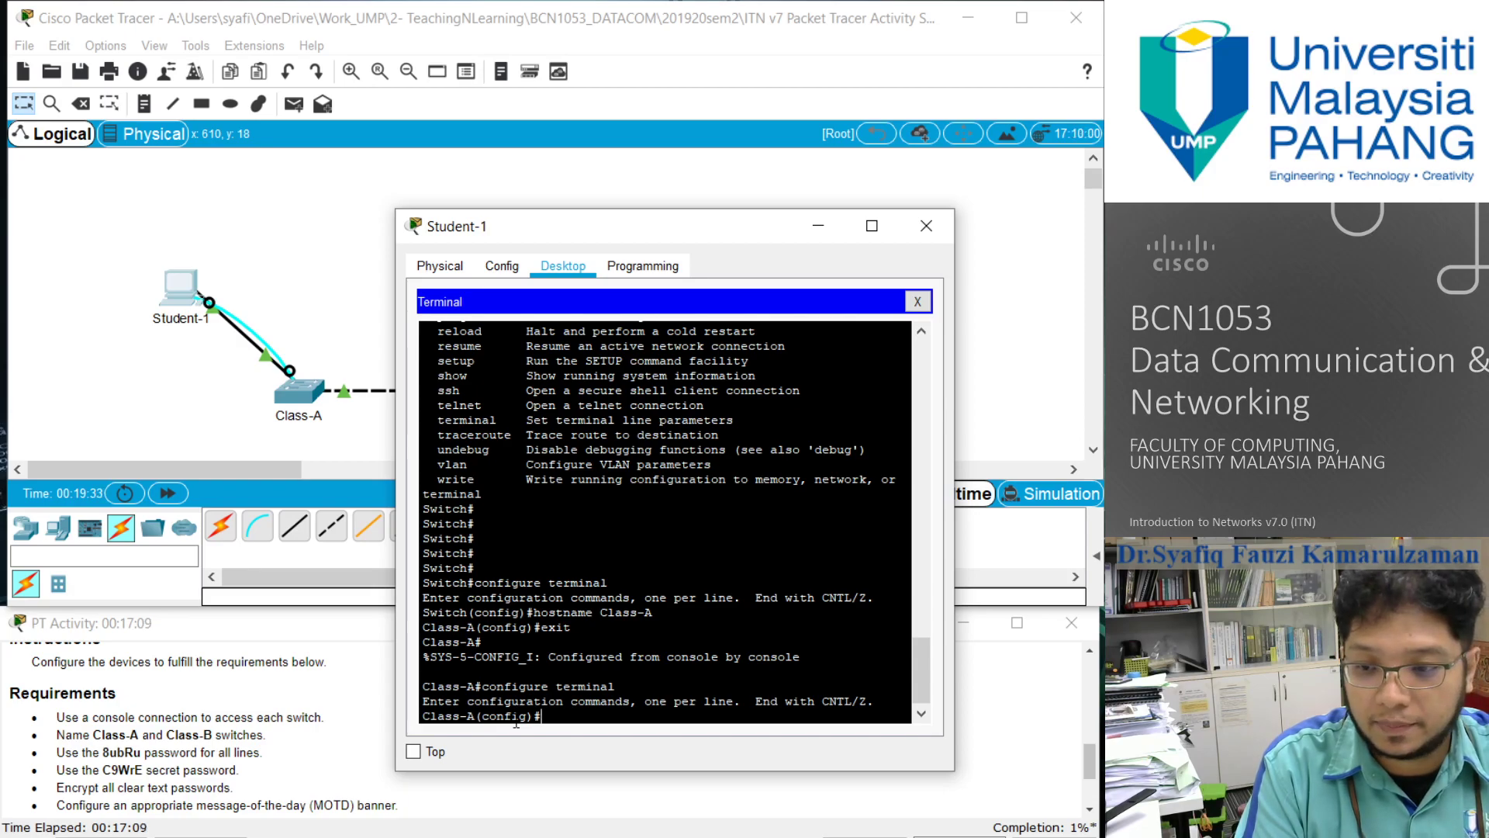
{"action": "left_click", "coordinate": [534, 836]}
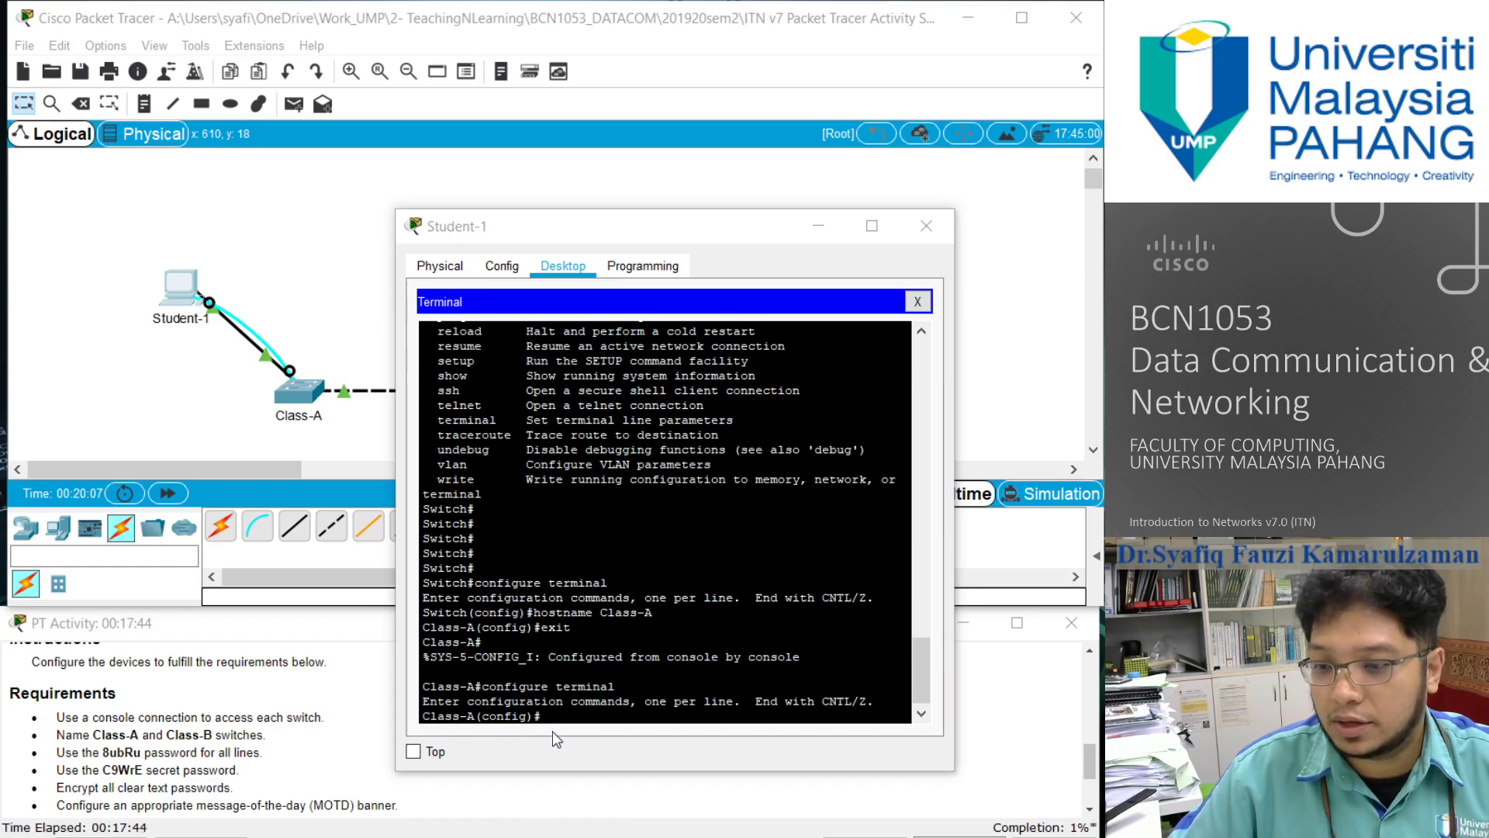
{"action": "left_click", "coordinate": [553, 731]}
{"action": "type", "text": "line console 0"}
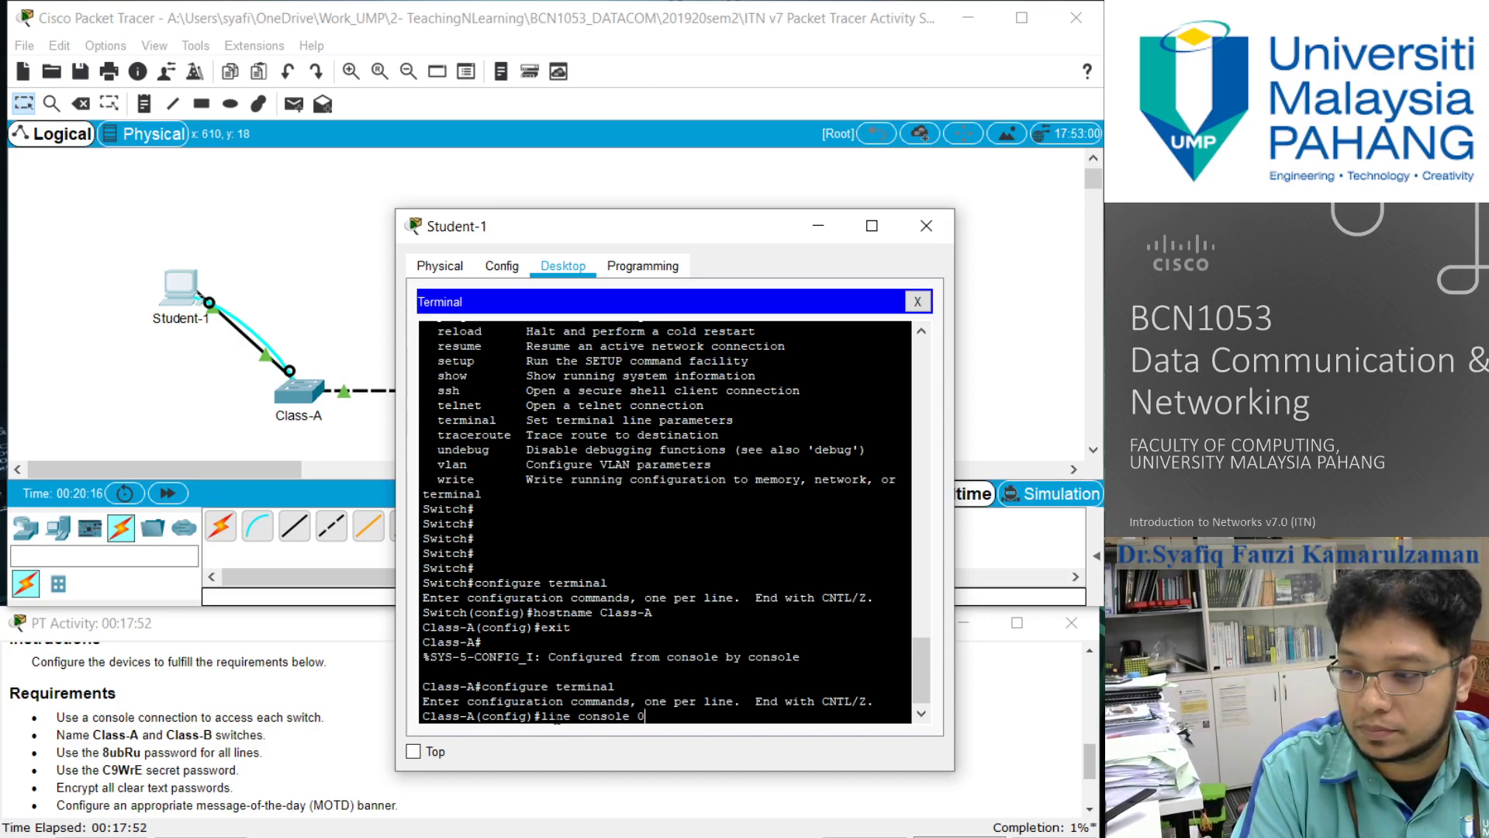
{"action": "key", "text": "Return"}
- Set the required line password on Class-A's console line, enable login, and exit line configuration
{"action": "type", "text": "password"}
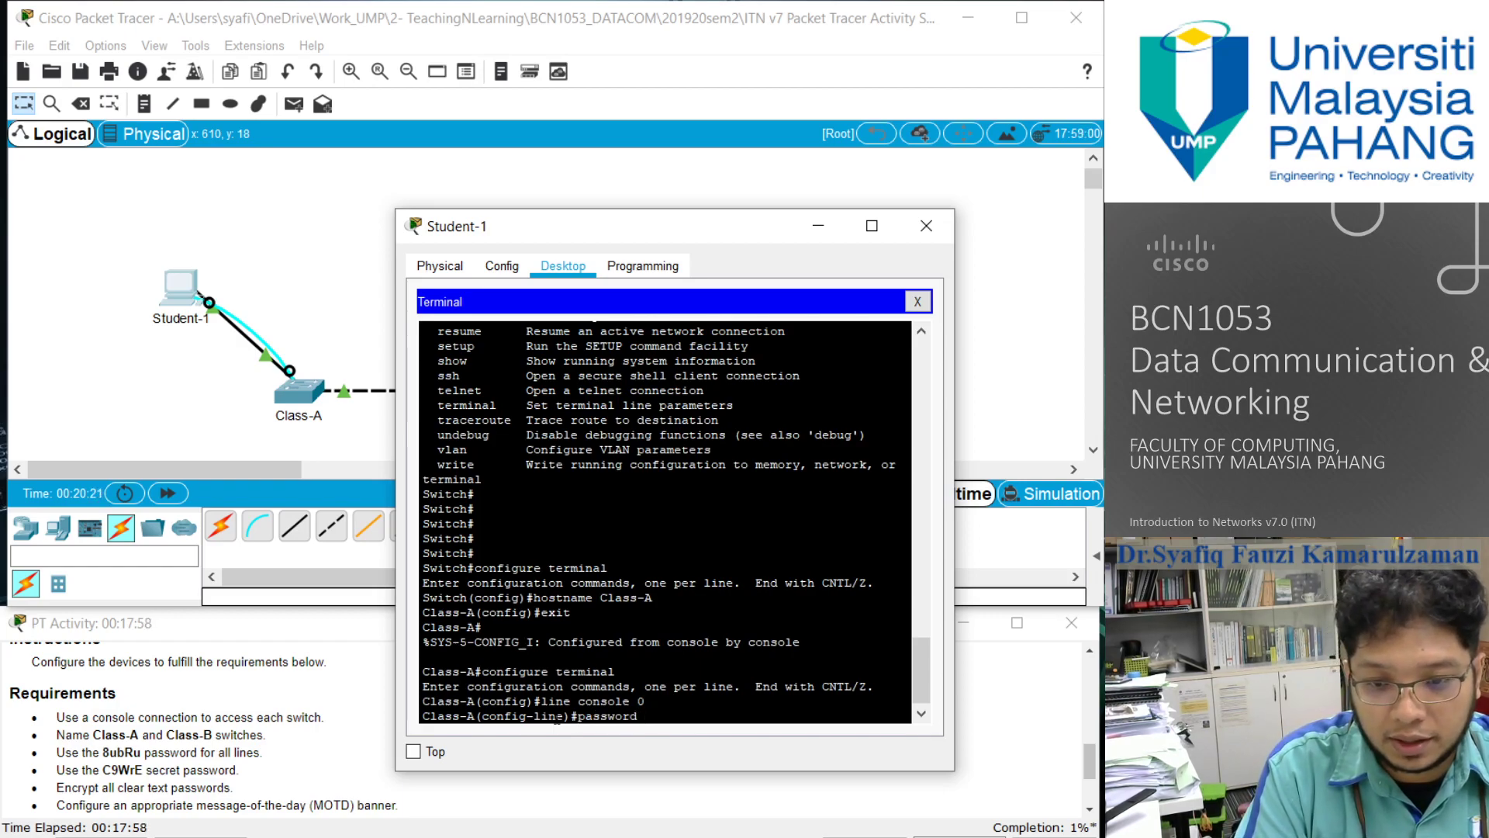
{"action": "type", "text": " 8ubRu"}
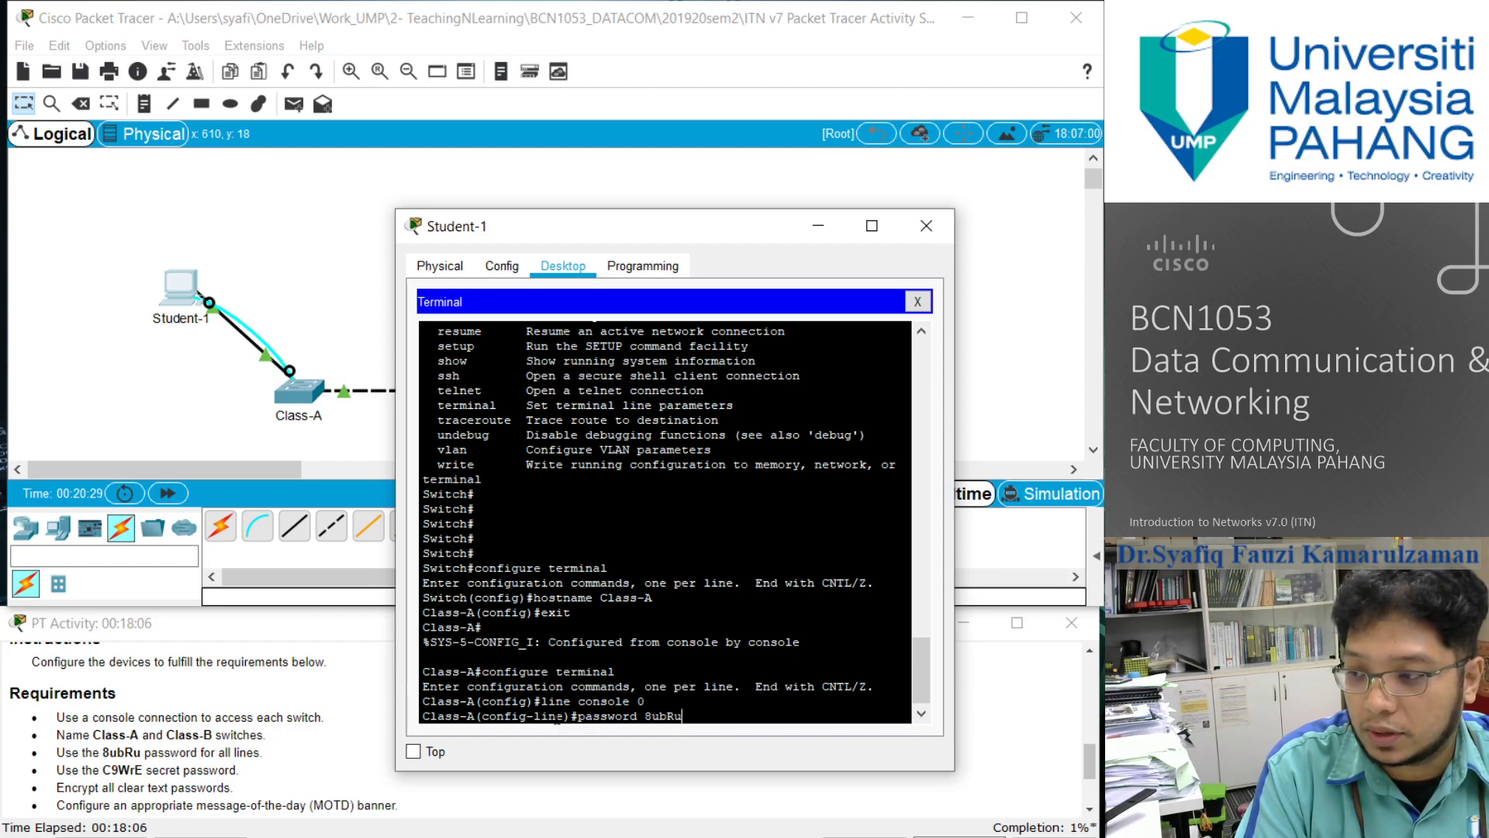
{"action": "key", "text": "Return"}
{"action": "type", "text": "login"}
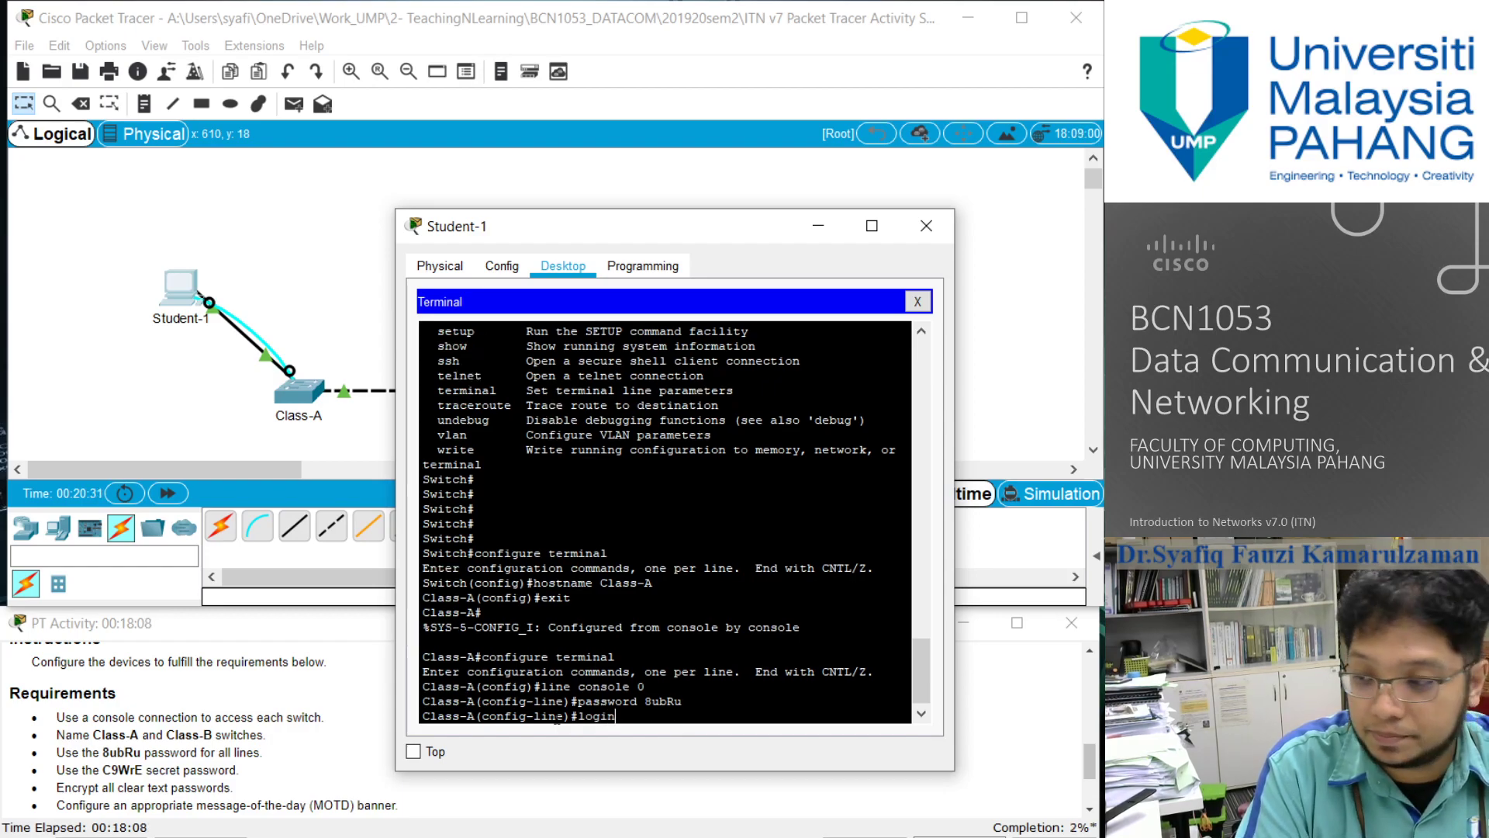
{"action": "key", "text": "Return"}
{"action": "type", "text": "exit"}
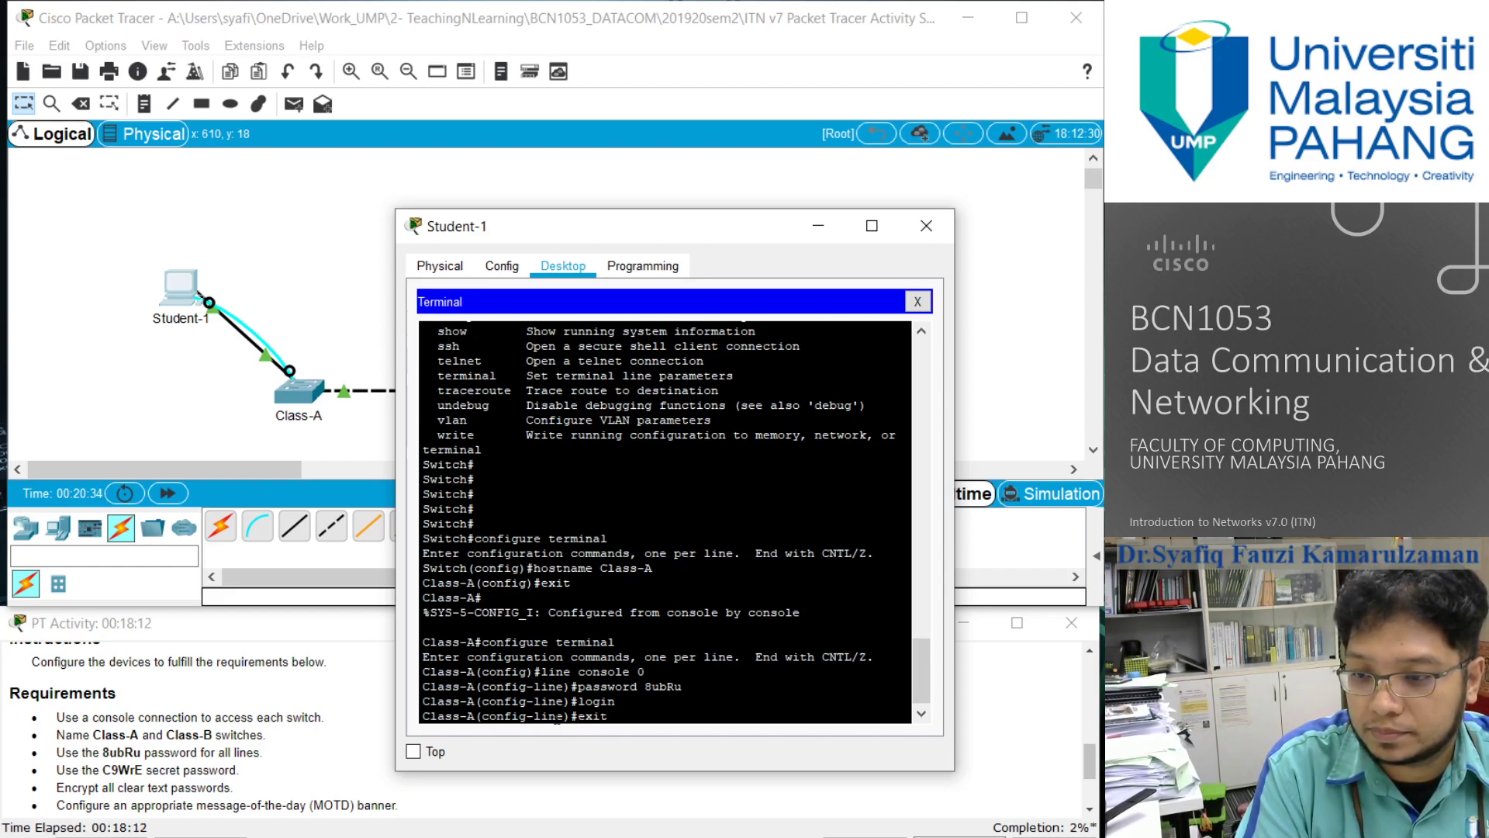
{"action": "key", "text": "Return"}
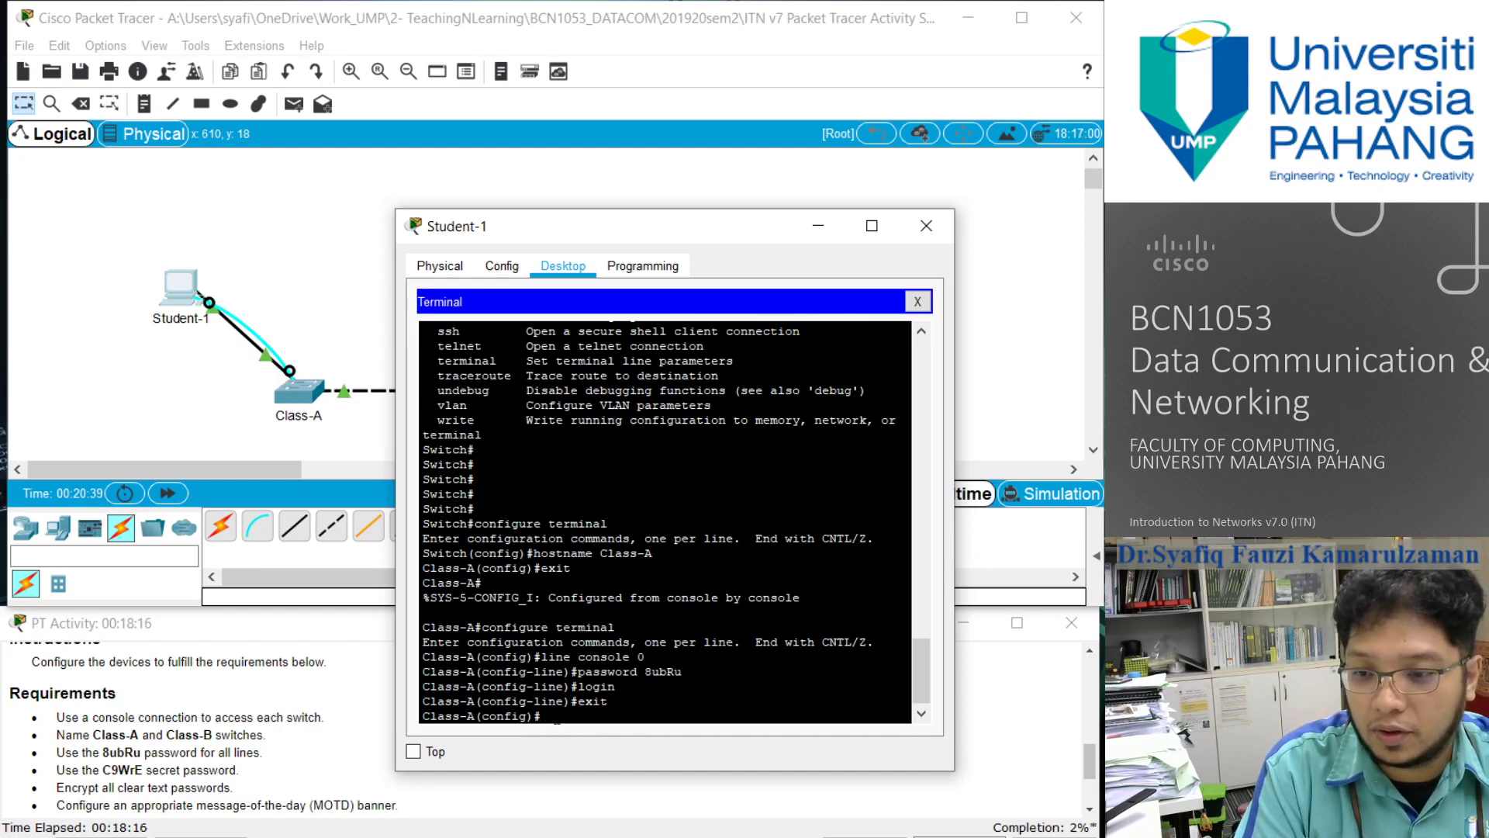
- Log out of the Class-A console session completely and log back in with the console line password
{"action": "type", "text": "exit"}
{"action": "key", "text": "Return"}
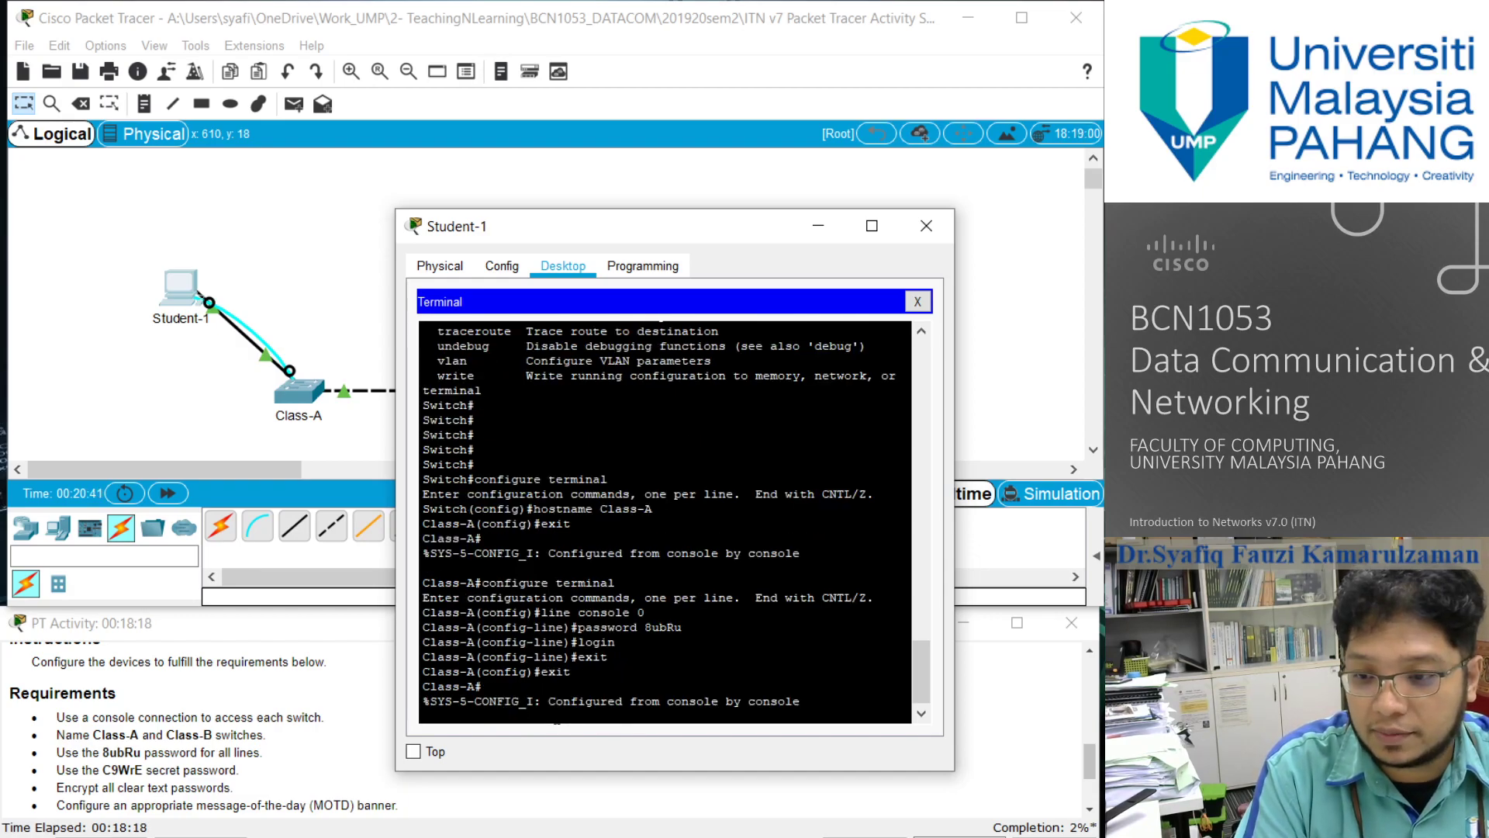
{"action": "key", "text": "Return"}
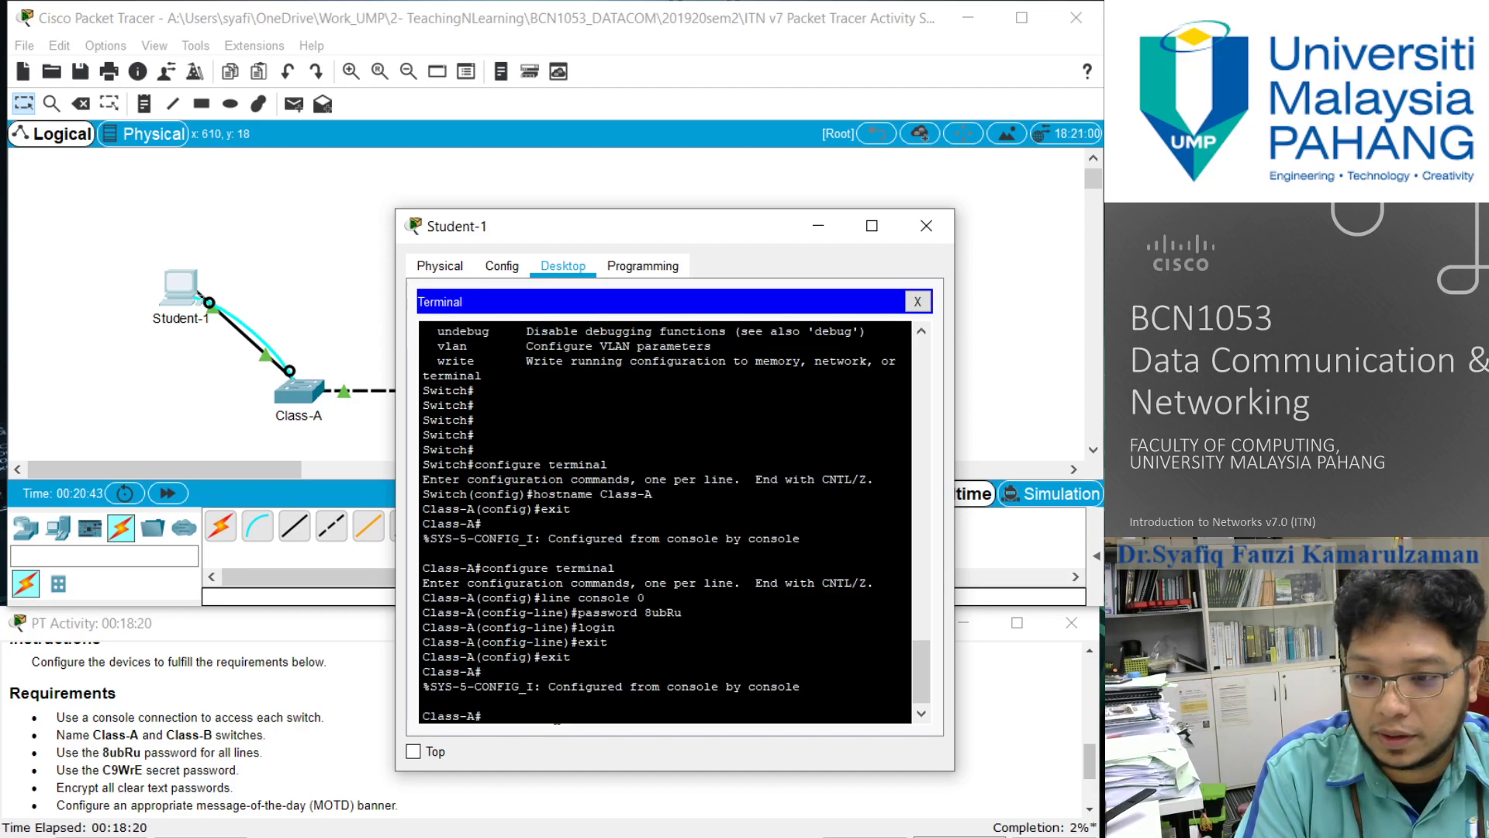
{"action": "type", "text": "exit"}
{"action": "key", "text": "Return"}
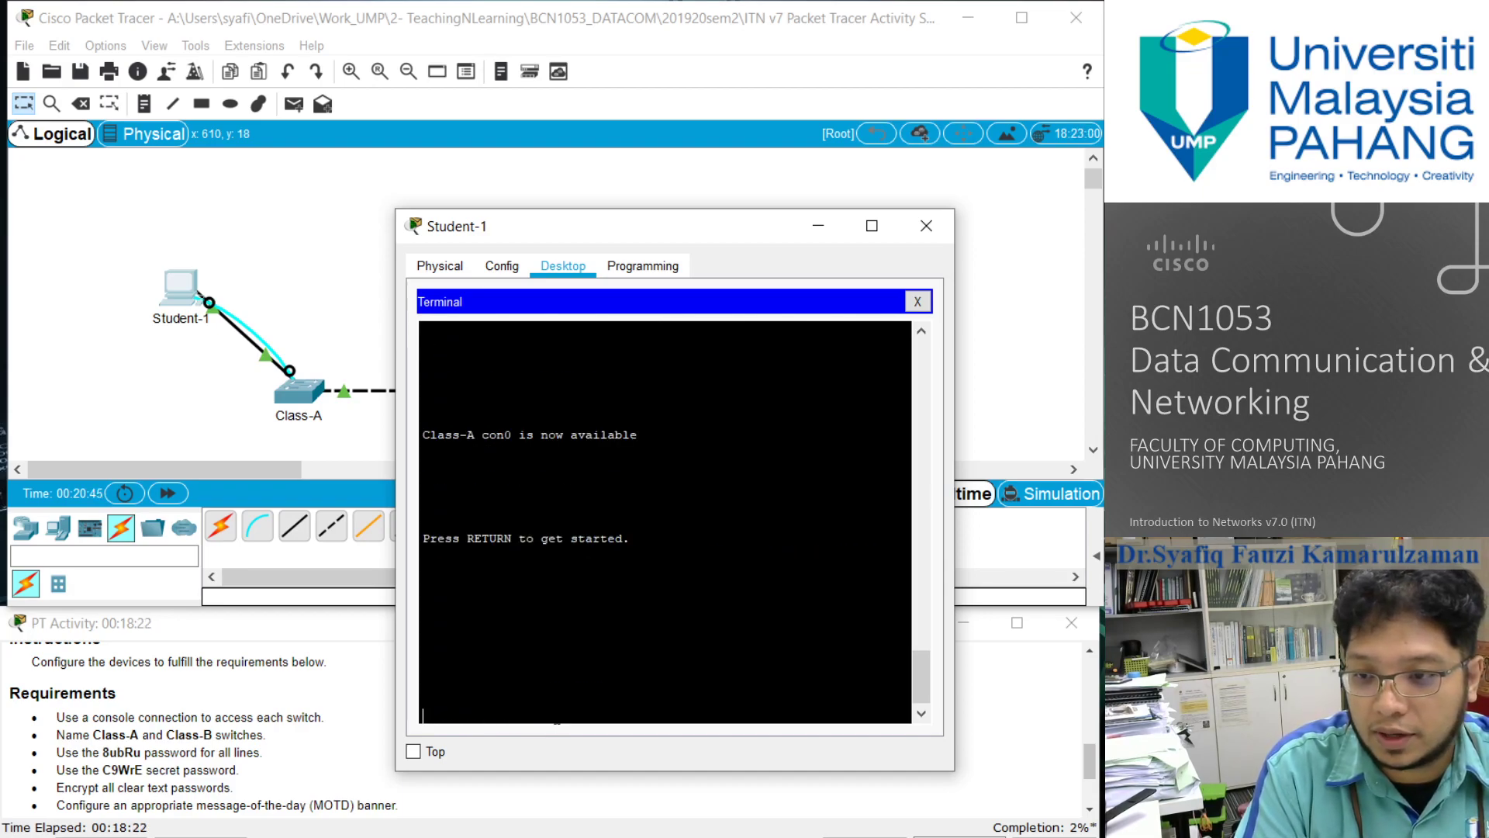
{"action": "key", "text": "Return"}
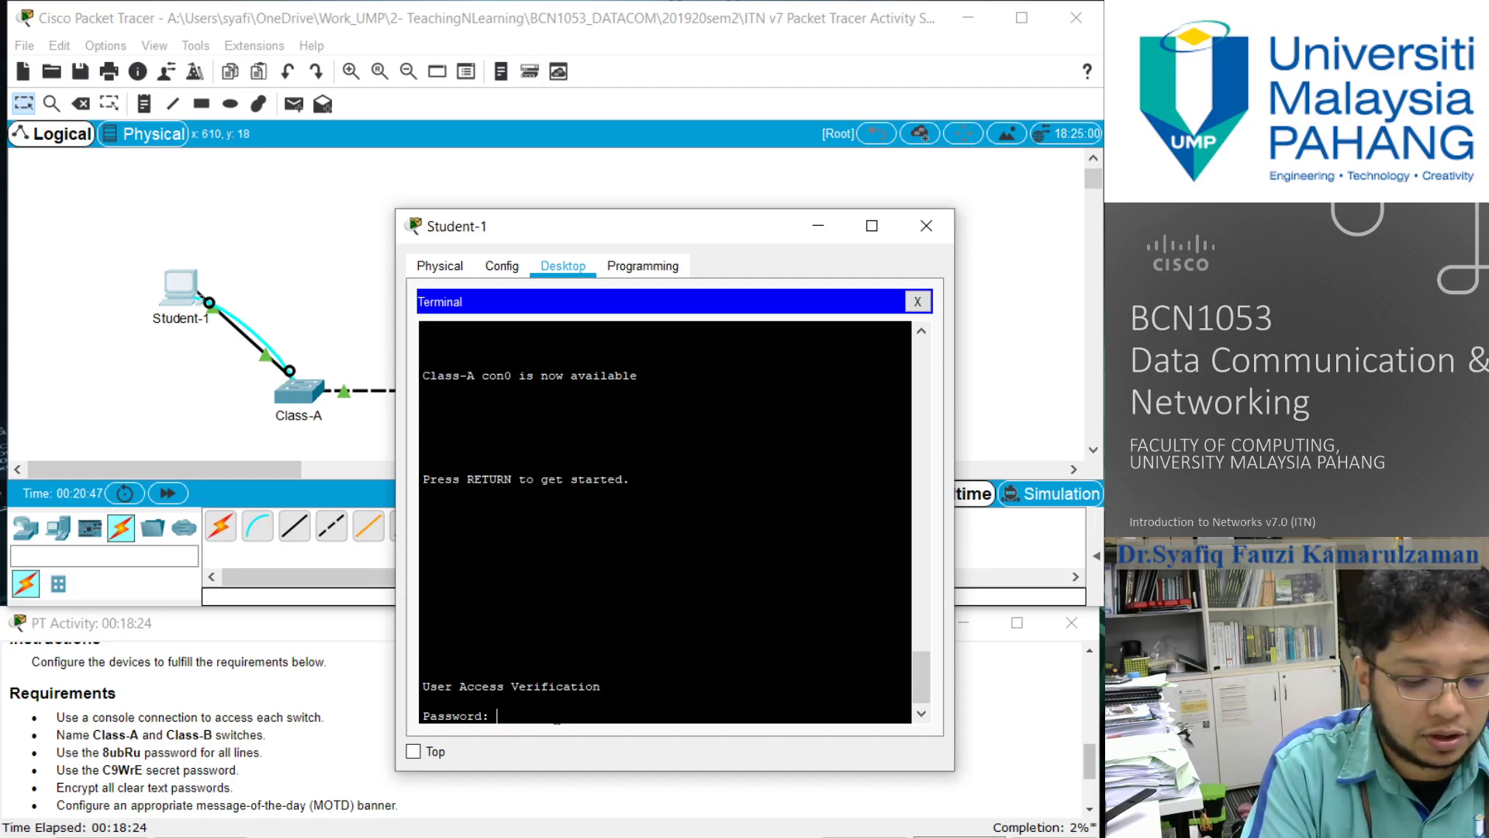
{"action": "type", "text": "8ubRu"}
{"action": "key", "text": "Return"}
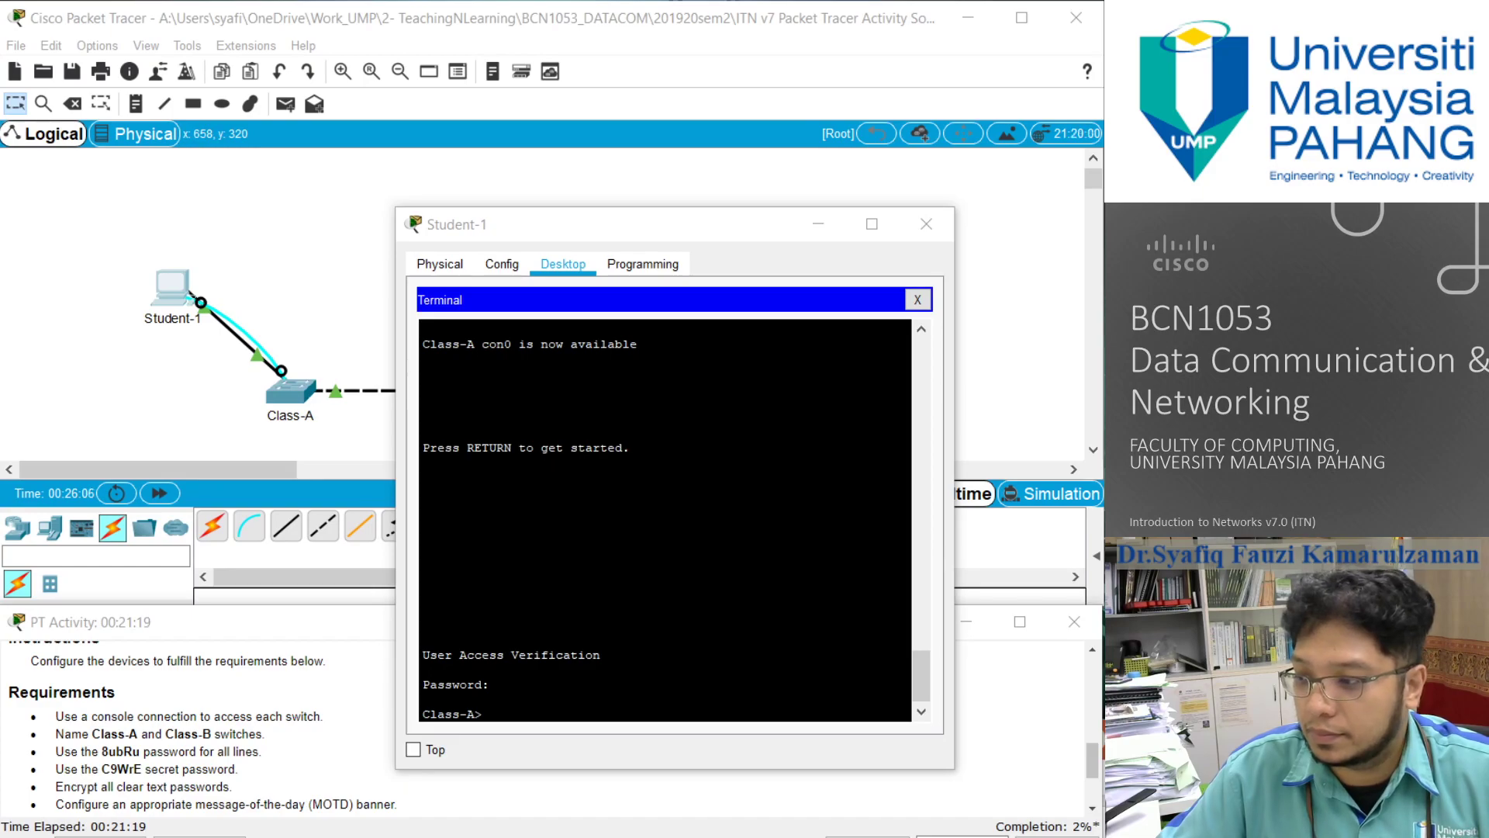
- Enter privileged EXEC mode on Class-A and open global configuration mode with configure terminal
{"action": "left_click", "coordinate": [665, 519]}
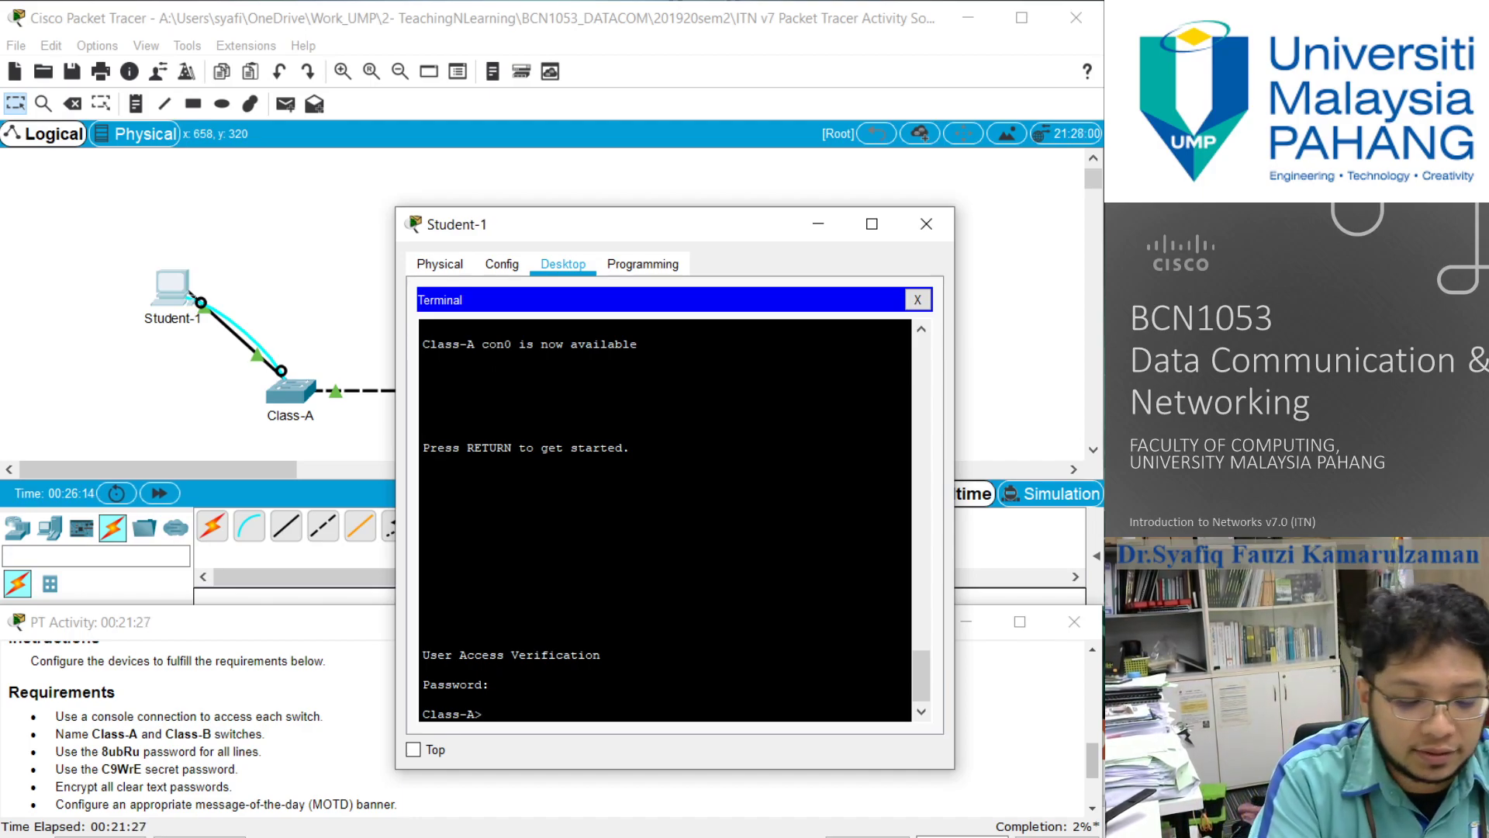
{"action": "type", "text": "enable"}
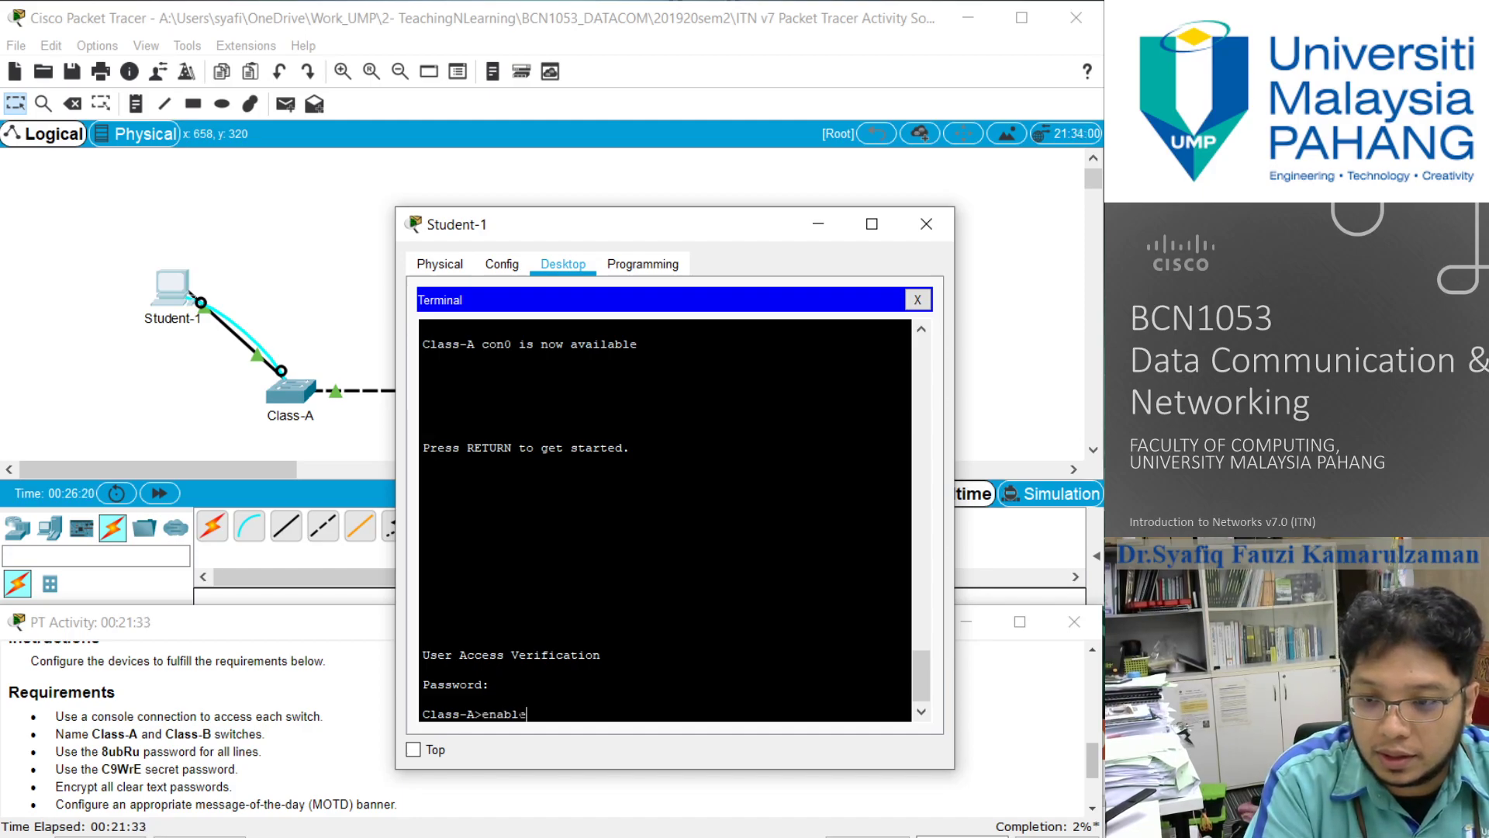
{"action": "key", "text": "Return"}
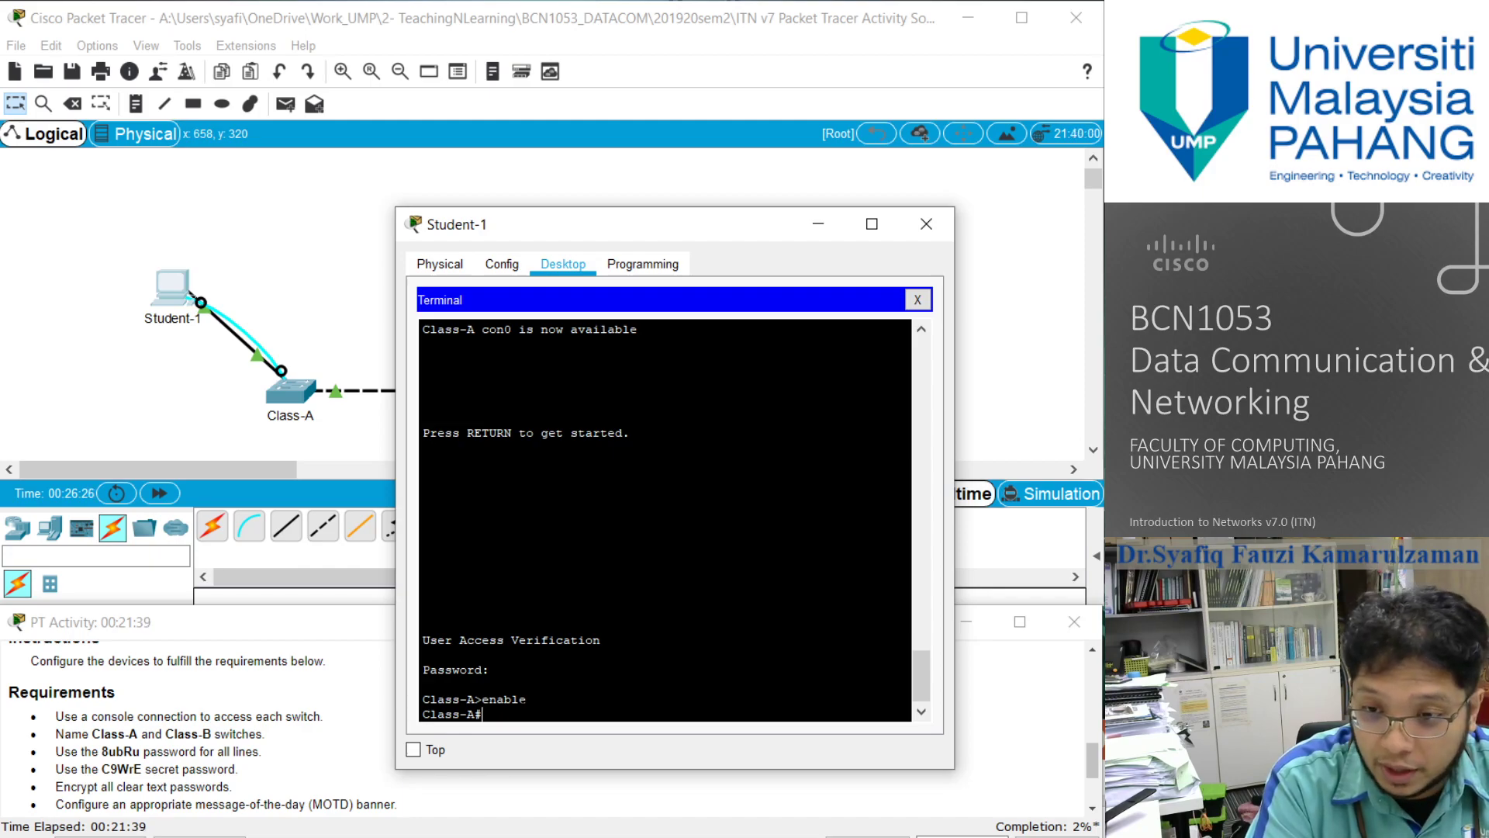
{"action": "type", "text": "configu"}
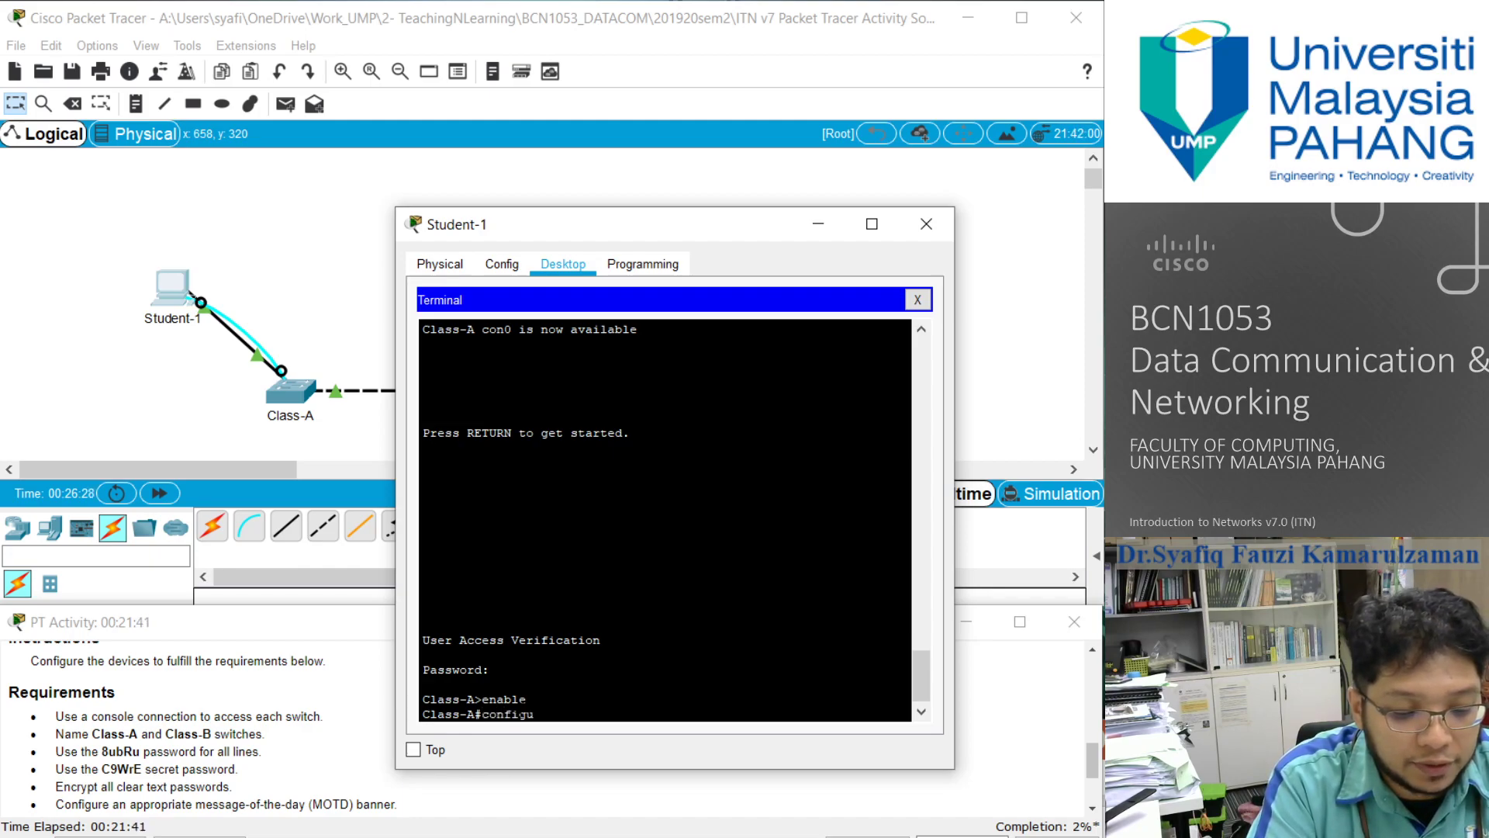
{"action": "type", "text": "re terminal"}
{"action": "key", "text": "Return"}
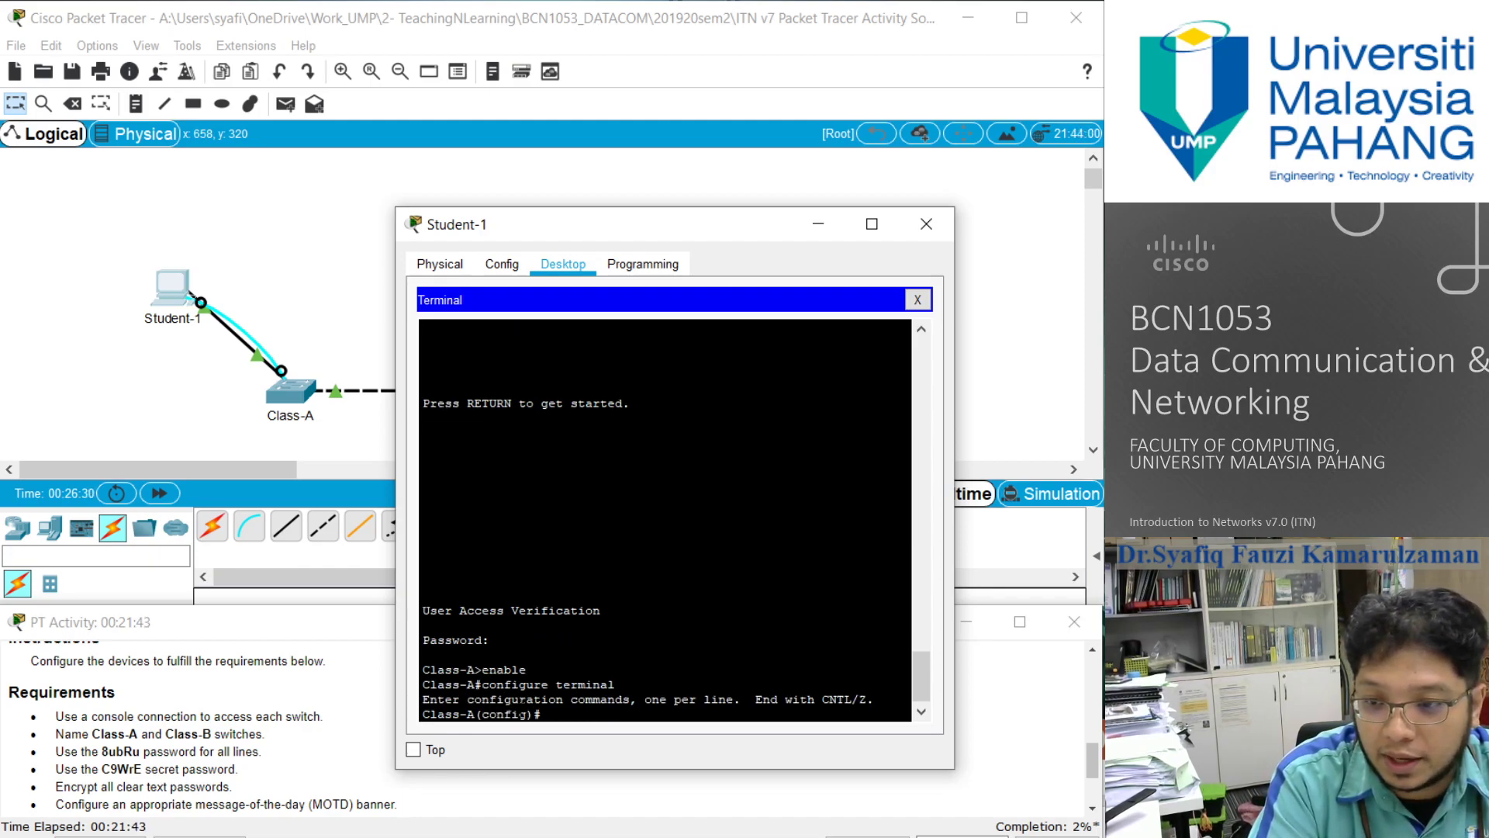
- Open line configuration for vty 0 15 on Class-A and set the required line password
{"action": "type", "text": "line vty"}
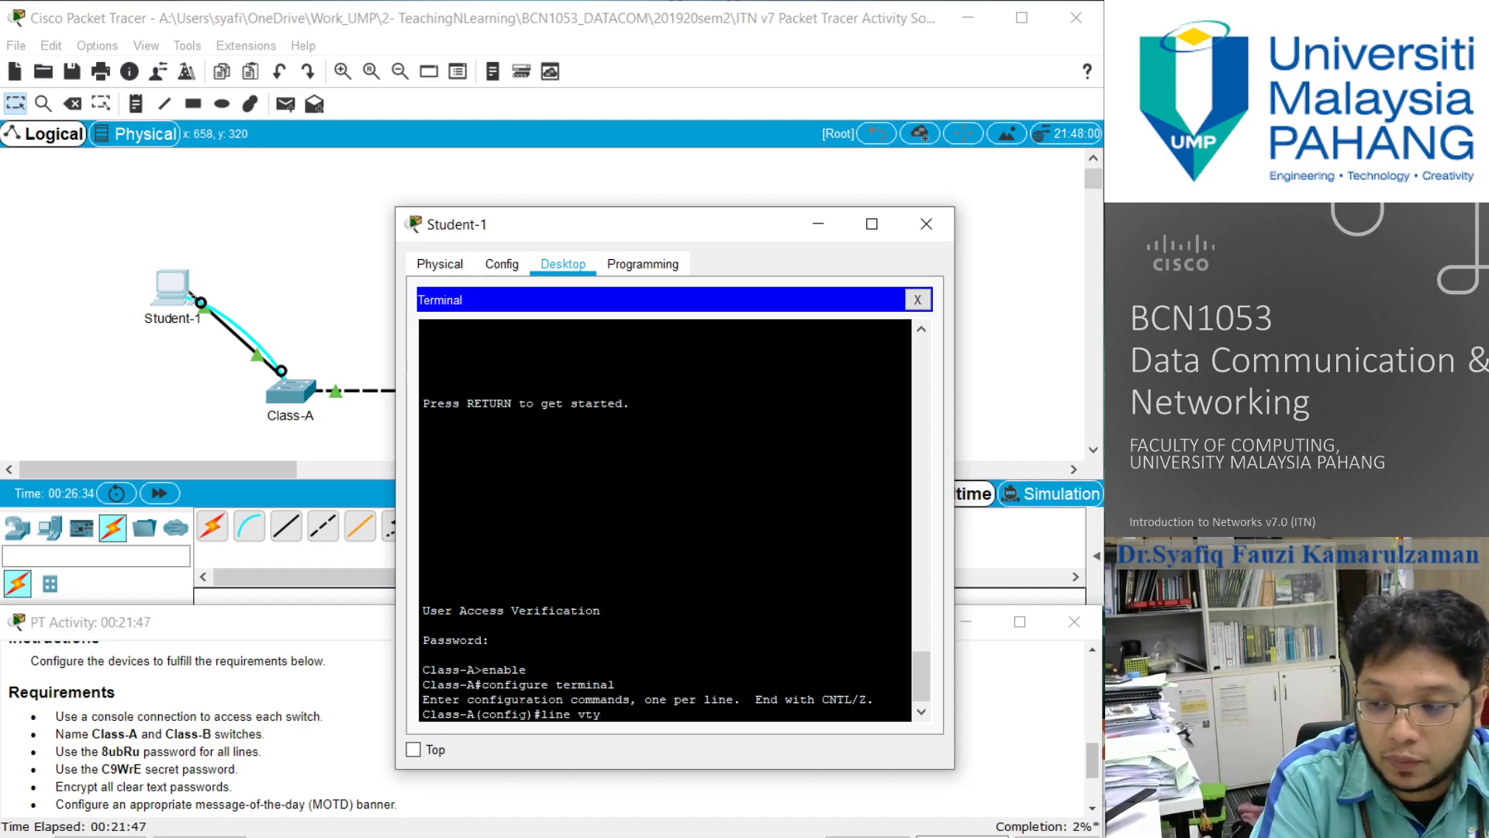
{"action": "type", "text": " 0 15"}
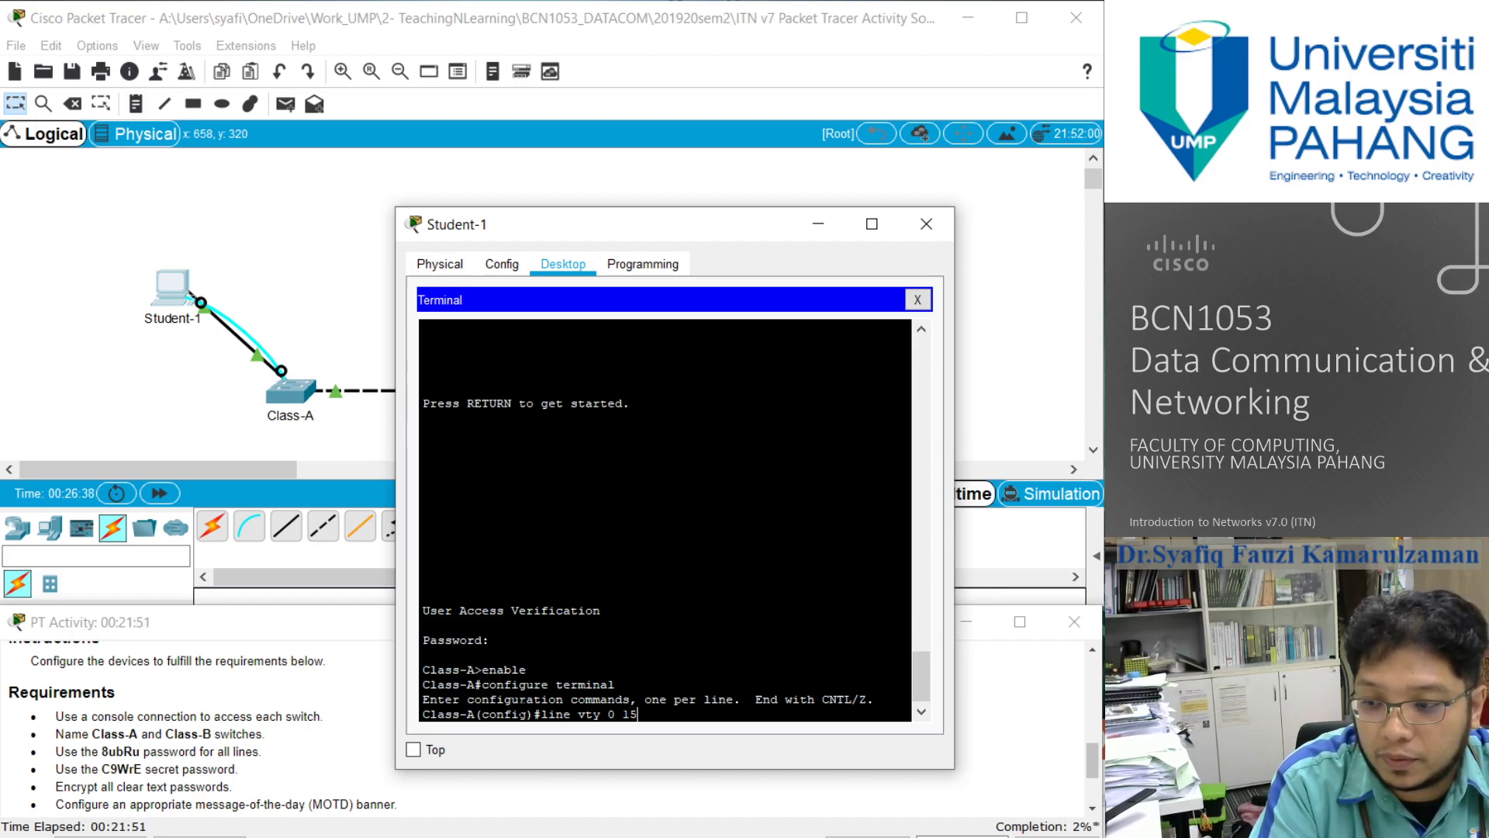
{"action": "key", "text": "Return"}
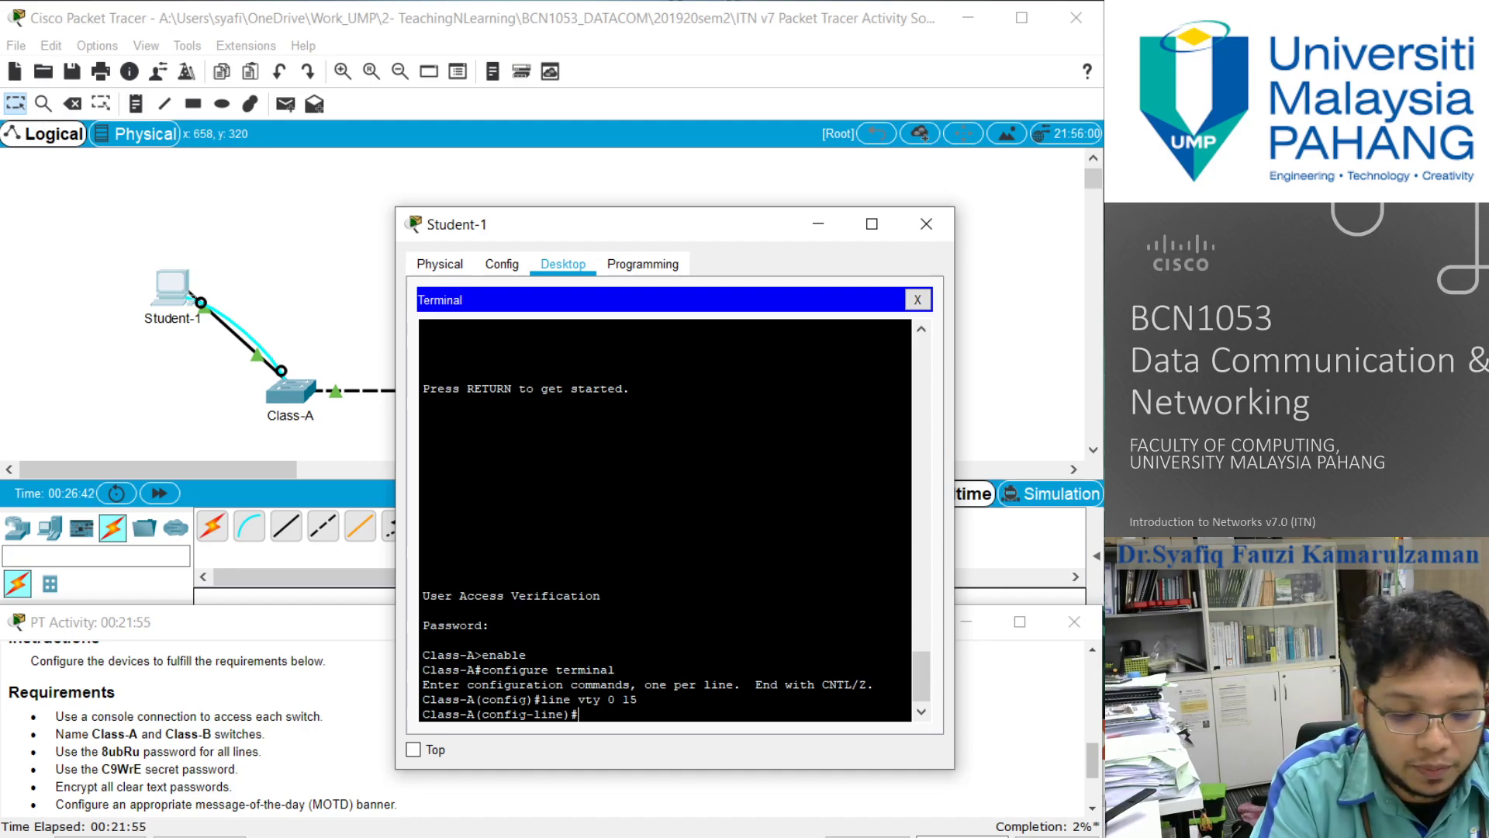
{"action": "type", "text": "passwor"}
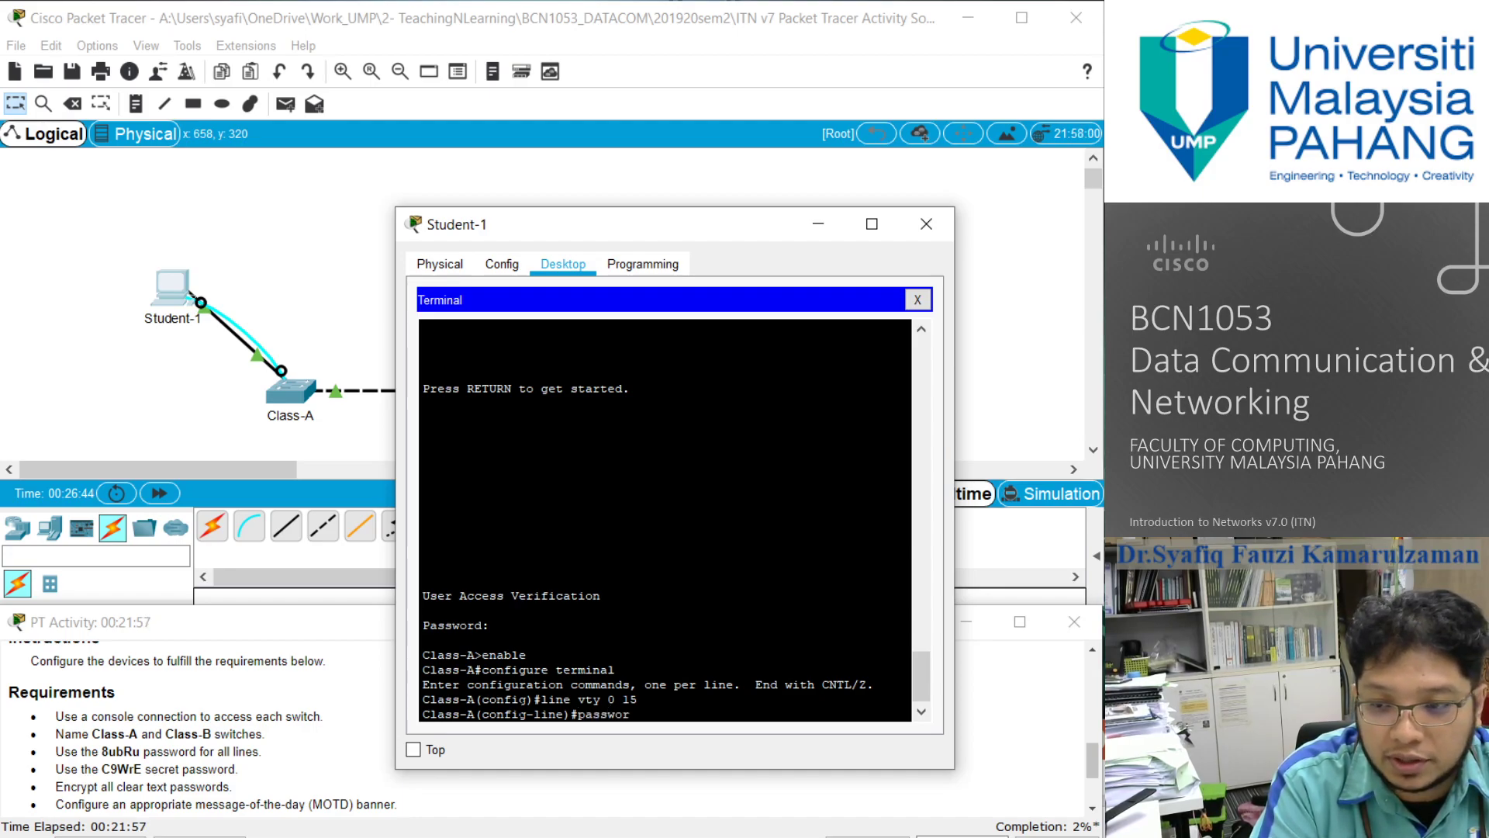
{"action": "type", "text": "d 8ubR"}
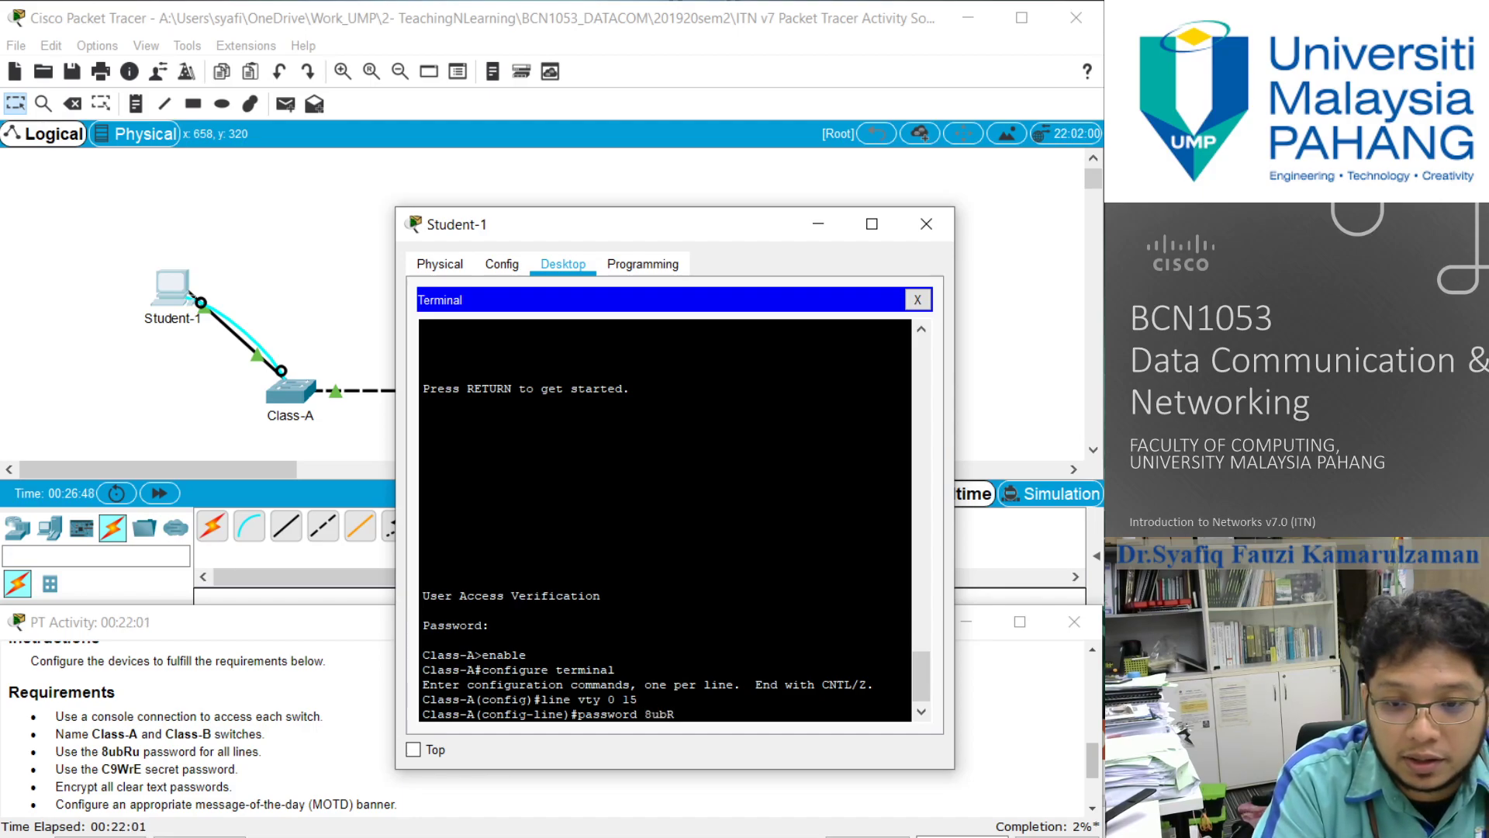
{"action": "type", "text": "u"}
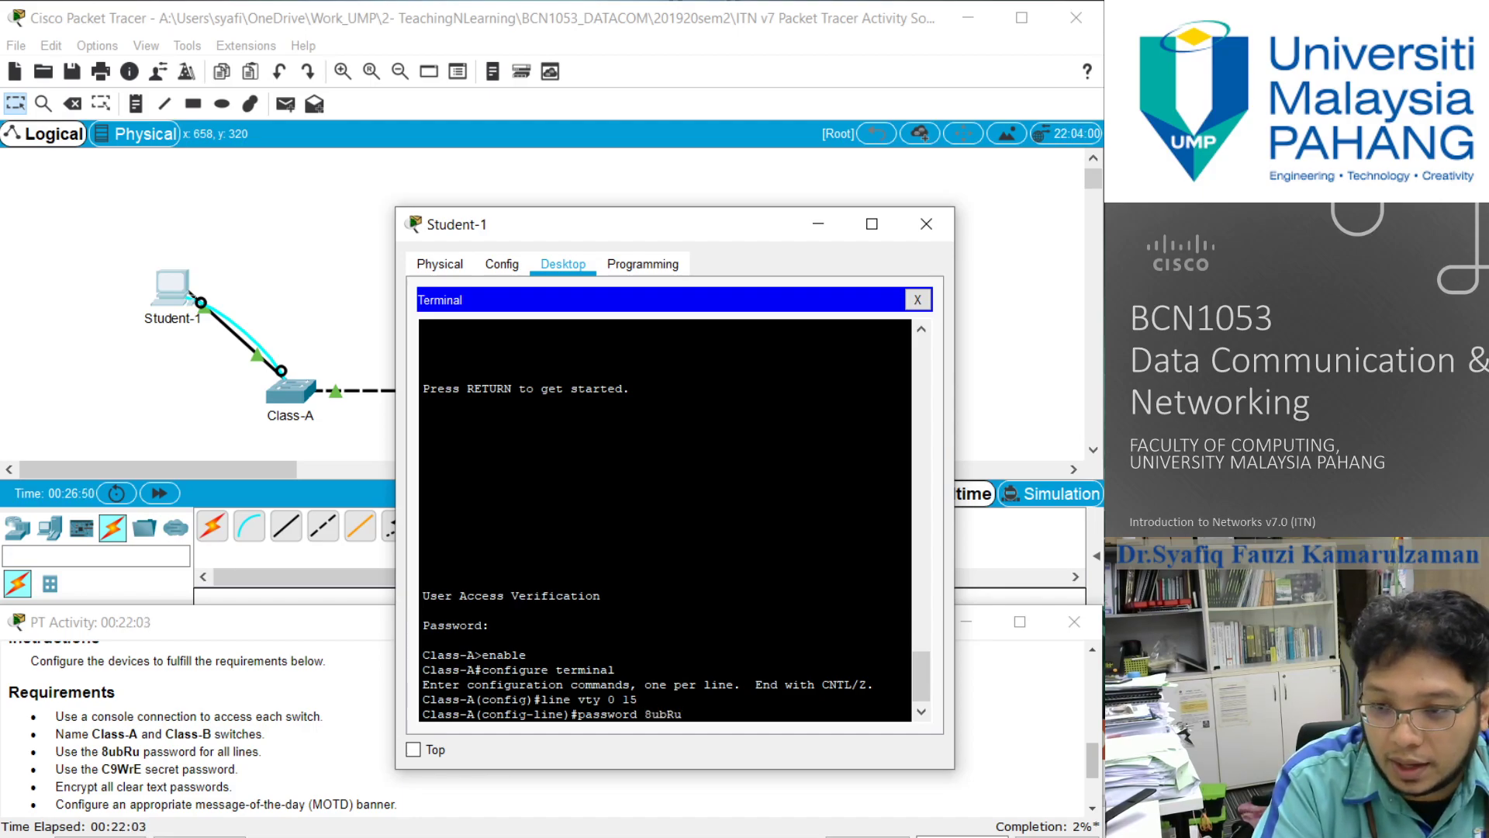
{"action": "key", "text": "Return"}
- Enable login on Class-A's vty lines and return to privileged EXEC mode with end
{"action": "type", "text": "login"}
{"action": "key", "text": "Return"}
{"action": "type", "text": "end"}
{"action": "key", "text": "Return"}
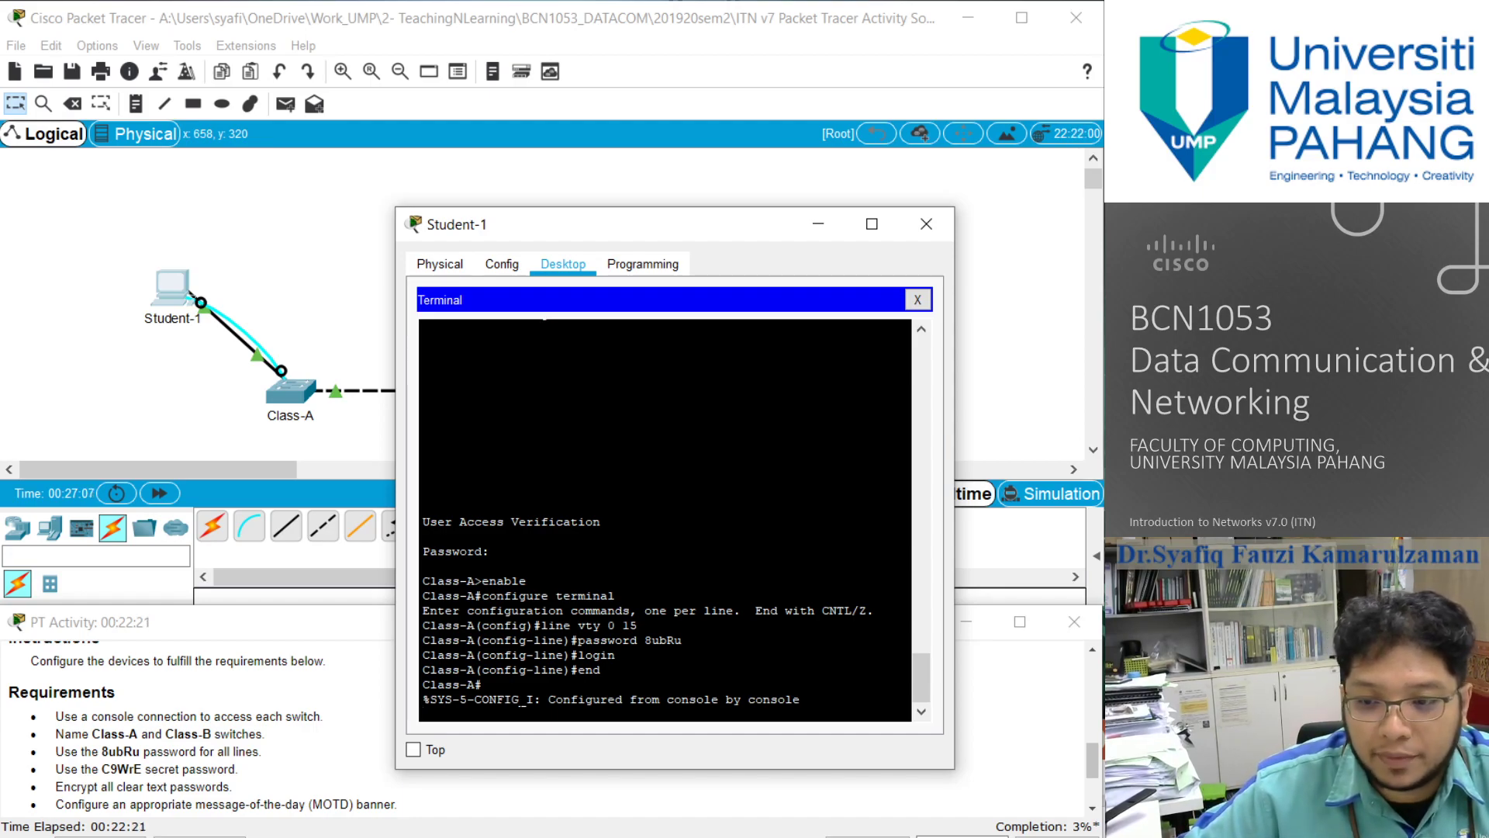
{"action": "key", "text": "Return"}
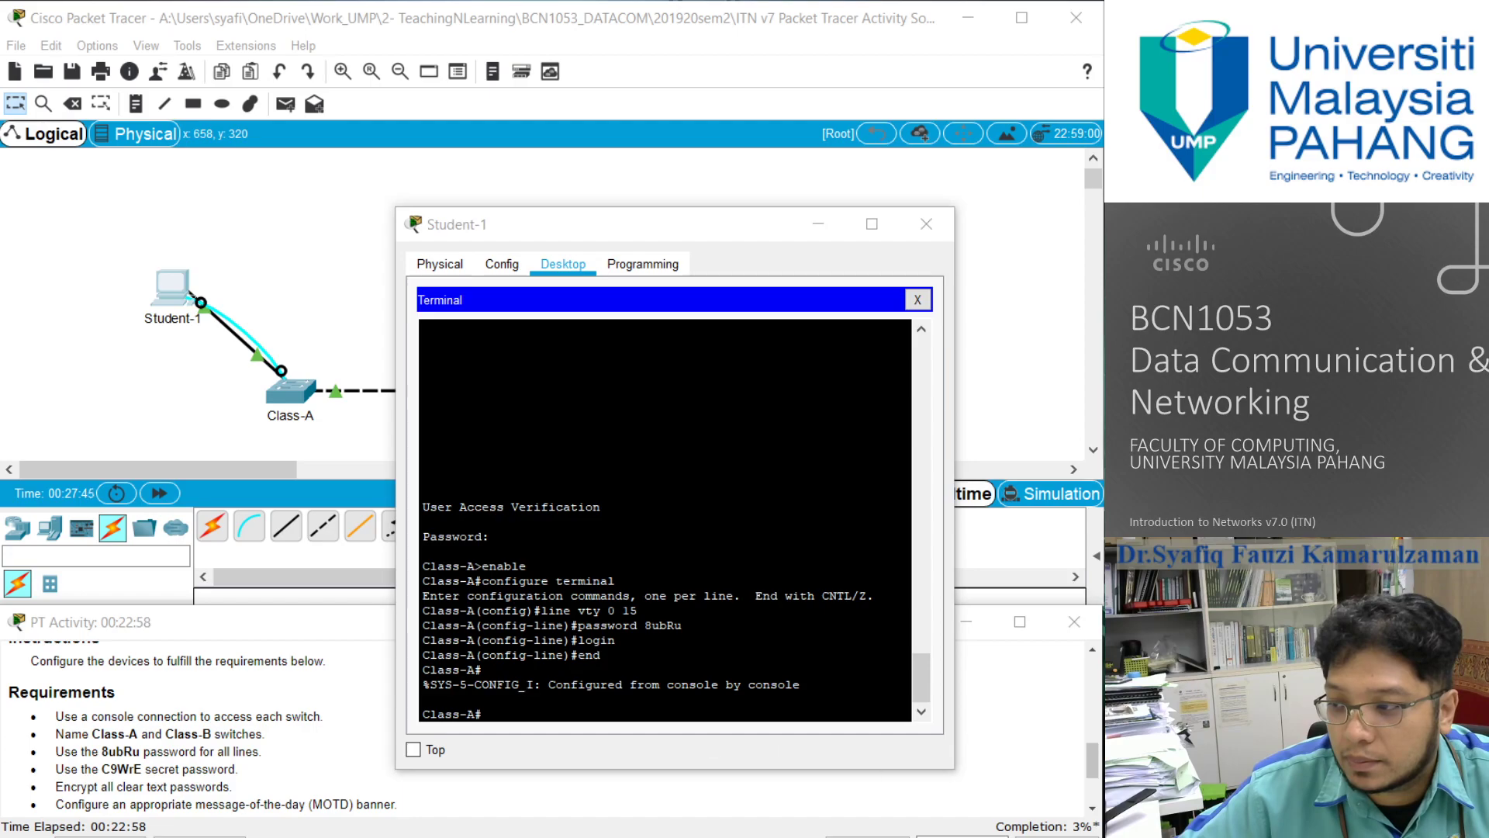
- Enter global configuration mode on Class-A and set the required enable secret password
{"action": "left_click", "coordinate": [510, 720]}
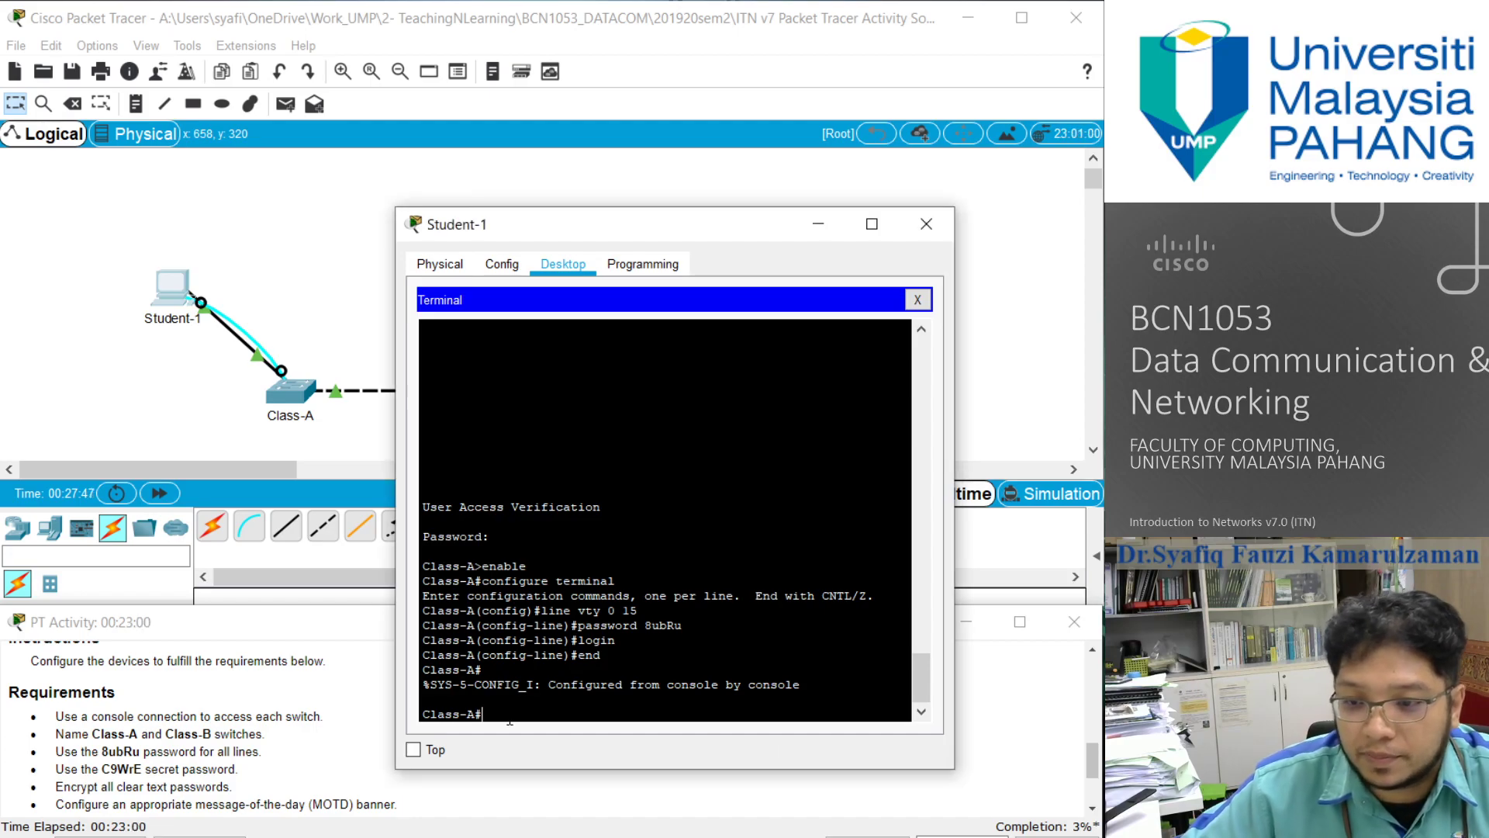
{"action": "type", "text": "configure "}
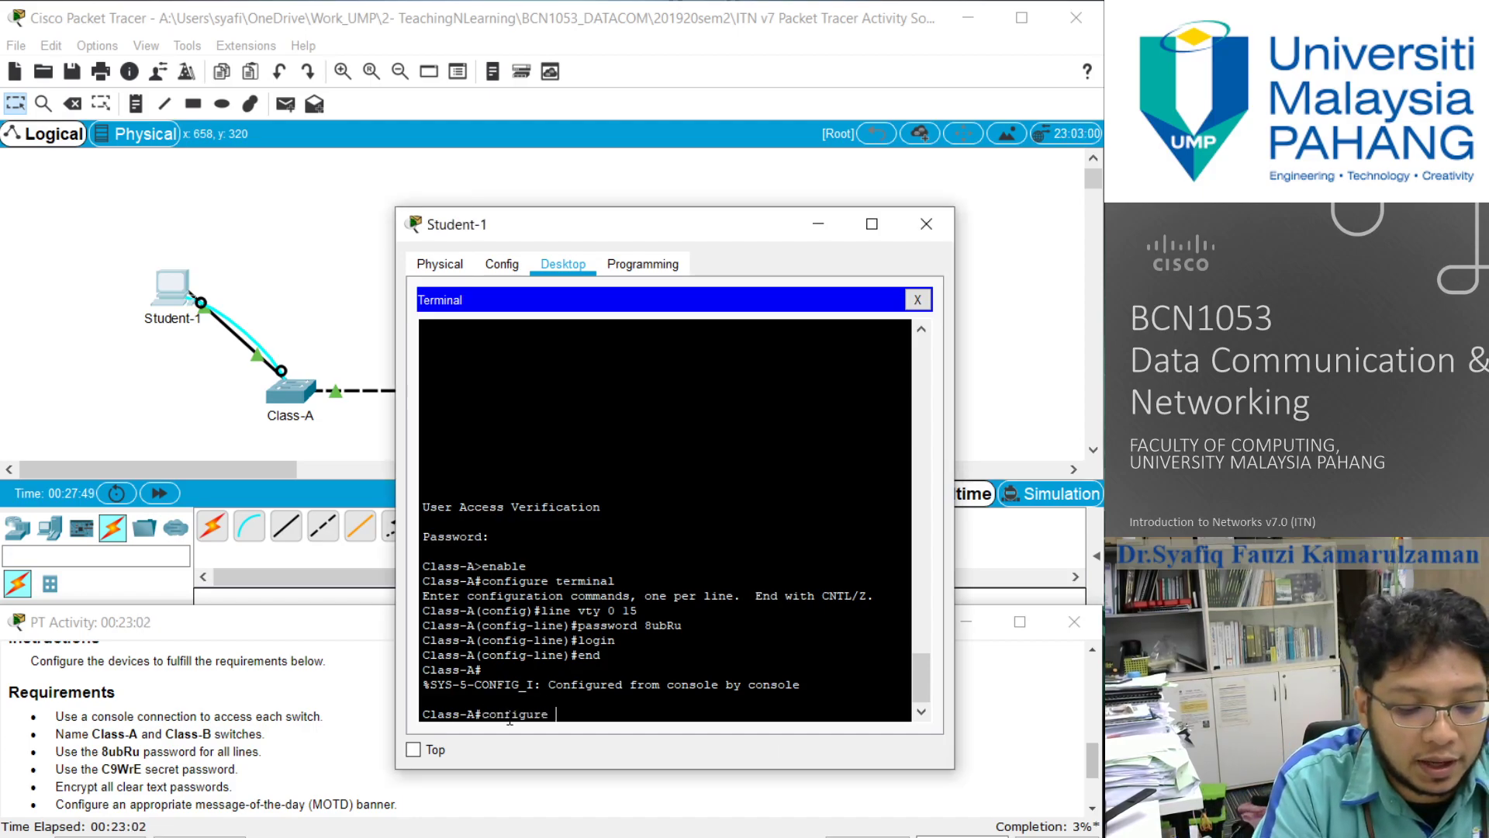
{"action": "type", "text": "terminal"}
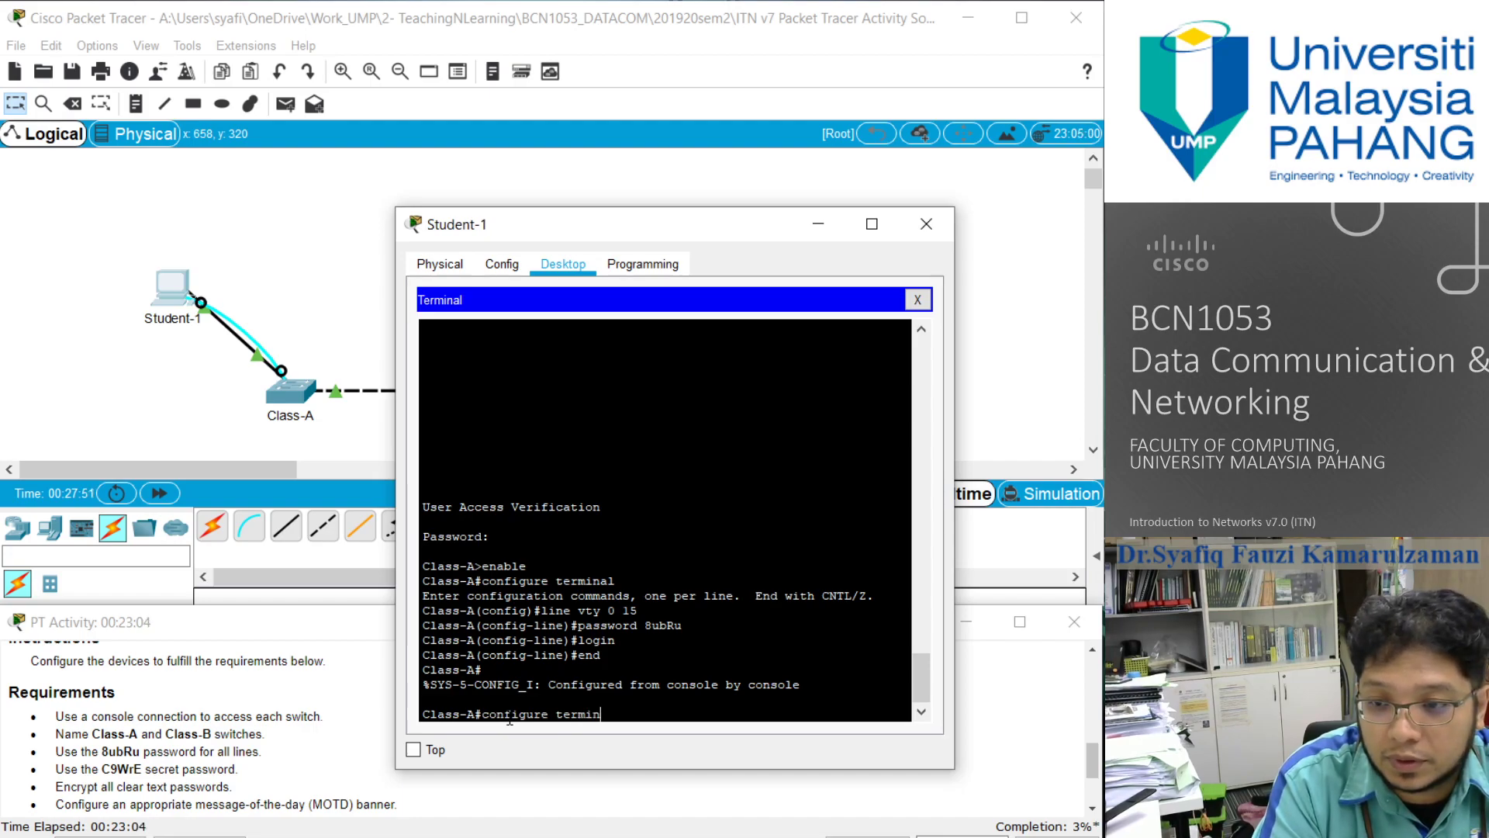
{"action": "key", "text": "Return"}
{"action": "type", "text": "enable secret"}
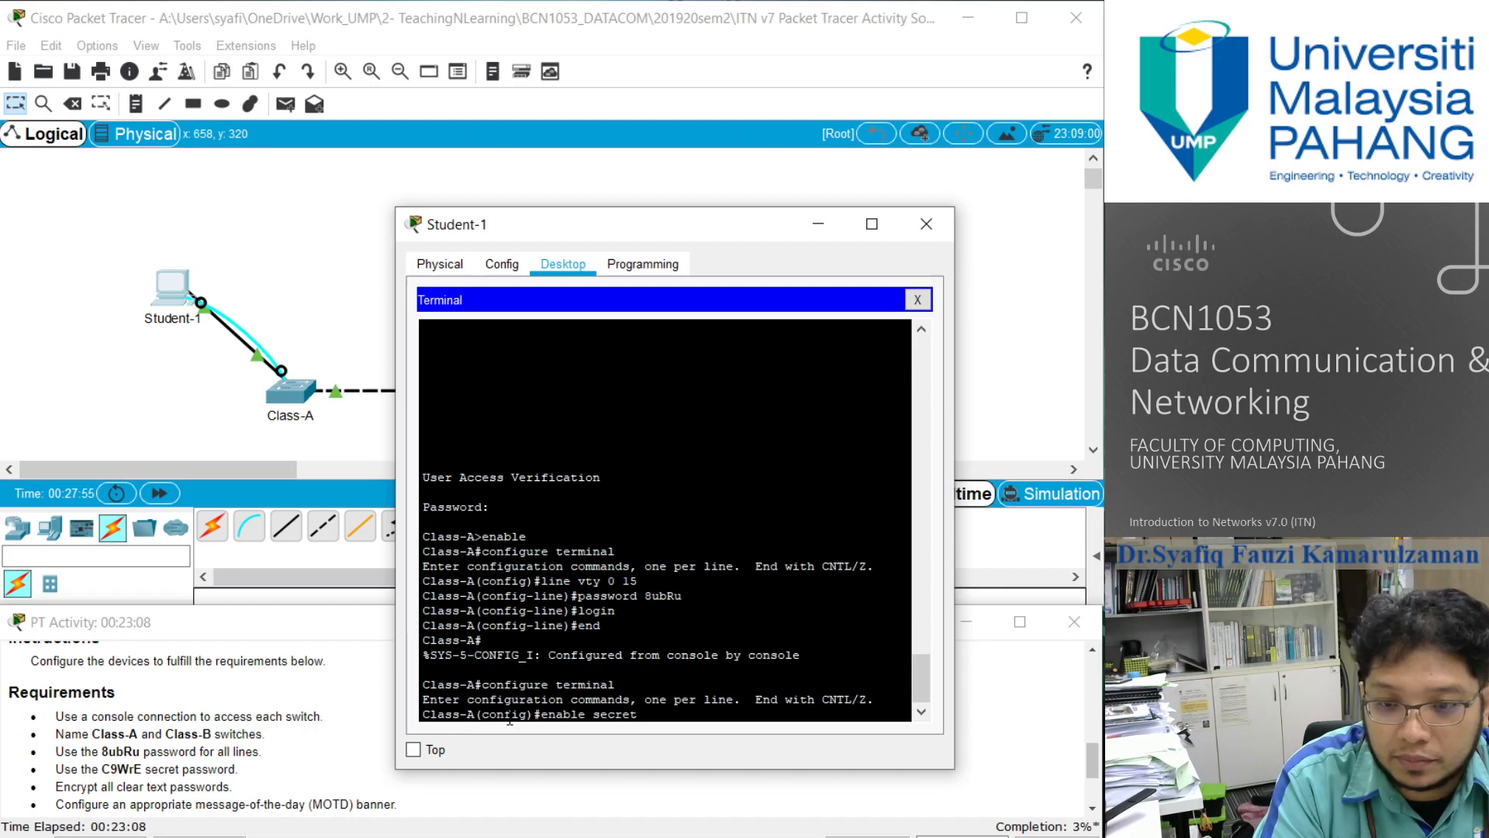
{"action": "type", "text": " C9"}
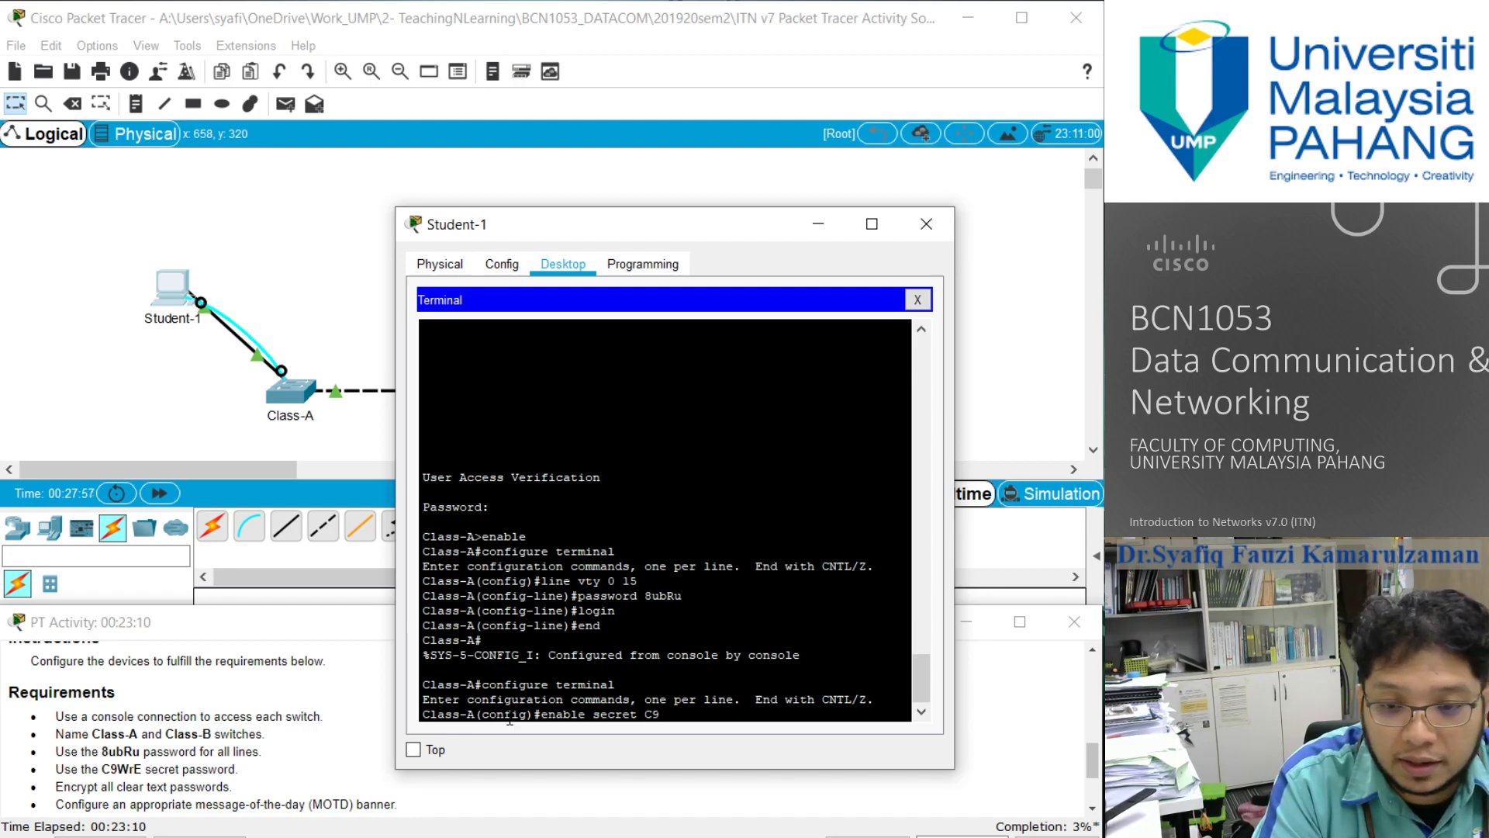
{"action": "type", "text": "WrE"}
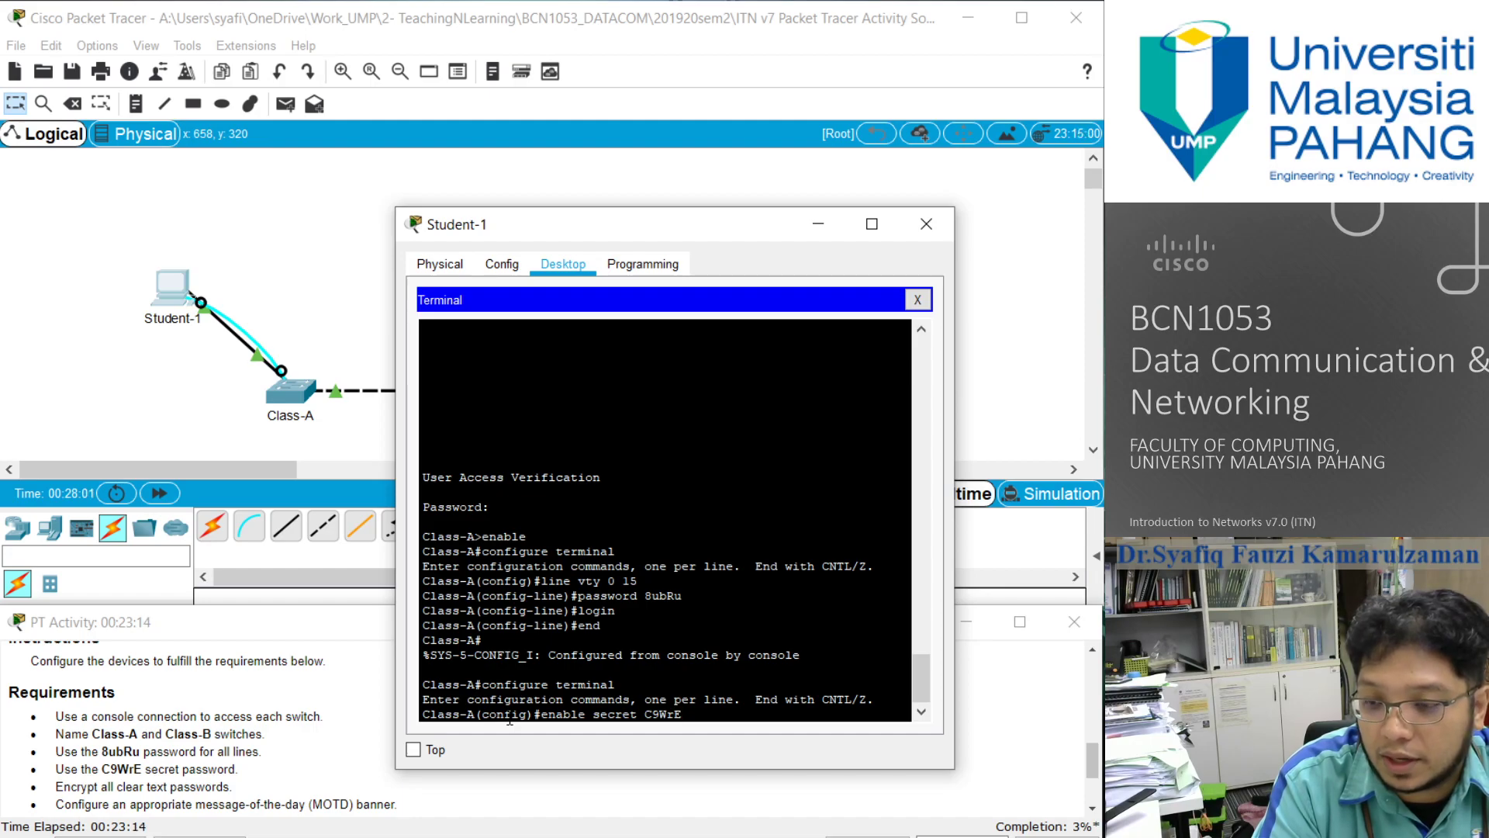
{"action": "key", "text": "Return"}
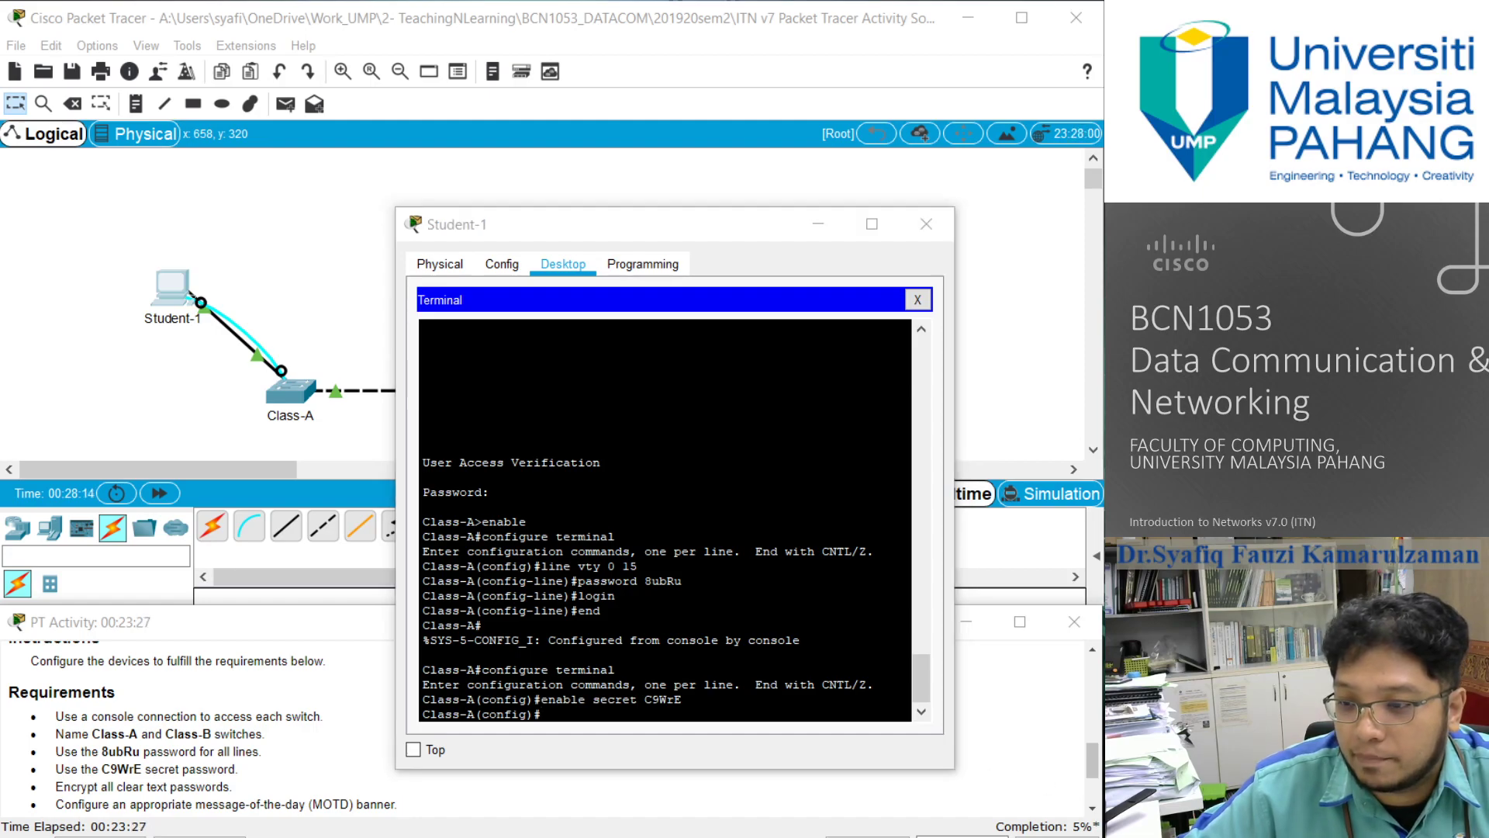
- Exit configuration mode, log out of the Class-A console, and log back in with the console line password
{"action": "type", "text": "exit"}
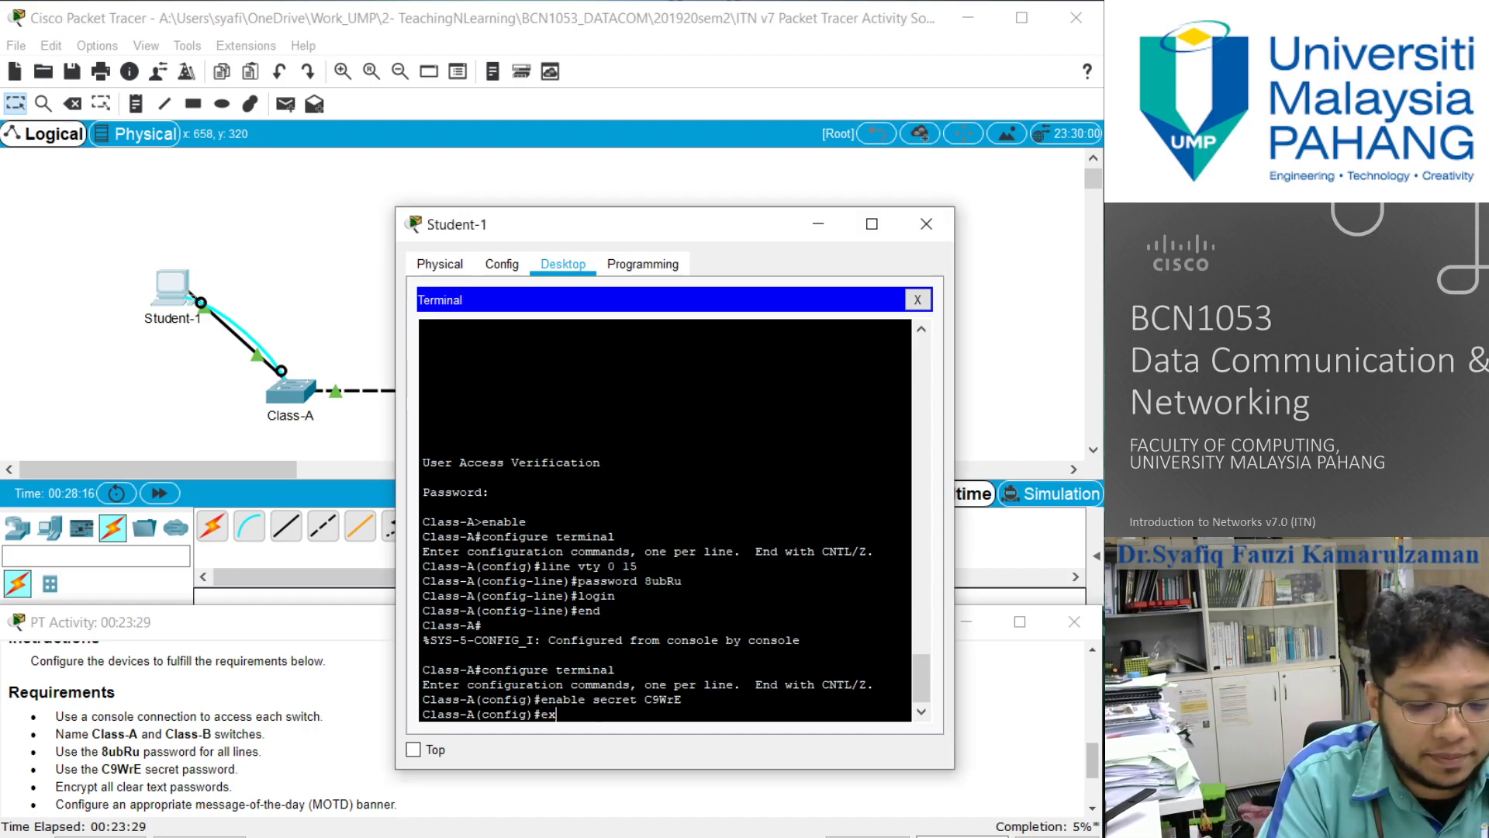
{"action": "key", "text": "Return"}
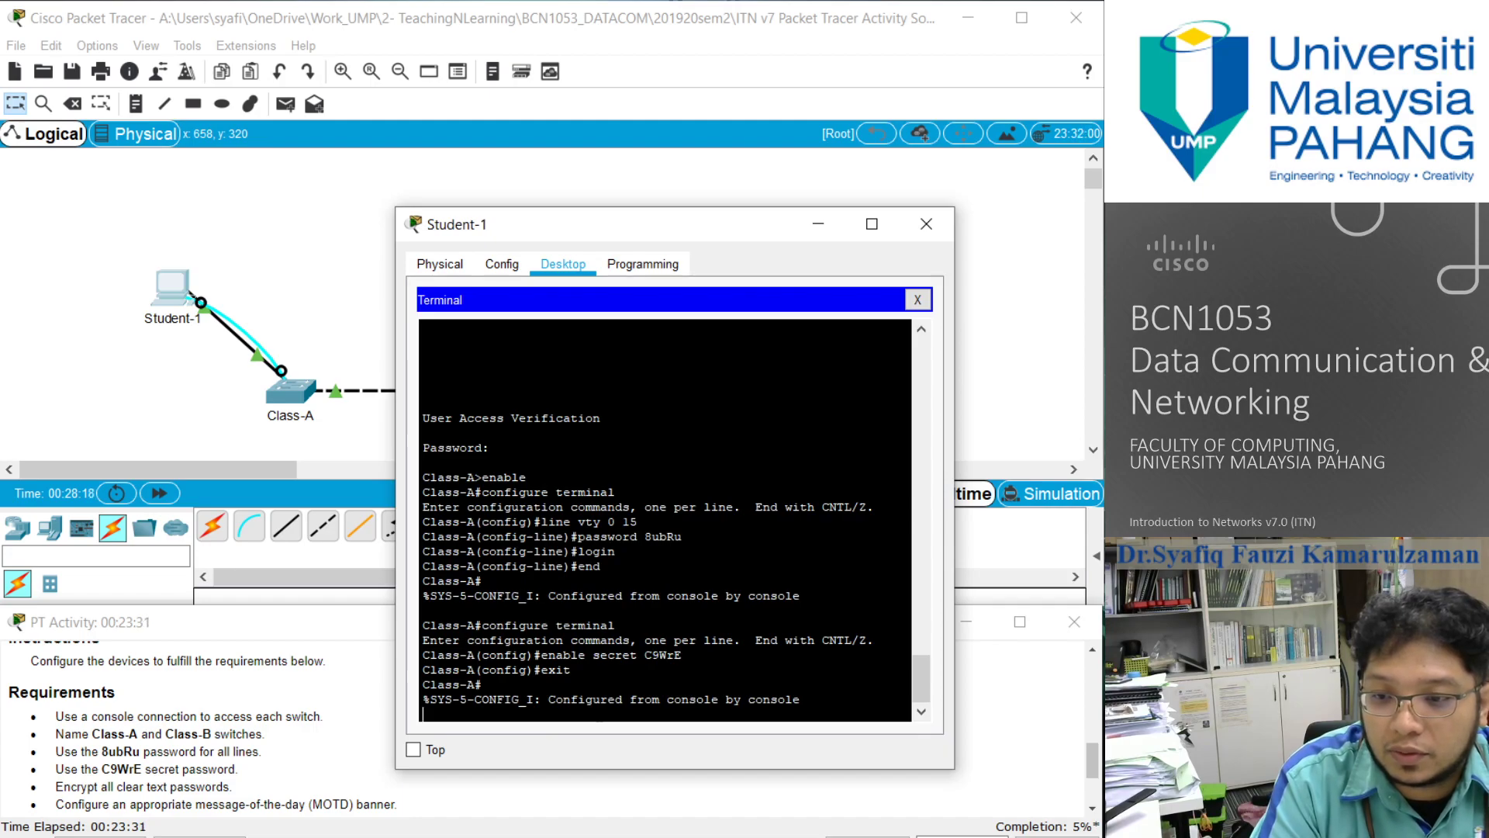
{"action": "key", "text": "Return"}
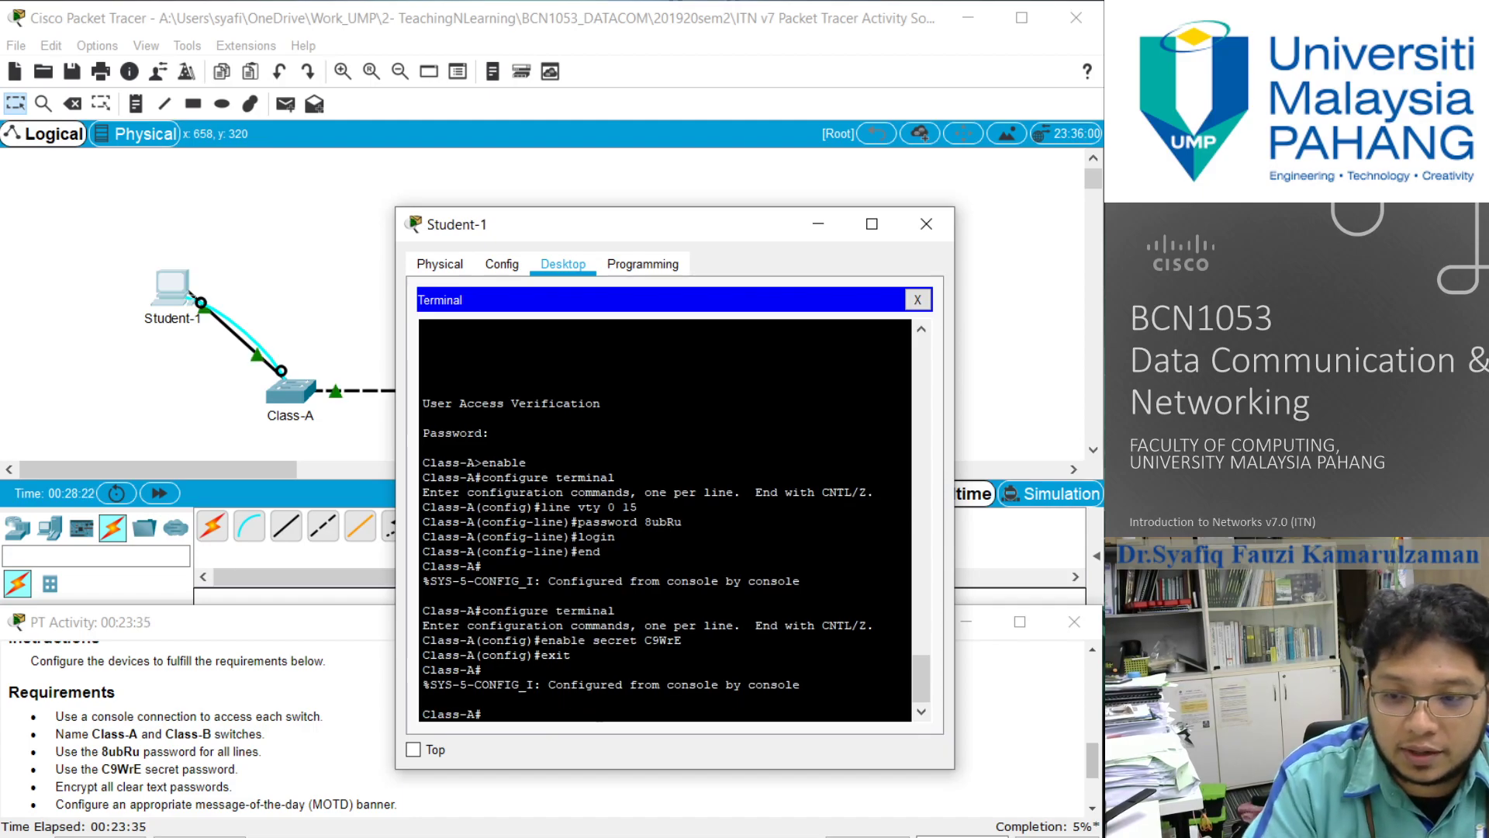
{"action": "type", "text": "exit"}
{"action": "key", "text": "Return"}
{"action": "key", "text": "Return"}
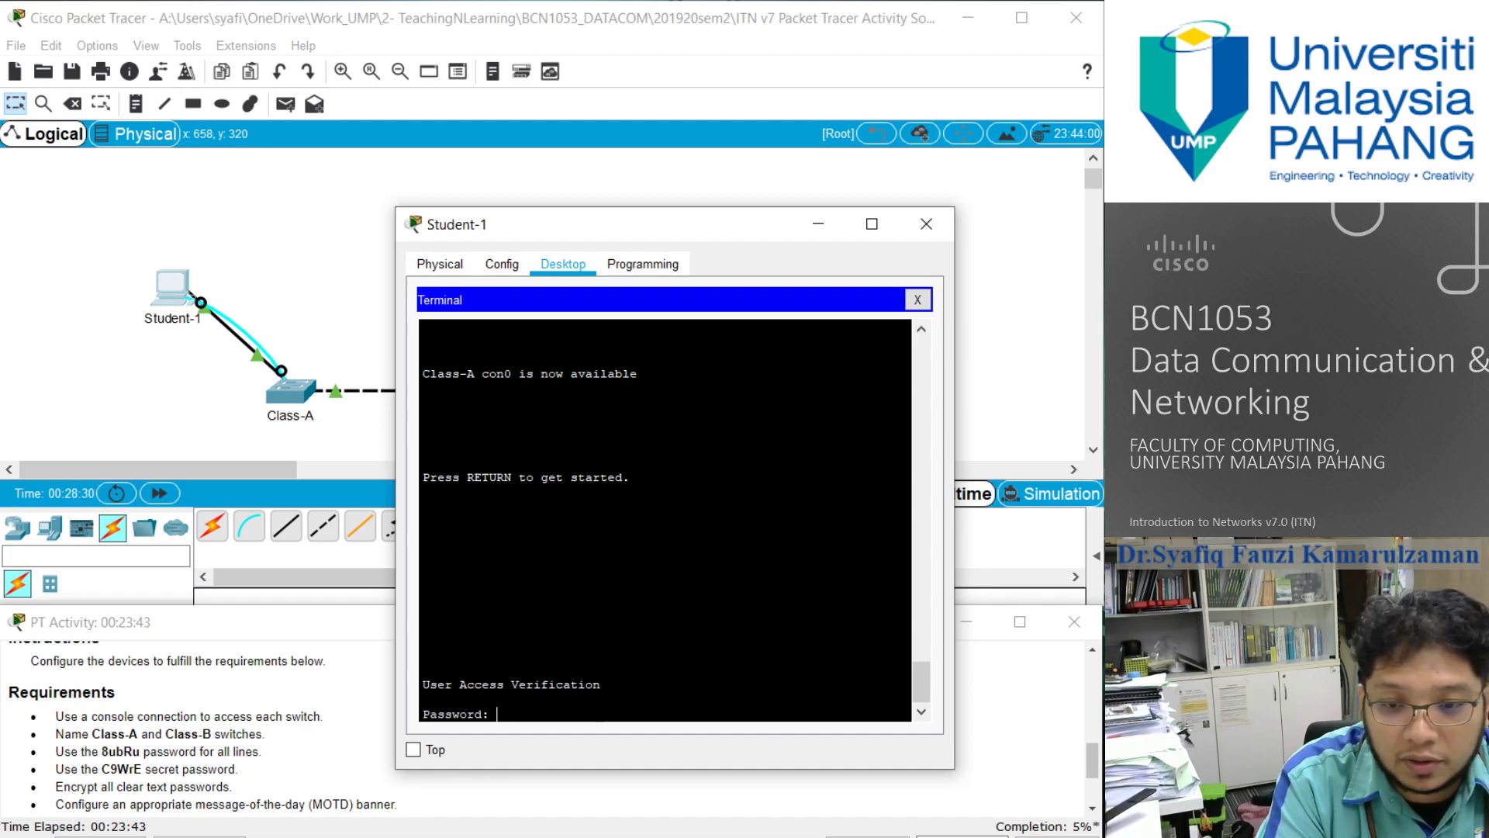
{"action": "key", "text": "Return"}
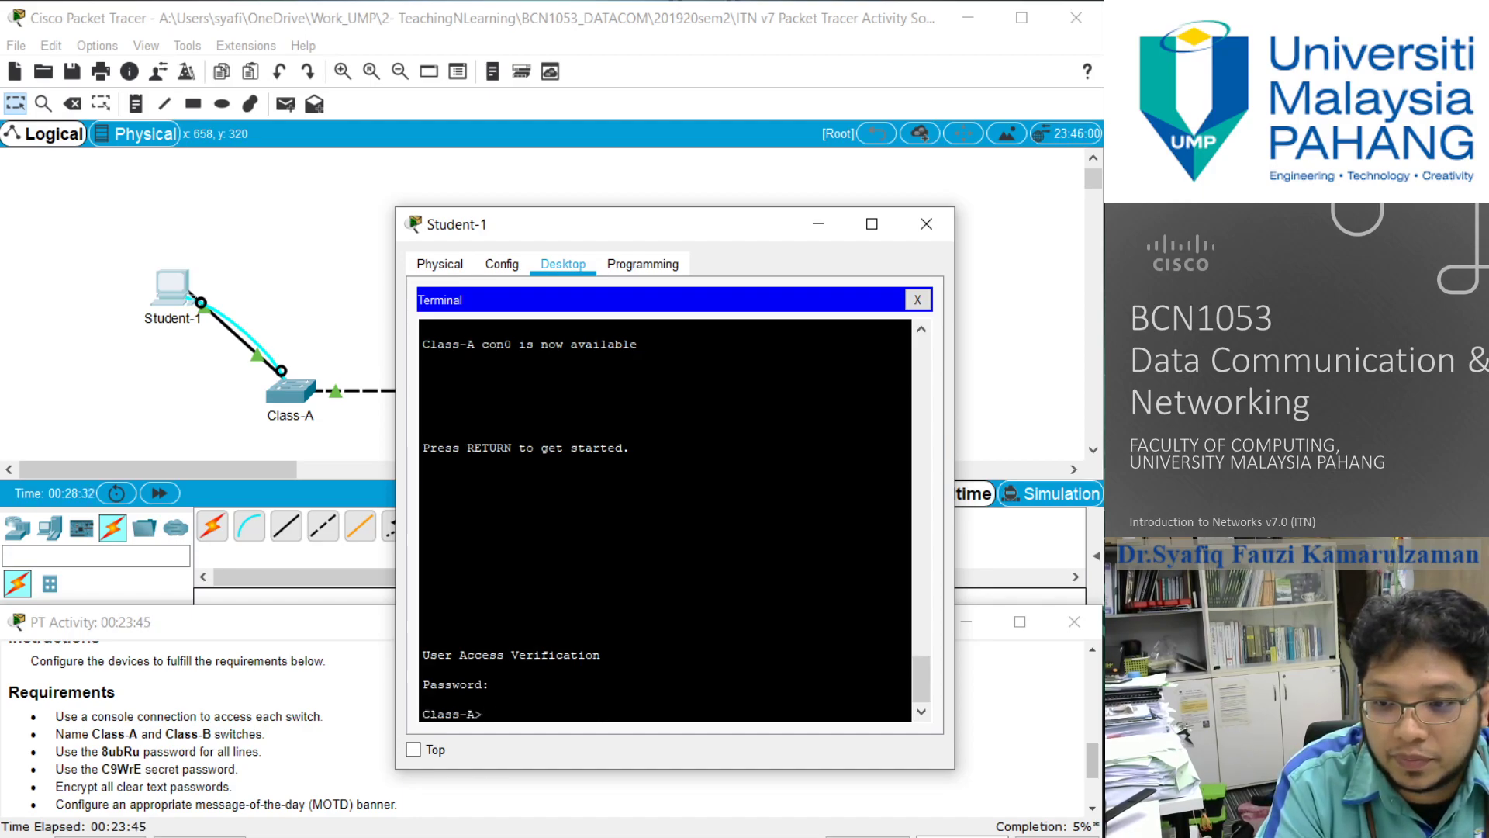
- Enter privileged EXEC mode on Class-A using the enable secret password
{"action": "type", "text": "enable"}
{"action": "key", "text": "Return"}
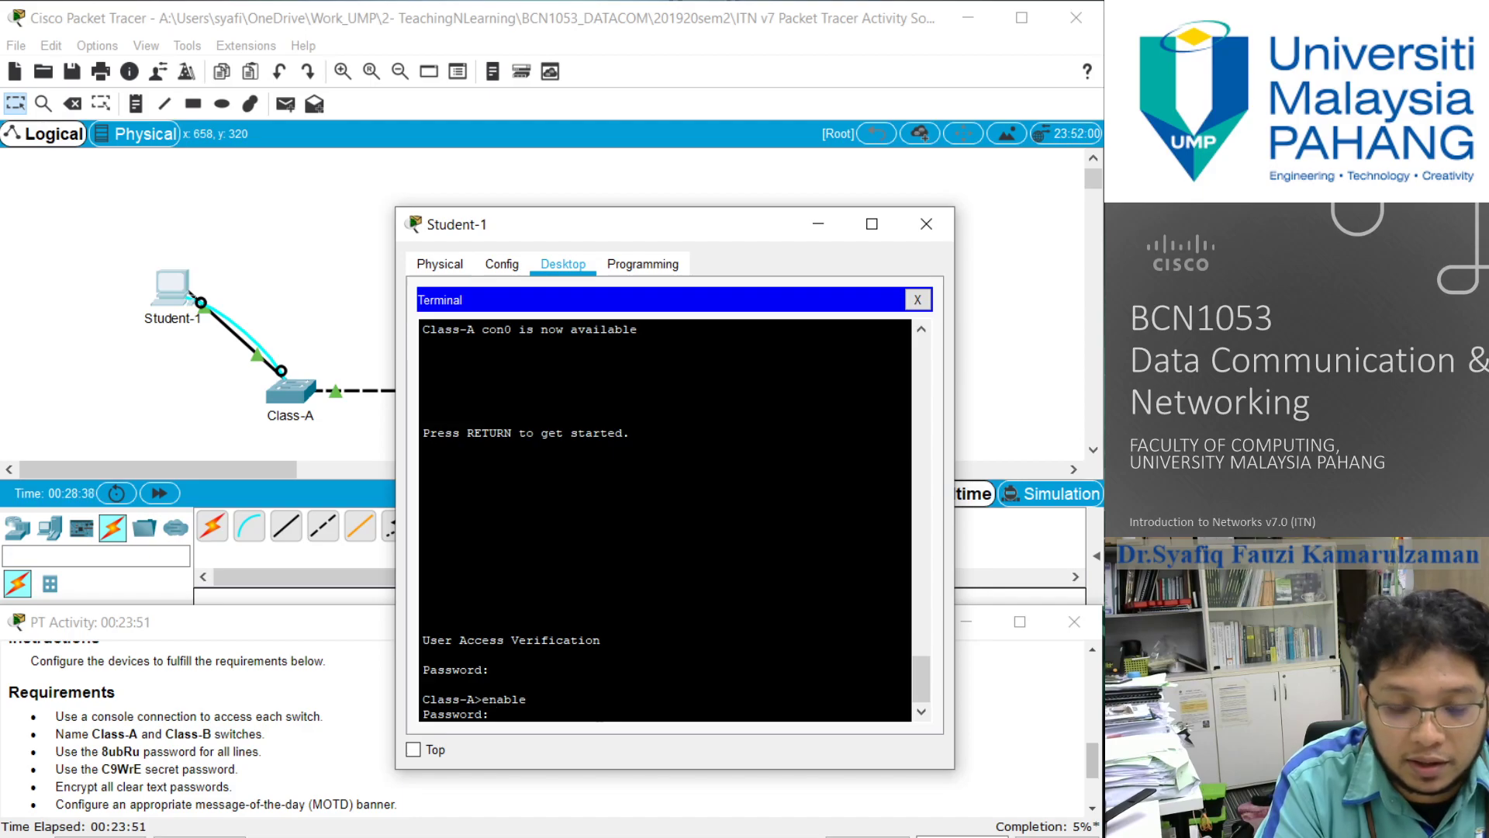
{"action": "key", "text": "Return"}
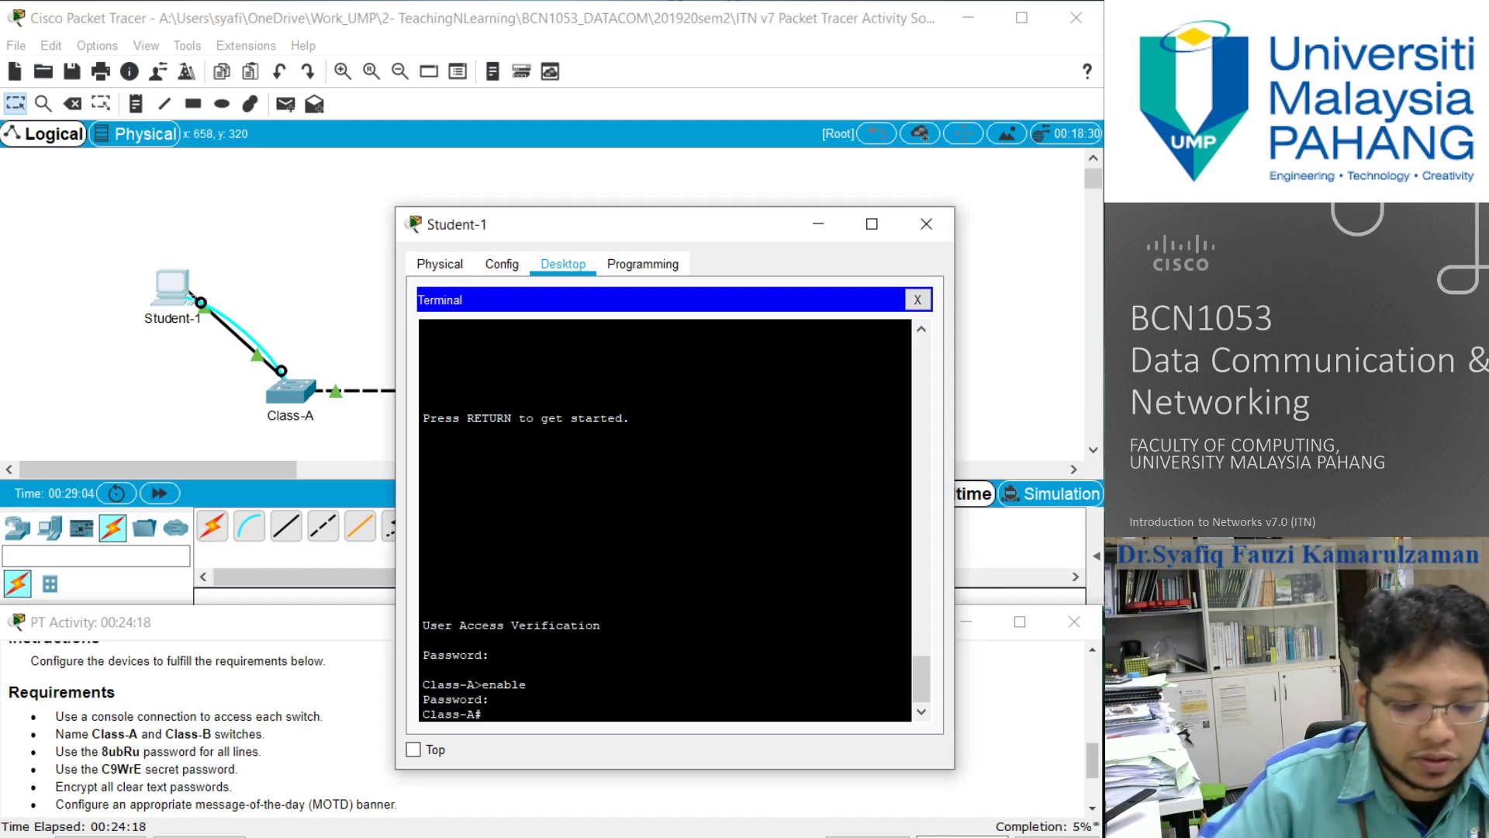
- Encrypt all clear text passwords on Class-A with service password-encryption in global configuration mode, and return to privileged EXEC mode
{"action": "type", "text": "configure ter"}
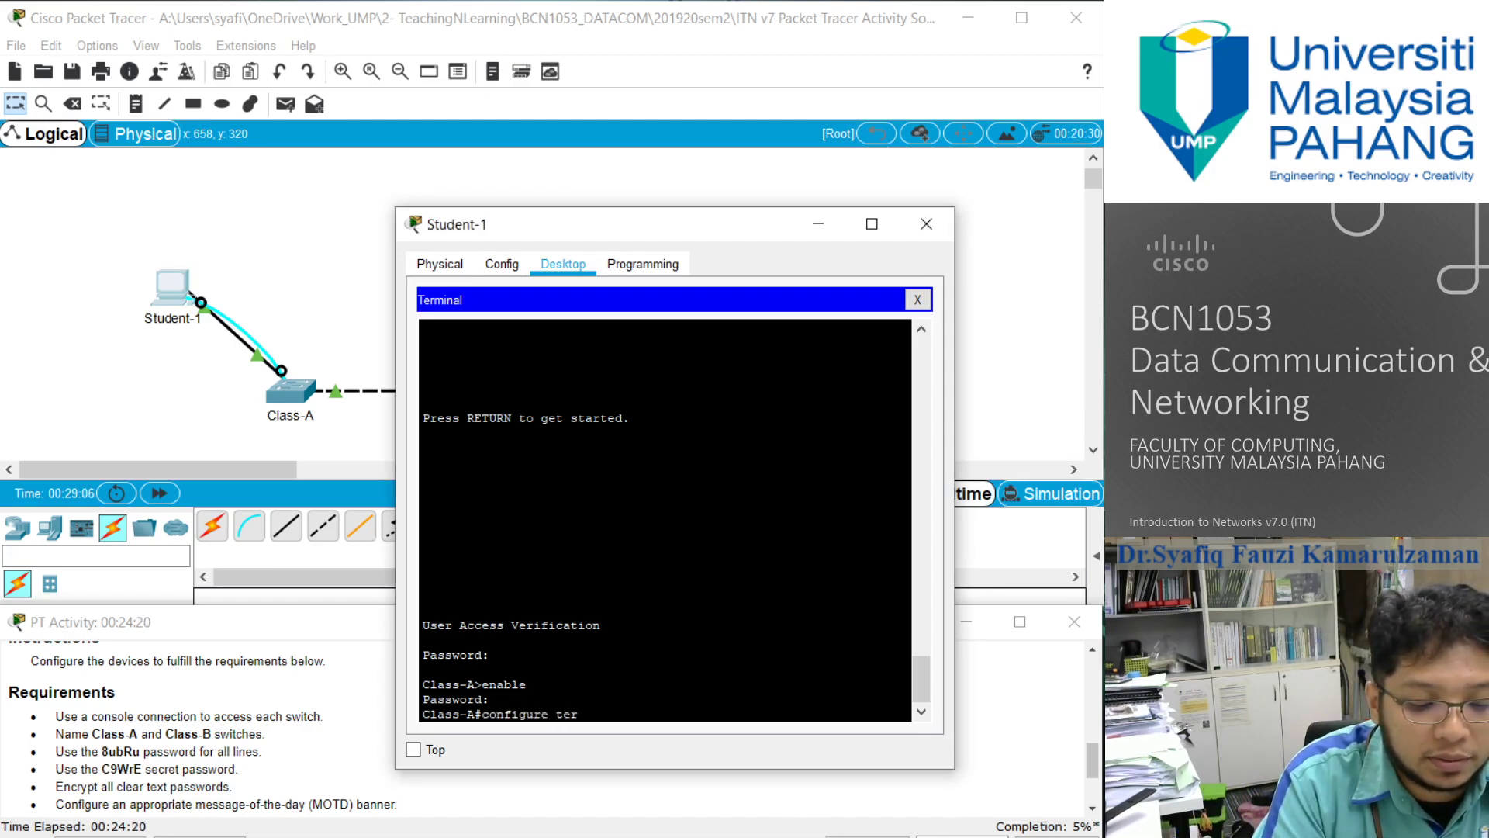
{"action": "type", "text": "minal"}
{"action": "key", "text": "Return"}
{"action": "type", "text": "service"}
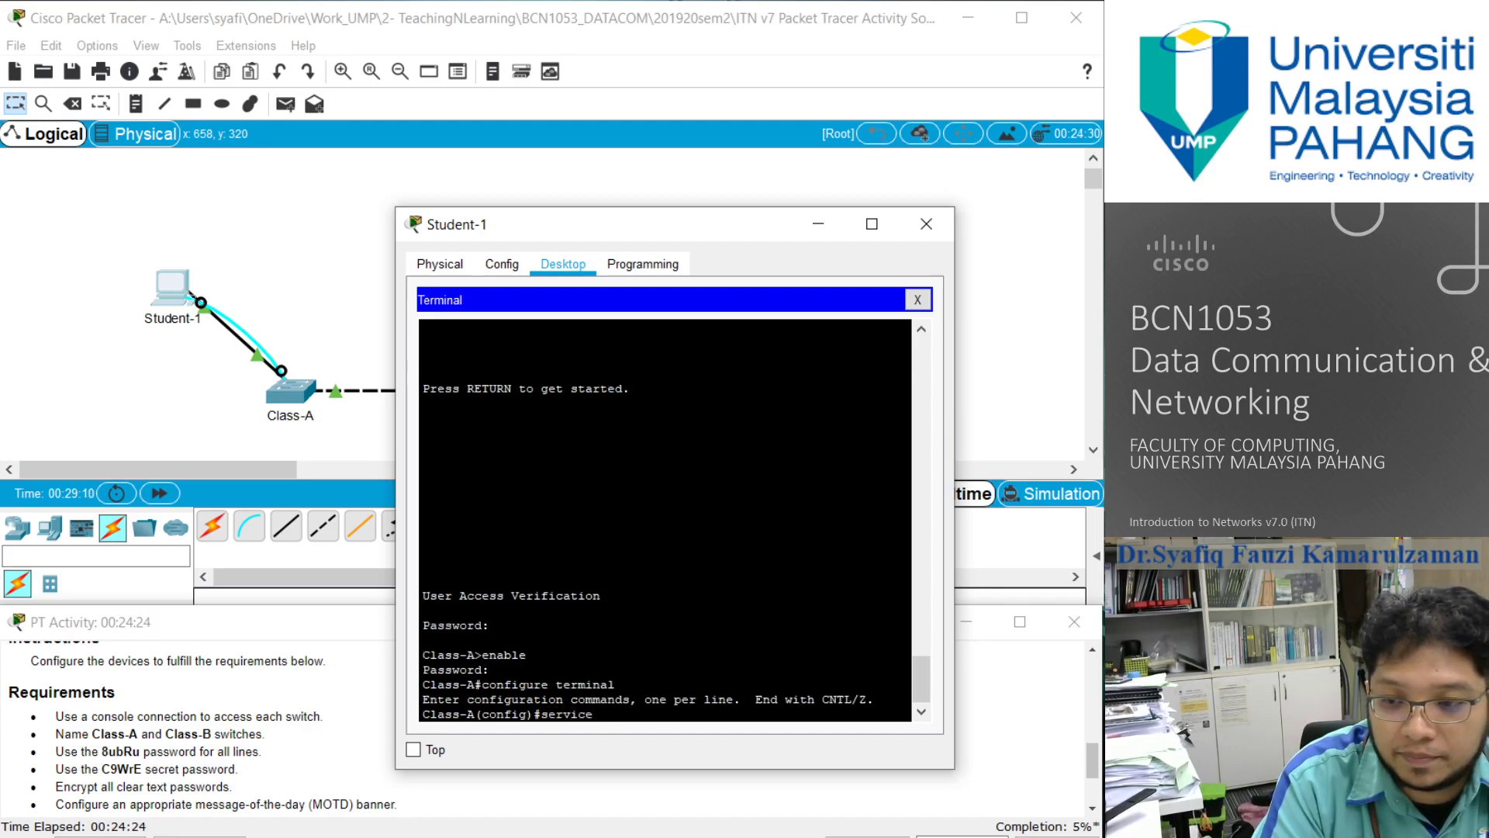
{"action": "type", "text": " password-encryp"}
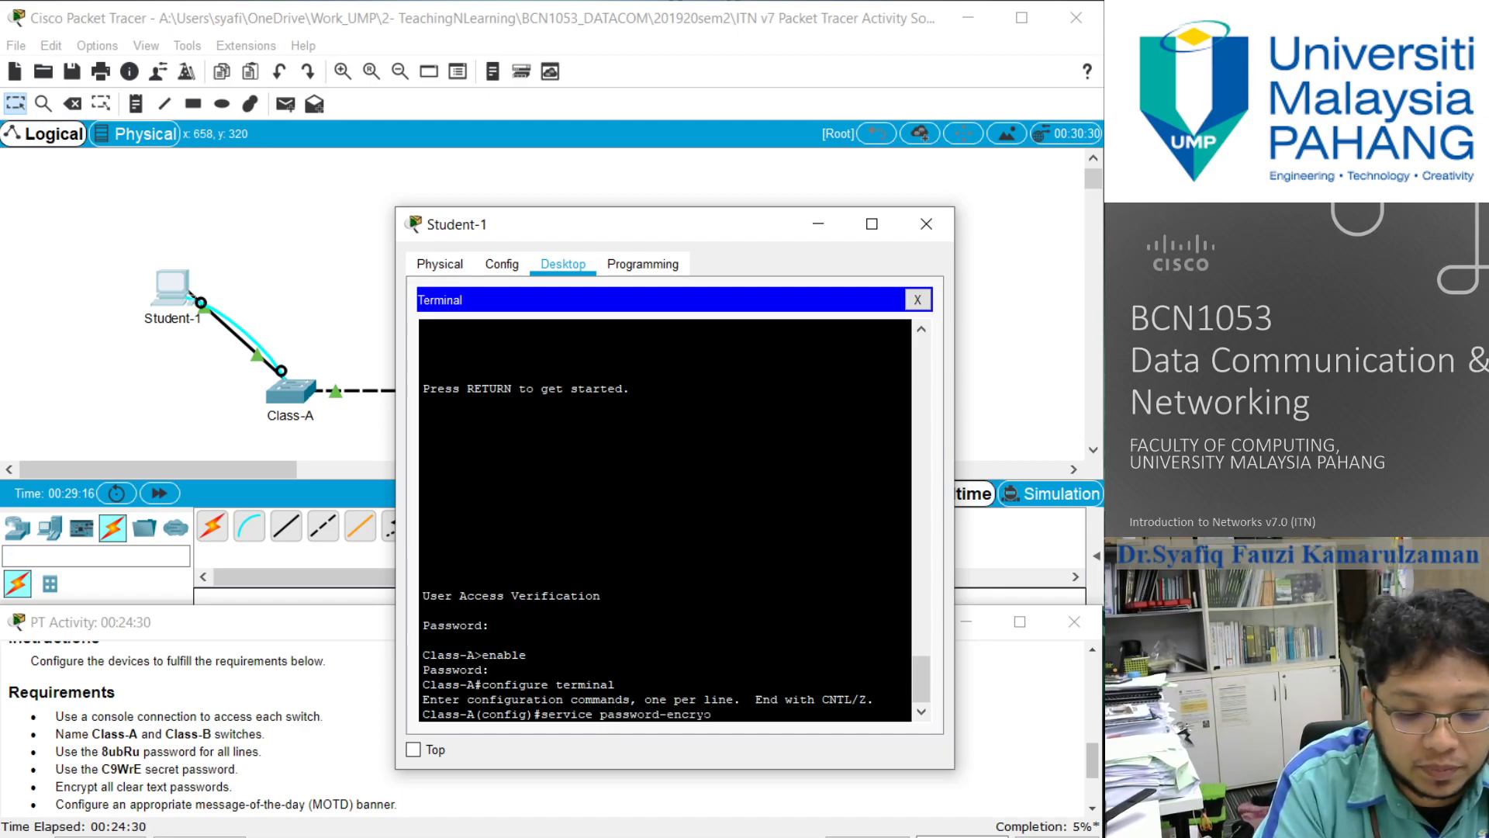
{"action": "type", "text": "tion"}
{"action": "key", "text": "Return"}
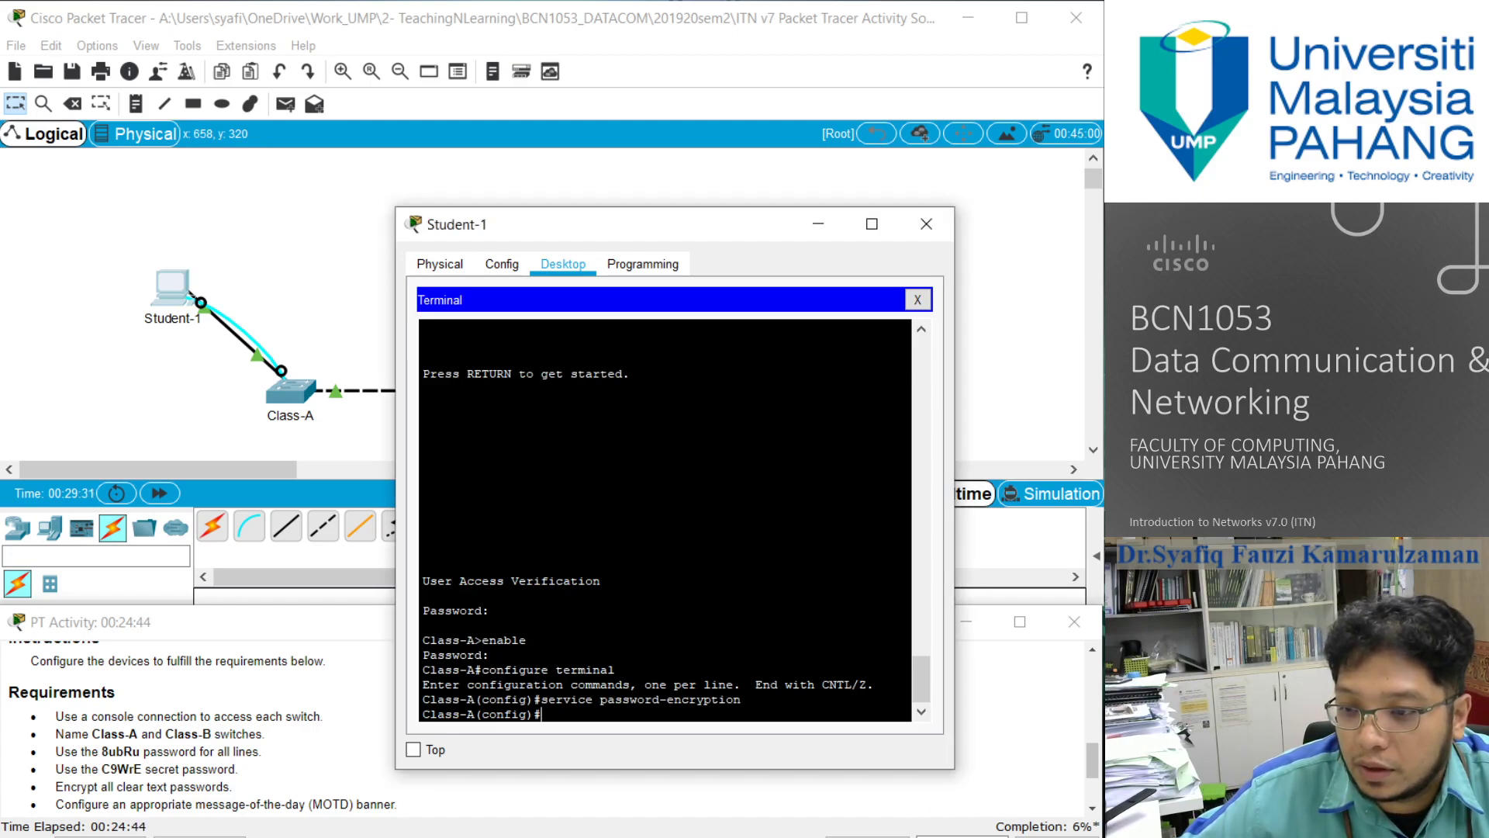
{"action": "type", "text": "exit"}
{"action": "key", "text": "Return"}
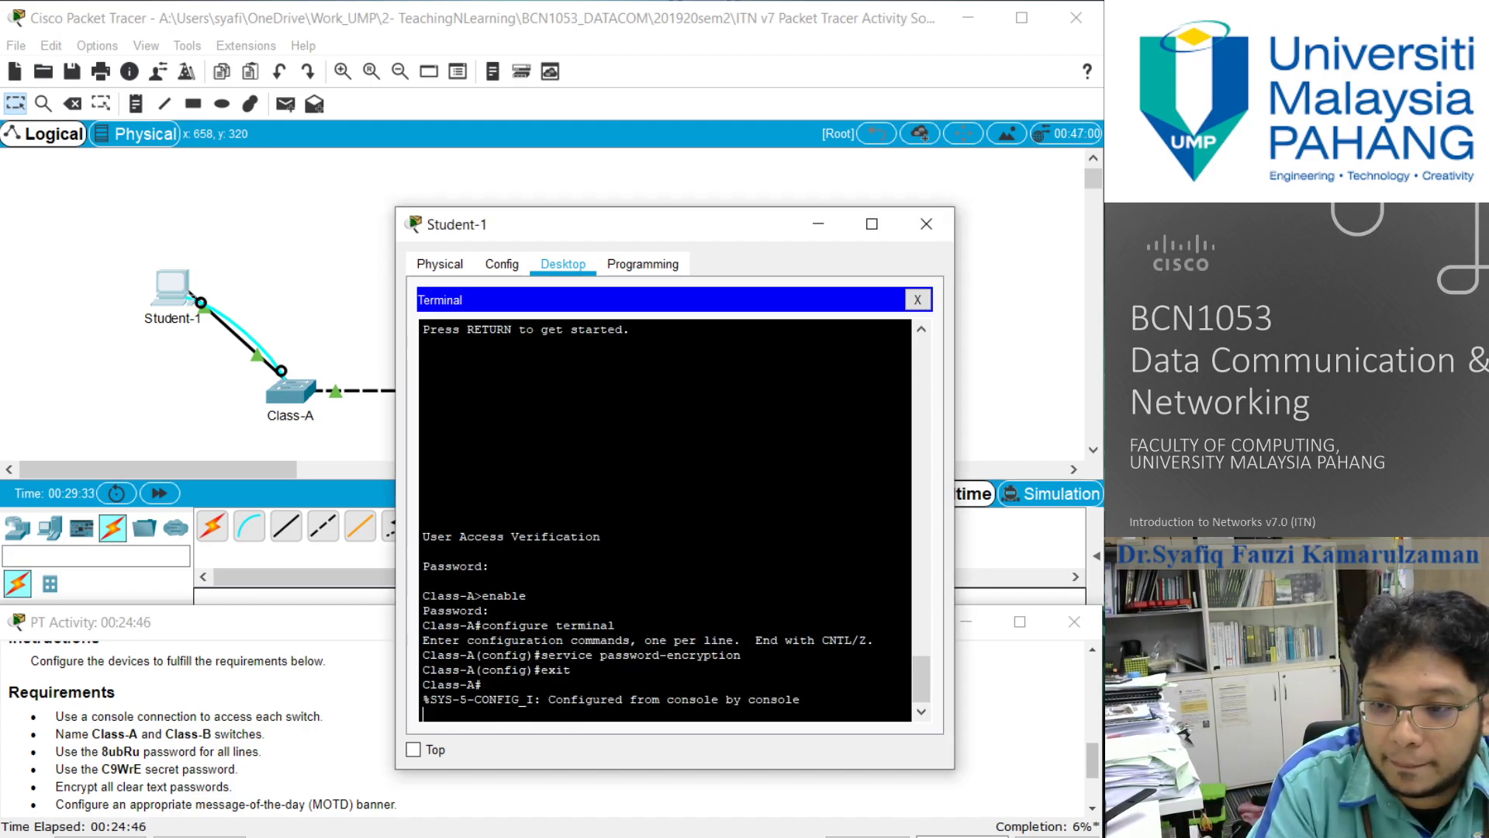
{"action": "key", "text": "Return"}
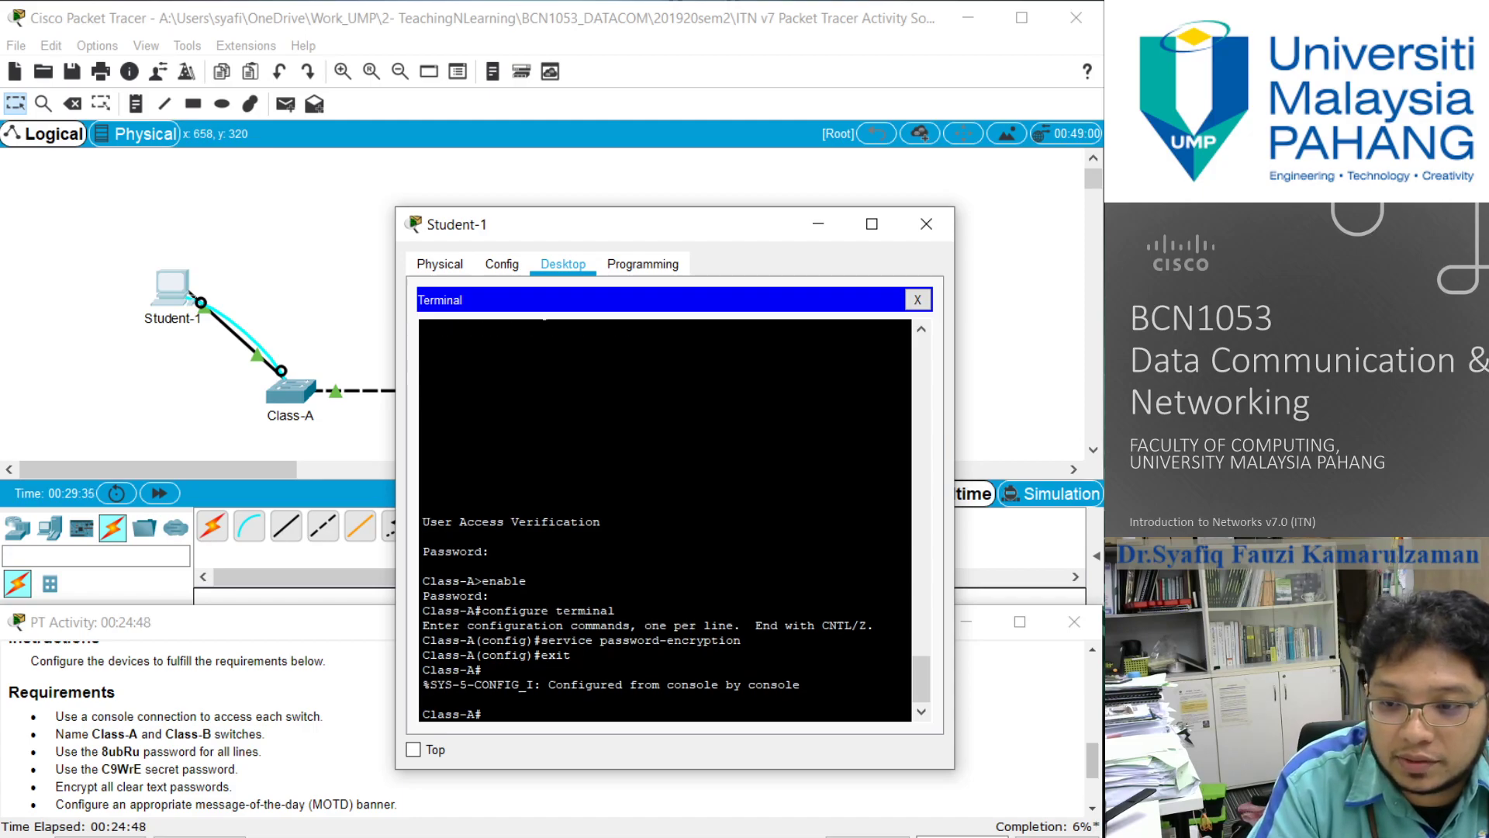
- Display the Class-A running configuration and page through to its end, checking the encrypted secret and line passwords
{"action": "type", "text": "show"}
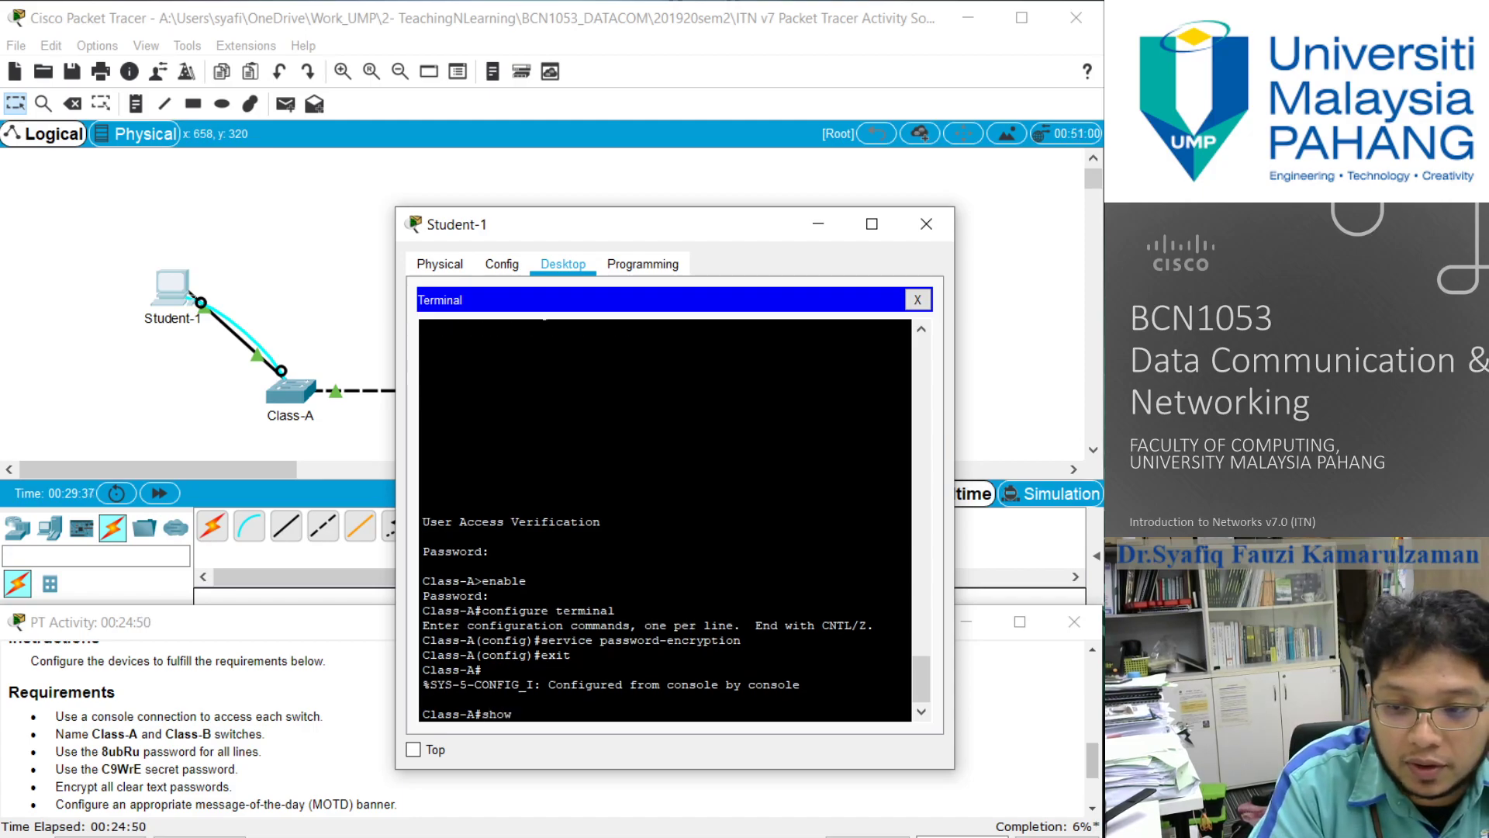
{"action": "type", "text": " running-con"}
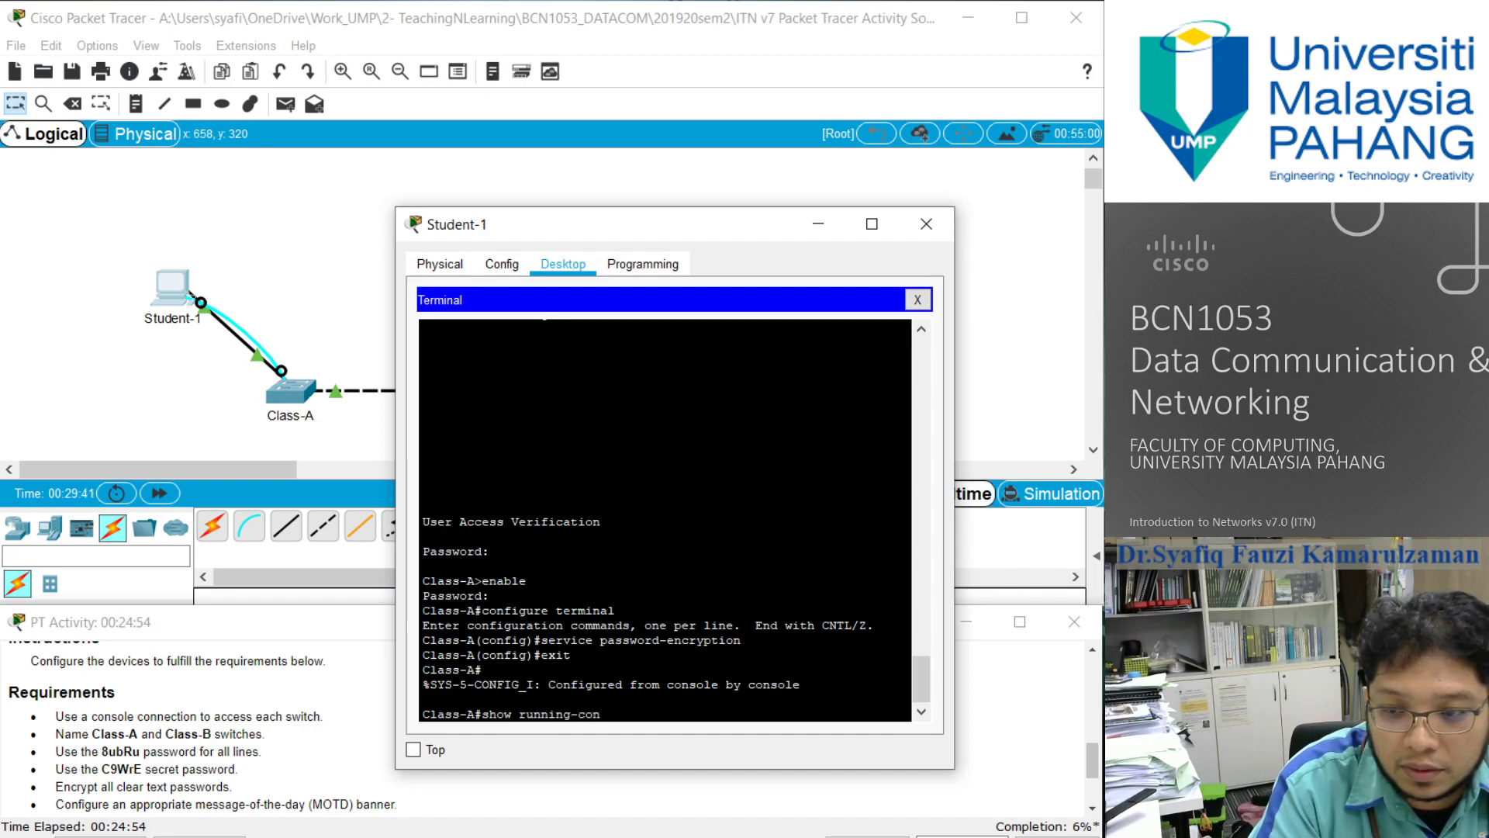
{"action": "type", "text": "fig"}
{"action": "key", "text": "Return"}
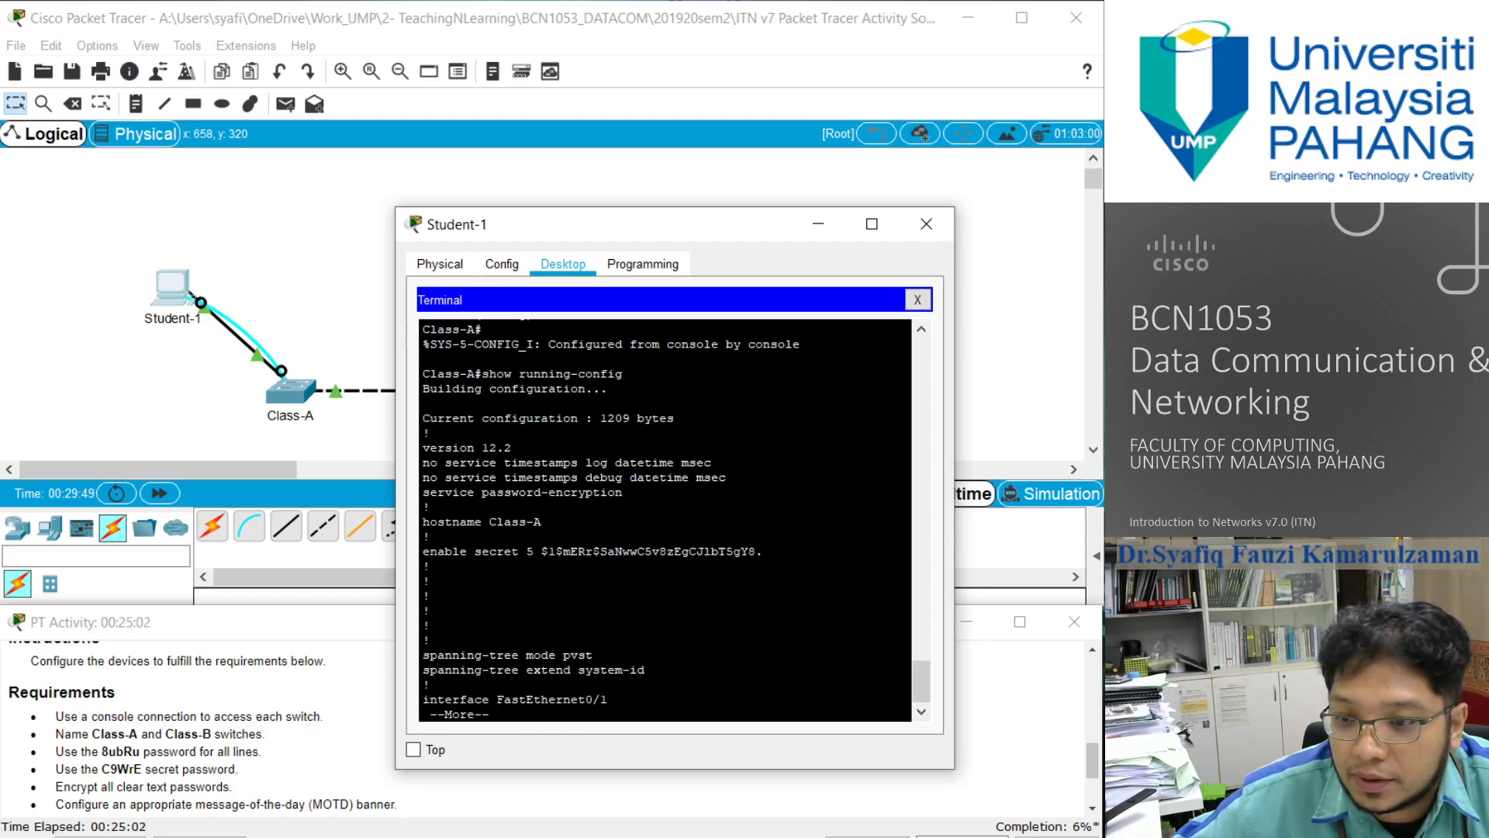
{"action": "key", "text": "Return"}
{"action": "key", "text": "Return"}
{"action": "key", "text": "Return"}
{"action": "key", "text": "Return"}
{"action": "key", "text": "Return"}
{"action": "key", "text": "Return"}
{"action": "key", "text": "Return"}
{"action": "key", "text": "Return"}
{"action": "key", "text": "Return"}
{"action": "key", "text": "Return"}
{"action": "key", "text": "Return"}
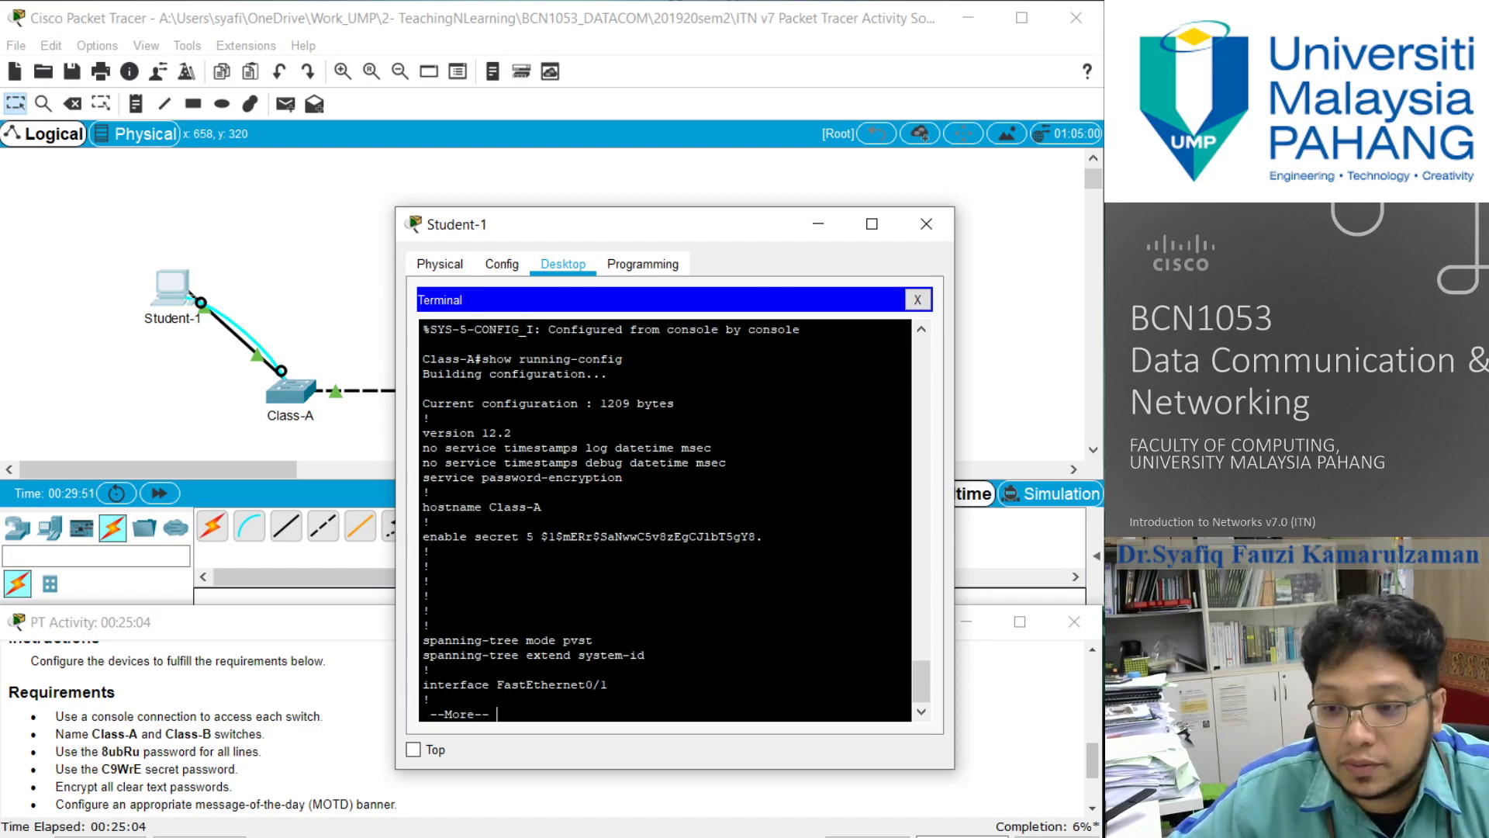
{"action": "key", "text": "Return"}
{"action": "key", "text": "Return"}
{"action": "key", "text": "Return"}
{"action": "key", "text": "Return"}
{"action": "key", "text": "Return"}
{"action": "key", "text": "Return"}
{"action": "key", "text": "Return"}
{"action": "key", "text": "Return"}
{"action": "key", "text": "Return"}
{"action": "key", "text": "Return"}
{"action": "key", "text": "Return"}
{"action": "key", "text": "Return"}
{"action": "key", "text": "Return"}
{"action": "key", "text": "Return"}
{"action": "key", "text": "Return"}
{"action": "key", "text": "Return"}
{"action": "key", "text": "Return"}
{"action": "key", "text": "Return"}
{"action": "key", "text": "Return"}
{"action": "key", "text": "Return"}
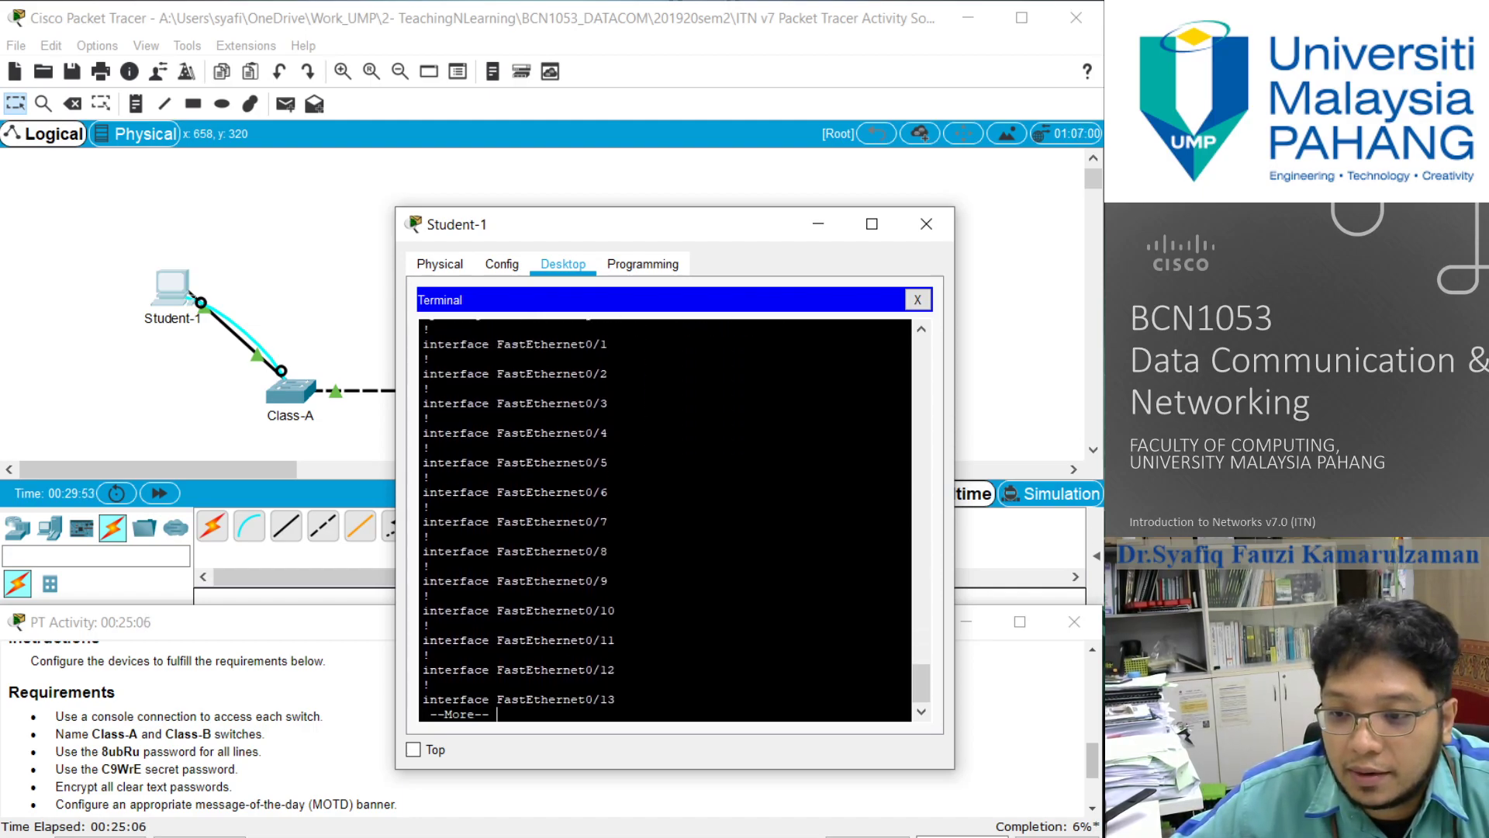
{"action": "key", "text": "Return"}
{"action": "key", "text": "Return"}
{"action": "key", "text": "Return"}
{"action": "key", "text": "Return"}
{"action": "key", "text": "Return"}
{"action": "key", "text": "Return"}
{"action": "key", "text": "Return"}
{"action": "key", "text": "Return"}
{"action": "key", "text": "Return"}
{"action": "key", "text": "Return"}
{"action": "key", "text": "Return"}
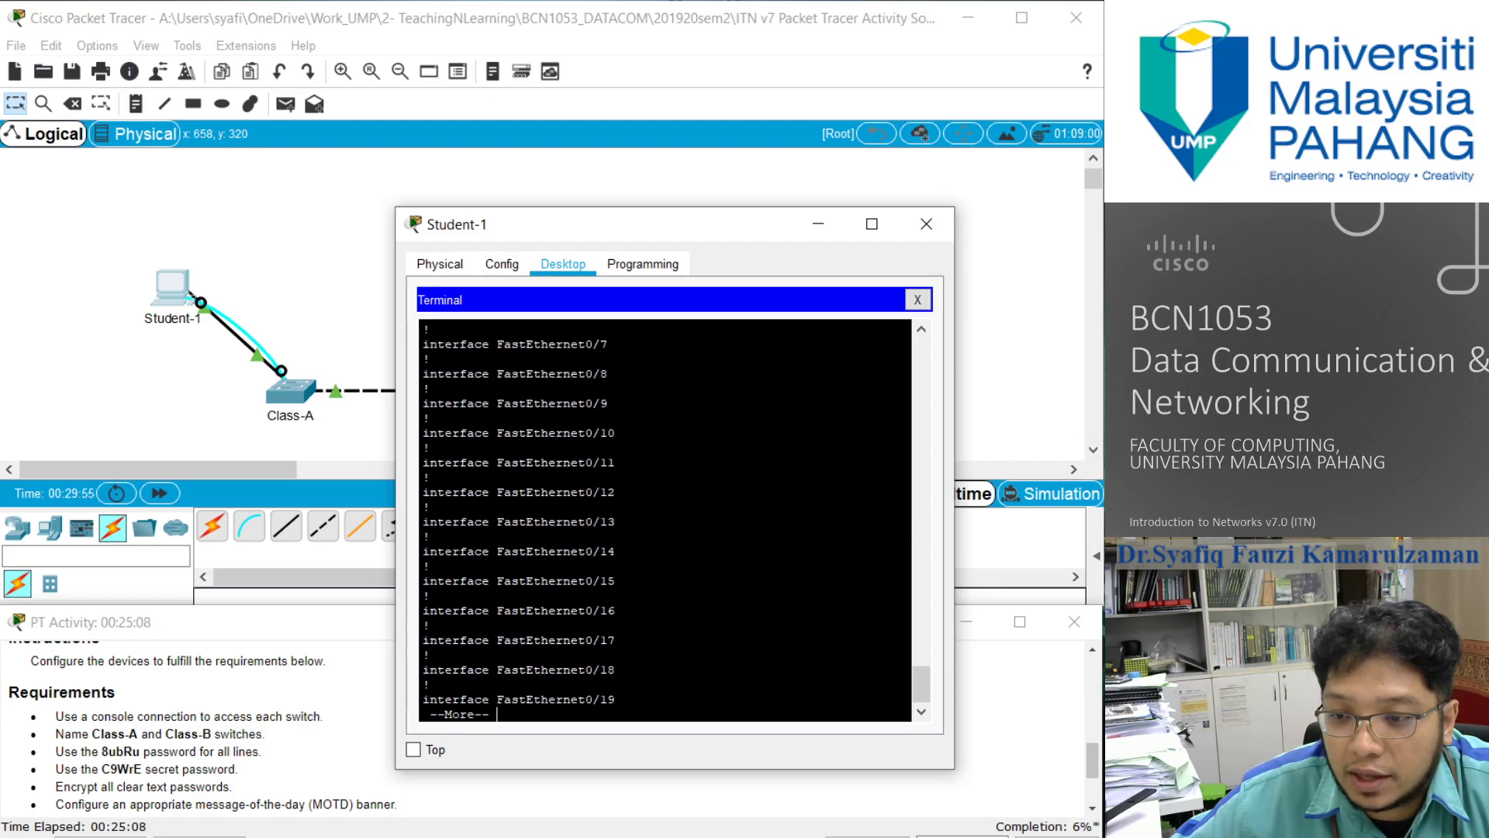
{"action": "key", "text": "Return"}
{"action": "key", "text": "Return"}
{"action": "key", "text": "Return"}
{"action": "key", "text": "Return"}
{"action": "key", "text": "Return"}
{"action": "key", "text": "Return"}
{"action": "key", "text": "Return"}
{"action": "key", "text": "Return"}
{"action": "key", "text": "Return"}
{"action": "key", "text": "Return"}
{"action": "key", "text": "Return"}
{"action": "key", "text": "Return"}
{"action": "key", "text": "Return"}
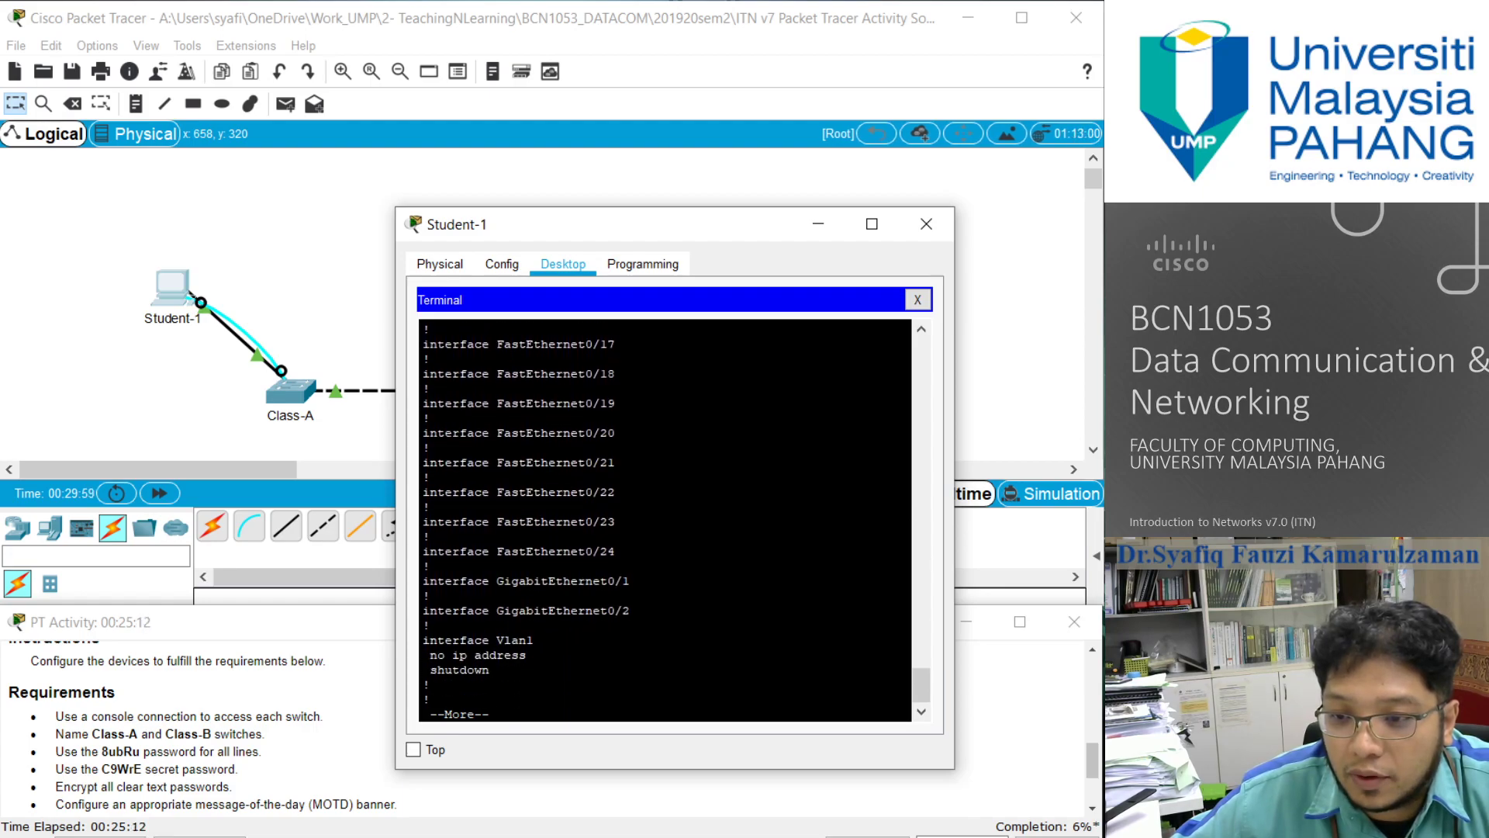
{"action": "key", "text": "Return"}
{"action": "key", "text": "Return"}
{"action": "key", "text": "Return"}
{"action": "key", "text": "Return"}
{"action": "key", "text": "Return"}
{"action": "key", "text": "Return"}
{"action": "key", "text": "Return"}
{"action": "key", "text": "Return"}
{"action": "key", "text": "Return"}
{"action": "key", "text": "Return"}
{"action": "key", "text": "Return"}
{"action": "key", "text": "Return"}
{"action": "key", "text": "Return"}
{"action": "key", "text": "Return"}
{"action": "key", "text": "Return"}
{"action": "key", "text": "Return"}
{"action": "key", "text": "Return"}
{"action": "key", "text": "Return"}
{"action": "key", "text": "Return"}
{"action": "key", "text": "Return"}
{"action": "key", "text": "Return"}
{"action": "key", "text": "Return"}
{"action": "key", "text": "Return"}
{"action": "key", "text": "Return"}
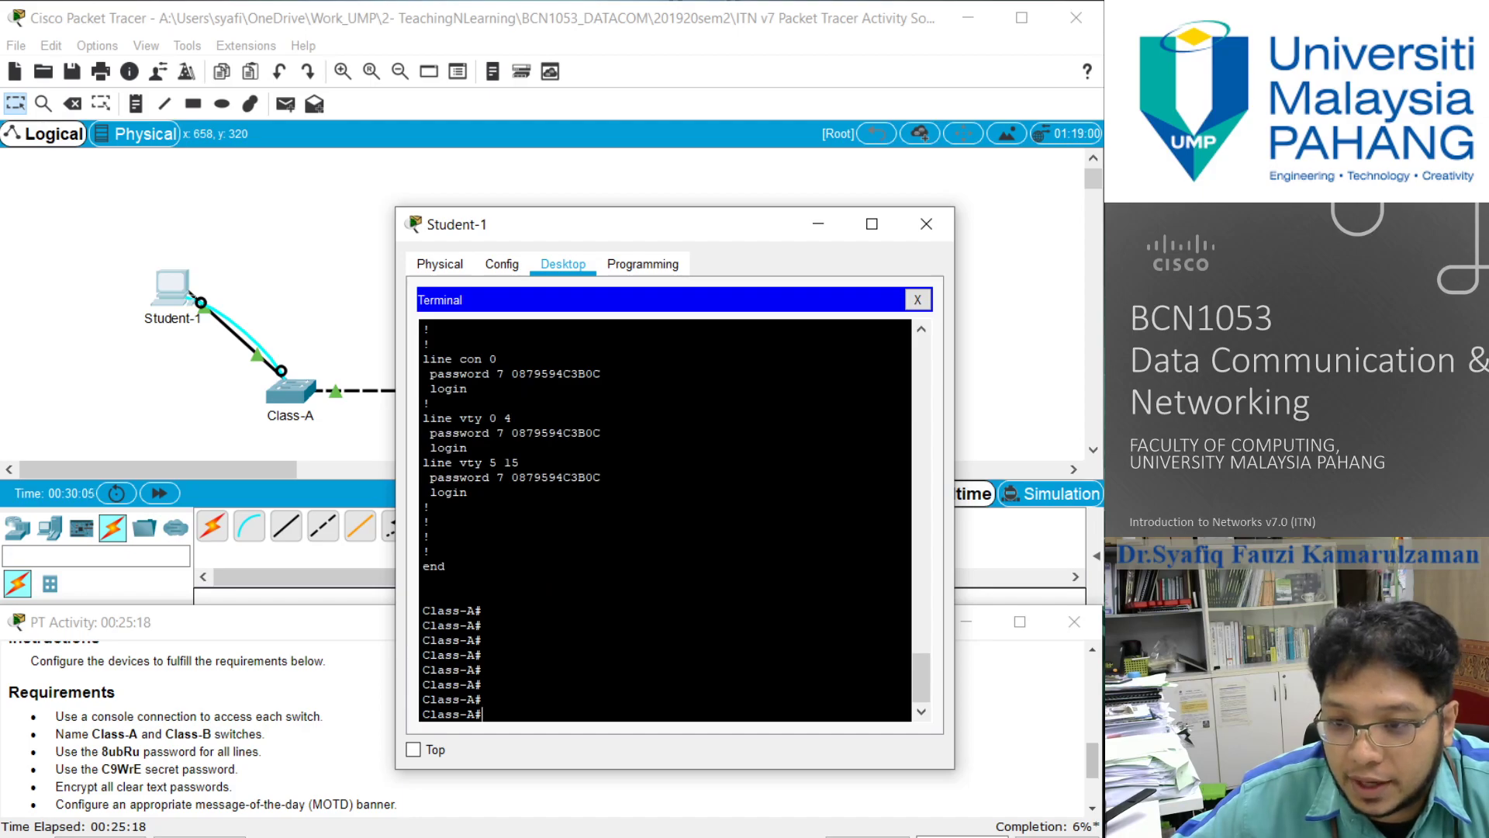
{"action": "key", "text": "Return"}
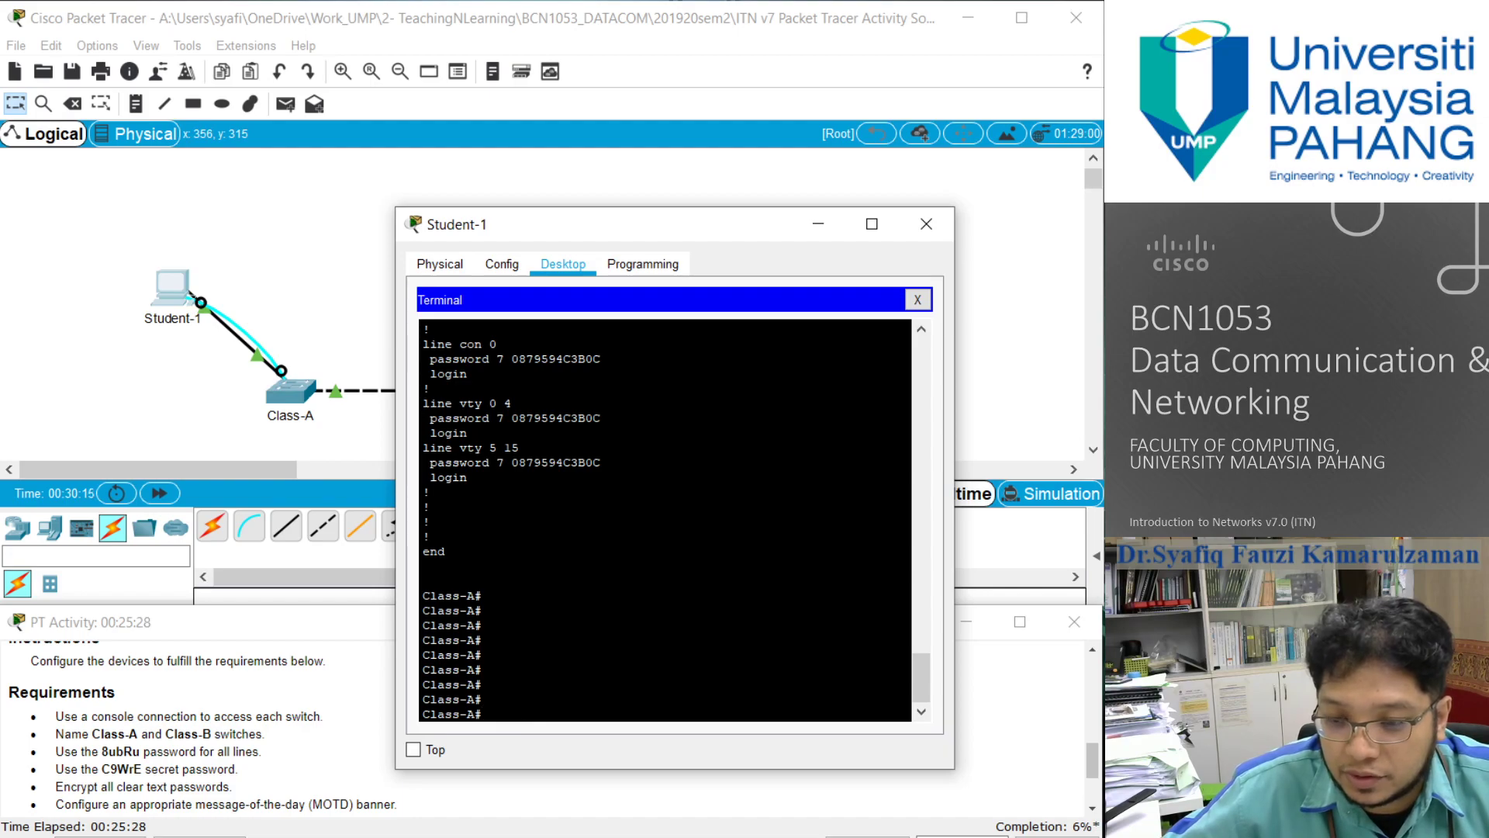
- Enter global configuration mode on Class-A and set the message-of-the-day banner to "***CAUTION : ACCESS RESTRITED***"
{"action": "type", "text": "on"}
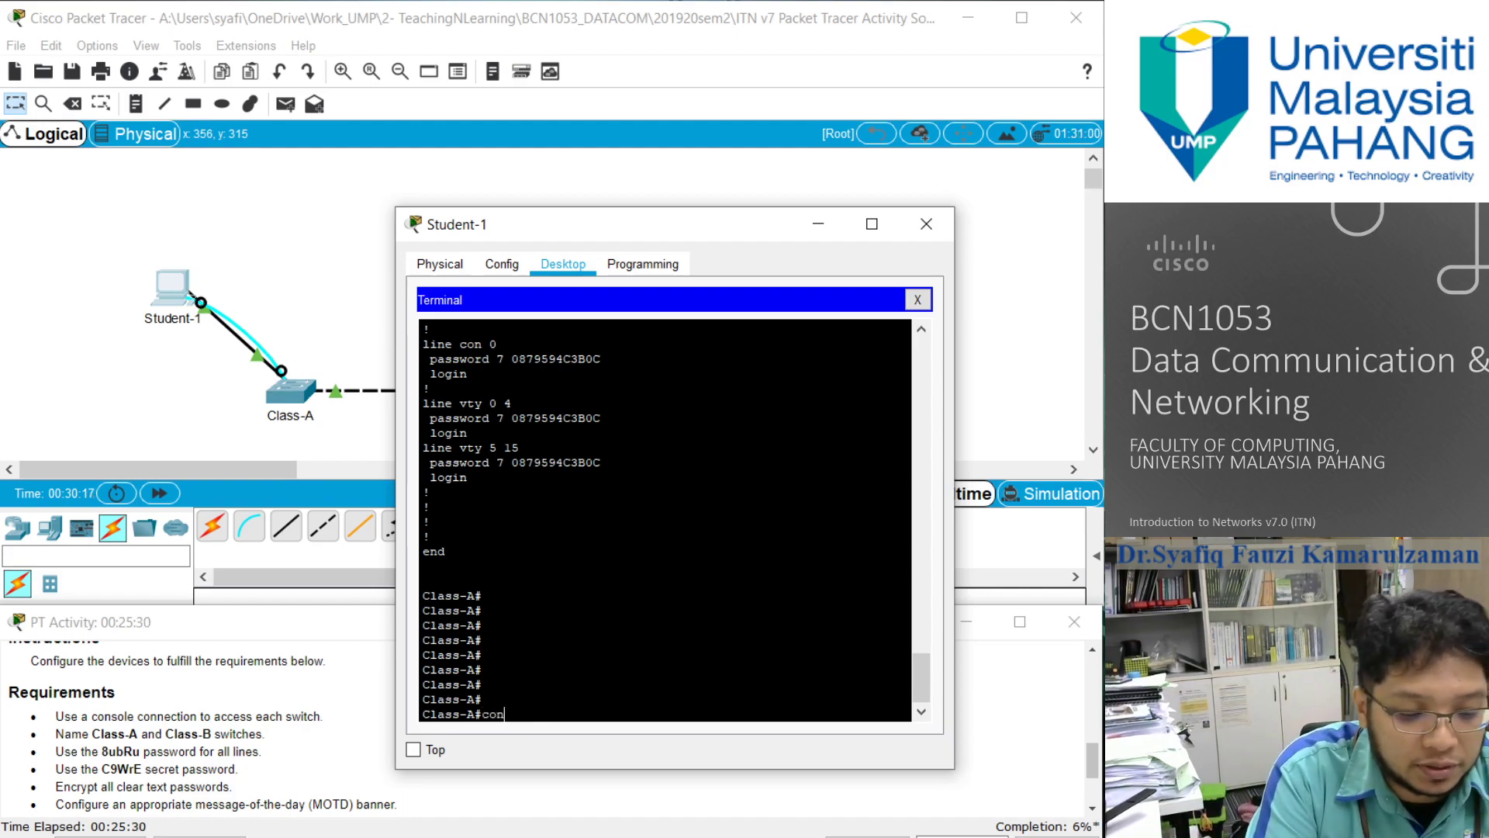
{"action": "type", "text": "figure terminal"}
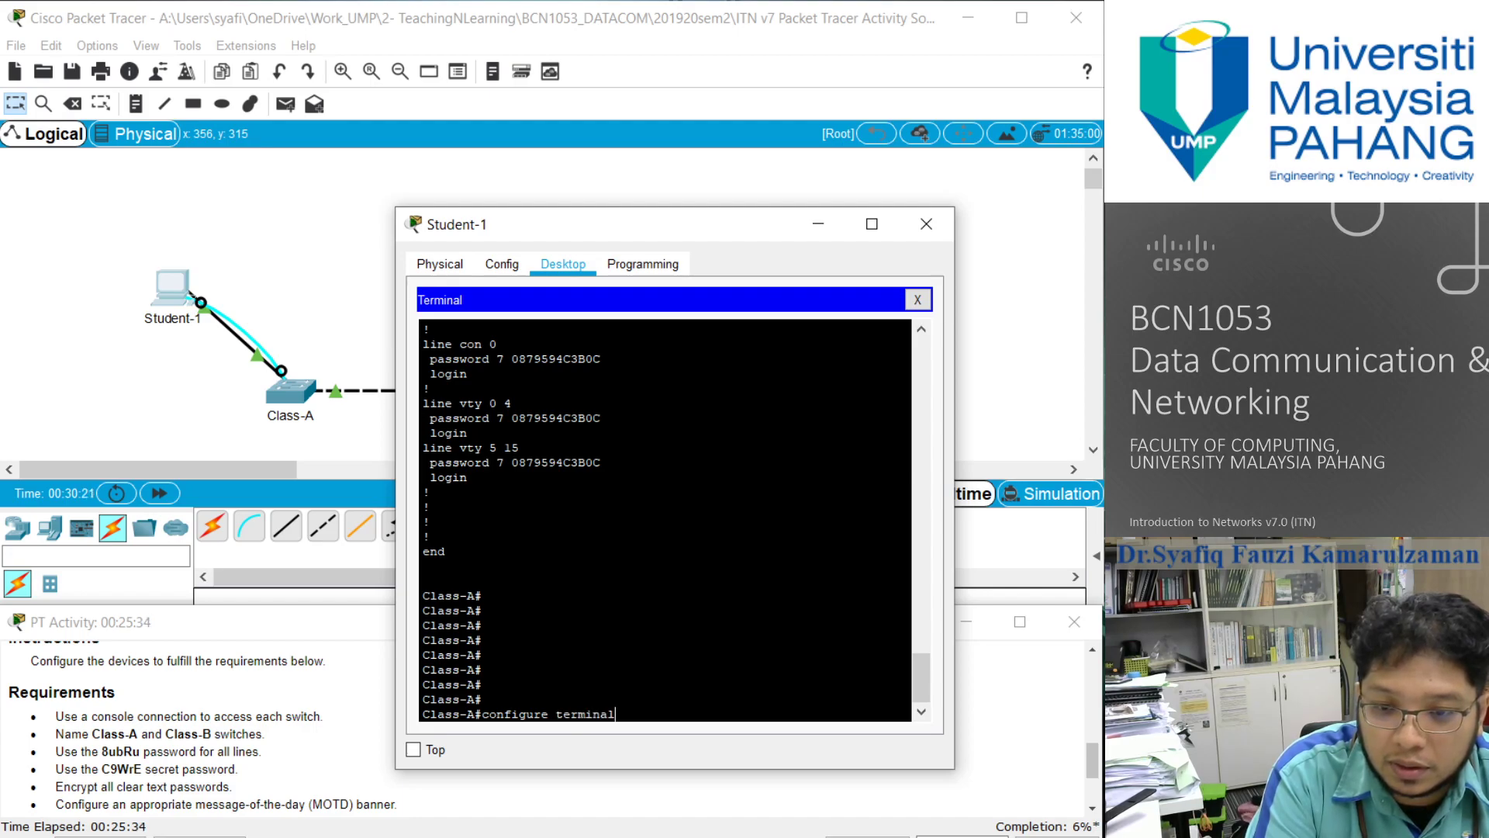
{"action": "key", "text": "Return"}
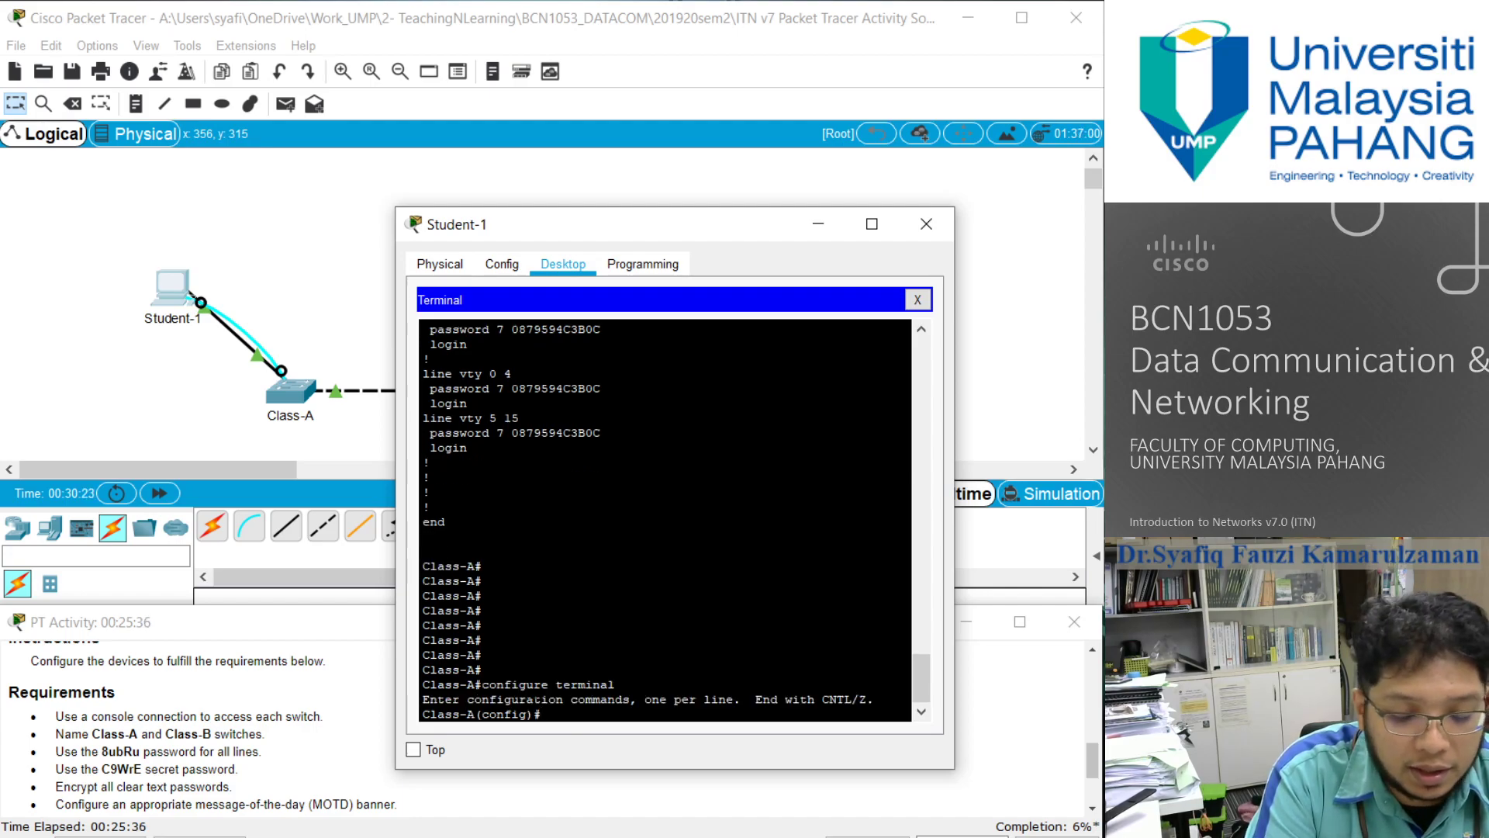
{"action": "type", "text": "Ban"}
{"action": "key", "text": "BackSpace"}
{"action": "key", "text": "BackSpace"}
{"action": "key", "text": "BackSpace"}
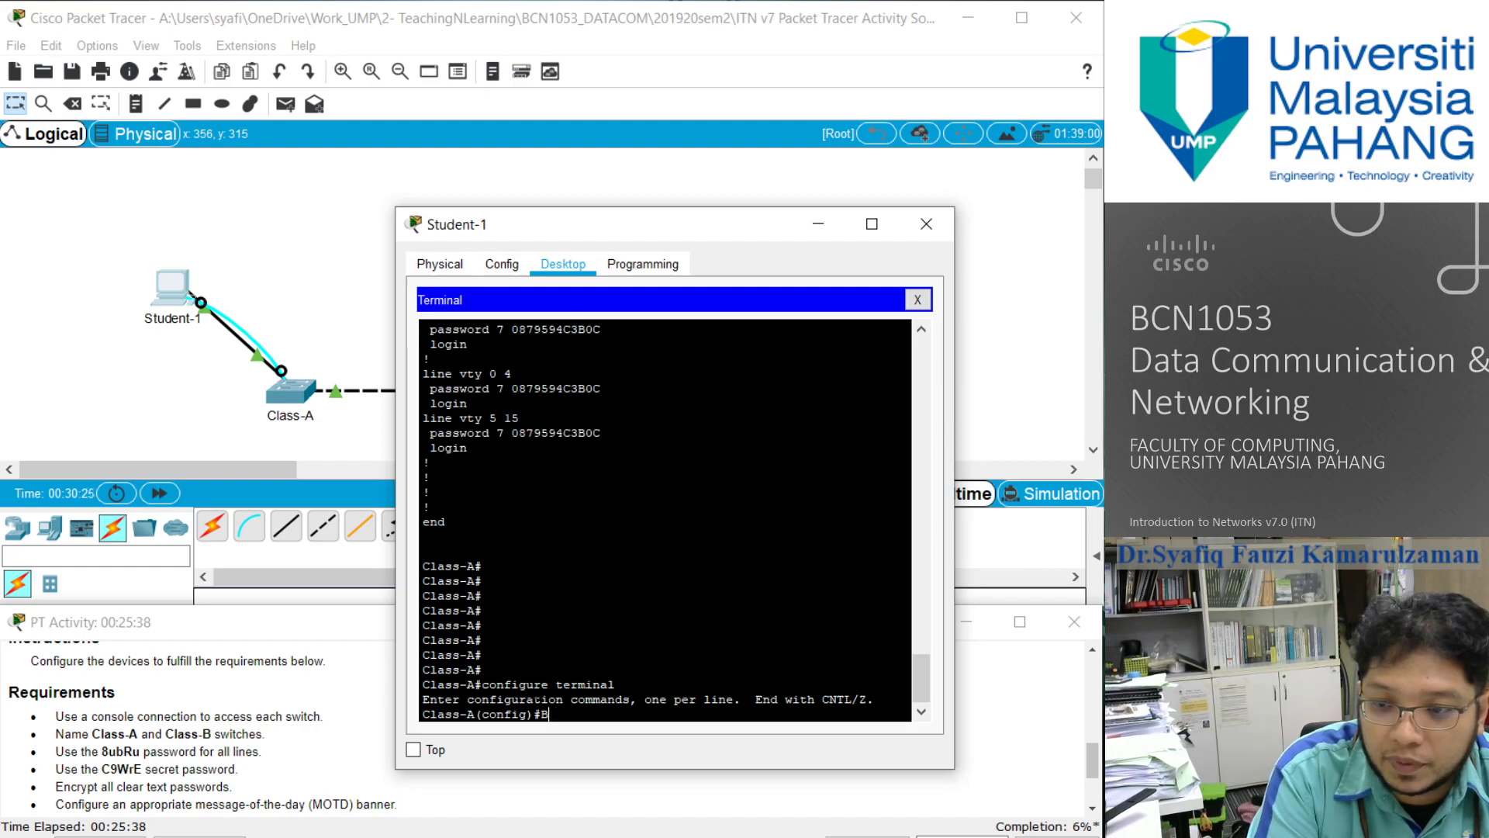
{"action": "type", "text": "banee"}
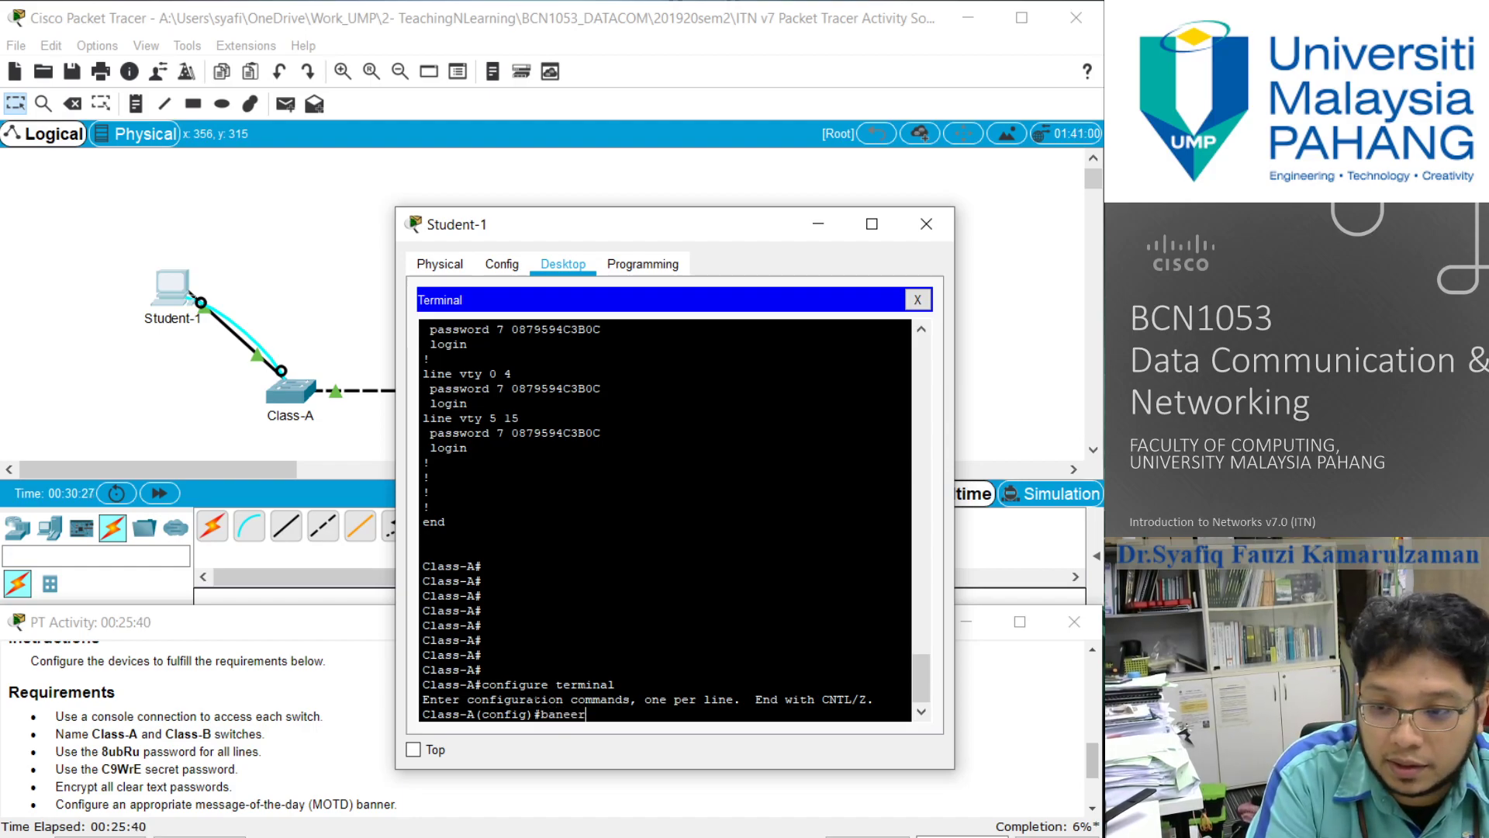
{"action": "key", "text": "BackSpace"}
{"action": "type", "text": "ner motd \""}
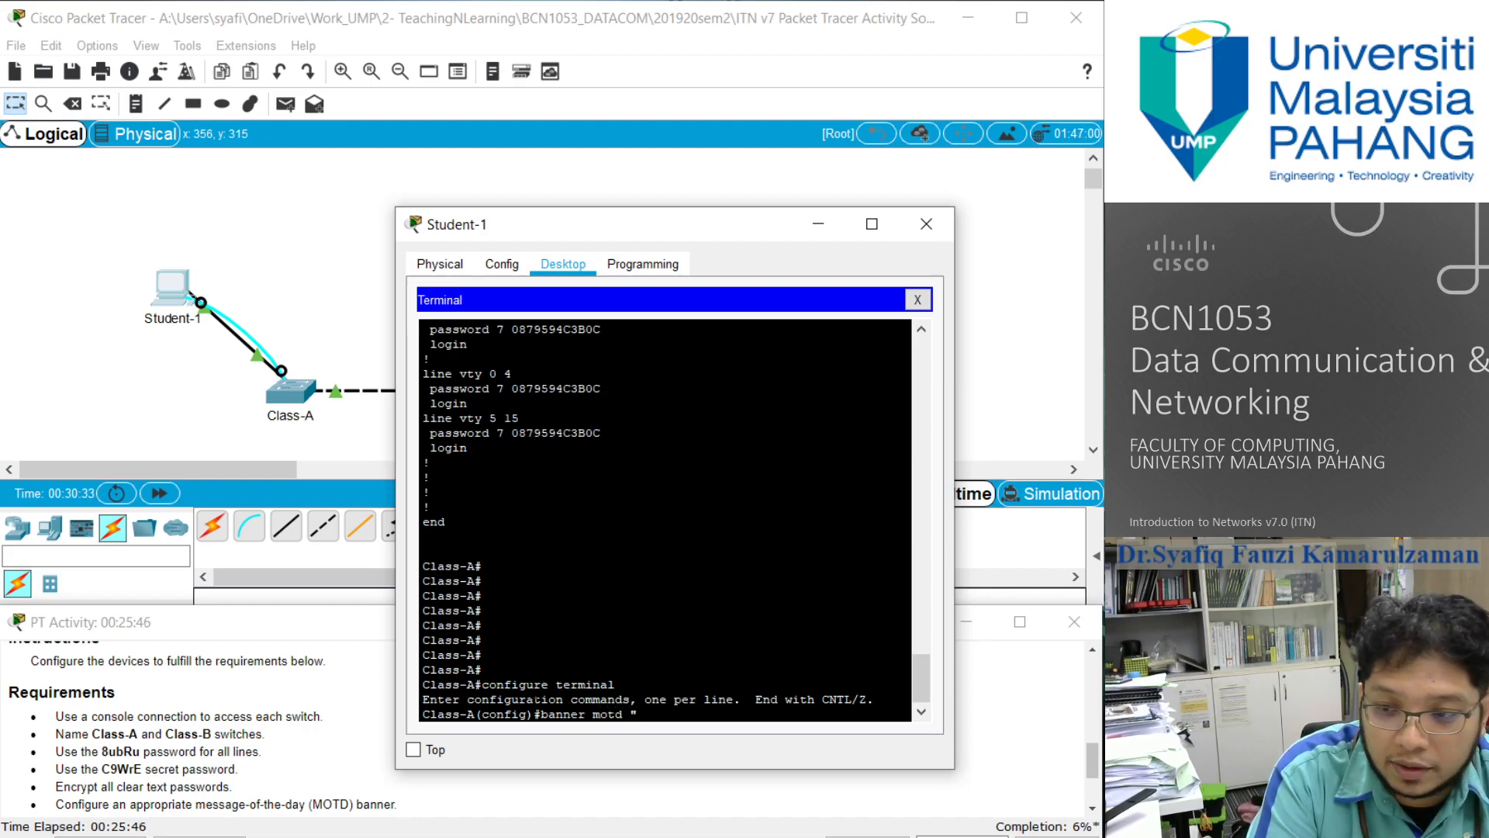
{"action": "type", "text": " C"}
{"action": "key", "text": "BackSpace"}
{"action": "key", "text": "BackSpace"}
{"action": "type", "text": "***CAUTION "}
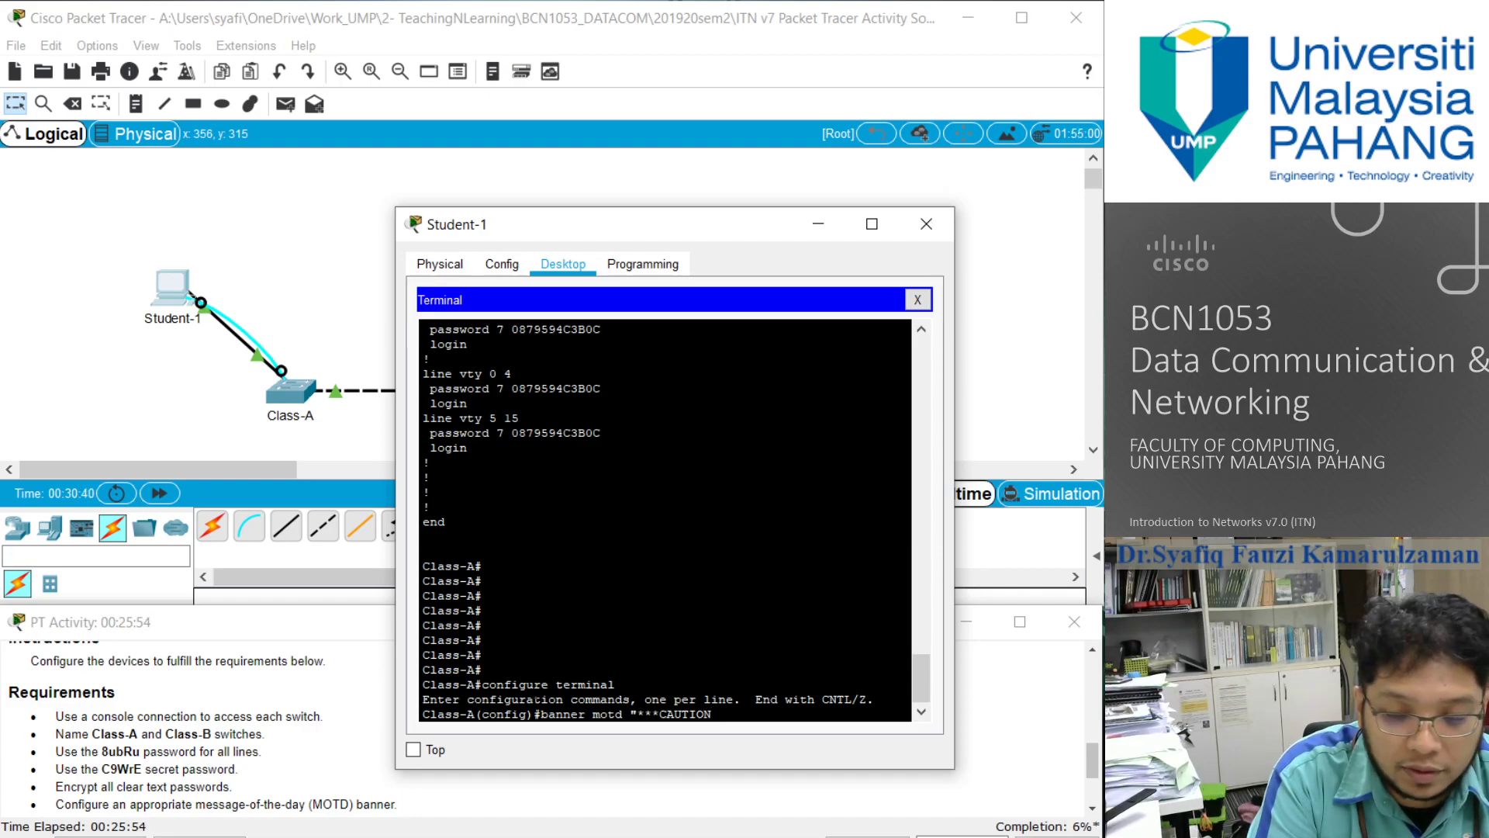
{"action": "type", "text": ": ACCESS"}
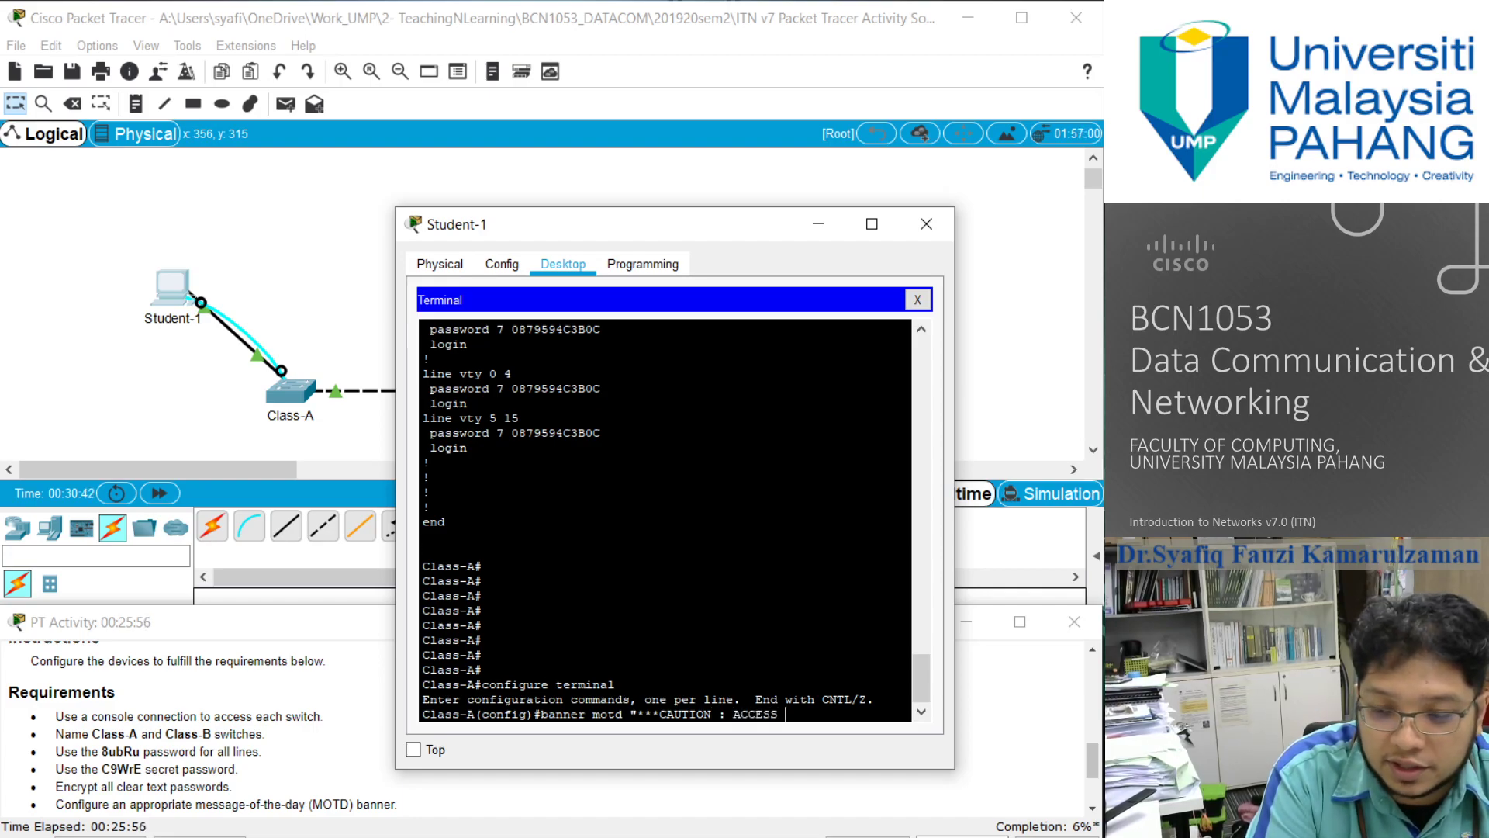
{"action": "type", "text": " RESTRITED"}
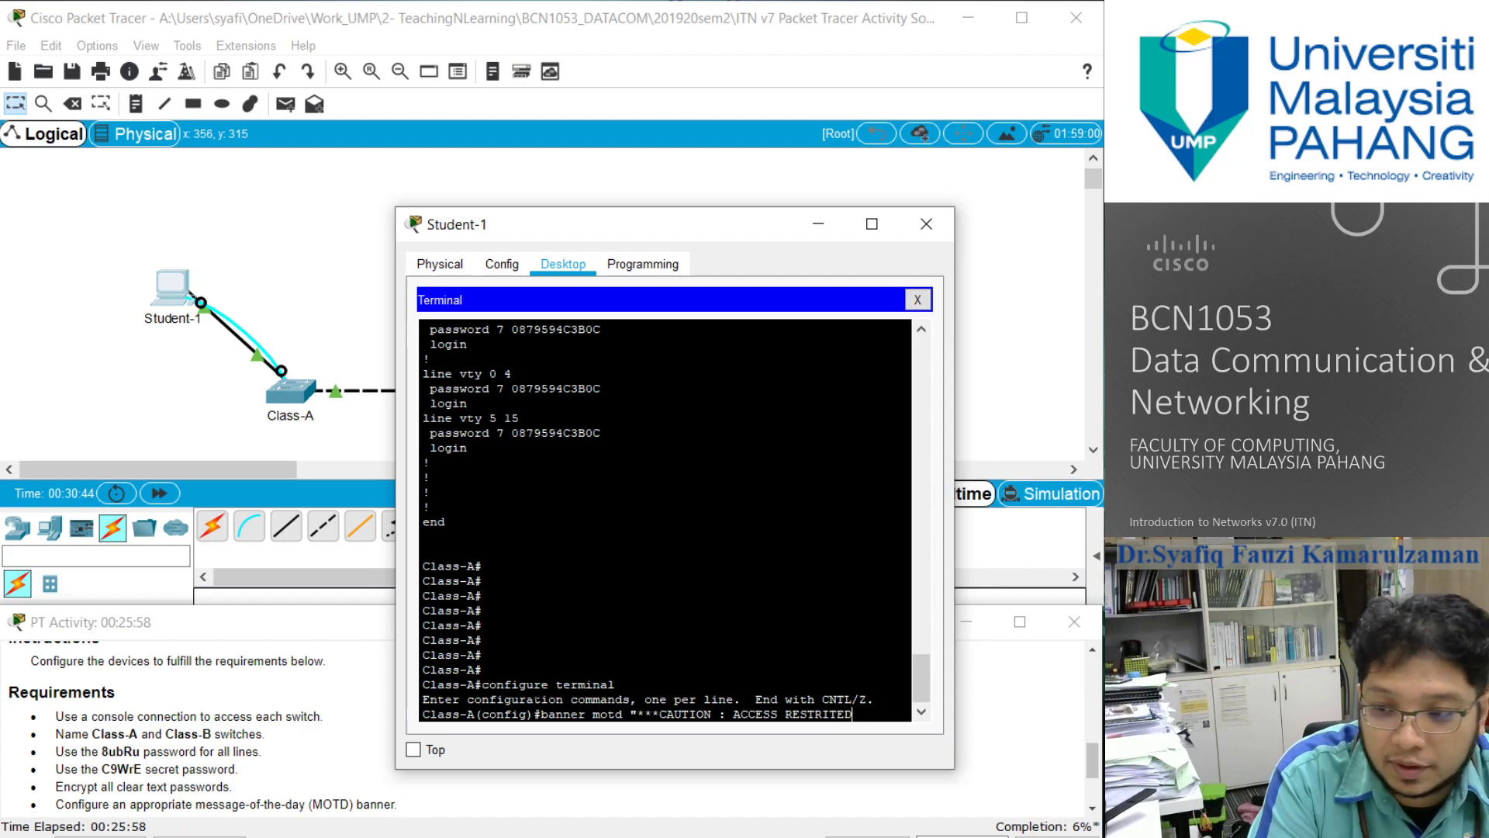
{"action": "type", "text": "***\""}
{"action": "key", "text": "Return"}
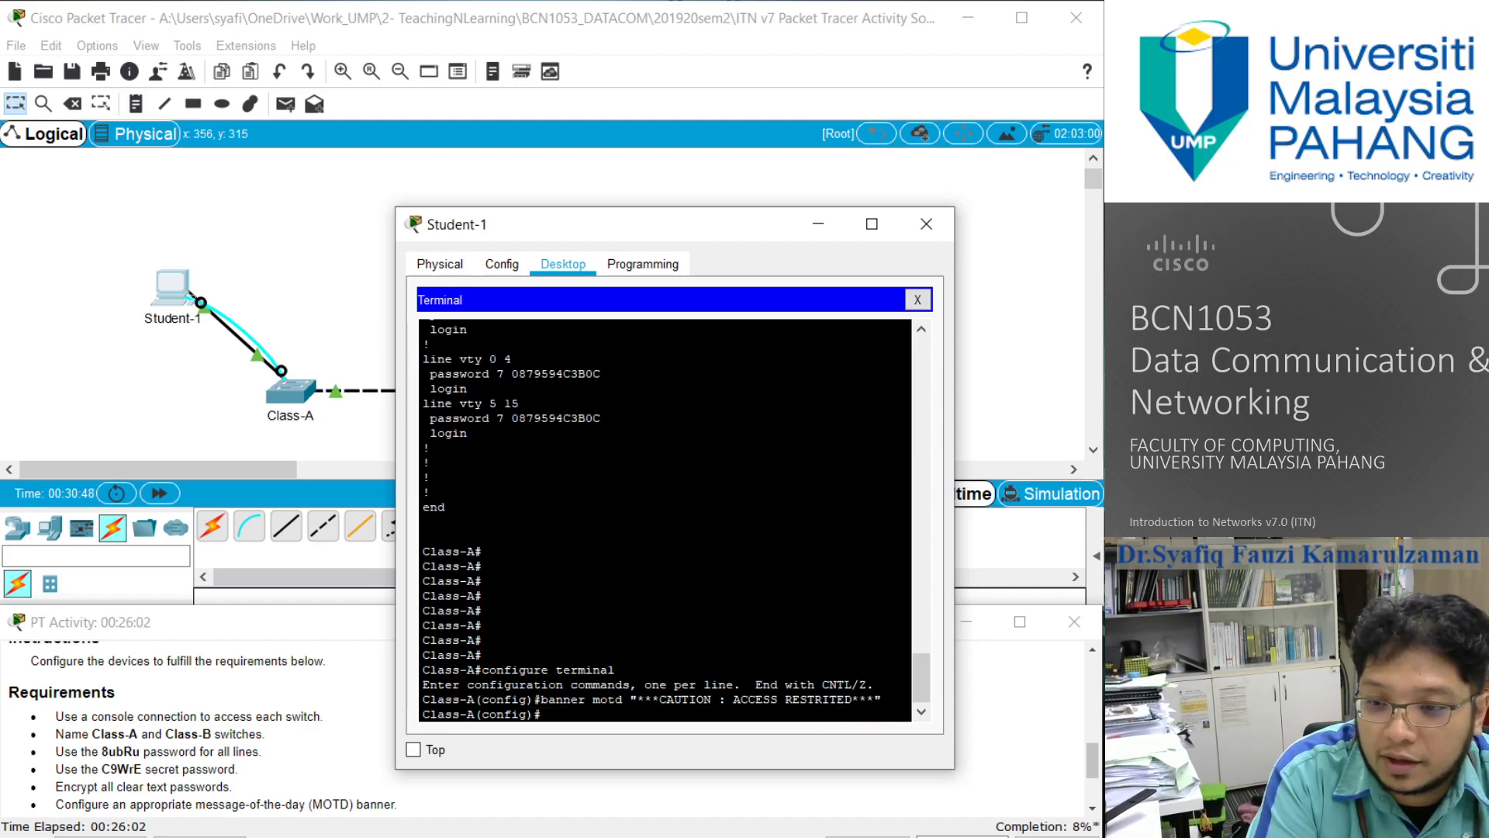
- Exit global configuration mode, log out of the Class-A console, and start a new console session
{"action": "type", "text": "exit"}
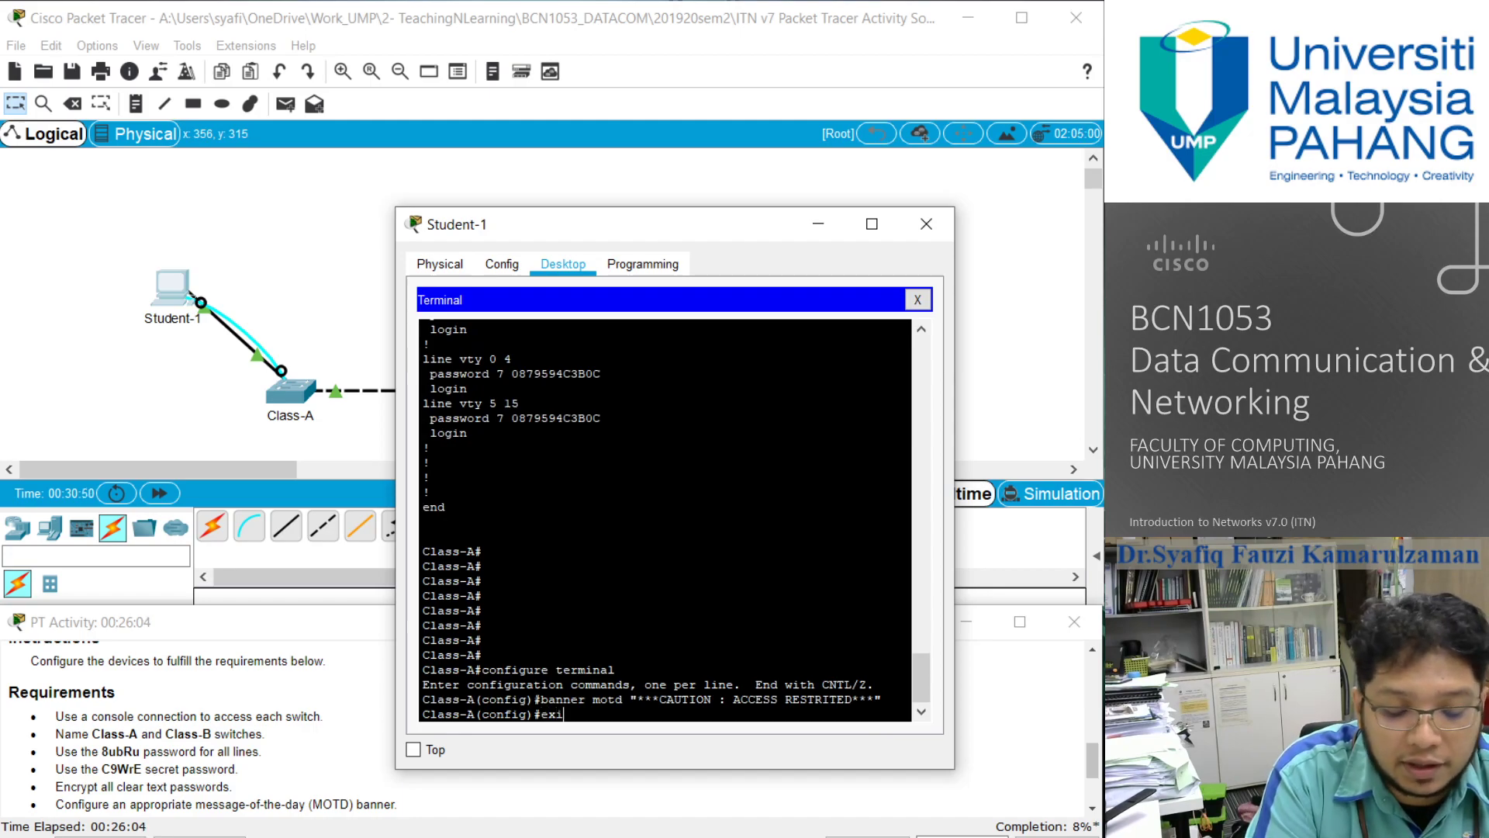
{"action": "key", "text": "Return"}
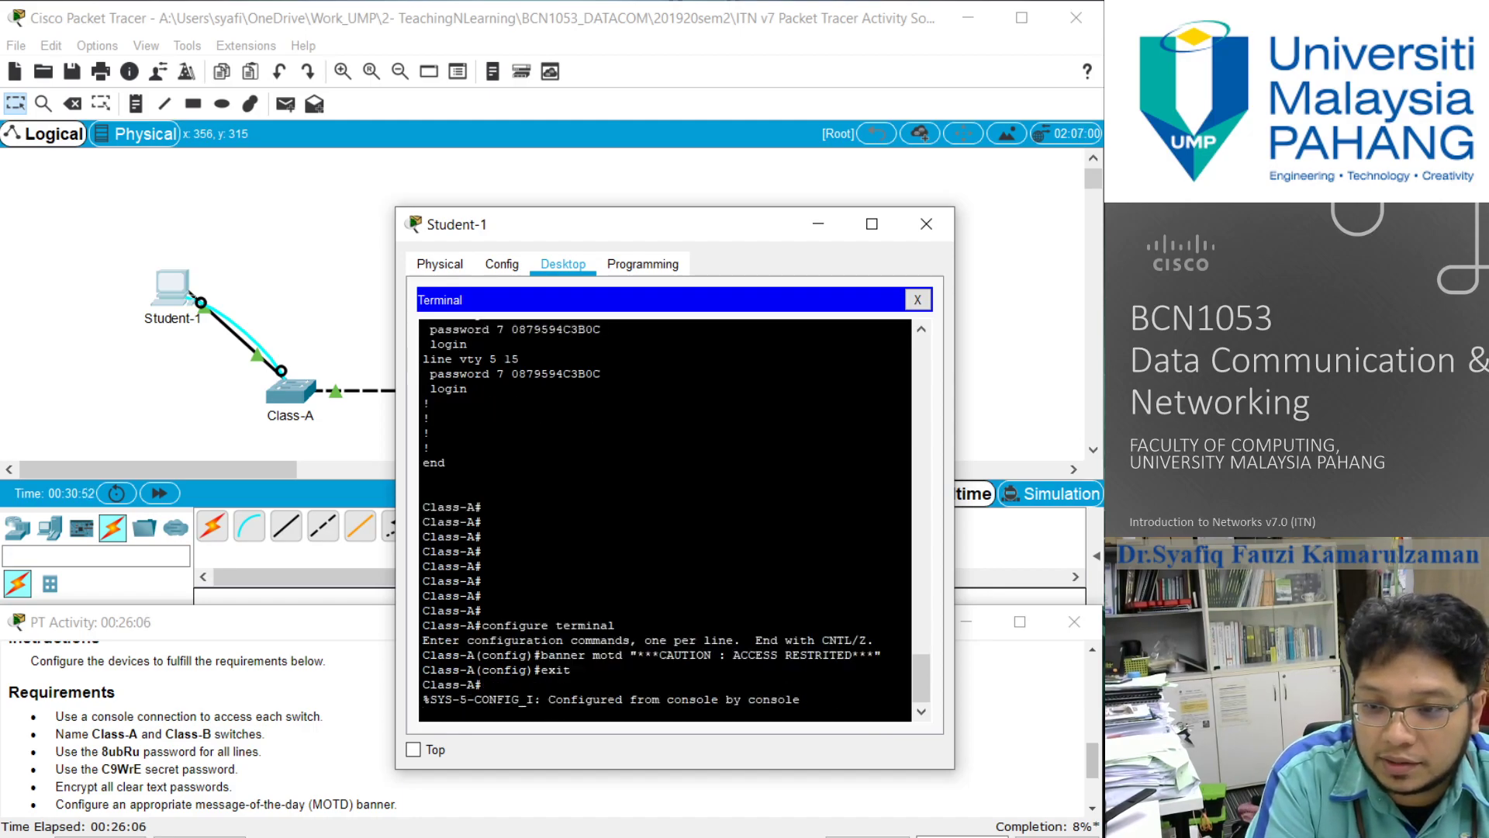
{"action": "key", "text": "Return"}
{"action": "key", "text": "Up"}
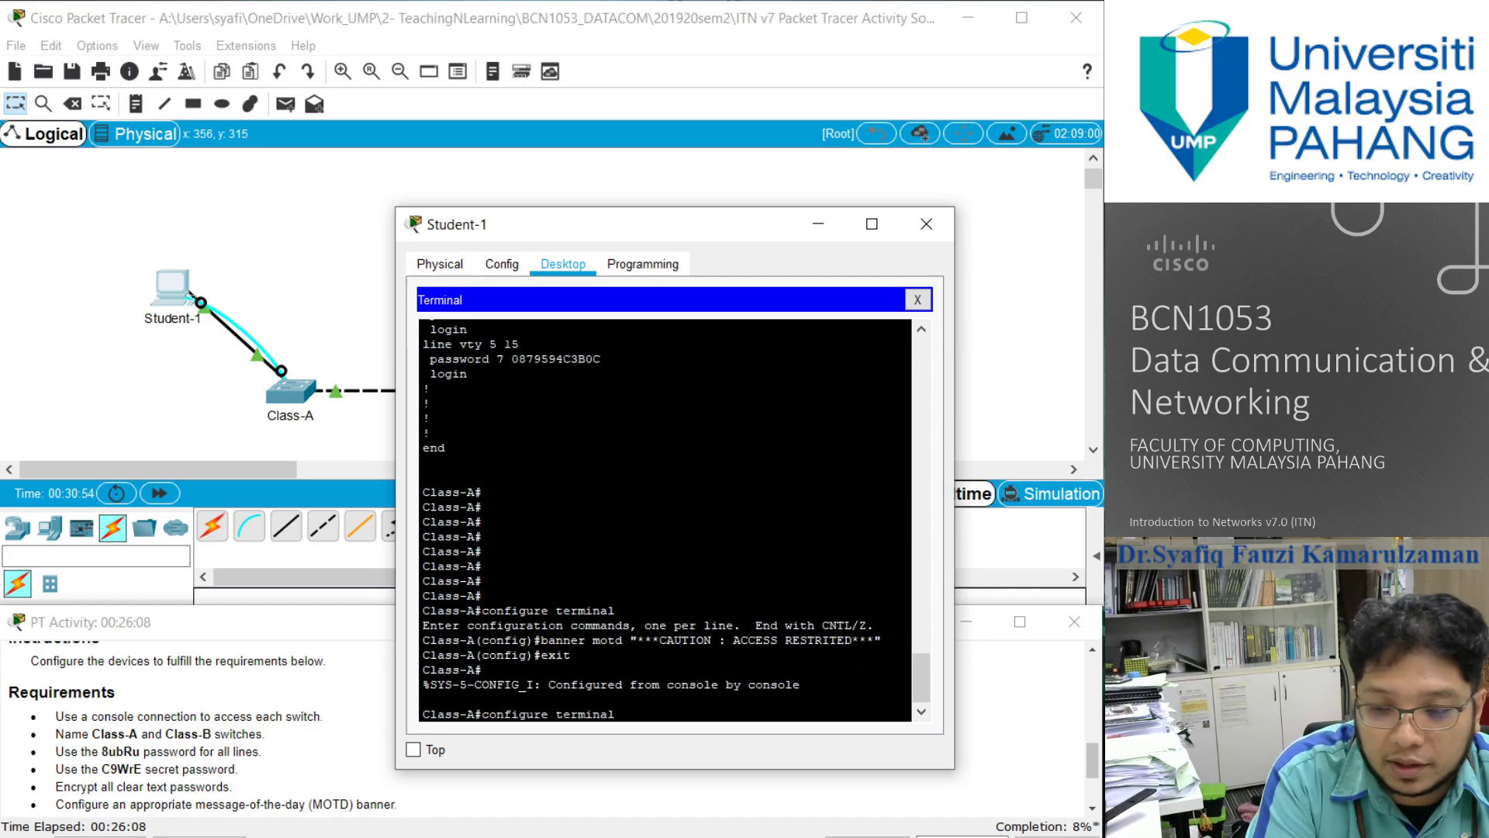
{"action": "key", "text": "BackSpace"}
{"action": "key", "text": "BackSpace"}
{"action": "key", "text": "BackSpace"}
{"action": "key", "text": "BackSpace"}
{"action": "key", "text": "BackSpace"}
{"action": "key", "text": "BackSpace"}
{"action": "key", "text": "BackSpace"}
{"action": "key", "text": "BackSpace"}
{"action": "key", "text": "BackSpace"}
{"action": "key", "text": "BackSpace"}
{"action": "key", "text": "BackSpace"}
{"action": "key", "text": "BackSpace"}
{"action": "key", "text": "BackSpace"}
{"action": "key", "text": "BackSpace"}
{"action": "key", "text": "BackSpace"}
{"action": "key", "text": "BackSpace"}
{"action": "key", "text": "BackSpace"}
{"action": "type", "text": "e"}
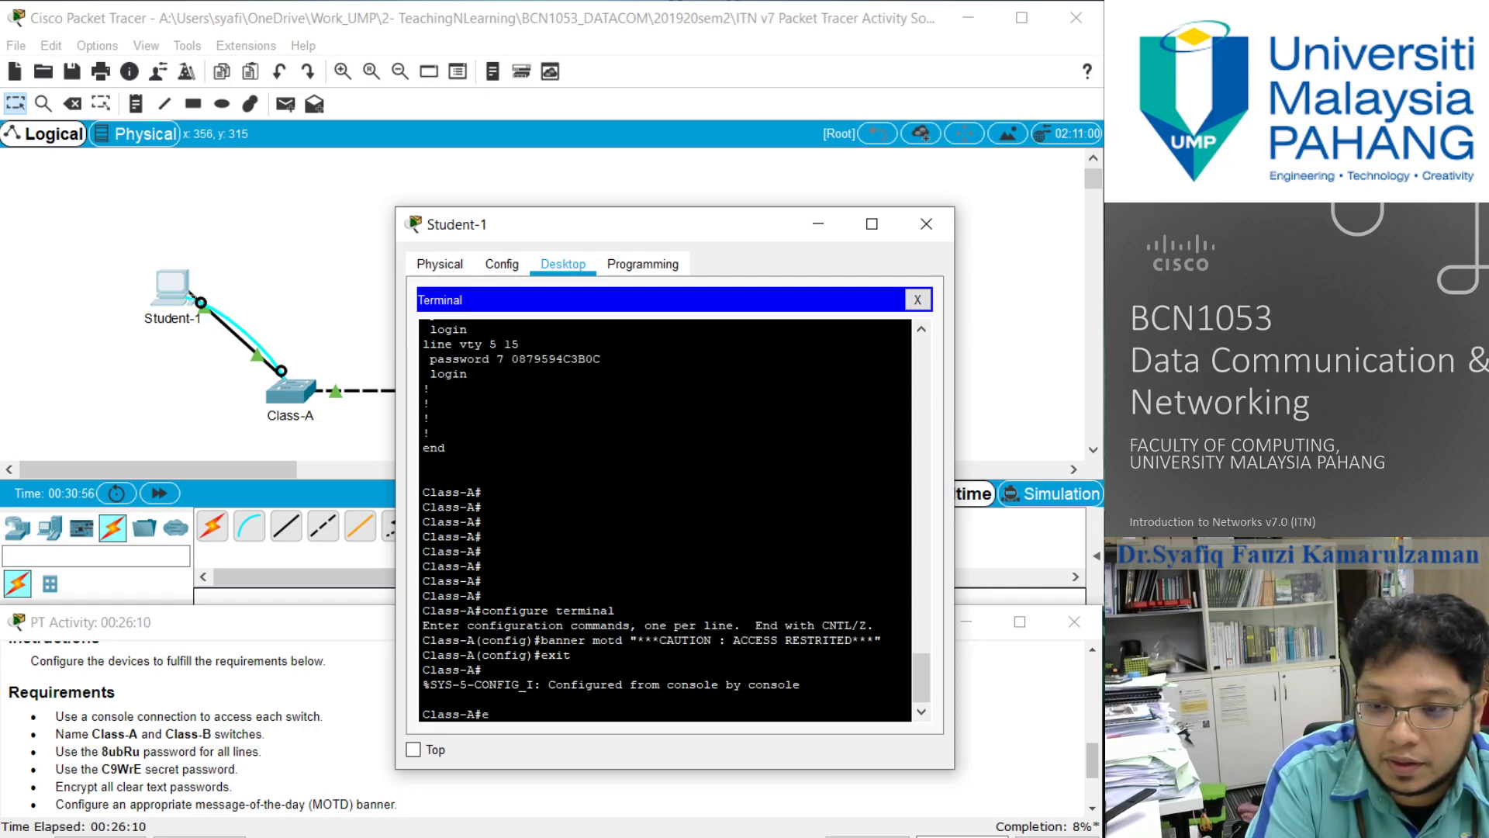
{"action": "type", "text": "xit"}
{"action": "key", "text": "Return"}
{"action": "key", "text": "Return"}
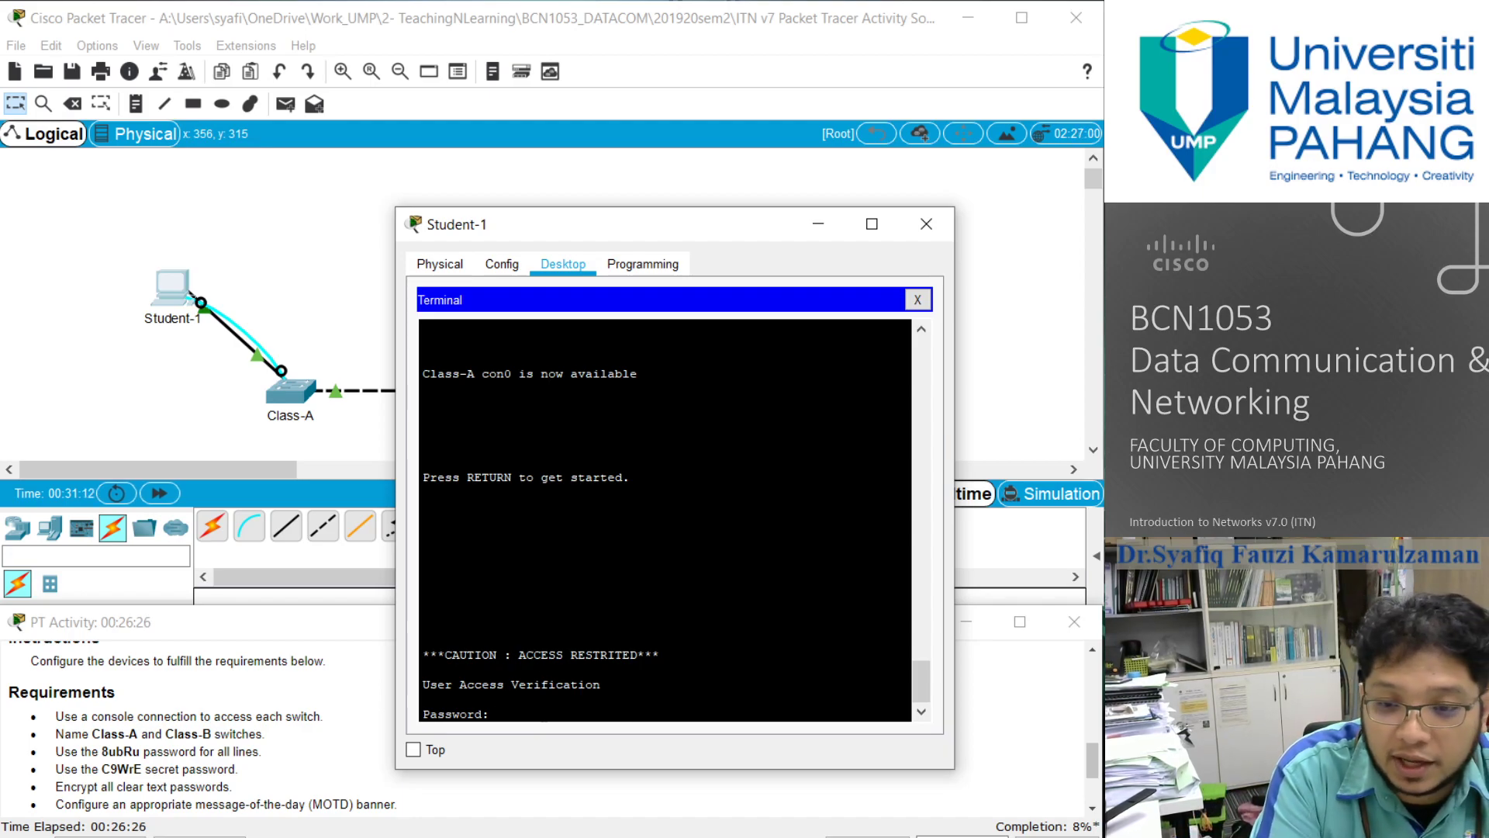
- Log in to Class-A with the console line password and enter privileged EXEC mode using the enable secret password
{"action": "type", "text": "8ubRu"}
{"action": "key", "text": "Return"}
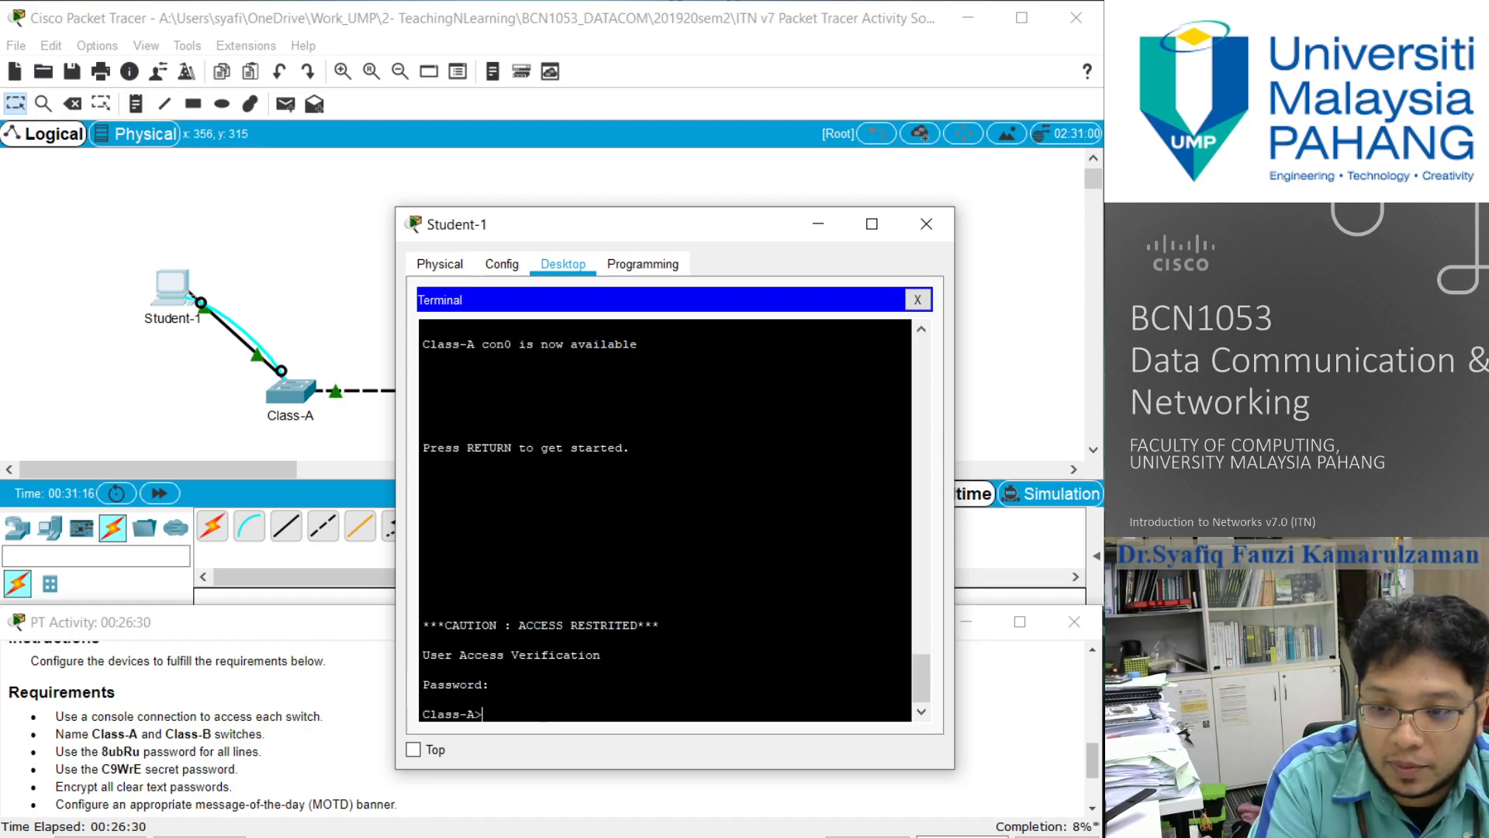
{"action": "type", "text": "enable"}
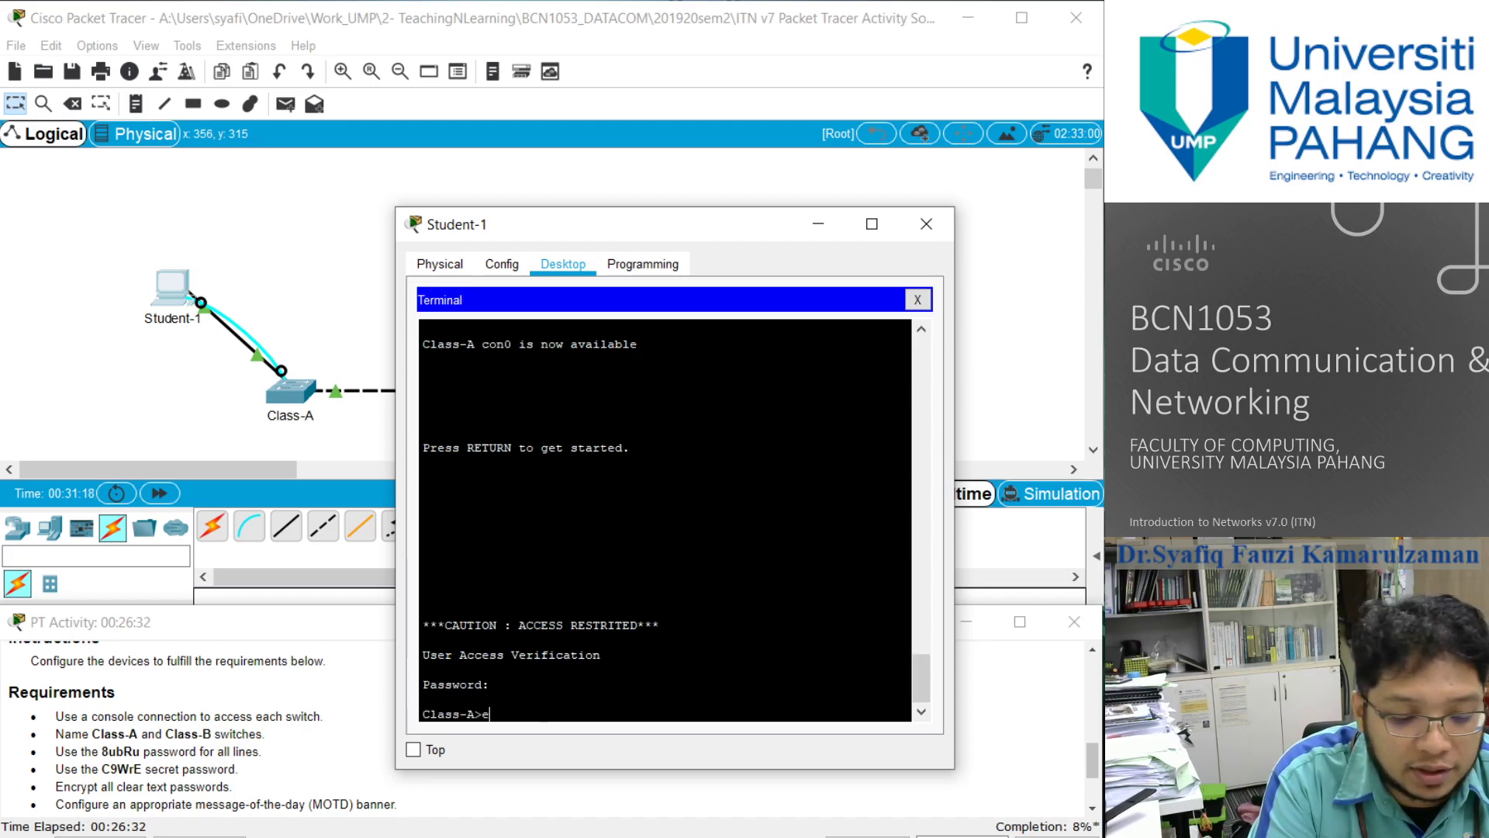
{"action": "key", "text": "Return"}
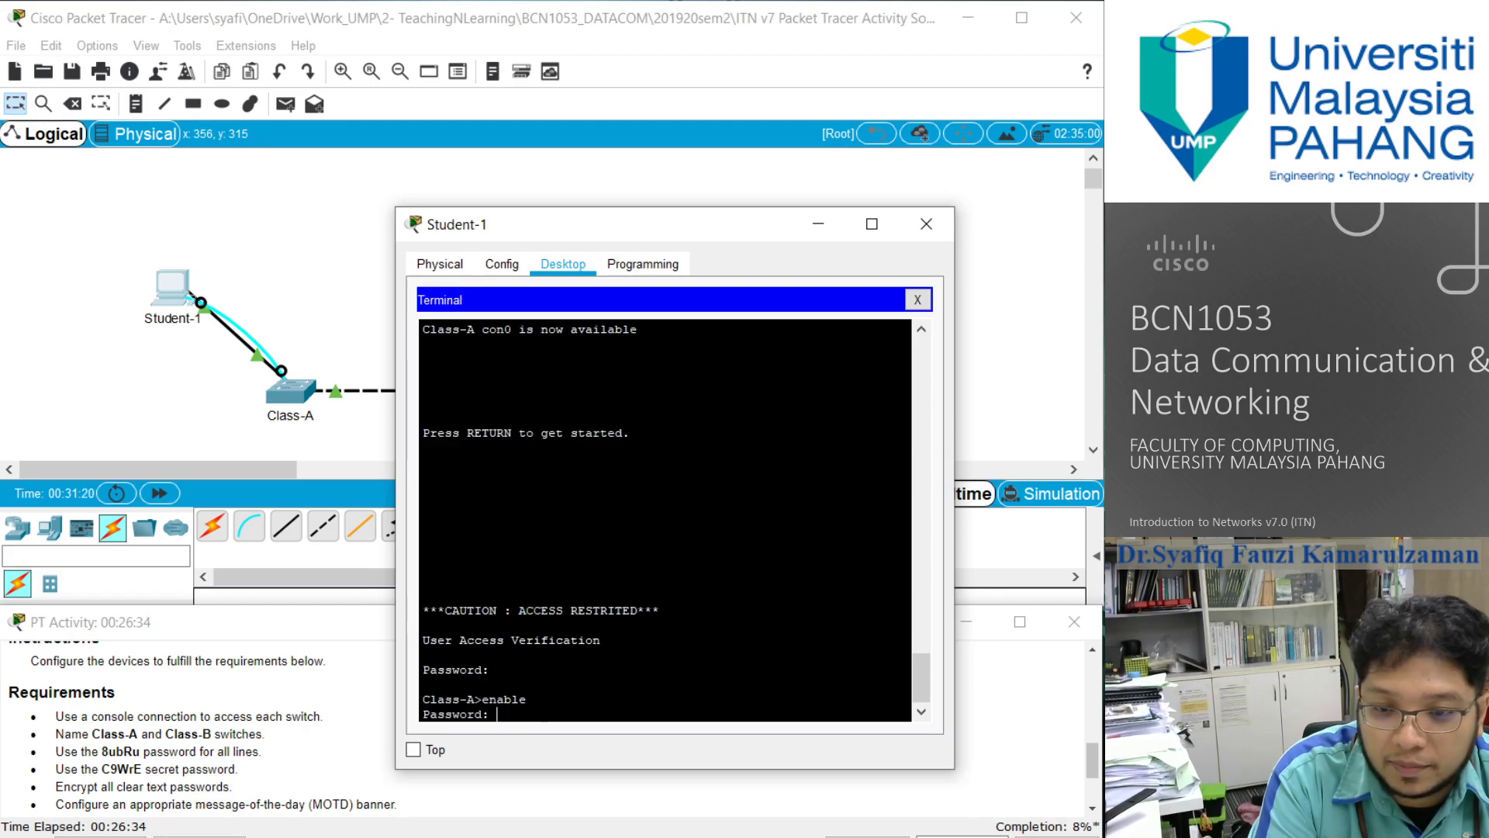
{"action": "type", "text": "C9WrE"}
{"action": "key", "text": "Return"}
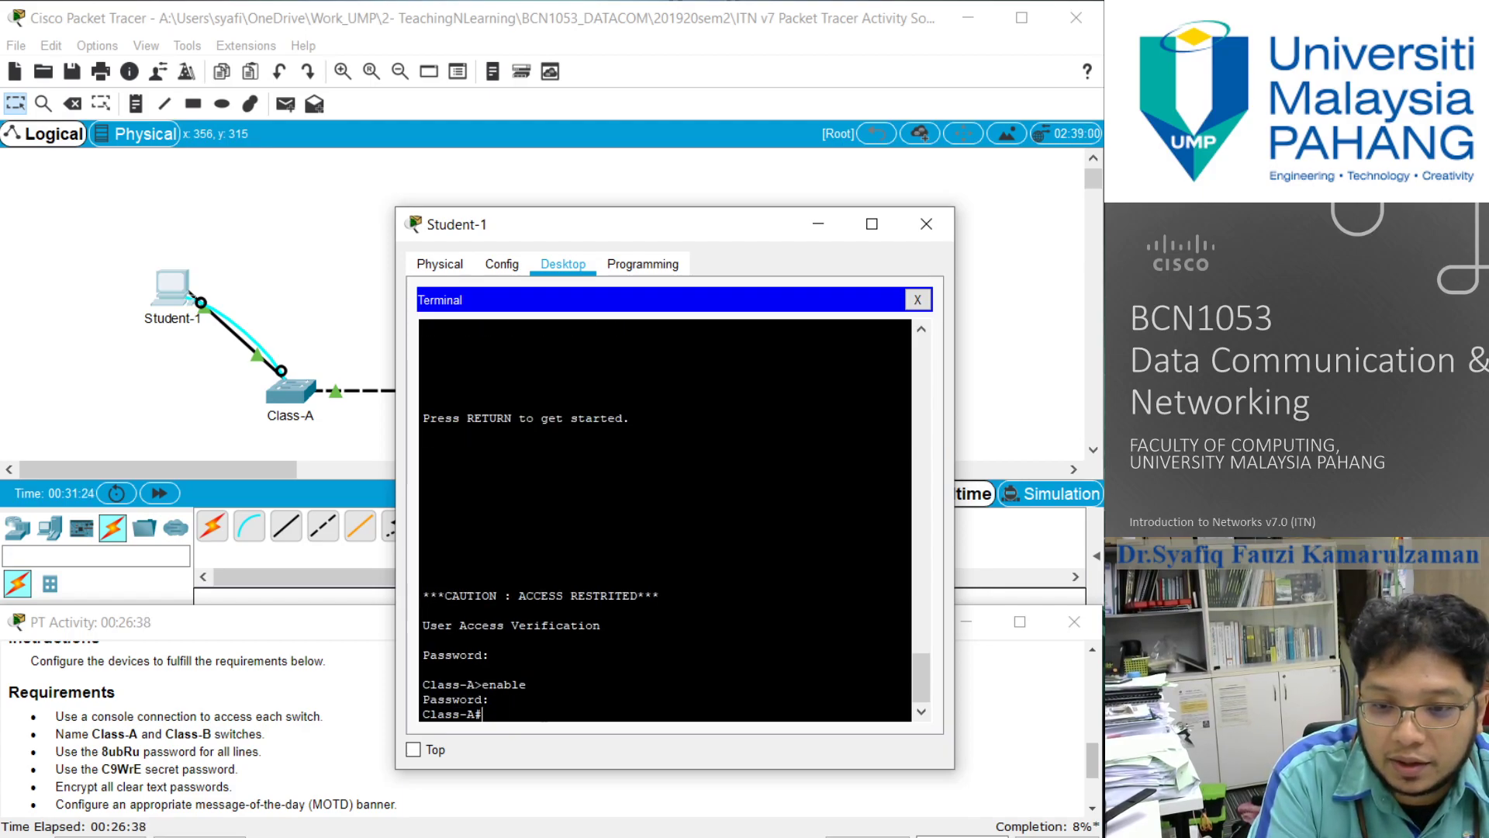
- Display the Class-A running configuration and page through to its end, checking the MOTD banner and the encrypted passwords
{"action": "type", "text": "show run"}
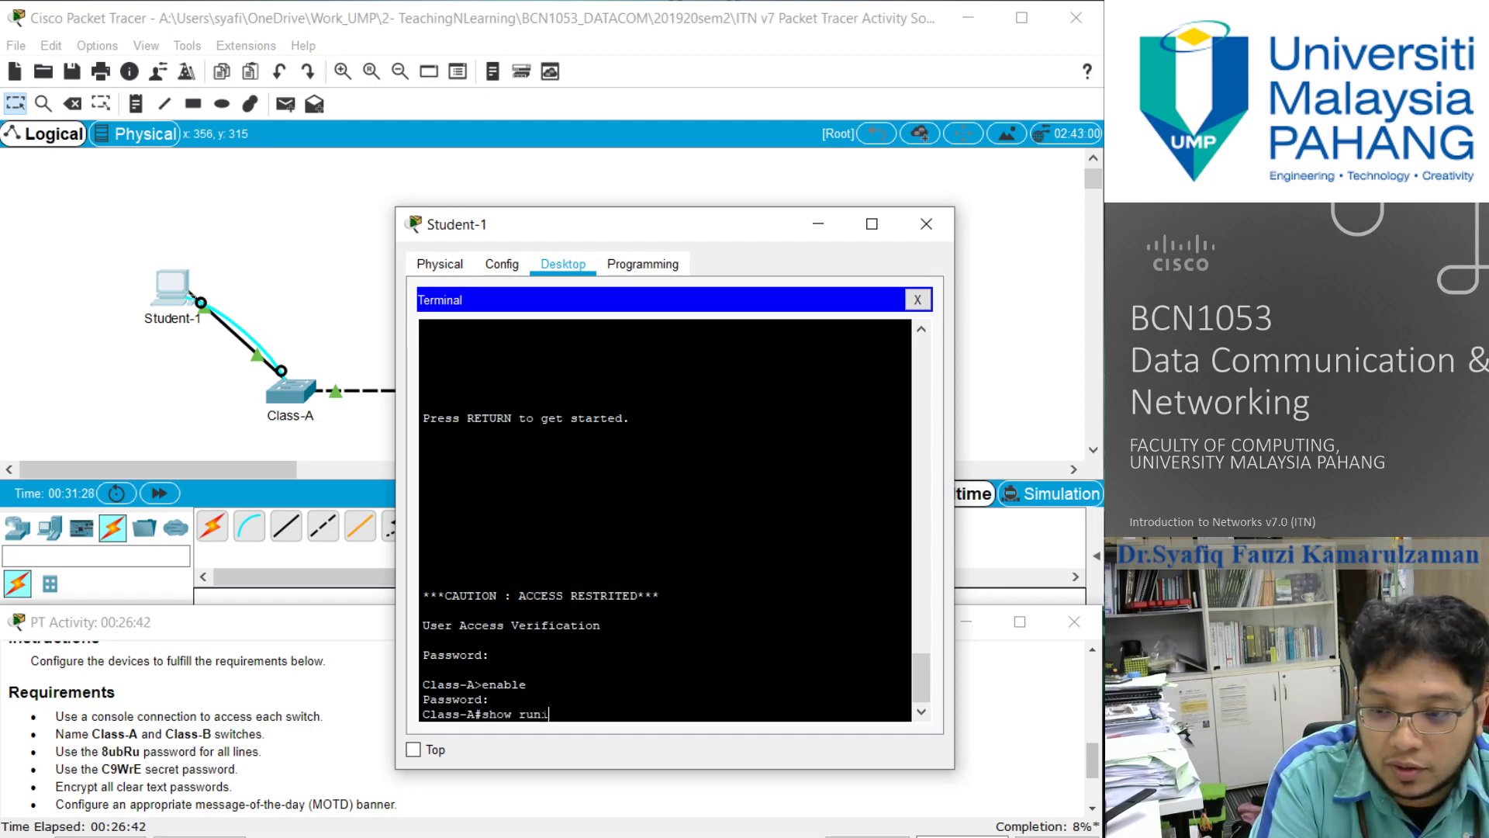
{"action": "type", "text": "ning-"}
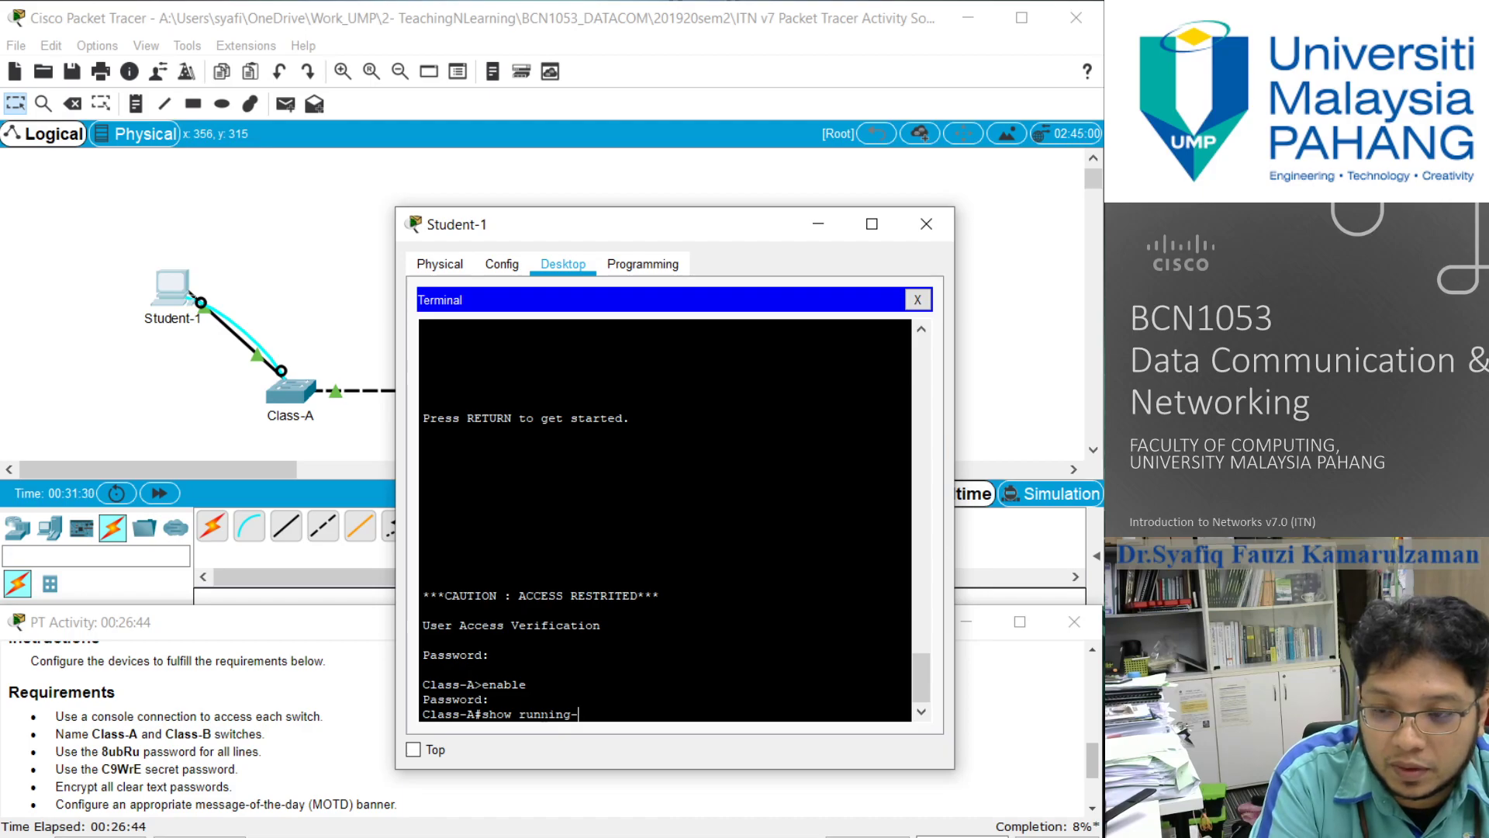
{"action": "type", "text": "config"}
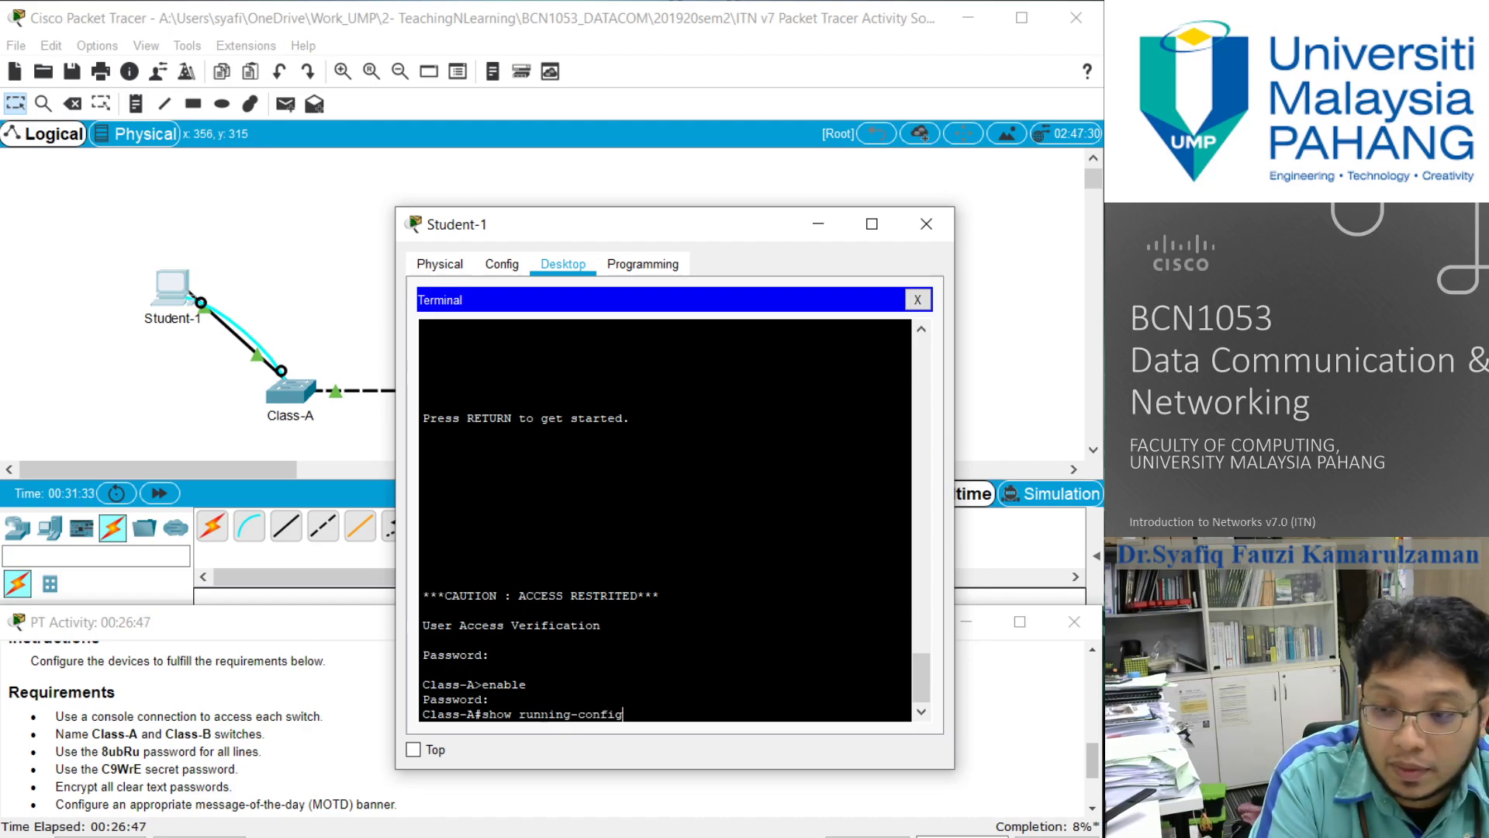
{"action": "key", "text": "Return"}
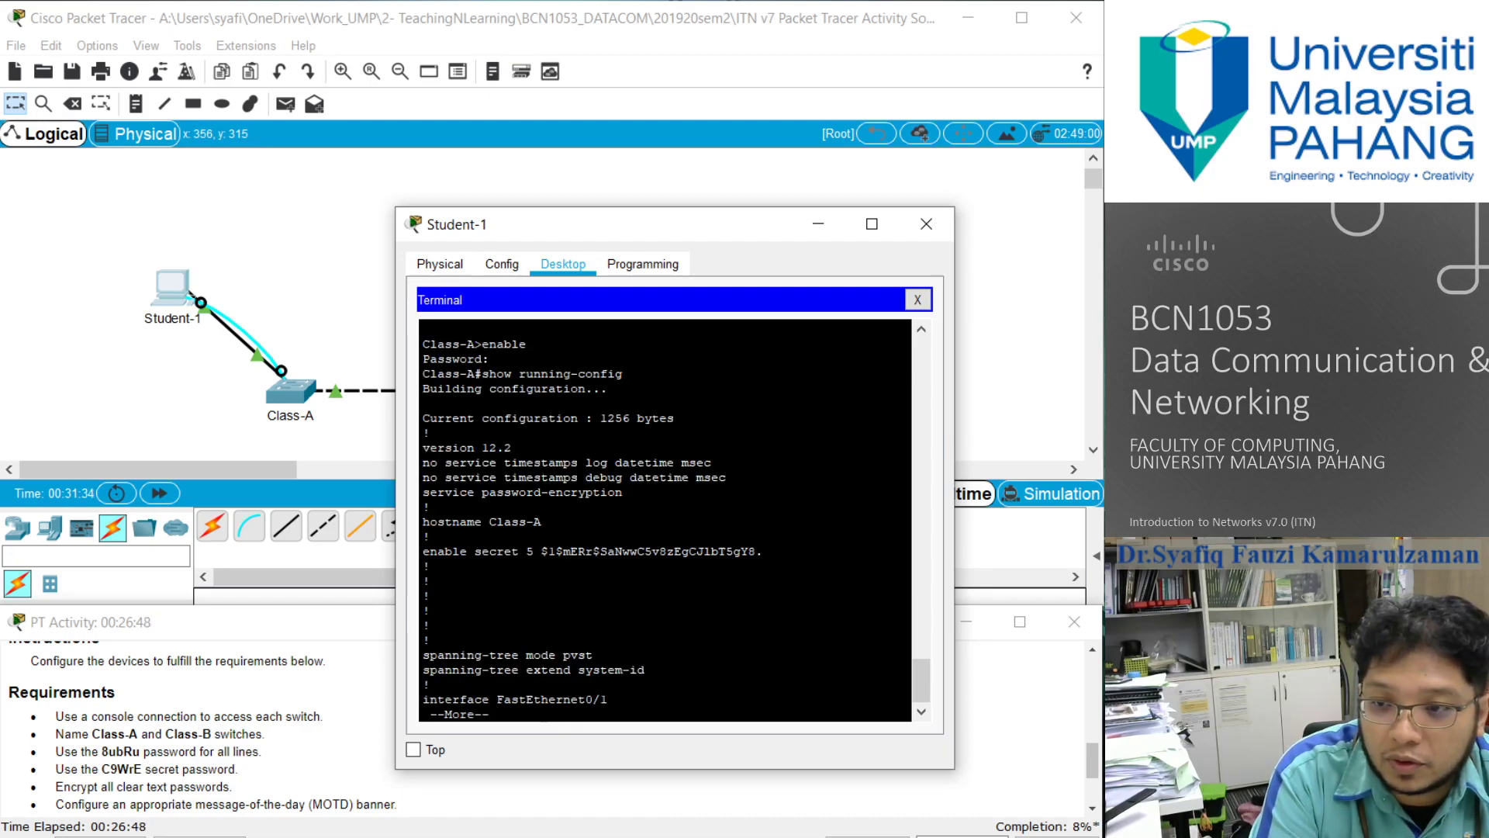
{"action": "key", "text": "Return"}
{"action": "key", "text": "Return"}
{"action": "key", "text": "Return"}
{"action": "key", "text": "Return"}
{"action": "key", "text": "Return"}
{"action": "key", "text": "Return"}
{"action": "key", "text": "Return"}
{"action": "key", "text": "Return"}
{"action": "key", "text": "Return"}
{"action": "key", "text": "Return"}
{"action": "key", "text": "Return"}
{"action": "key", "text": "Return"}
{"action": "key", "text": "Return"}
{"action": "key", "text": "Return"}
{"action": "key", "text": "Return"}
{"action": "key", "text": "Return"}
{"action": "key", "text": "Return"}
{"action": "key", "text": "Return"}
{"action": "key", "text": "Return"}
{"action": "key", "text": "Return"}
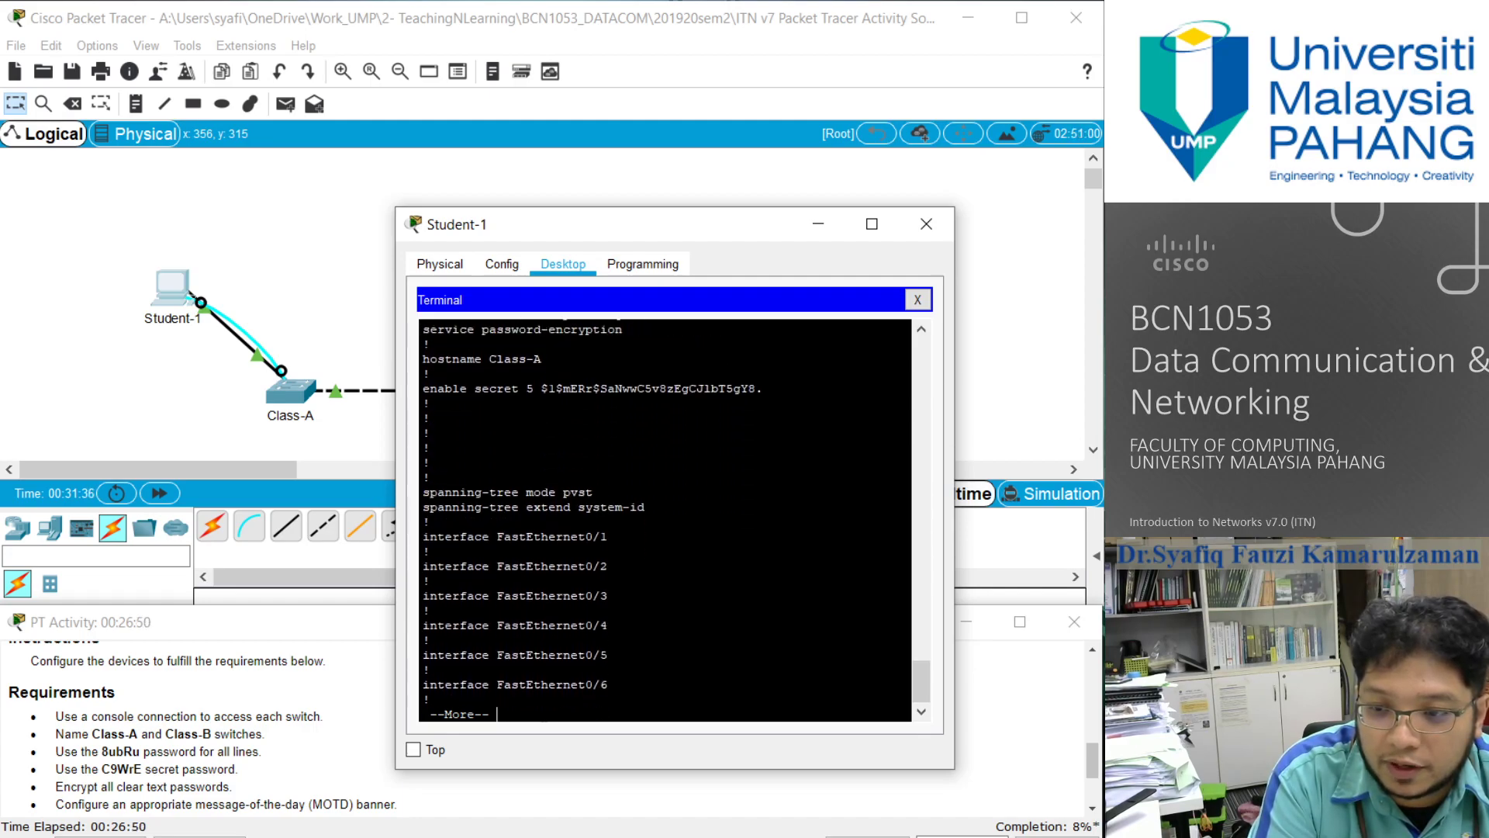
{"action": "key", "text": "Return"}
{"action": "key", "text": "Return"}
{"action": "key", "text": "Return"}
{"action": "key", "text": "Return"}
{"action": "key", "text": "Return"}
{"action": "key", "text": "Return"}
{"action": "key", "text": "Return"}
{"action": "key", "text": "Return"}
{"action": "key", "text": "Return"}
{"action": "key", "text": "Return"}
{"action": "key", "text": "Return"}
{"action": "key", "text": "Return"}
{"action": "key", "text": "Return"}
{"action": "key", "text": "Return"}
{"action": "key", "text": "Return"}
{"action": "key", "text": "Return"}
{"action": "key", "text": "Return"}
{"action": "key", "text": "Return"}
{"action": "key", "text": "Return"}
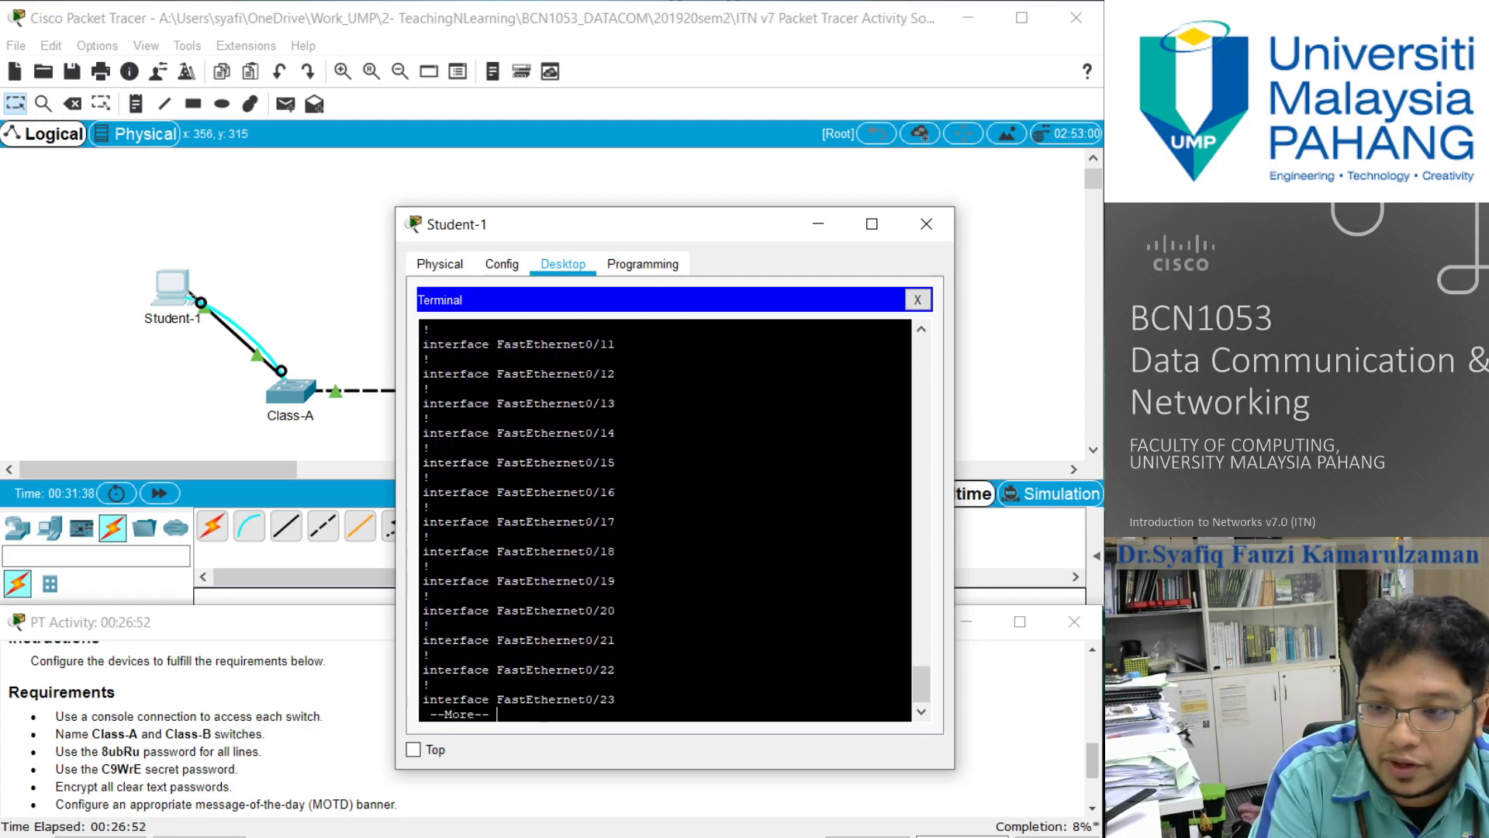
{"action": "key", "text": "Return"}
{"action": "key", "text": "Return"}
{"action": "key", "text": "Return"}
{"action": "key", "text": "Return"}
{"action": "key", "text": "Return"}
{"action": "key", "text": "Return"}
{"action": "key", "text": "Return"}
{"action": "key", "text": "Return"}
{"action": "key", "text": "Return"}
{"action": "key", "text": "Return"}
{"action": "key", "text": "Return"}
{"action": "key", "text": "Return"}
{"action": "key", "text": "Return"}
{"action": "key", "text": "Return"}
{"action": "key", "text": "Return"}
{"action": "key", "text": "Return"}
{"action": "key", "text": "Return"}
{"action": "key", "text": "Return"}
{"action": "key", "text": "Return"}
{"action": "key", "text": "Return"}
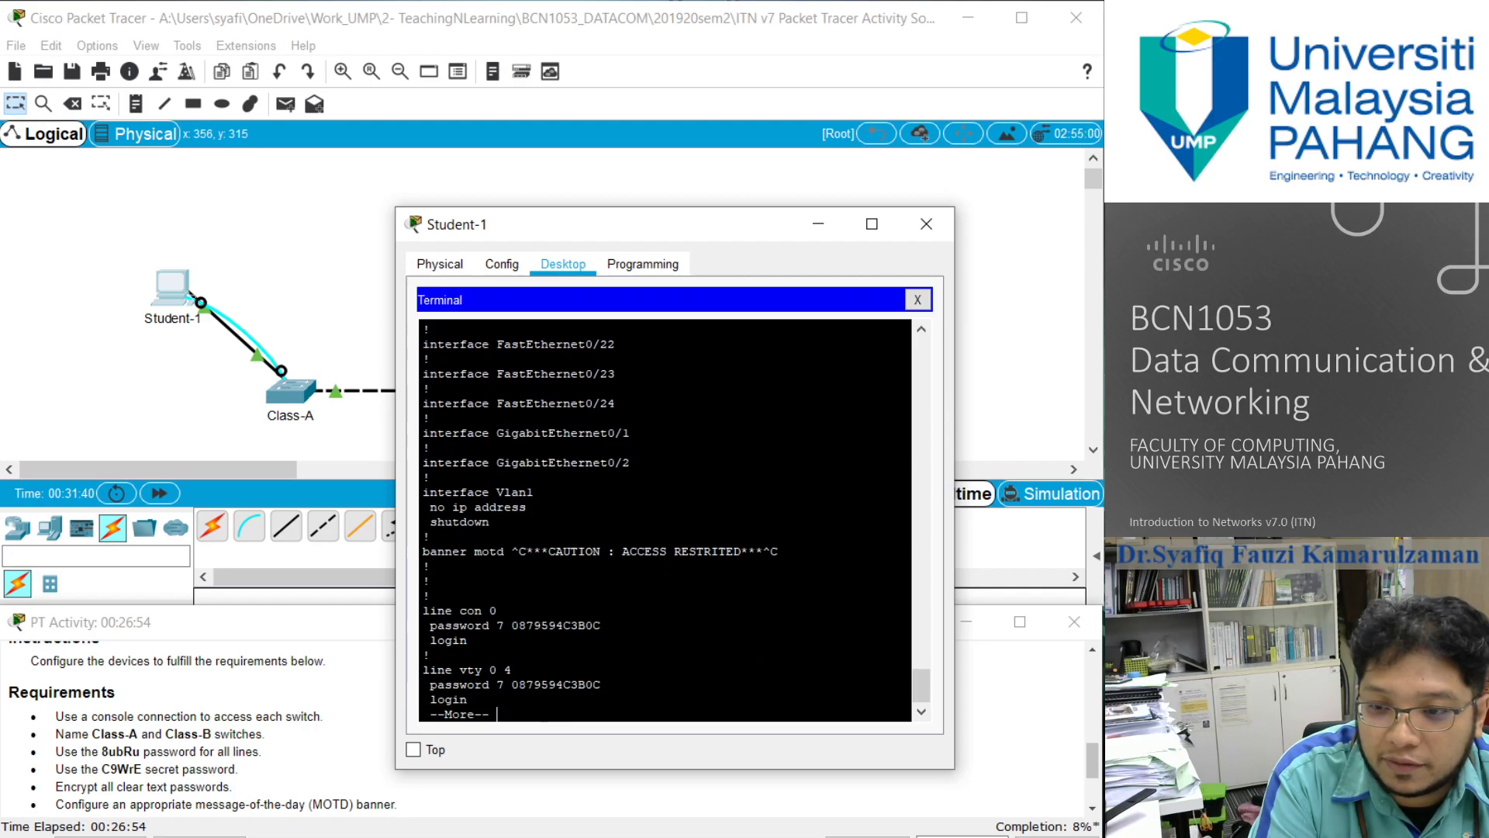
{"action": "key", "text": "Return"}
{"action": "key", "text": "Return"}
{"action": "key", "text": "Return"}
{"action": "key", "text": "Return"}
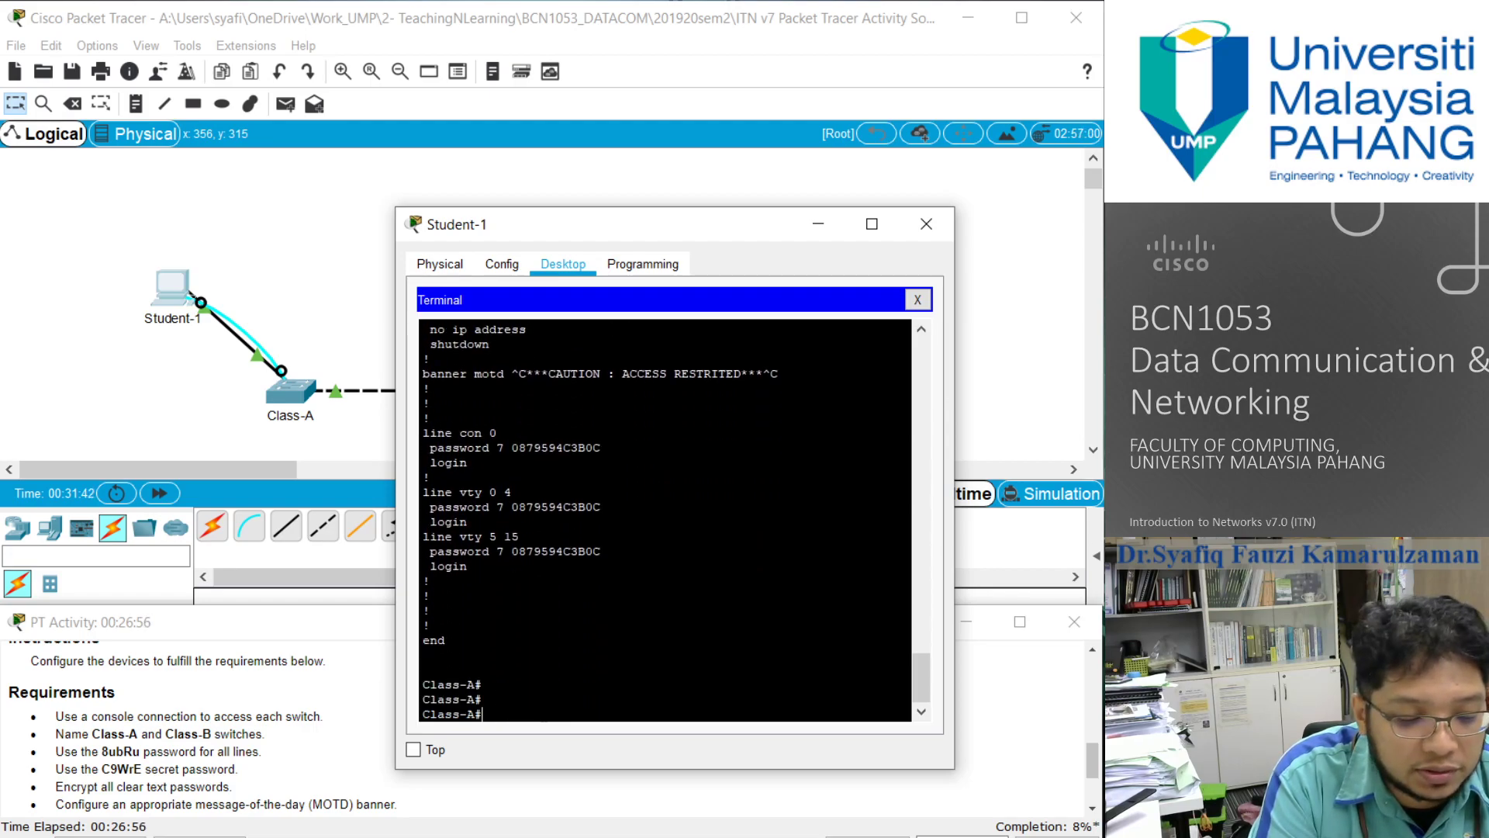
- Save Class-A's running configuration to the startup configuration, accepting the default destination filename
{"action": "type", "text": "c"}
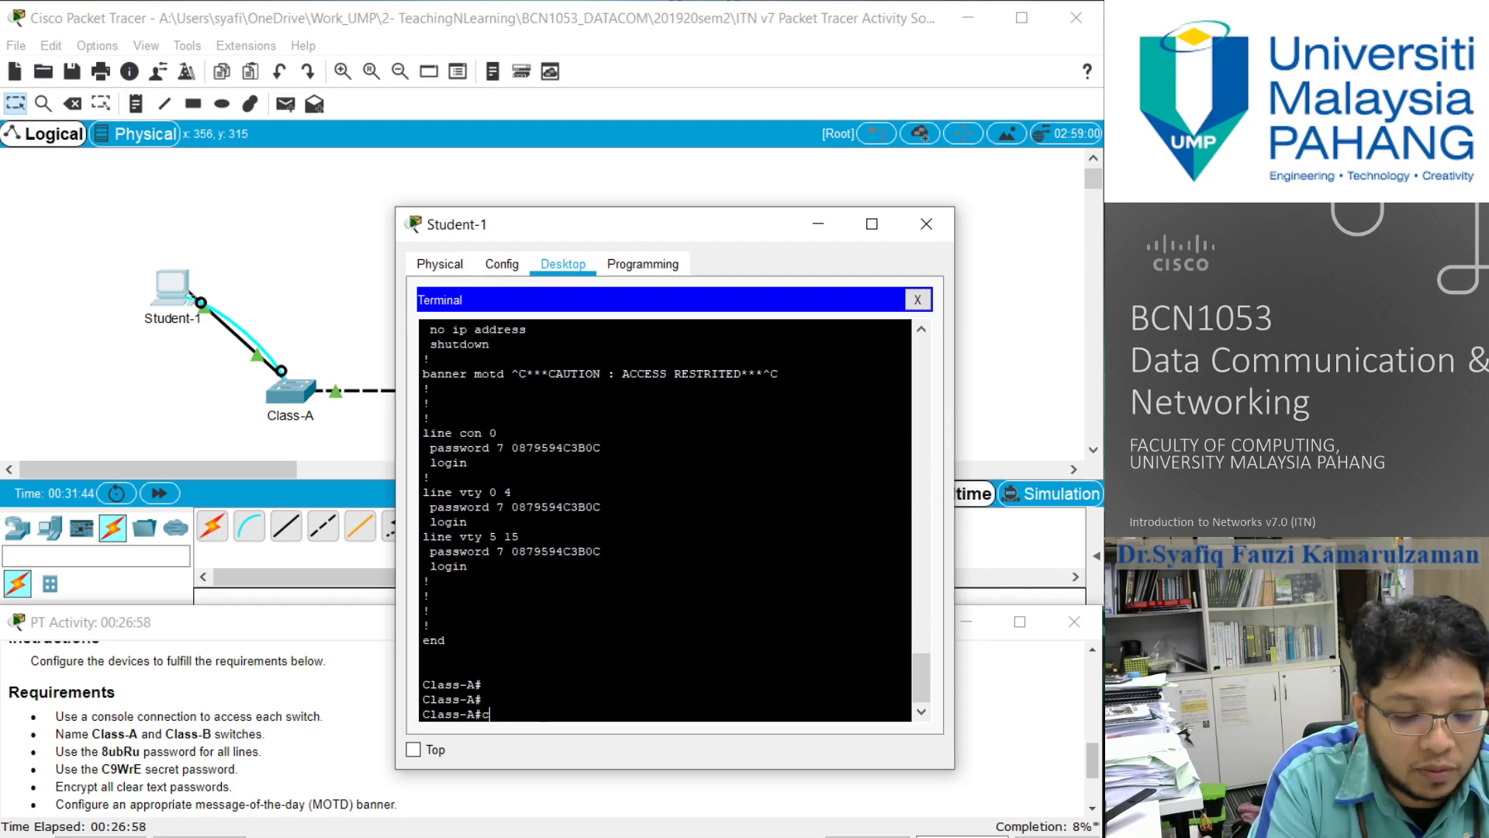
{"action": "type", "text": "opy running-config startup-config"}
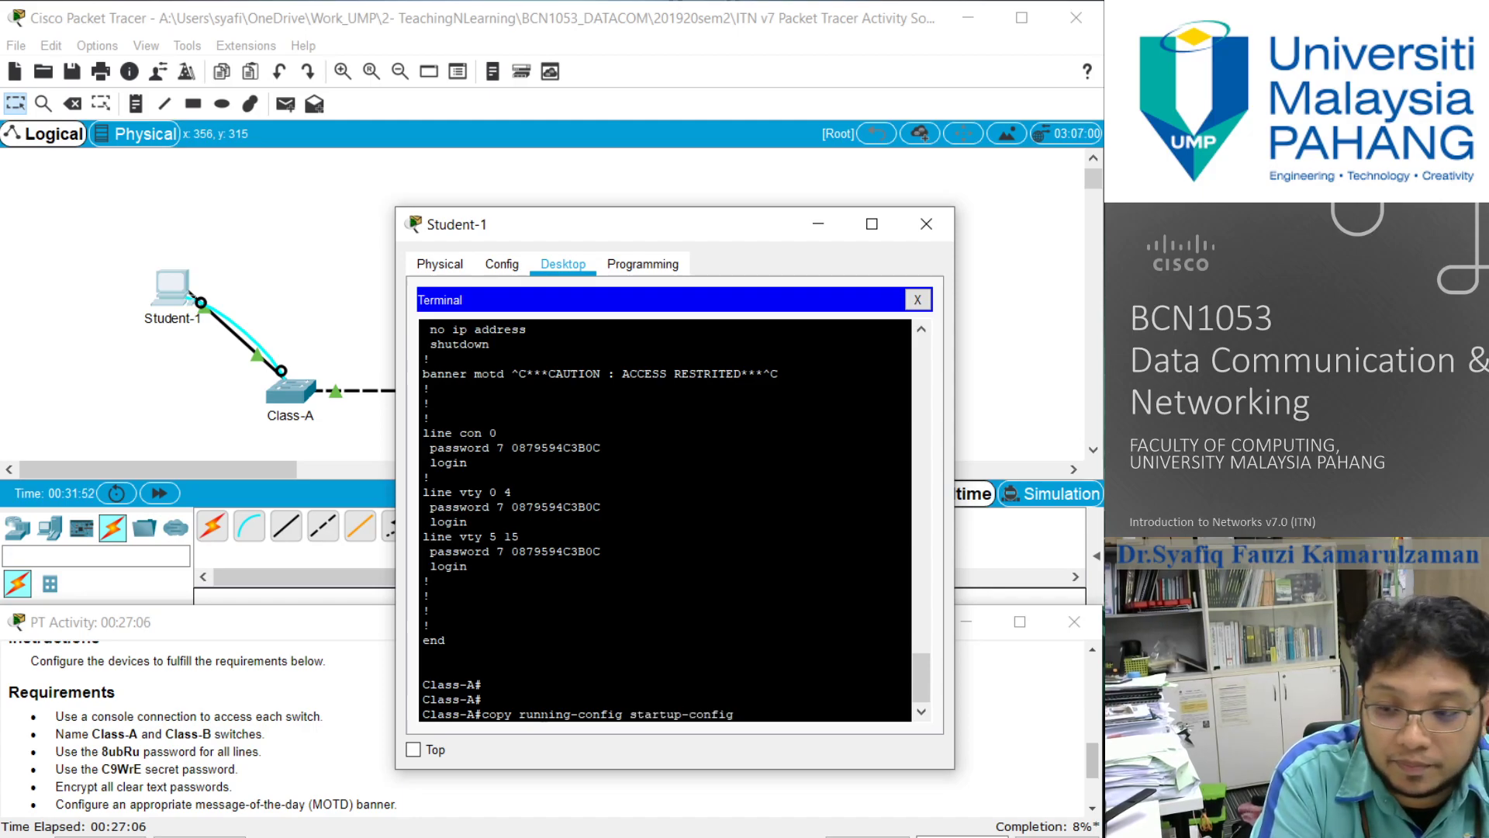
{"action": "key", "text": "Return"}
{"action": "key", "text": "Return"}
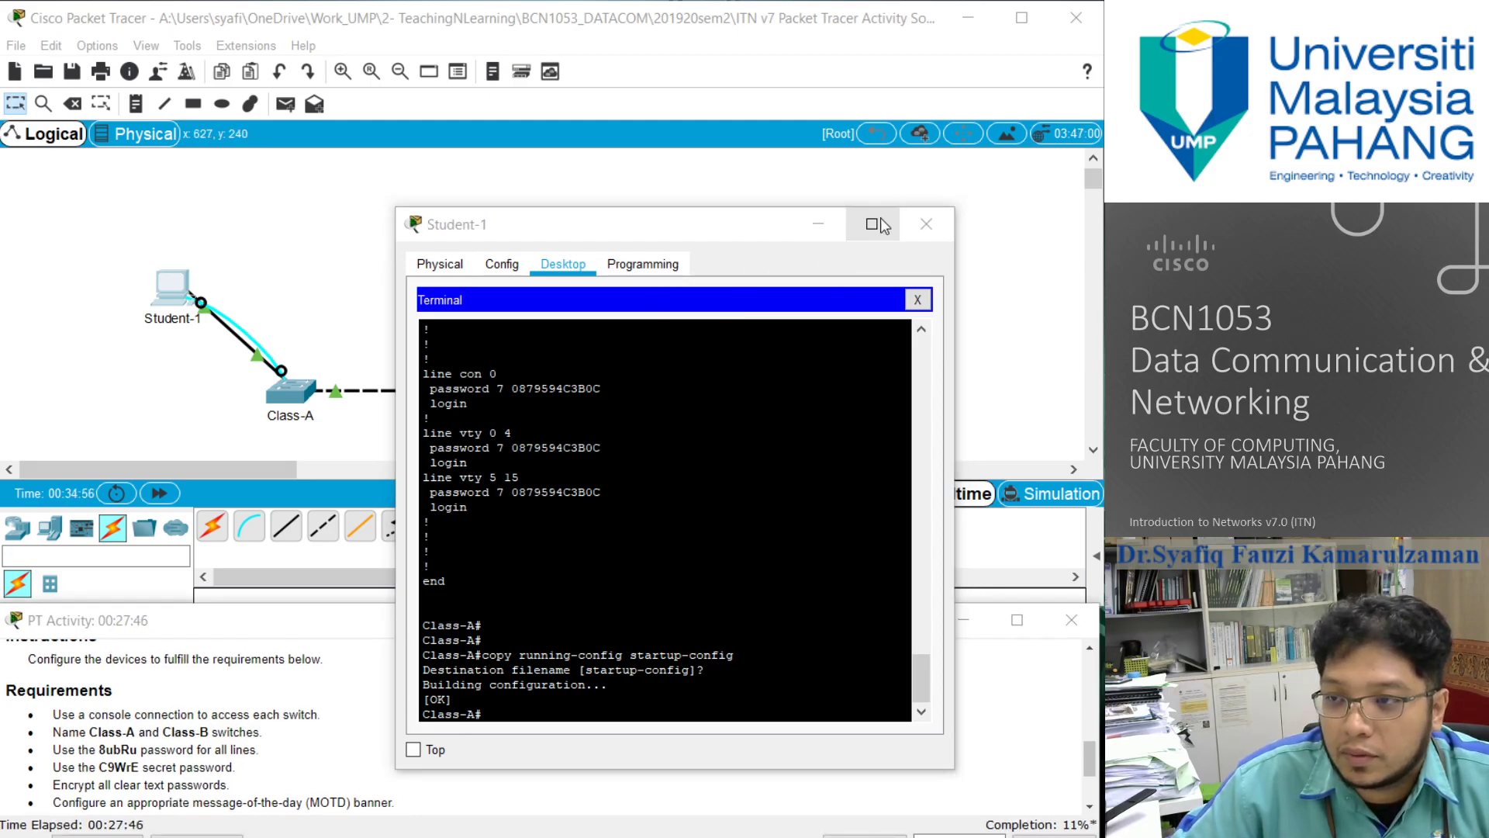
- Close the Student-1 window and start a console terminal session from Student-2 with the default 9600 bps port settings
{"action": "left_click", "coordinate": [926, 223]}
{"action": "left_click", "coordinate": [557, 290]}
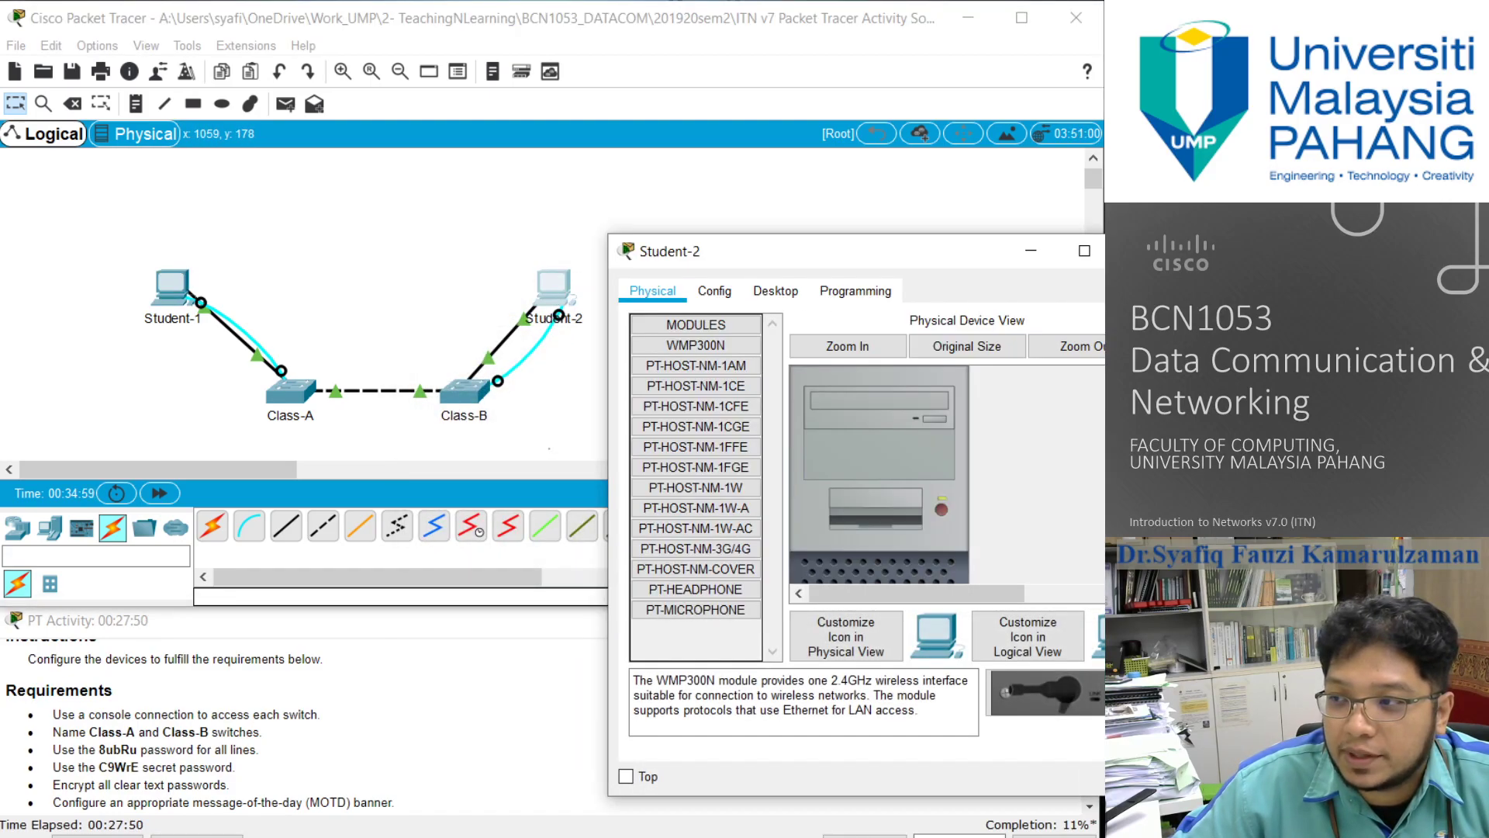
{"action": "left_click_drag", "start_coordinate": [962, 253], "coordinate": [688, 239]}
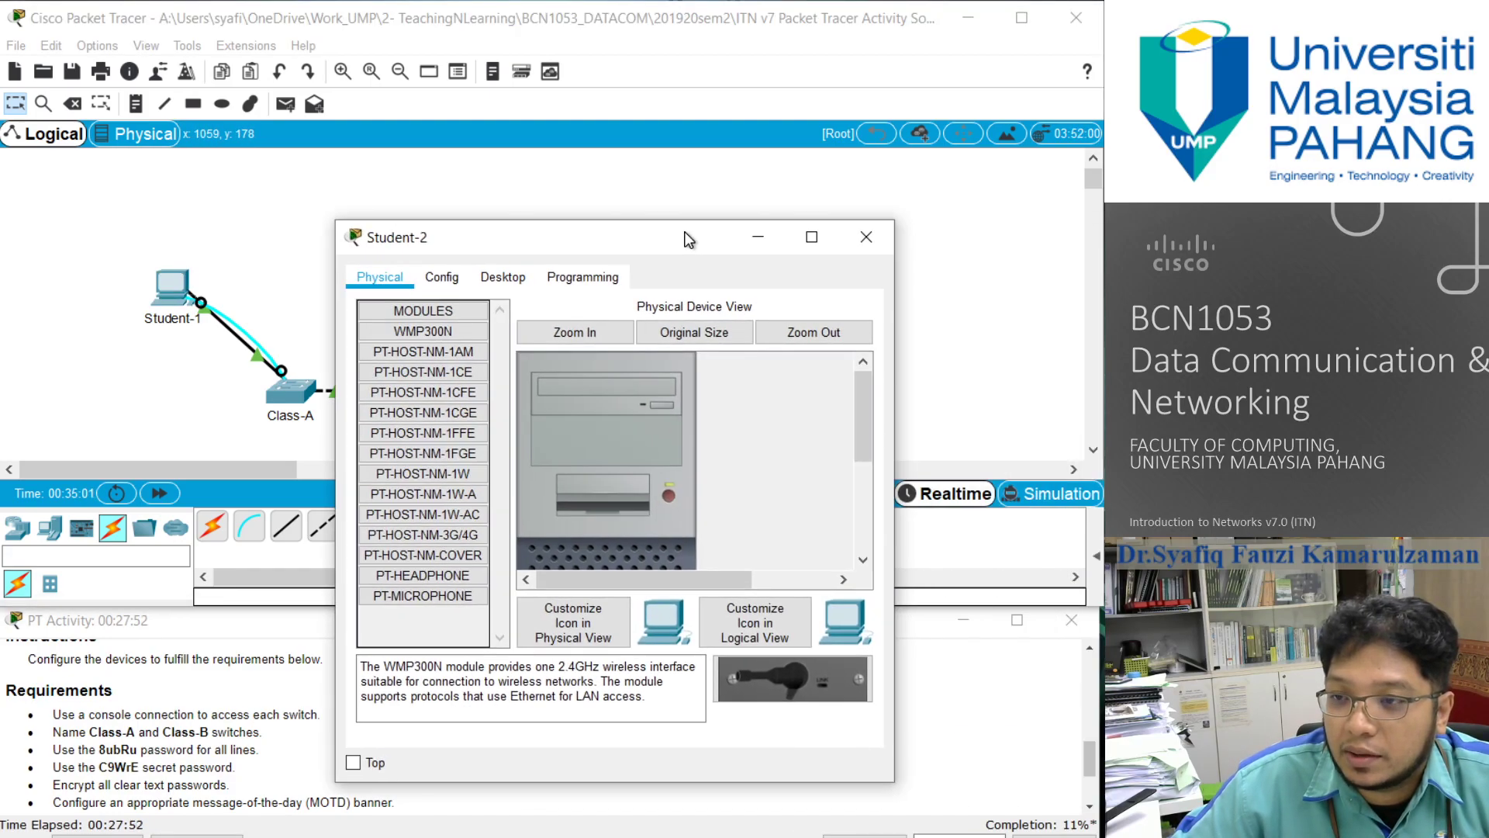
{"action": "left_click", "coordinate": [501, 277]}
{"action": "left_click", "coordinate": [616, 344]}
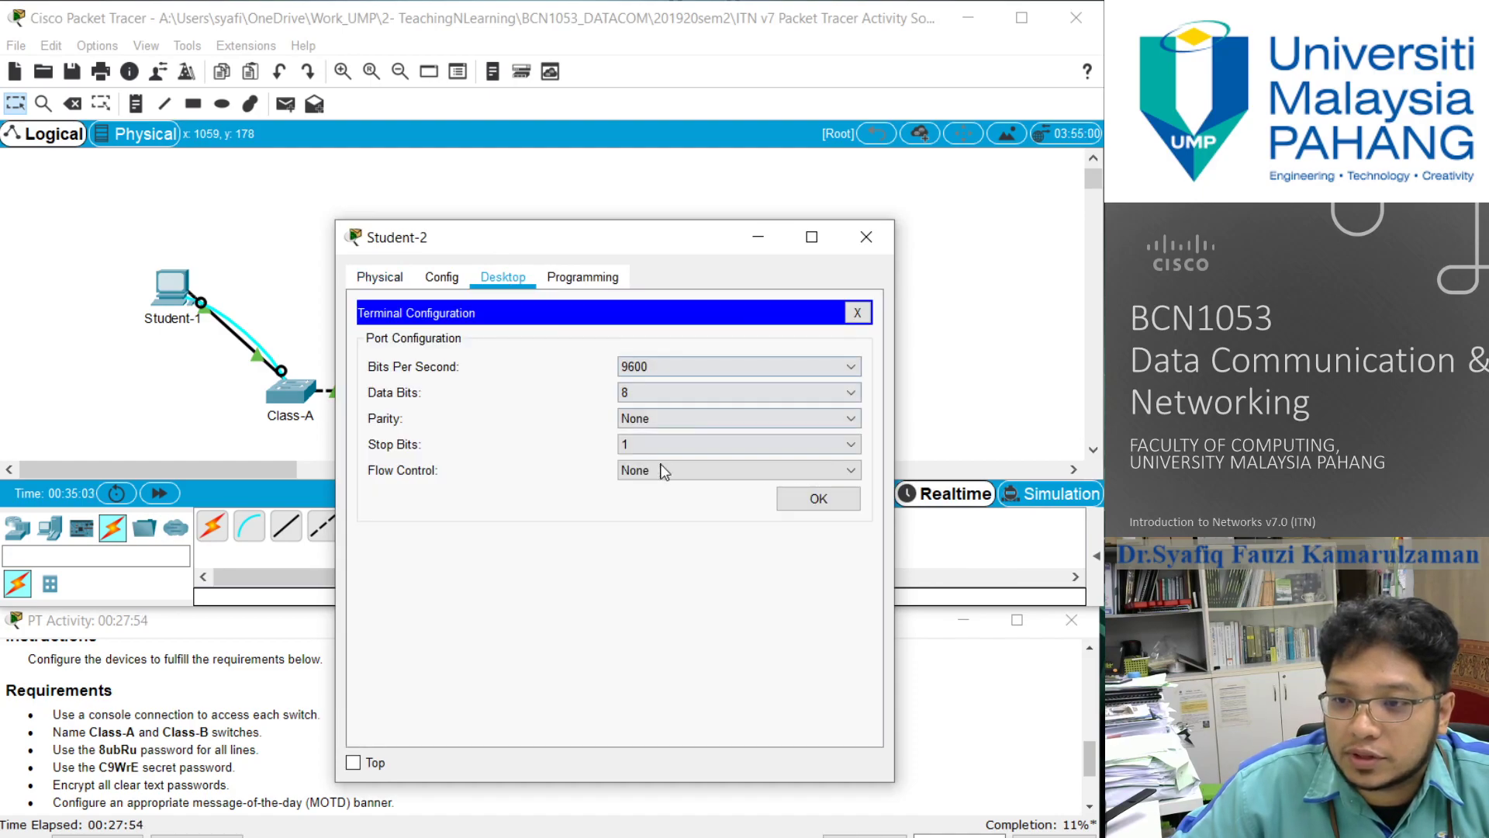
{"action": "left_click", "coordinate": [831, 503]}
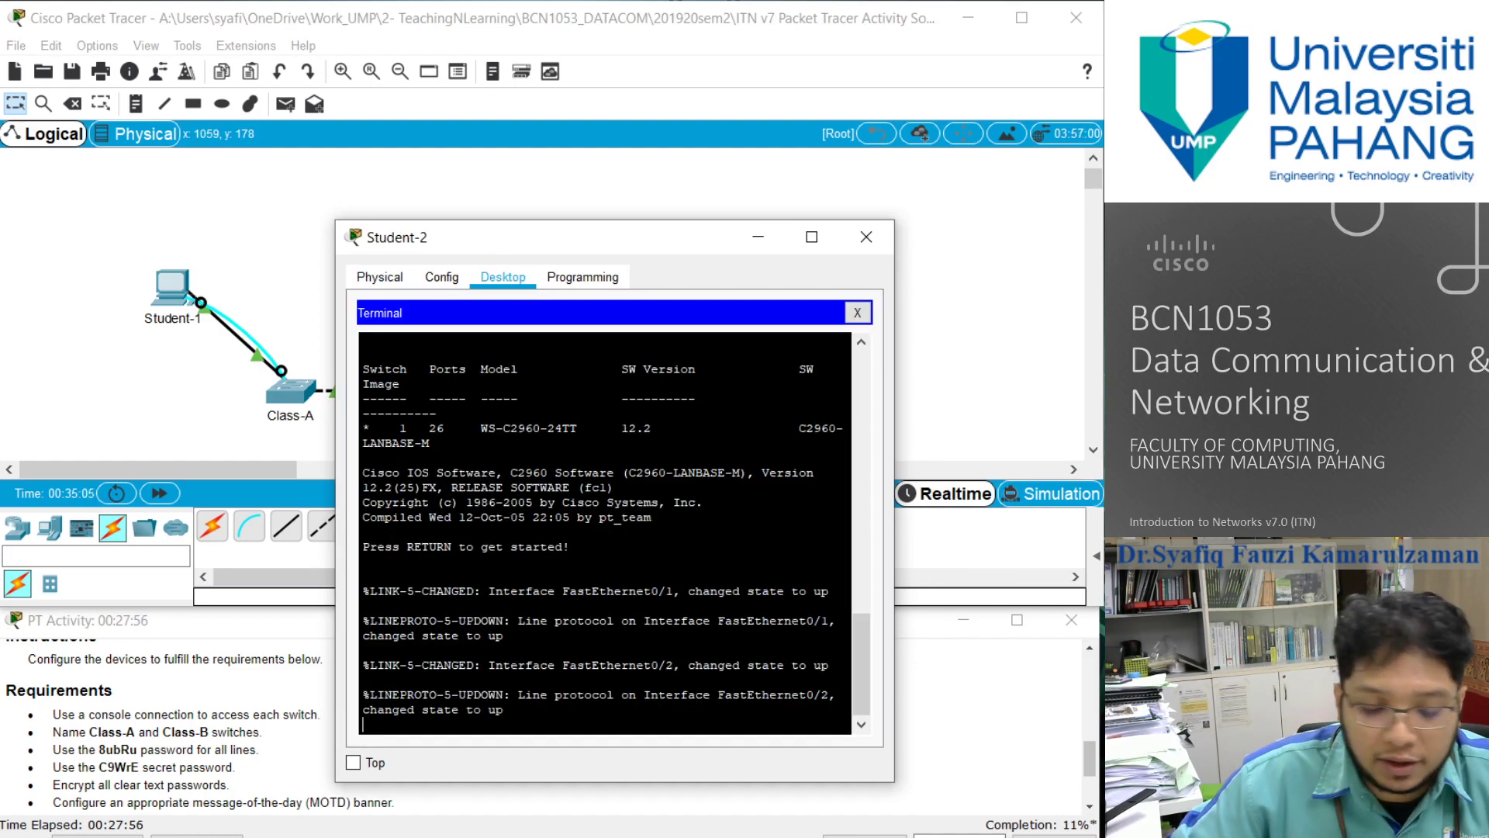
{"action": "key", "text": "Return"}
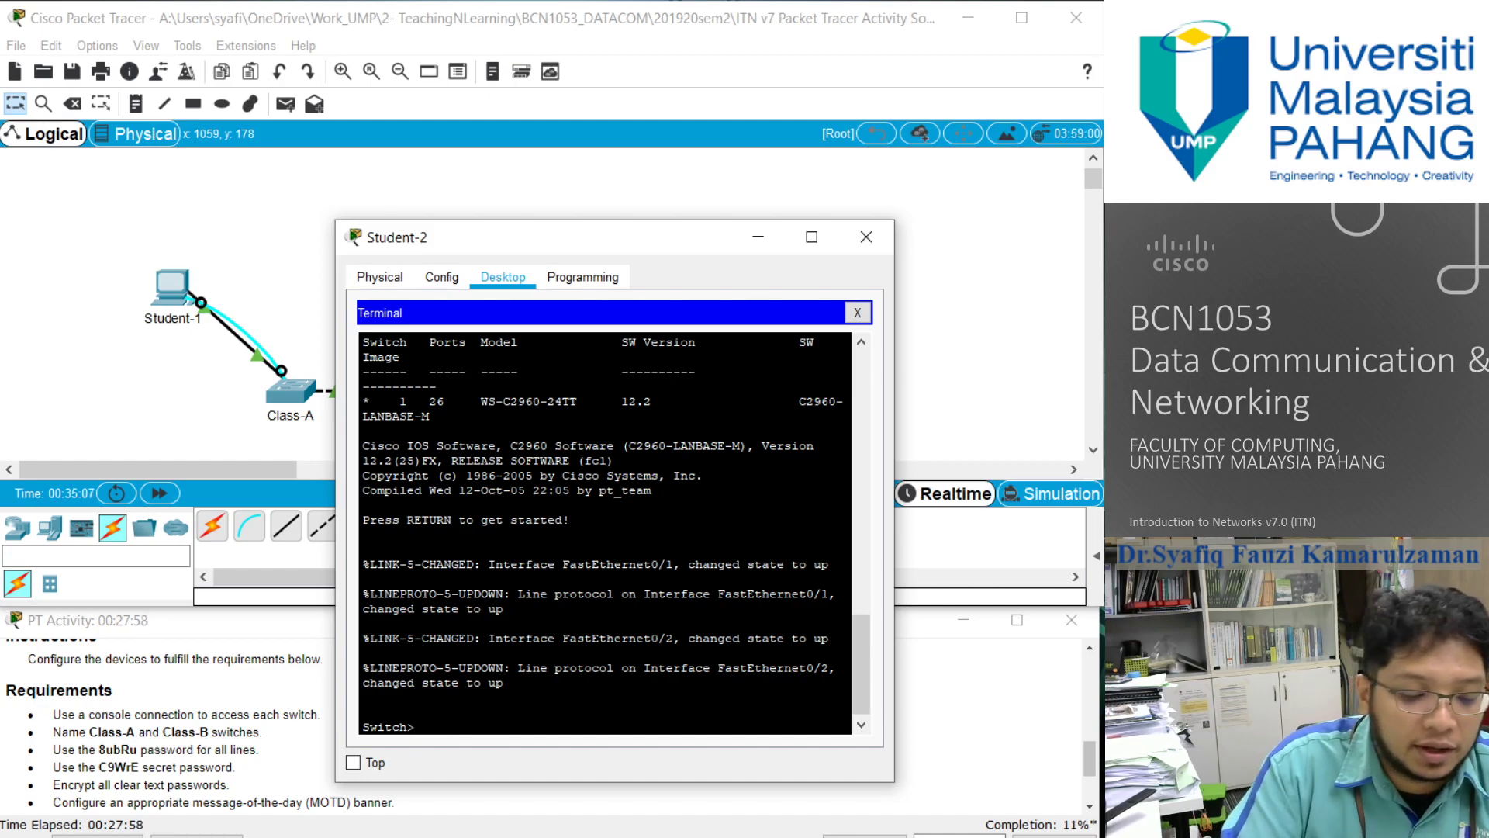
- Set the switch's hostname to Class-B in global configuration mode, and return to privileged EXEC mode
{"action": "type", "text": "enable"}
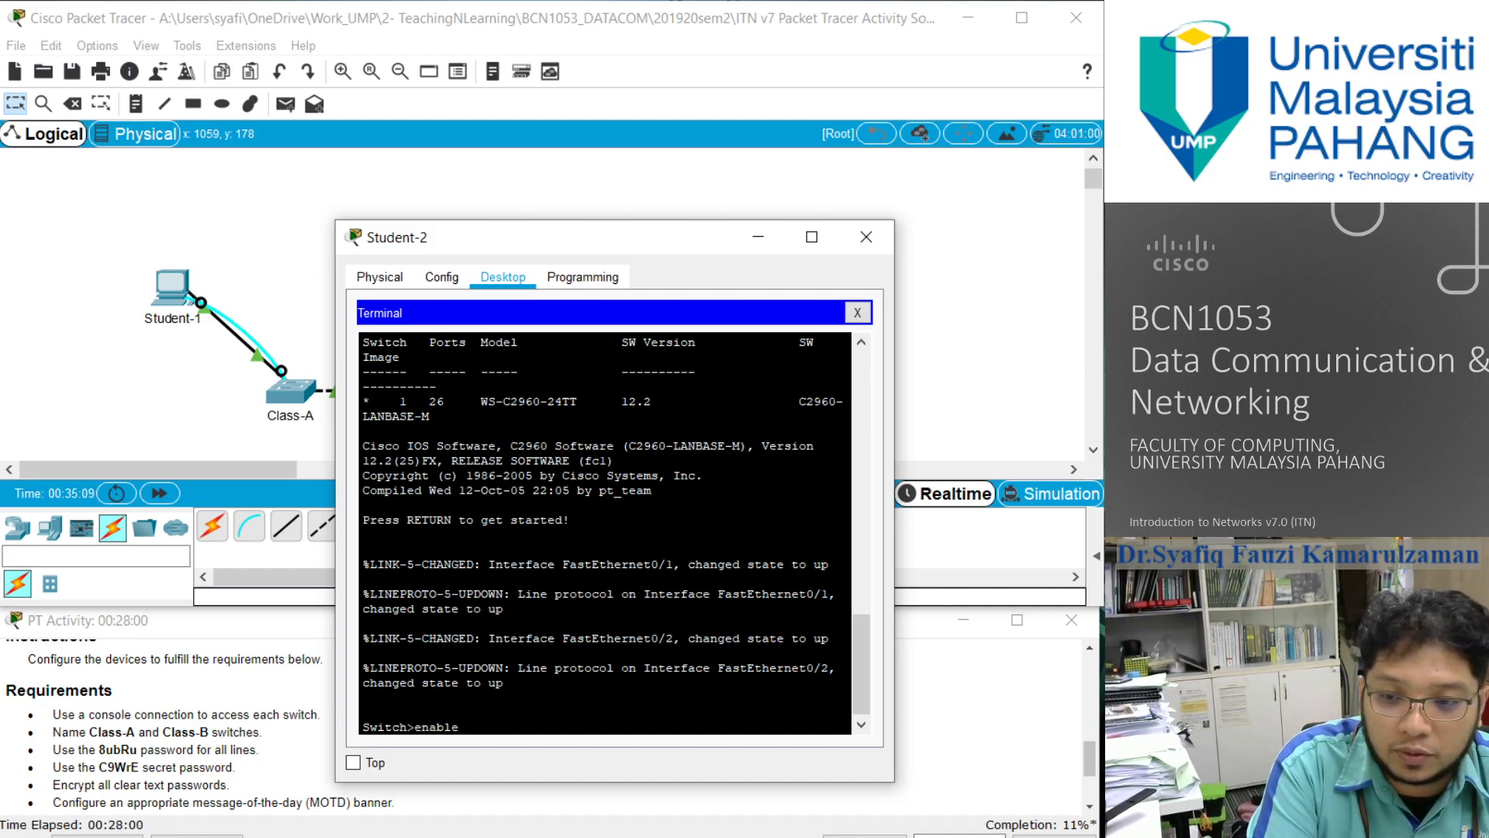
{"action": "key", "text": "Return"}
{"action": "type", "text": "config"}
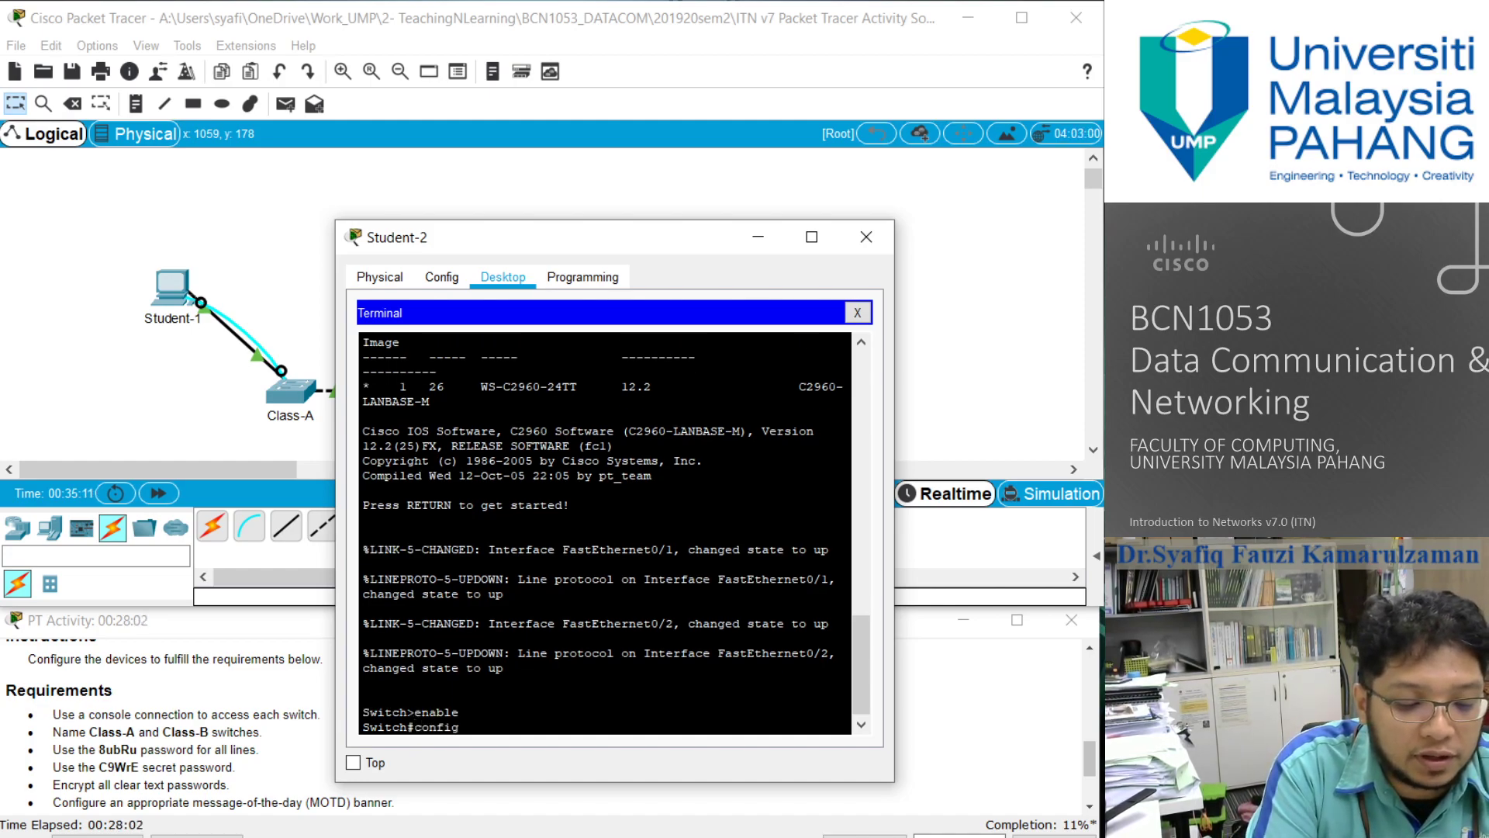
{"action": "type", "text": "ure terminal"}
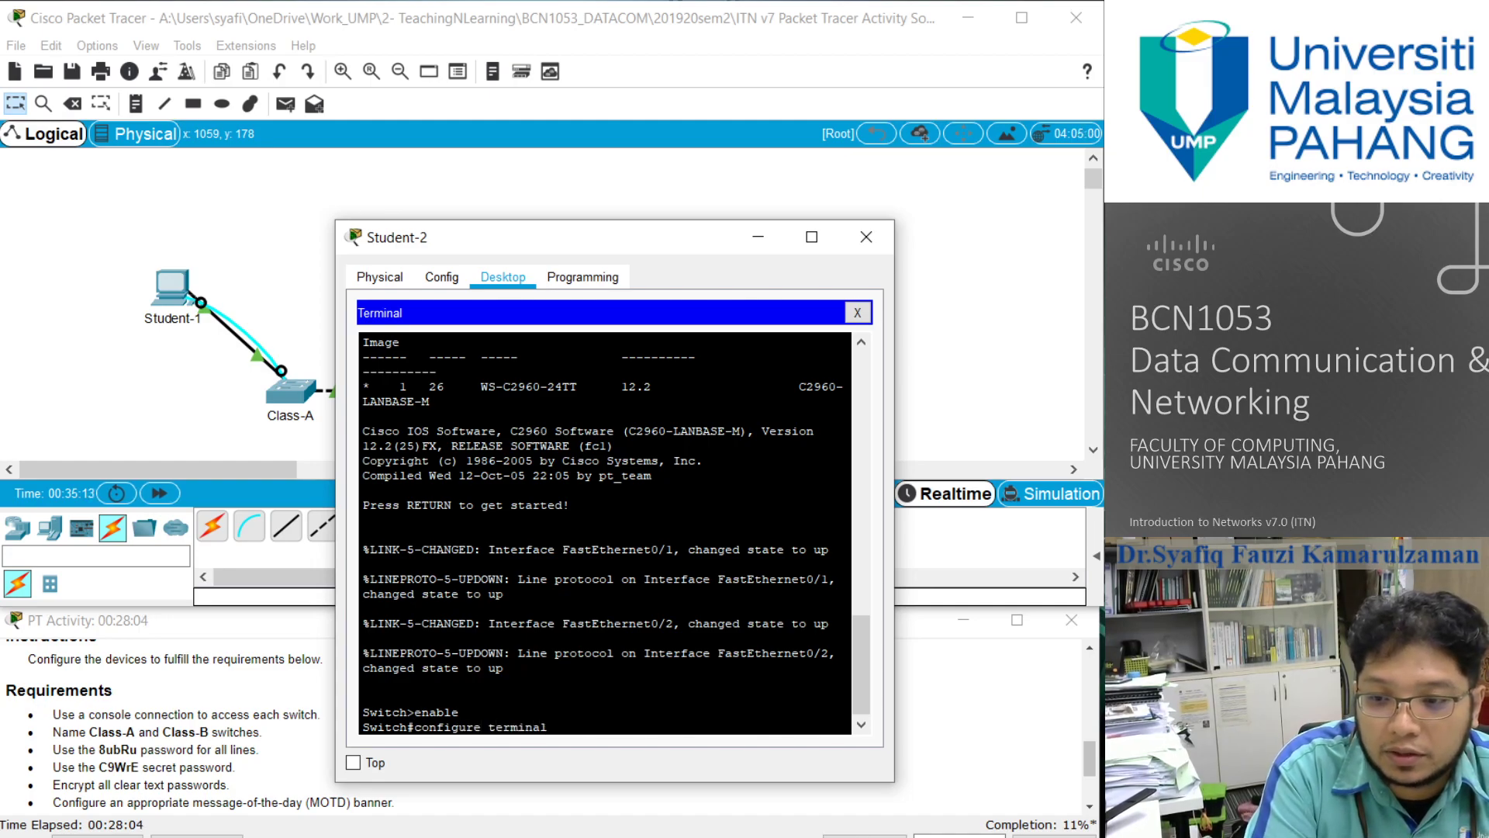
{"action": "key", "text": "Return"}
{"action": "type", "text": "host"}
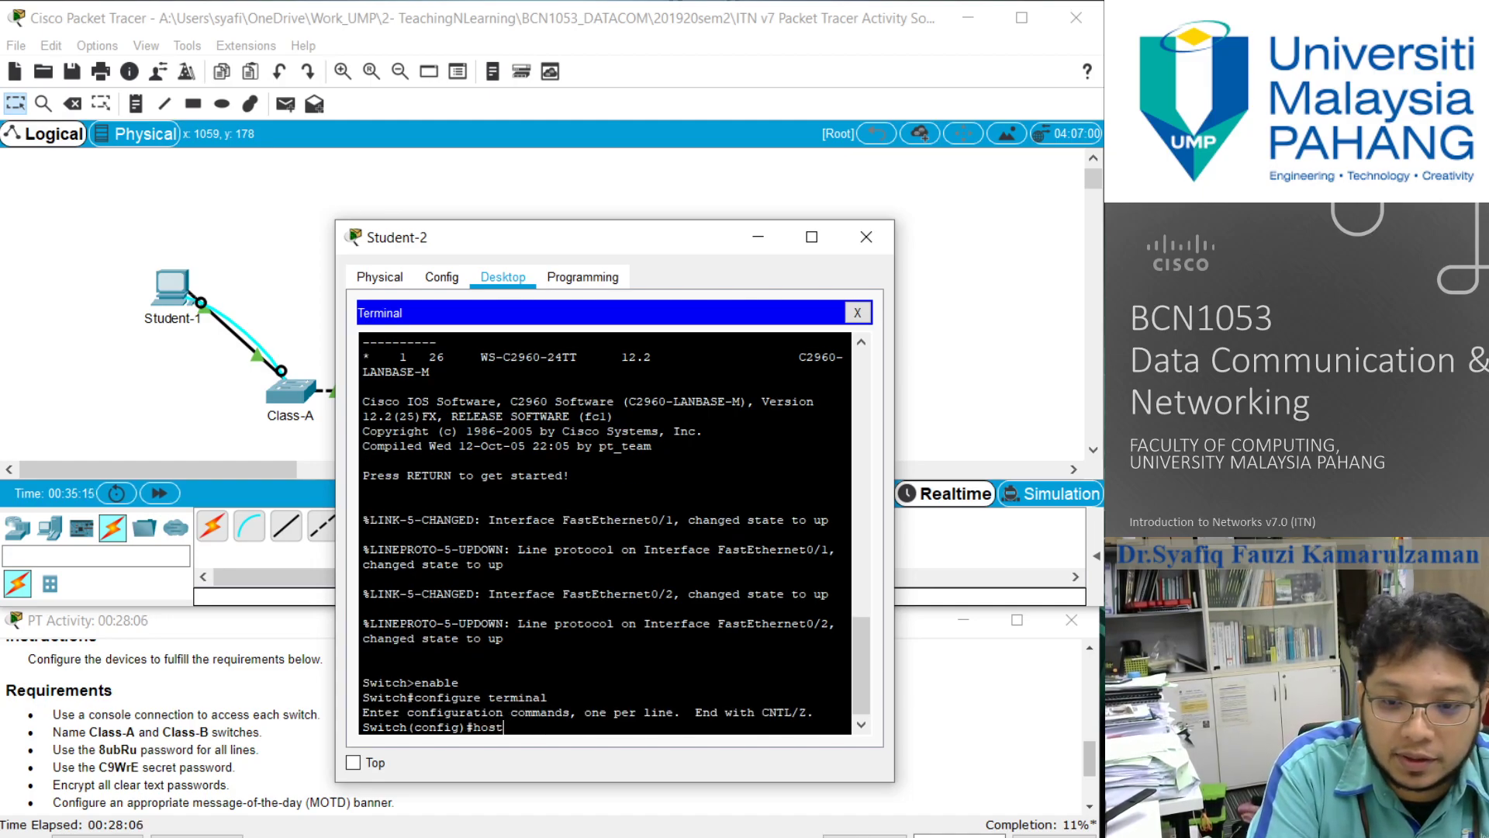
{"action": "type", "text": "name Class-B"}
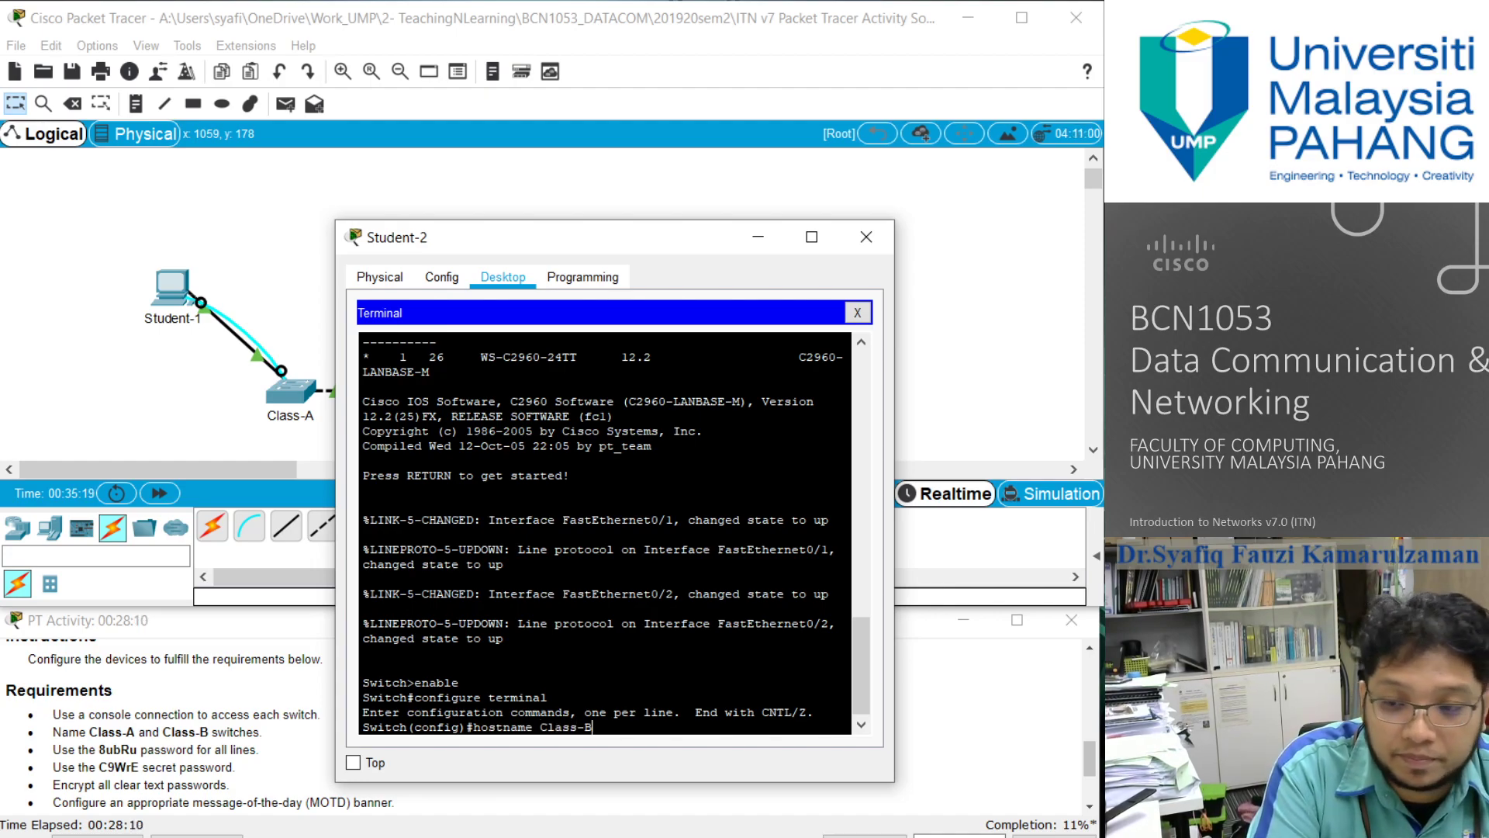
{"action": "key", "text": "Return"}
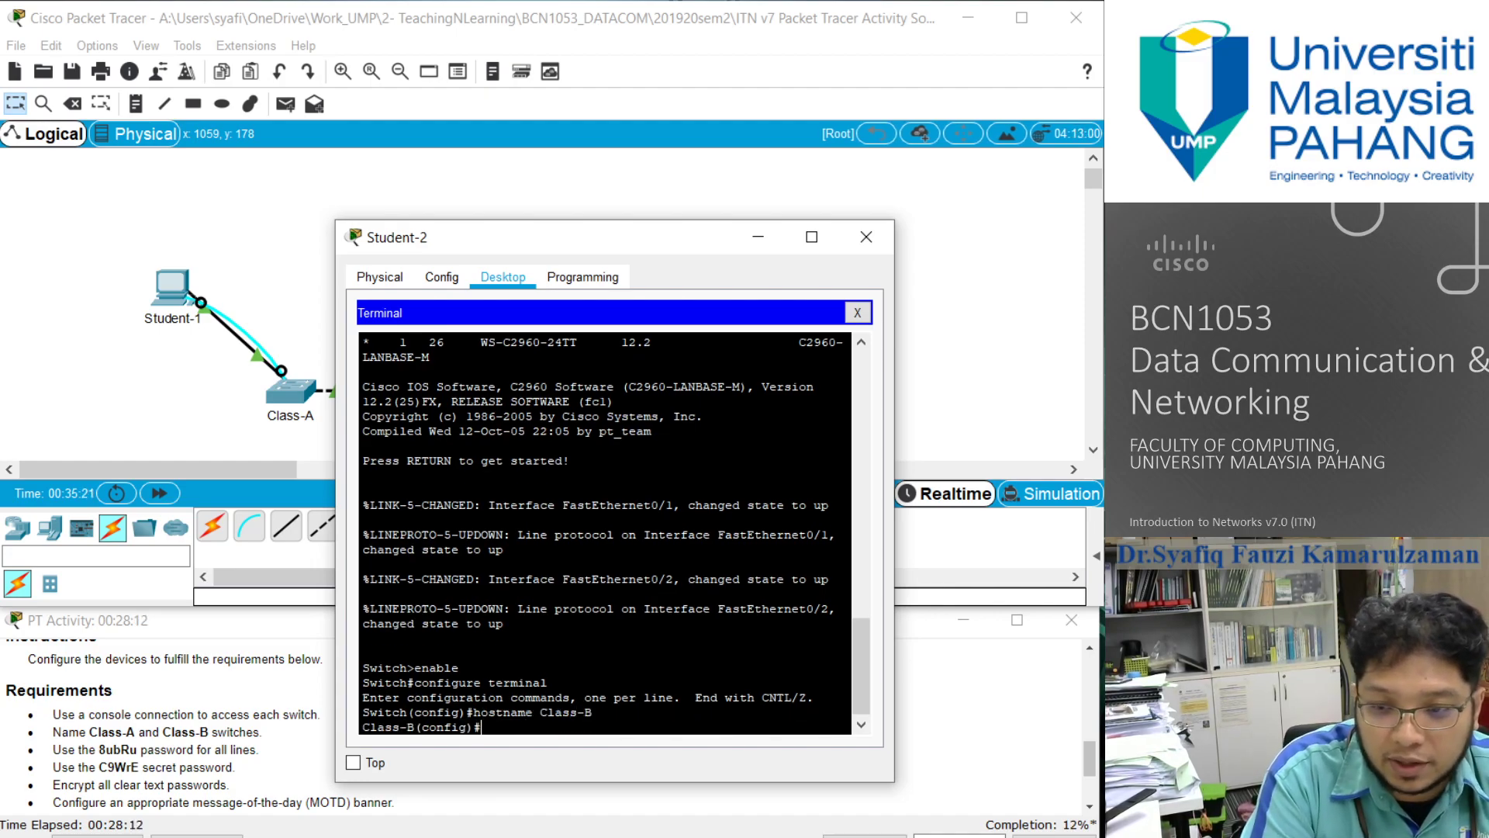
{"action": "type", "text": "exit"}
{"action": "key", "text": "Return"}
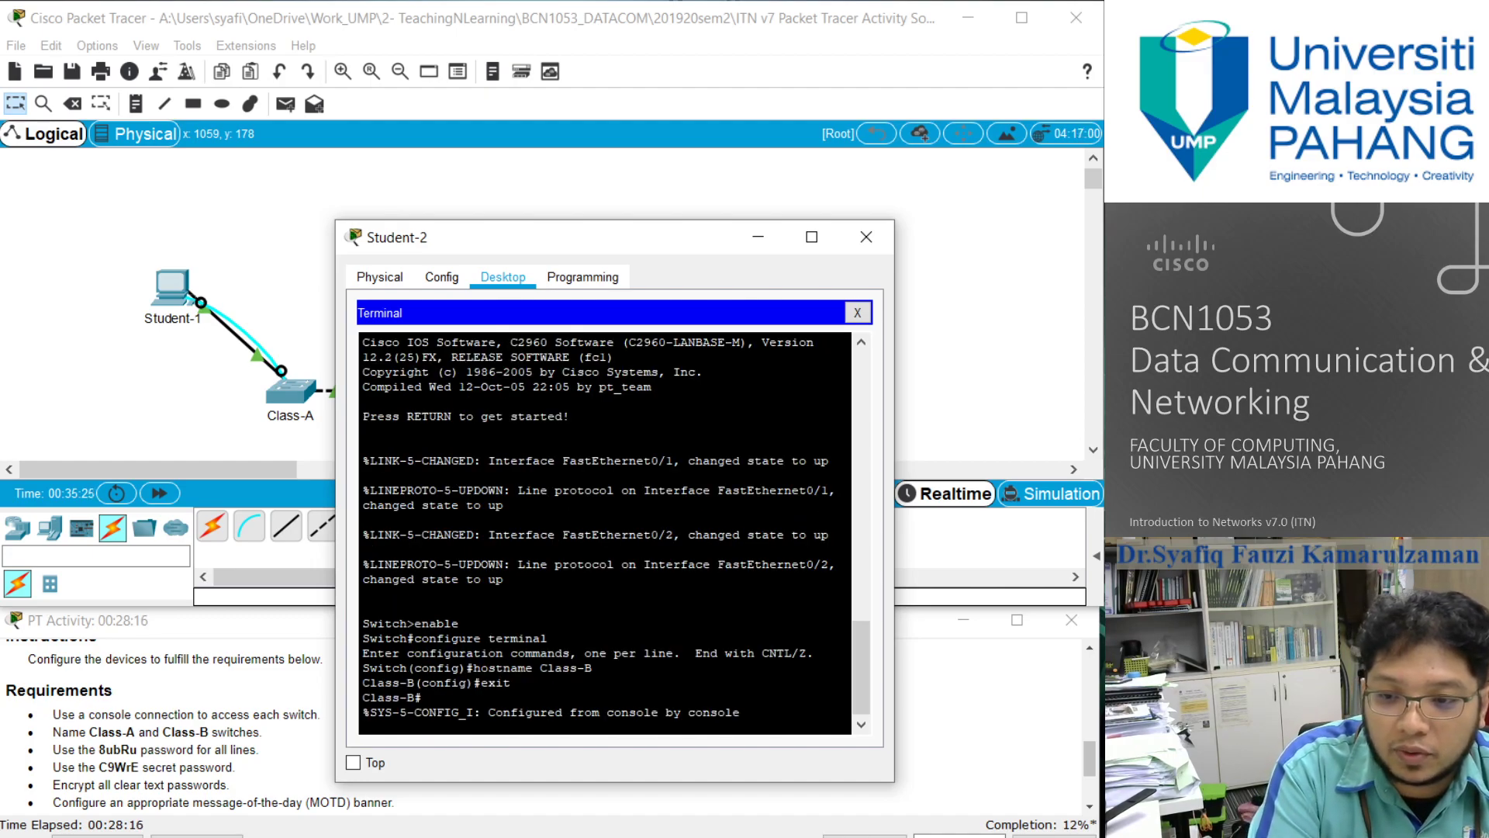
{"action": "key", "text": "Return"}
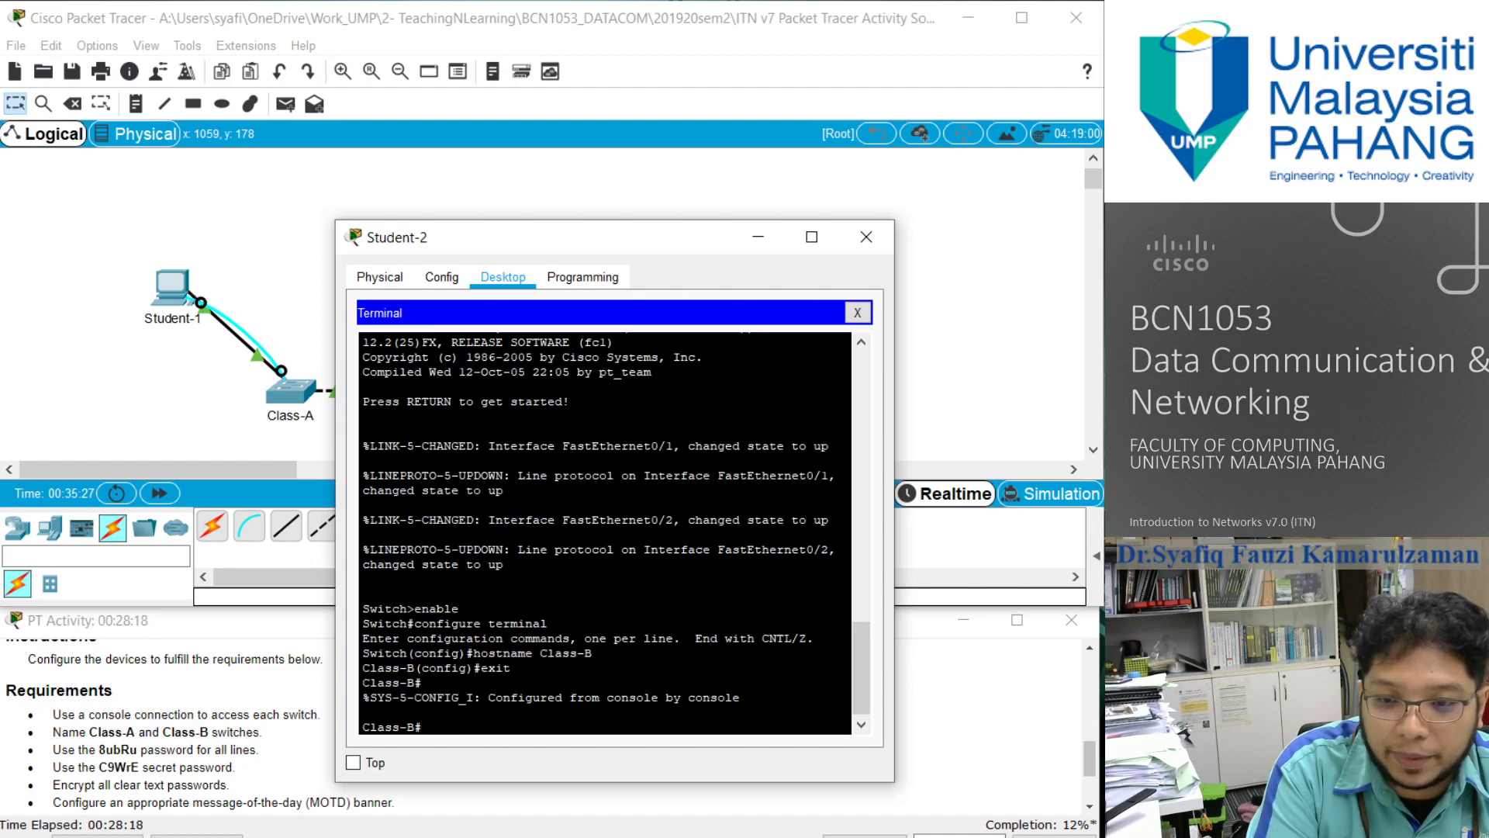
- Configure line console 0 on Class-B with the required line password and enable login
{"action": "type", "text": "c"}
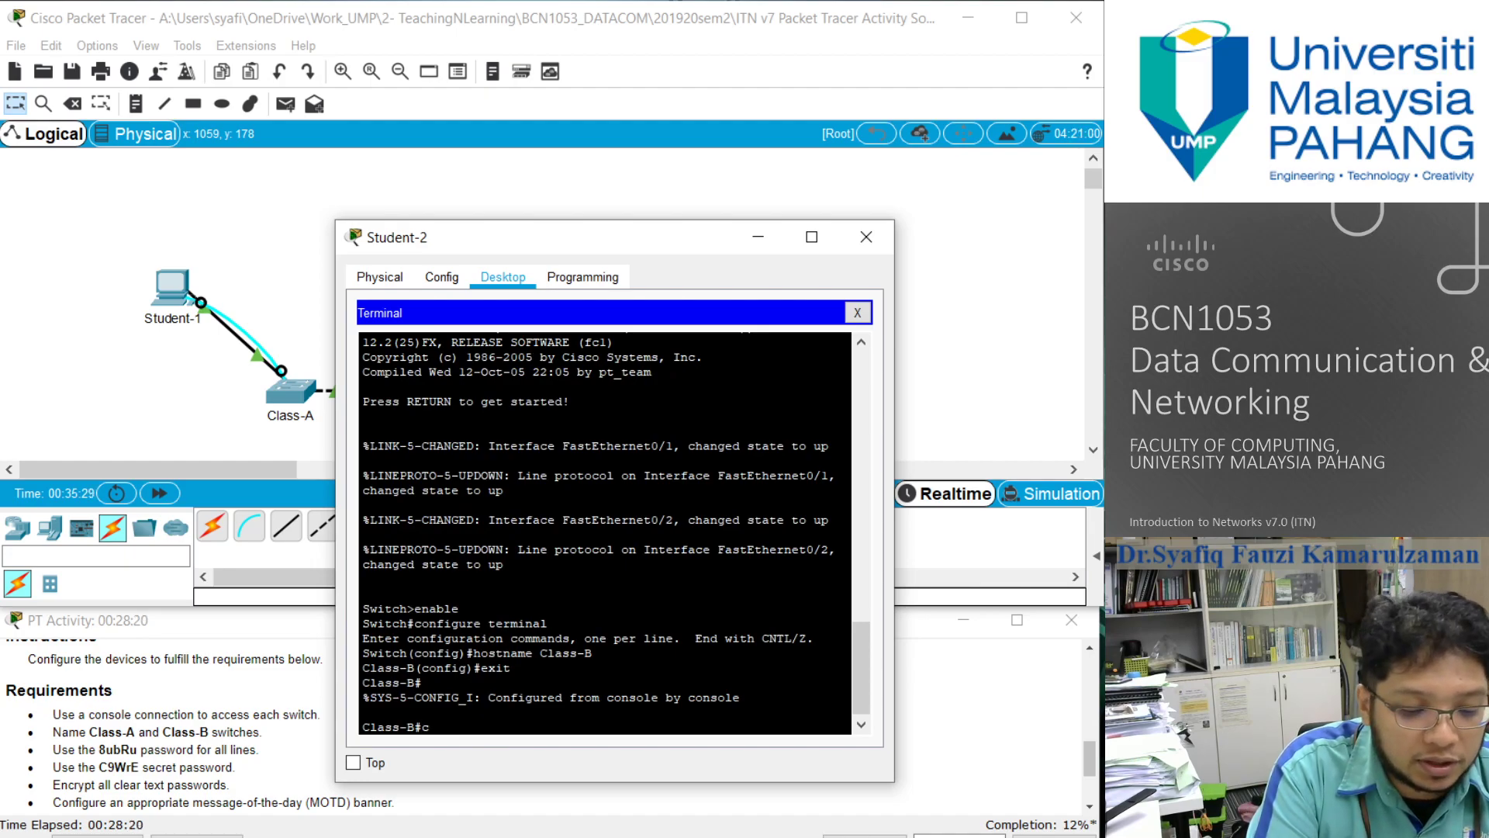
{"action": "type", "text": "onfigure terminal"}
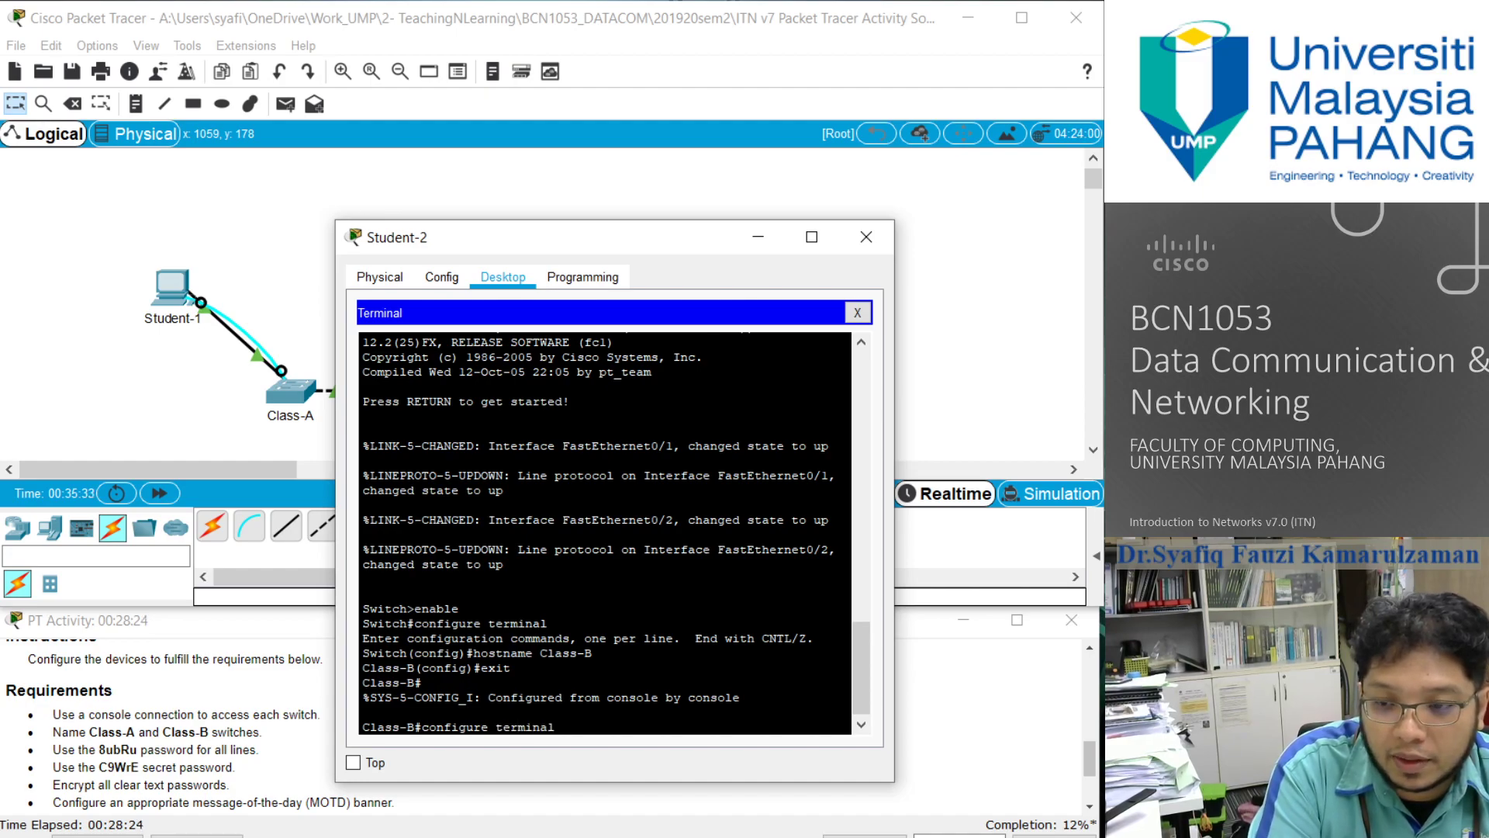
{"action": "key", "text": "Return"}
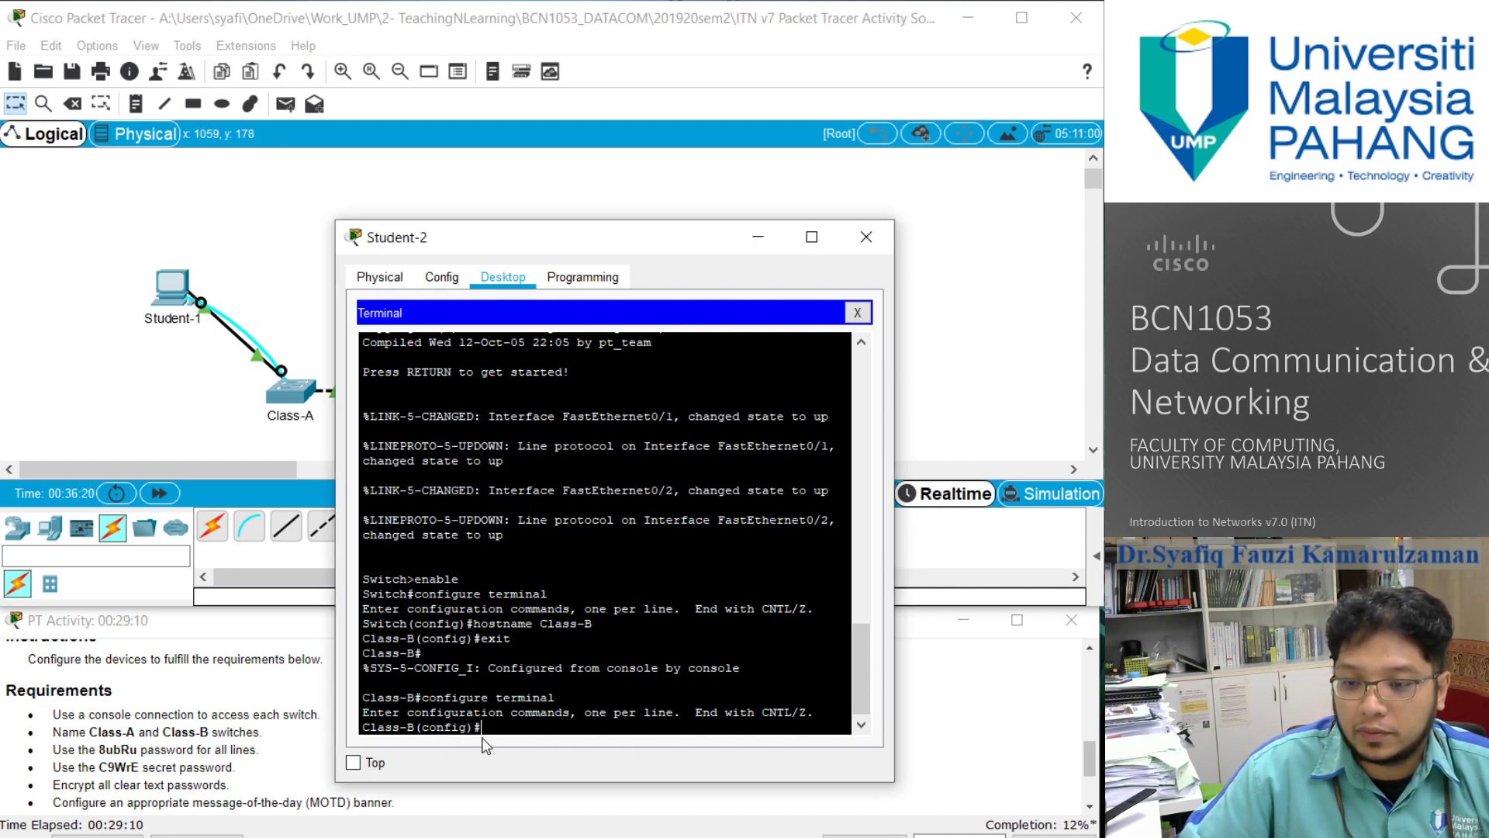
{"action": "type", "text": "line console"}
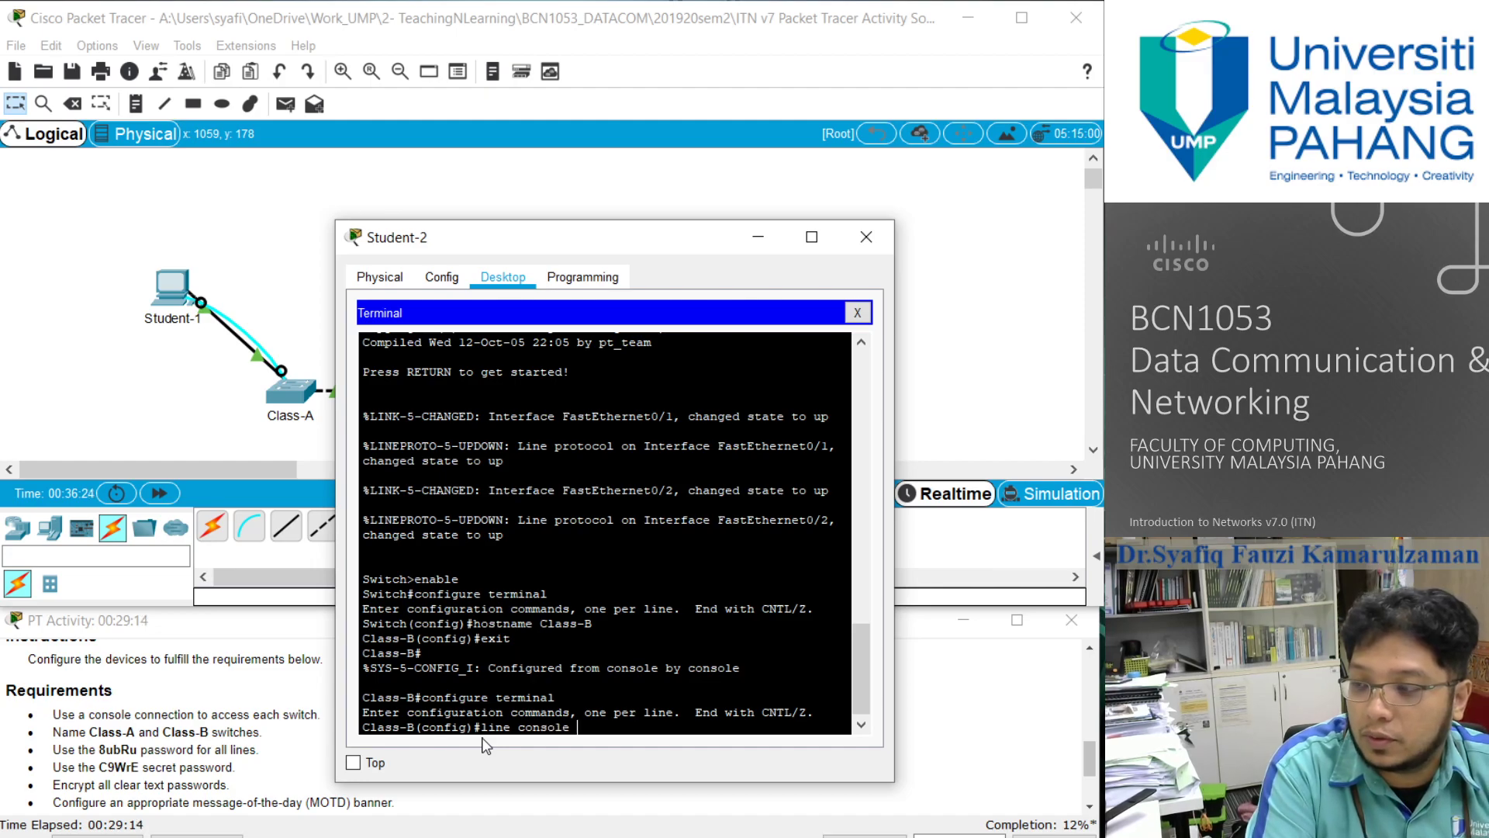
{"action": "type", "text": " 0"}
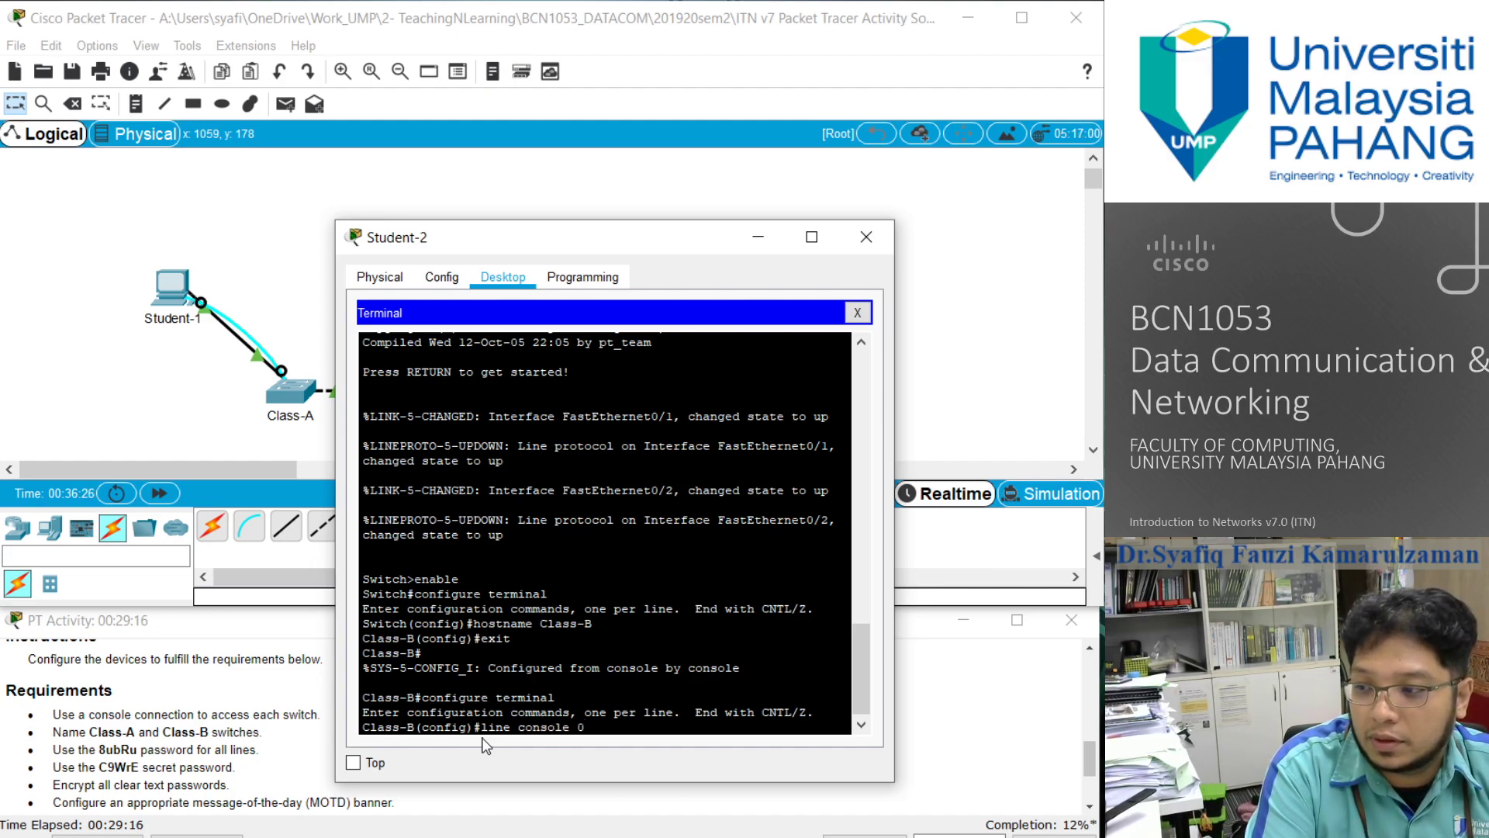
{"action": "key", "text": "Return"}
{"action": "type", "text": "passw"}
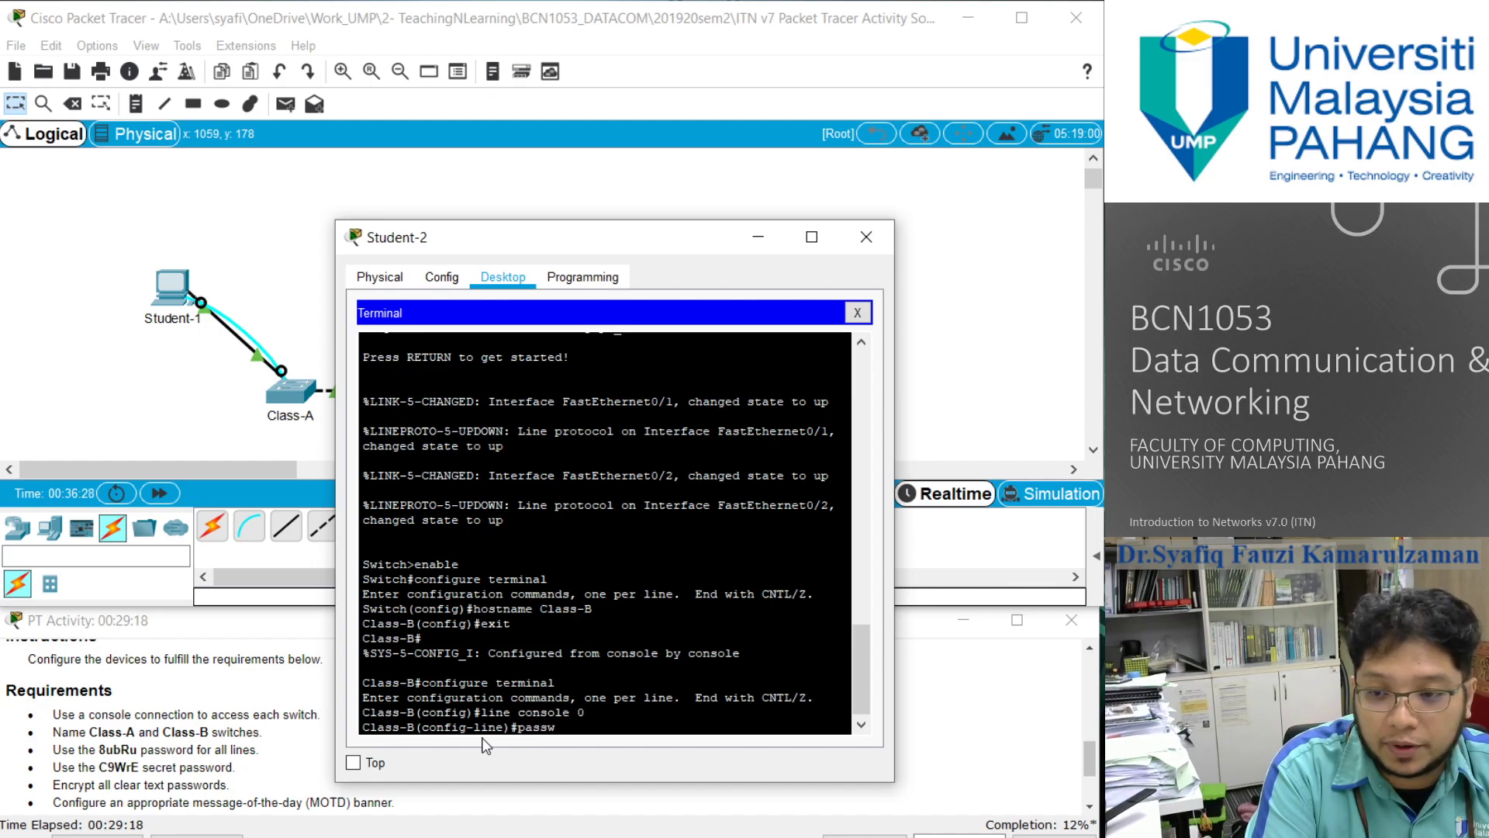
{"action": "type", "text": "ord 8ubR"}
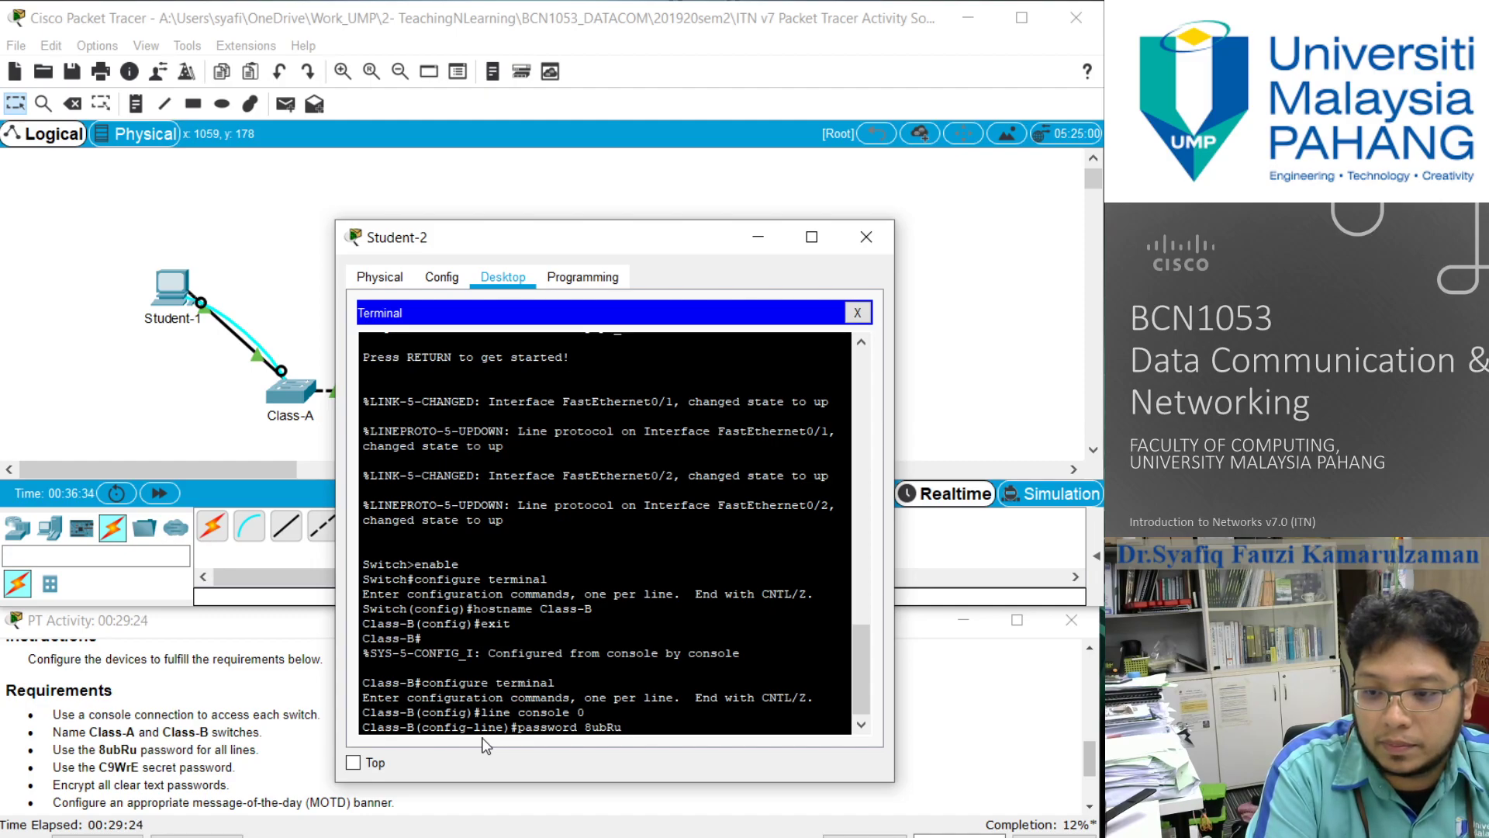
{"action": "type", "text": "u"}
{"action": "key", "text": "Return"}
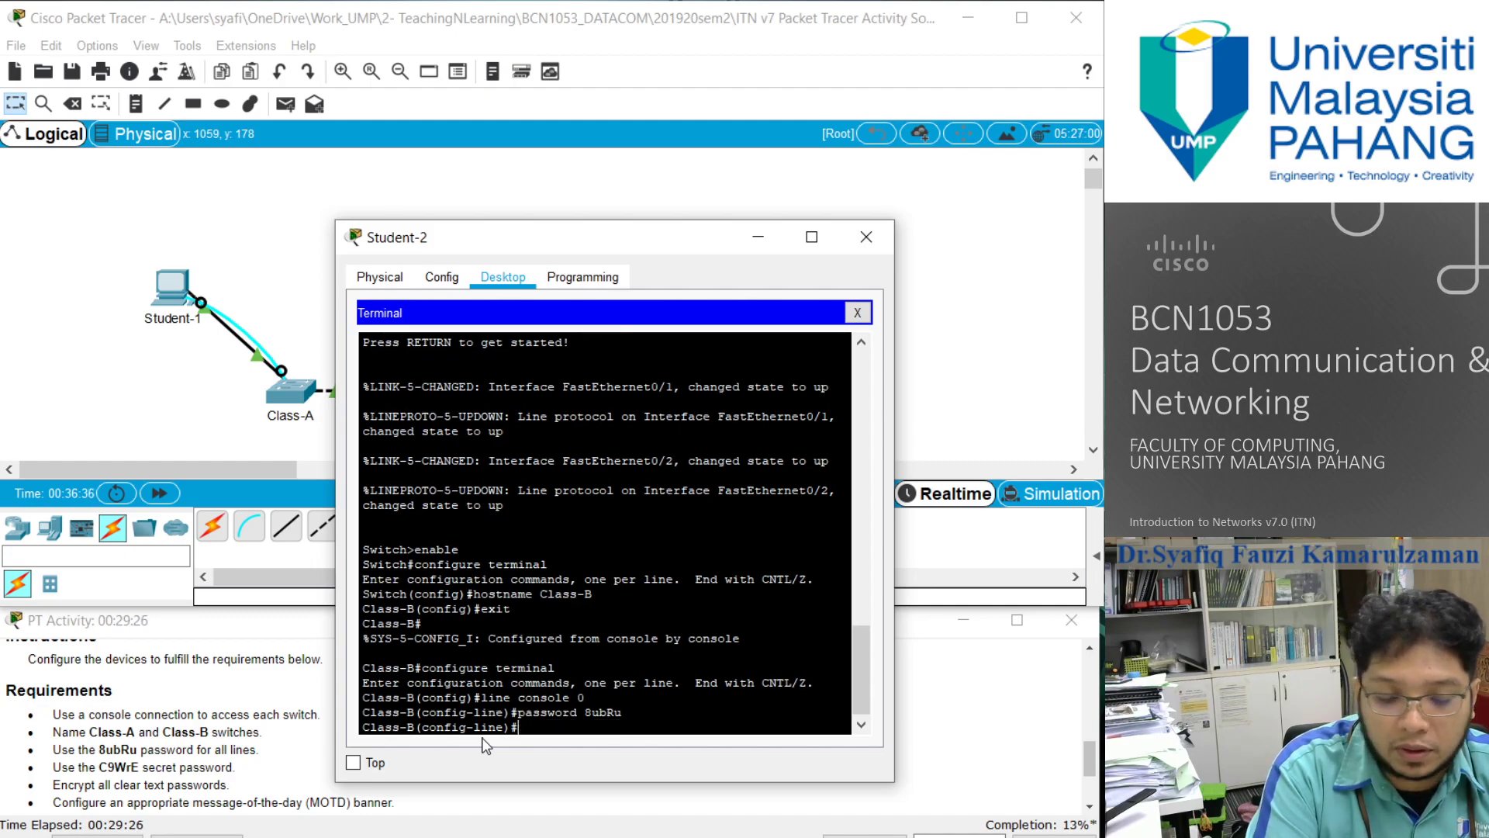
{"action": "type", "text": "login"}
{"action": "key", "text": "Return"}
- Leave the line and global configuration modes on Class-B, and log out of the console session
{"action": "type", "text": "exit"}
{"action": "key", "text": "Return"}
{"action": "type", "text": "exit"}
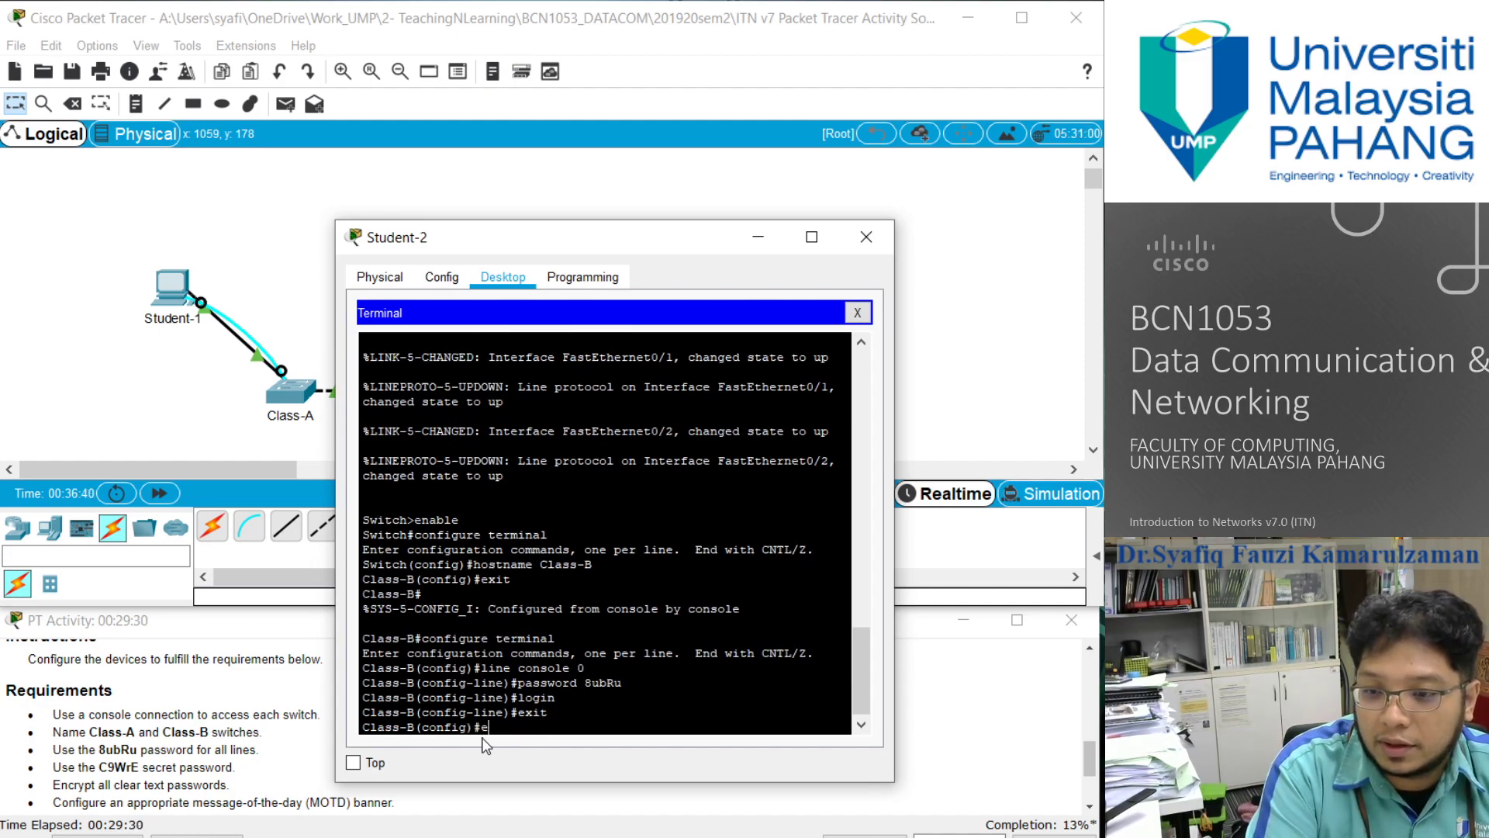
{"action": "key", "text": "Return"}
{"action": "key", "text": "Return"}
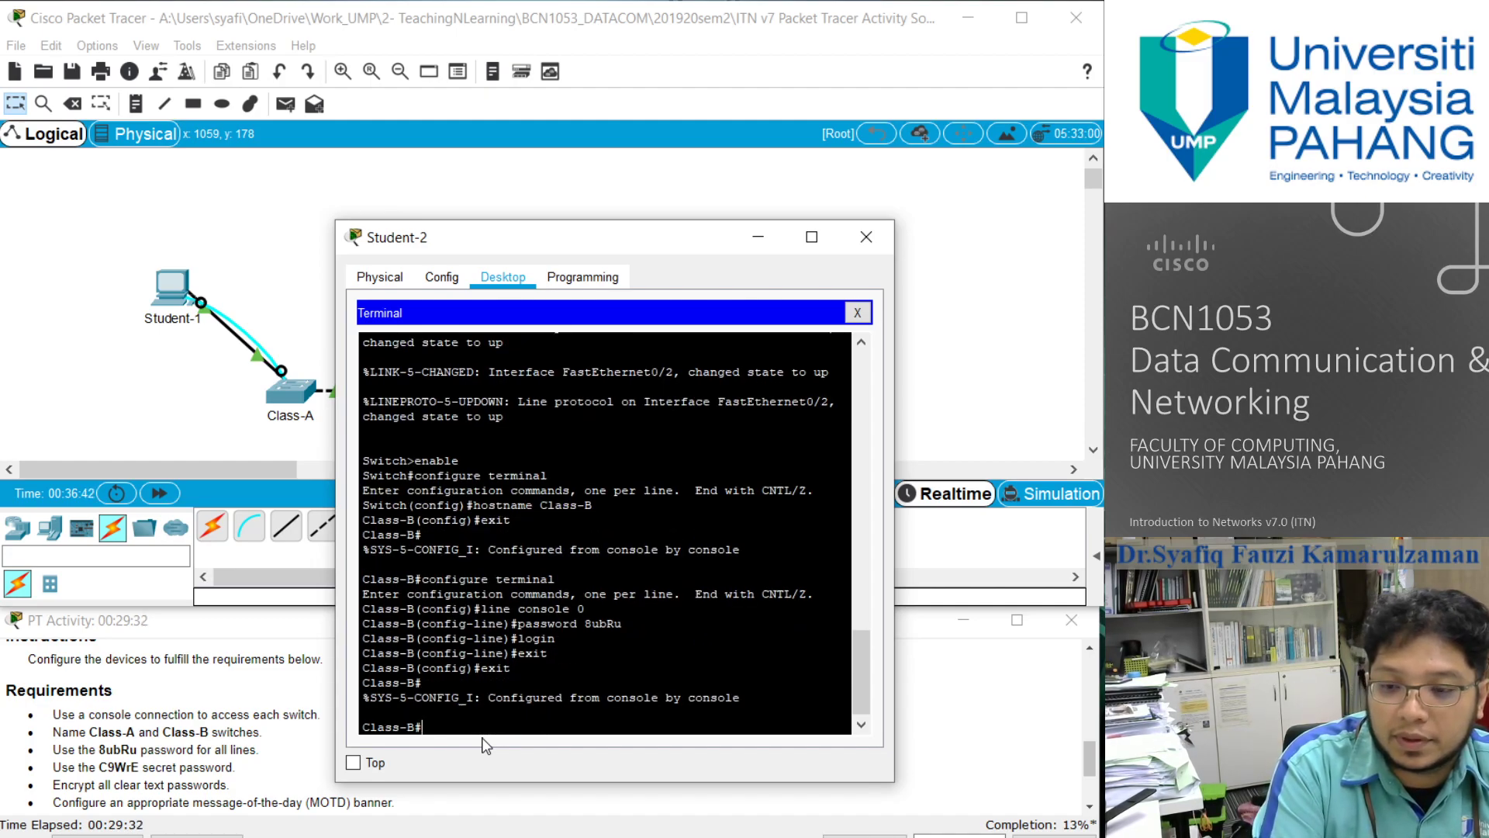
{"action": "type", "text": "exit"}
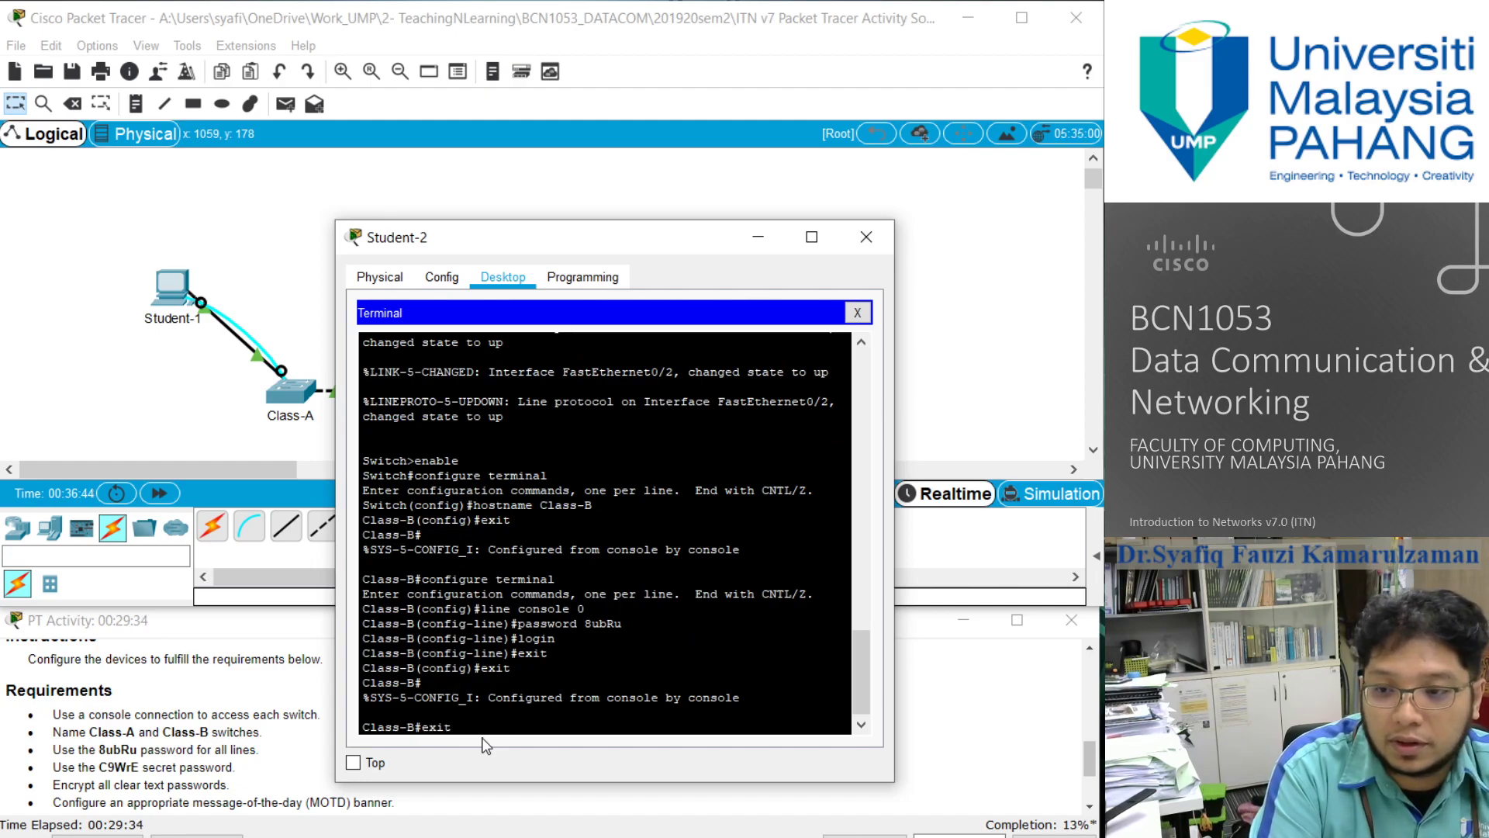
{"action": "key", "text": "Return"}
{"action": "key", "text": "Return"}
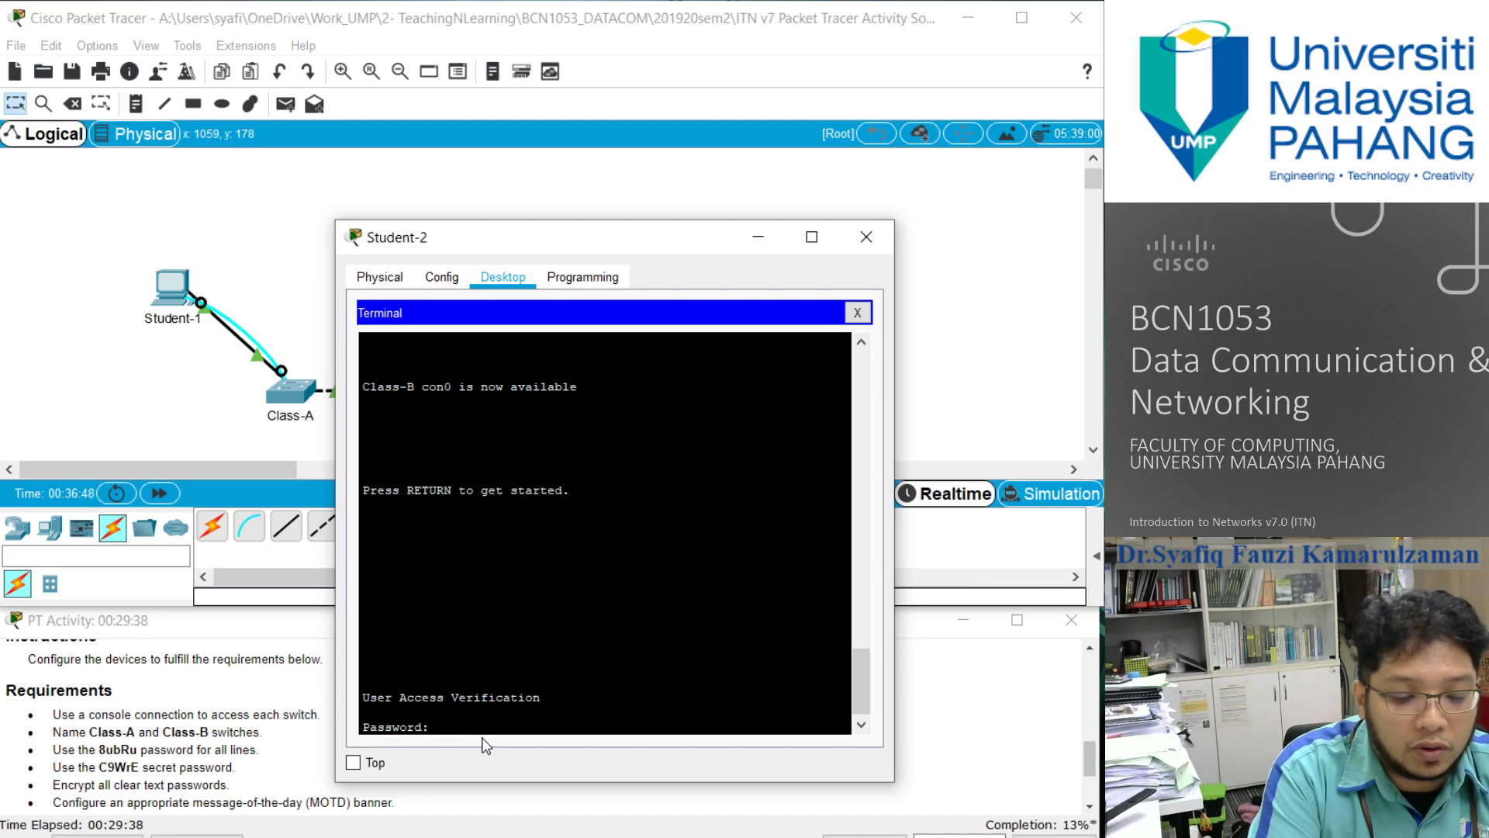
- Log back in to the Class-B console with the line password and enter privileged EXEC mode
{"action": "key", "text": "Return"}
{"action": "type", "text": "enable"}
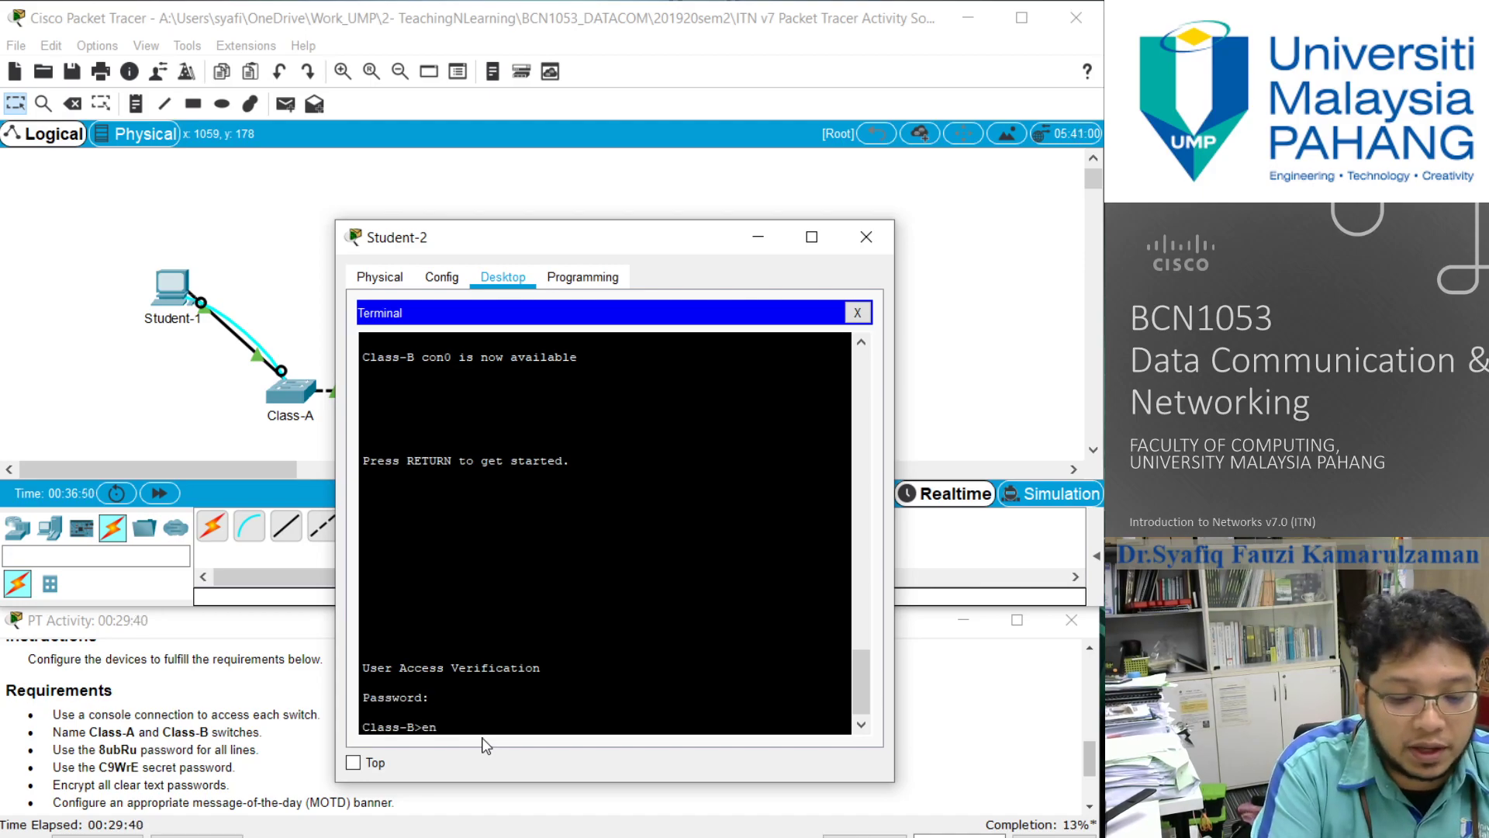
{"action": "key", "text": "BackSpace"}
{"action": "key", "text": "BackSpace"}
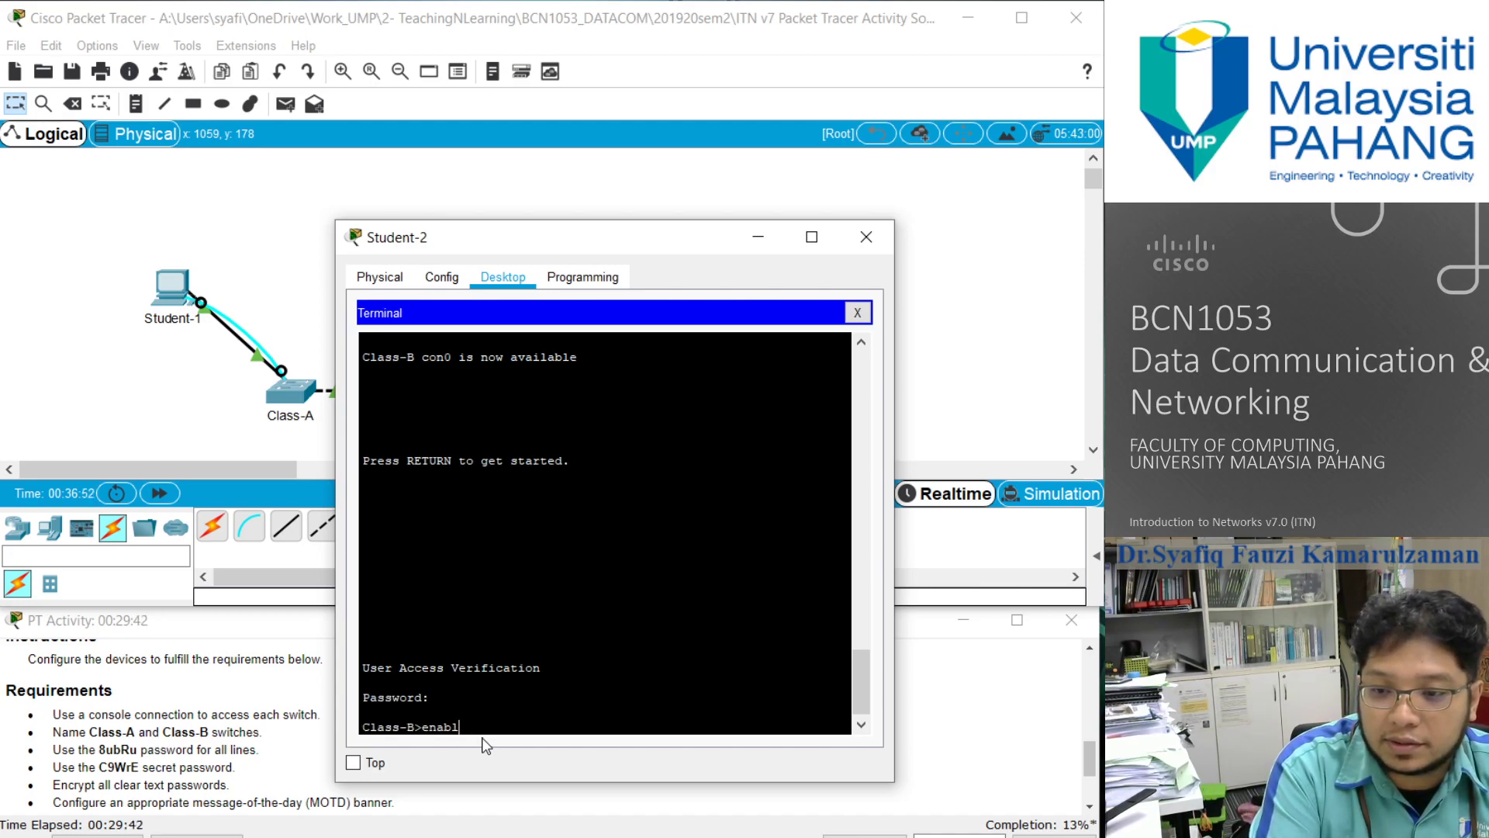
{"action": "key", "text": "Return"}
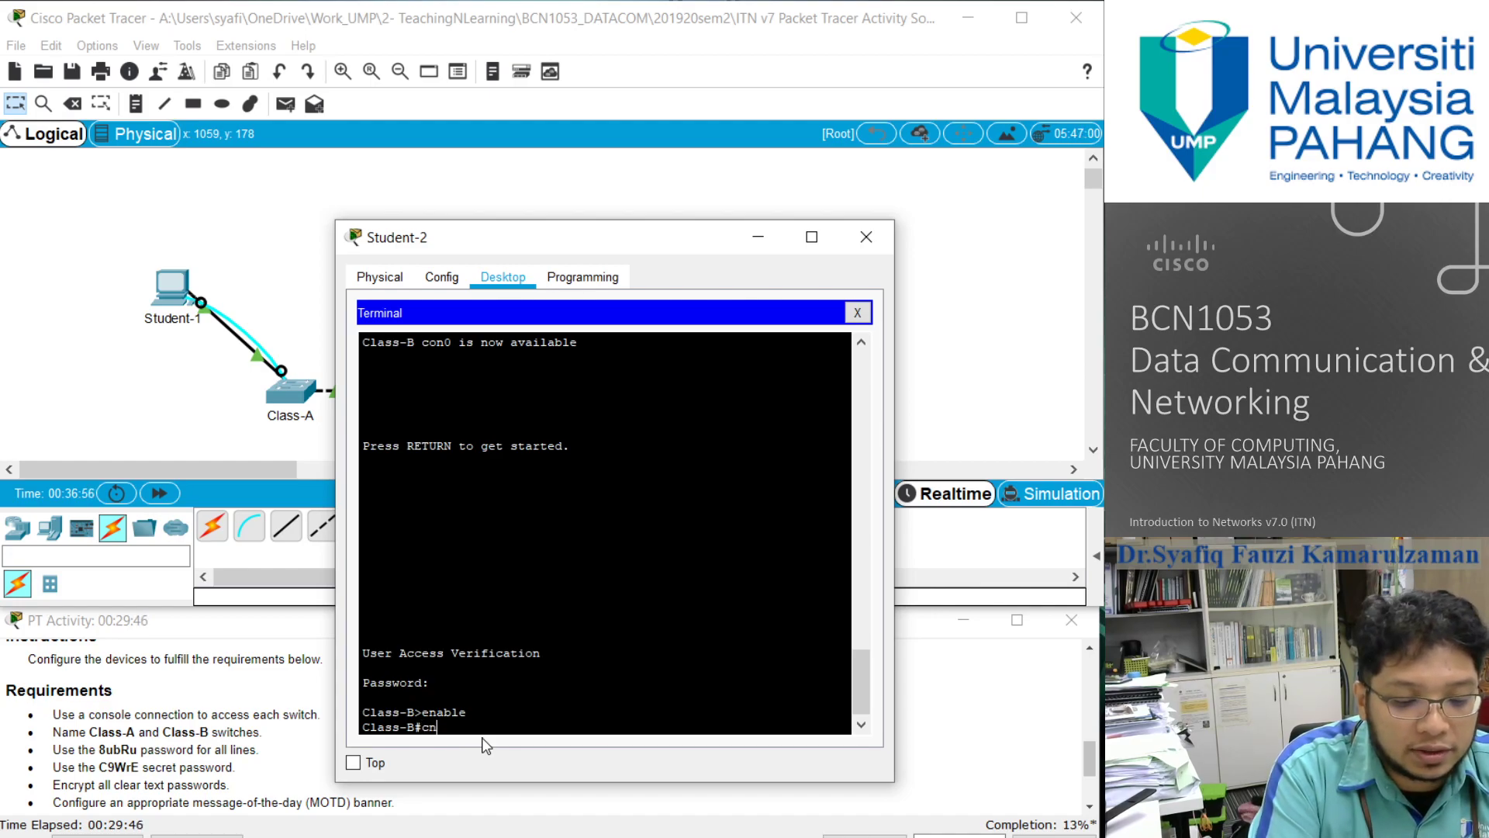
- Enter line configuration mode for vty lines 0 15 on Class-B from global configuration mode
{"action": "type", "text": "configu"}
{"action": "type", "text": "re terminal"}
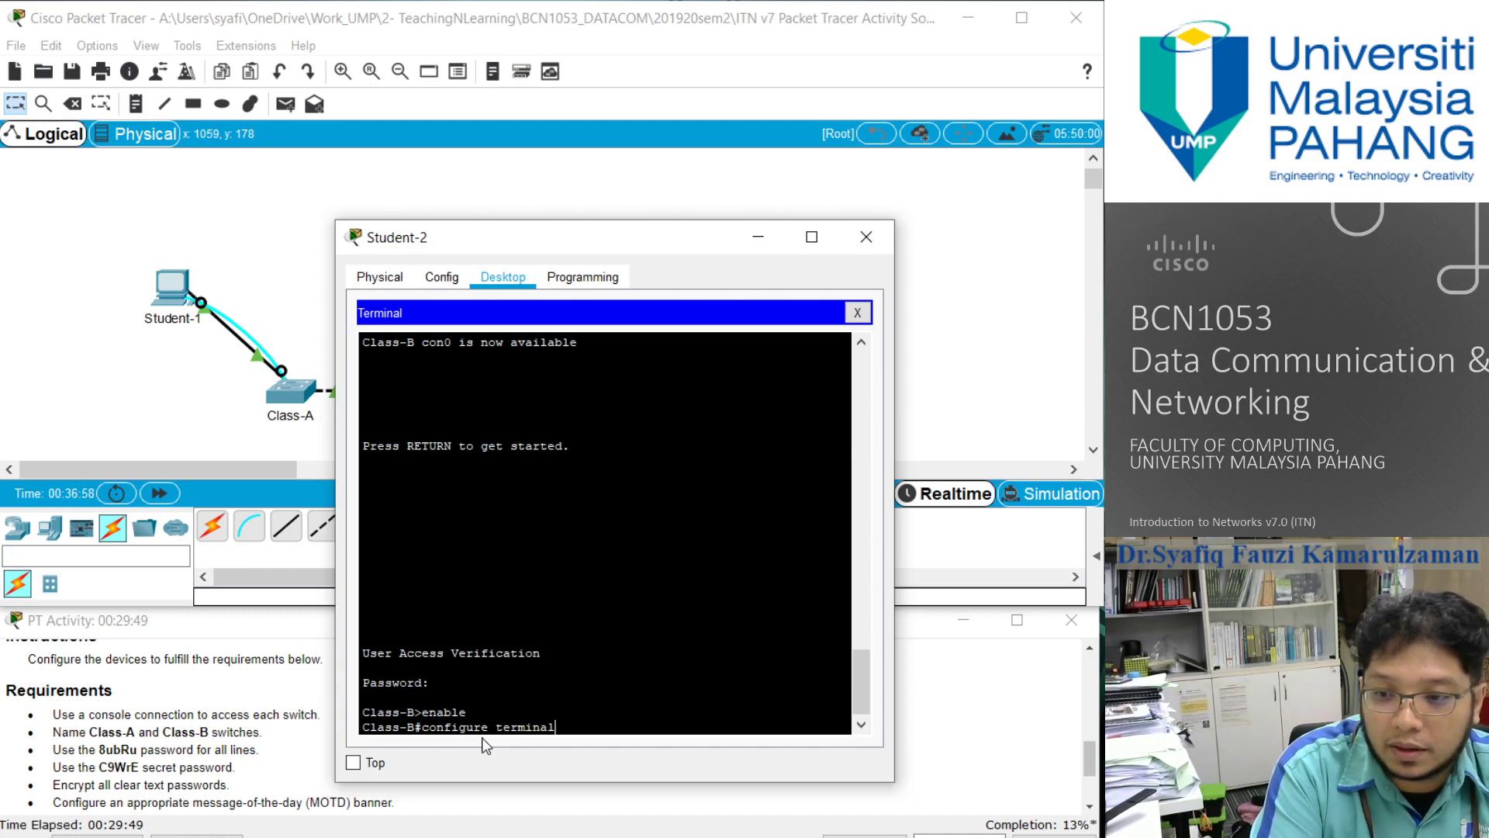
{"action": "key", "text": "Return"}
{"action": "type", "text": "li"}
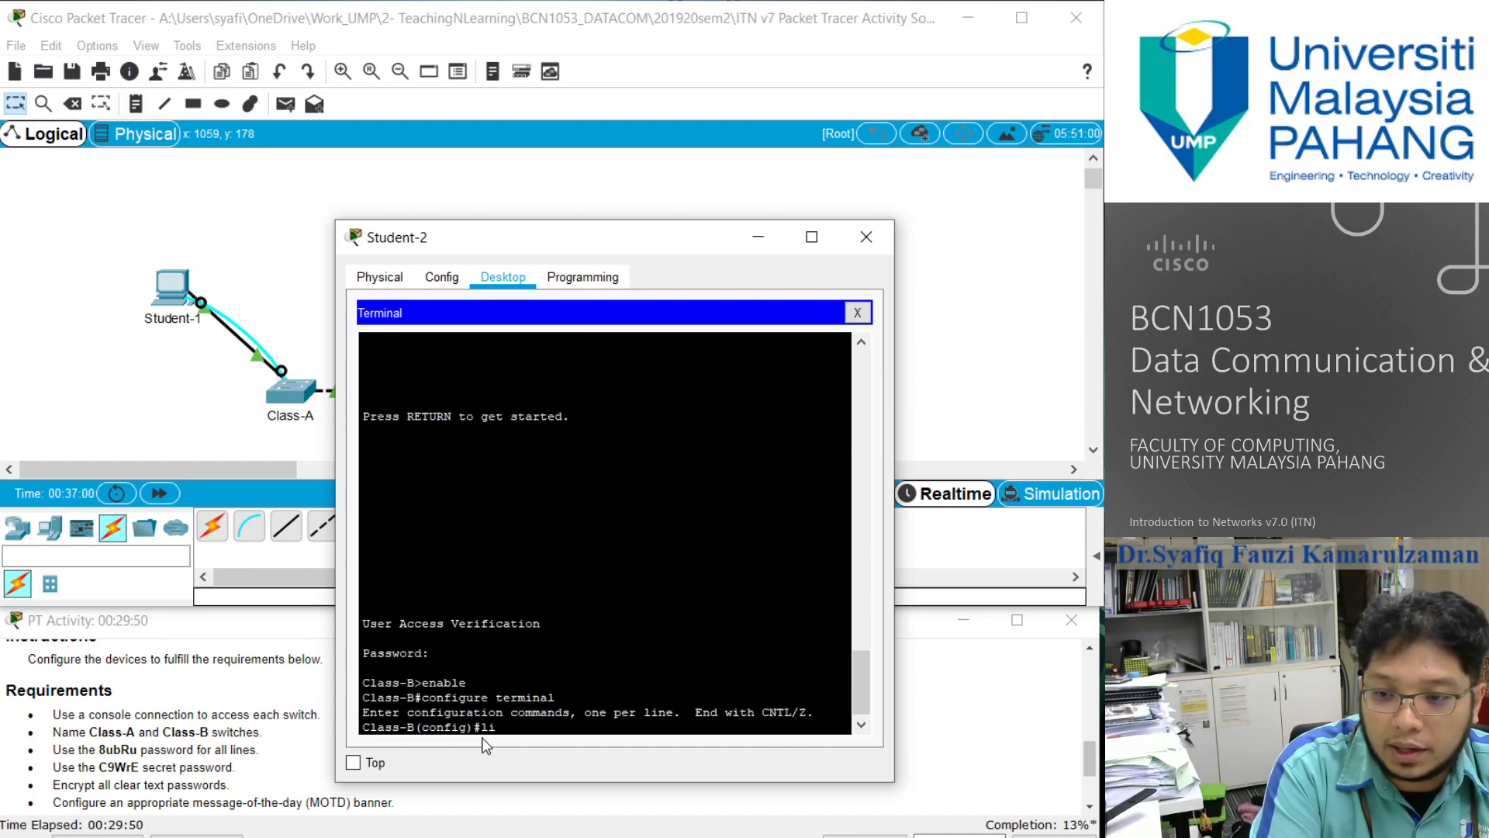
{"action": "type", "text": "ne vty"}
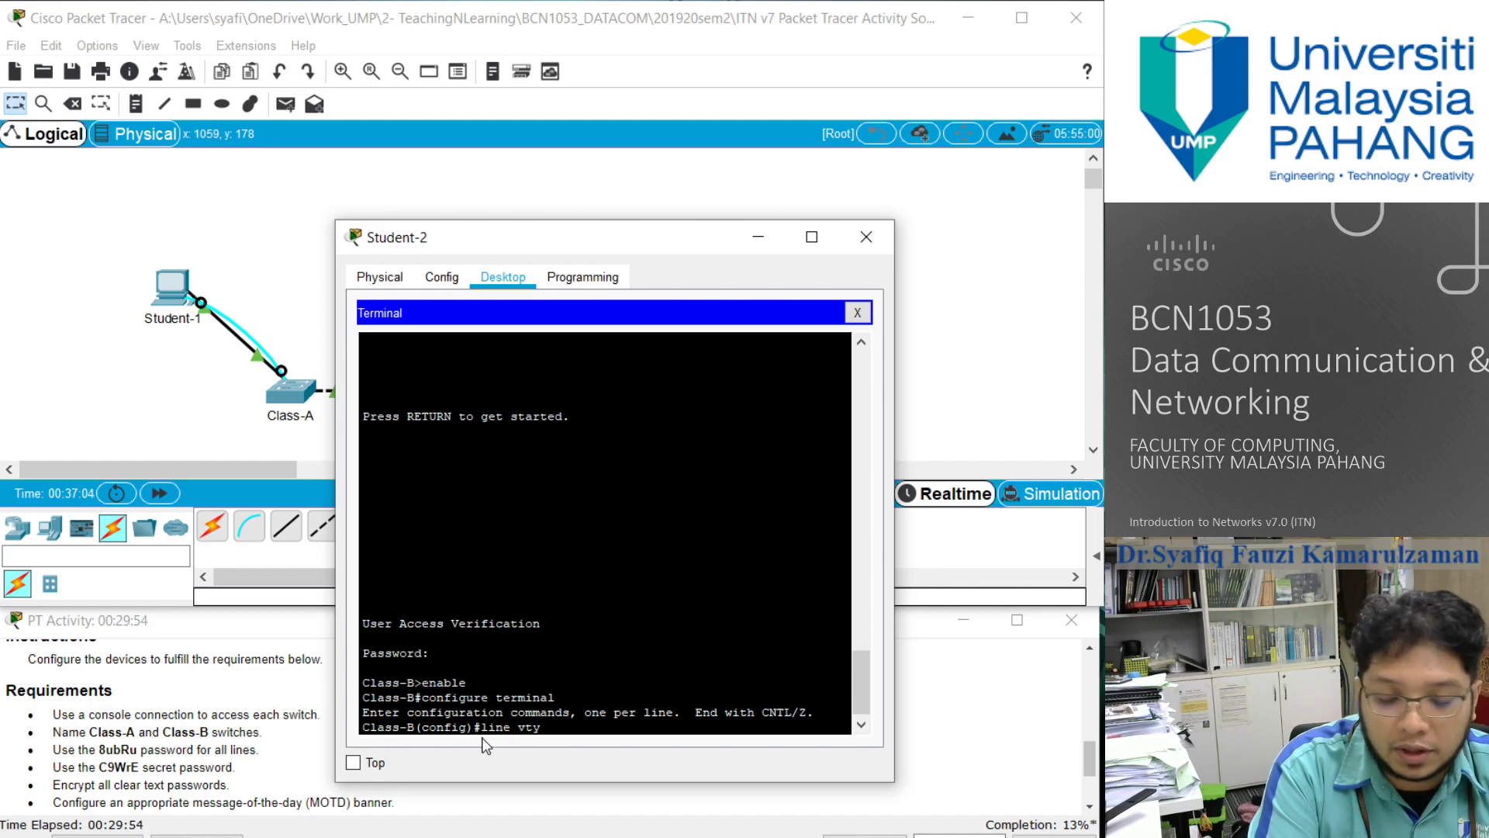
{"action": "type", "text": " 0 15"}
{"action": "key", "text": "Return"}
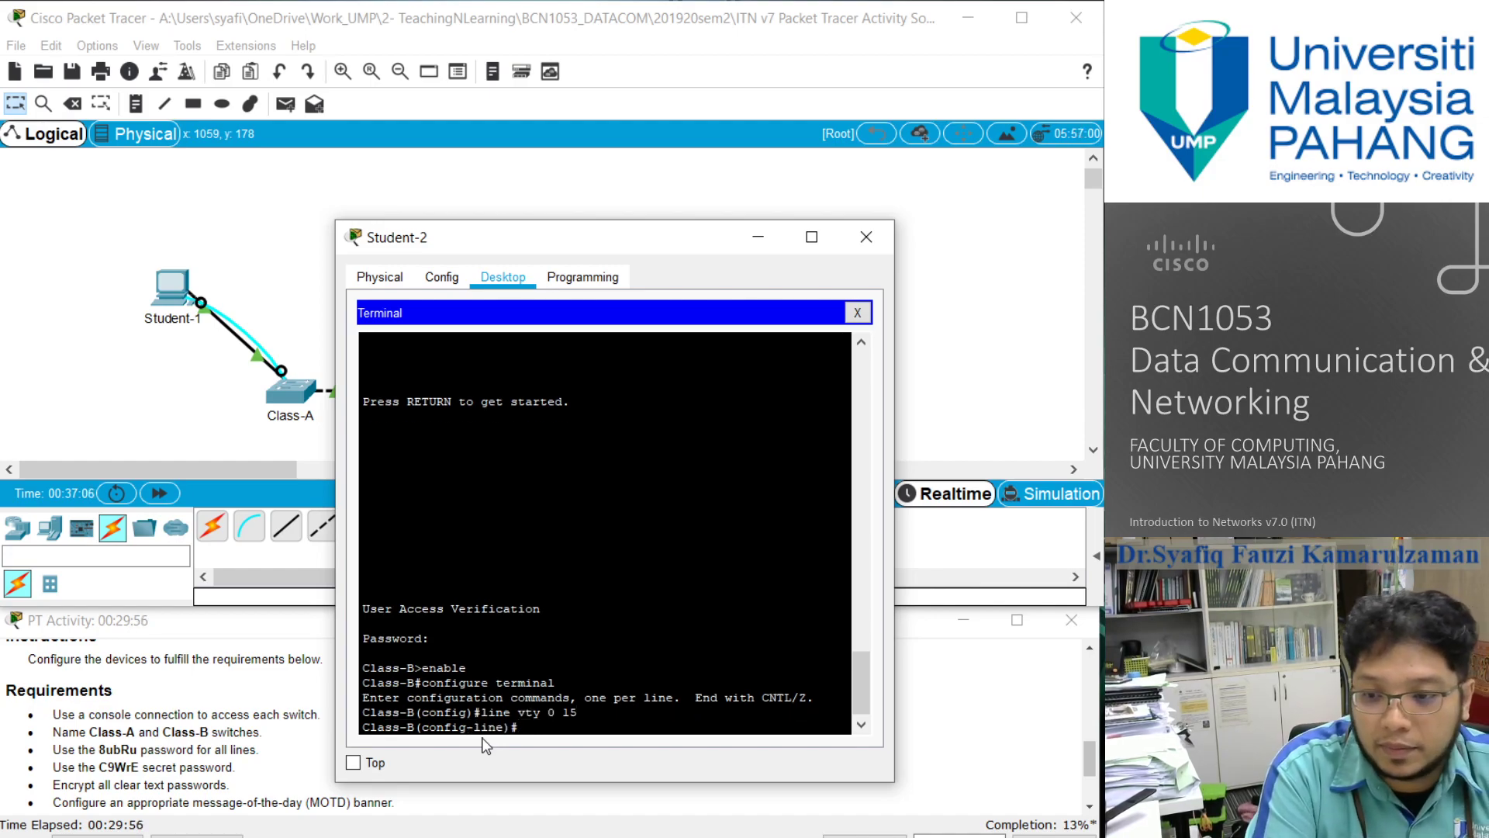
- Set the required line password on Class-B's vty lines
{"action": "type", "text": "8u"}
{"action": "key", "text": "BackSpace"}
{"action": "key", "text": "BackSpace"}
{"action": "type", "text": "pass"}
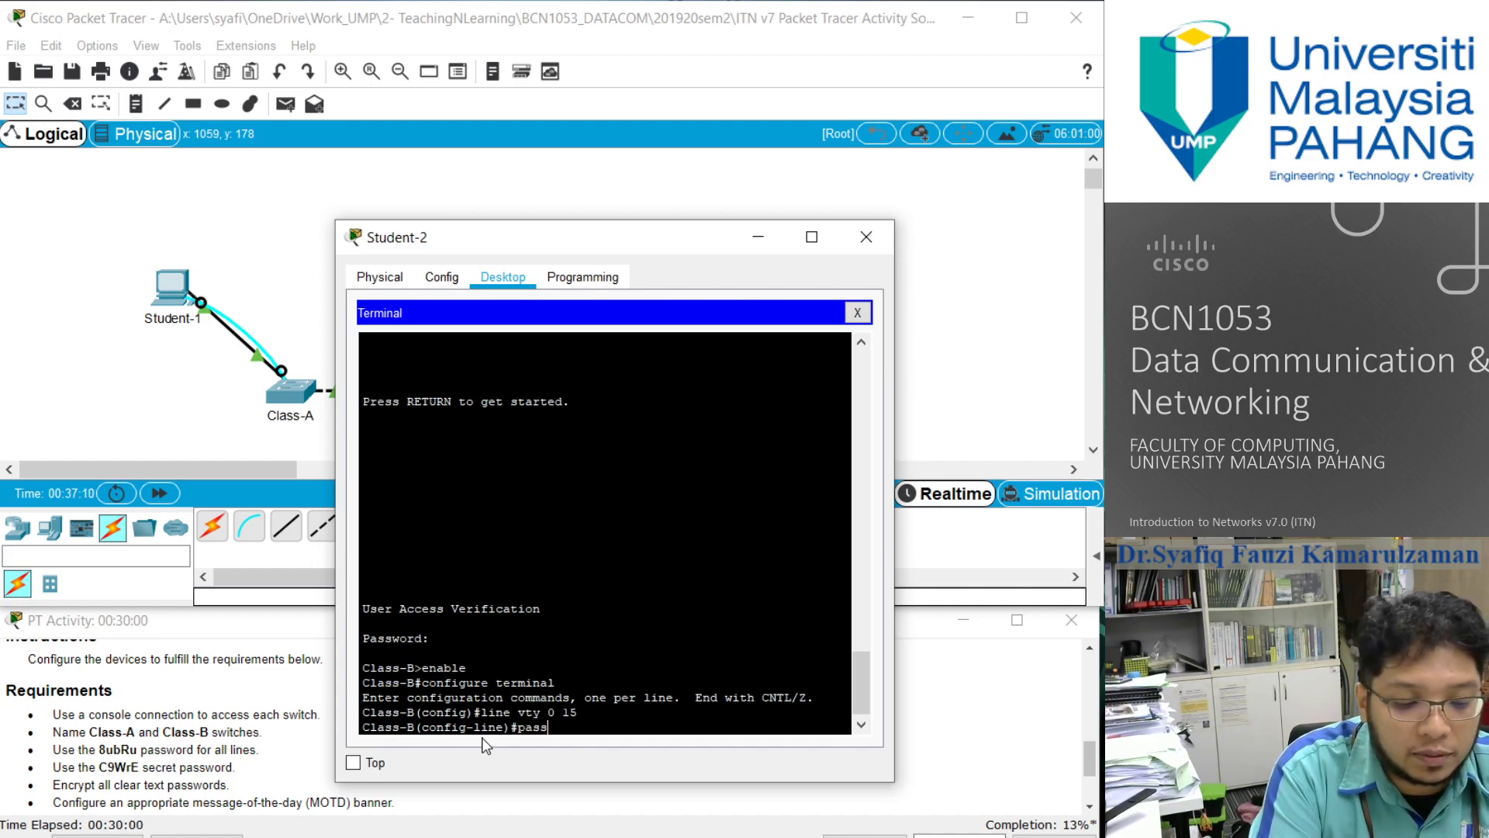
{"action": "type", "text": "word 8ubRu"}
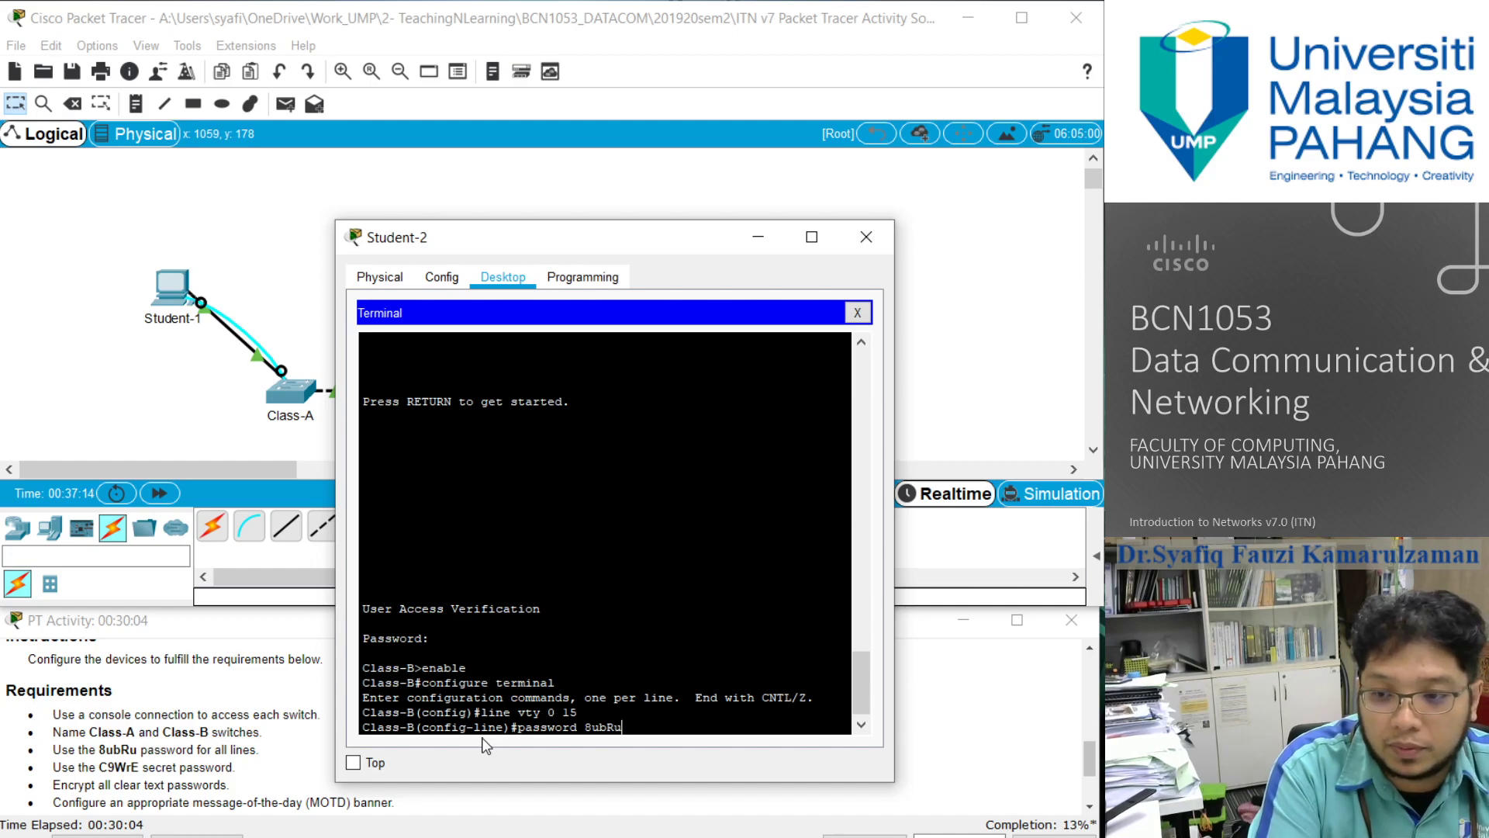
{"action": "key", "text": "Return"}
- Enable login on the vty lines and return to privileged EXEC mode
{"action": "type", "text": "login"}
{"action": "key", "text": "Return"}
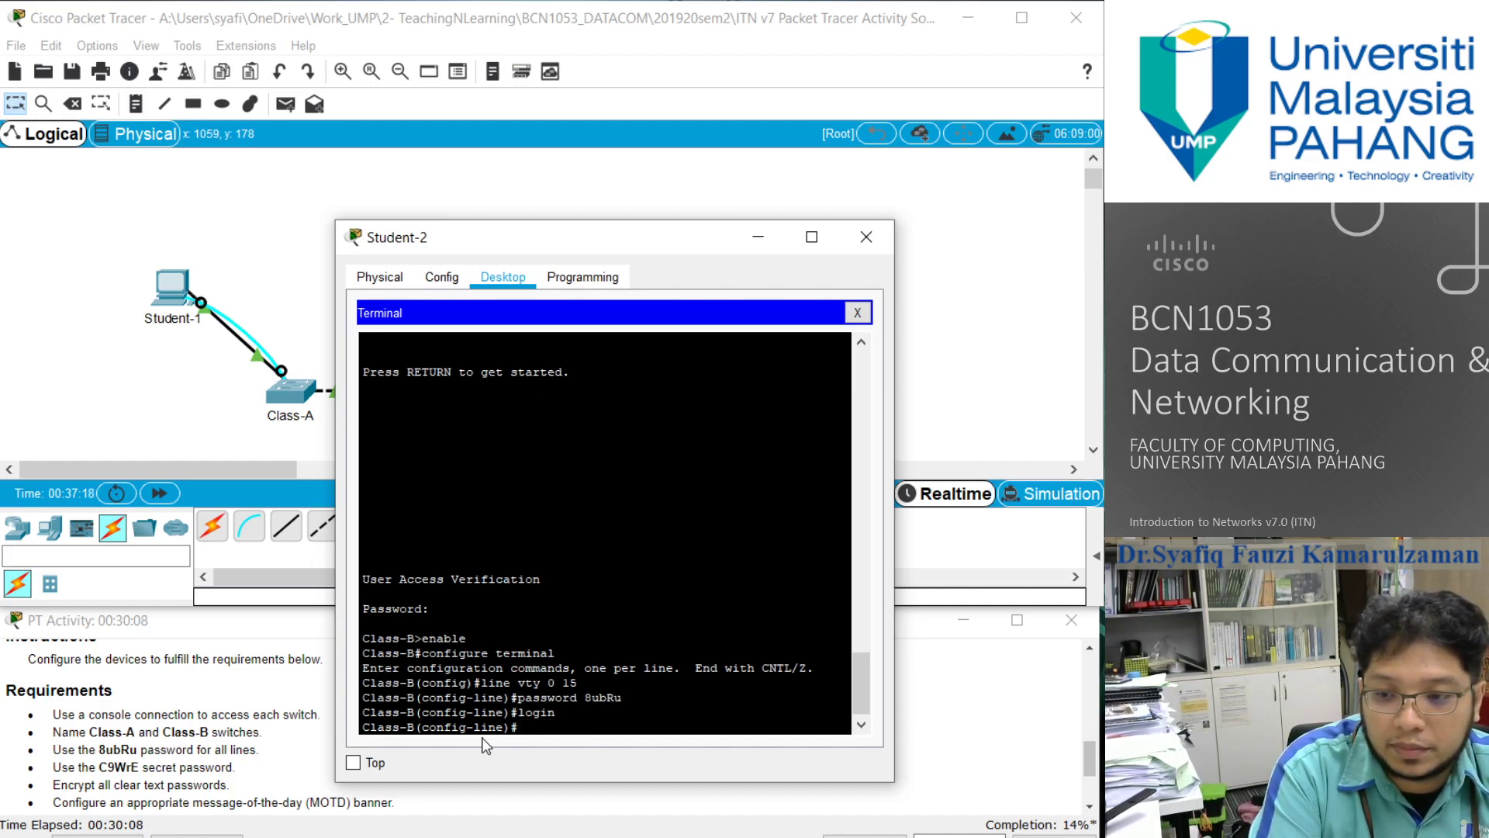
{"action": "type", "text": "exit"}
{"action": "key", "text": "Return"}
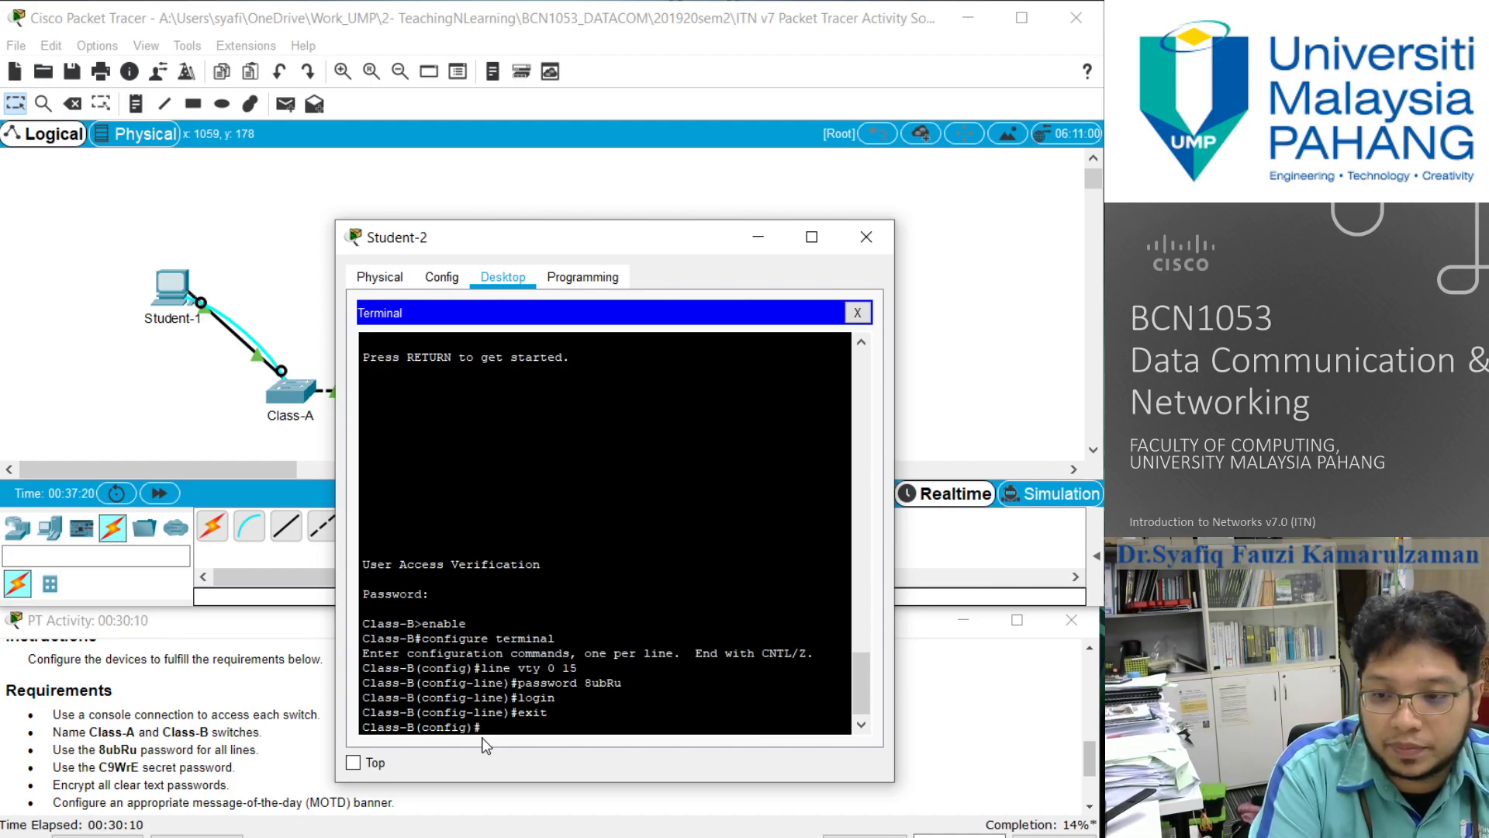
{"action": "type", "text": "exit"}
{"action": "key", "text": "Return"}
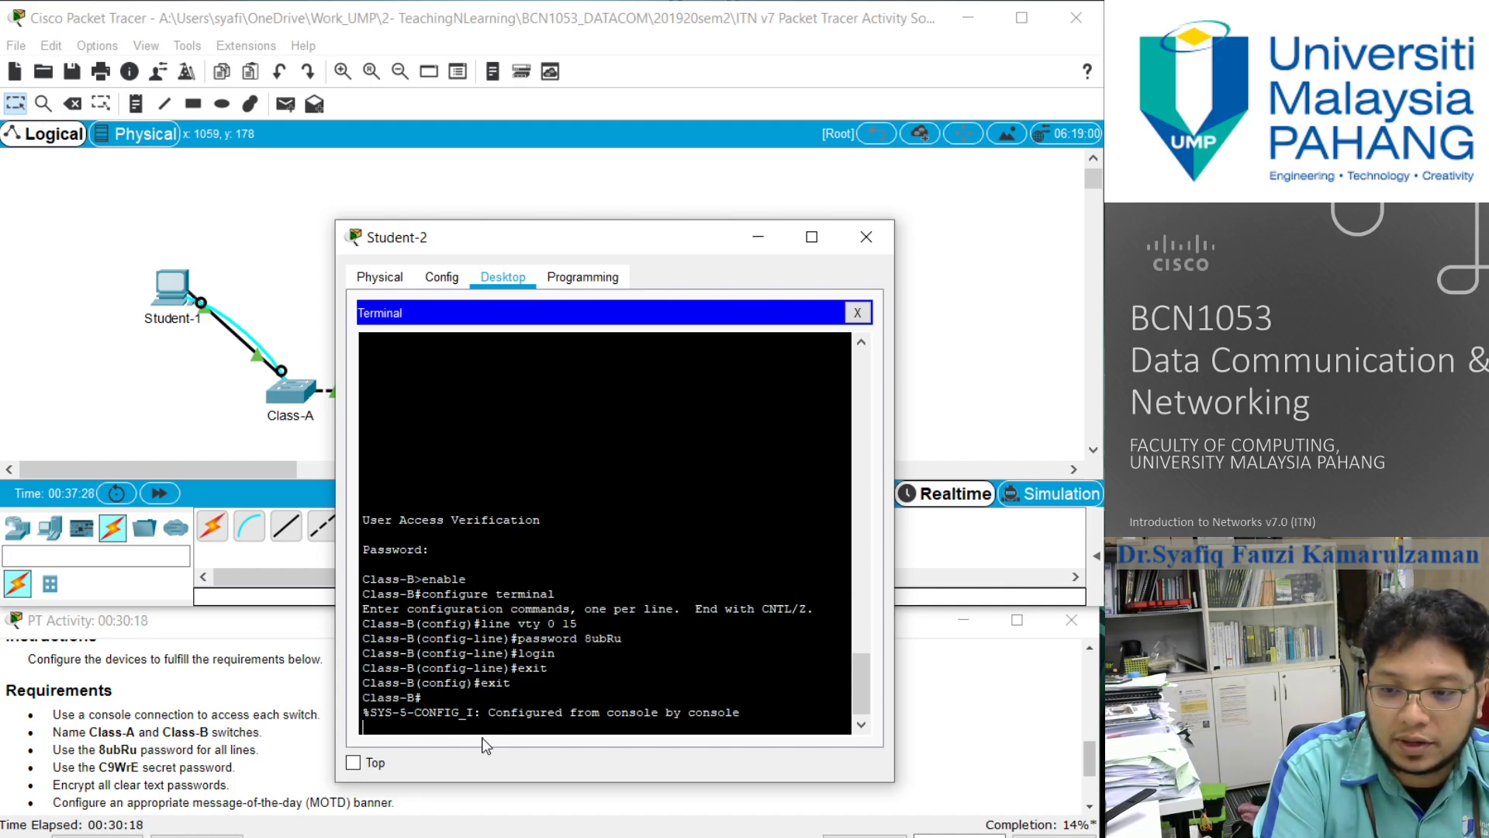
{"action": "key", "text": "Return"}
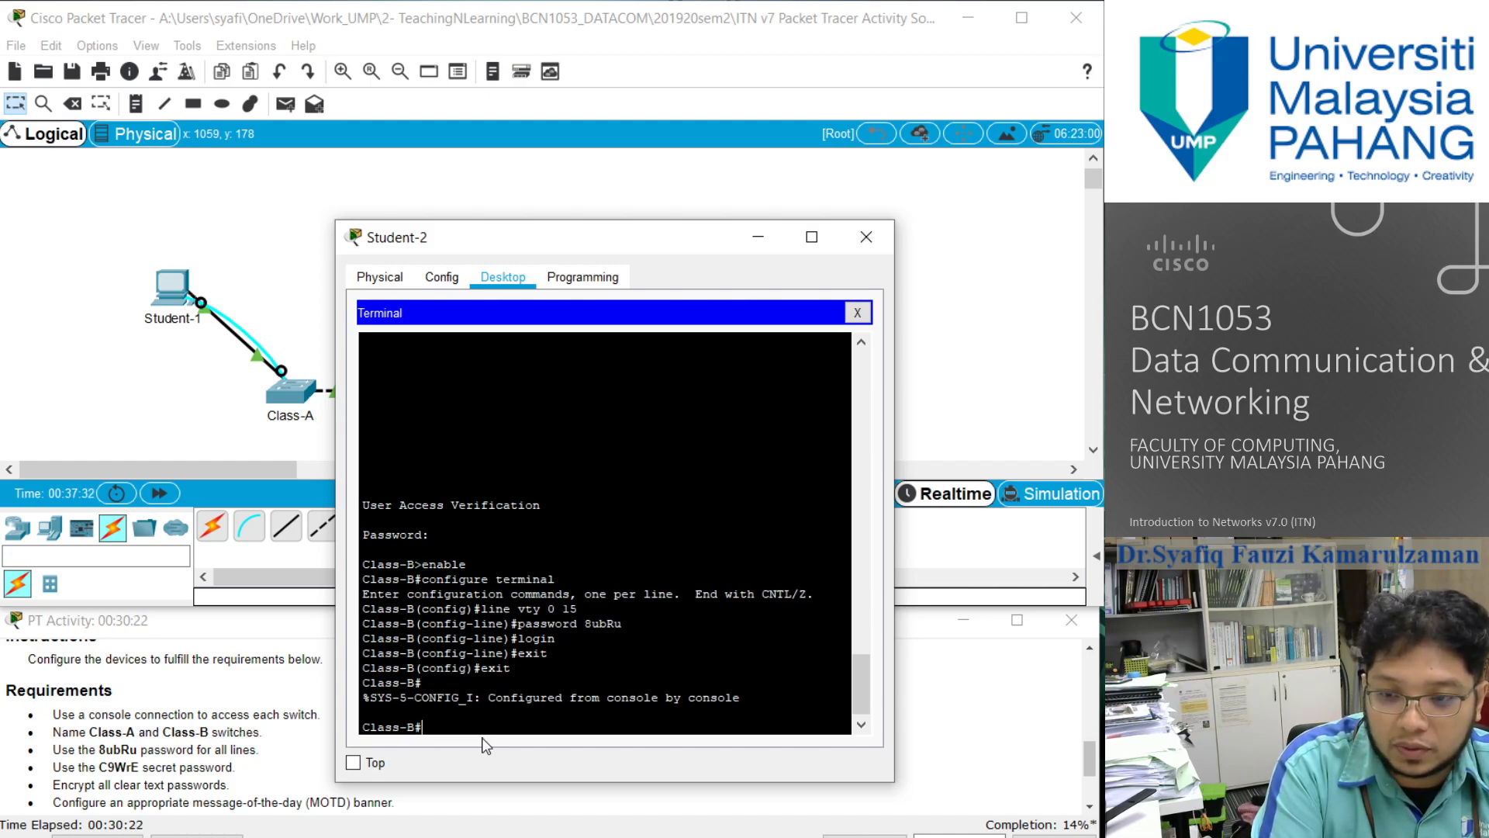
- Set the required enable secret password on Class-B in global configuration mode
{"action": "type", "text": "configre"}
{"action": "key", "text": "BackSpace"}
{"action": "type", "text": "ure terminal"}
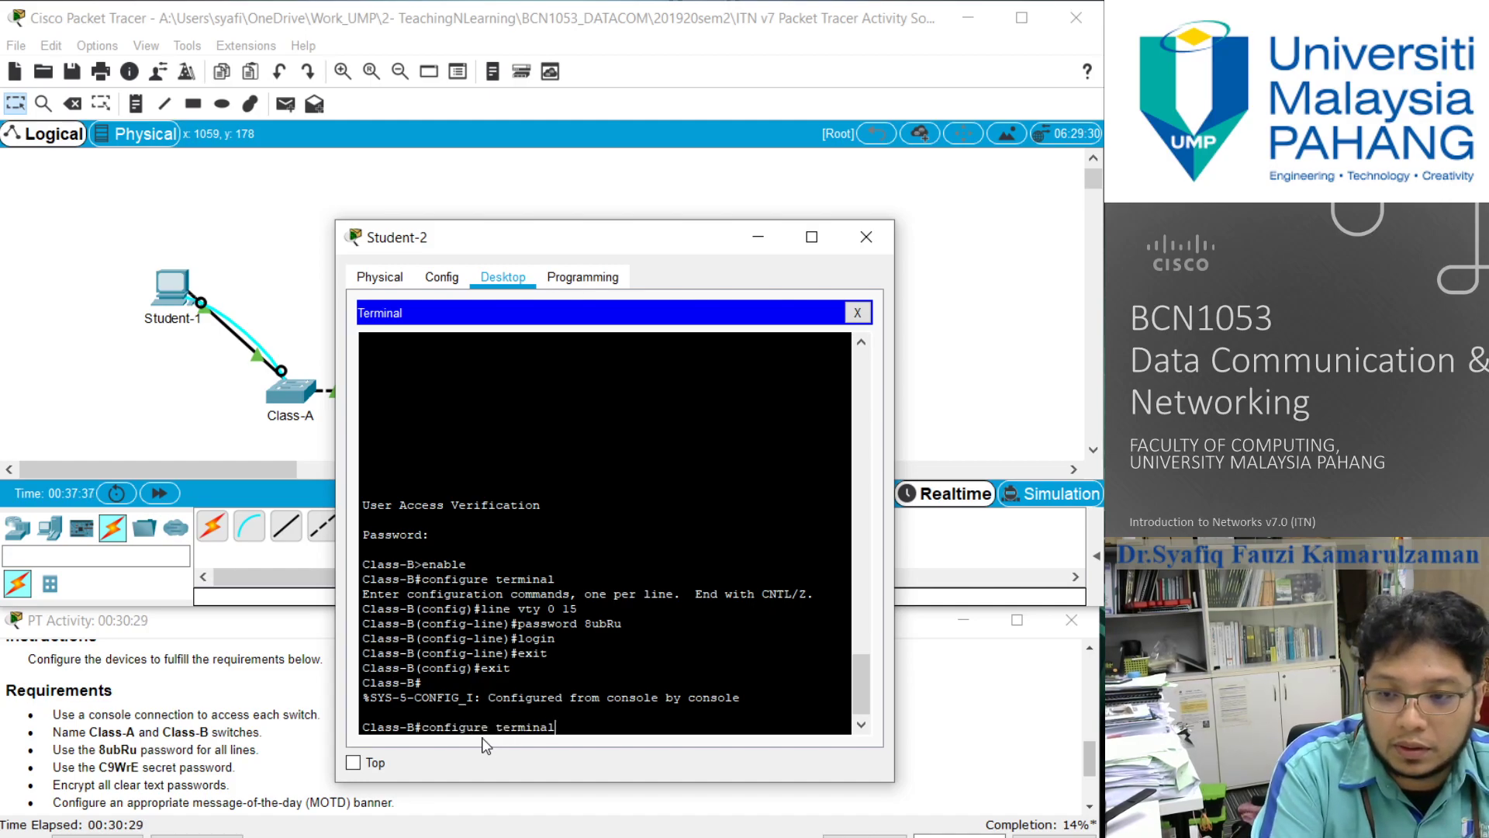
{"action": "key", "text": "Return"}
{"action": "type", "text": "enable sec"}
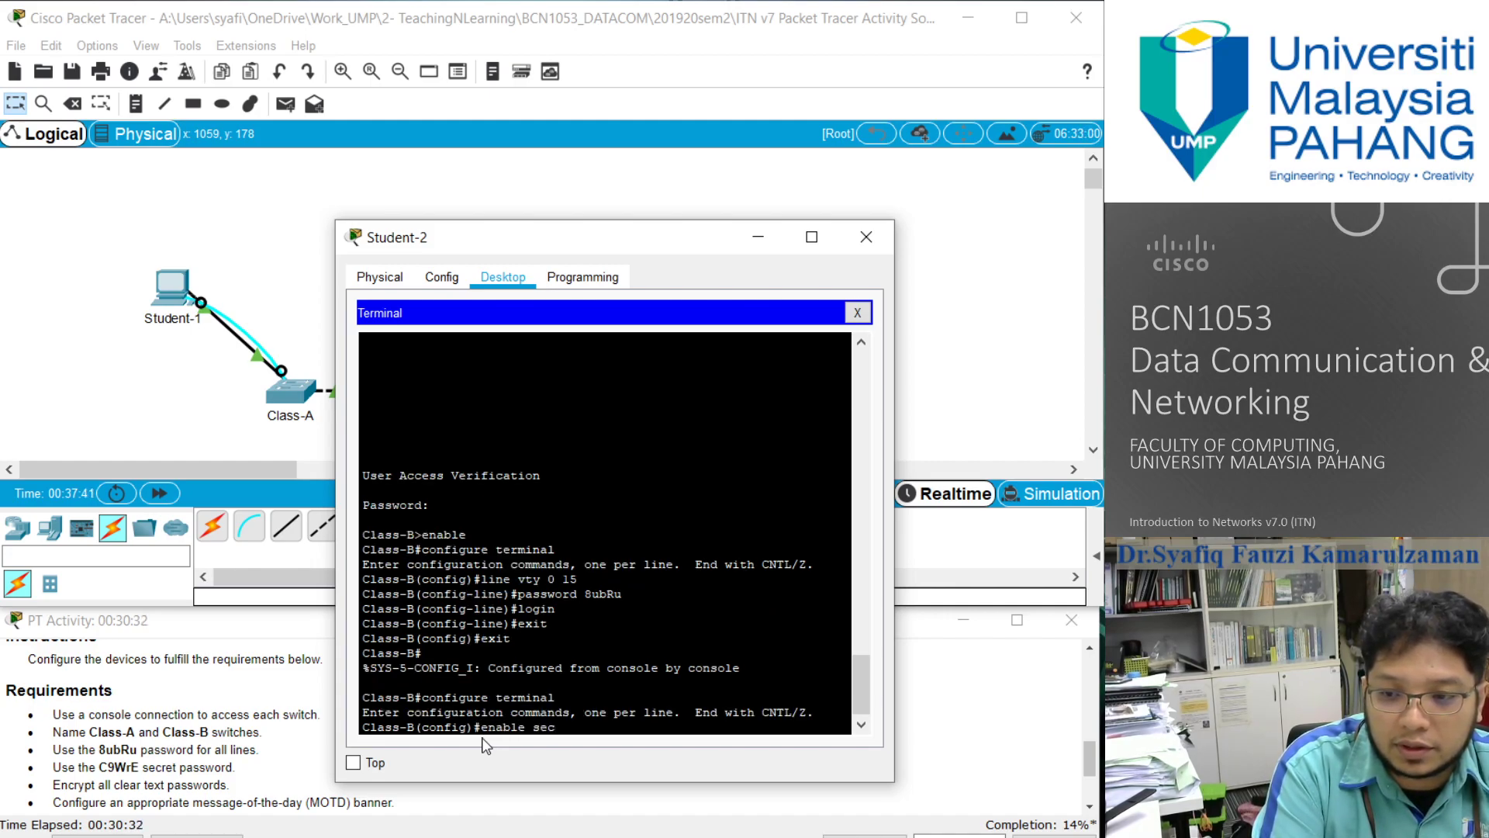
{"action": "type", "text": "ret"}
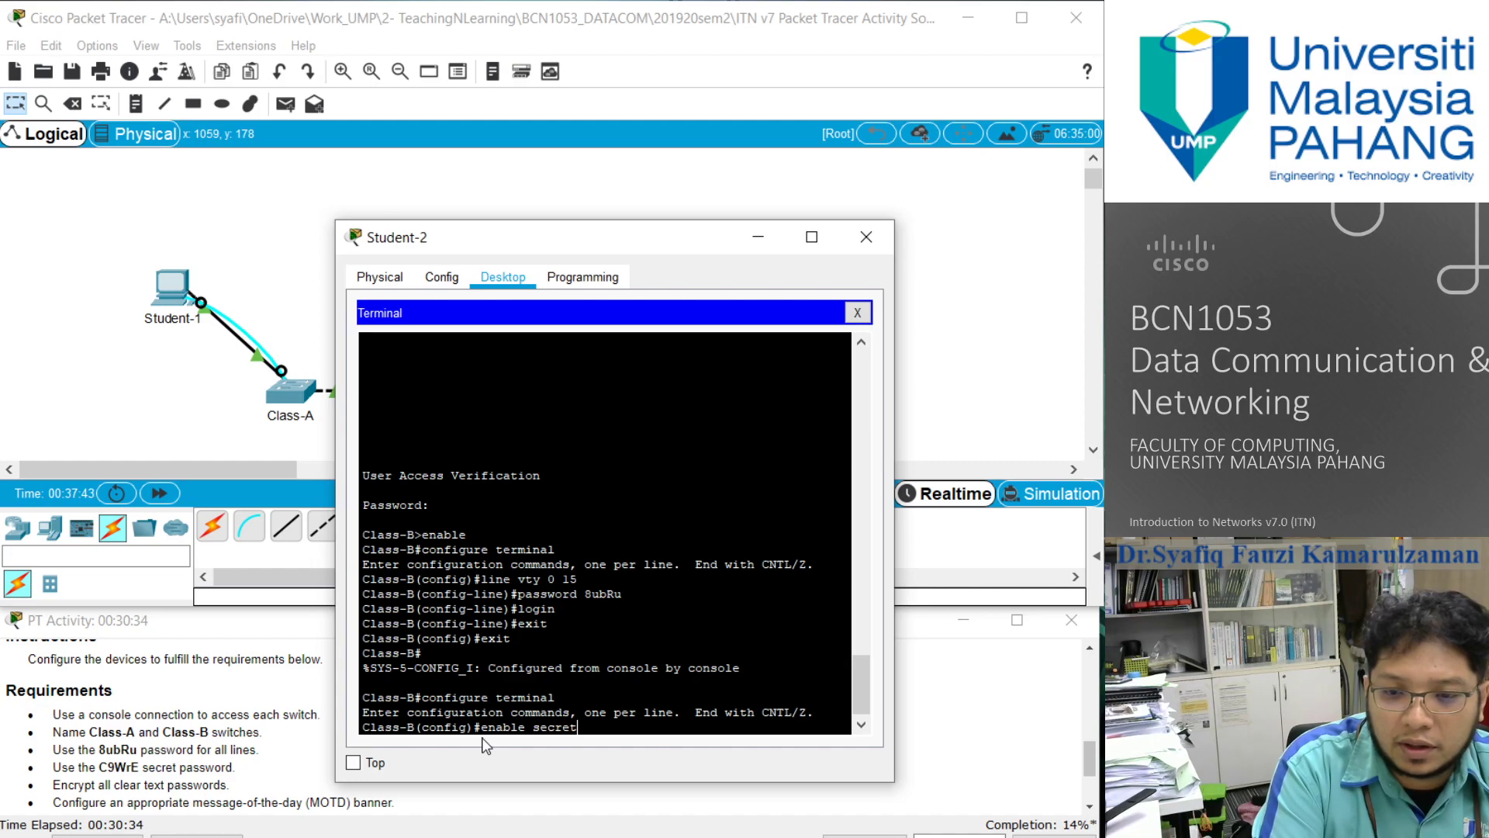
{"action": "type", "text": " C9"}
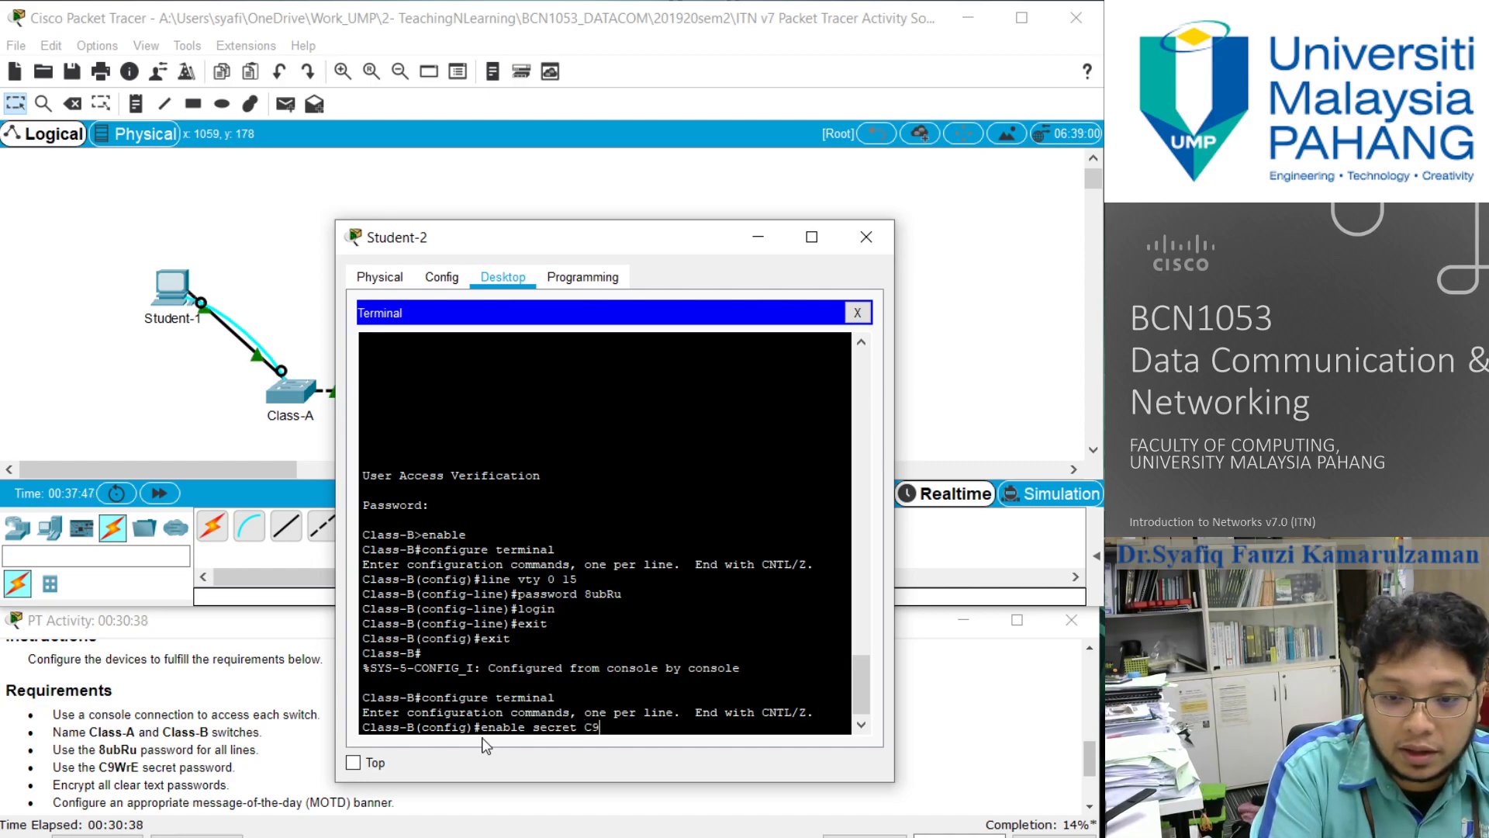
{"action": "type", "text": "W"}
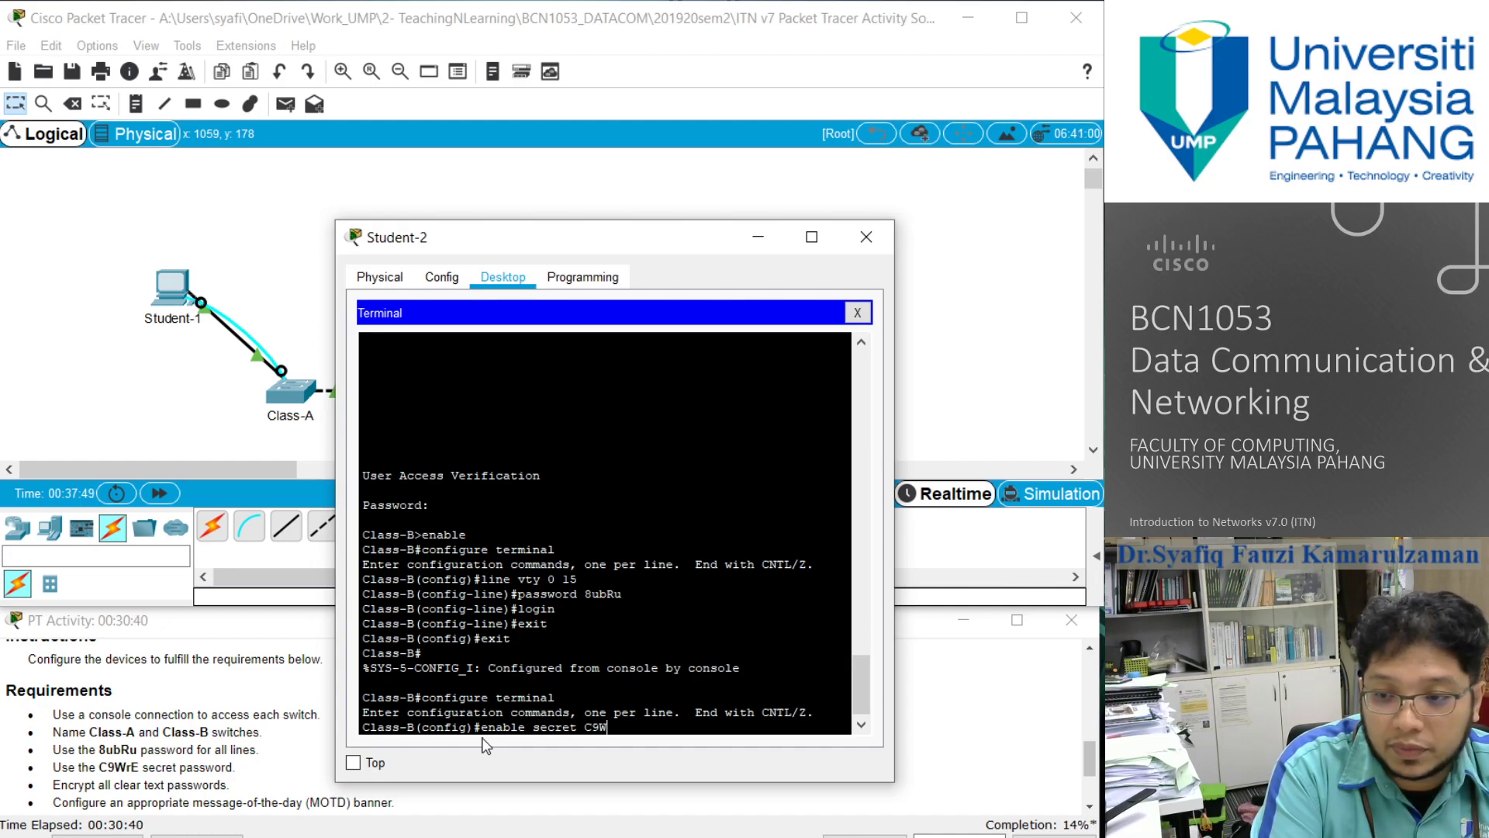
{"action": "type", "text": "rE"}
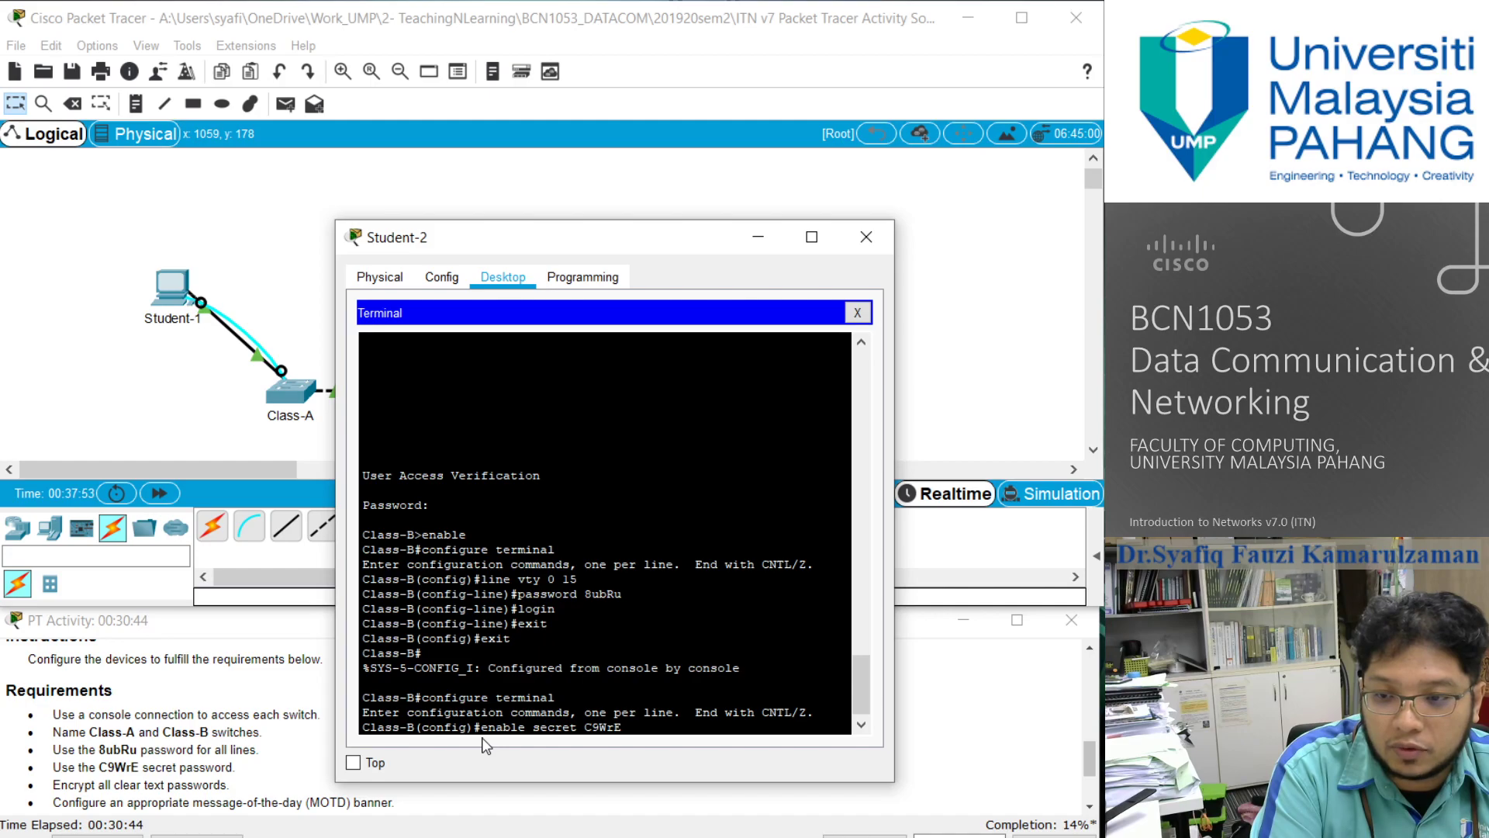
{"action": "key", "text": "Return"}
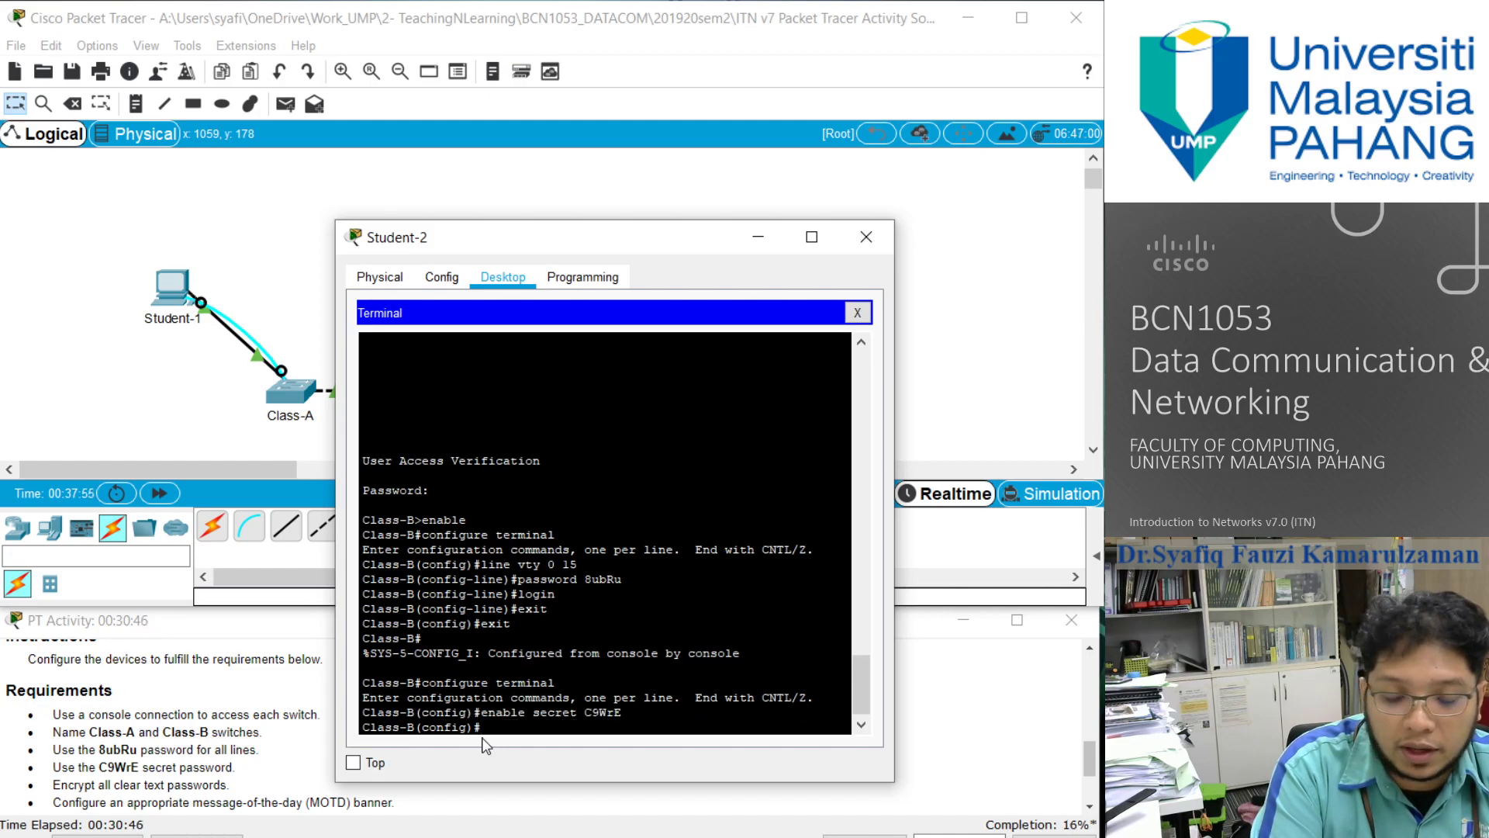
- Exit global configuration mode and end the Class-B console session
{"action": "type", "text": "exit"}
{"action": "key", "text": "Return"}
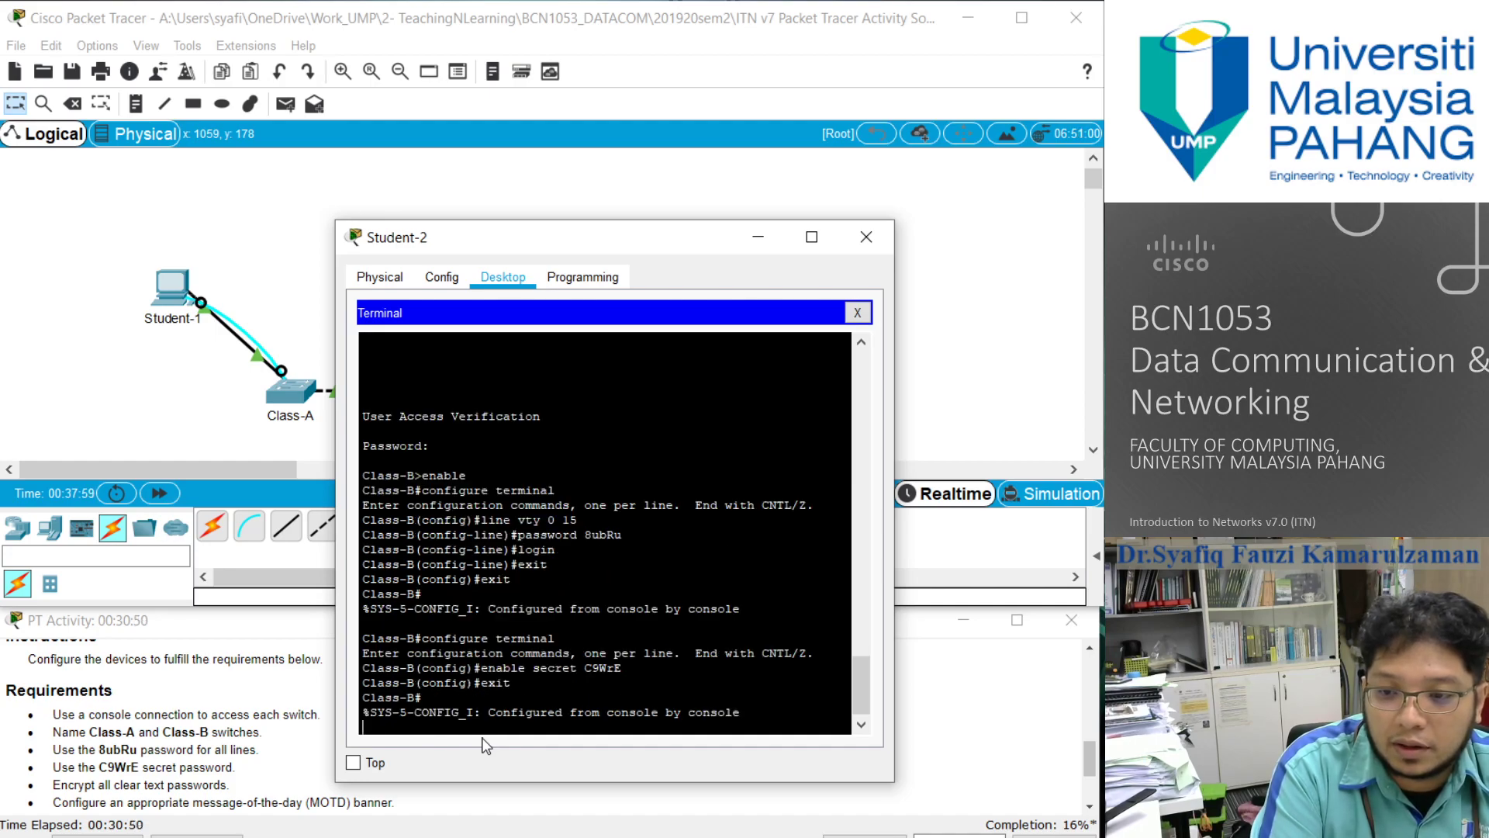
{"action": "key", "text": "Return"}
{"action": "type", "text": "exit"}
{"action": "key", "text": "Return"}
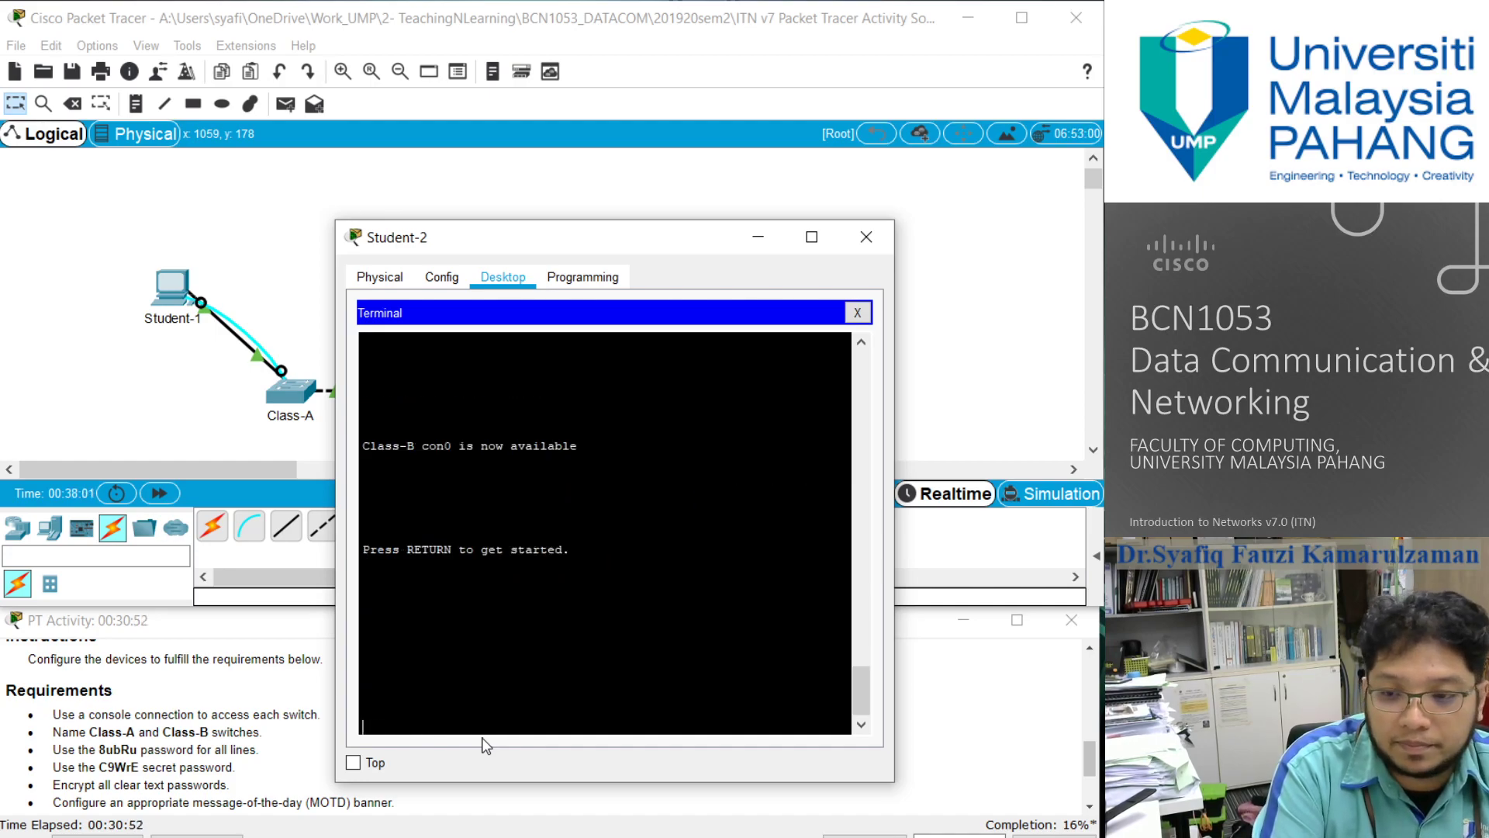
- Log in to Class-B with the console line password and enter privileged EXEC mode using the enable secret password
{"action": "key", "text": "Return"}
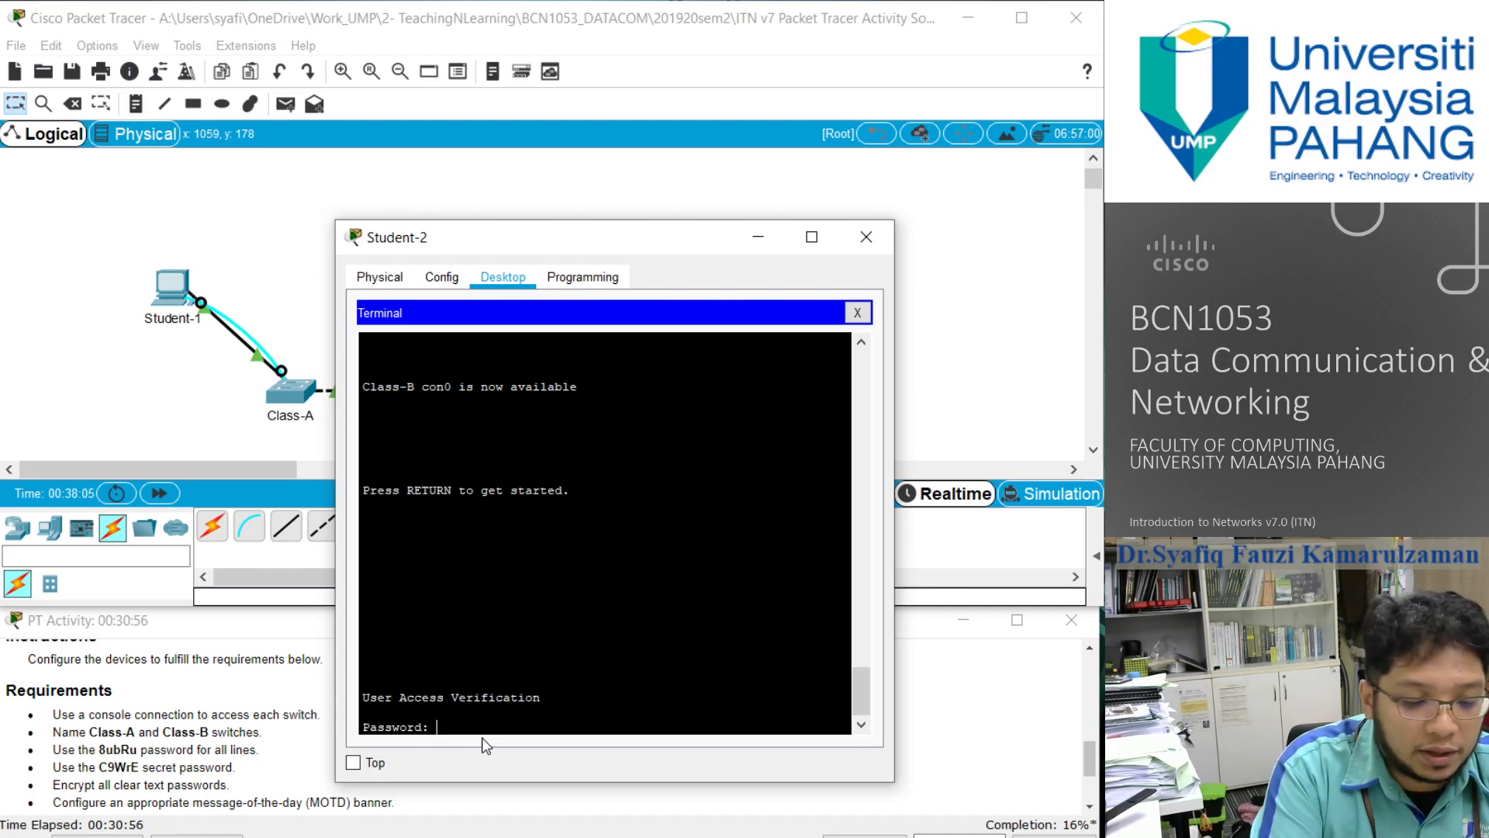
{"action": "key", "text": "Return"}
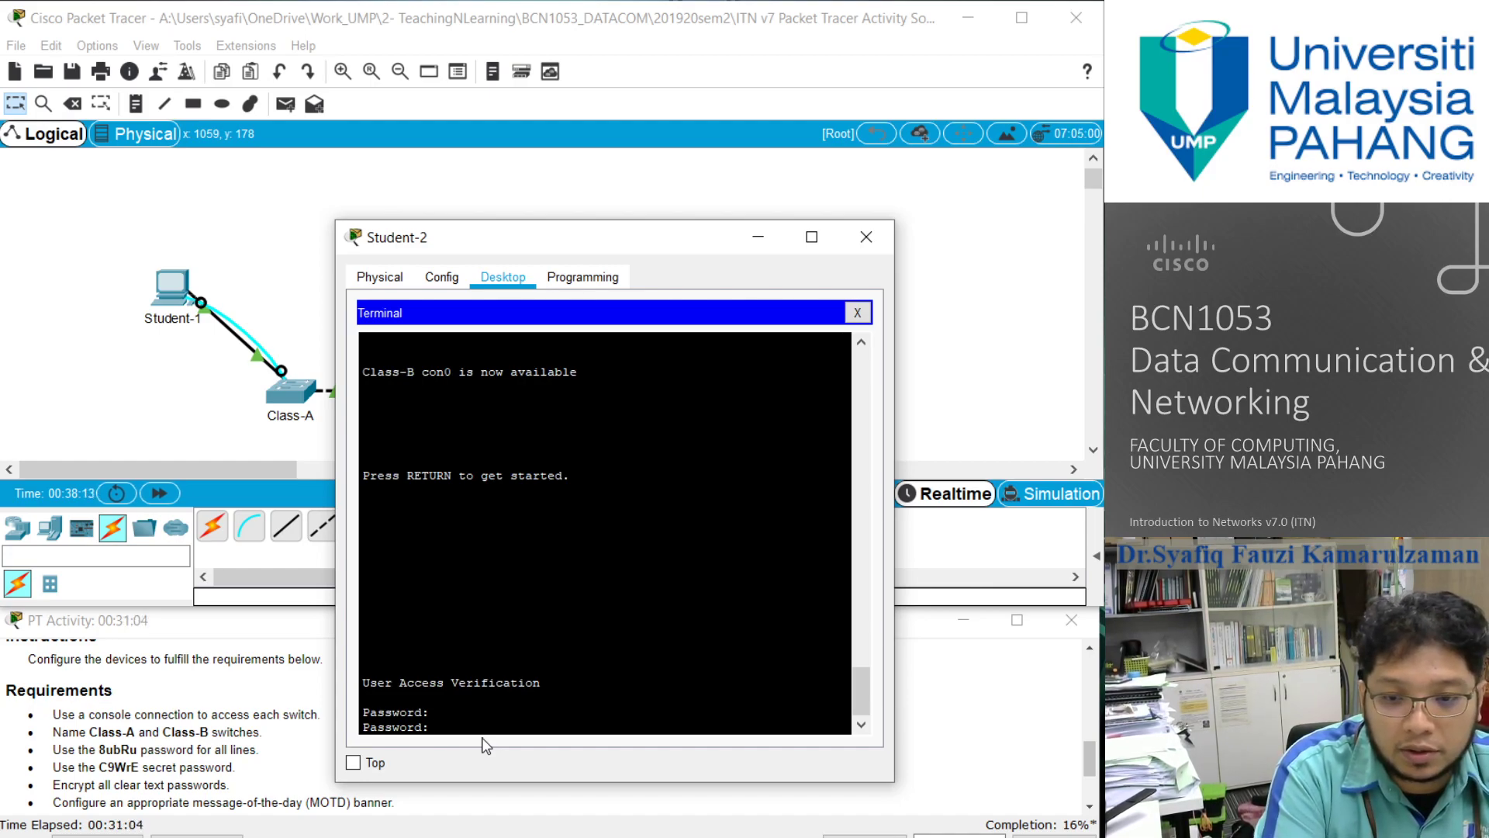
{"action": "key", "text": "Return"}
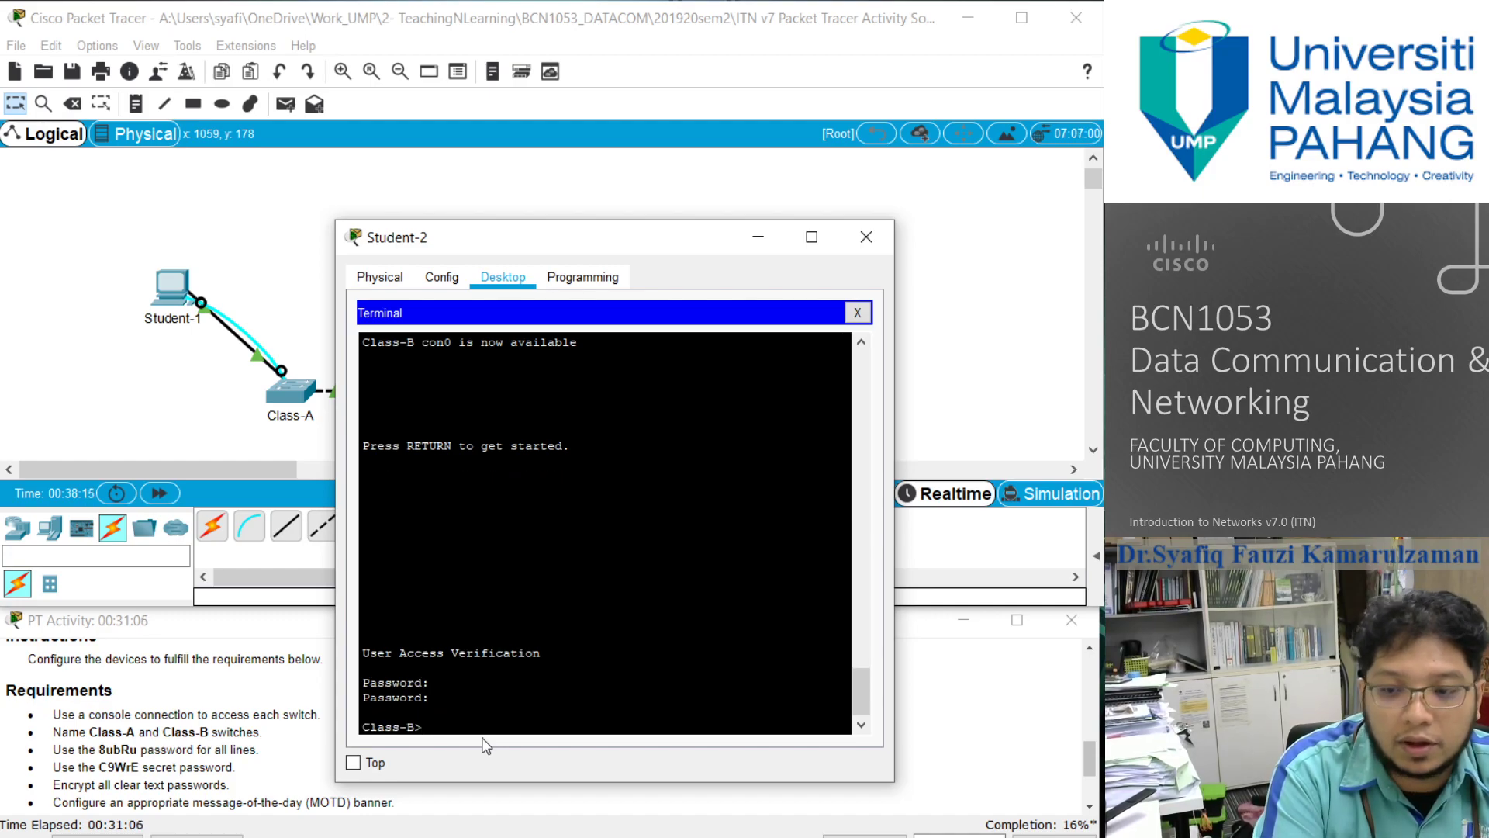
{"action": "type", "text": "enable"}
{"action": "key", "text": "Return"}
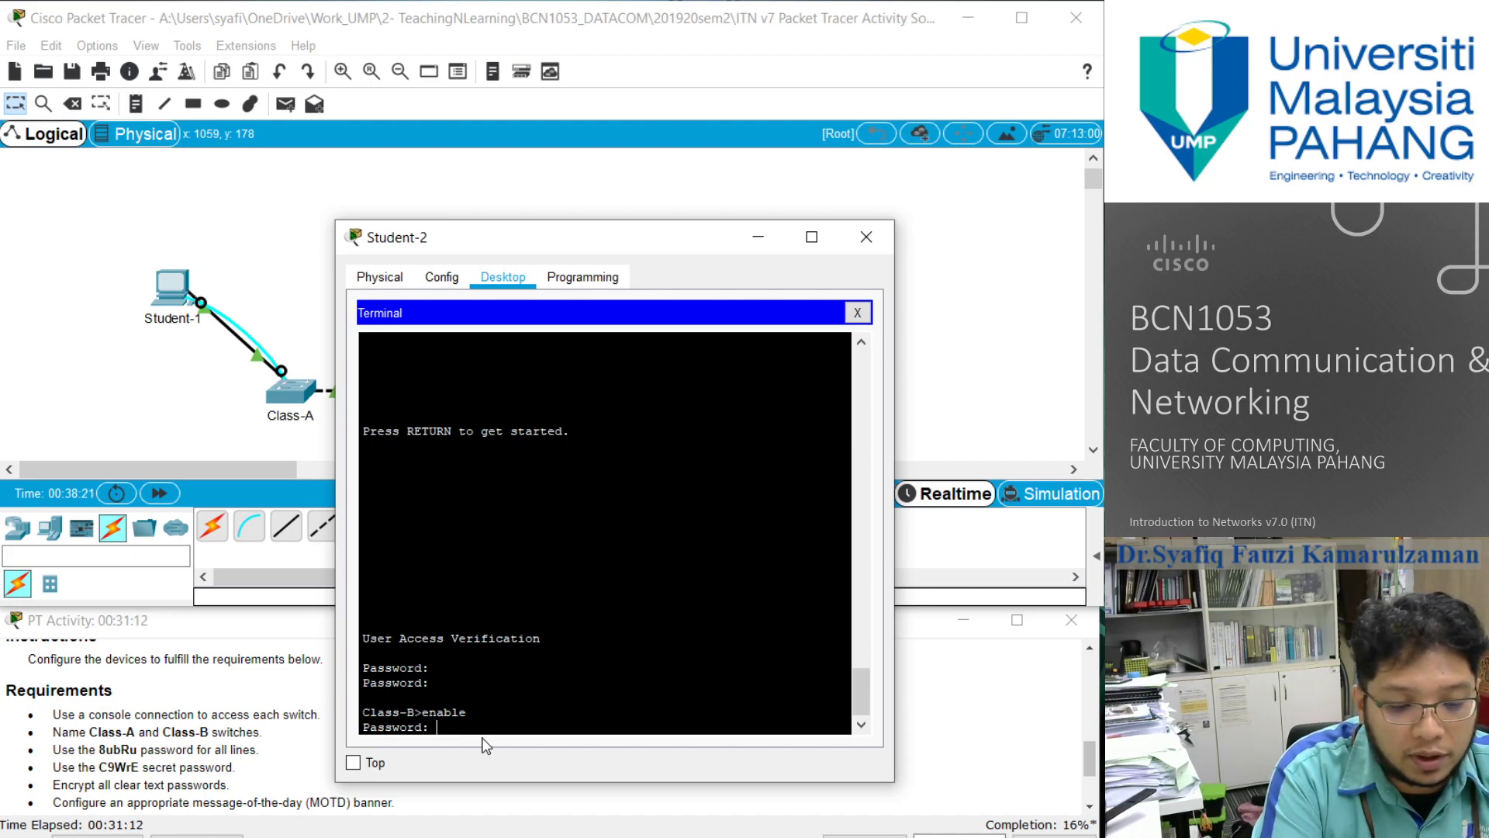
{"action": "key", "text": "Return"}
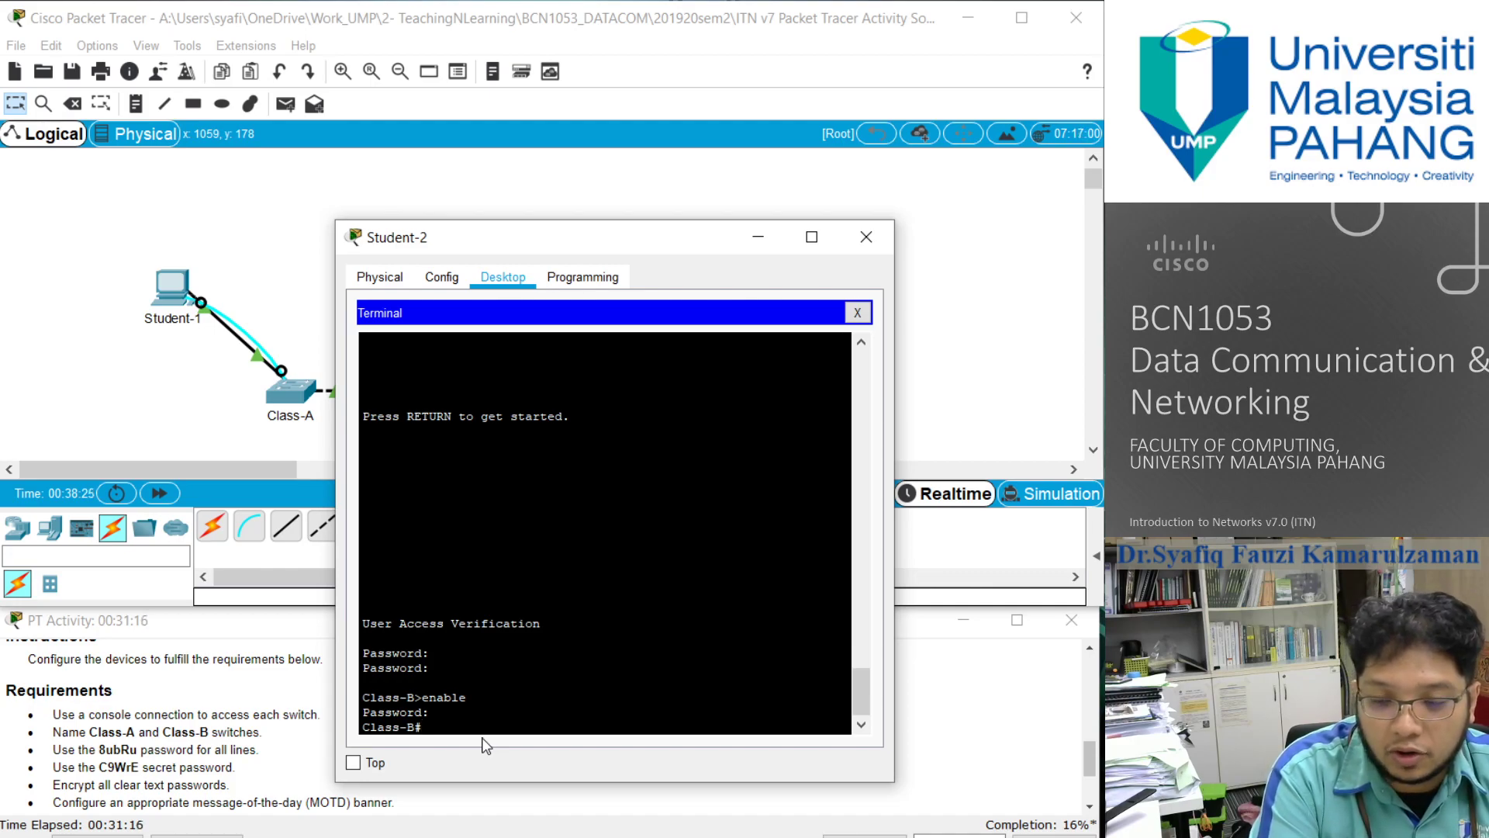
{"action": "type", "text": "show"}
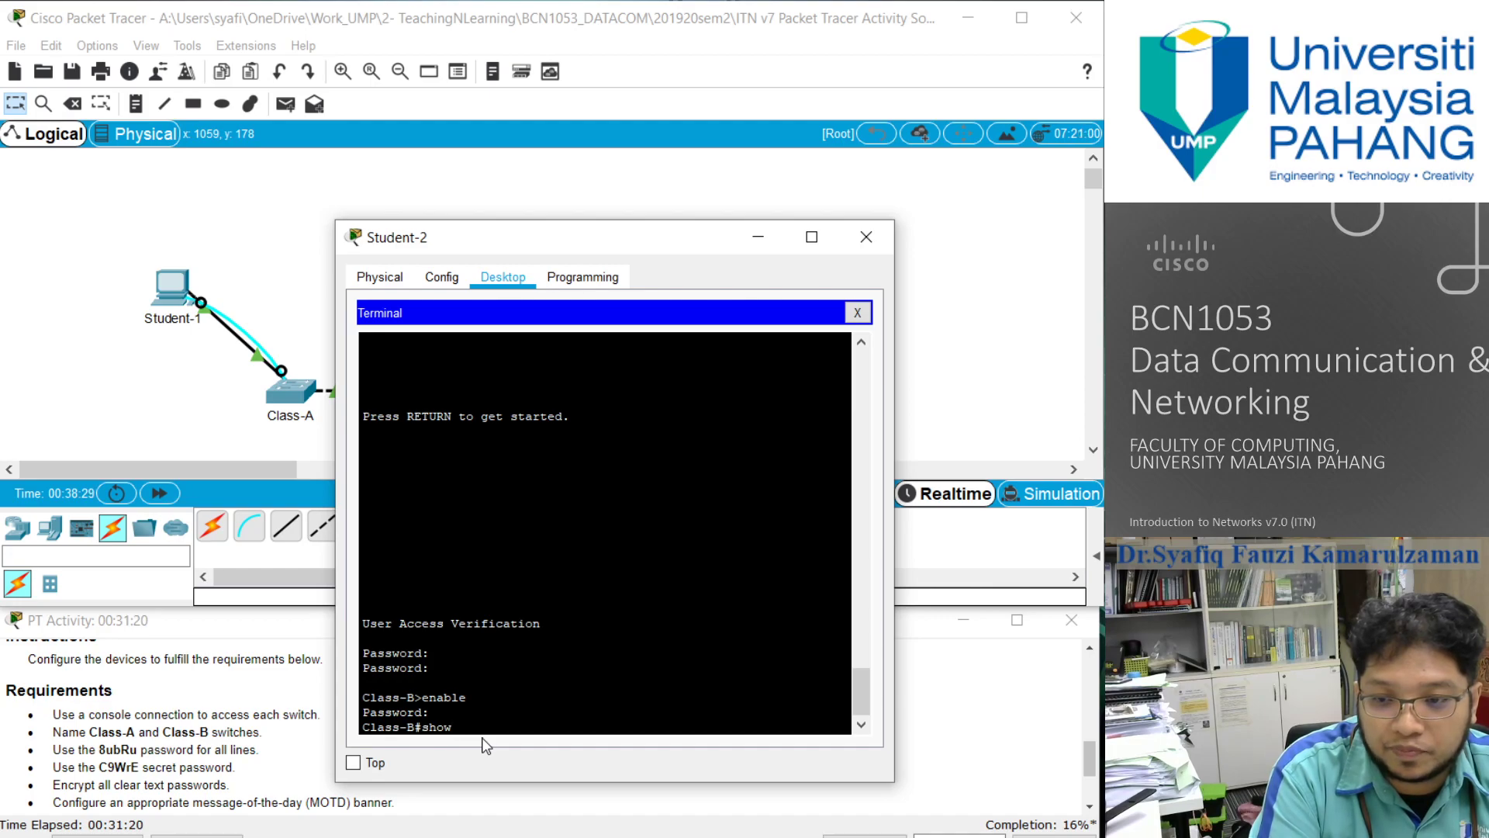
{"action": "key", "text": "BackSpace"}
{"action": "key", "text": "BackSpace"}
{"action": "key", "text": "BackSpace"}
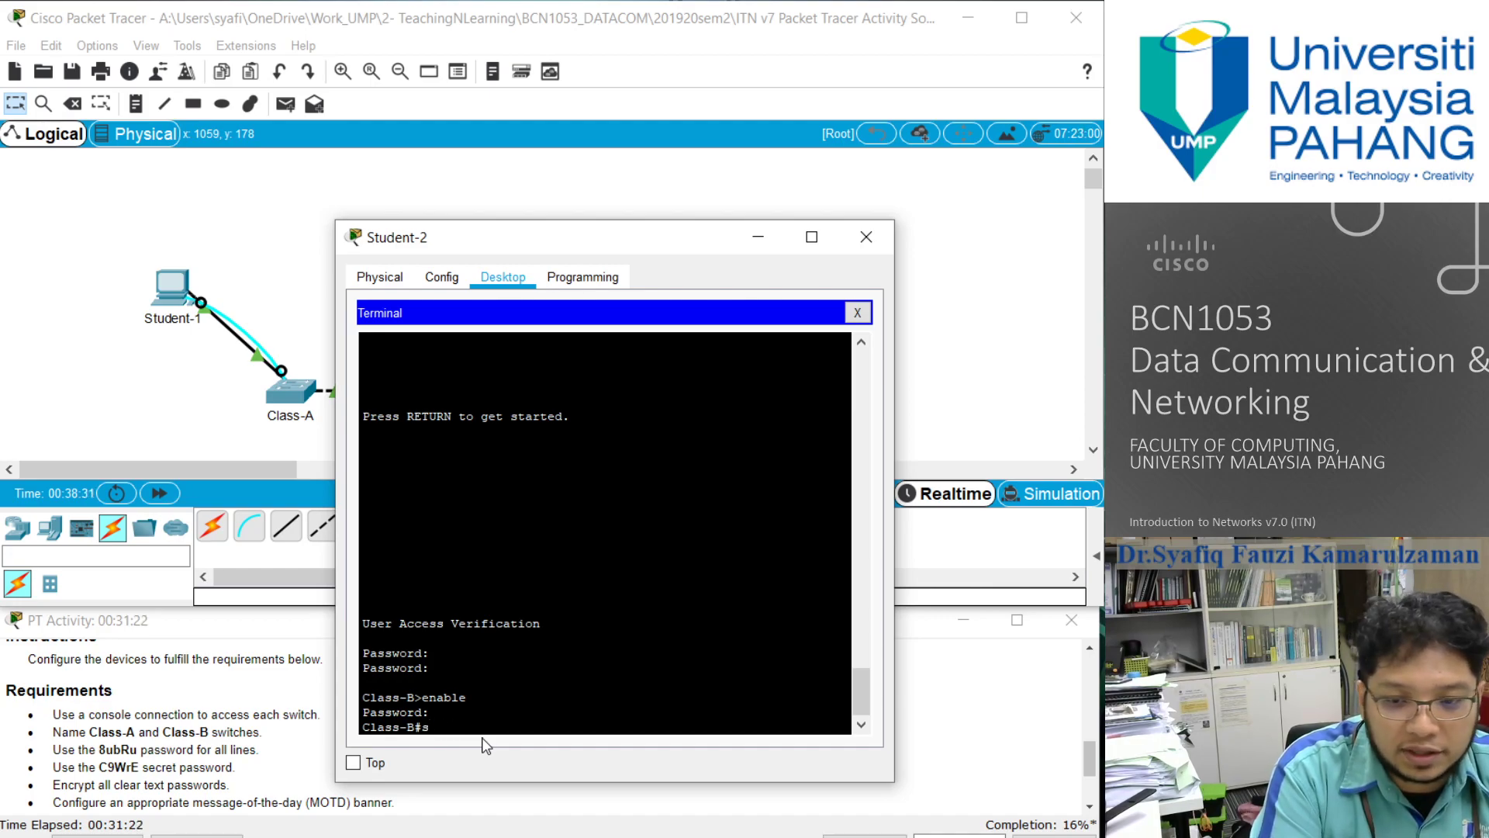
{"action": "key", "text": "BackSpace"}
- Enter global configuration mode on Class-B and encrypt all clear-text passwords with service password-encryption
{"action": "type", "text": "configure terminal"}
{"action": "key", "text": "Return"}
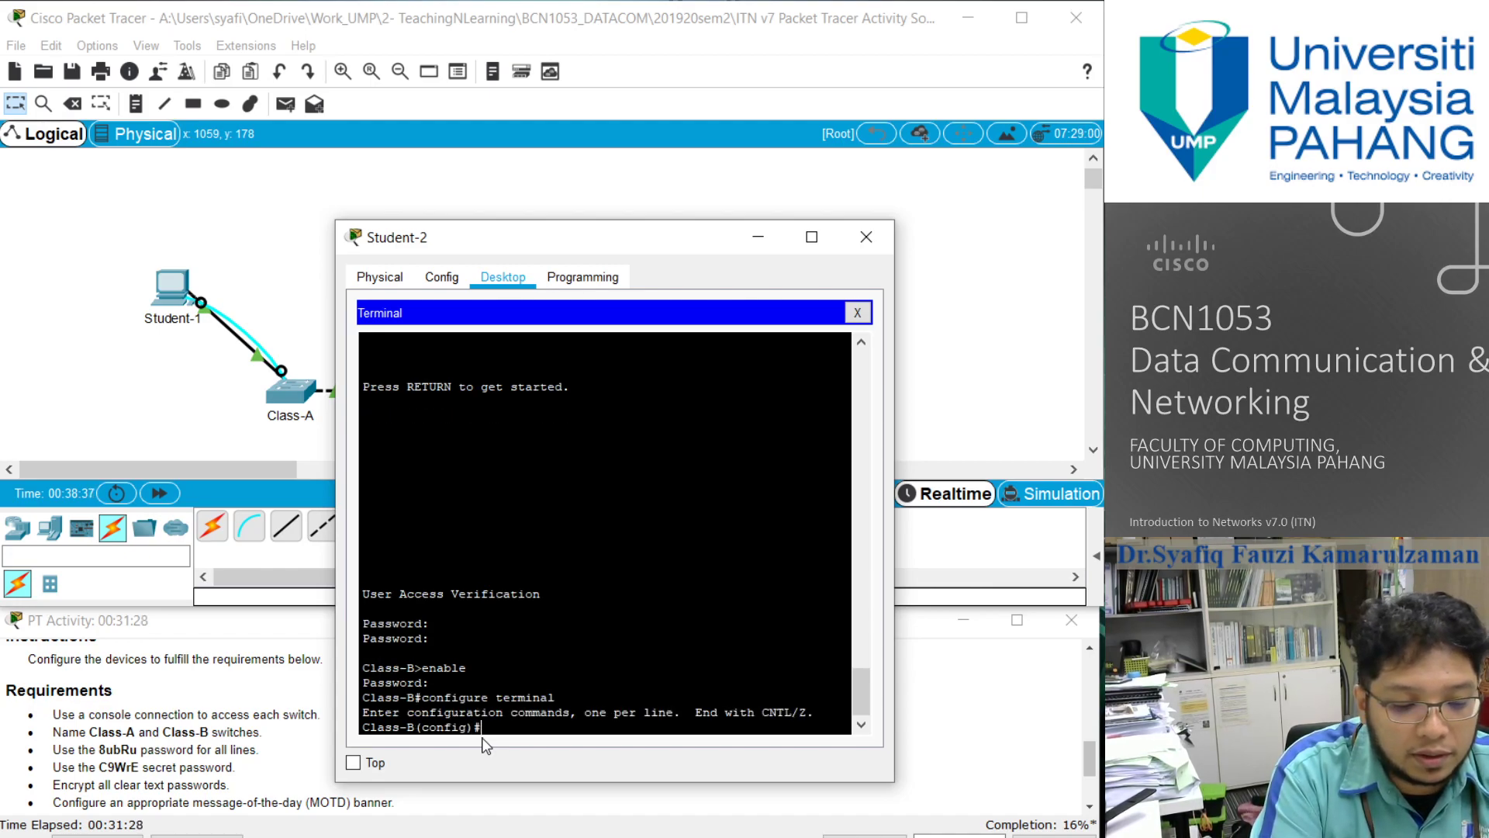
{"action": "type", "text": "service"}
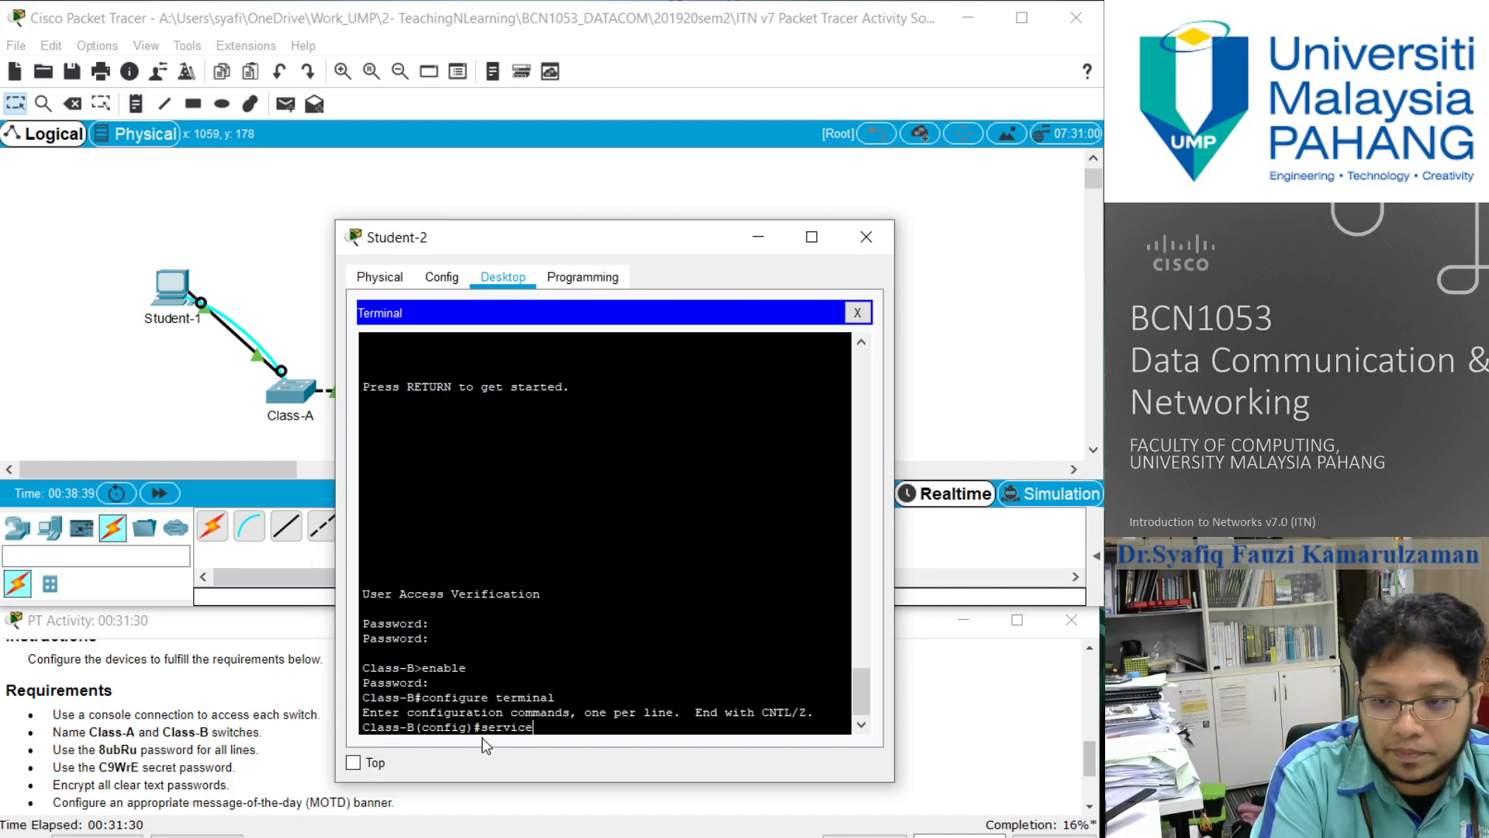
{"action": "type", "text": " passw"}
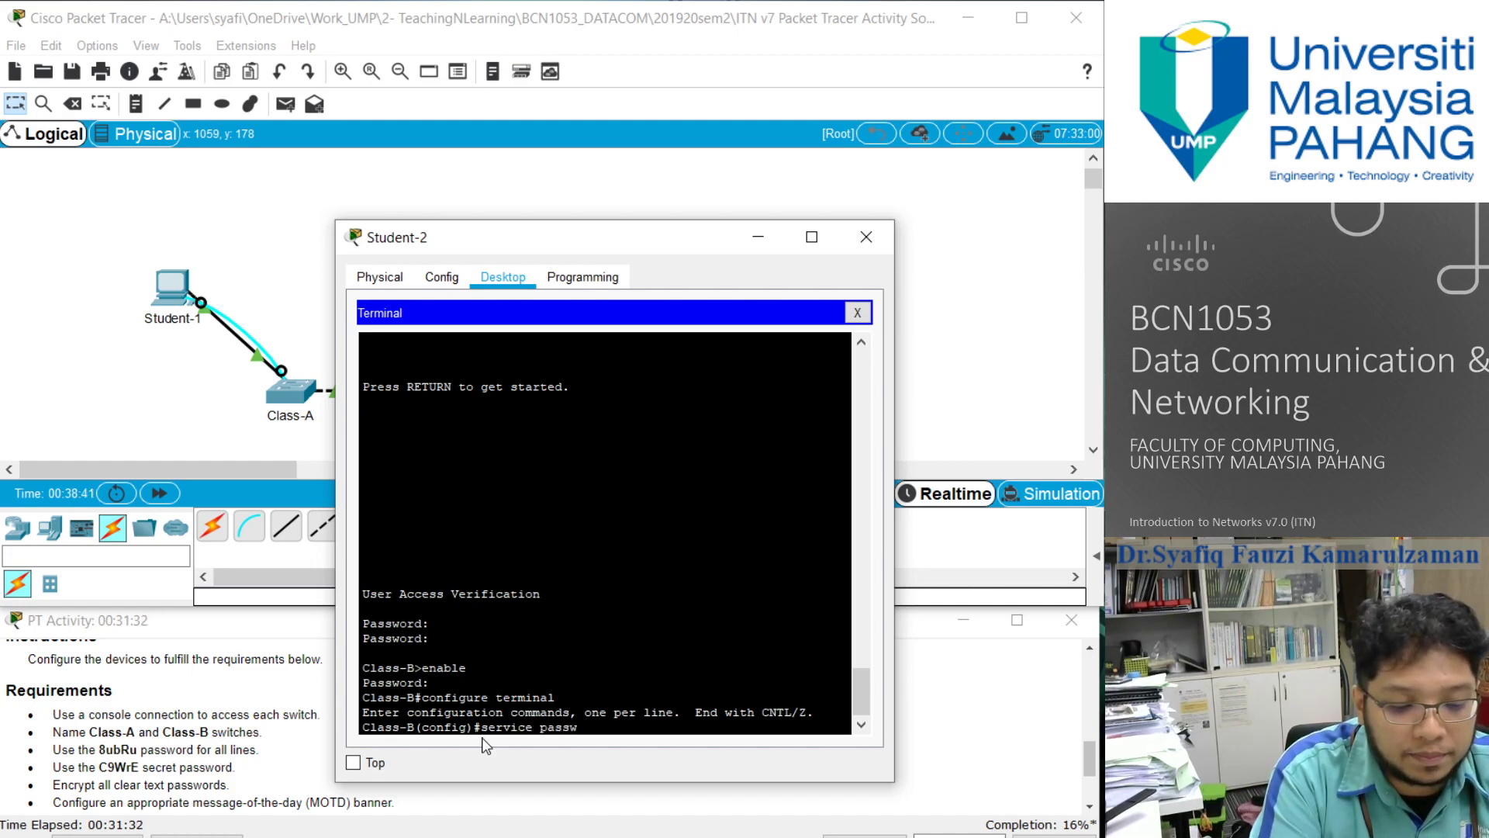
{"action": "type", "text": "ord-encry"}
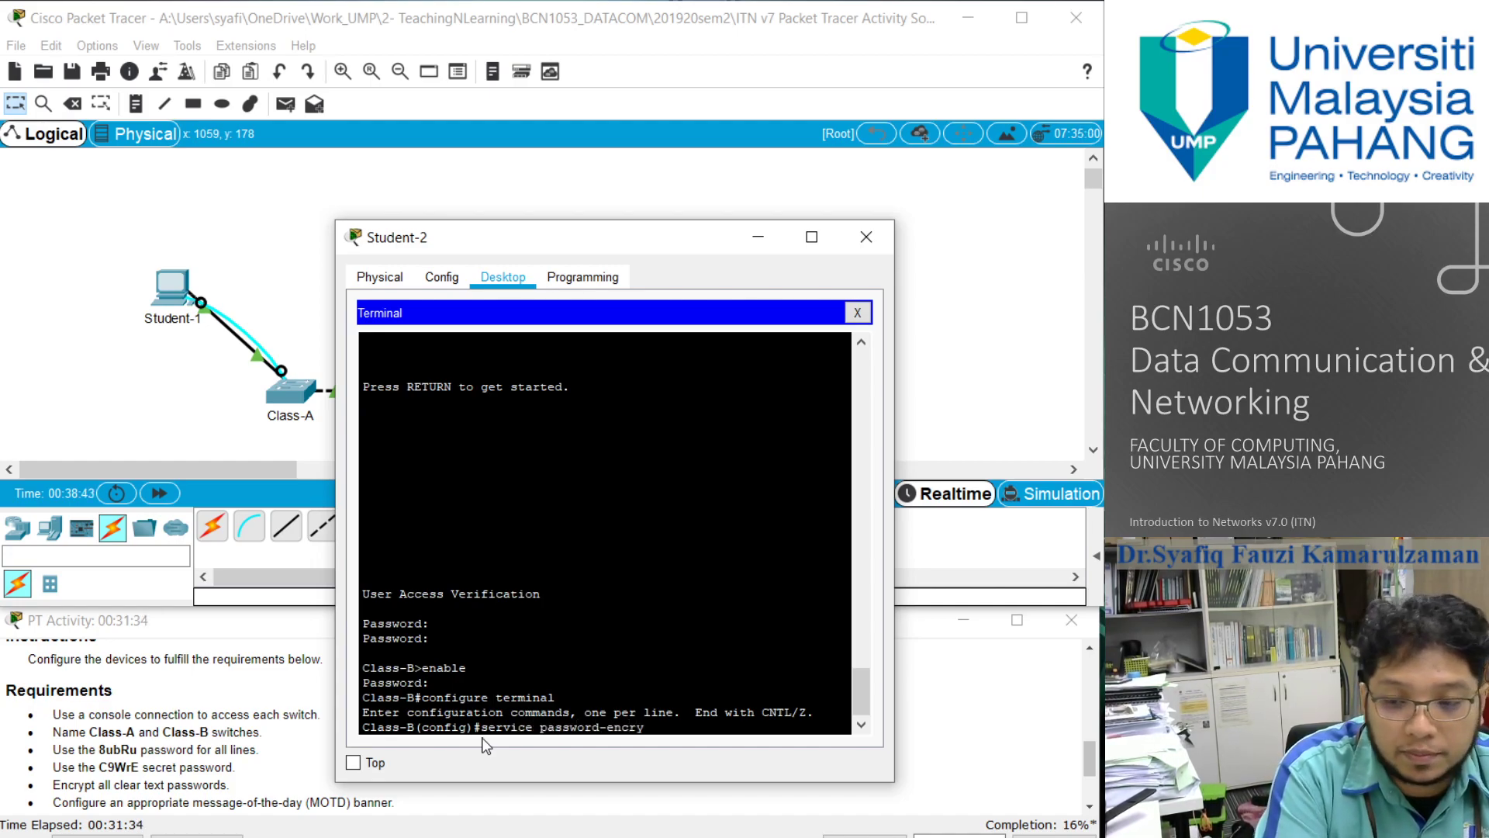
{"action": "type", "text": "ption"}
{"action": "key", "text": "Return"}
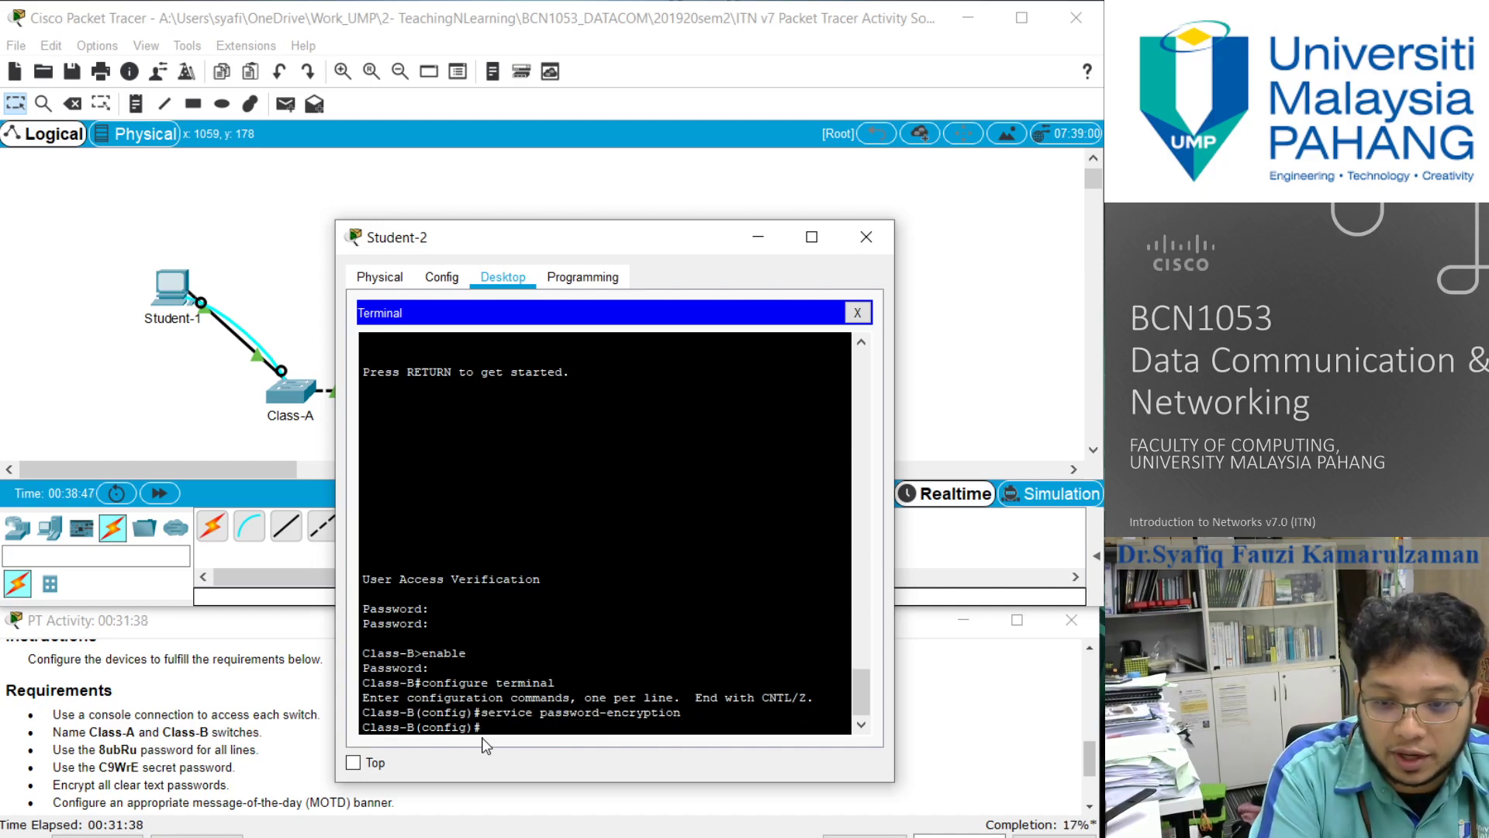
- Try to set the Class-B message-of-the-day banner to ***CAUTION : ACCESS RESTRICTED***, opening the message with a double quote
{"action": "type", "text": "banner motd \"***CAUTIO"}
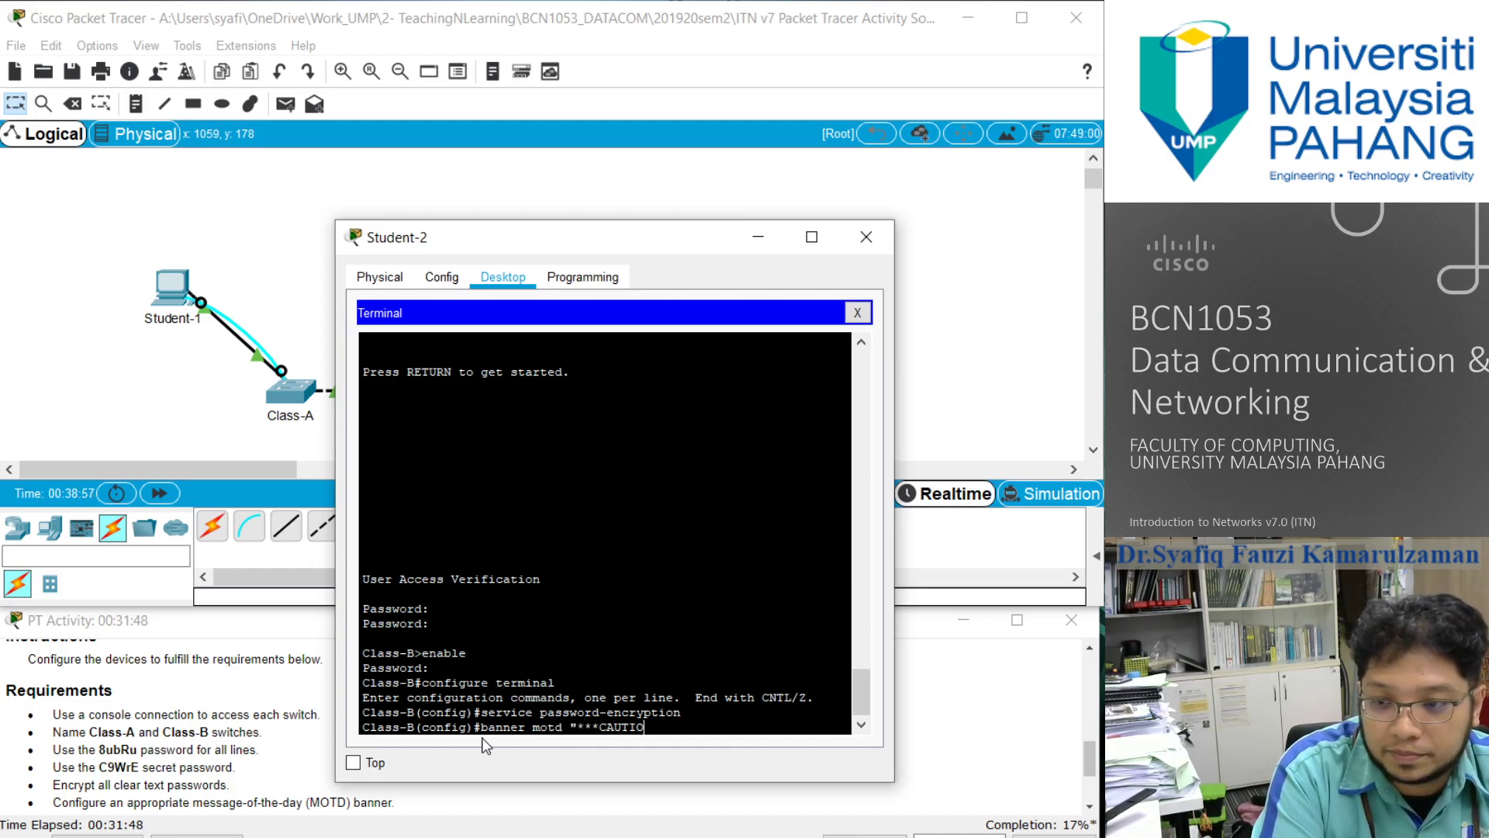
{"action": "type", "text": "N :"}
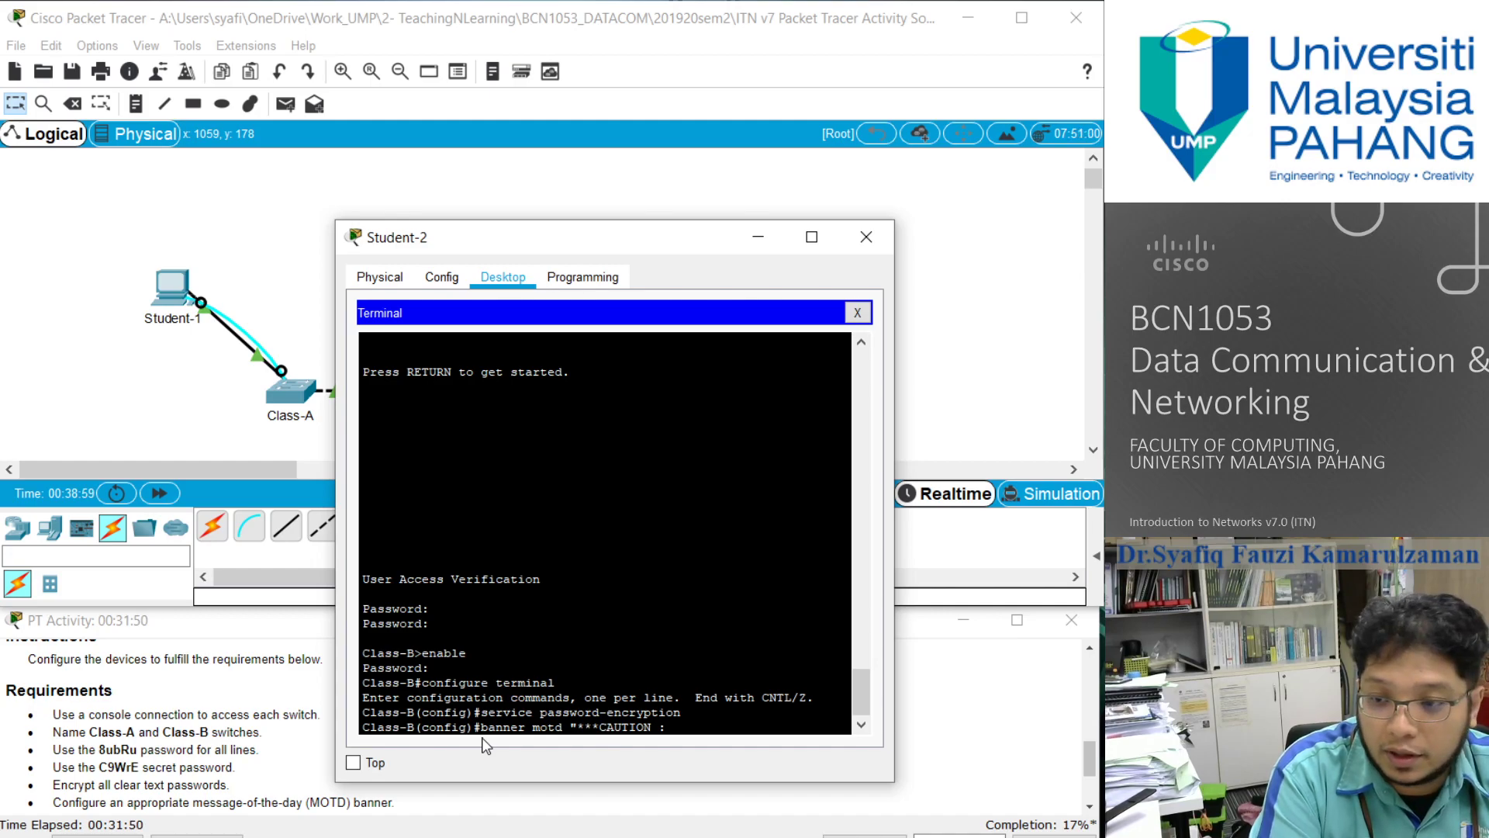
{"action": "type", "text": " ACCESS R"}
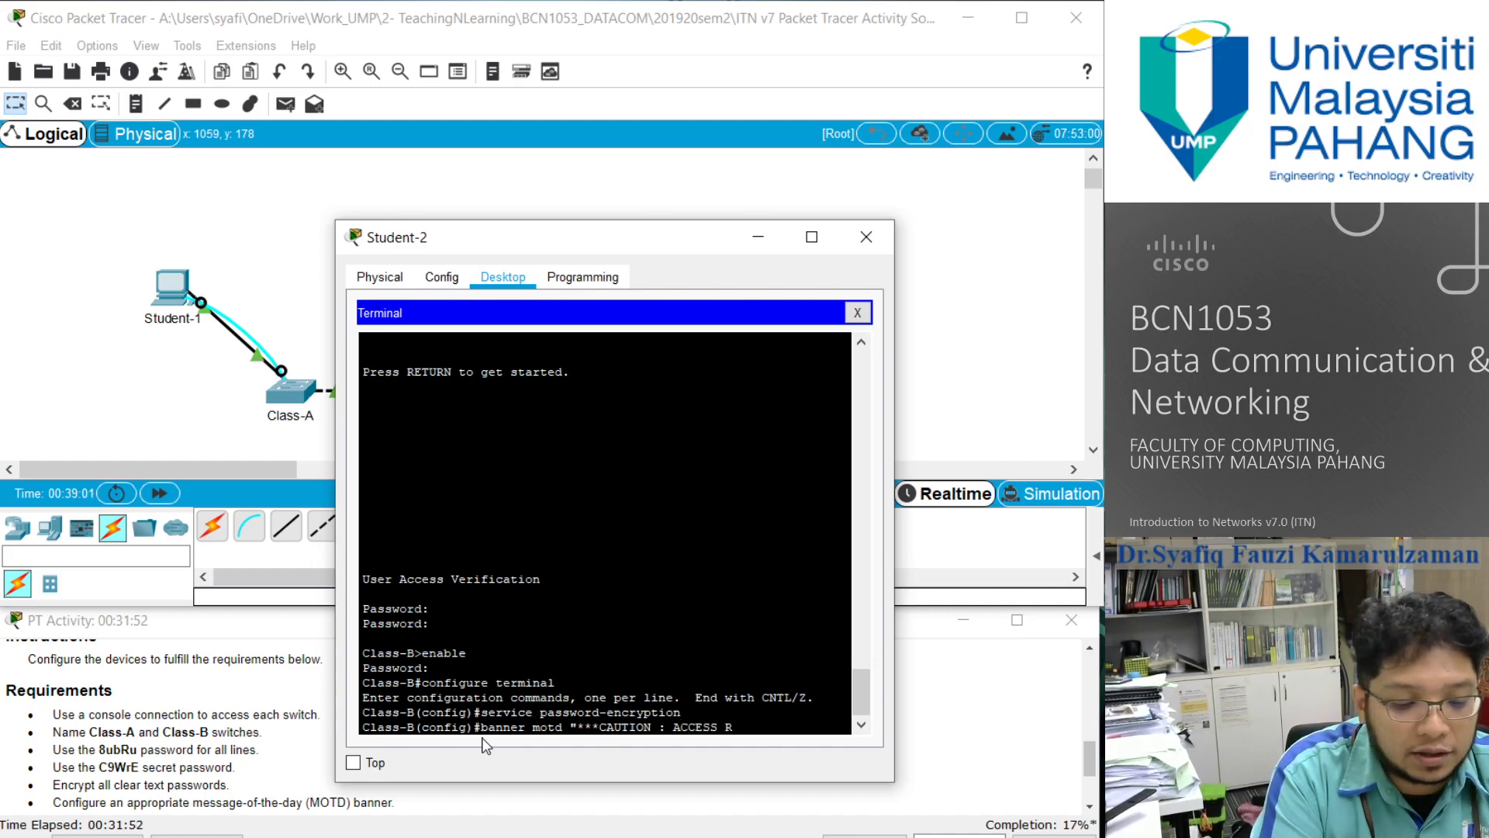
{"action": "type", "text": "ESTRICTED"}
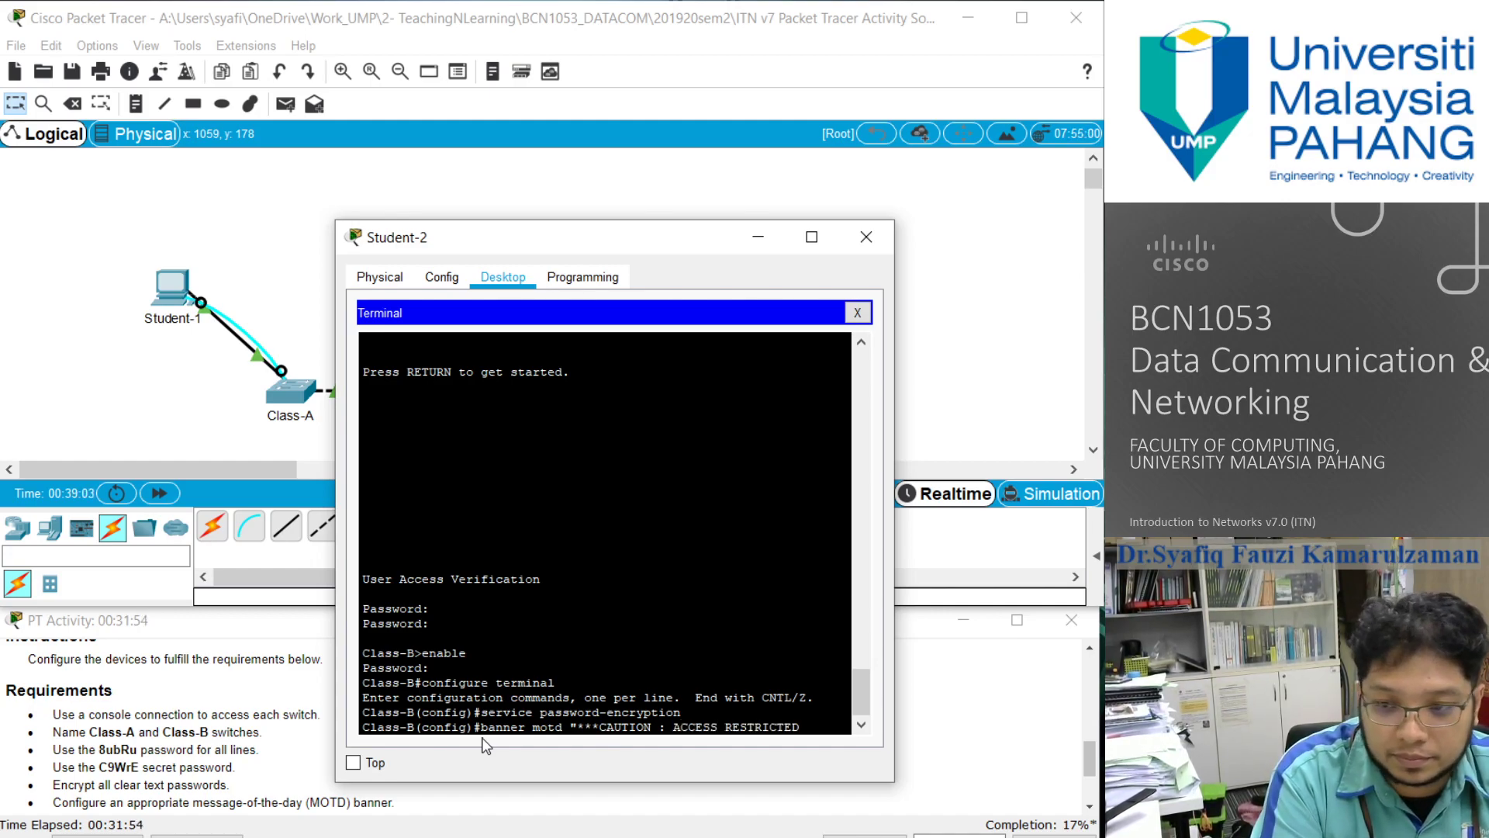
{"action": "type", "text": "***"}
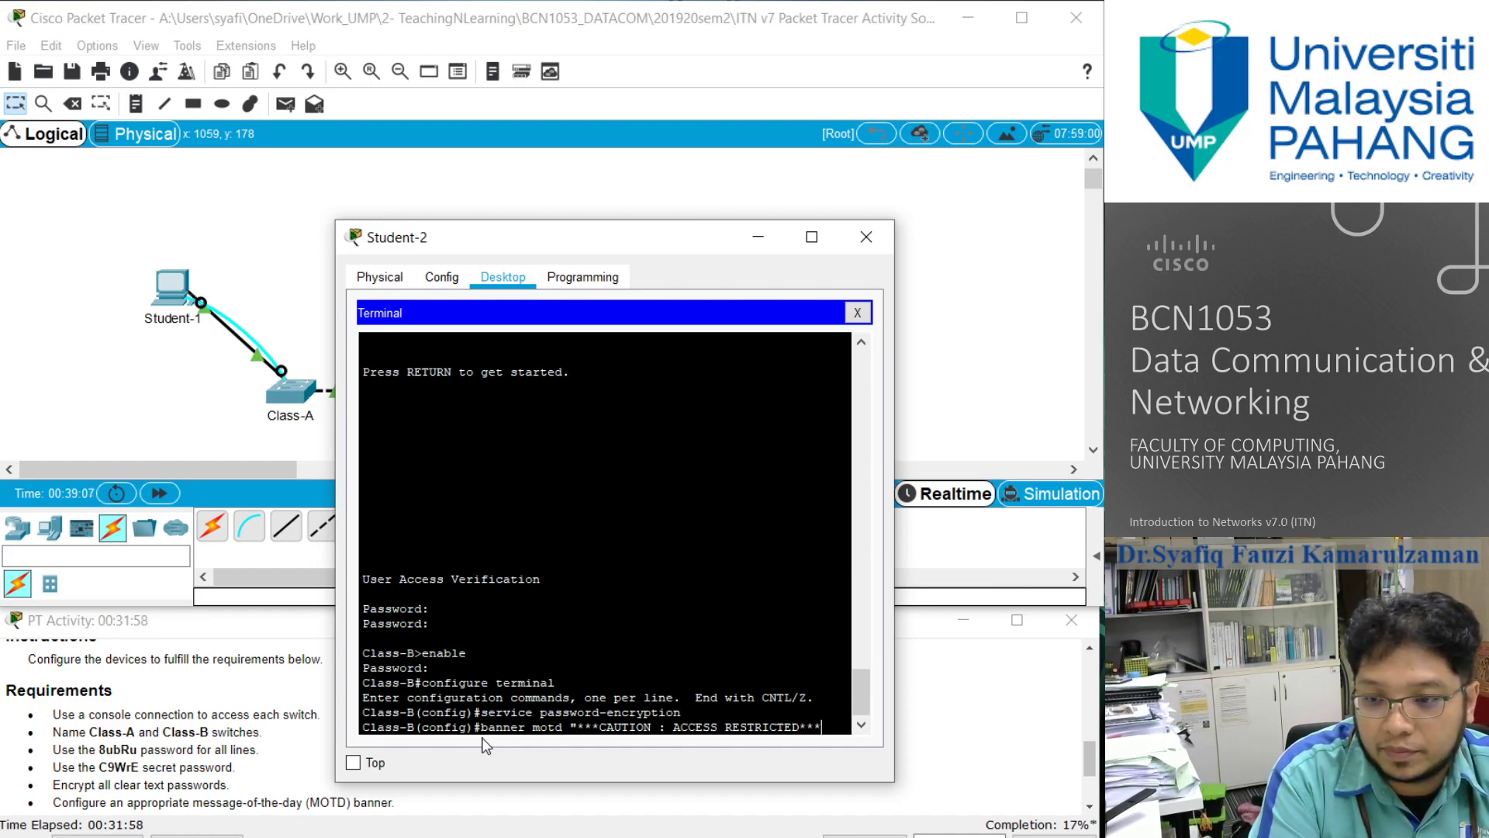
{"action": "key", "text": "Return"}
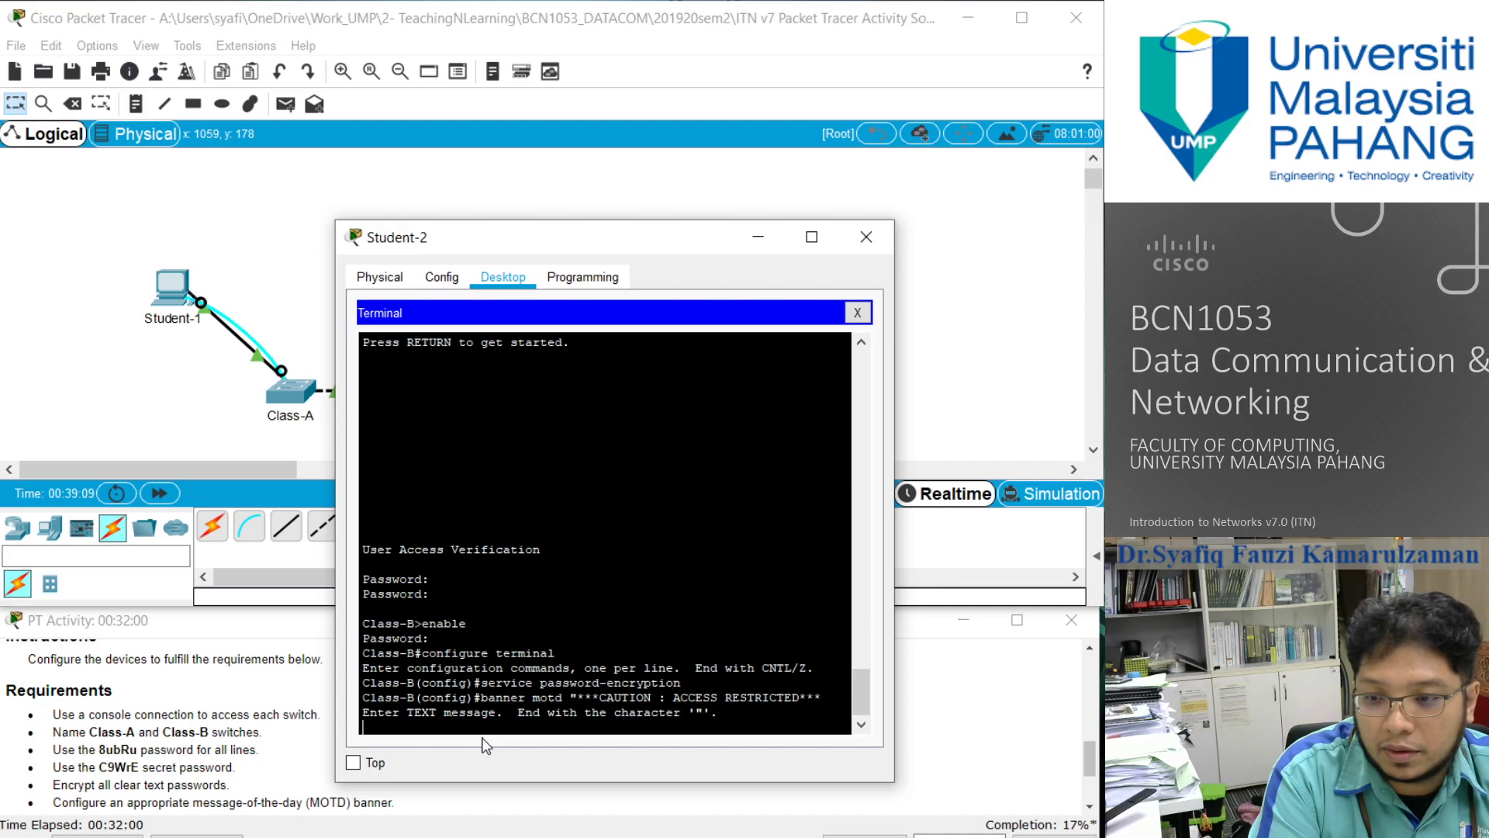
- Finish the open banner message by recalling the banner motd line and adding the closing double quote
{"action": "key", "text": "Return"}
{"action": "key", "text": "Up"}
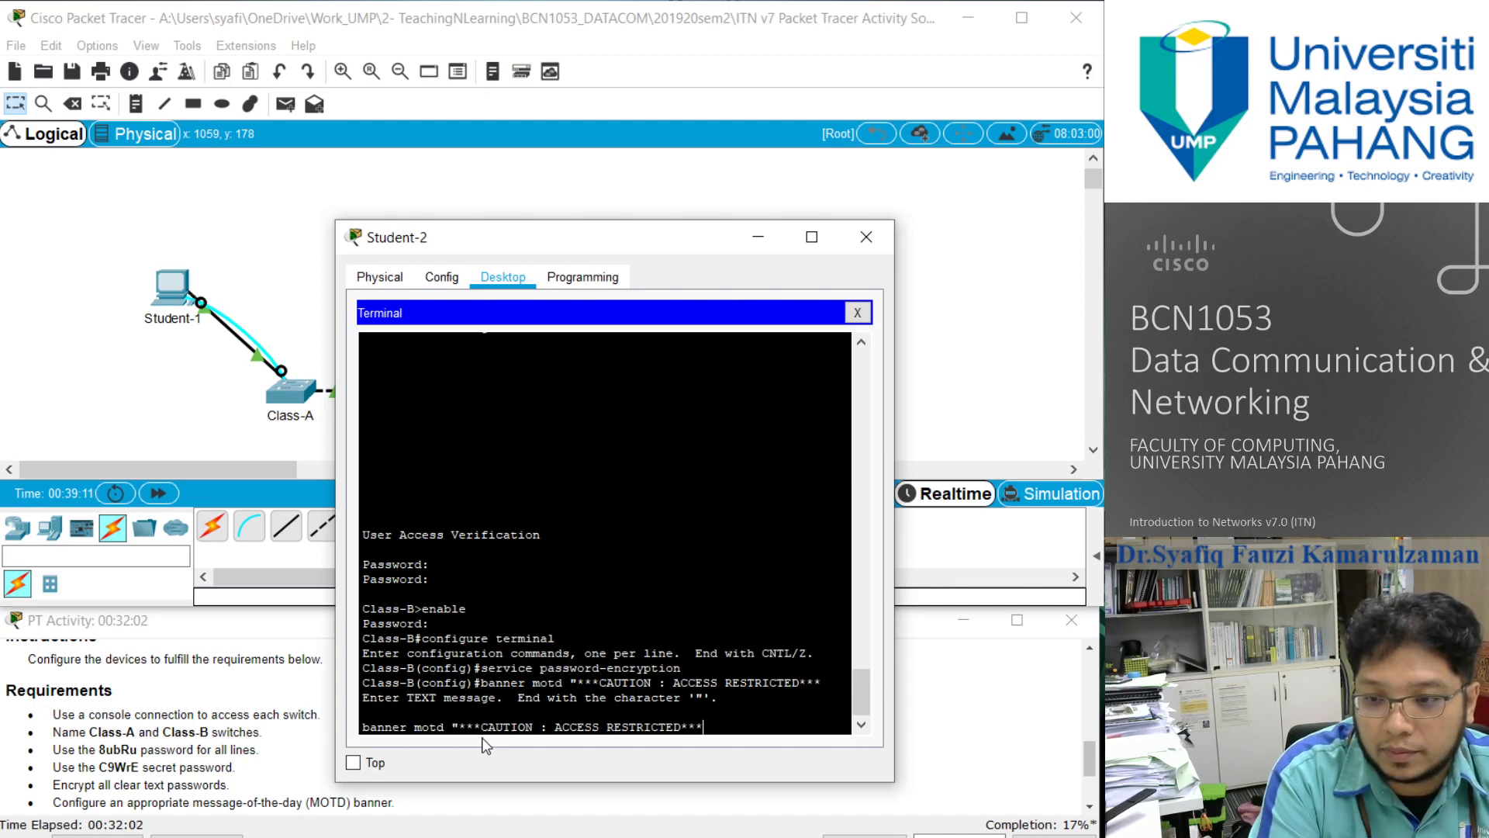
{"action": "key", "text": "Up"}
{"action": "key", "text": "Down"}
{"action": "type", "text": "\""}
{"action": "key", "text": "Return"}
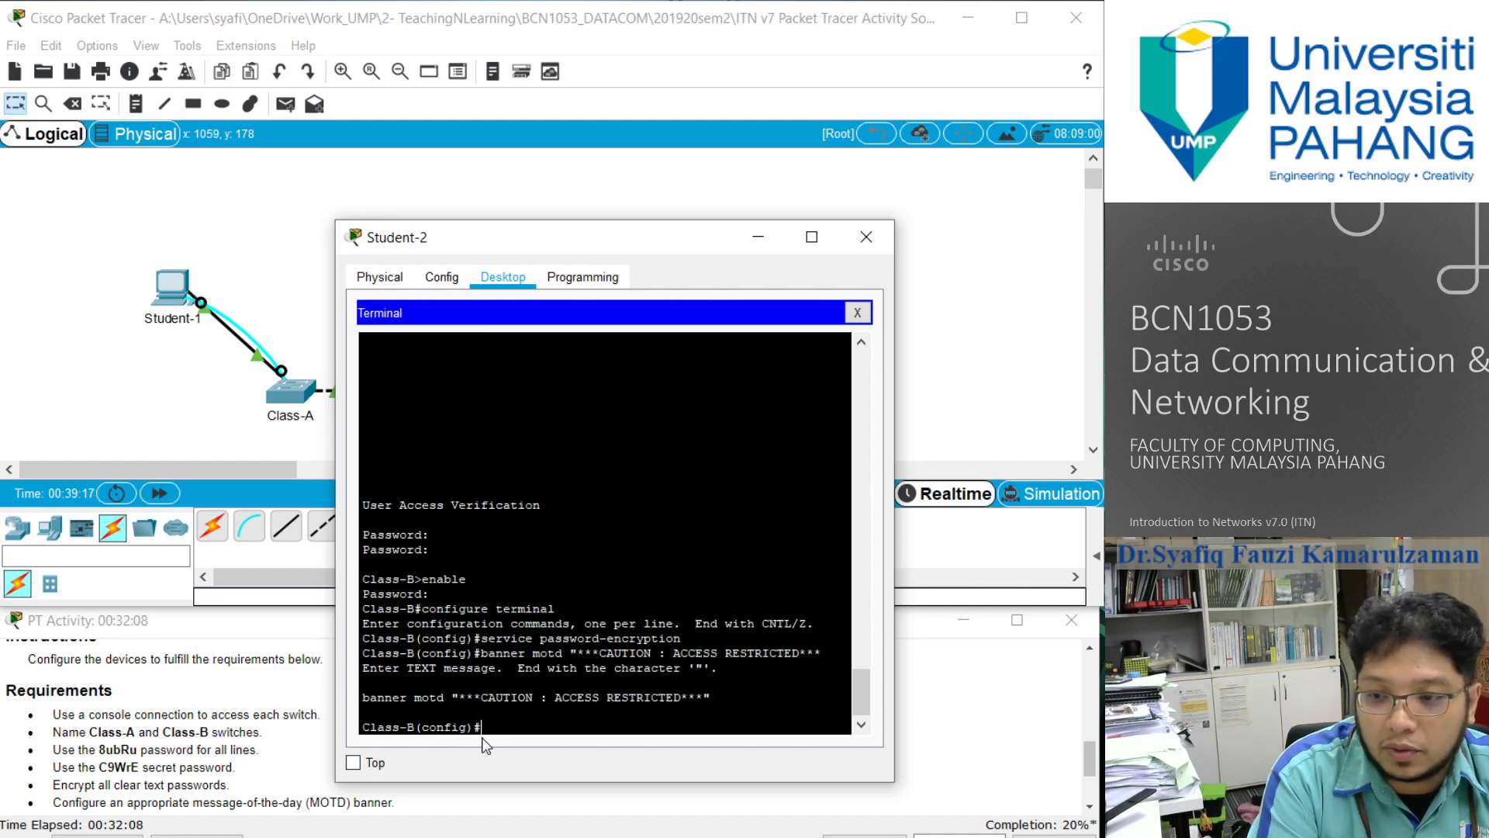
- Exit configuration mode, end the Class-B console session and reopen it to check how the login banner displays
{"action": "type", "text": "exit"}
{"action": "key", "text": "Return"}
{"action": "type", "text": "exit"}
{"action": "key", "text": "Return"}
{"action": "key", "text": "Return"}
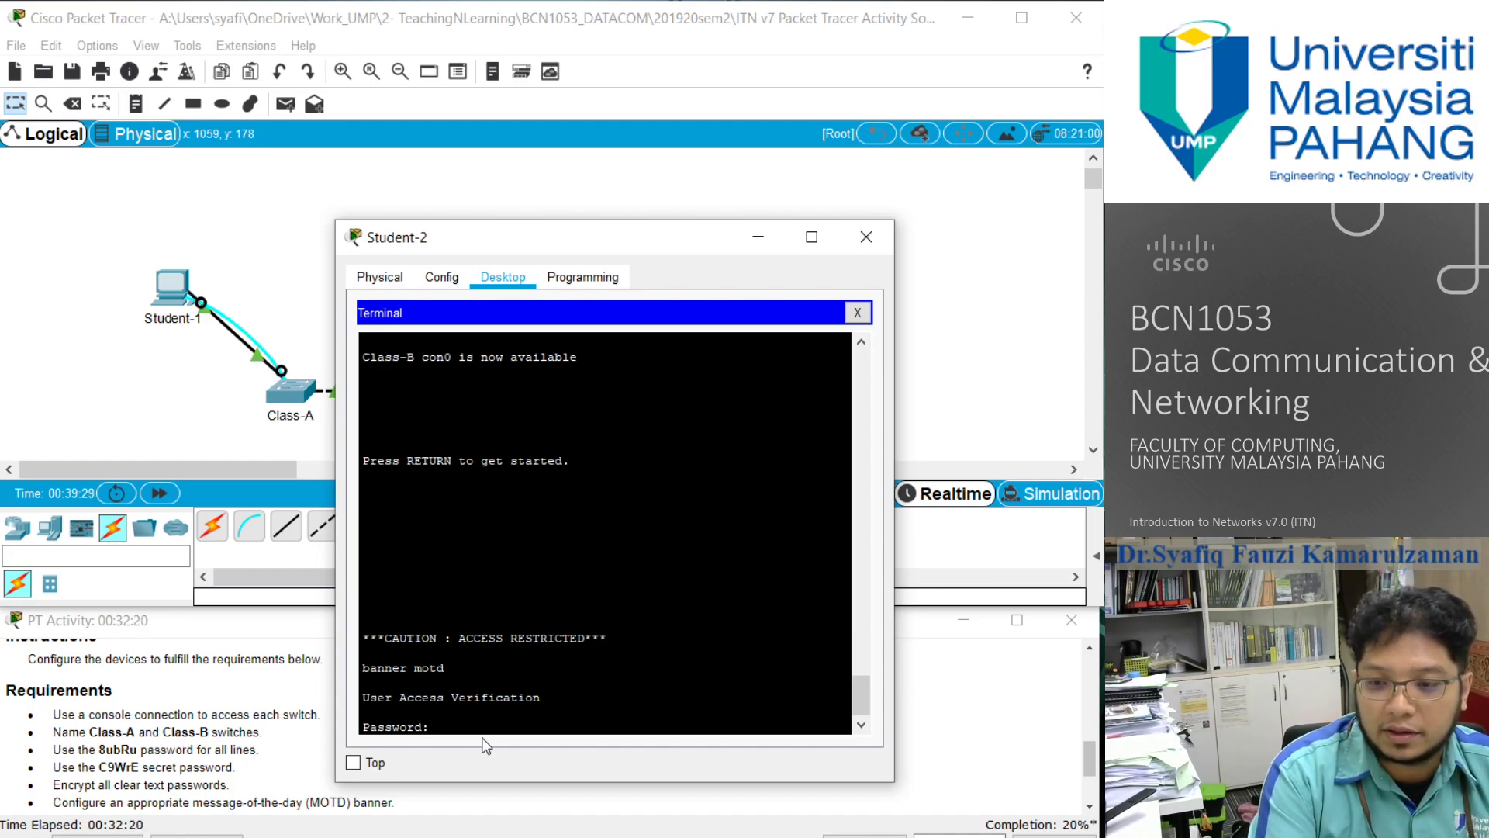
{"action": "mouse_move", "coordinate": [366, 668]}
{"action": "left_mouse_down"}
{"action": "mouse_move", "coordinate": [456, 668]}
{"action": "mouse_move", "coordinate": [363, 668]}
{"action": "left_mouse_up"}
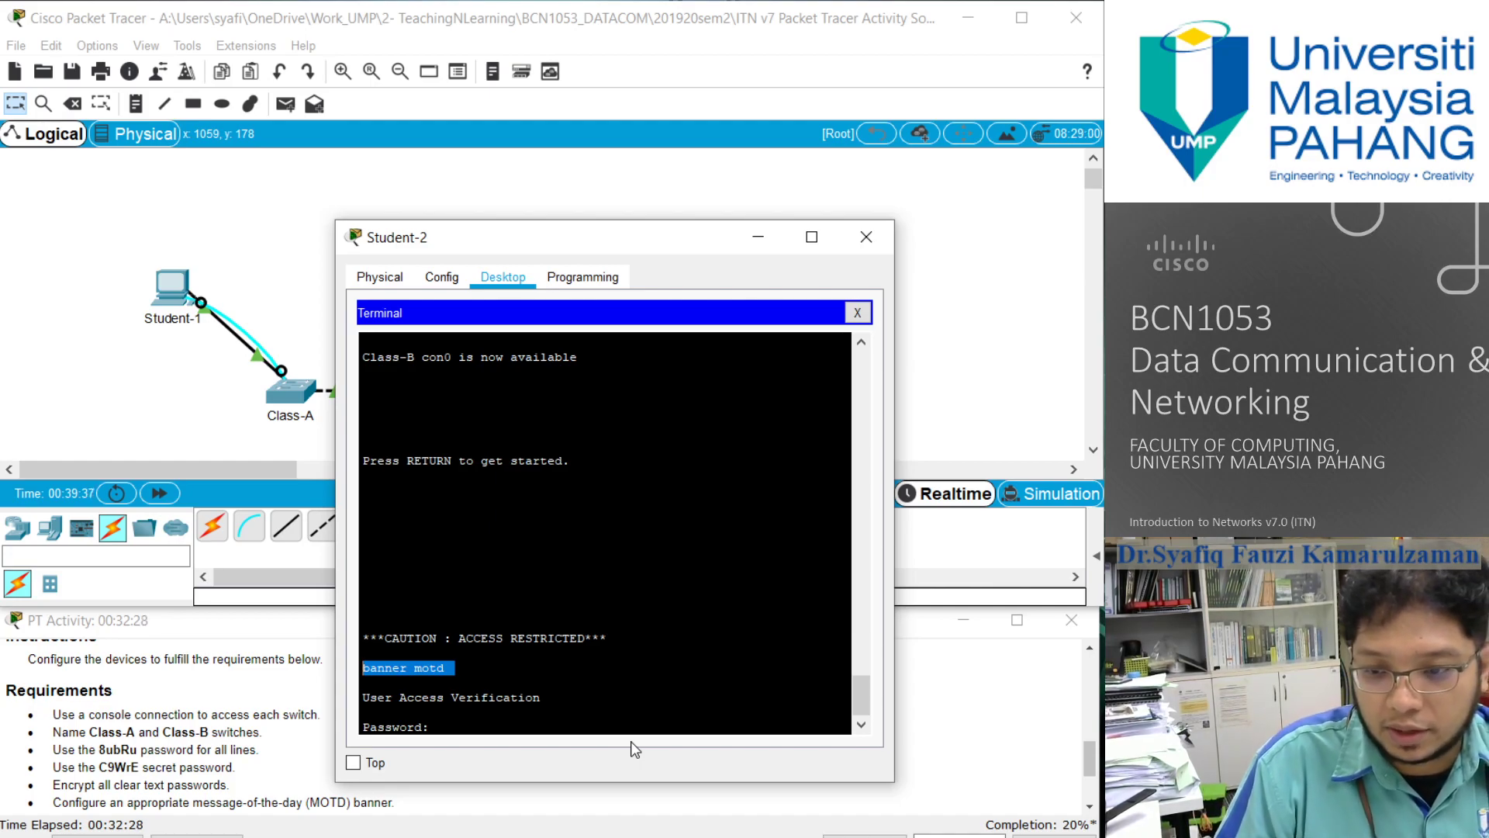
- Log in to Class-B with the console line password and enter privileged EXEC mode using the enable secret password
{"action": "type", "text": "8"}
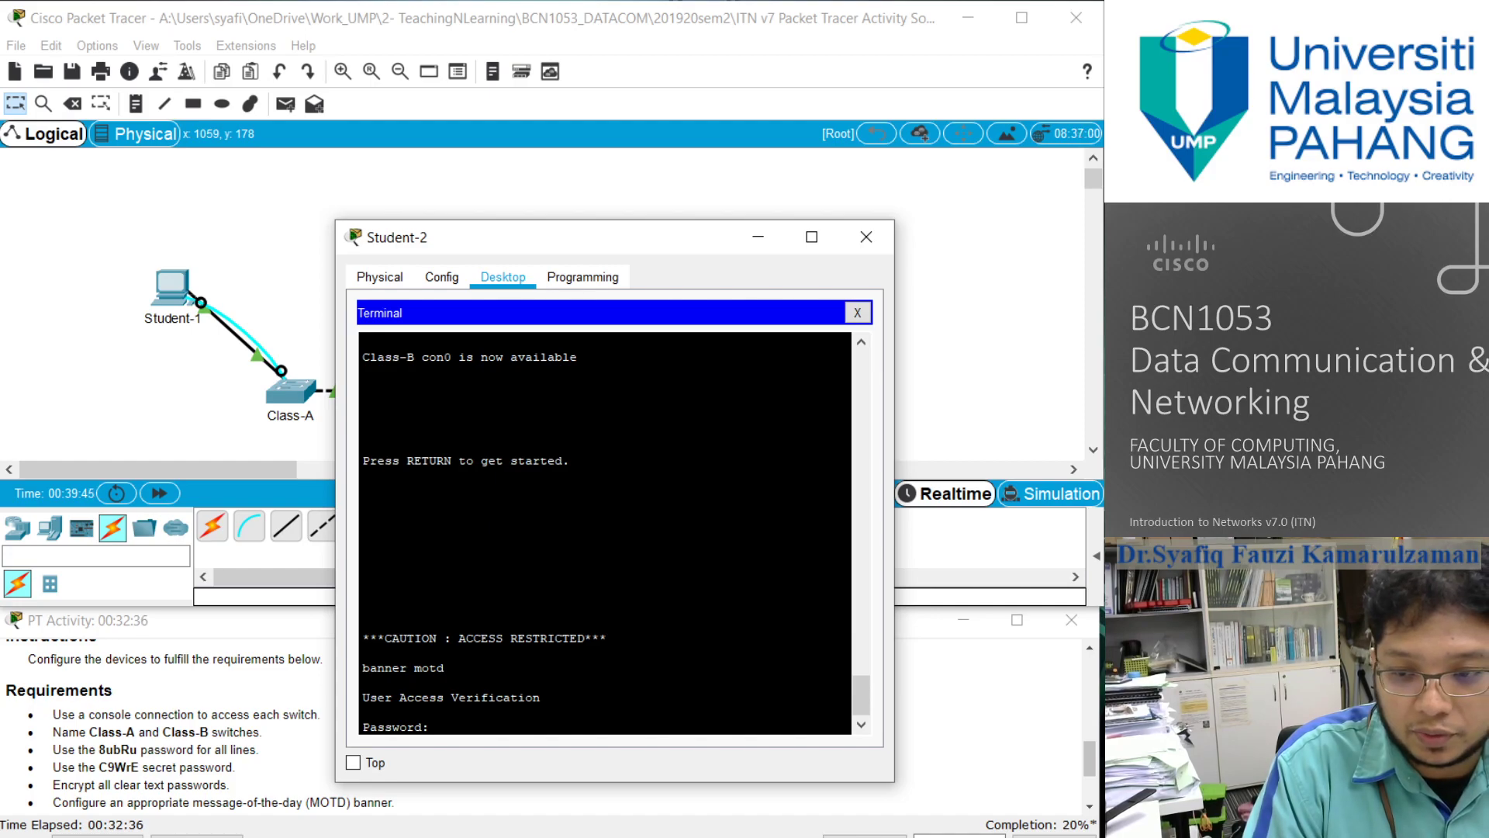
{"action": "key", "text": "Return"}
{"action": "type", "text": "enable"}
{"action": "key", "text": "Return"}
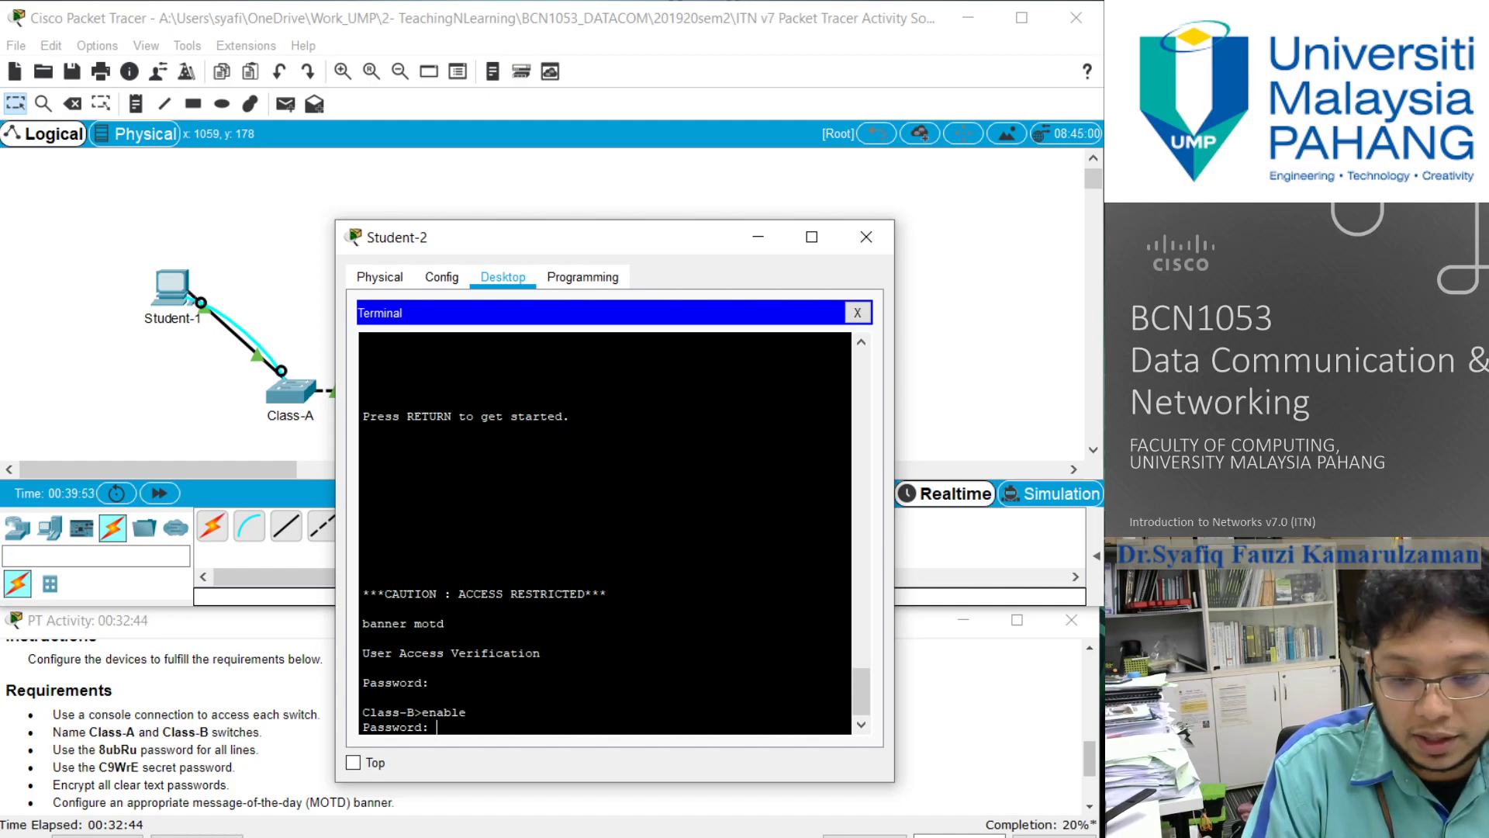
{"action": "key", "text": "Return"}
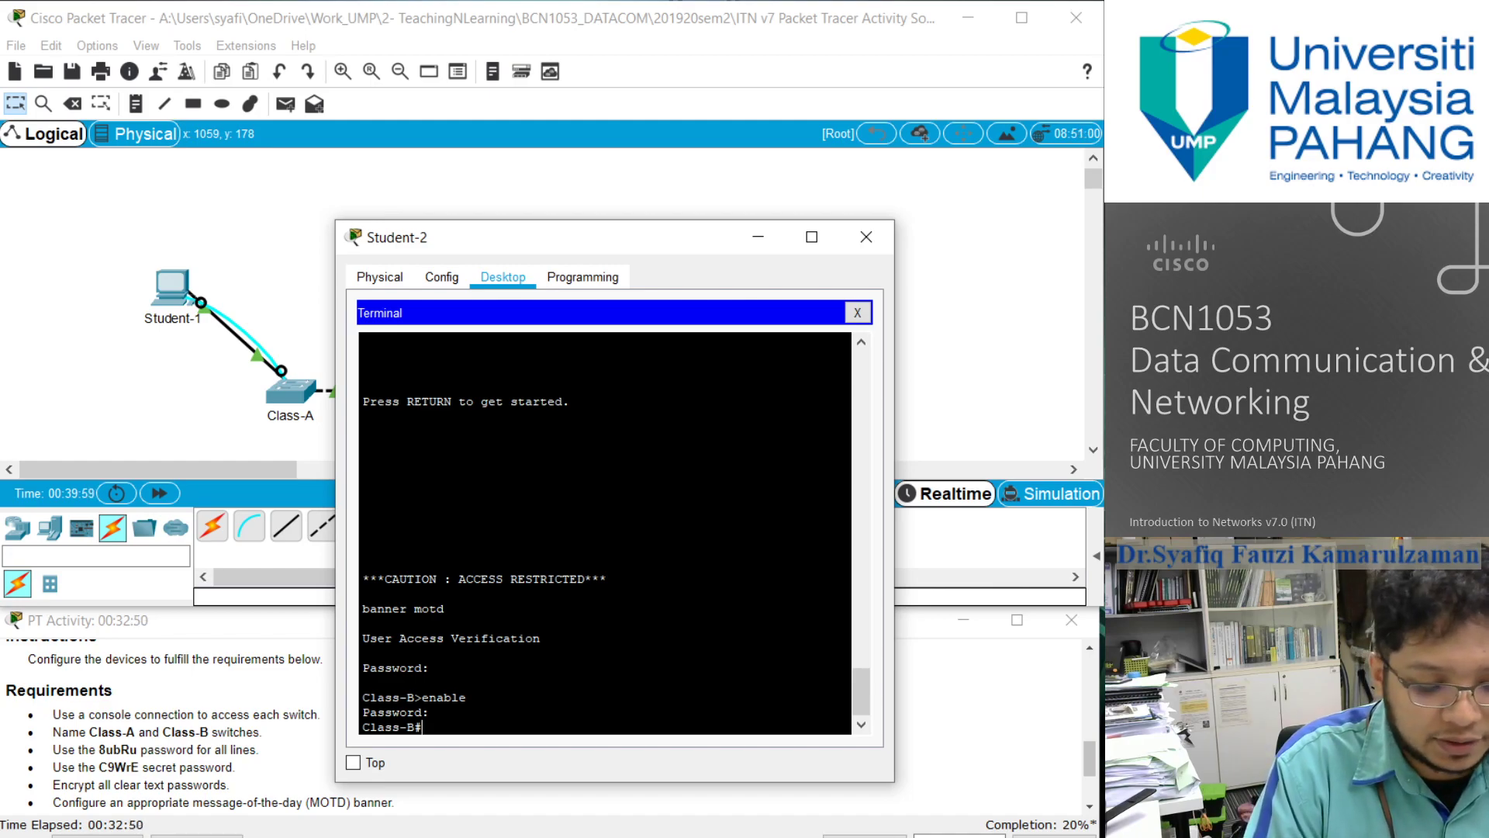
- Enter global configuration mode on Class-B, correcting the misspelled configure terminal command
{"action": "type", "text": "confugre terminal"}
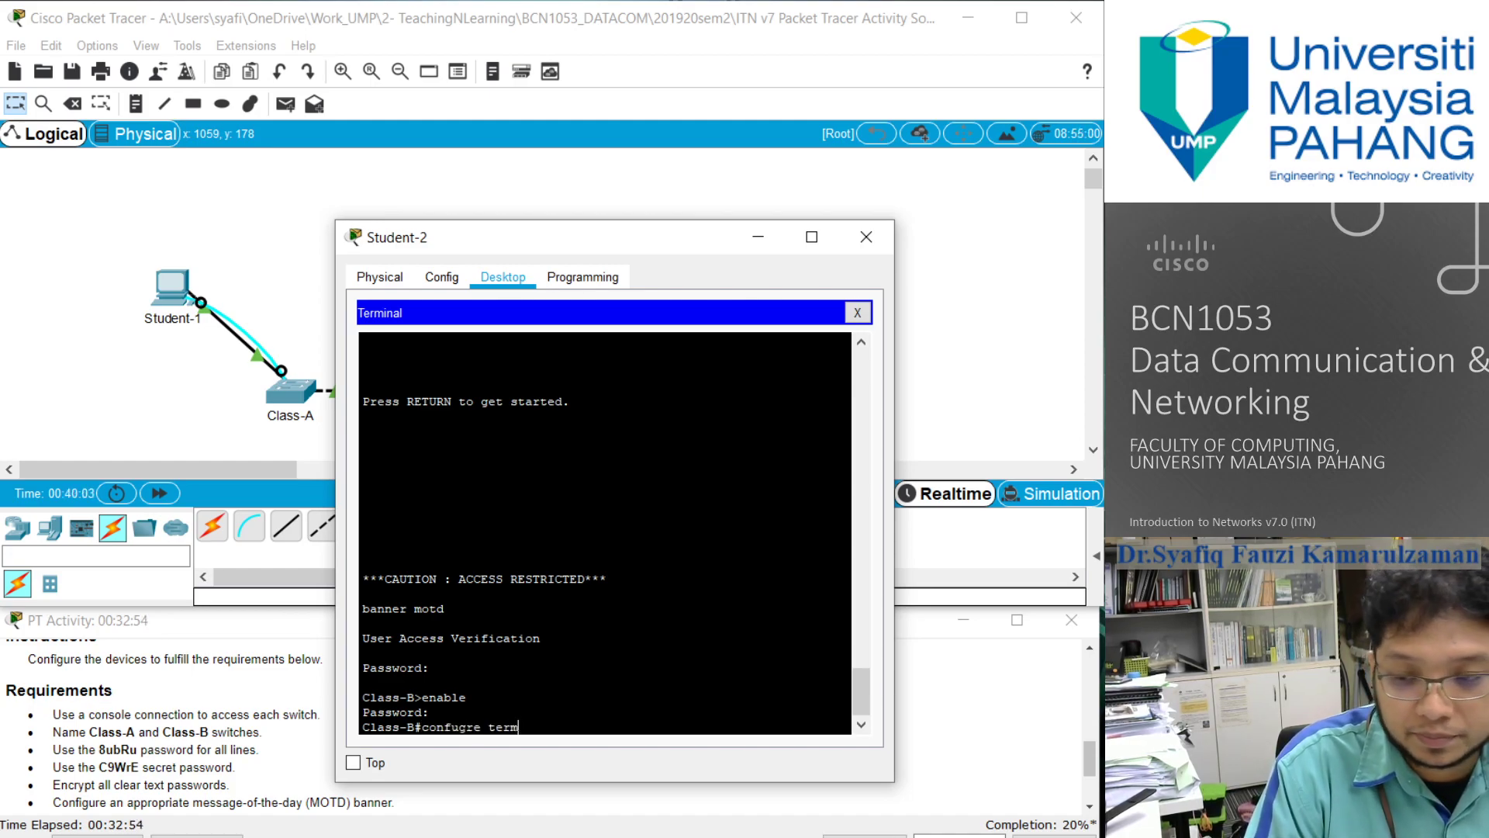
{"action": "key", "text": "Return"}
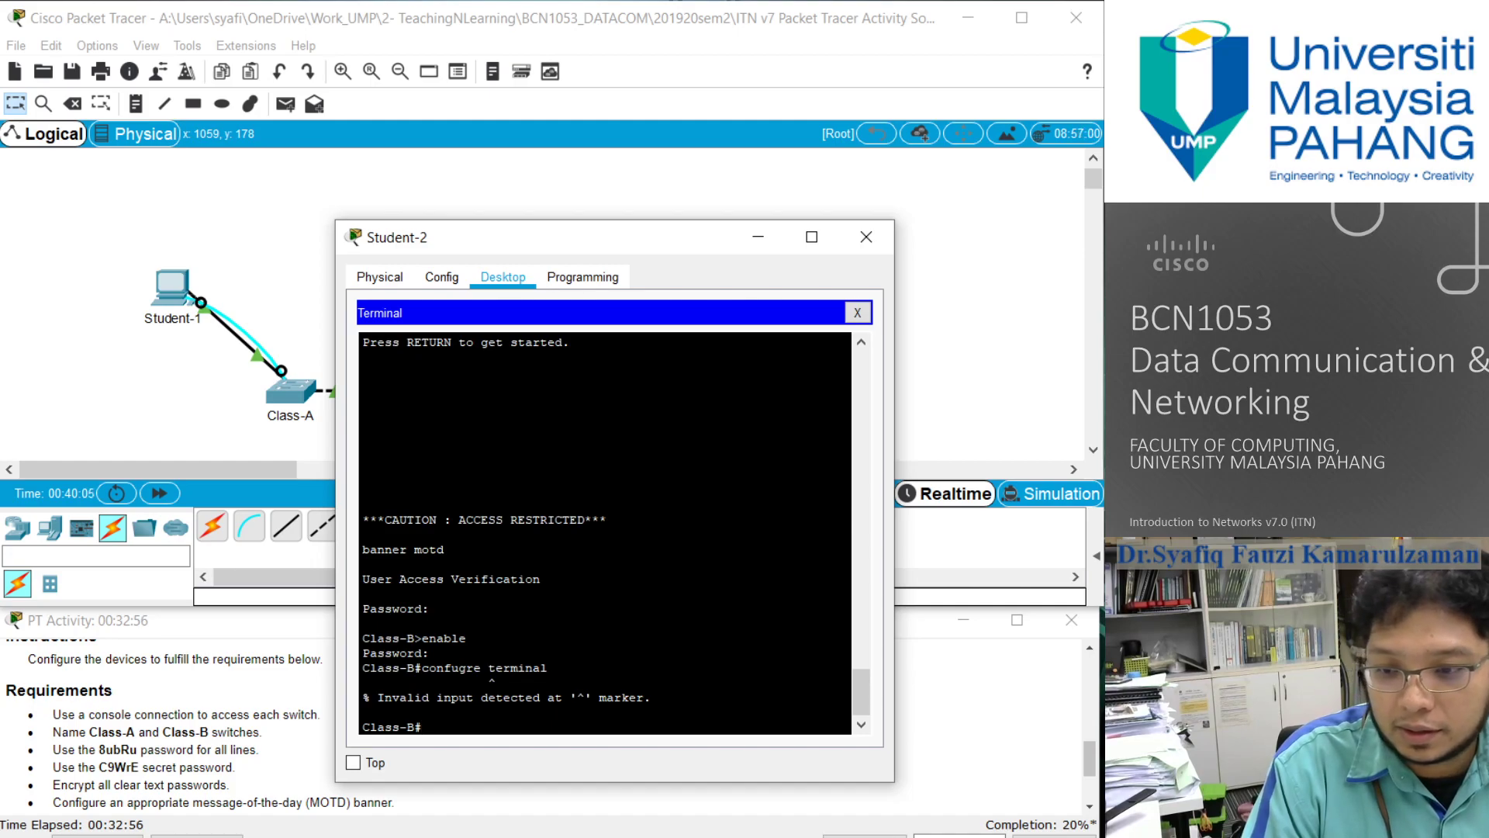
{"action": "key", "text": "Up"}
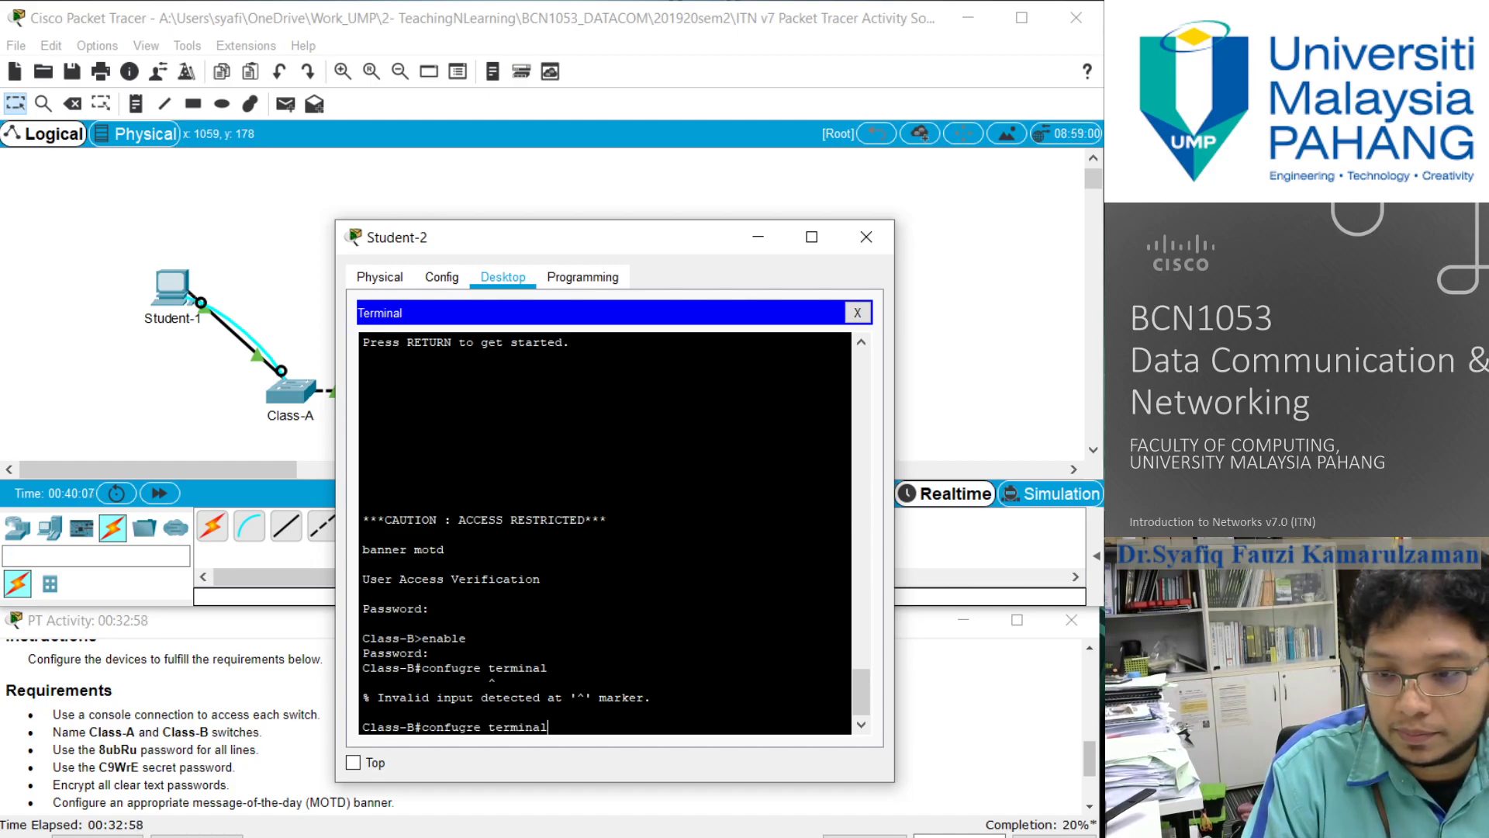
{"action": "key", "text": "BackSpace"}
{"action": "key", "text": "BackSpace"}
{"action": "key", "text": "BackSpace"}
{"action": "key", "text": "BackSpace"}
{"action": "key", "text": "BackSpace"}
{"action": "key", "text": "BackSpace"}
{"action": "key", "text": "BackSpace"}
{"action": "key", "text": "BackSpace"}
{"action": "key", "text": "BackSpace"}
{"action": "key", "text": "BackSpace"}
{"action": "key", "text": "BackSpace"}
{"action": "key", "text": "BackSpace"}
{"action": "key", "text": "BackSpace"}
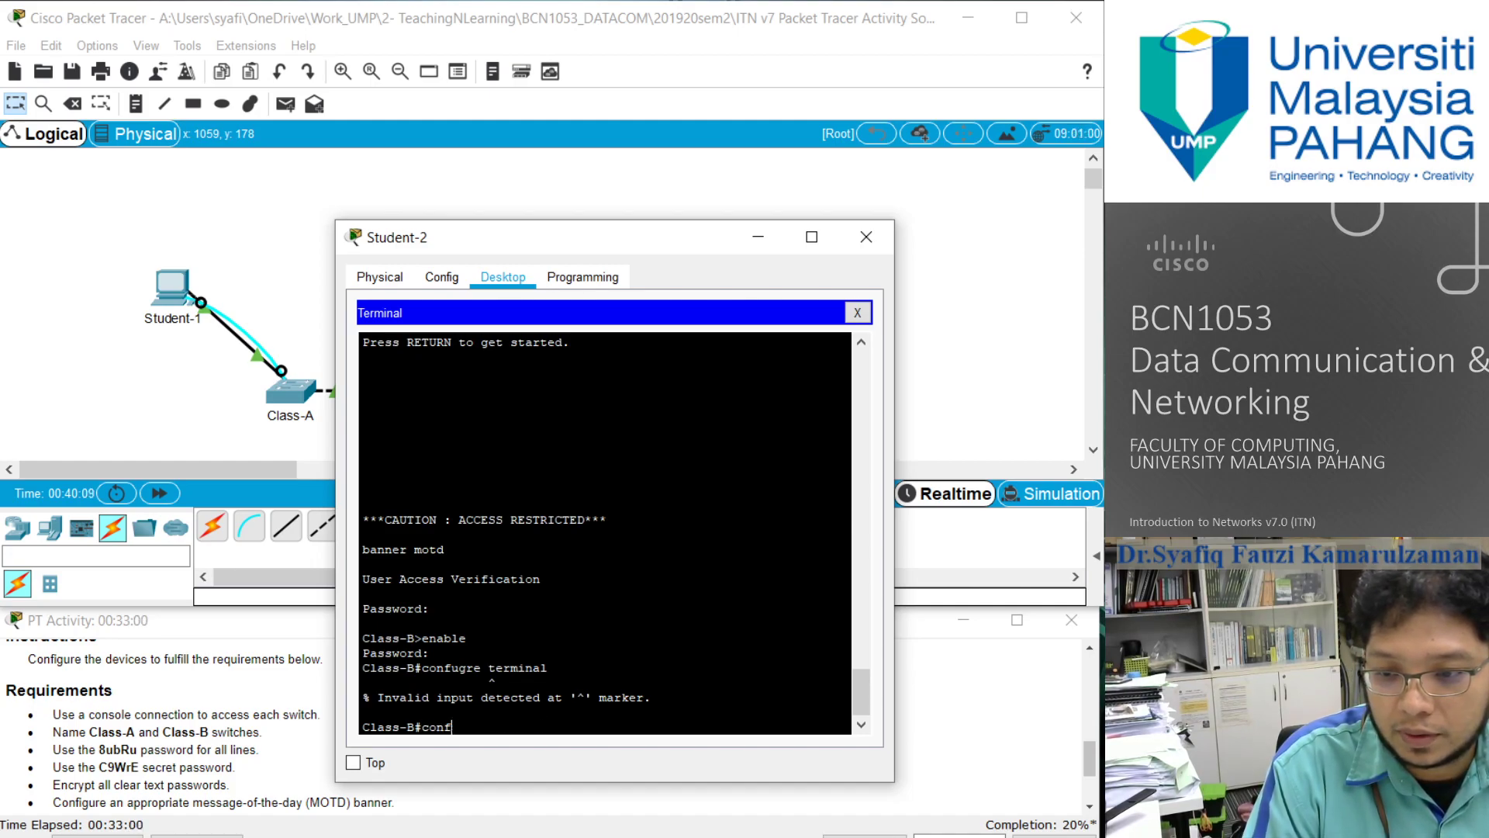
{"action": "type", "text": "igure terminal"}
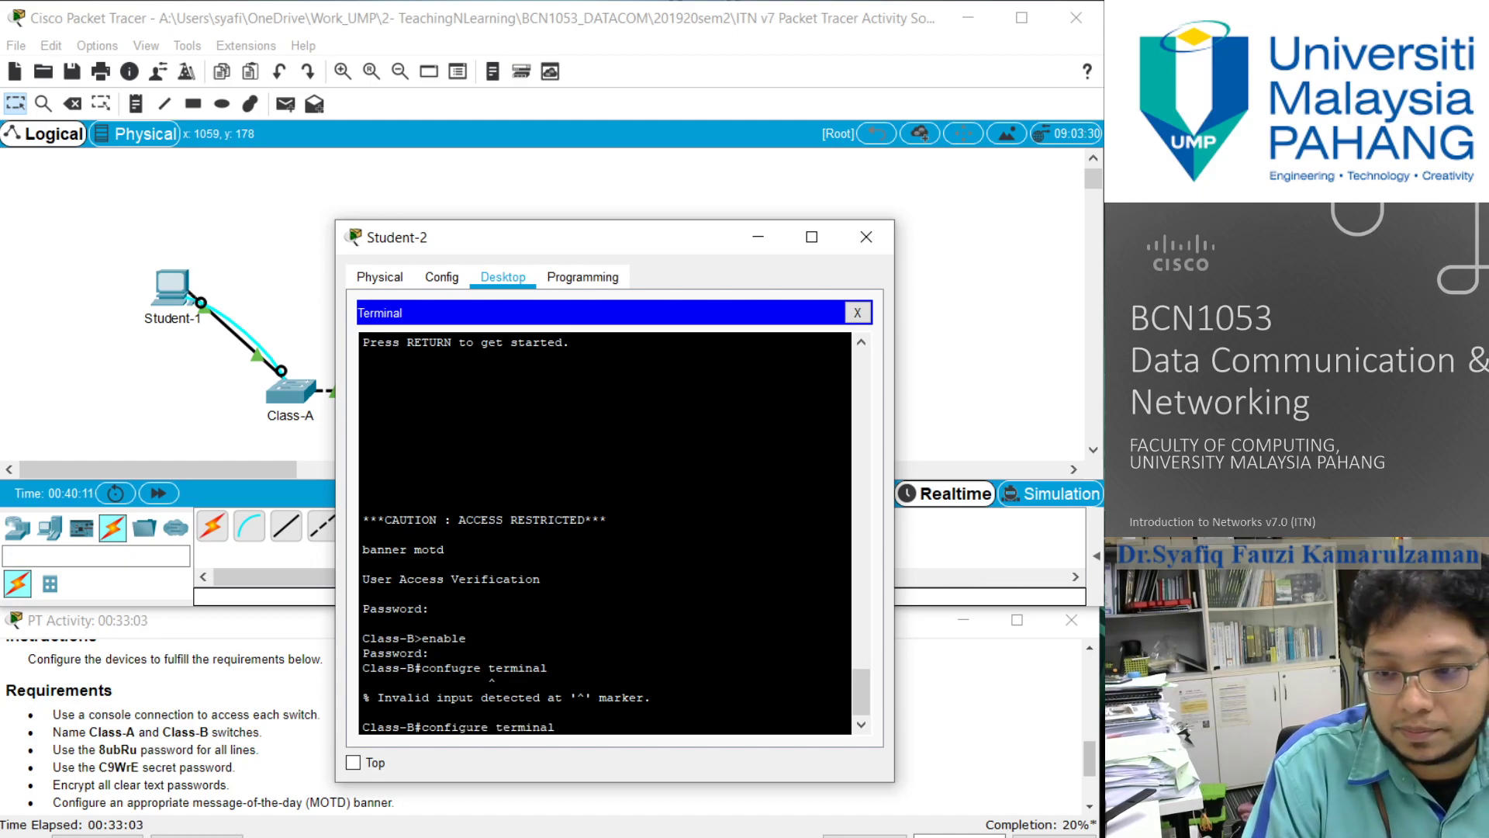
{"action": "key", "text": "Return"}
- Replace the Class-B message-of-the-day banner with "***CAUTION : ACCESS RESTRICTED***", enclosed in double quotes on a single line
{"action": "type", "text": "banner"}
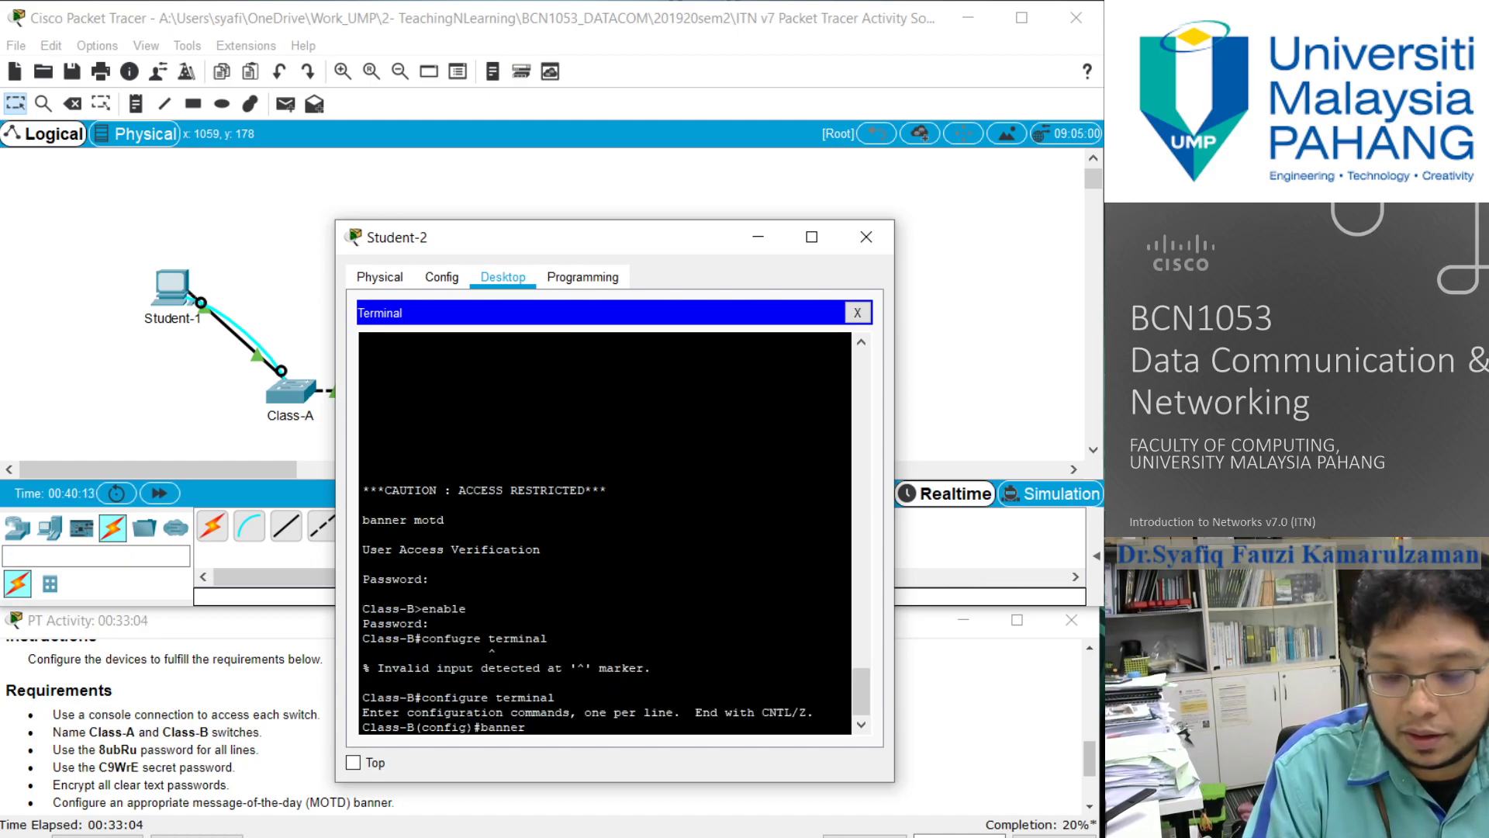
{"action": "type", "text": " motd \""}
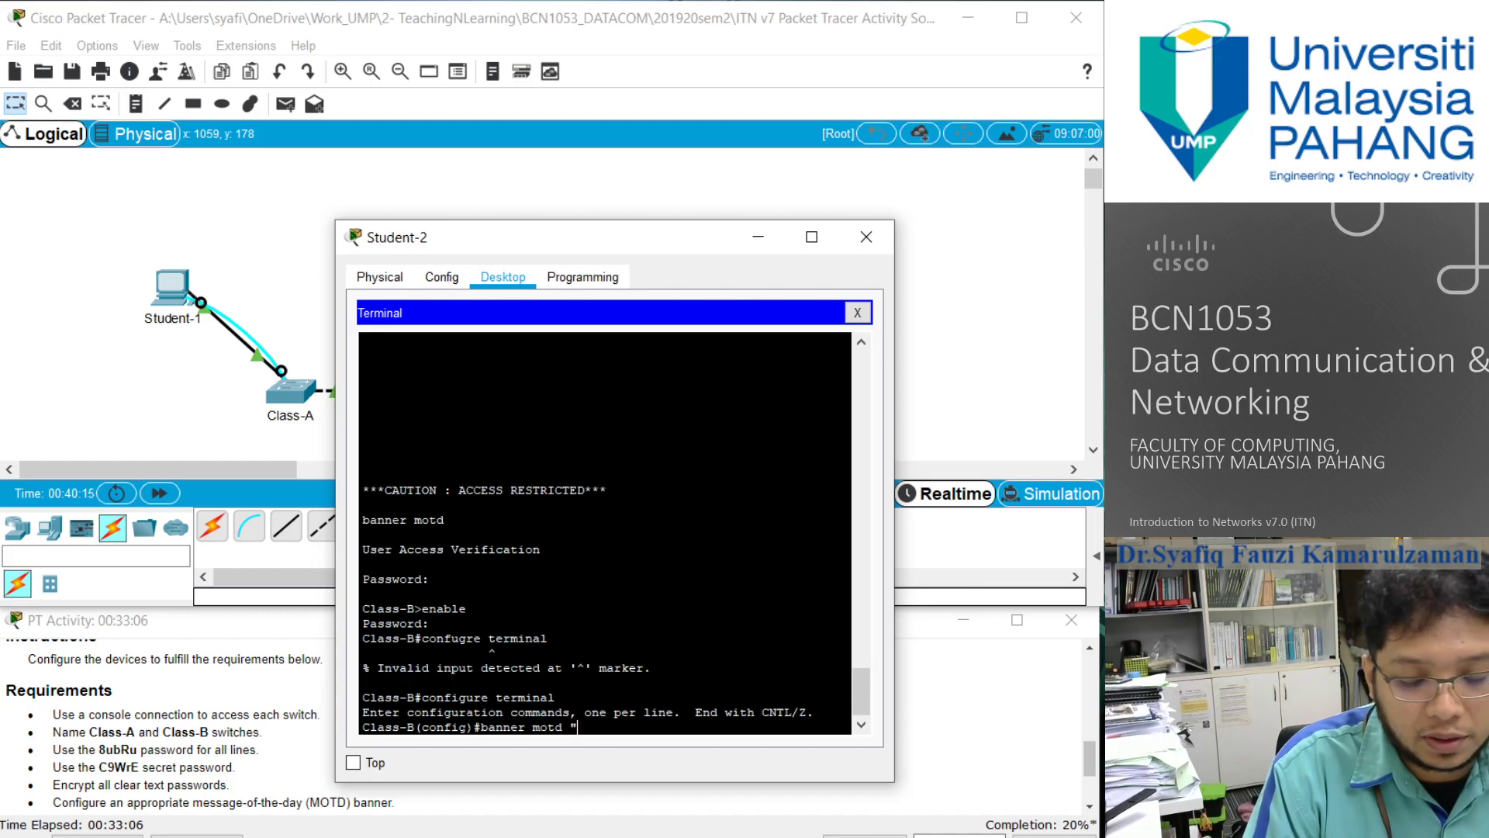
{"action": "type", "text": "***C"}
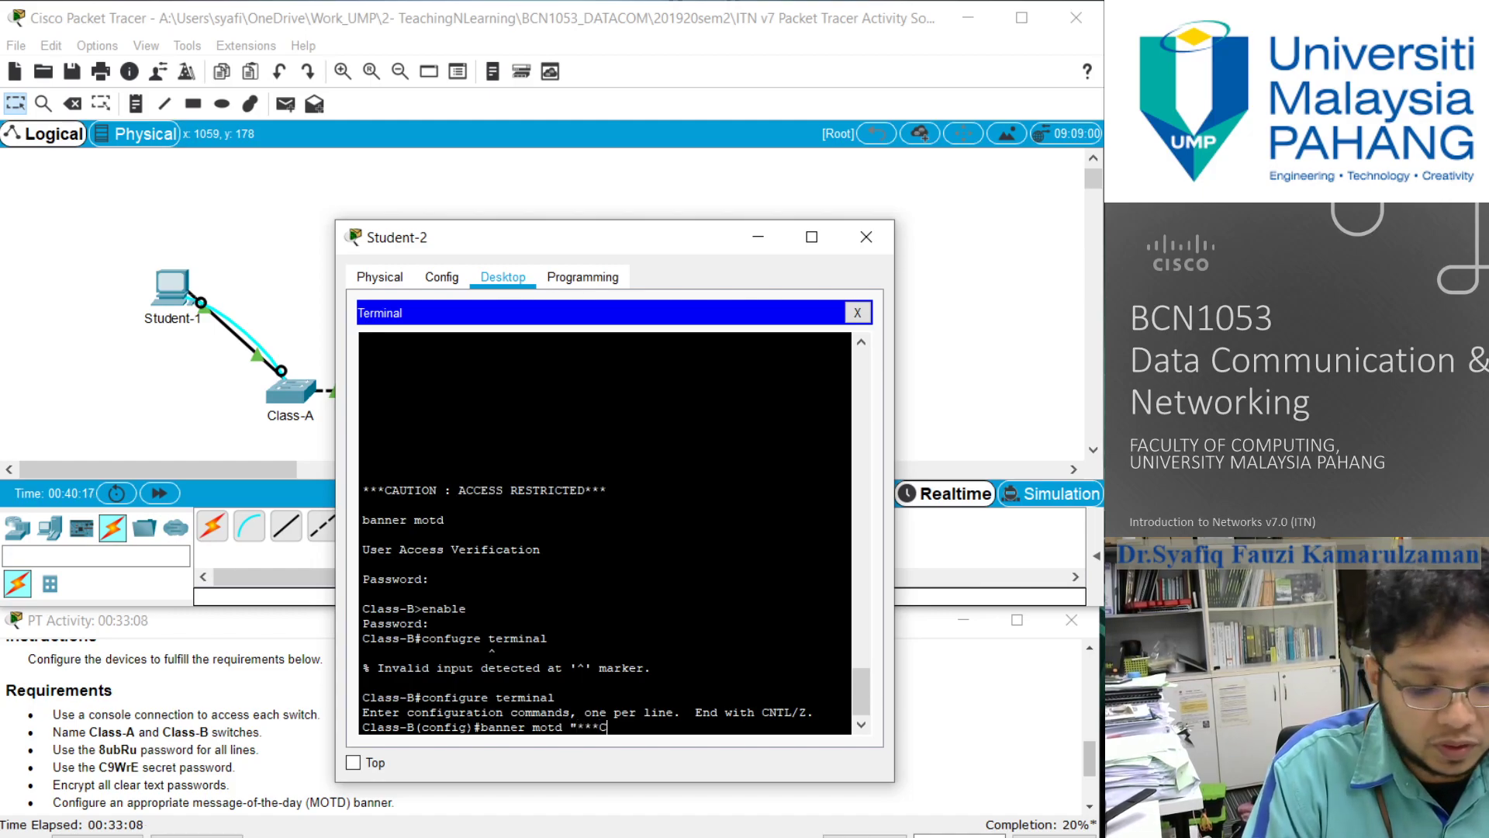
{"action": "type", "text": "AUTION :"}
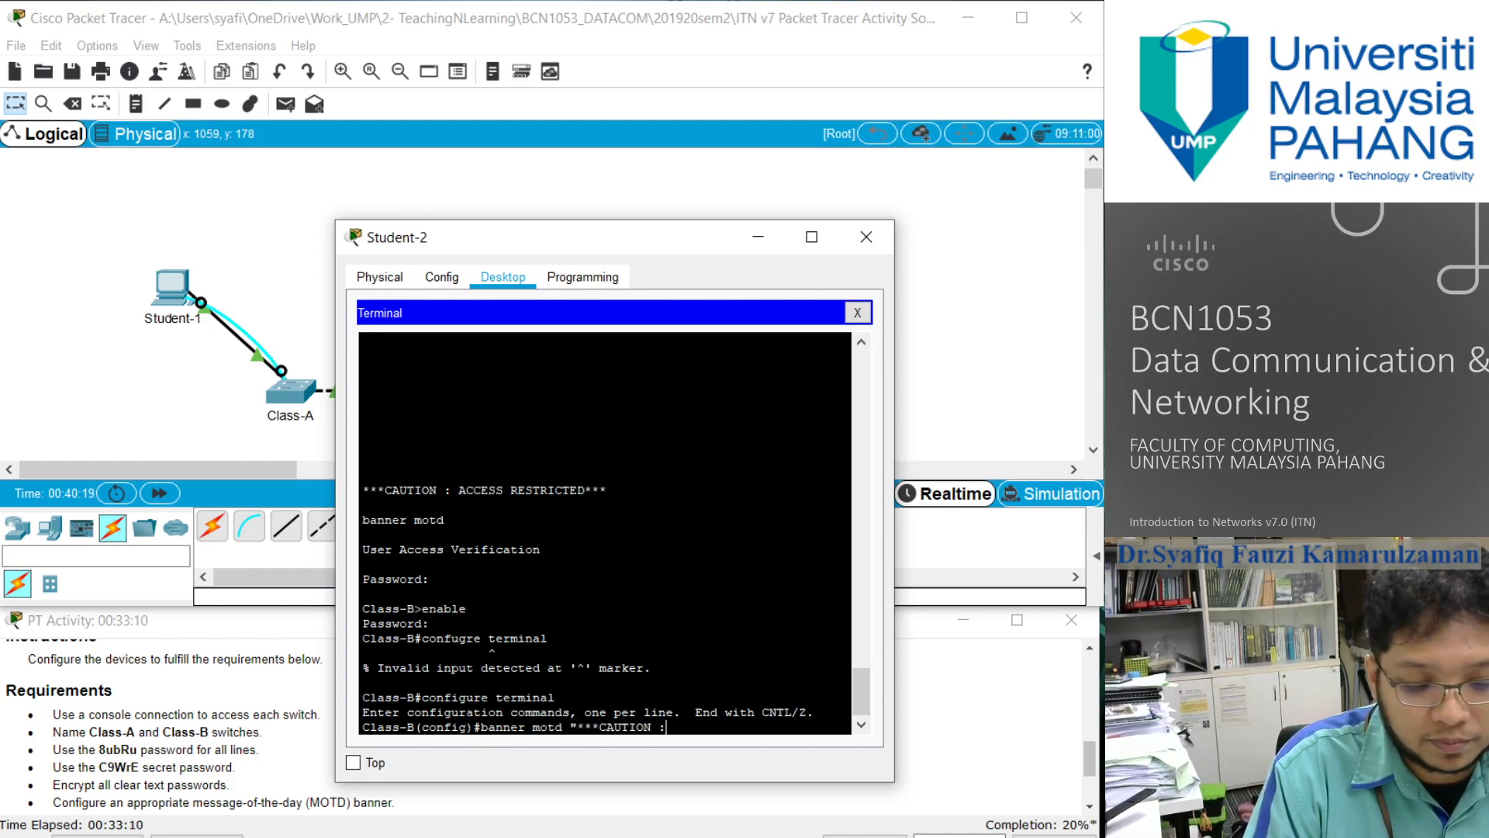
{"action": "type", "text": " ACCESS"}
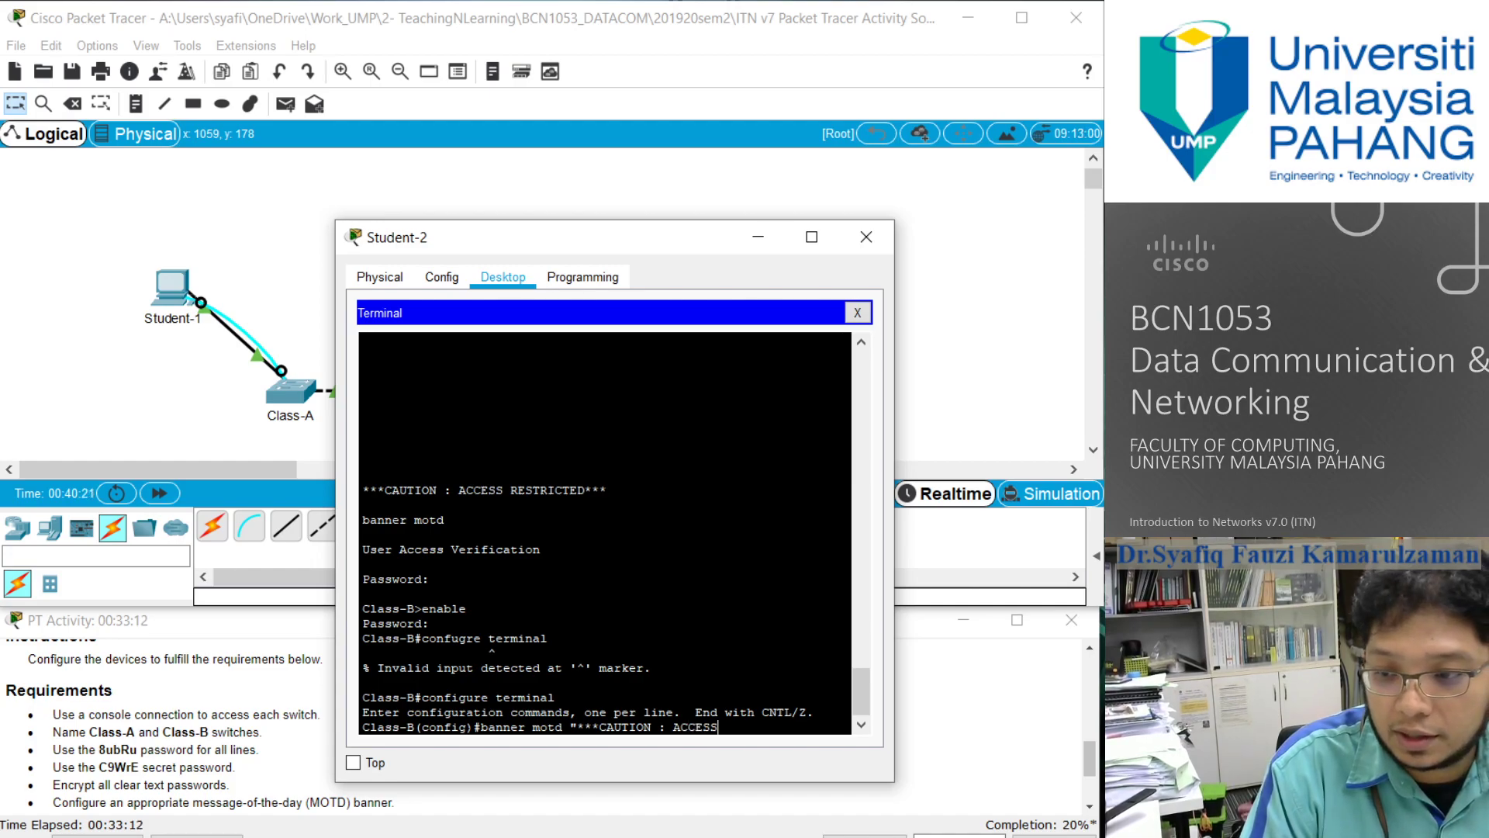
{"action": "type", "text": " RESTRICTED"}
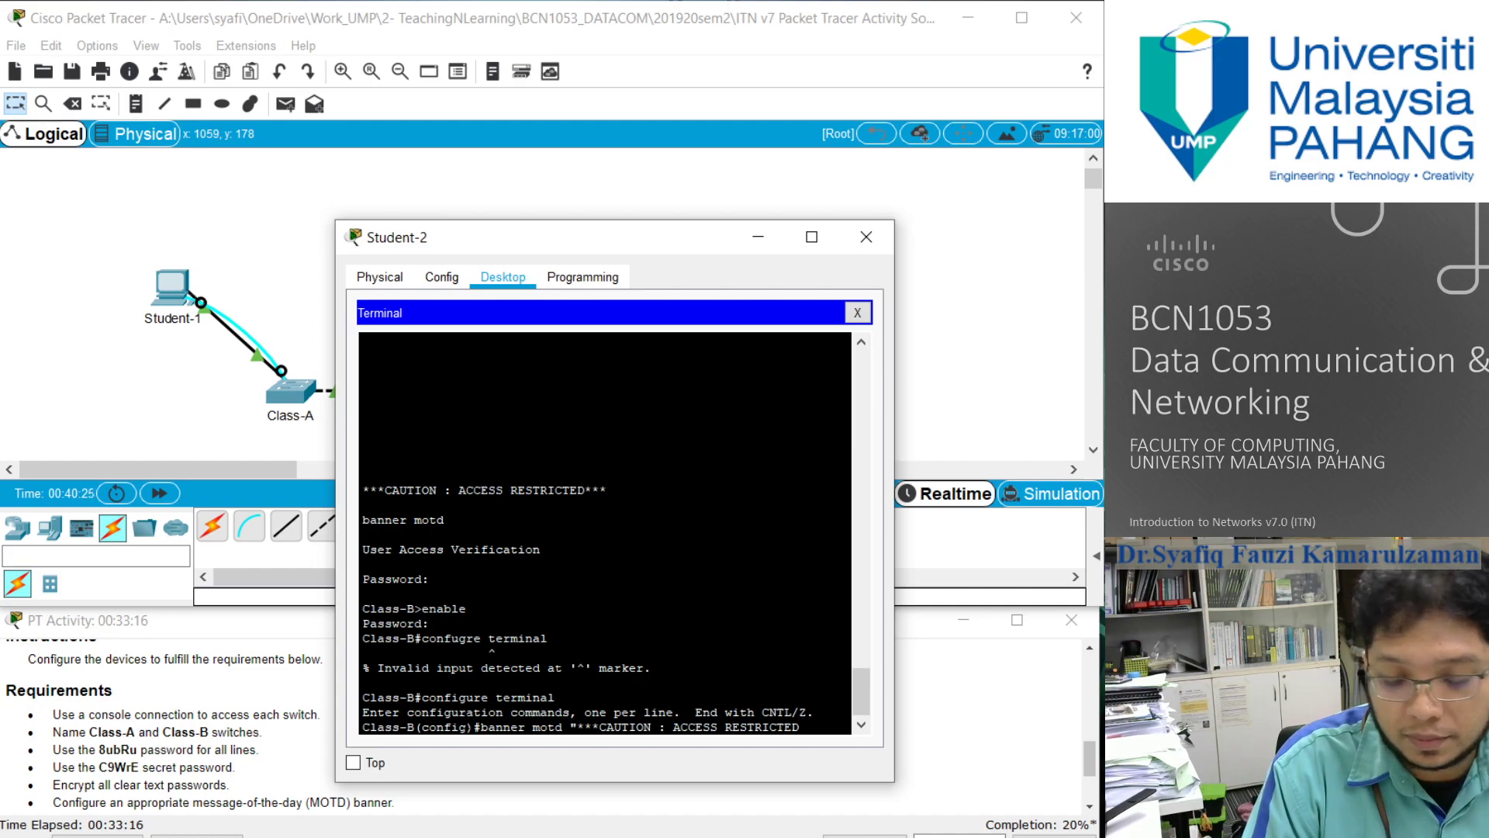
{"action": "type", "text": "***\""}
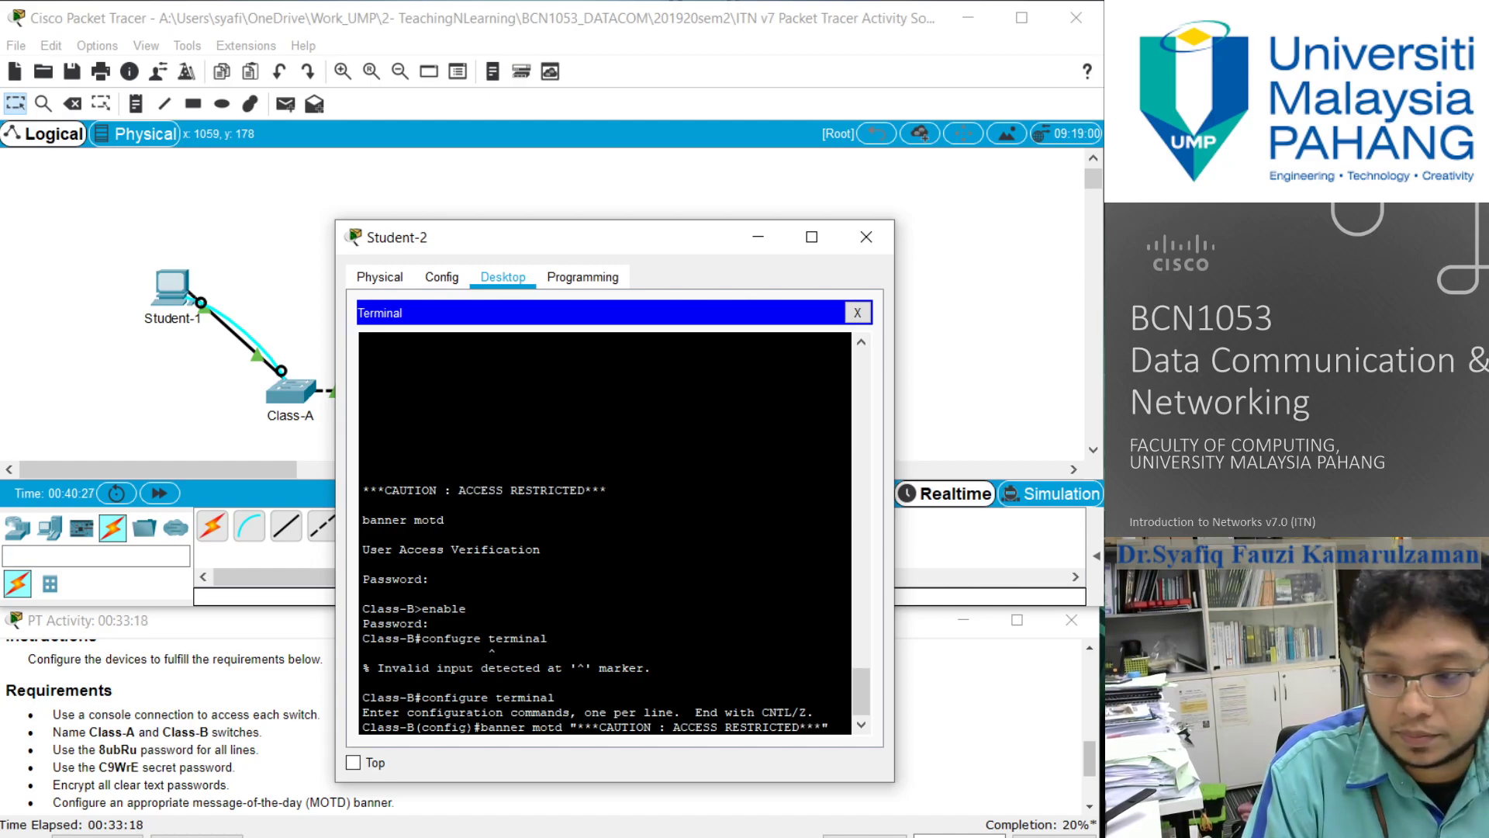
{"action": "key", "text": "Return"}
- Leave configuration mode, end the console session and reopen it to check the replaced Class-B banner
{"action": "type", "text": "ex"}
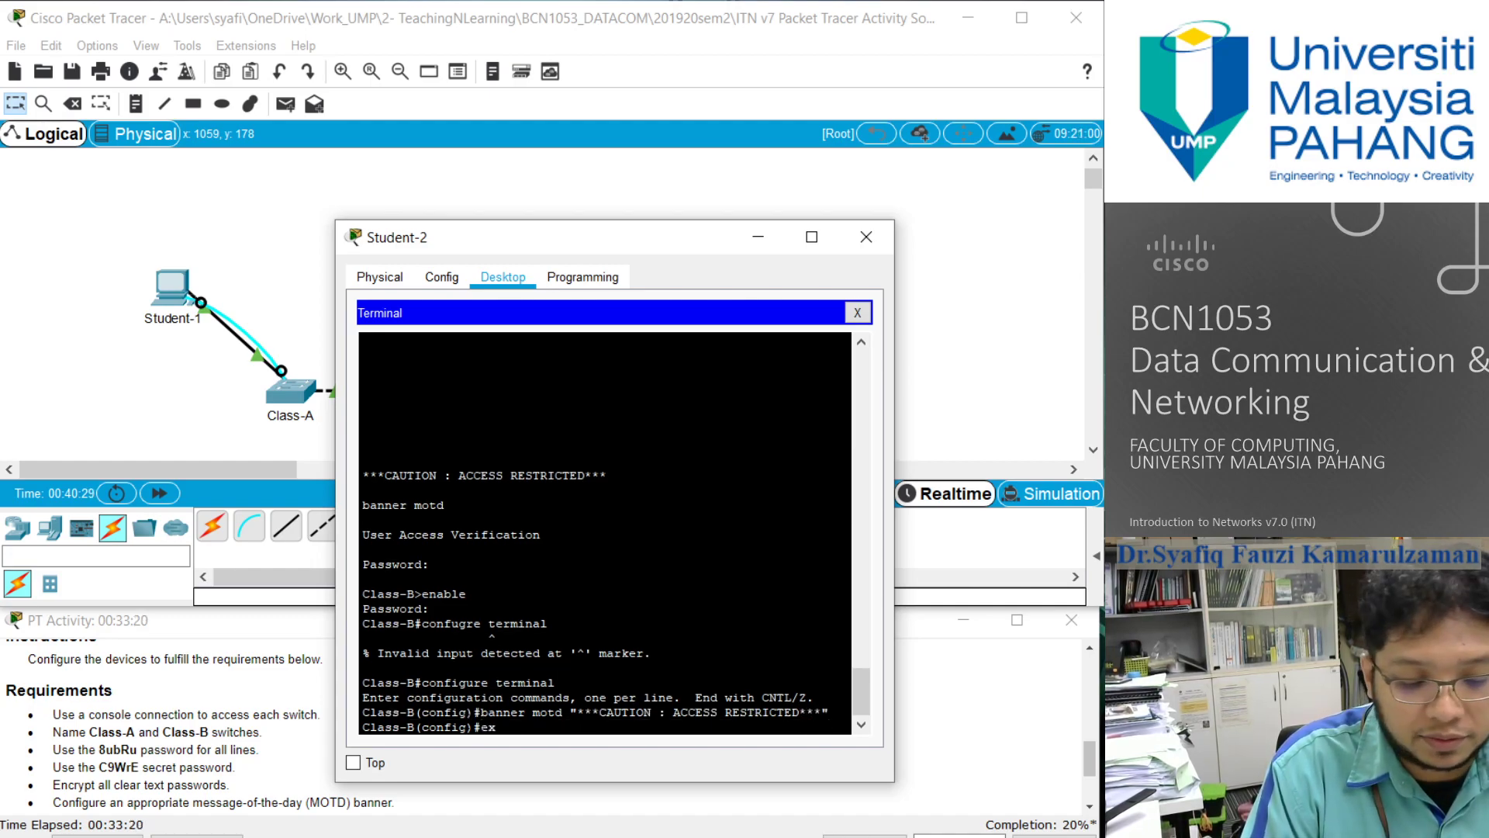
{"action": "type", "text": "it"}
{"action": "key", "text": "Return"}
{"action": "type", "text": "exit"}
{"action": "key", "text": "BackSpace"}
{"action": "key", "text": "BackSpace"}
{"action": "key", "text": "BackSpace"}
{"action": "key", "text": "Return"}
{"action": "type", "text": "exit"}
{"action": "key", "text": "Return"}
{"action": "key", "text": "Return"}
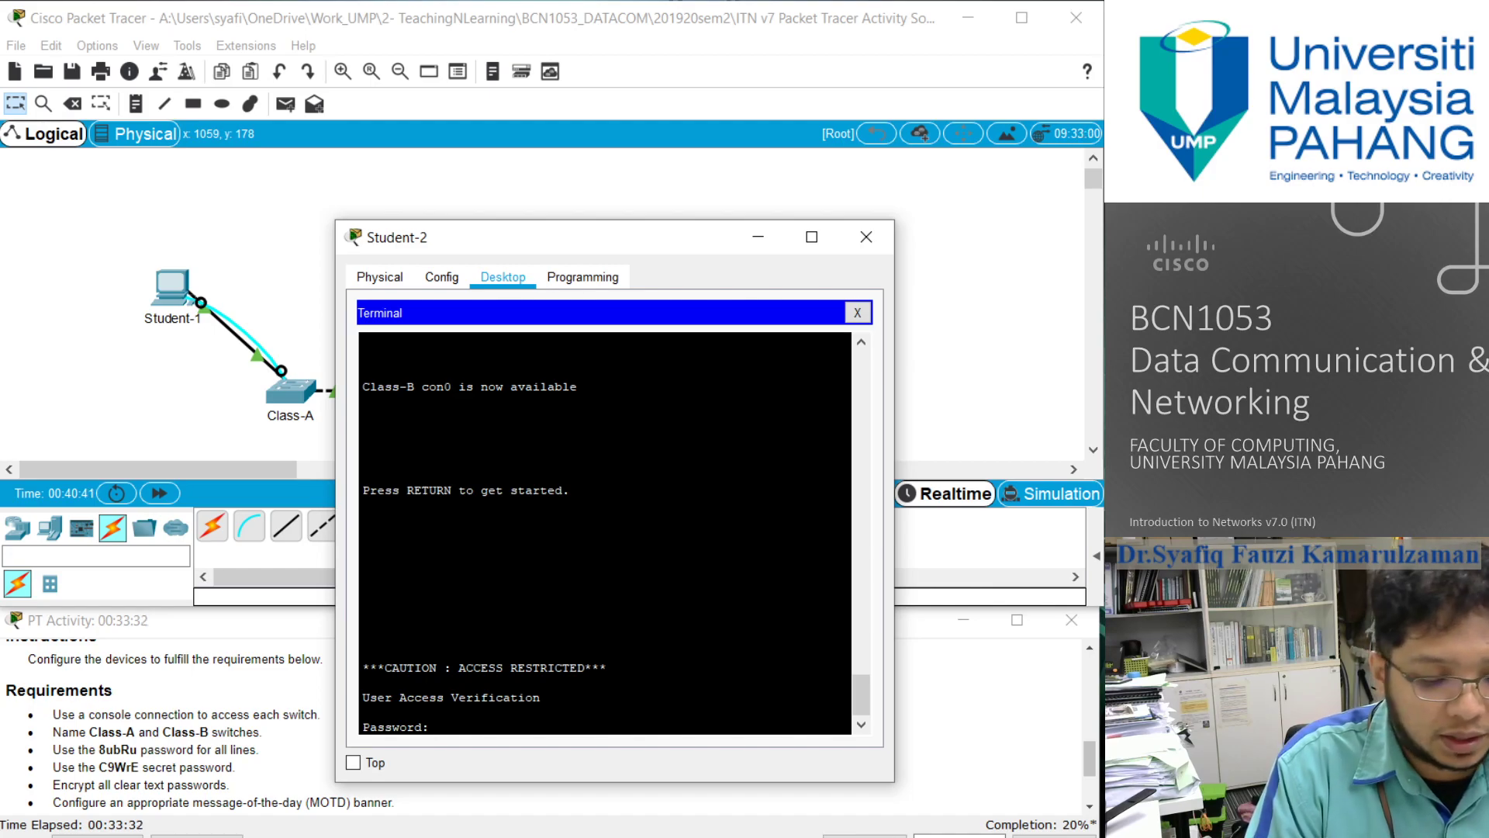
- Log back in to Class-B with the console line password and enter privileged EXEC mode with the enable secret password
{"action": "key", "text": "Return"}
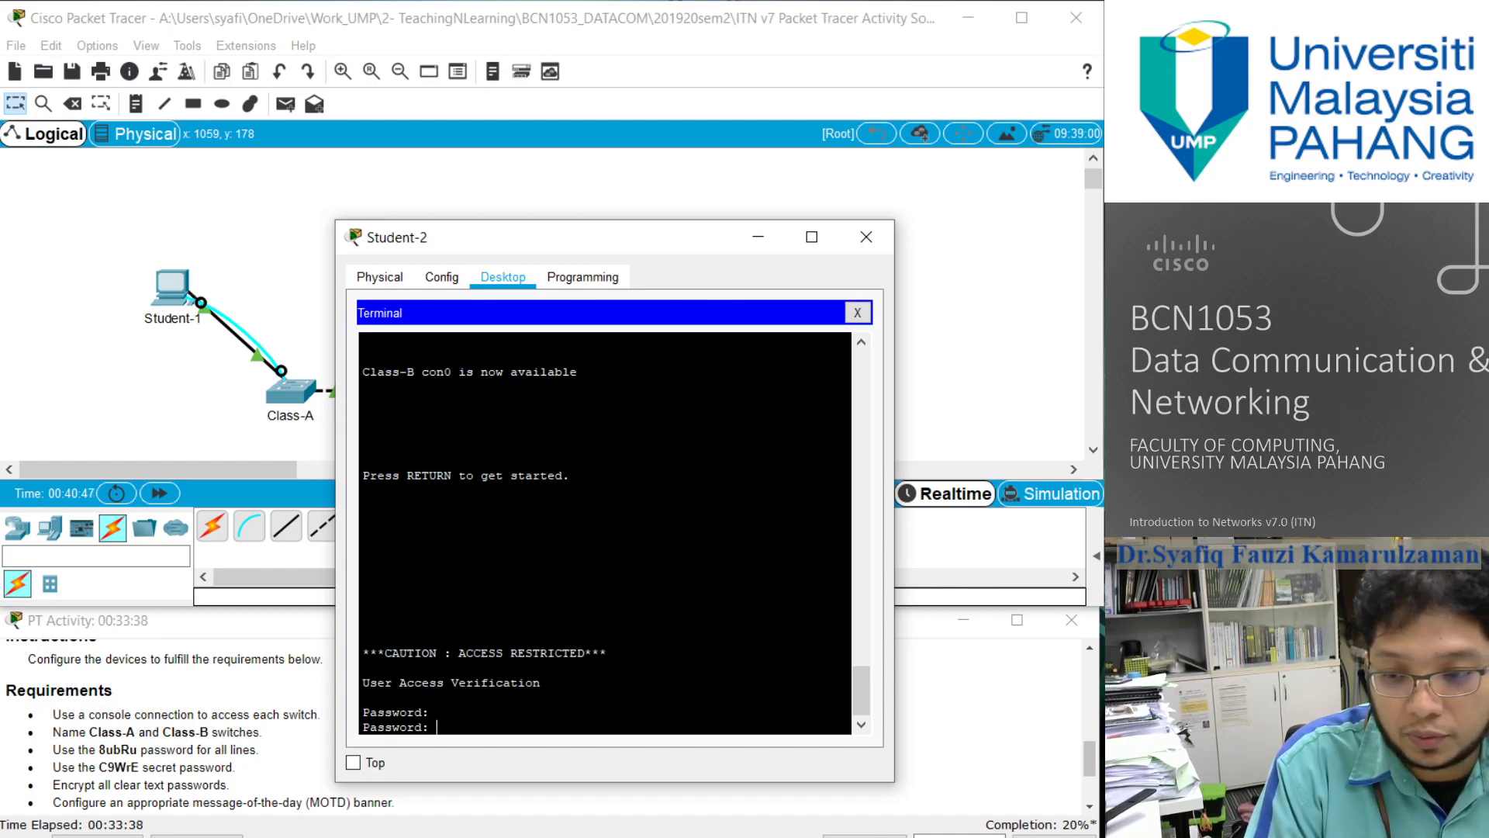
{"action": "key", "text": "Return"}
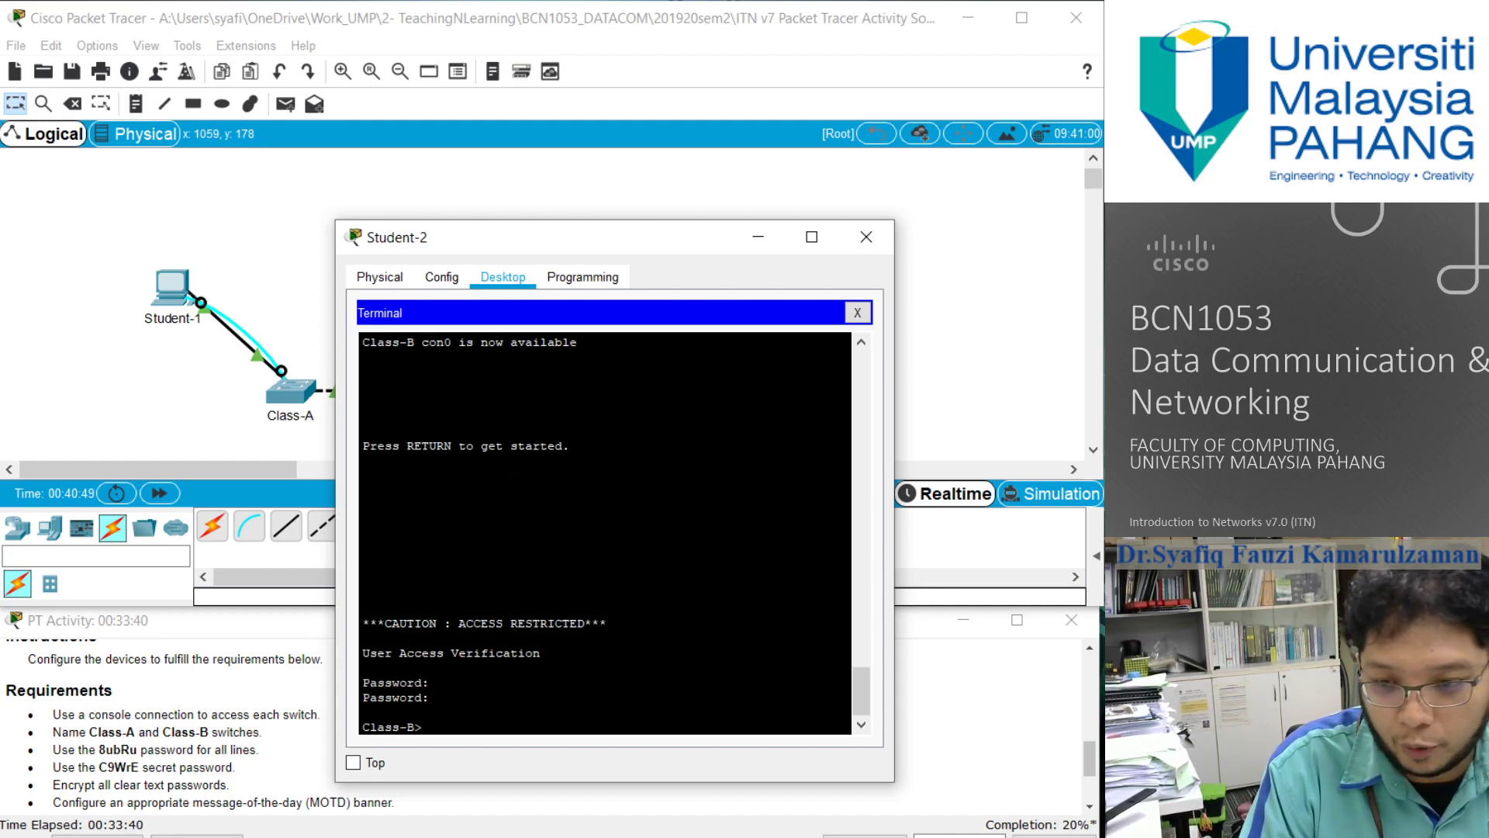
{"action": "type", "text": "enable"}
{"action": "key", "text": "Return"}
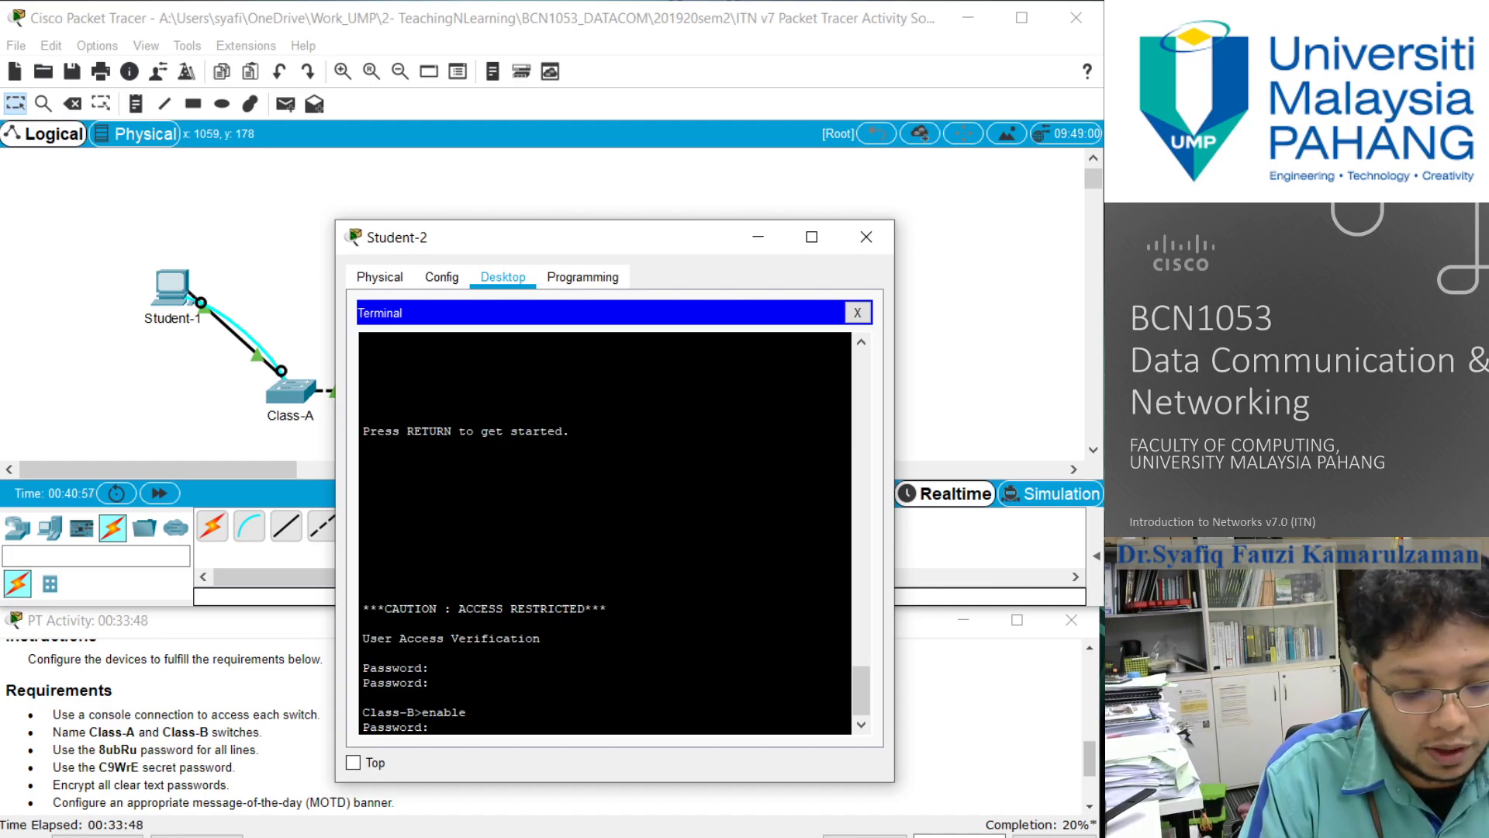
{"action": "type", "text": "C9WrE"}
{"action": "key", "text": "Return"}
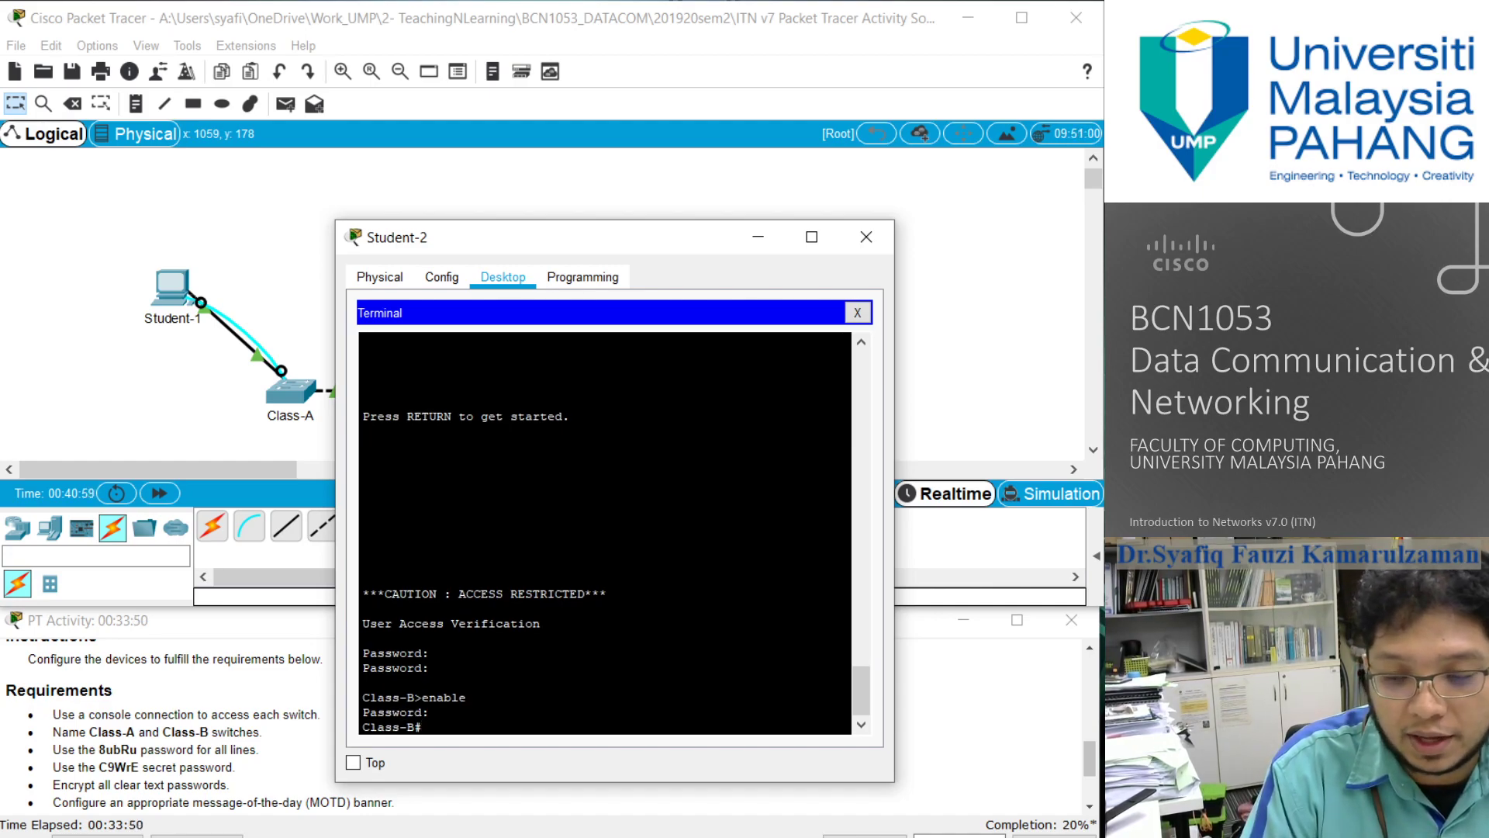
- Display the Class-B running configuration and page through it to check the hostname, password encryption, banner and line settings
{"action": "type", "text": "show running-config"}
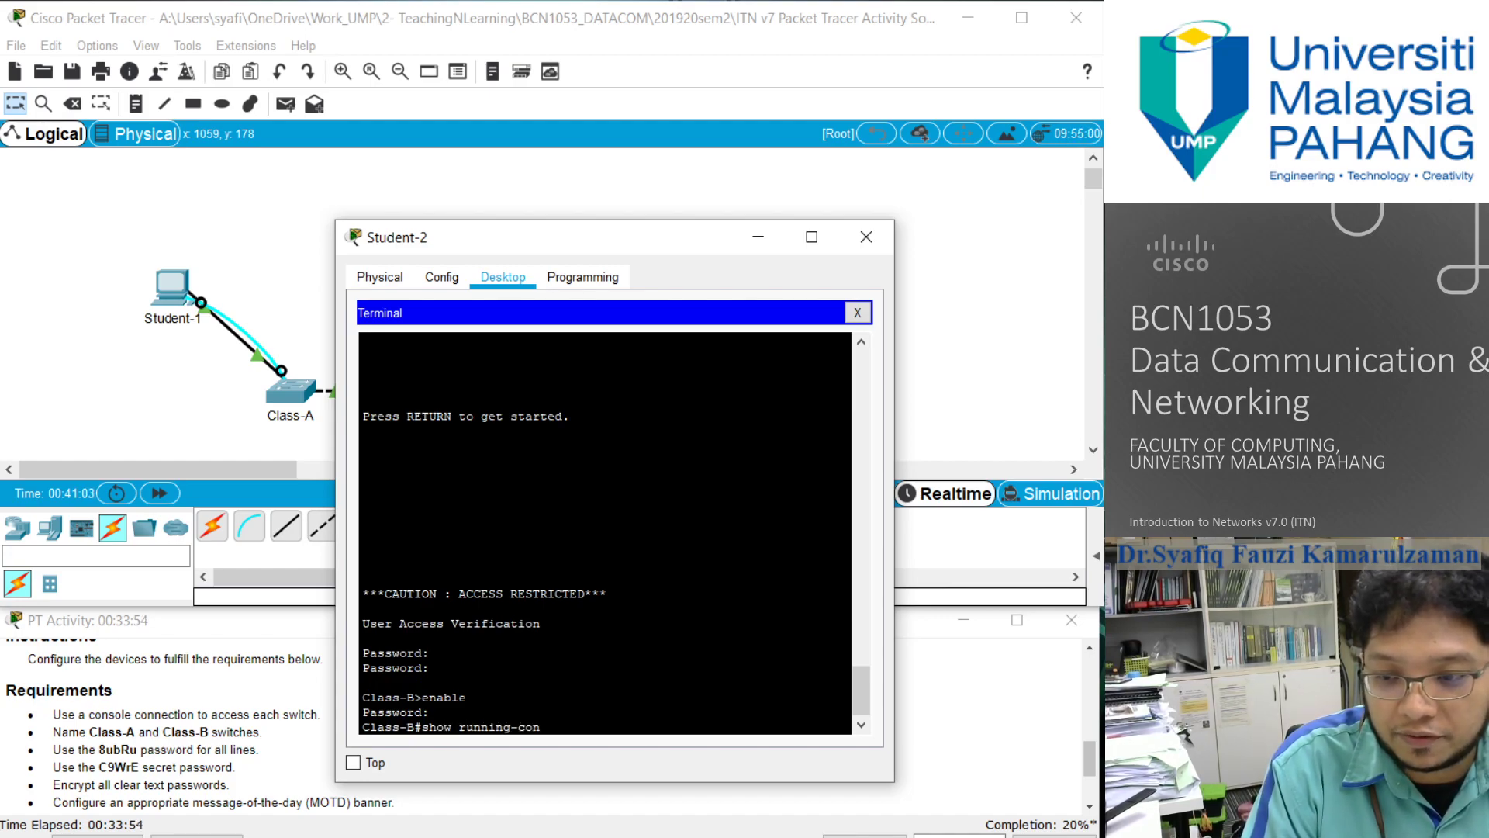
{"action": "key", "text": "Return"}
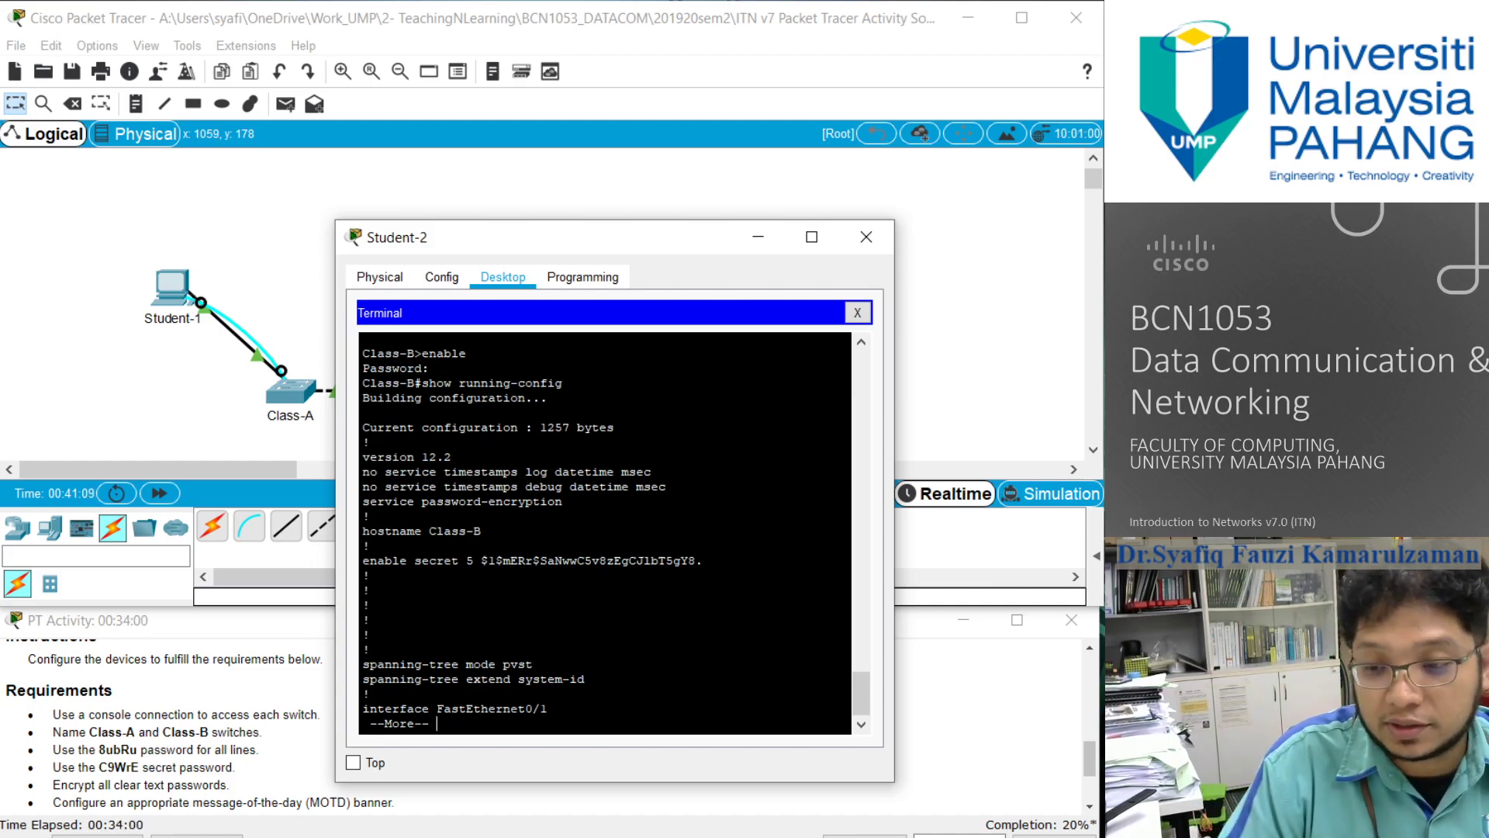
{"action": "key", "text": "Return"}
{"action": "key", "text": "Return"}
{"action": "key", "text": "Return"}
{"action": "key", "text": "Return"}
{"action": "key", "text": "Return"}
{"action": "key", "text": "Return"}
{"action": "key", "text": "Return"}
{"action": "key", "text": "Return"}
{"action": "key", "text": "Return"}
{"action": "key", "text": "Return"}
{"action": "key", "text": "Return"}
{"action": "key", "text": "Return"}
{"action": "key", "text": "Return"}
{"action": "key", "text": "Return"}
{"action": "key", "text": "Return"}
{"action": "key", "text": "Return"}
{"action": "key", "text": "Return"}
{"action": "key", "text": "Return"}
{"action": "key", "text": "Return"}
{"action": "key", "text": "Return"}
{"action": "key", "text": "Return"}
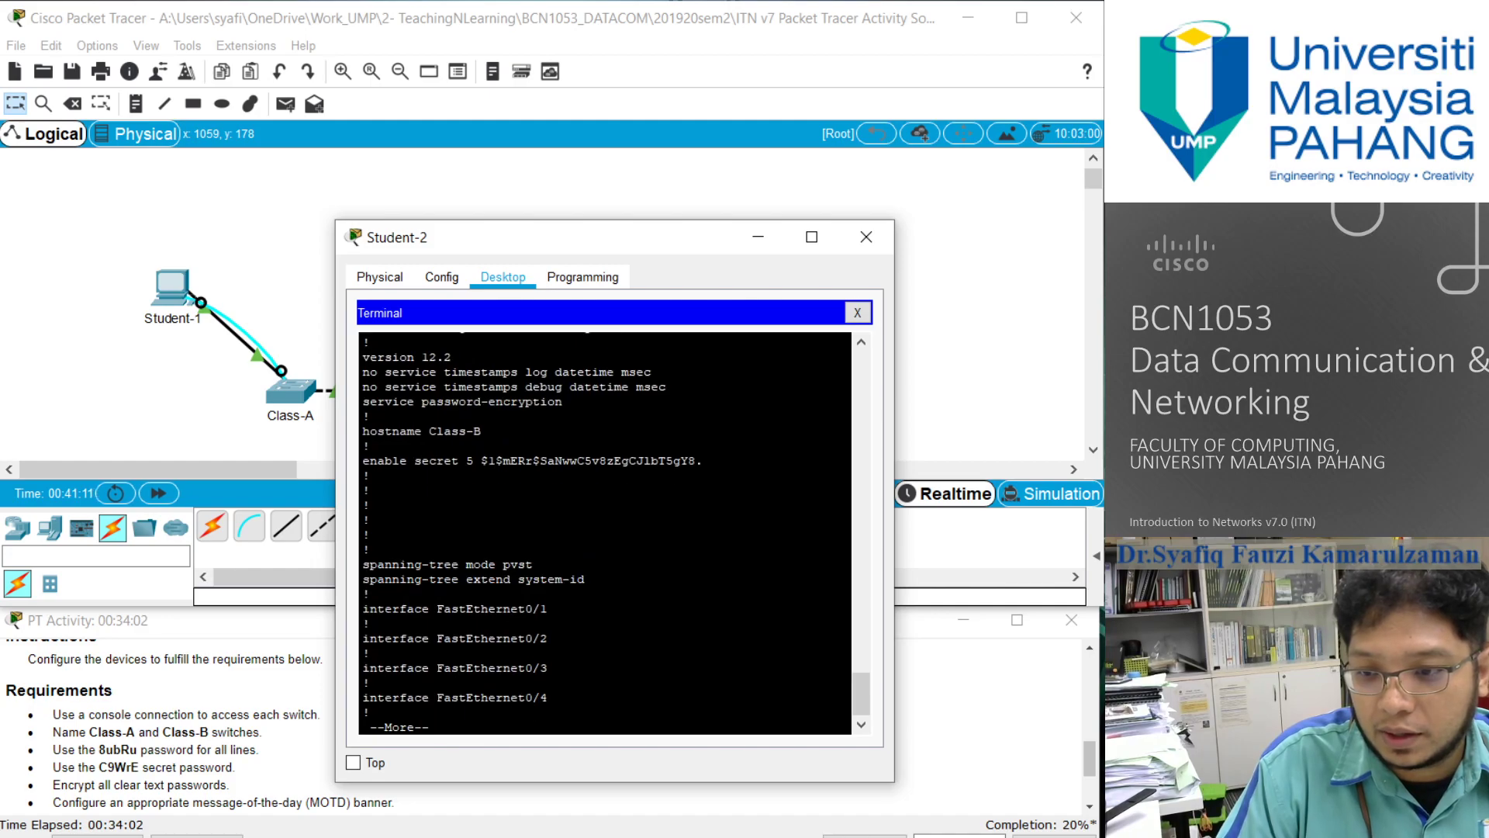
{"action": "key", "text": "Return"}
{"action": "key", "text": "Return"}
{"action": "key", "text": "Return"}
{"action": "key", "text": "Return"}
{"action": "key", "text": "Return"}
{"action": "key", "text": "Return"}
{"action": "key", "text": "Return"}
{"action": "key", "text": "Return"}
{"action": "key", "text": "Return"}
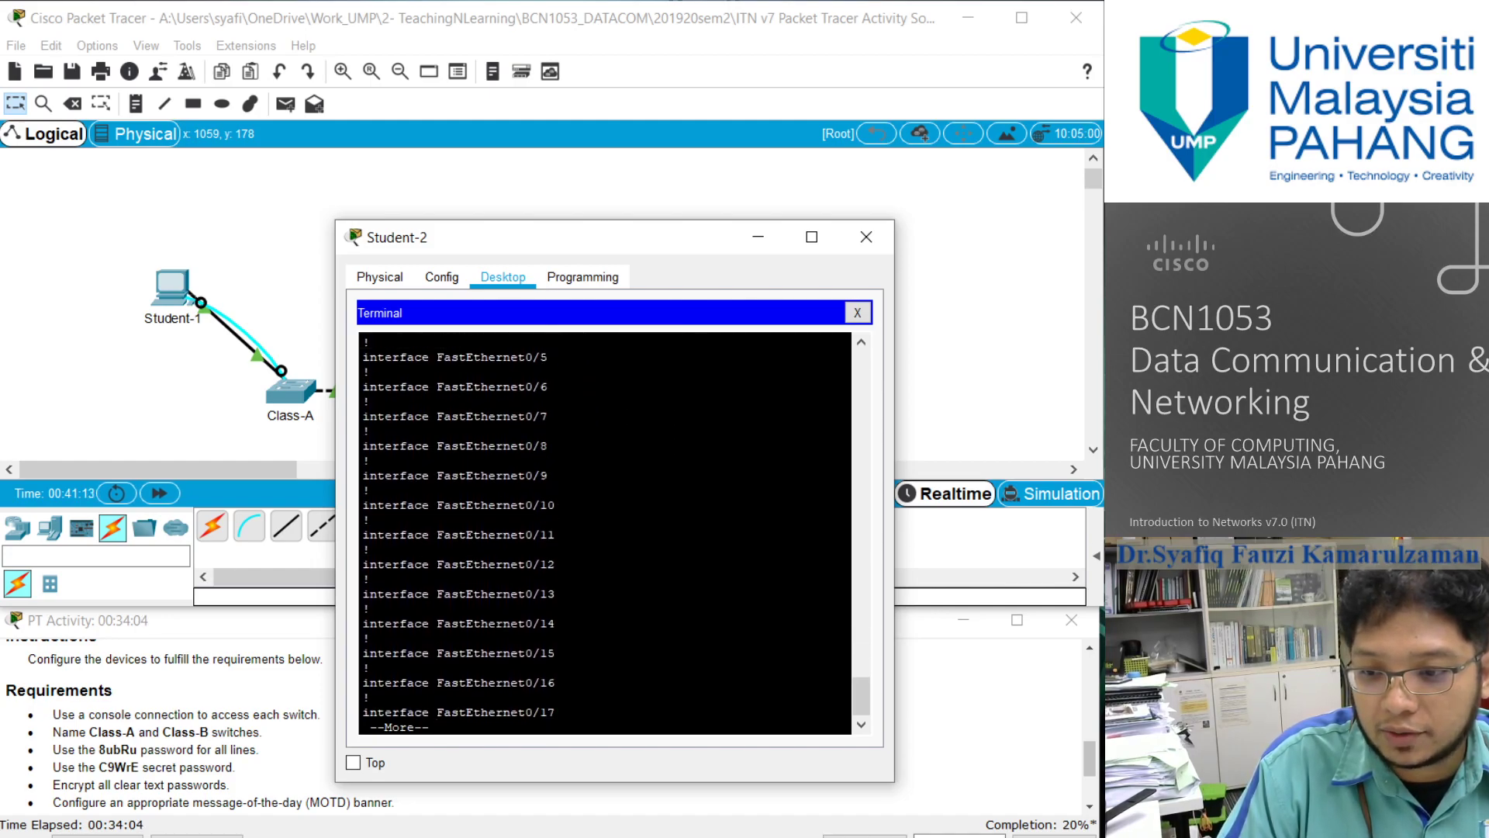
{"action": "key", "text": "Return"}
{"action": "key", "text": "Return"}
{"action": "key", "text": "Return"}
{"action": "key", "text": "Return"}
{"action": "key", "text": "Return"}
{"action": "key", "text": "Return"}
{"action": "key", "text": "Return"}
{"action": "key", "text": "Return"}
{"action": "key", "text": "Return"}
{"action": "key", "text": "Return"}
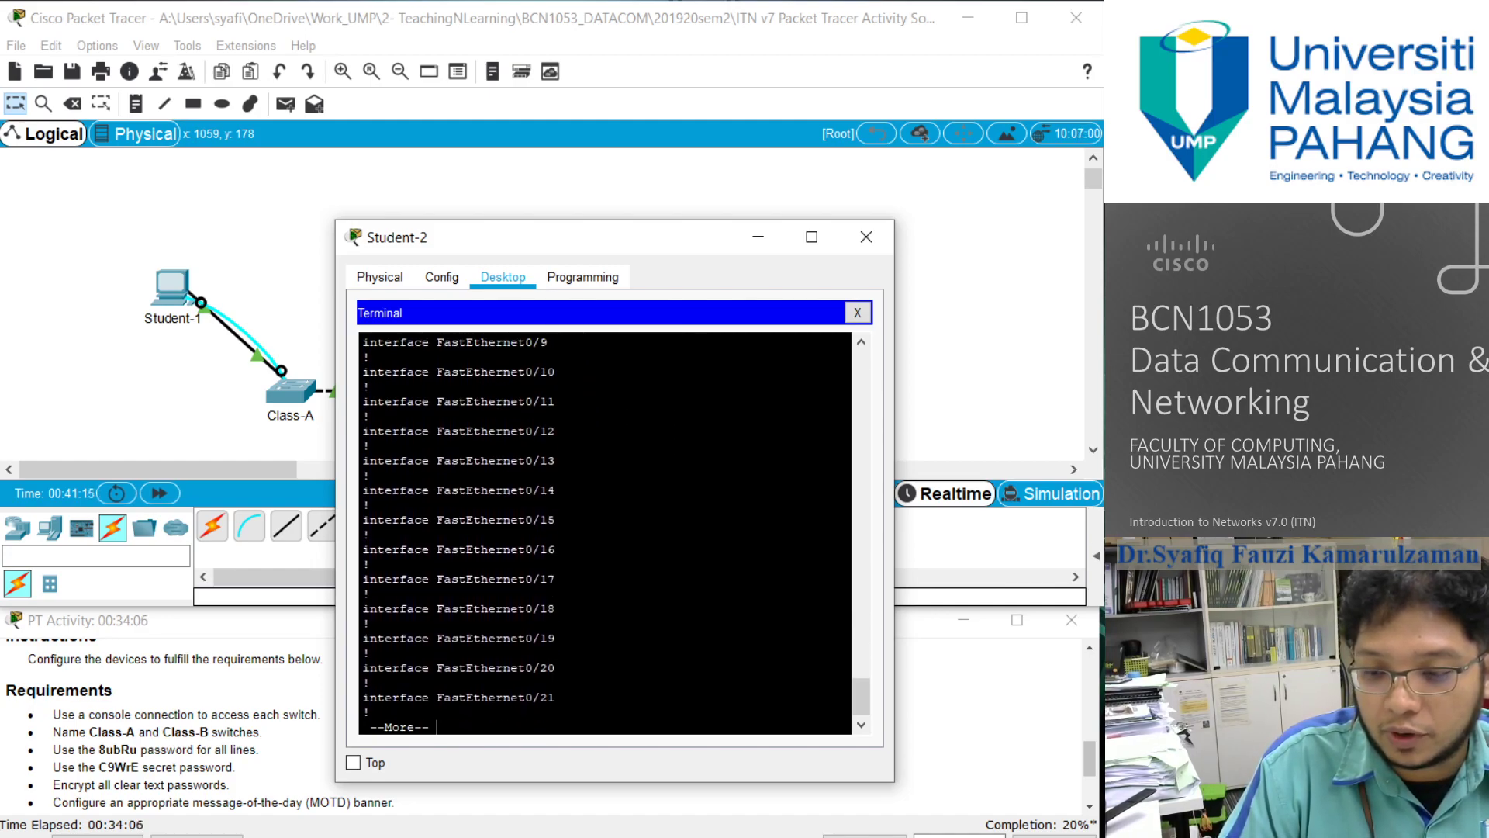
{"action": "key", "text": "Return"}
{"action": "key", "text": "Return"}
{"action": "key", "text": "Return"}
{"action": "key", "text": "Return"}
{"action": "key", "text": "Return"}
{"action": "key", "text": "Return"}
{"action": "key", "text": "Return"}
{"action": "key", "text": "Return"}
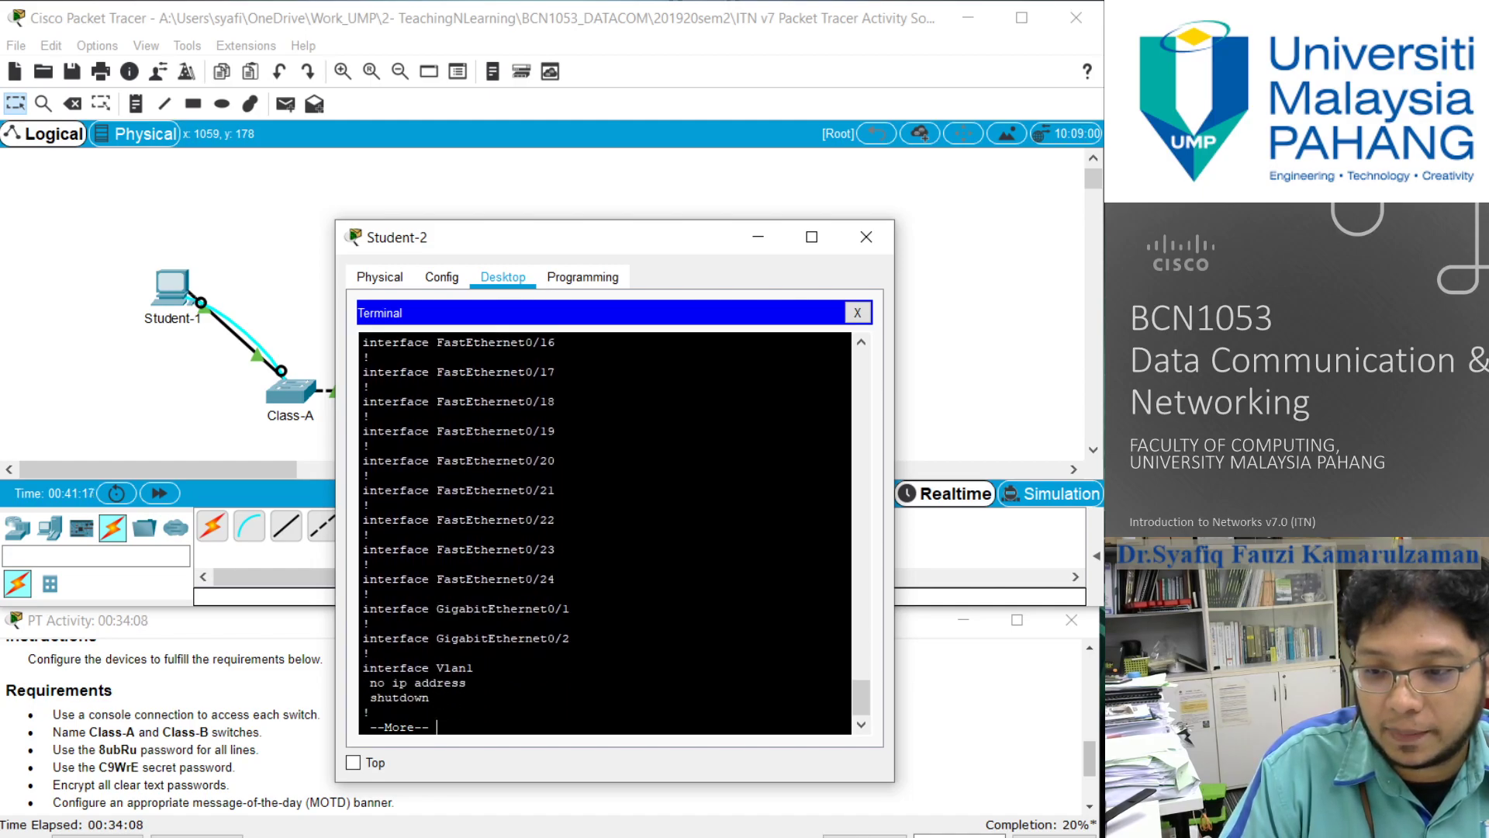
{"action": "key", "text": "Return"}
{"action": "key", "text": "Return"}
{"action": "key", "text": "Return"}
{"action": "key", "text": "Return"}
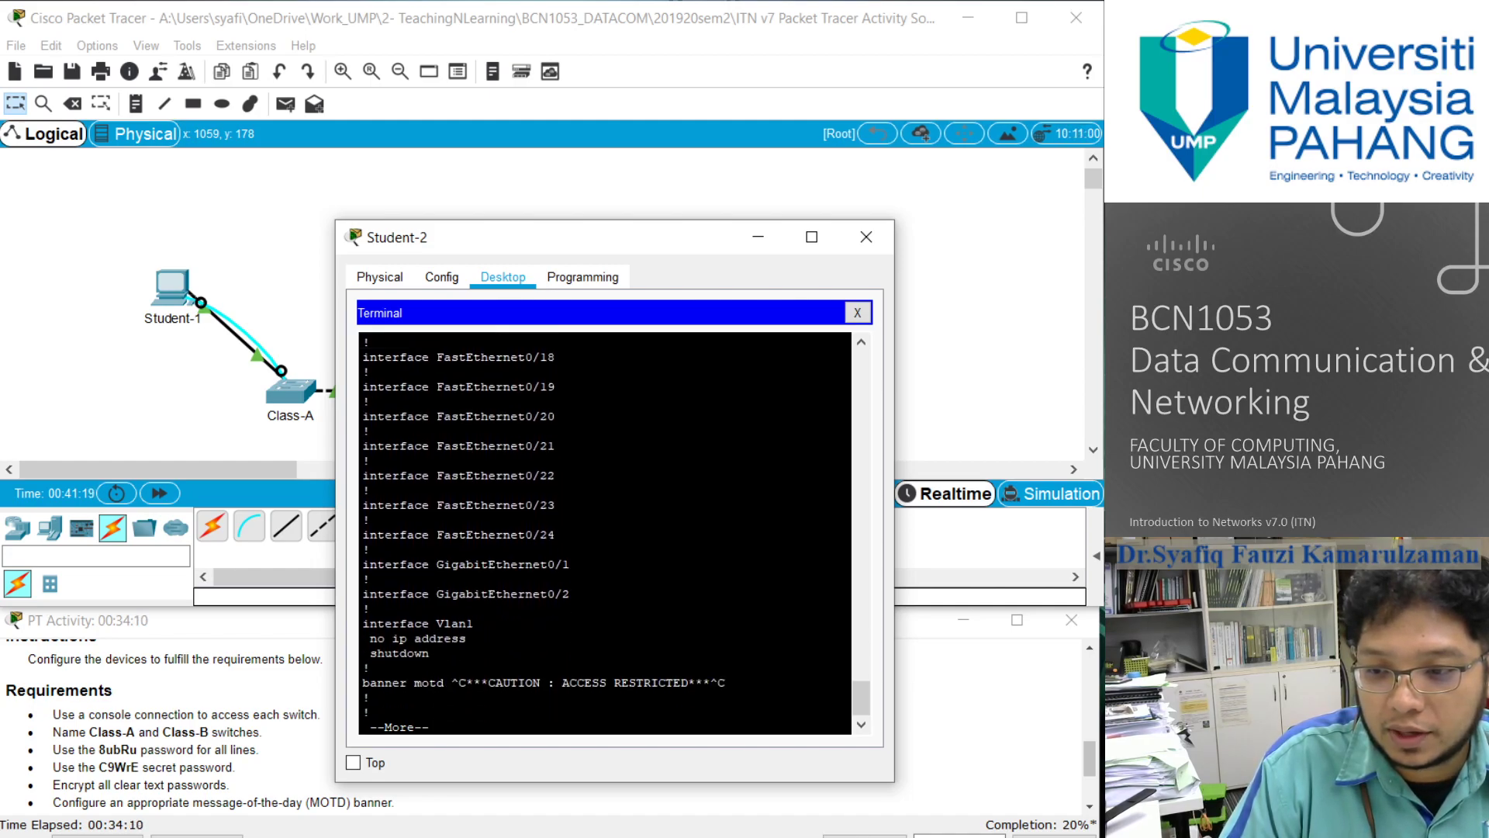
{"action": "key", "text": "Return"}
{"action": "key", "text": "Return"}
{"action": "key", "text": "Return"}
{"action": "key", "text": "Return"}
{"action": "key", "text": "Return"}
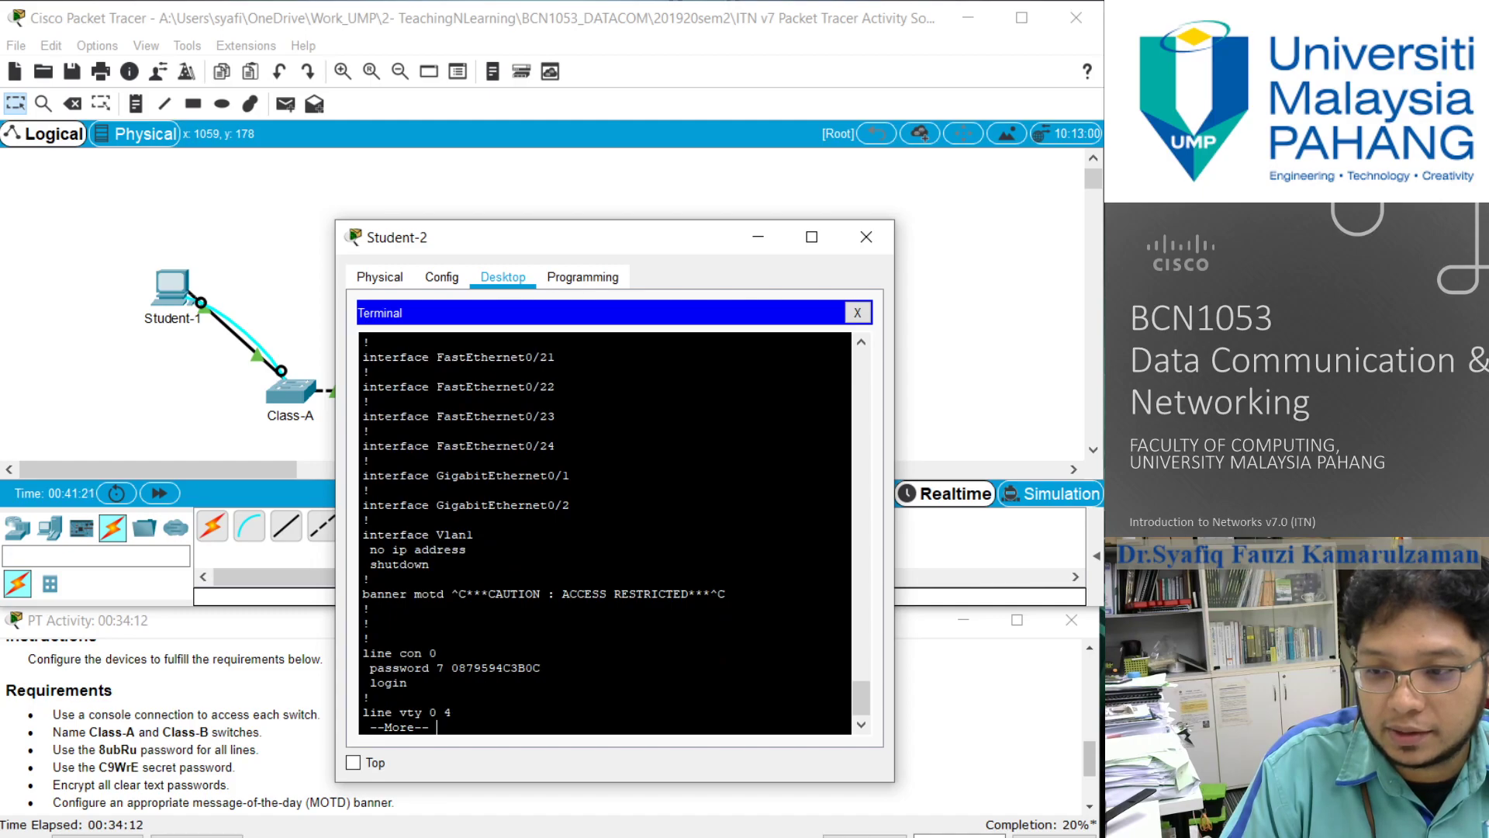
{"action": "key", "text": "Return"}
{"action": "key", "text": "Return"}
{"action": "key", "text": "Return"}
{"action": "key", "text": "Return"}
{"action": "key", "text": "Return"}
{"action": "key", "text": "Return"}
{"action": "key", "text": "Return"}
{"action": "key", "text": "Return"}
{"action": "key", "text": "Return"}
{"action": "key", "text": "Return"}
{"action": "key", "text": "Return"}
{"action": "key", "text": "Return"}
{"action": "key", "text": "Return"}
{"action": "key", "text": "Return"}
{"action": "key", "text": "Return"}
{"action": "key", "text": "Return"}
{"action": "key", "text": "Return"}
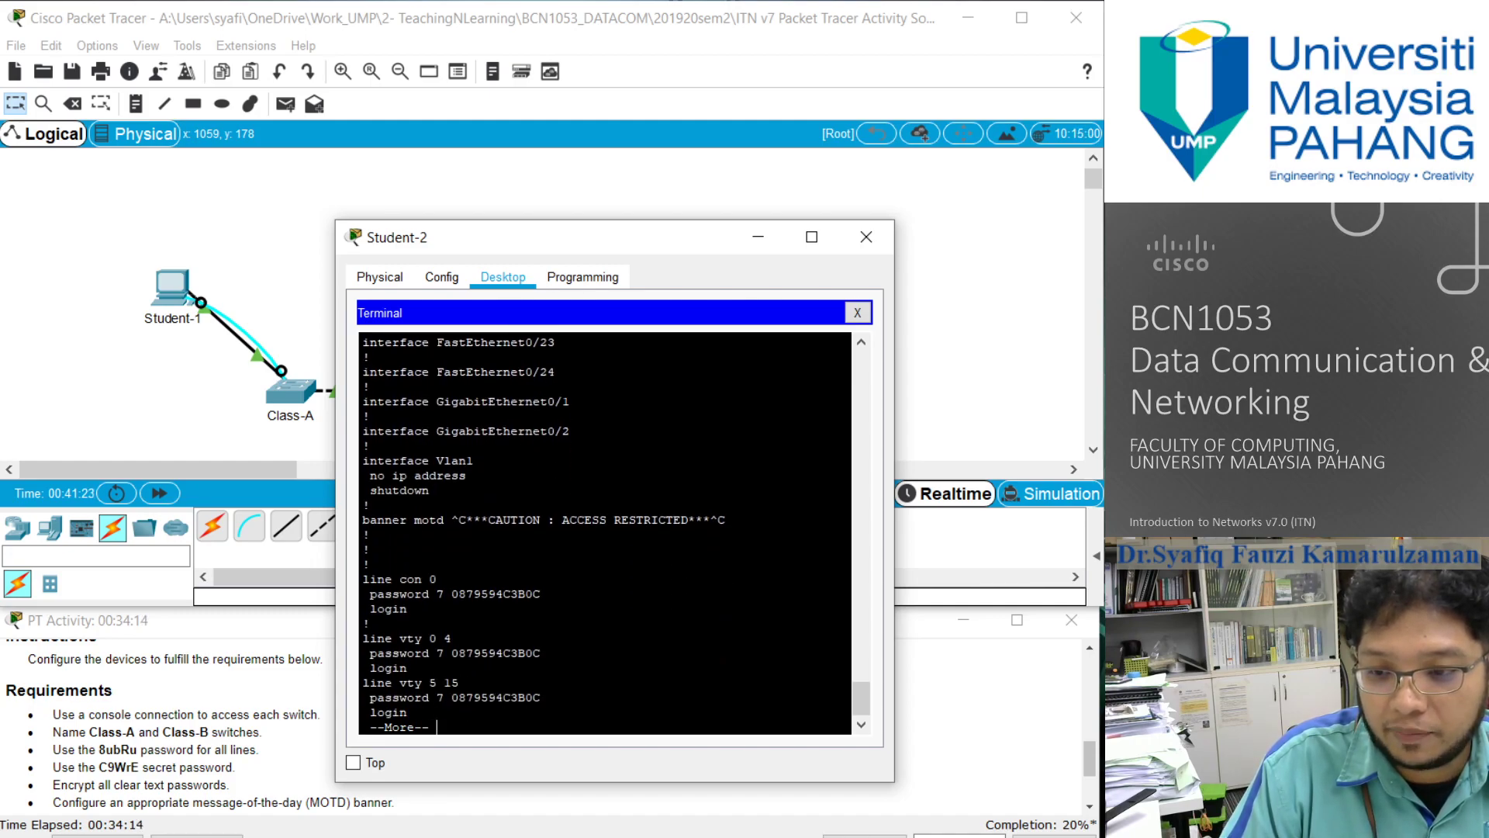
{"action": "key", "text": "Return"}
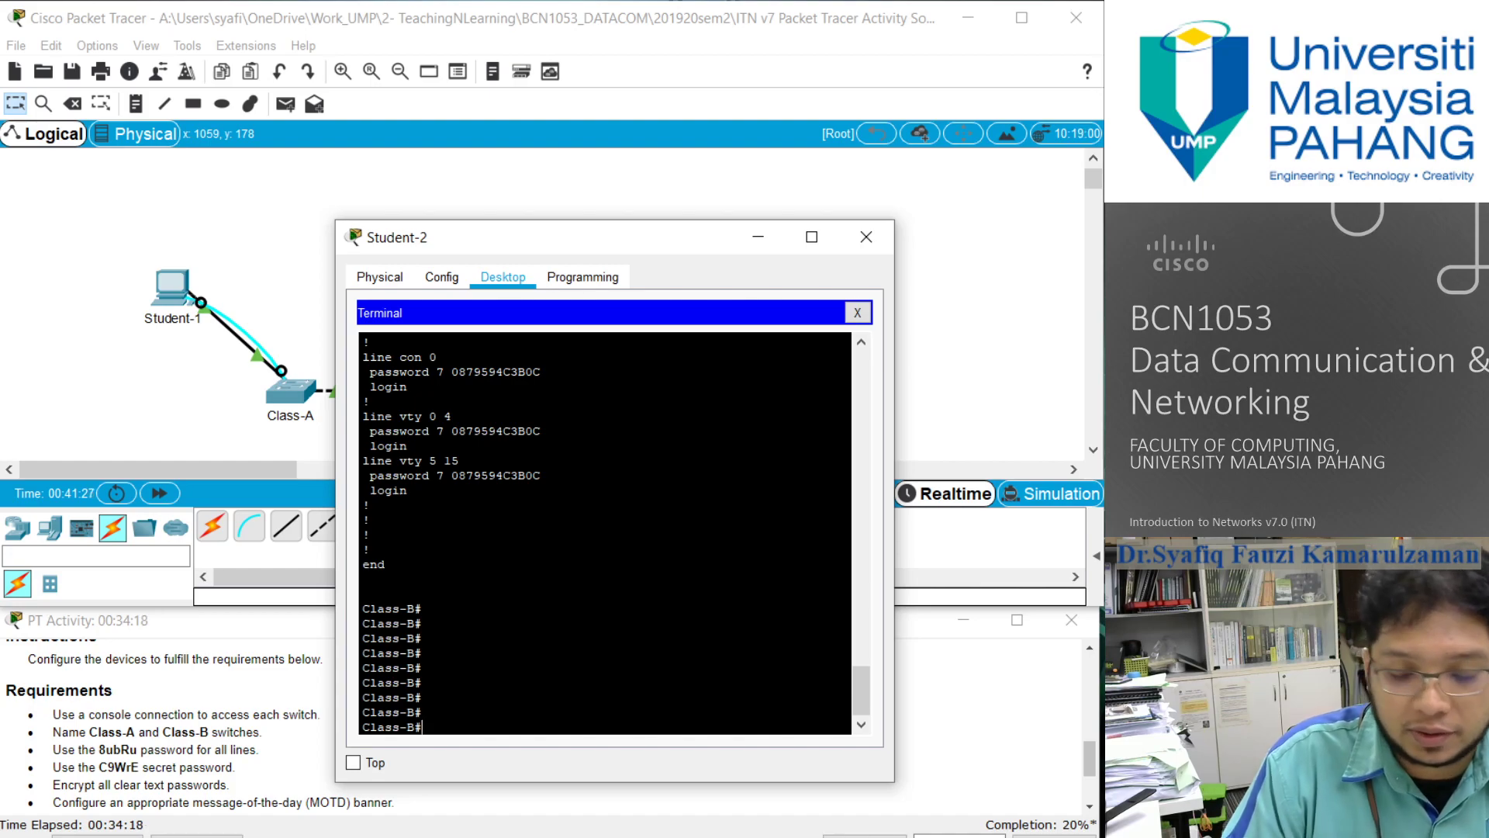
- Save the Class-B running configuration to startup-config, accepting the default destination filename
{"action": "type", "text": "s"}
{"action": "key", "text": "BackSpace"}
{"action": "type", "text": "cop"}
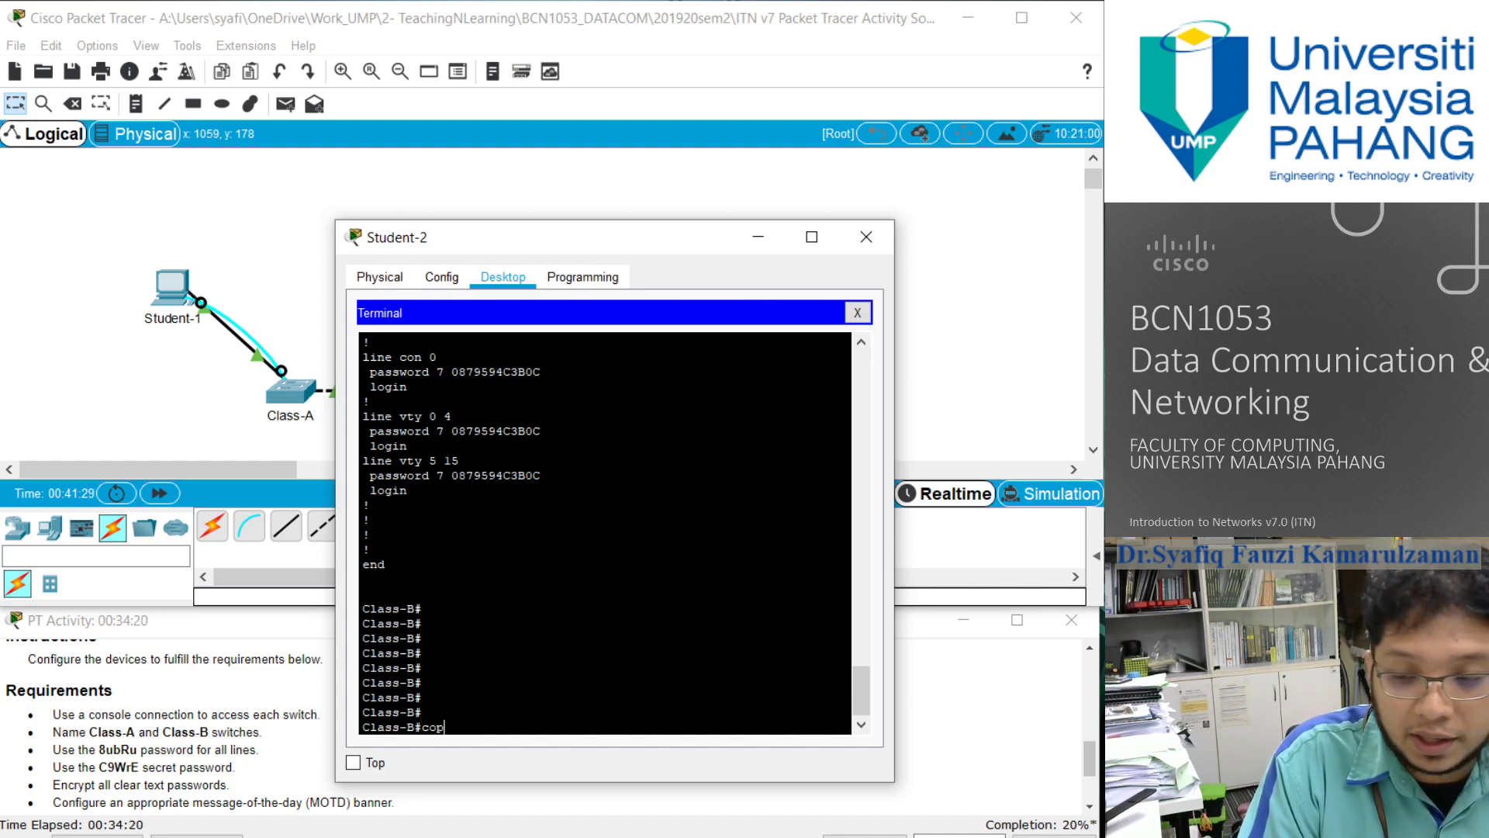
{"action": "type", "text": "y running-"}
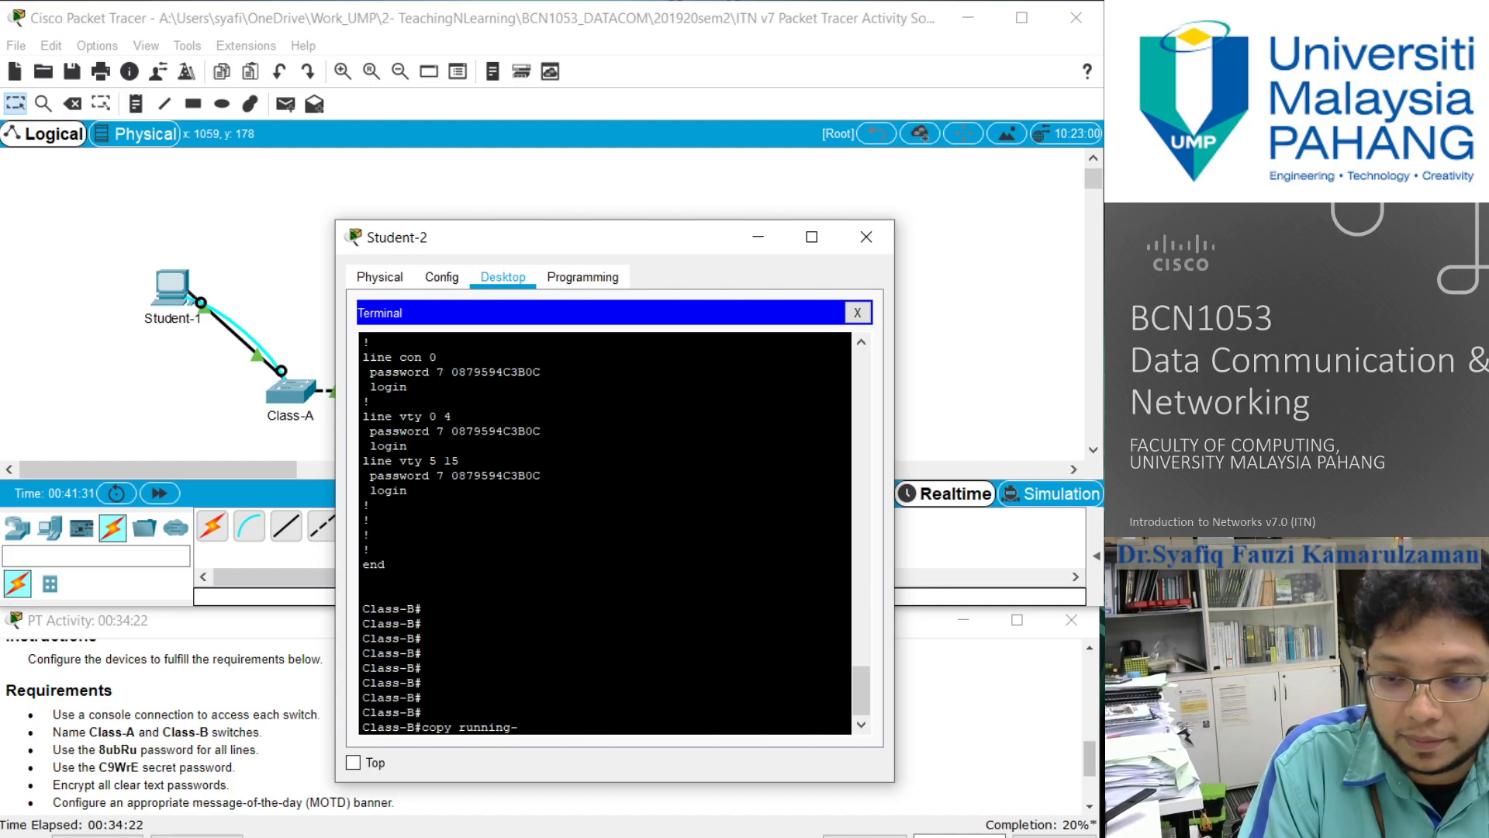
{"action": "type", "text": "config startup-confi"}
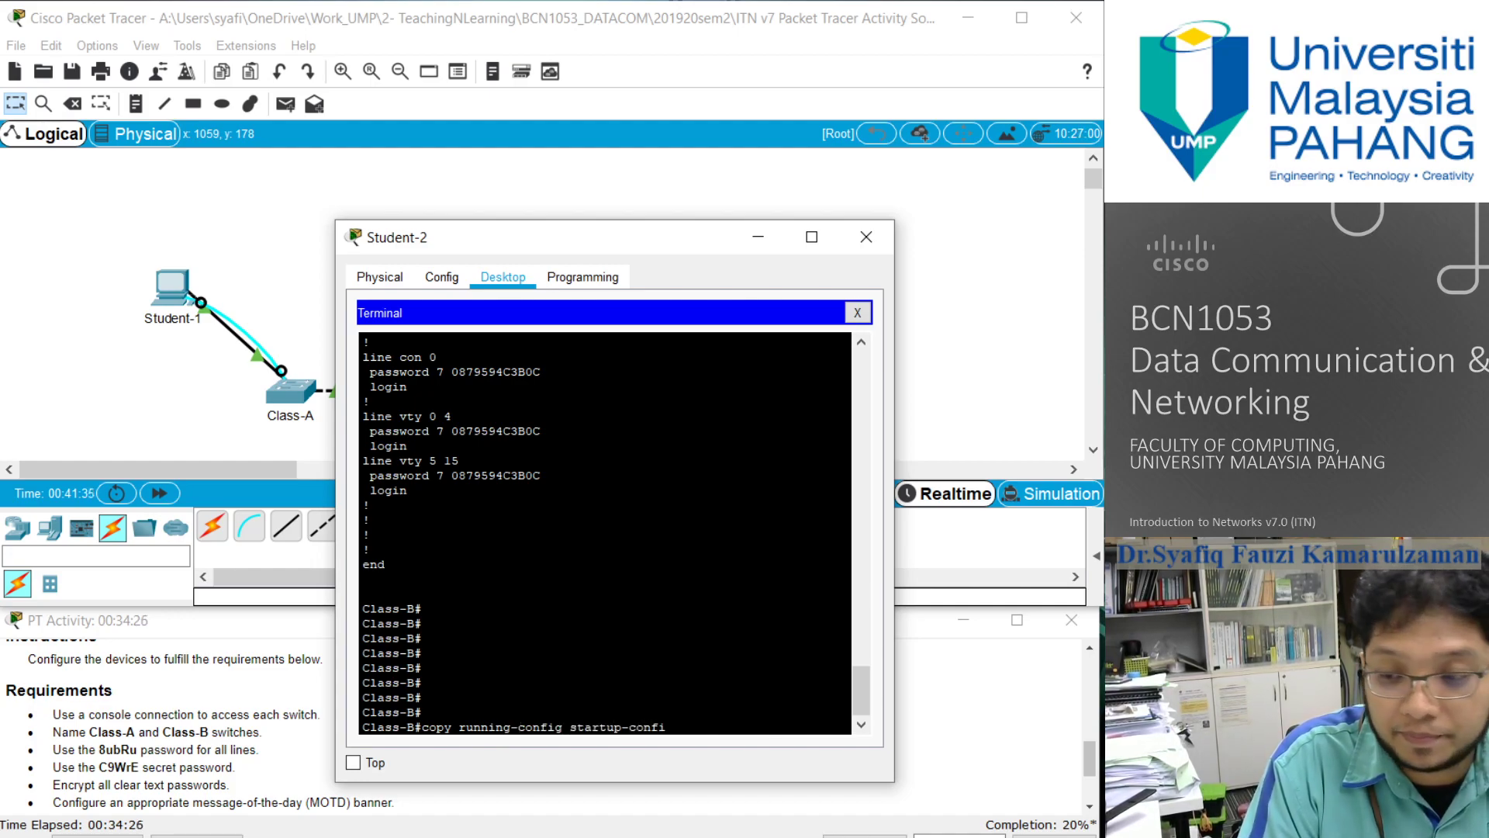
{"action": "type", "text": "g"}
{"action": "key", "text": "Return"}
{"action": "key", "text": "Return"}
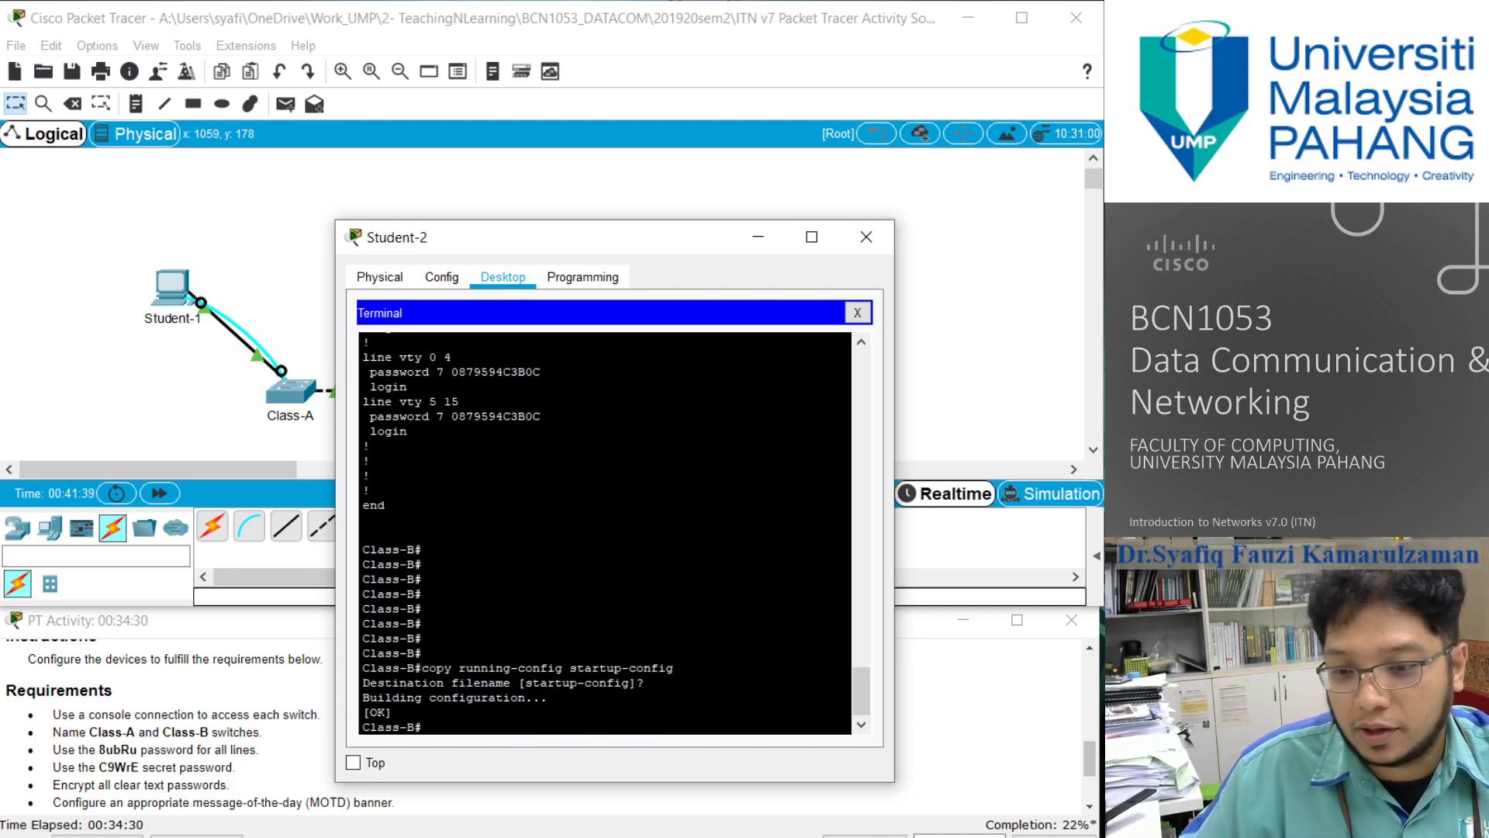
- Review the remaining activity requirements and examine the Addressing Table for the device IP addresses and subnet masks
{"action": "left_click", "coordinate": [269, 783]}
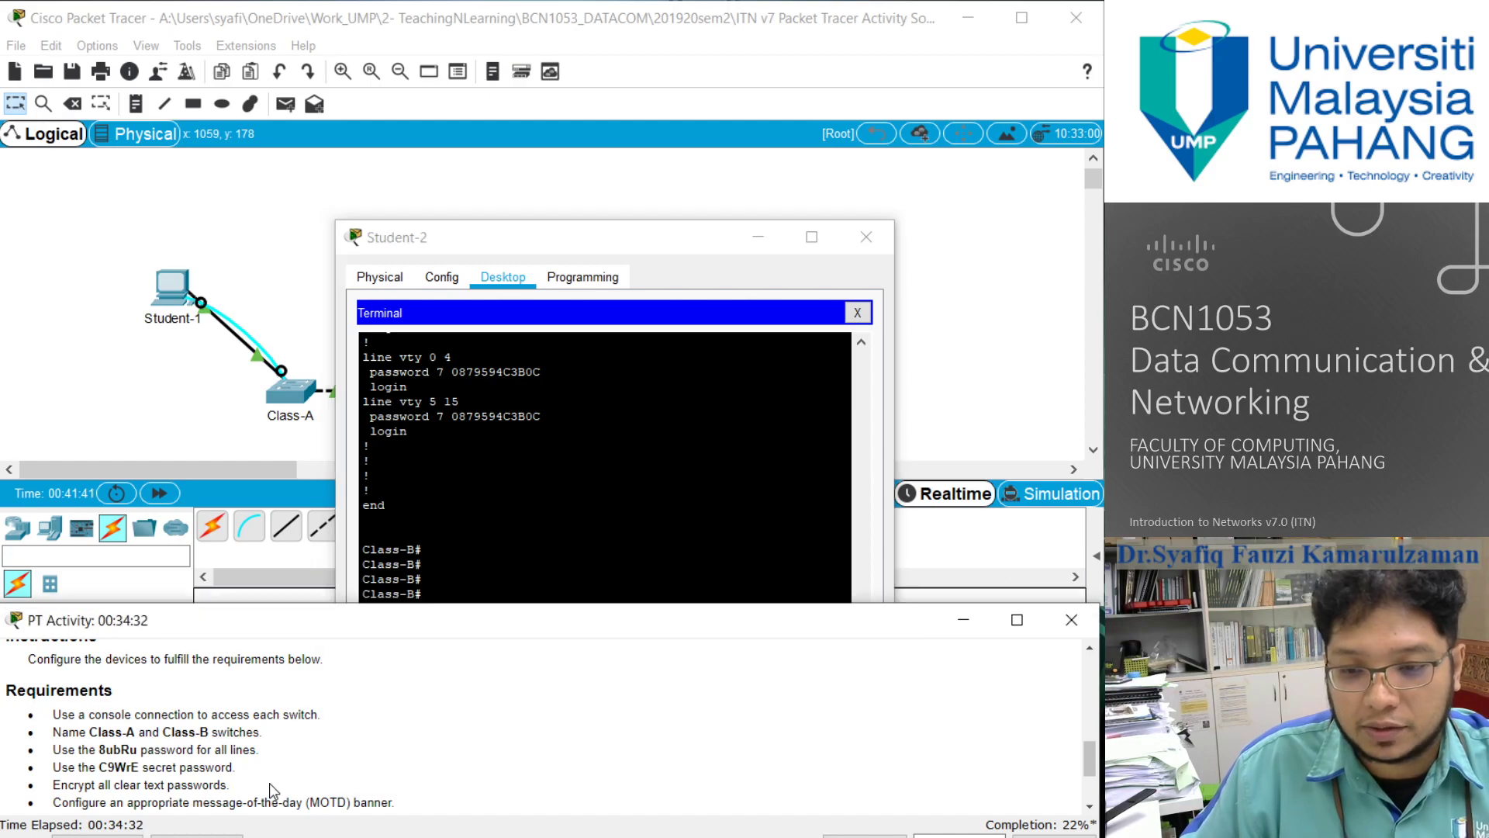
{"action": "scroll", "coordinate": [301, 766], "scroll_direction": "down", "scroll_amount": 1}
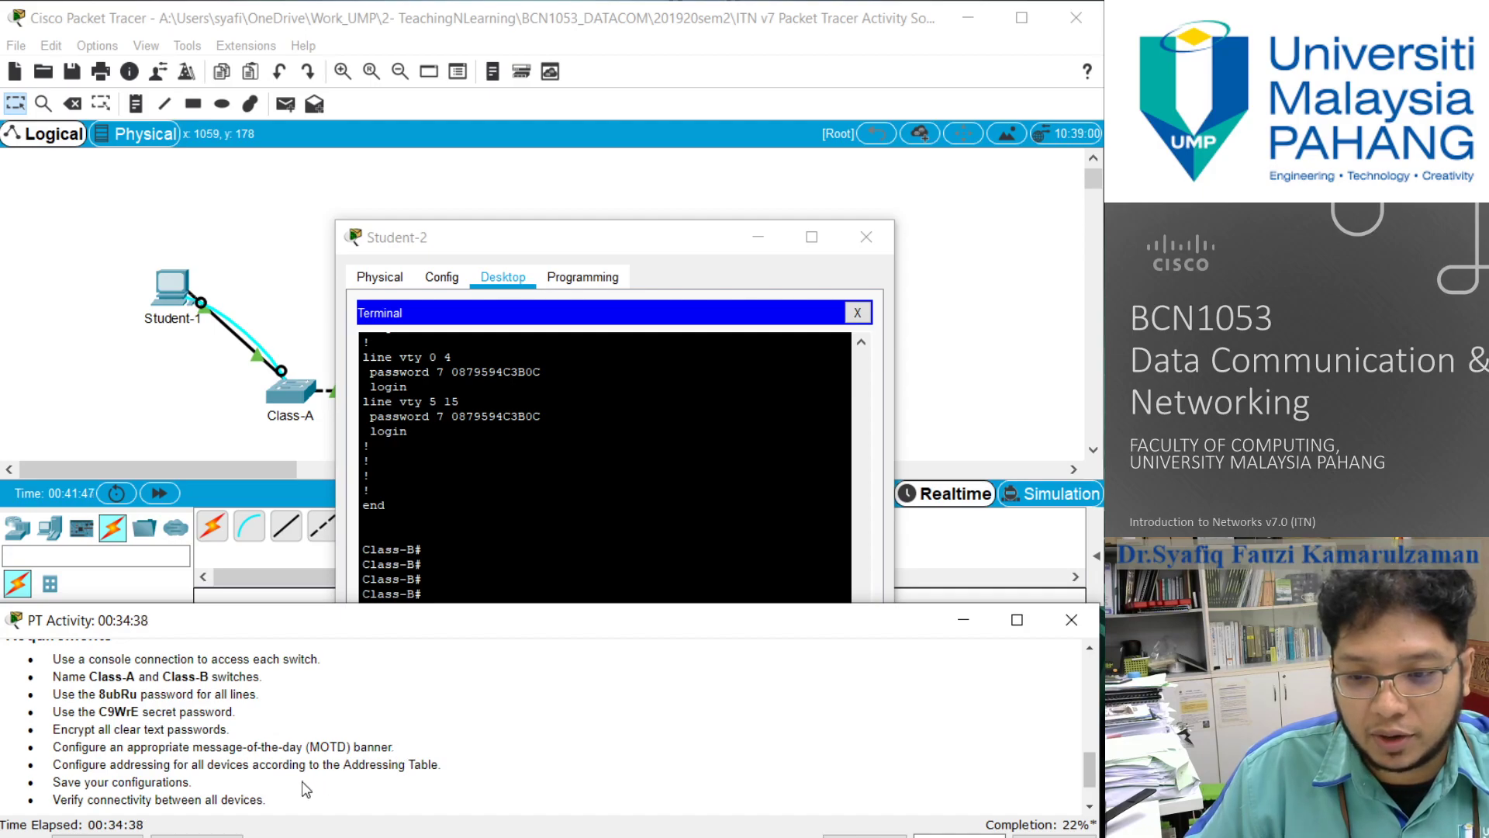
{"action": "scroll", "coordinate": [256, 770], "scroll_direction": "down", "scroll_amount": 1}
{"action": "scroll", "coordinate": [256, 770], "scroll_direction": "up", "scroll_amount": 1}
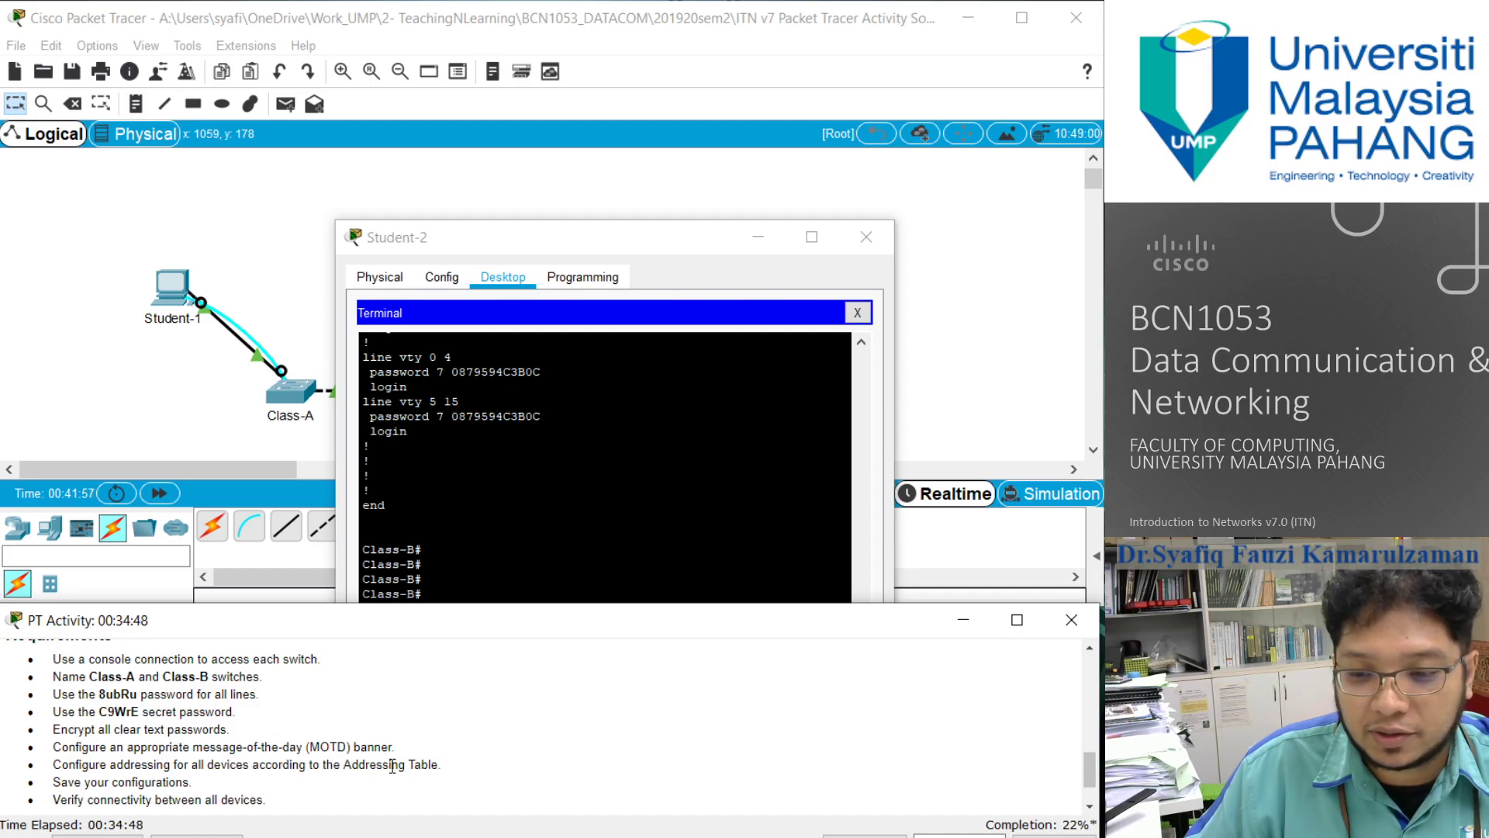
{"action": "scroll", "coordinate": [378, 775], "scroll_direction": "up", "scroll_amount": 5}
{"action": "scroll", "coordinate": [378, 775], "scroll_direction": "up", "scroll_amount": 5}
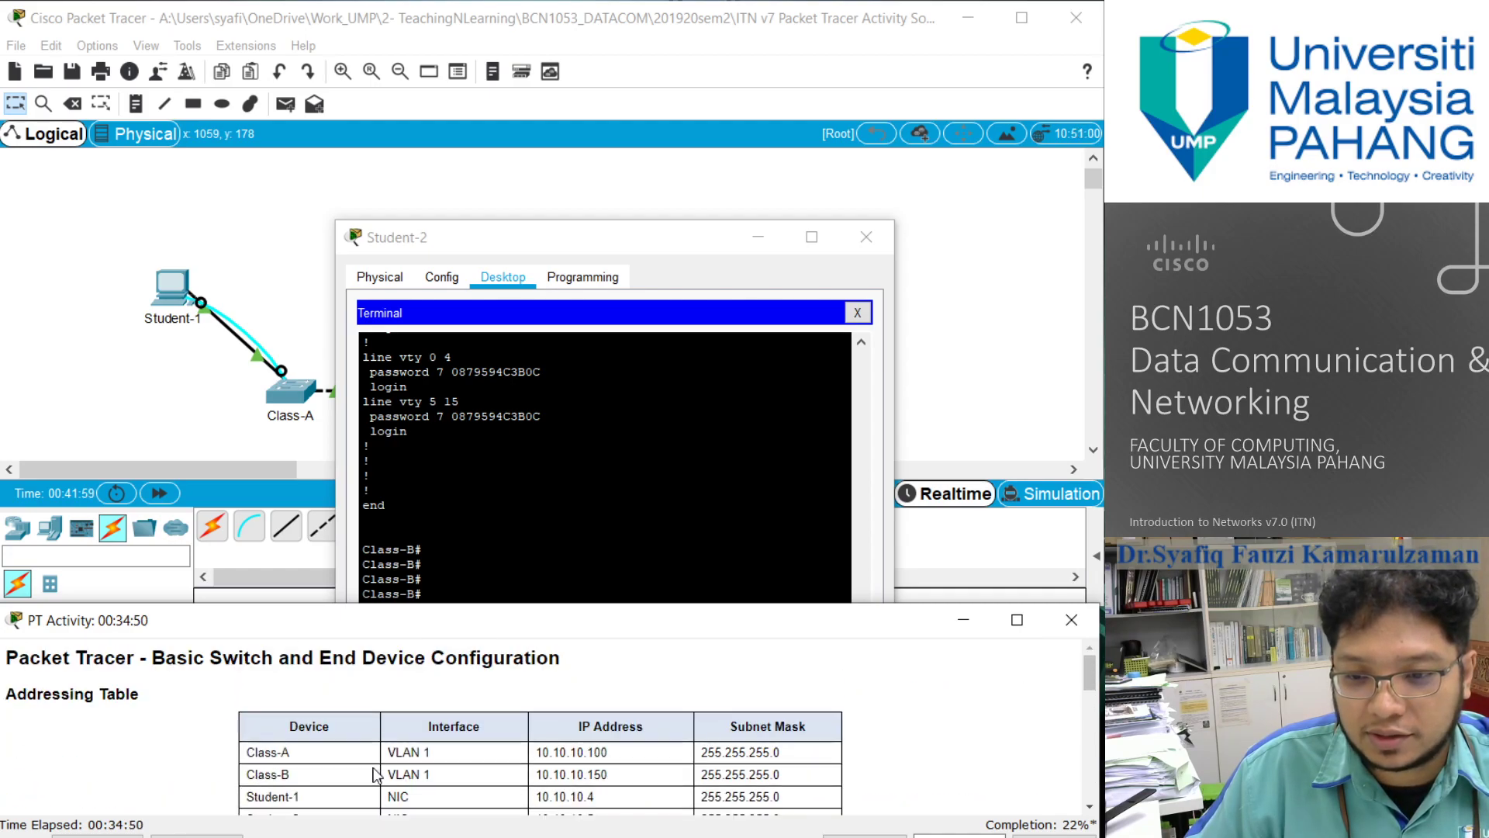
{"action": "scroll", "coordinate": [377, 776], "scroll_direction": "down", "scroll_amount": 1}
- Enter global configuration mode on Class-B and move the Student-2 window clear of the Addressing Table
{"action": "left_click", "coordinate": [505, 549]}
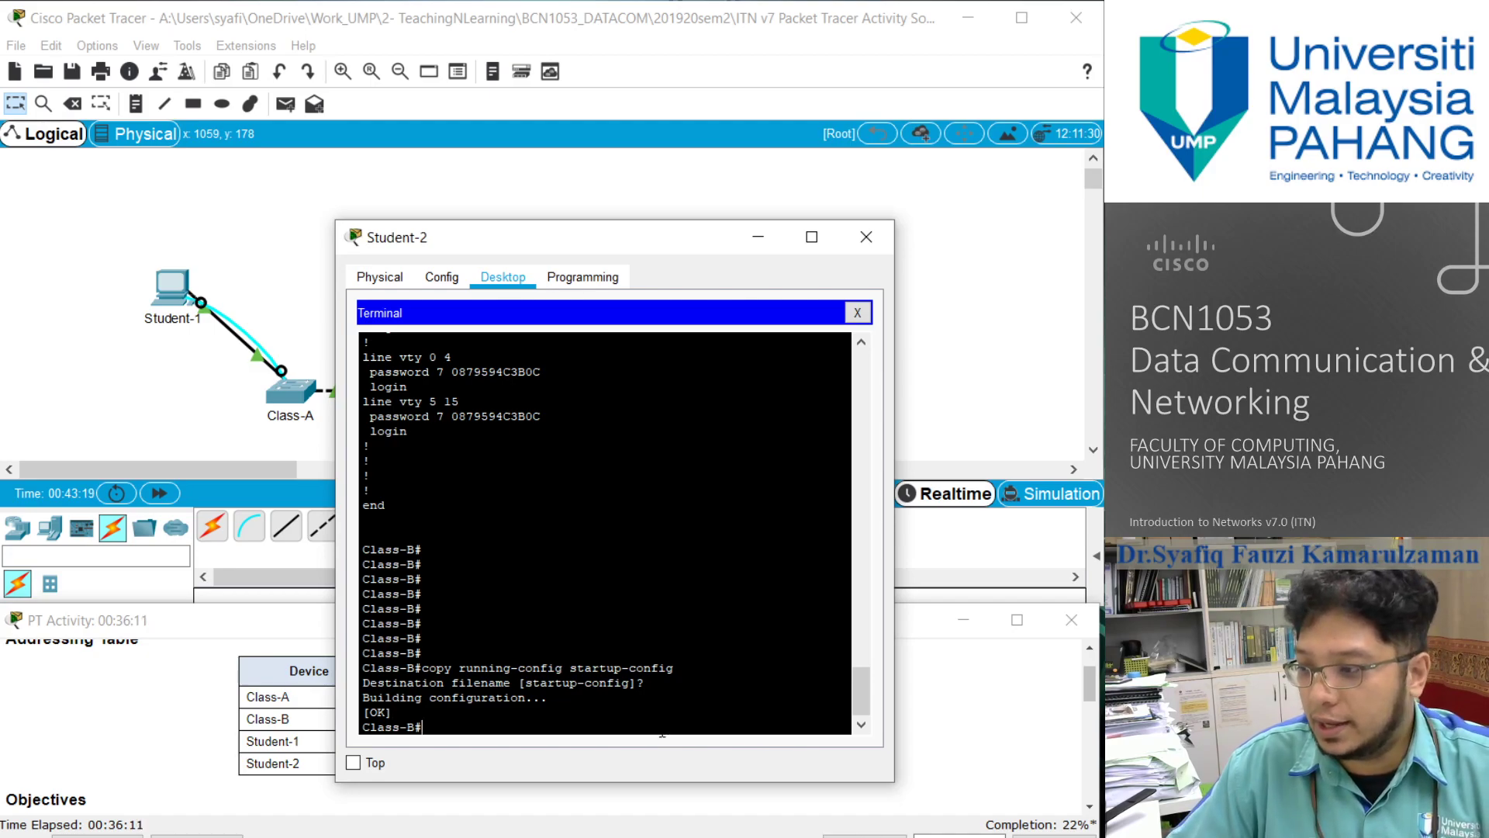
{"action": "type", "text": "co"}
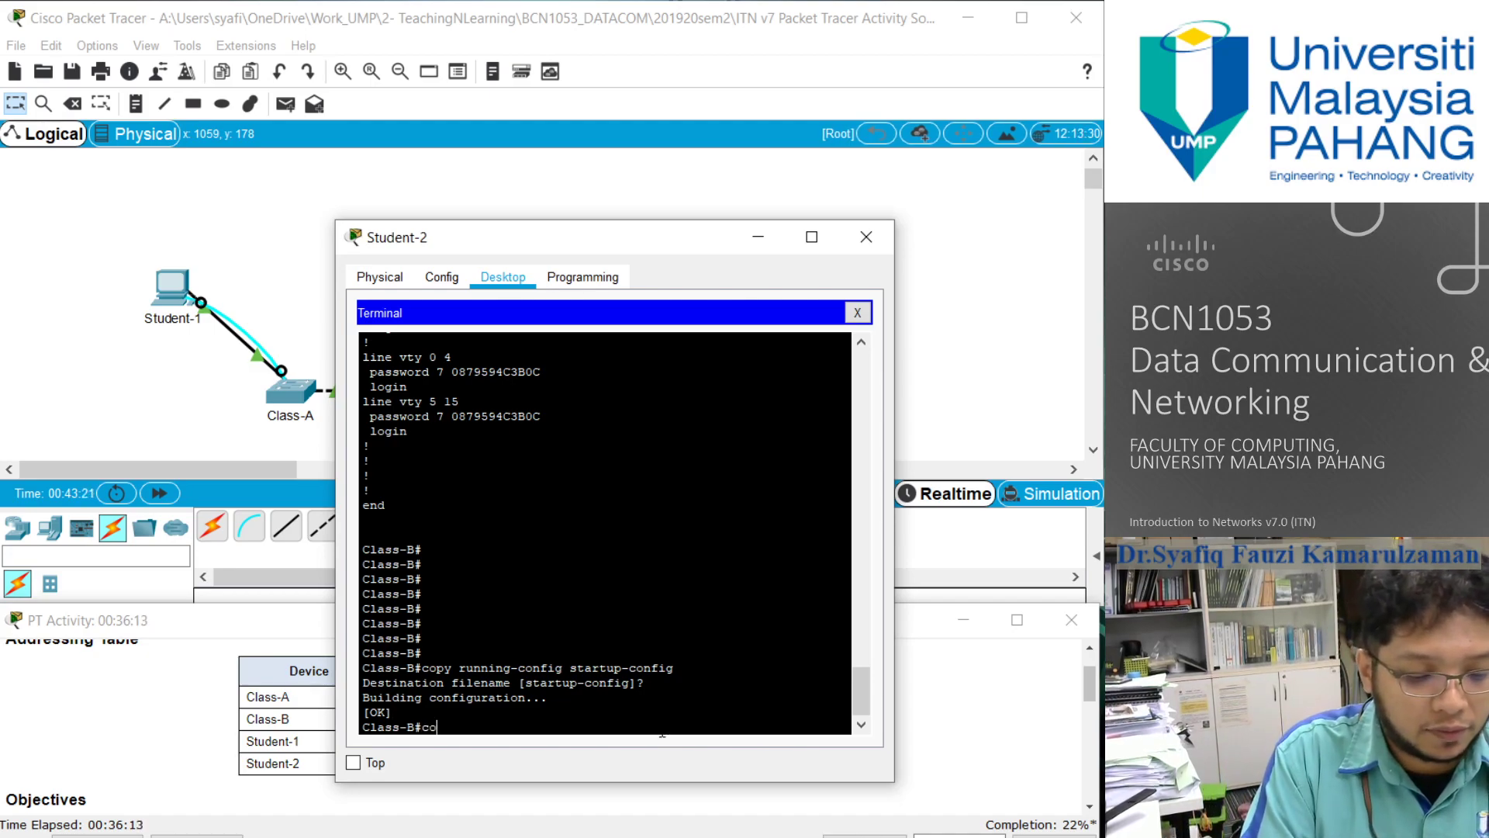
{"action": "type", "text": "nfigure terminal"}
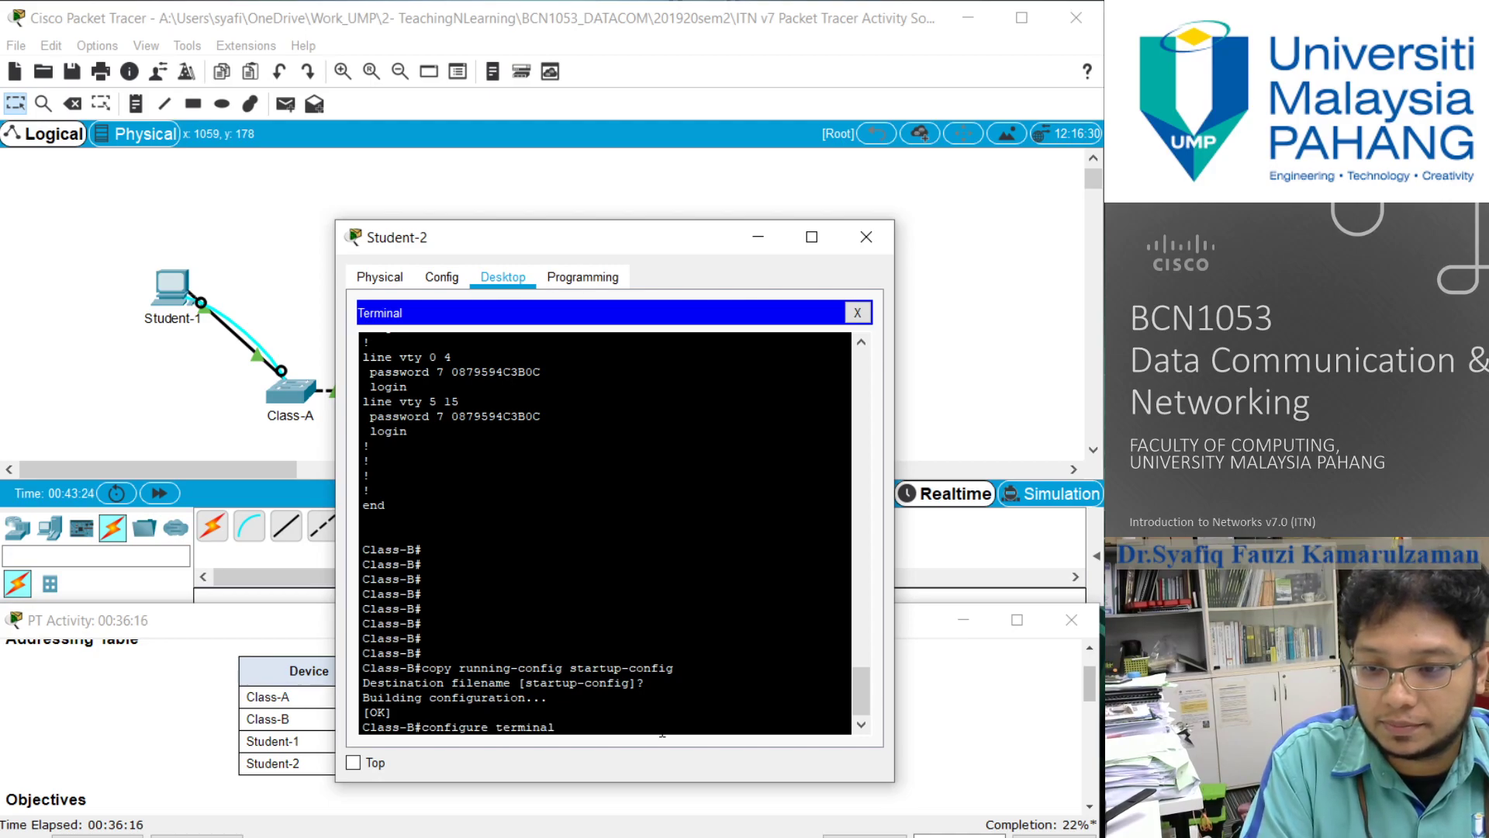
{"action": "key", "text": "Return"}
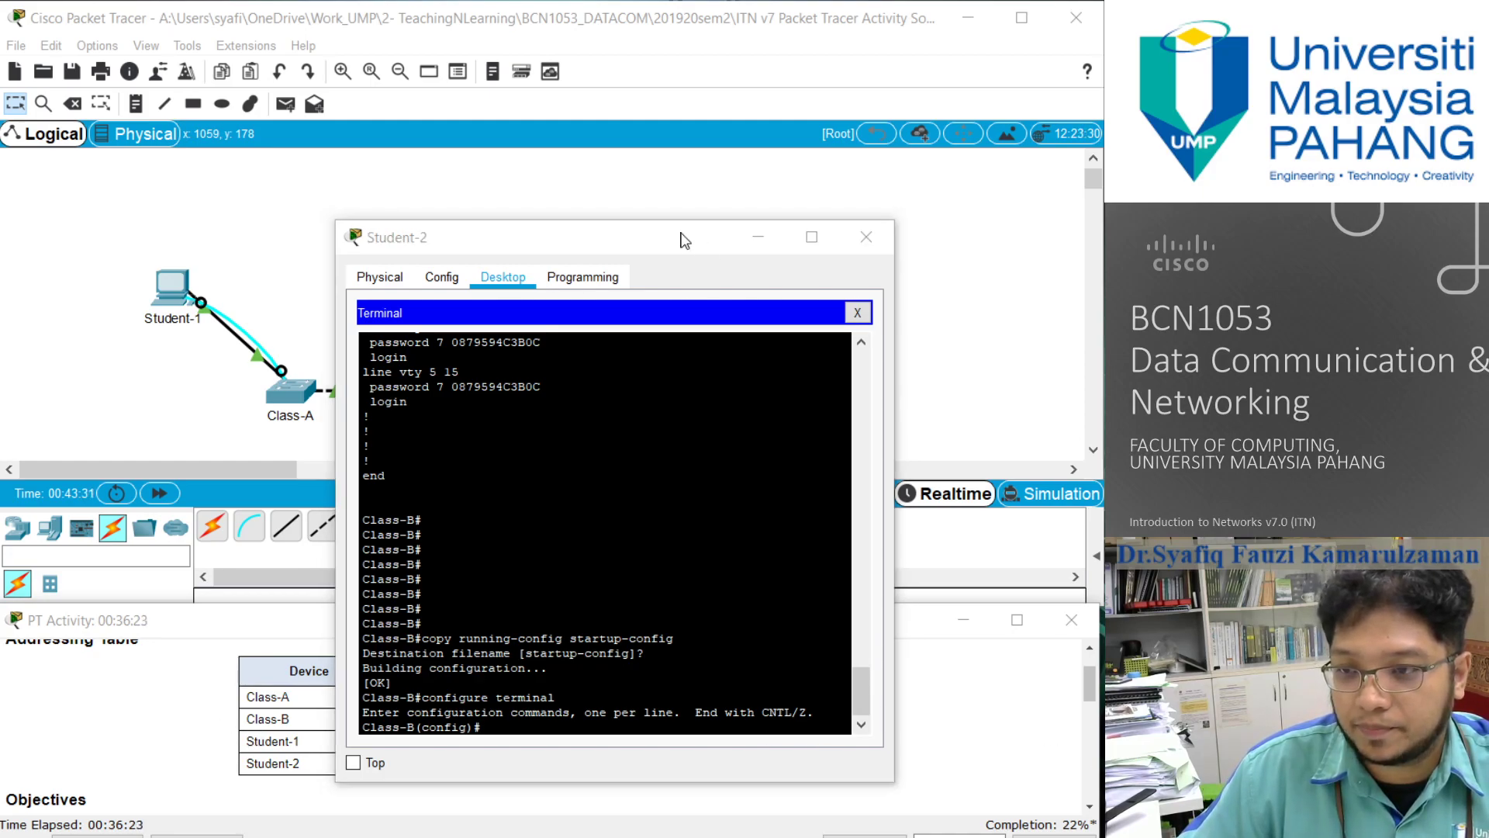
{"action": "left_click_drag", "start_coordinate": [639, 246], "coordinate": [715, 81]}
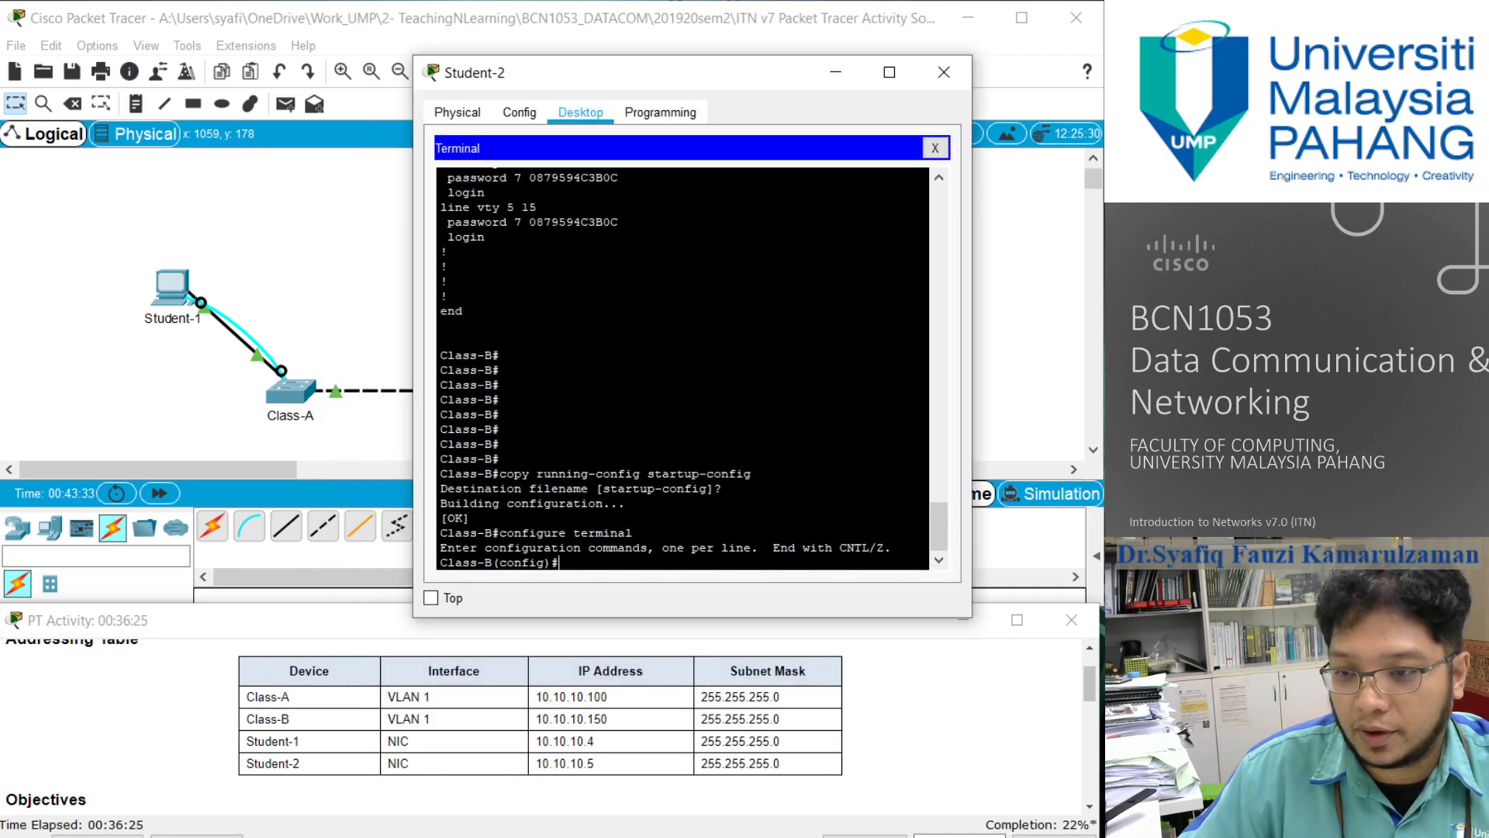
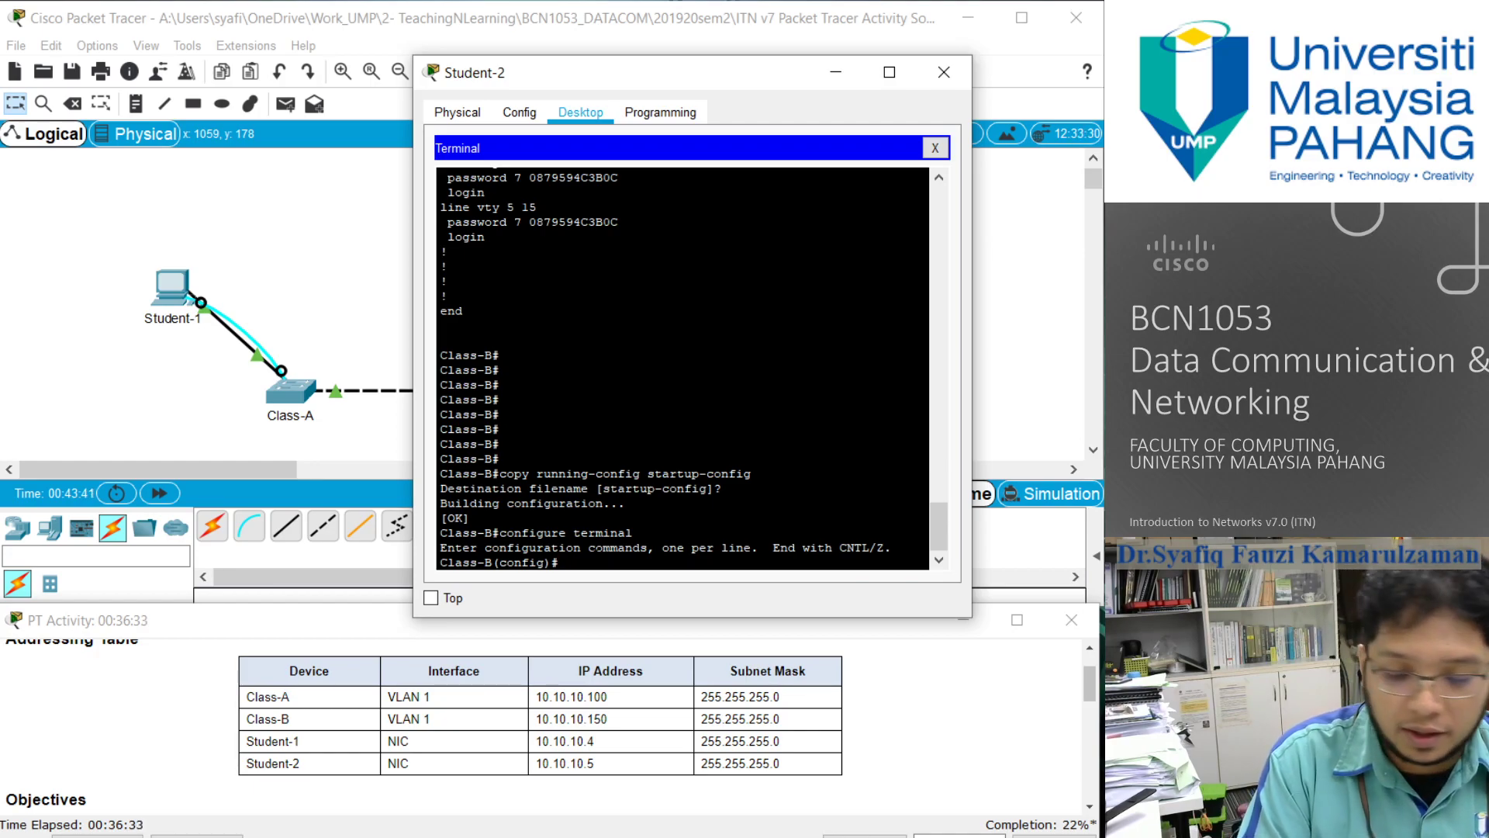
- Enter interface configuration mode for VLAN 1 on Class-B with interface vlan 1
{"action": "type", "text": "ntergace"}
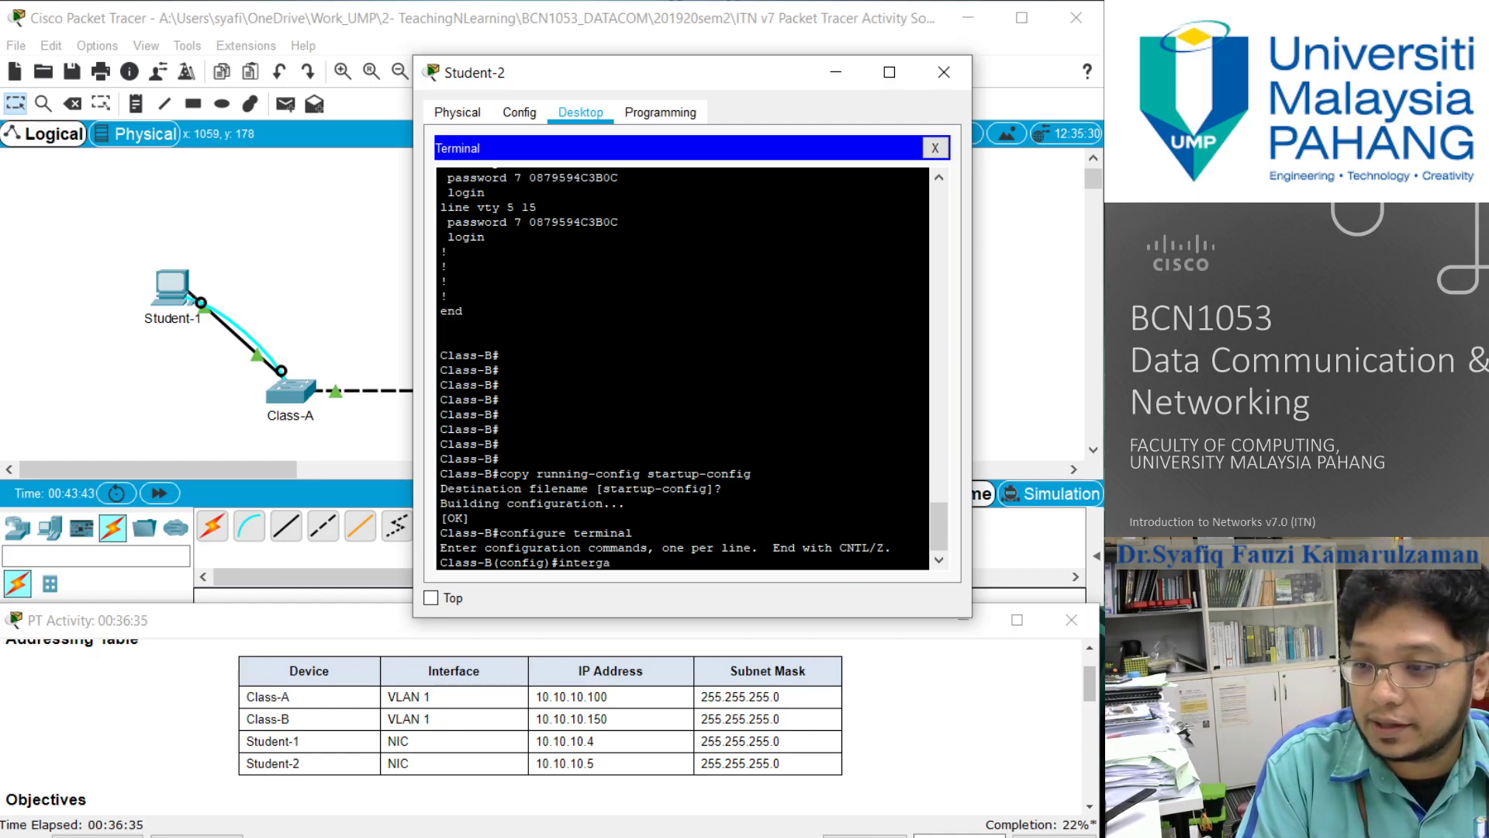
{"action": "key", "text": "BackSpace"}
{"action": "key", "text": "BackSpace"}
{"action": "key", "text": "BackSpace"}
{"action": "key", "text": "BackSpace"}
{"action": "type", "text": "f"}
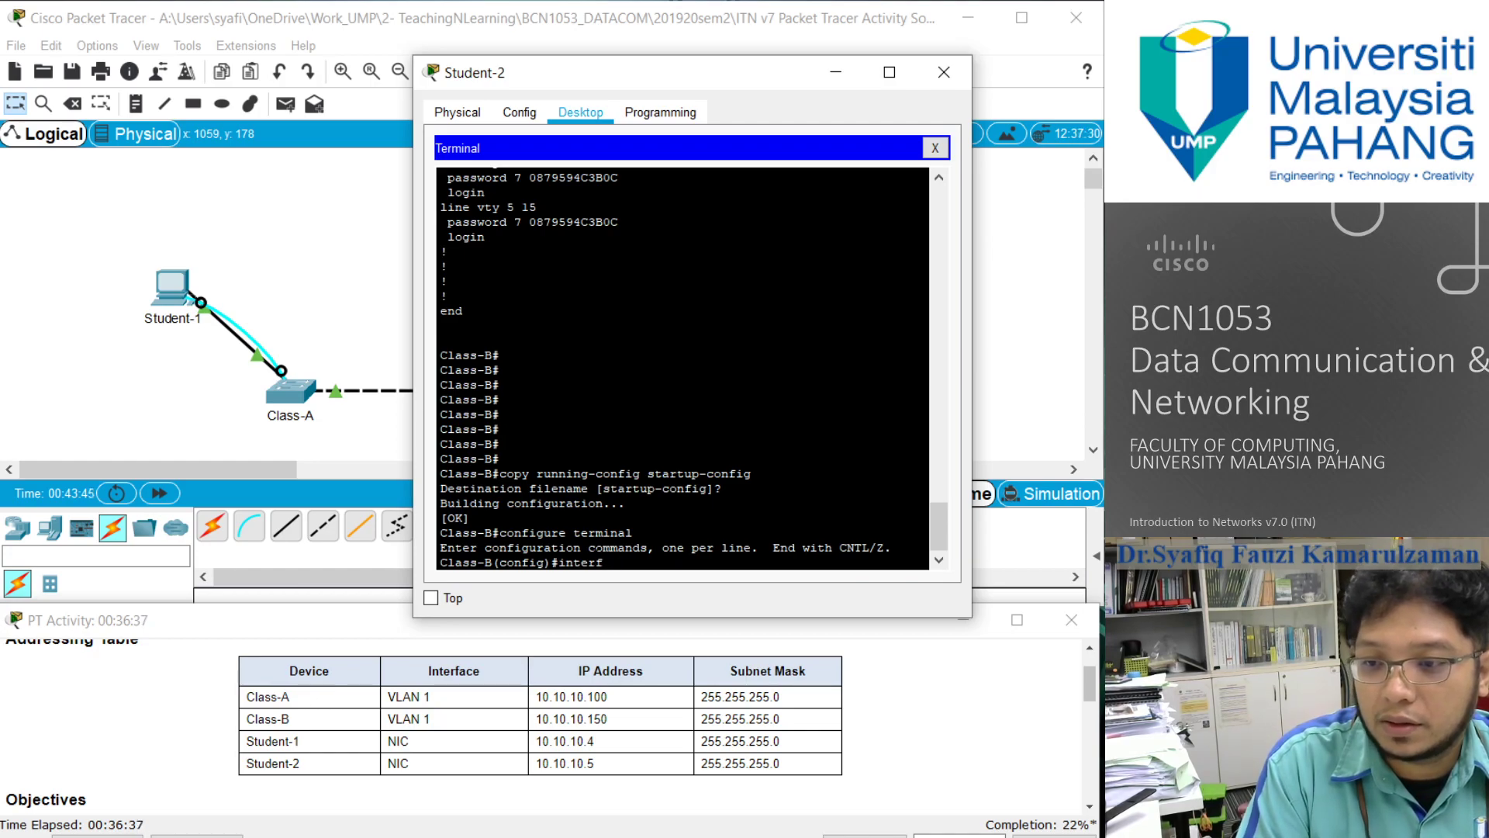
{"action": "type", "text": "ec"}
{"action": "key", "text": "BackSpace"}
{"action": "type", "text": "ace V"}
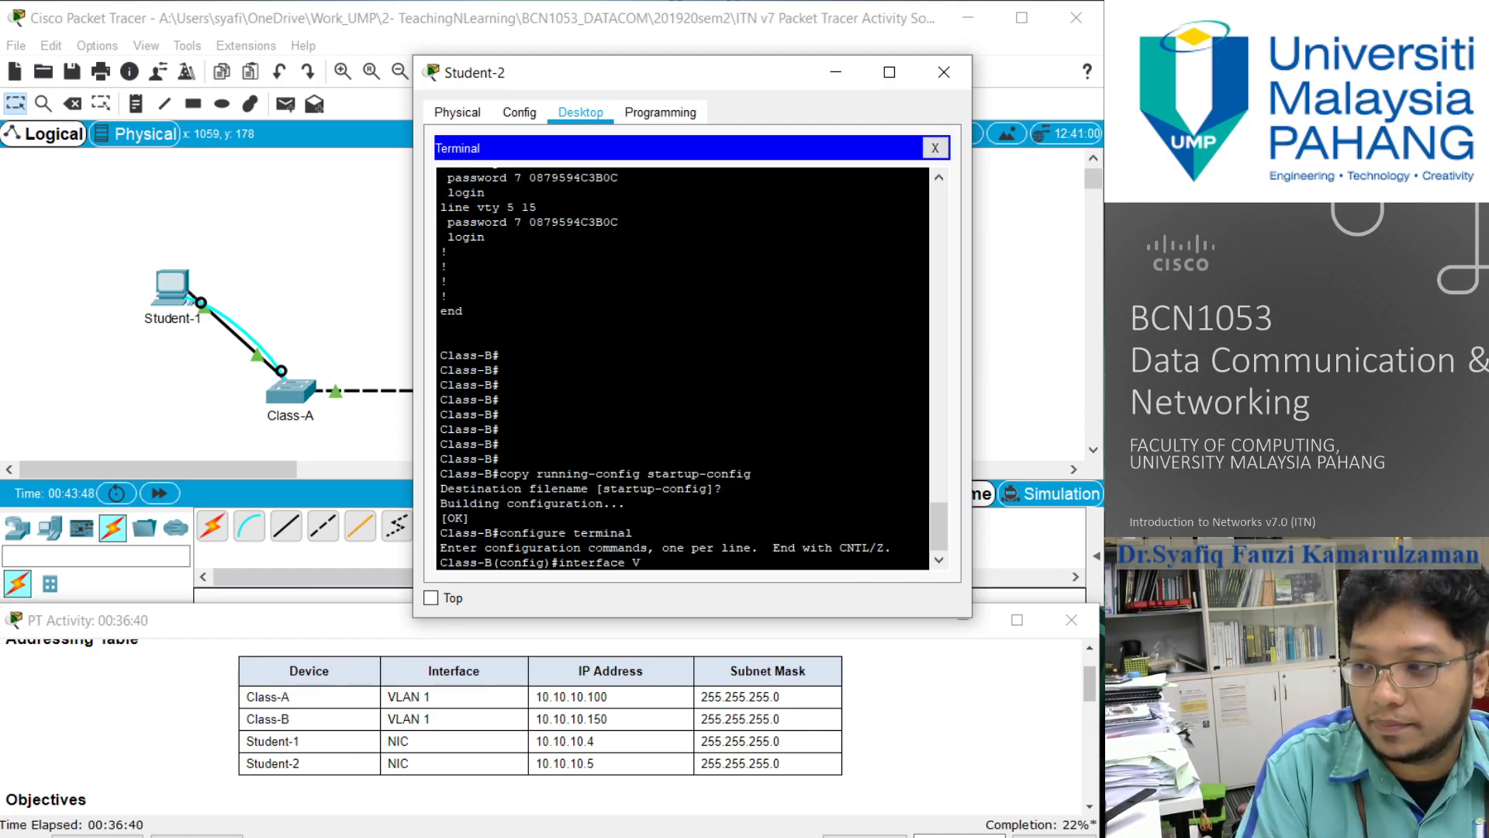
{"action": "key", "text": "BackSpace"}
{"action": "type", "text": "vlan 1"}
{"action": "key", "text": "Return"}
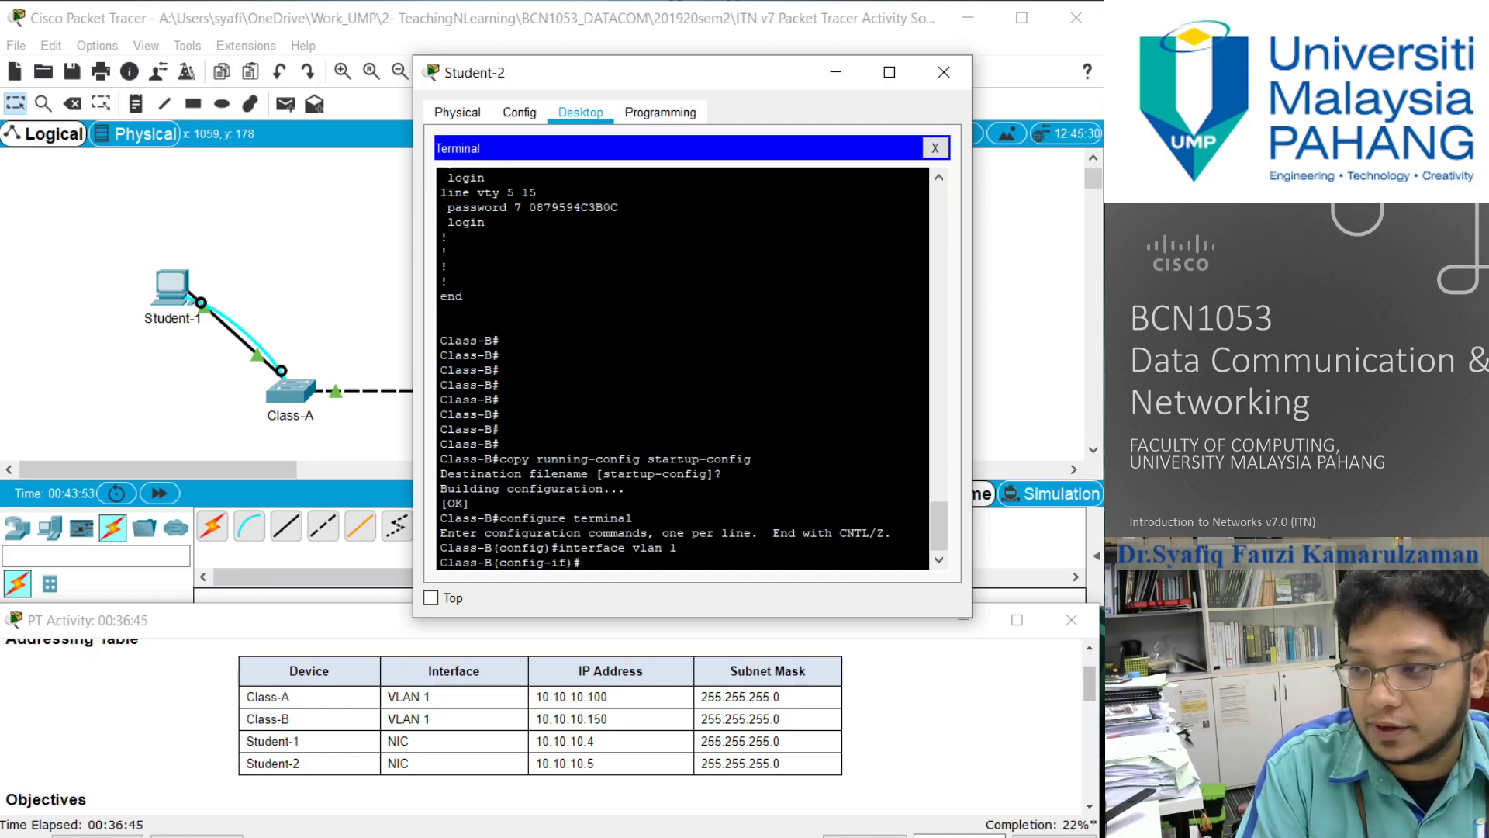
- Assign IP address 10.10.10.5 with subnet mask 255.255.255.0 to the VLAN 1 interface on Class-B
{"action": "type", "text": "ip a"}
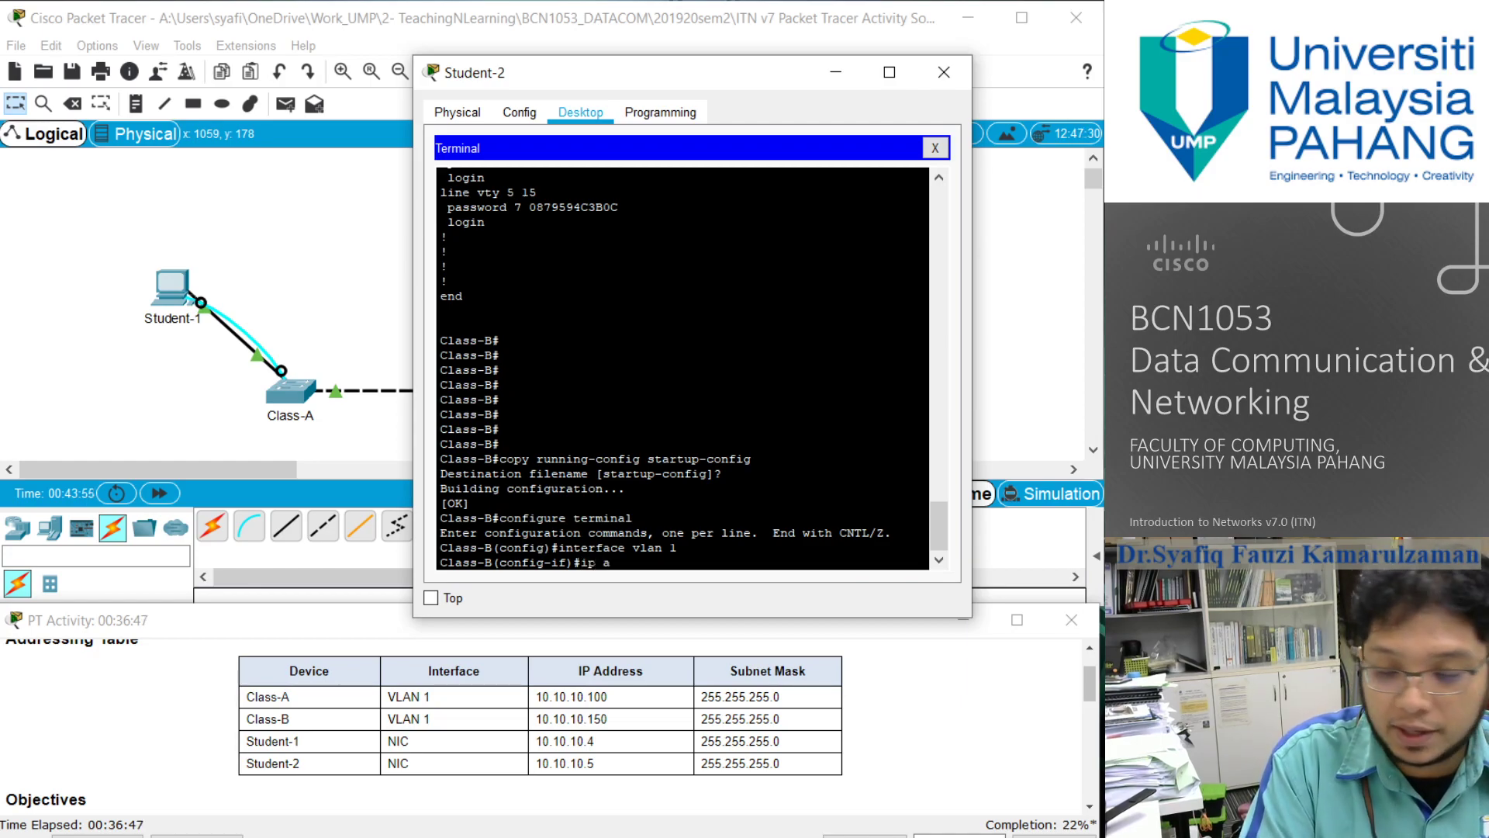
{"action": "type", "text": "ddress"}
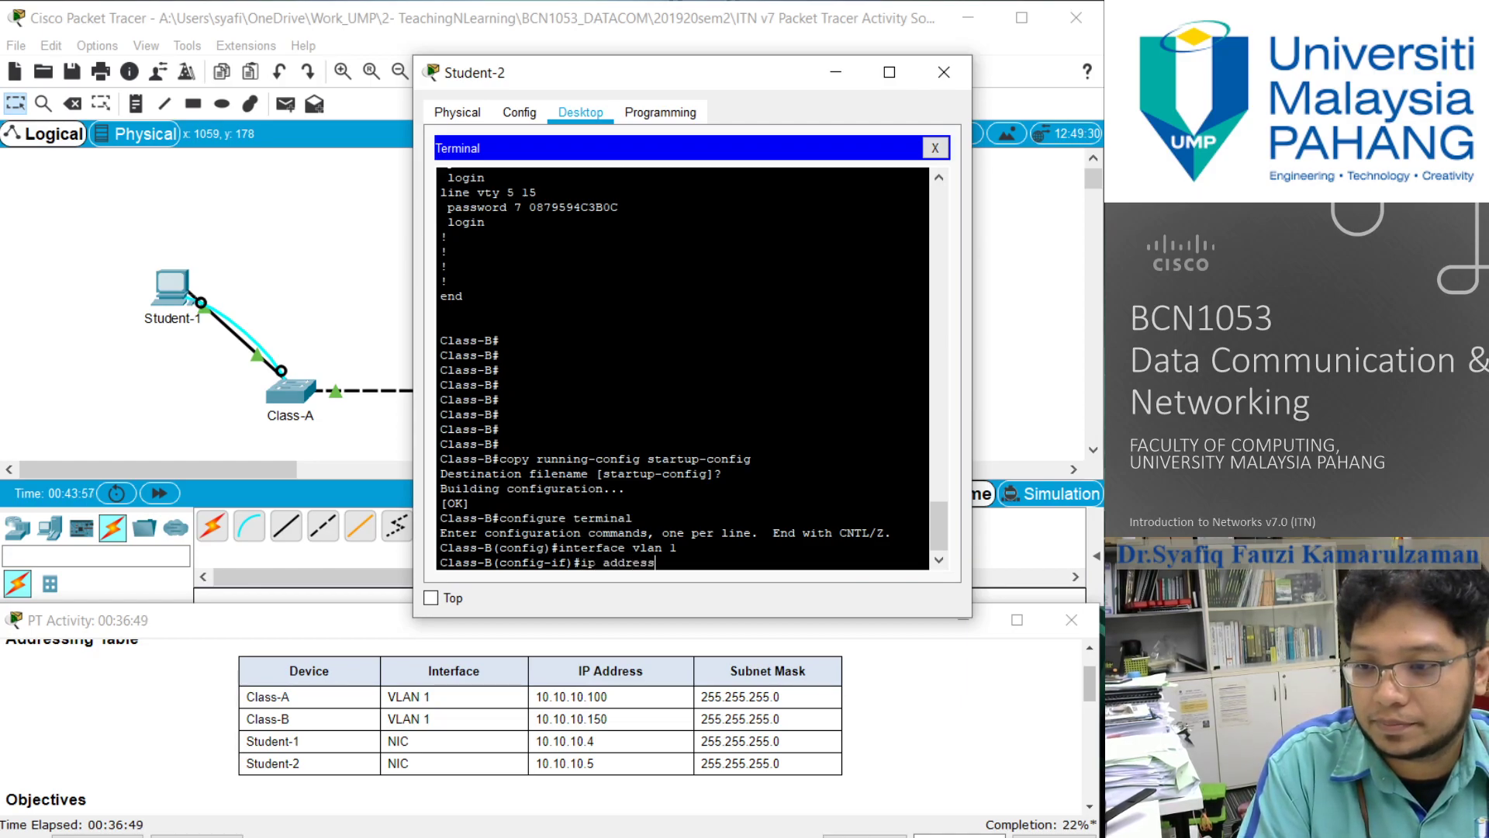
{"action": "type", "text": " 1"}
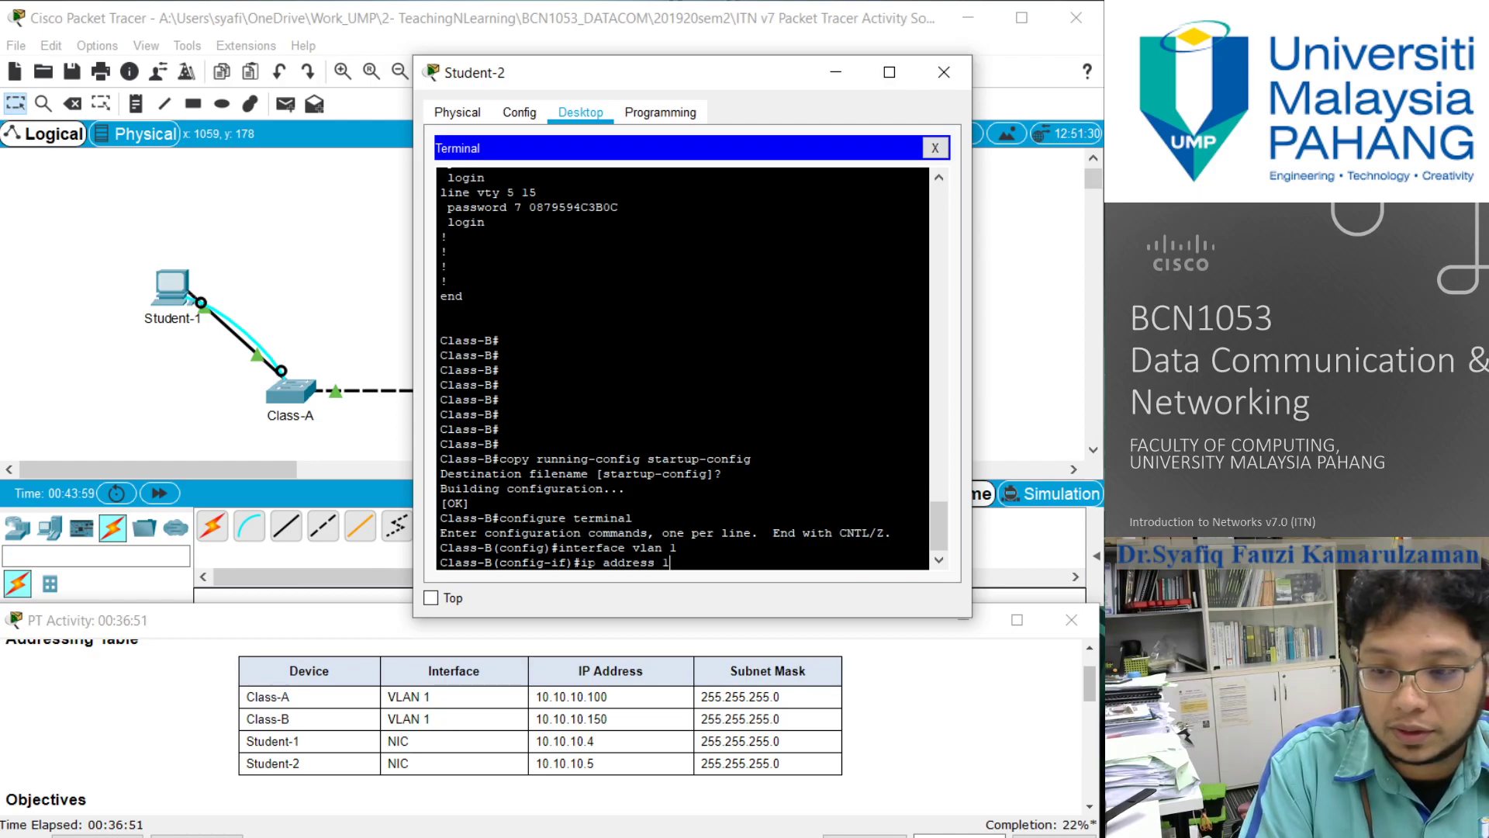
{"action": "type", "text": "0.10.10."}
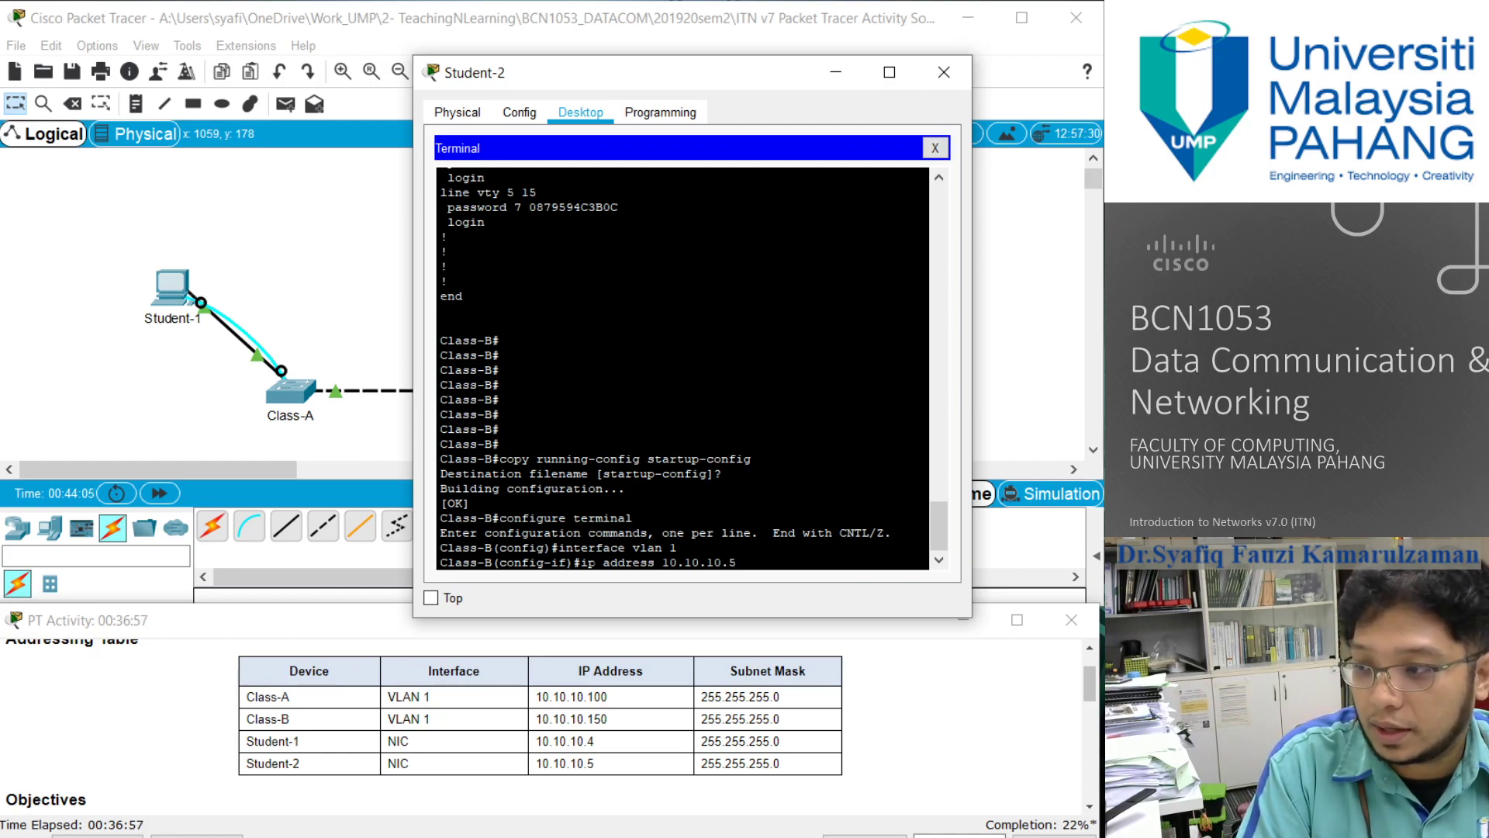
{"action": "type", "text": "5 255.255.255."}
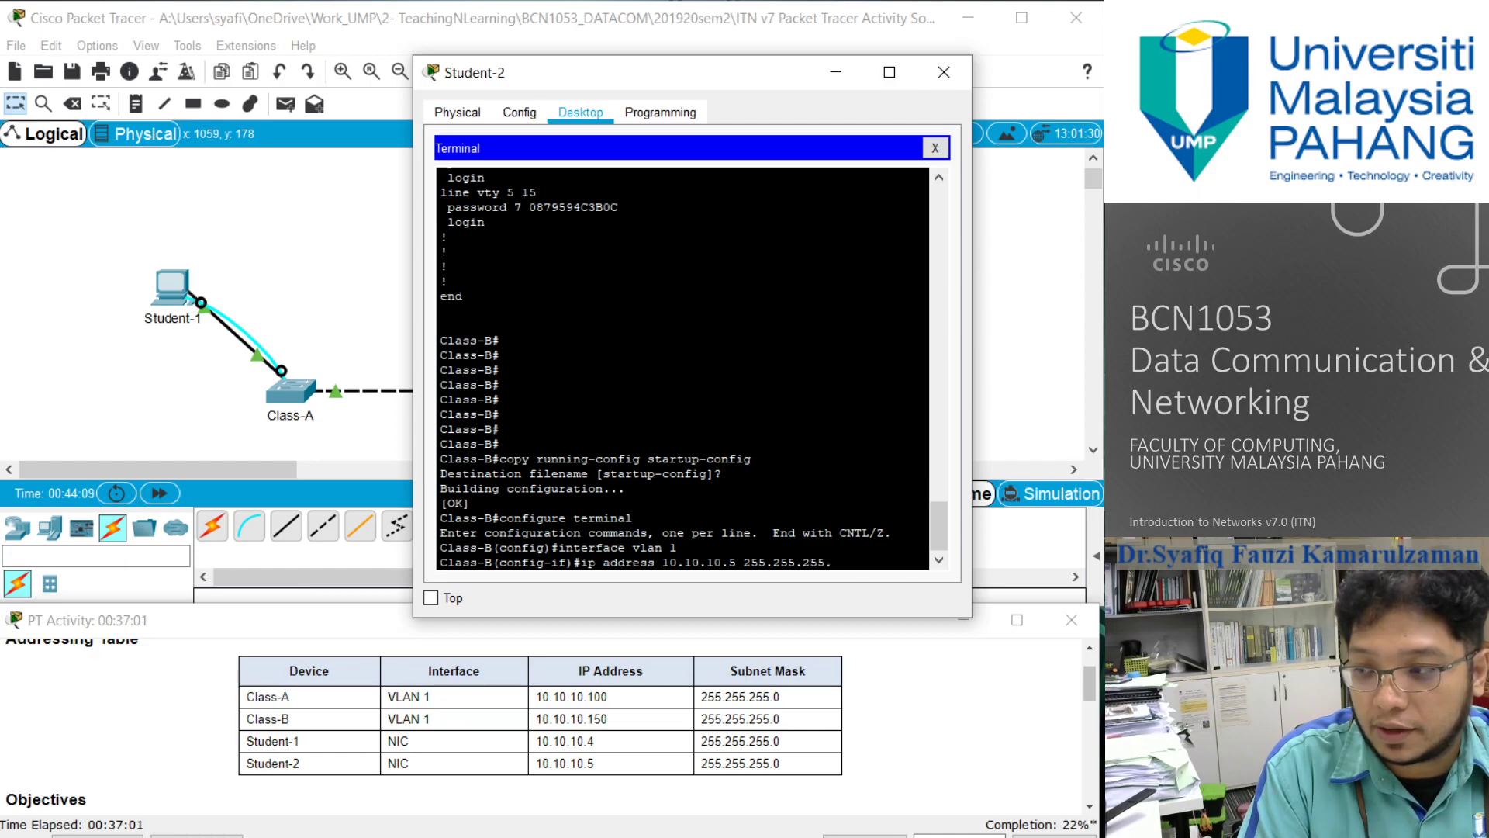
{"action": "type", "text": "0"}
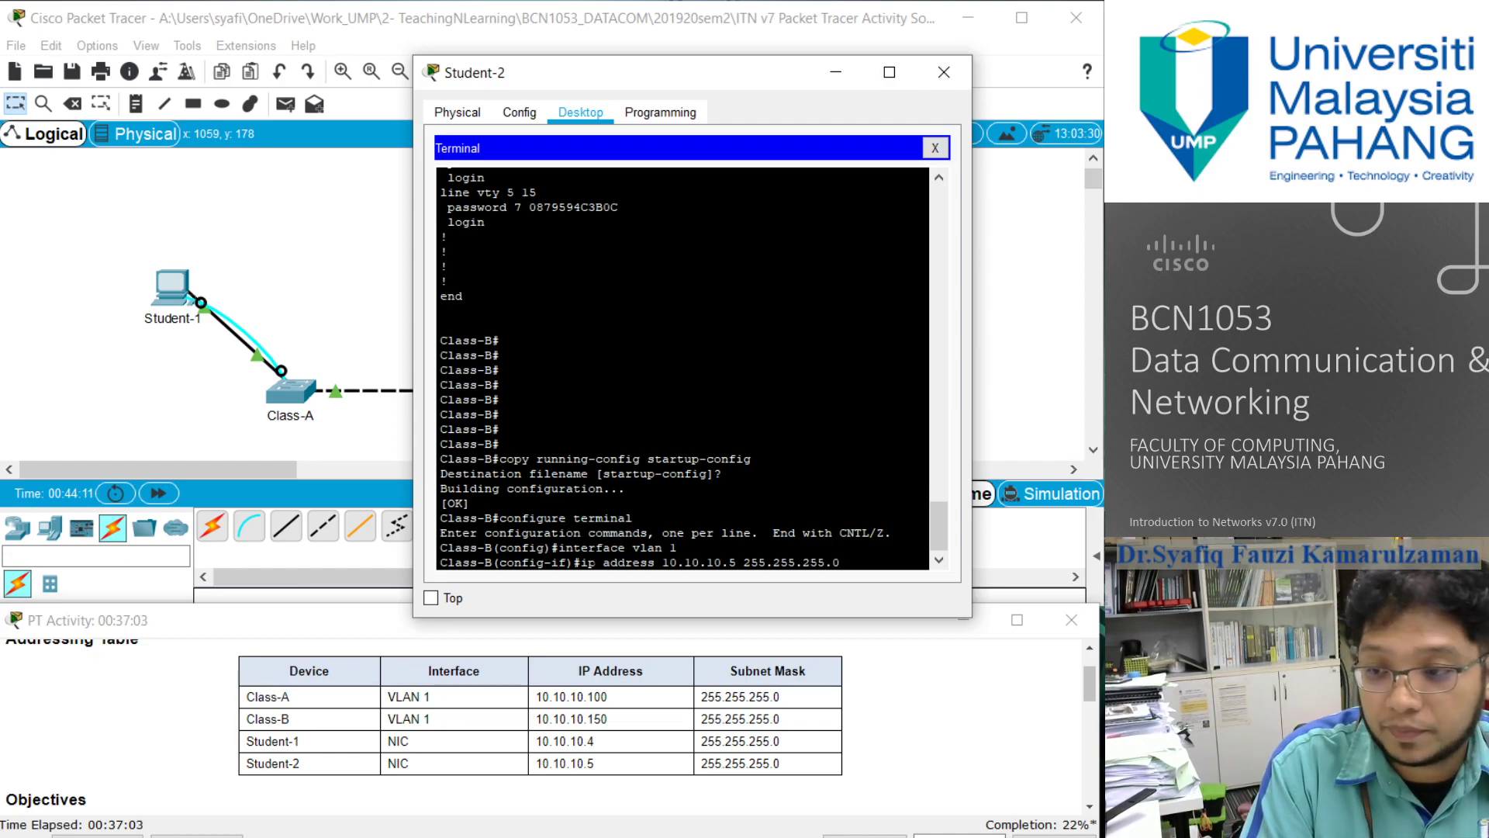
{"action": "key", "text": "Return"}
- Enable the VLAN 1 interface with no shutdown and exit back to global configuration mode on Class-B
{"action": "type", "text": "noshutdown"}
{"action": "key", "text": "BackSpace"}
{"action": "key", "text": "BackSpace"}
{"action": "key", "text": "BackSpace"}
{"action": "key", "text": "BackSpace"}
{"action": "key", "text": "BackSpace"}
{"action": "key", "text": "BackSpace"}
{"action": "key", "text": "BackSpace"}
{"action": "key", "text": "BackSpace"}
{"action": "type", "text": "shutdown"}
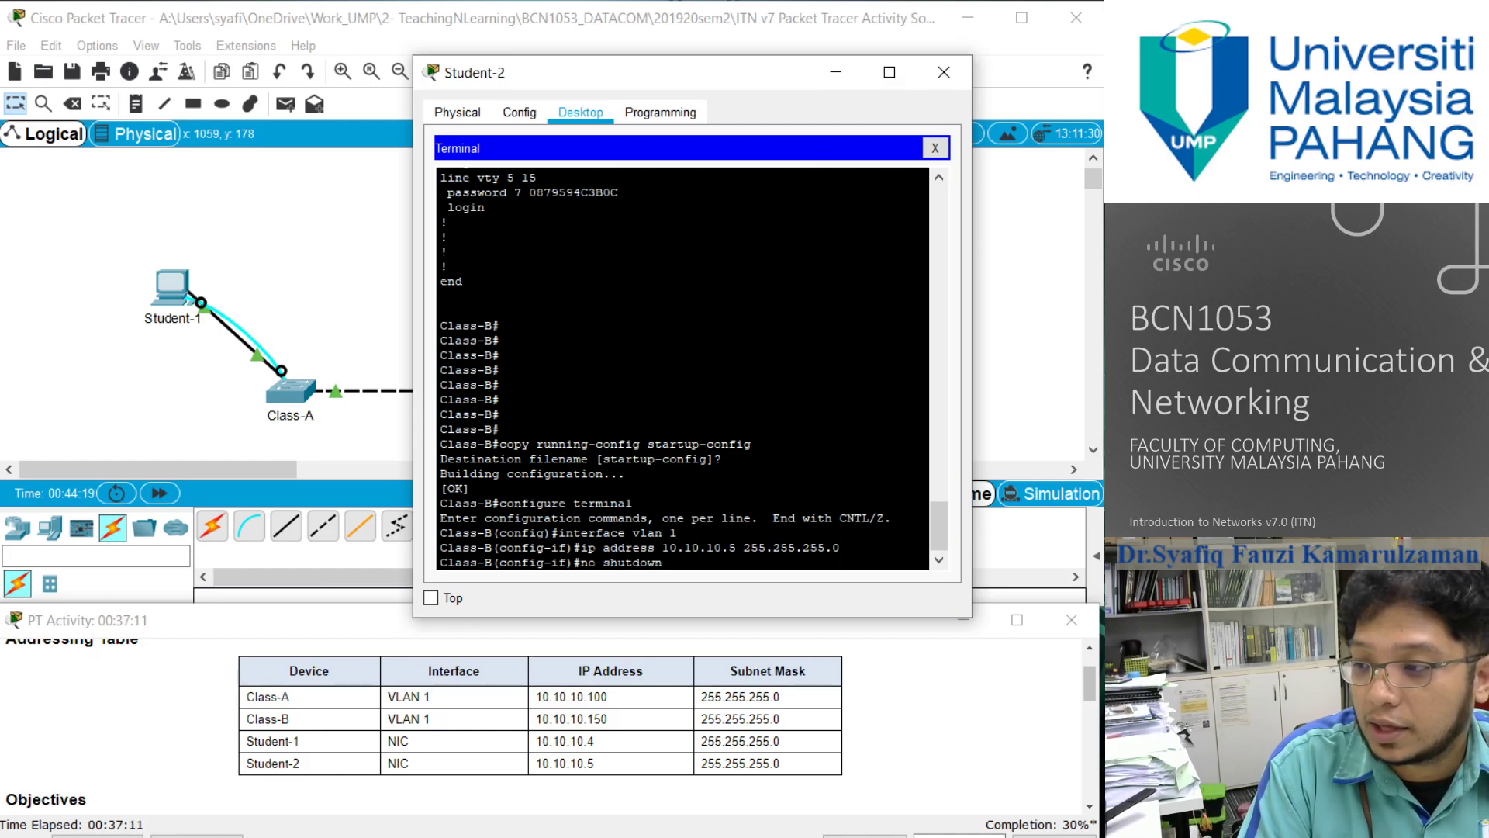
{"action": "key", "text": "Return"}
{"action": "type", "text": "exit"}
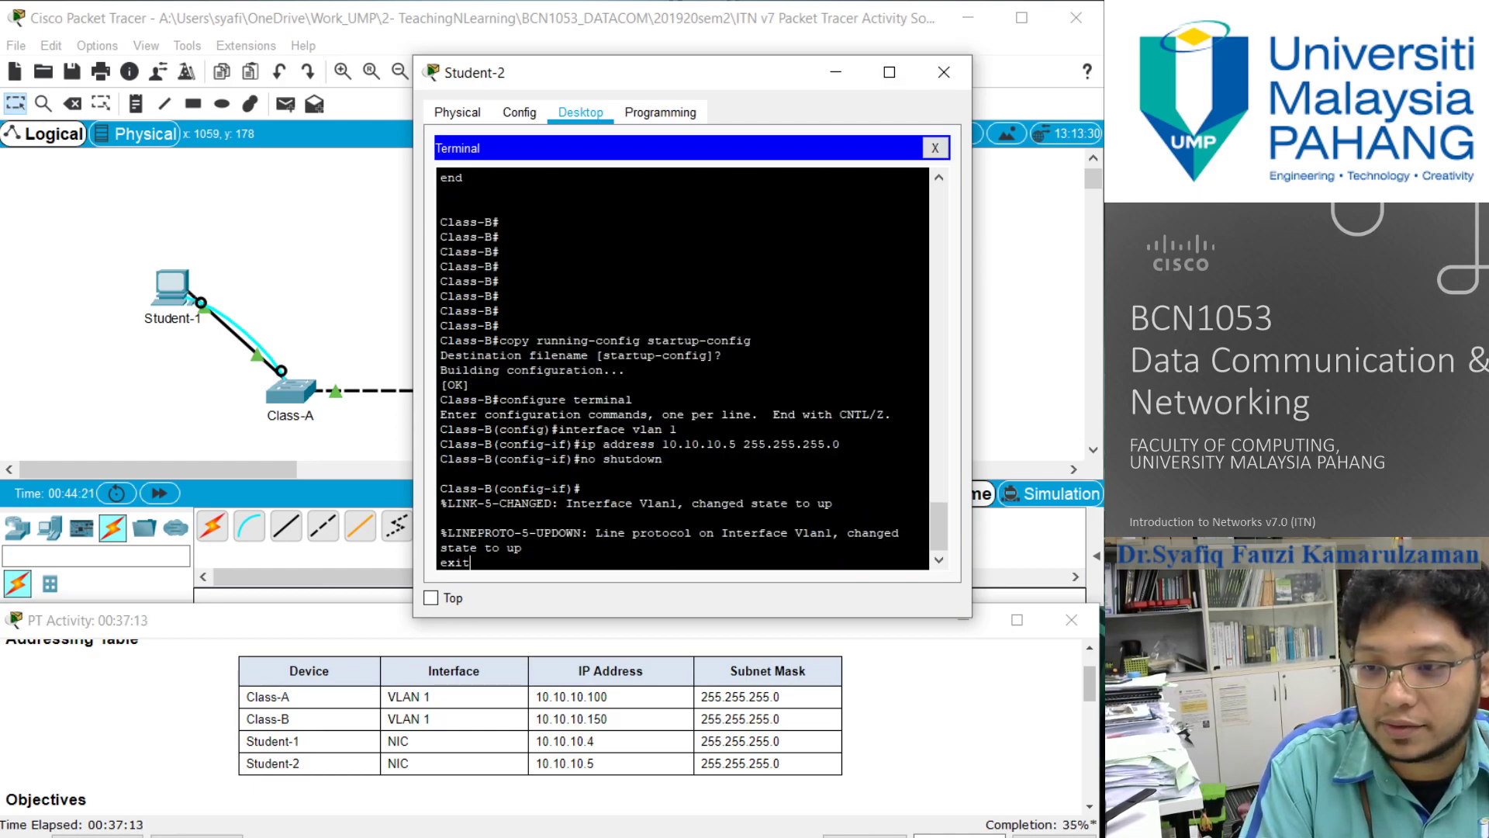
{"action": "key", "text": "Return"}
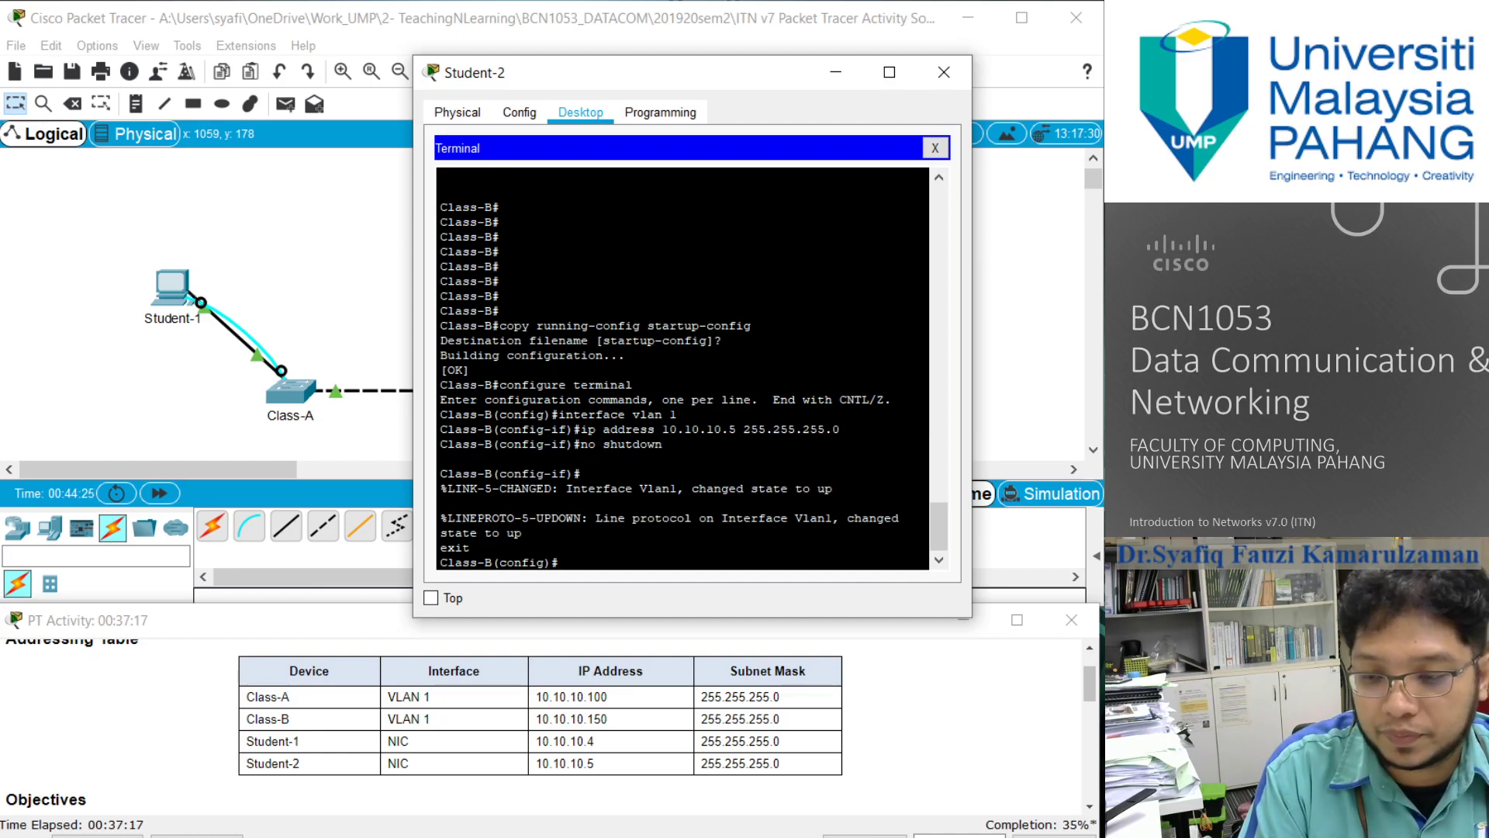
- Try to display the Class-B running configuration from global configuration mode
{"action": "type", "text": "show r"}
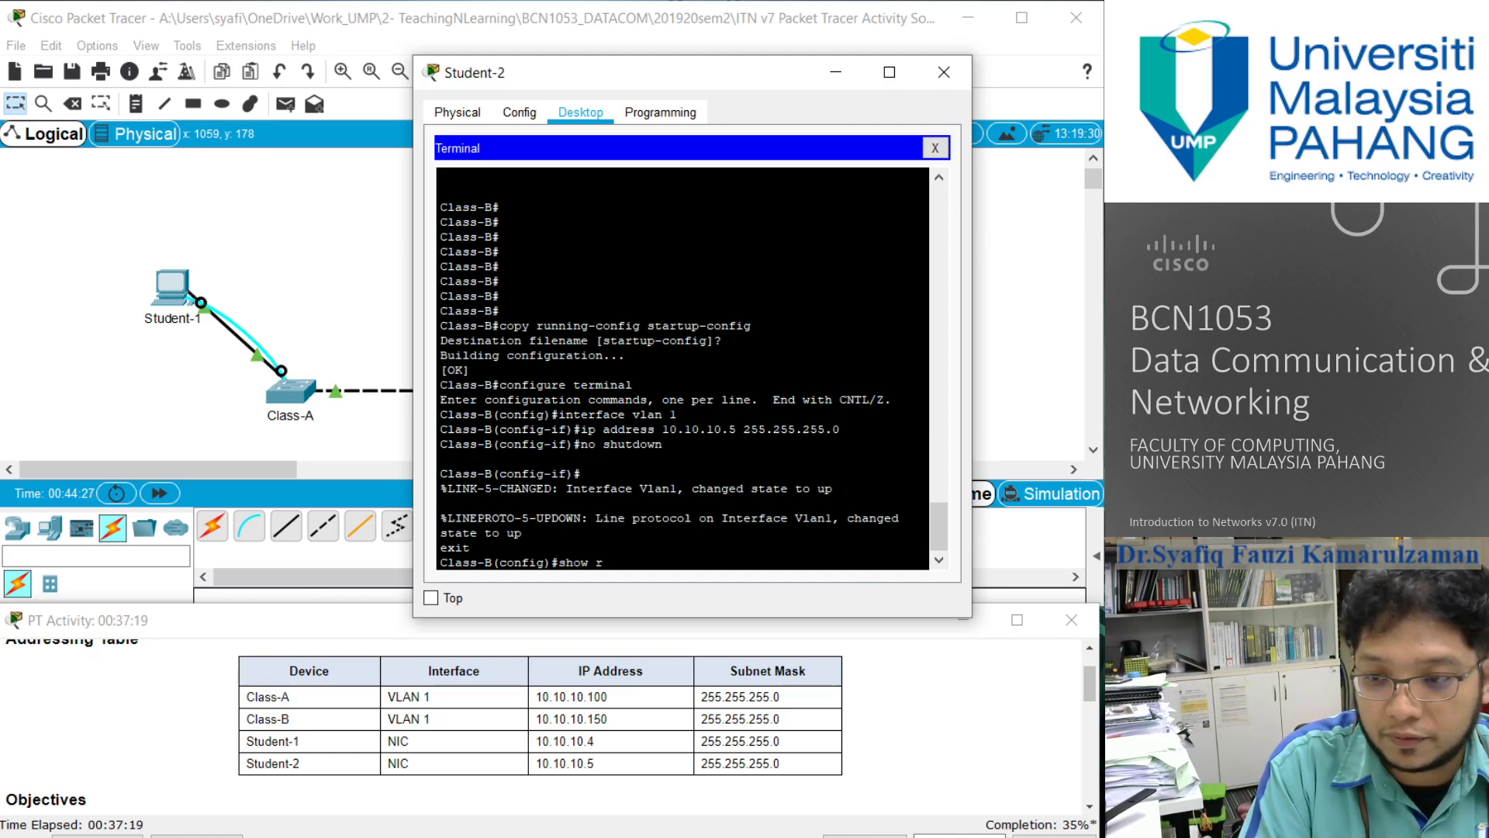
{"action": "type", "text": "unn"}
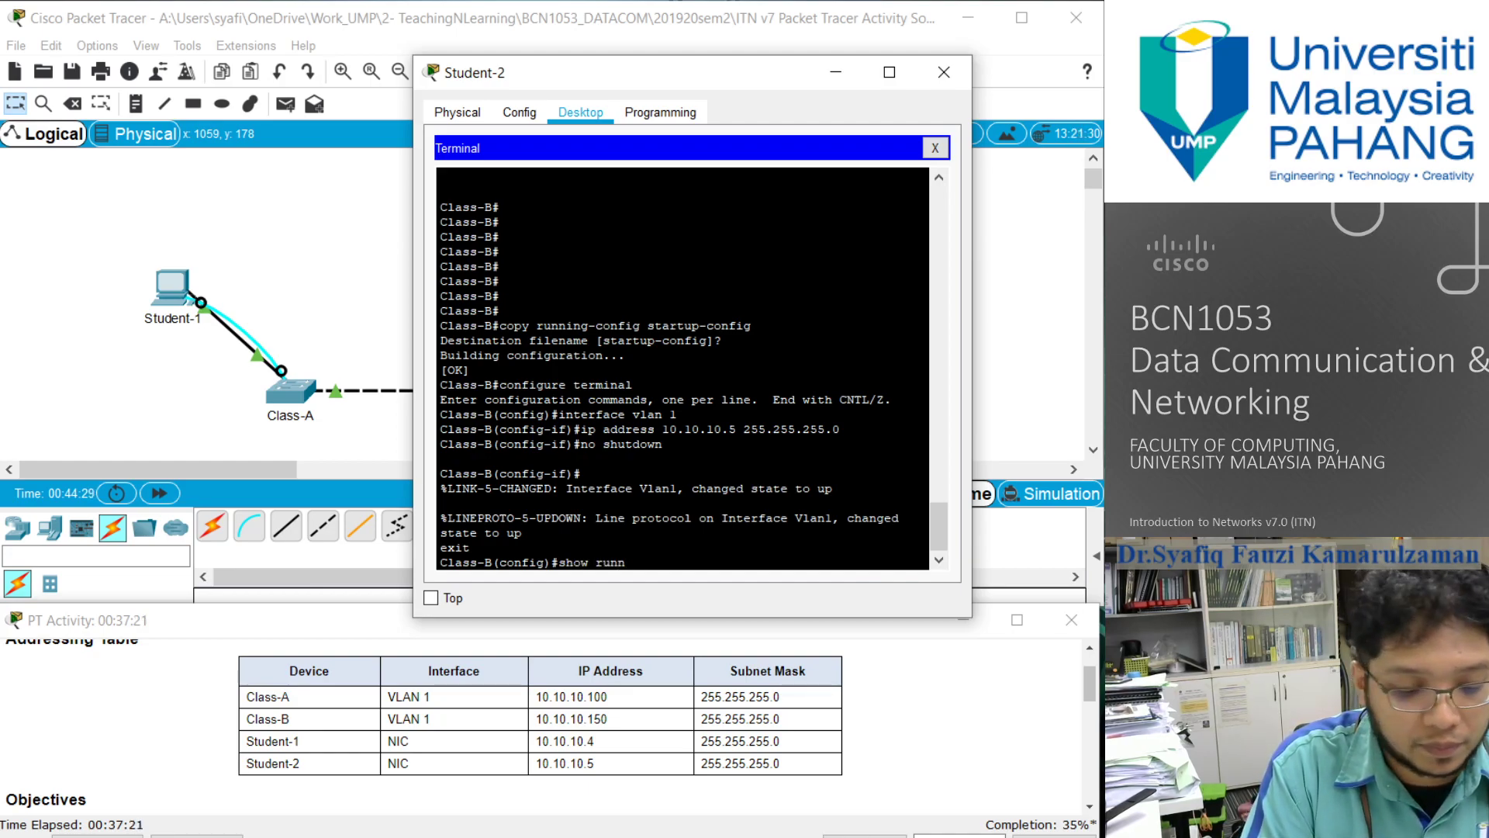
{"action": "type", "text": "ing-config"}
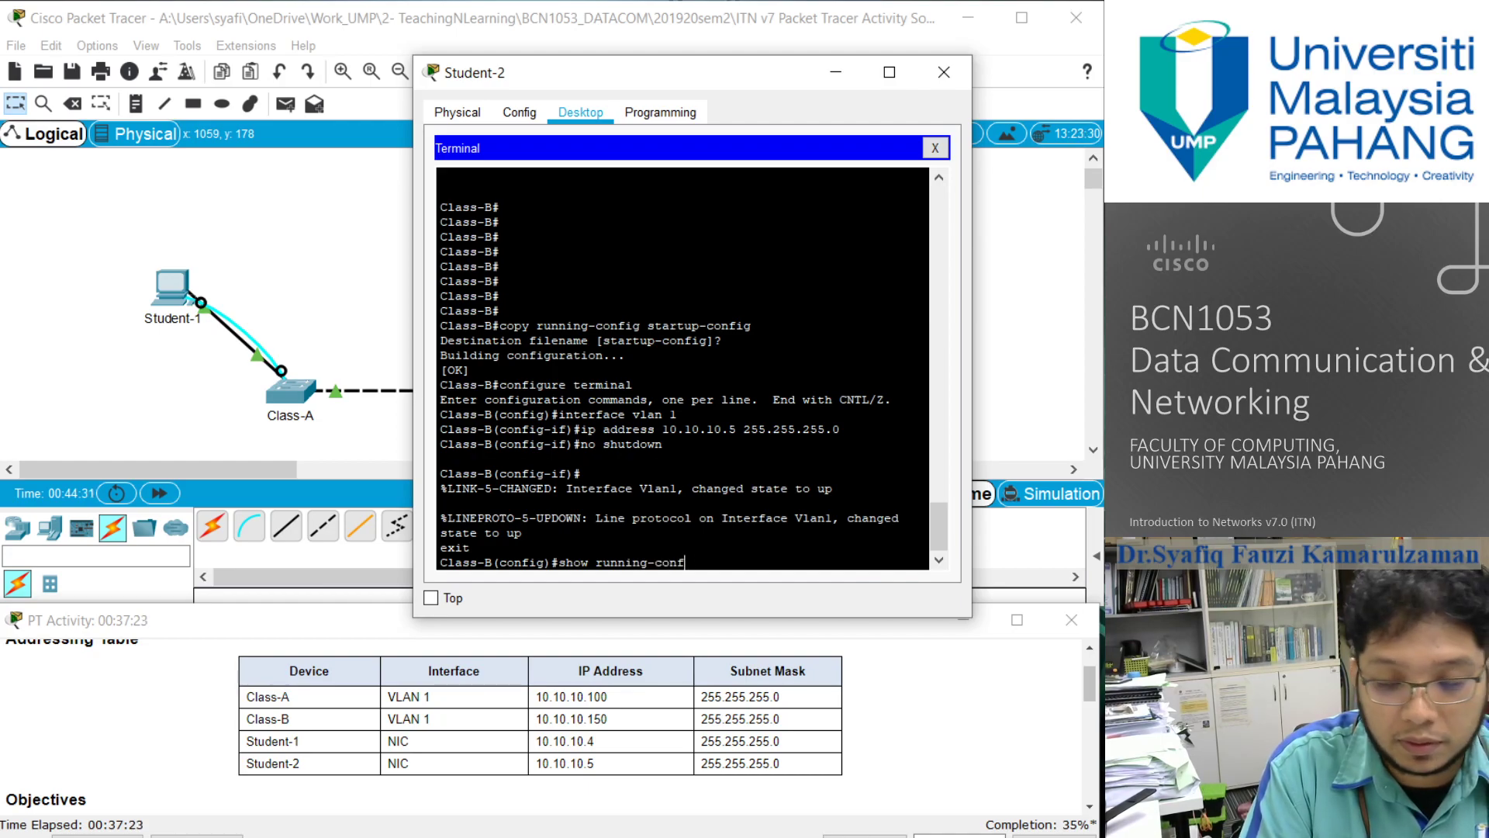
{"action": "key", "text": "Return"}
{"action": "key", "text": "Up"}
{"action": "key", "text": "BackSpace"}
{"action": "key", "text": "BackSpace"}
{"action": "key", "text": "BackSpace"}
{"action": "key", "text": "BackSpace"}
{"action": "key", "text": "BackSpace"}
{"action": "key", "text": "BackSpace"}
{"action": "key", "text": "BackSpace"}
{"action": "key", "text": "BackSpace"}
{"action": "key", "text": "BackSpace"}
{"action": "key", "text": "BackSpace"}
{"action": "key", "text": "BackSpace"}
{"action": "key", "text": "BackSpace"}
{"action": "key", "text": "BackSpace"}
{"action": "key", "text": "BackSpace"}
{"action": "key", "text": "BackSpace"}
{"action": "key", "text": "BackSpace"}
{"action": "key", "text": "BackSpace"}
{"action": "key", "text": "BackSpace"}
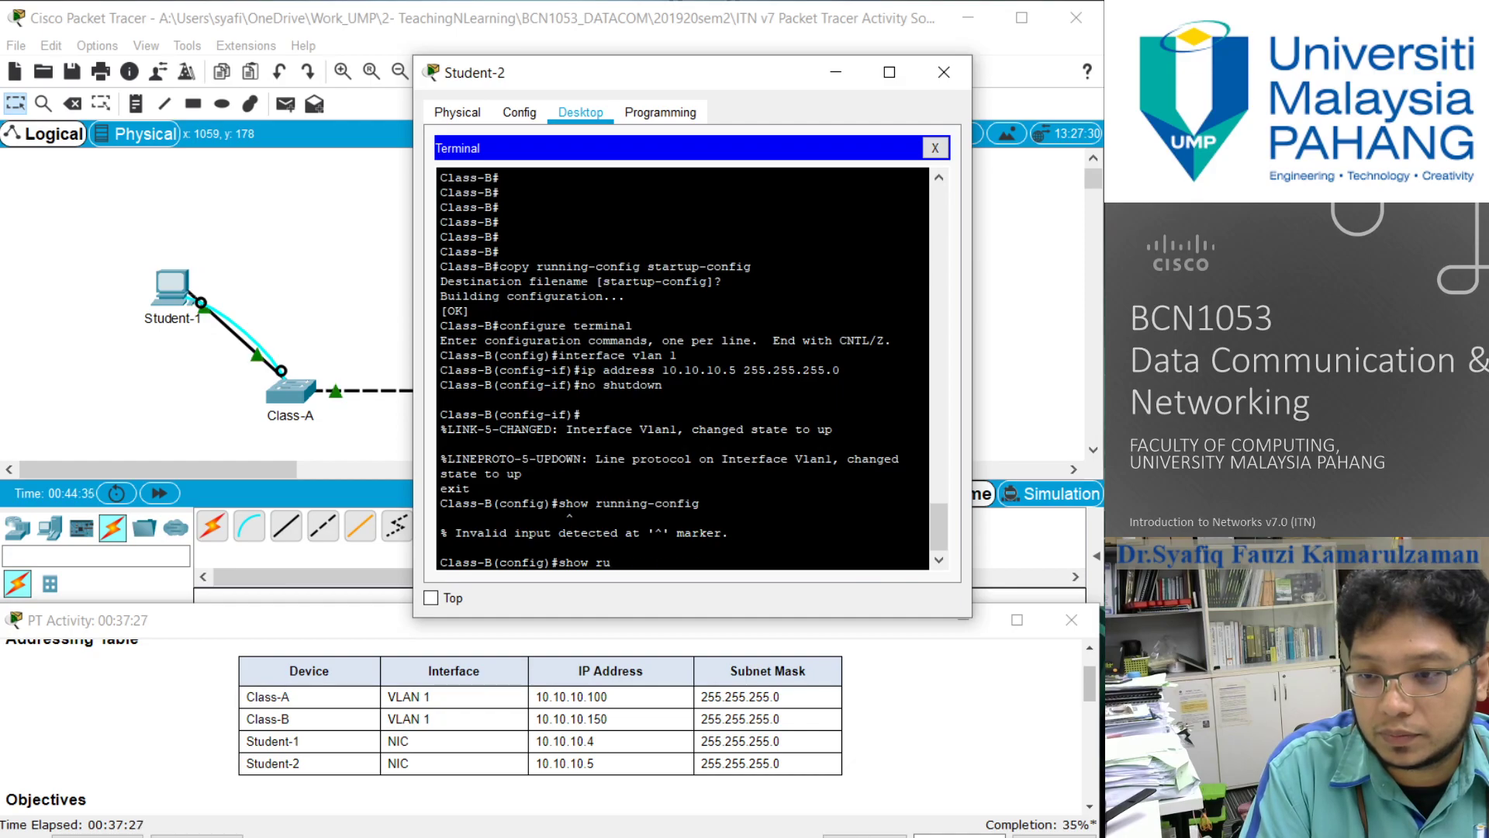
- Exit global configuration mode on Class-B and return to an empty privileged EXEC prompt
{"action": "type", "text": "exit"}
{"action": "key", "text": "Return"}
{"action": "type", "text": "show"}
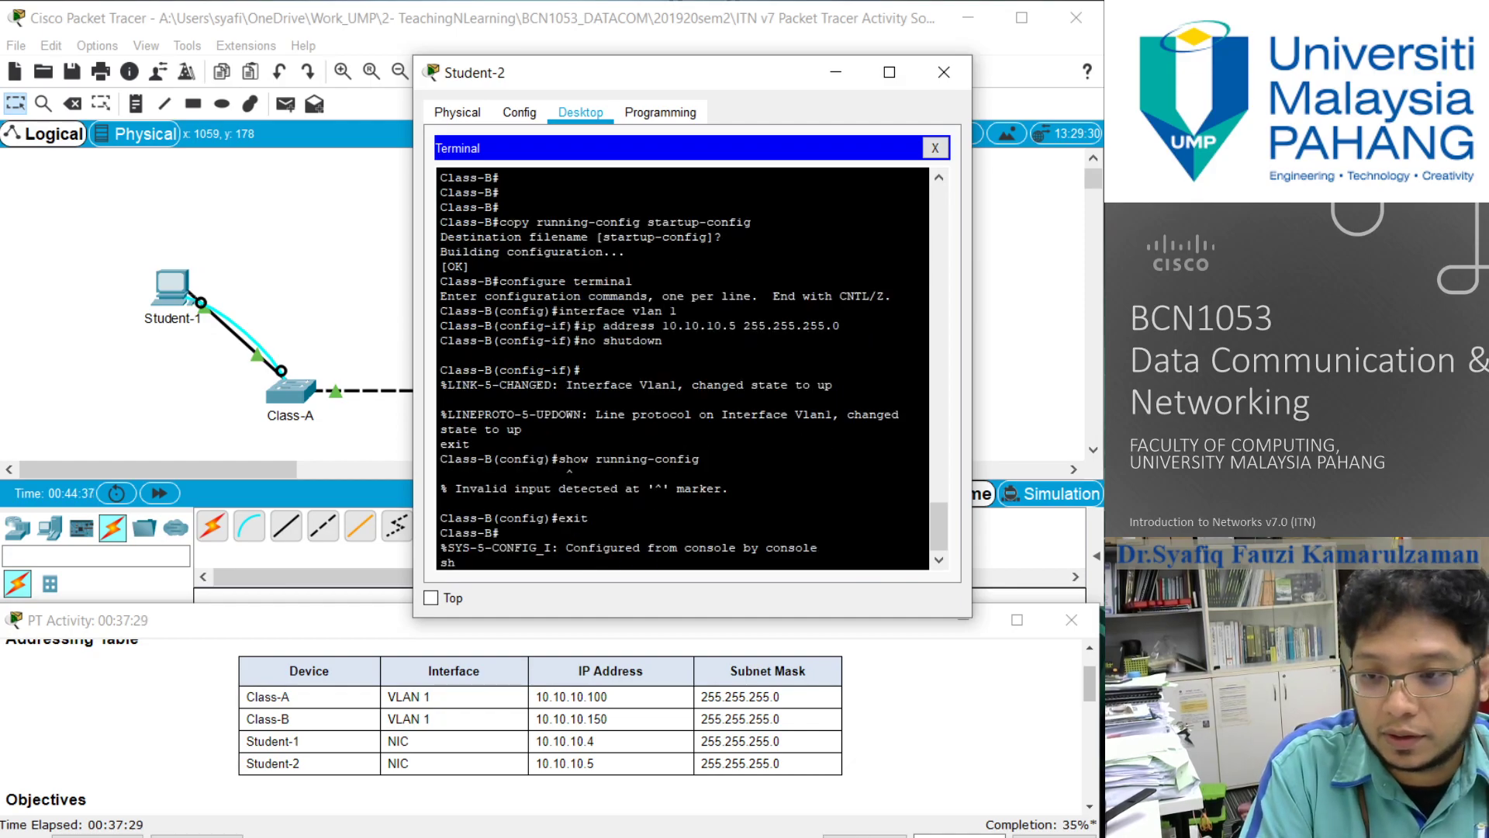
{"action": "key", "text": "BackSpace"}
{"action": "key", "text": "BackSpace"}
{"action": "key", "text": "BackSpace"}
{"action": "key", "text": "BackSpace"}
{"action": "key", "text": "Return"}
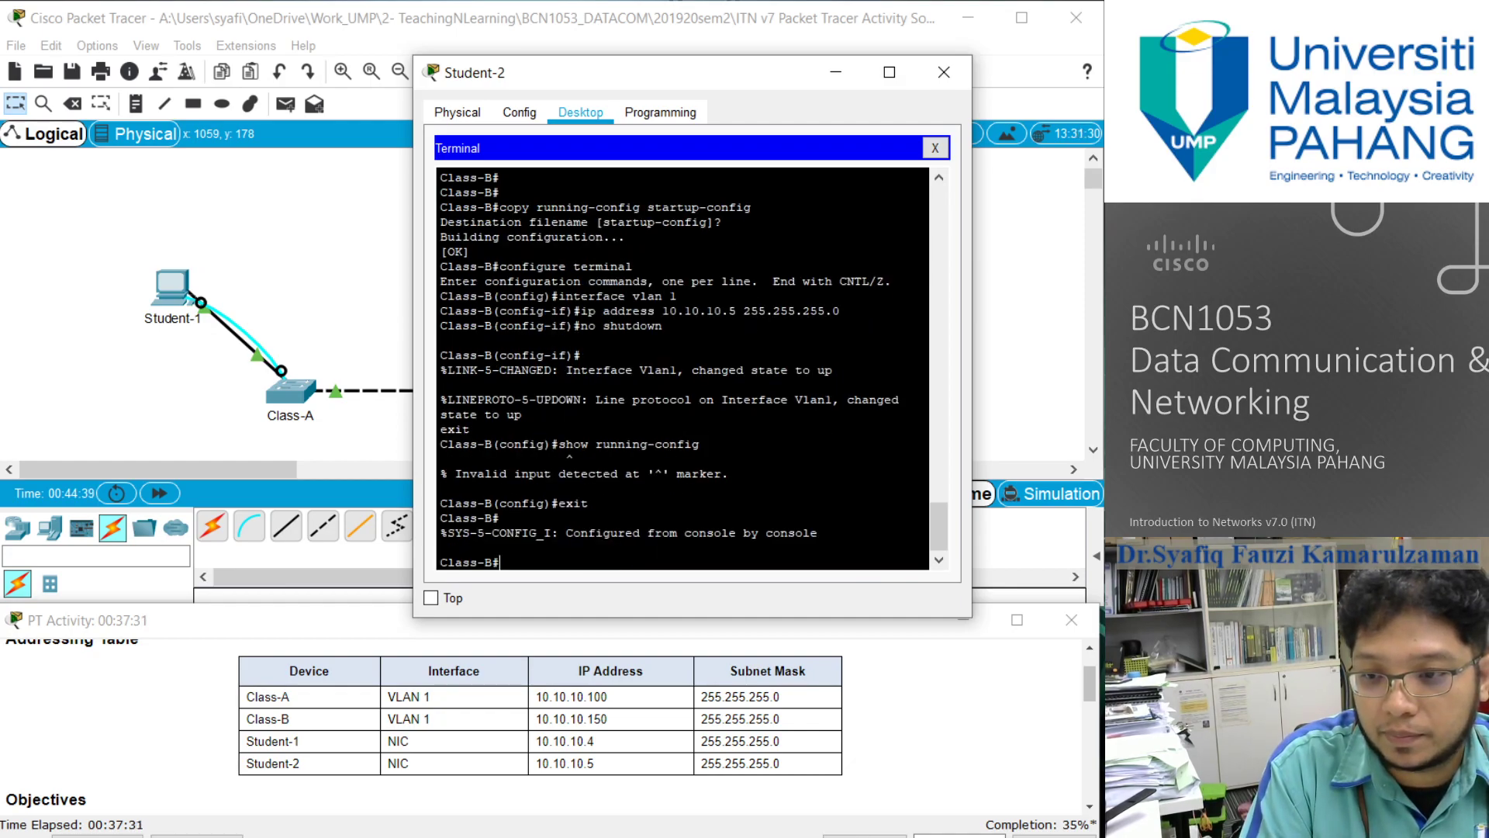
- Display the Class-B running configuration with show running-config and page to its end to check the VLAN 1 address
{"action": "type", "text": "show runnin"}
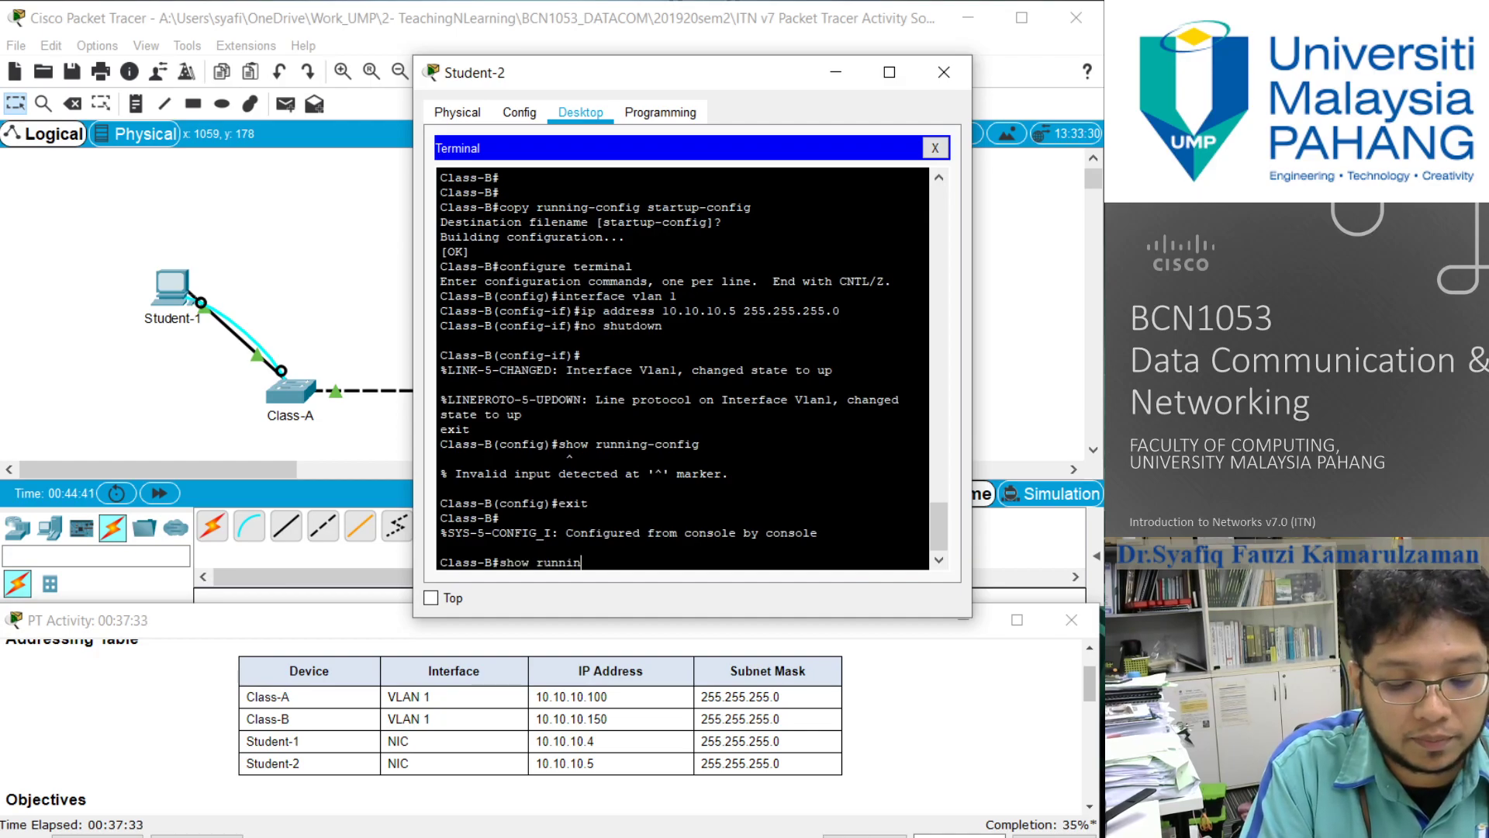
{"action": "type", "text": "g-config"}
{"action": "key", "text": "Return"}
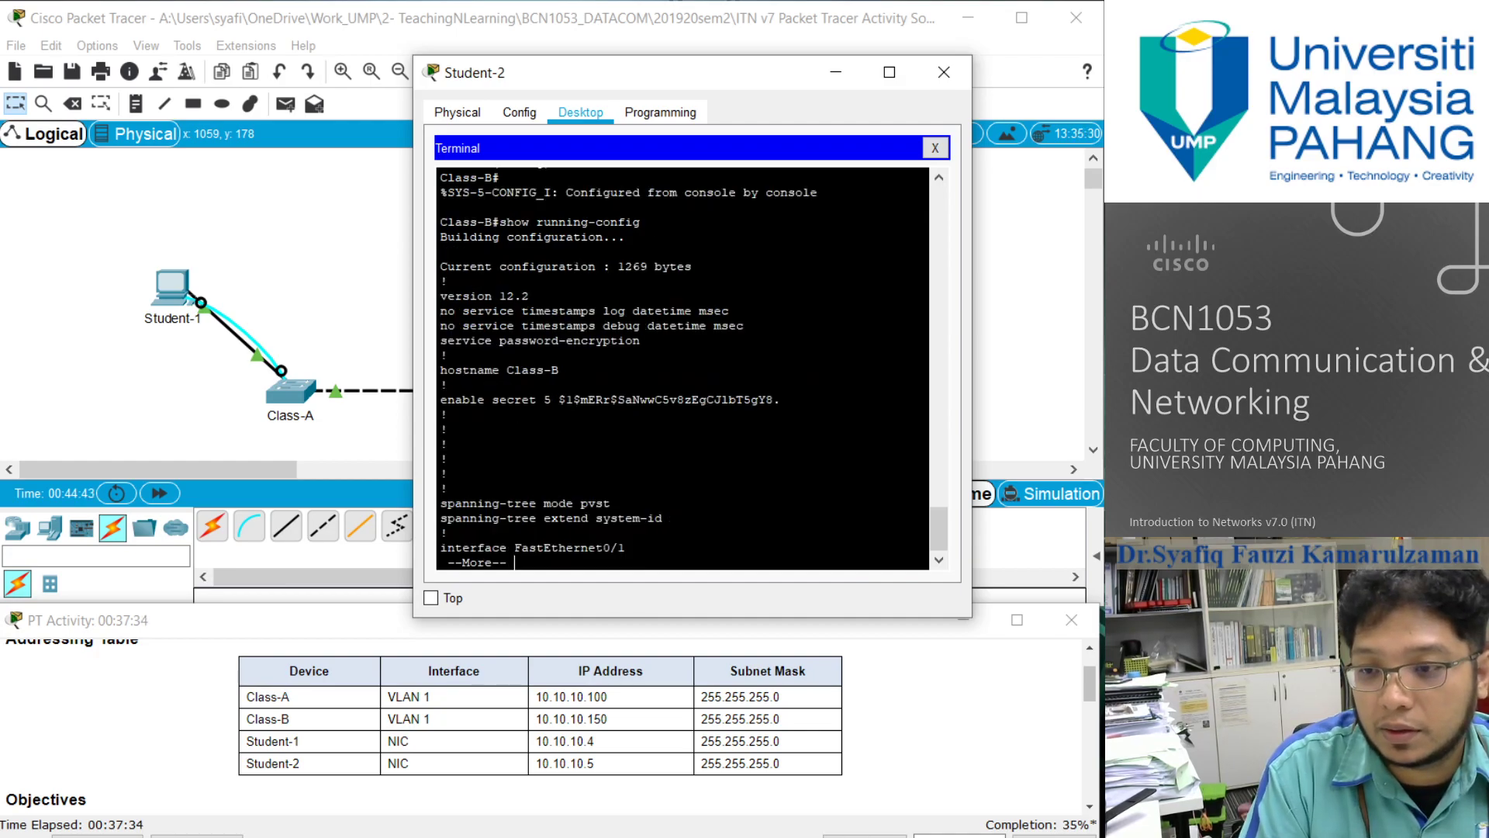
{"action": "key", "text": "Return"}
{"action": "key", "text": "Return"}
{"action": "key", "text": "Return"}
{"action": "key", "text": "Return"}
{"action": "key", "text": "Return"}
{"action": "key", "text": "Return"}
{"action": "key", "text": "Return"}
{"action": "key", "text": "Return"}
{"action": "key", "text": "Return"}
{"action": "key", "text": "Return"}
{"action": "key", "text": "Return"}
{"action": "key", "text": "Return"}
{"action": "key", "text": "Return"}
{"action": "key", "text": "Return"}
{"action": "key", "text": "Return"}
{"action": "key", "text": "Return"}
{"action": "key", "text": "Return"}
{"action": "key", "text": "Return"}
{"action": "key", "text": "Return"}
{"action": "key", "text": "Return"}
{"action": "key", "text": "Return"}
{"action": "key", "text": "Return"}
{"action": "key", "text": "Return"}
{"action": "key", "text": "Return"}
{"action": "key", "text": "Return"}
{"action": "key", "text": "Return"}
{"action": "key", "text": "Return"}
{"action": "key", "text": "Return"}
{"action": "key", "text": "Return"}
{"action": "key", "text": "Return"}
{"action": "key", "text": "Return"}
{"action": "key", "text": "Return"}
{"action": "key", "text": "Return"}
{"action": "key", "text": "Return"}
{"action": "key", "text": "Return"}
{"action": "key", "text": "Return"}
{"action": "key", "text": "Return"}
{"action": "key", "text": "Return"}
{"action": "key", "text": "Return"}
{"action": "key", "text": "Return"}
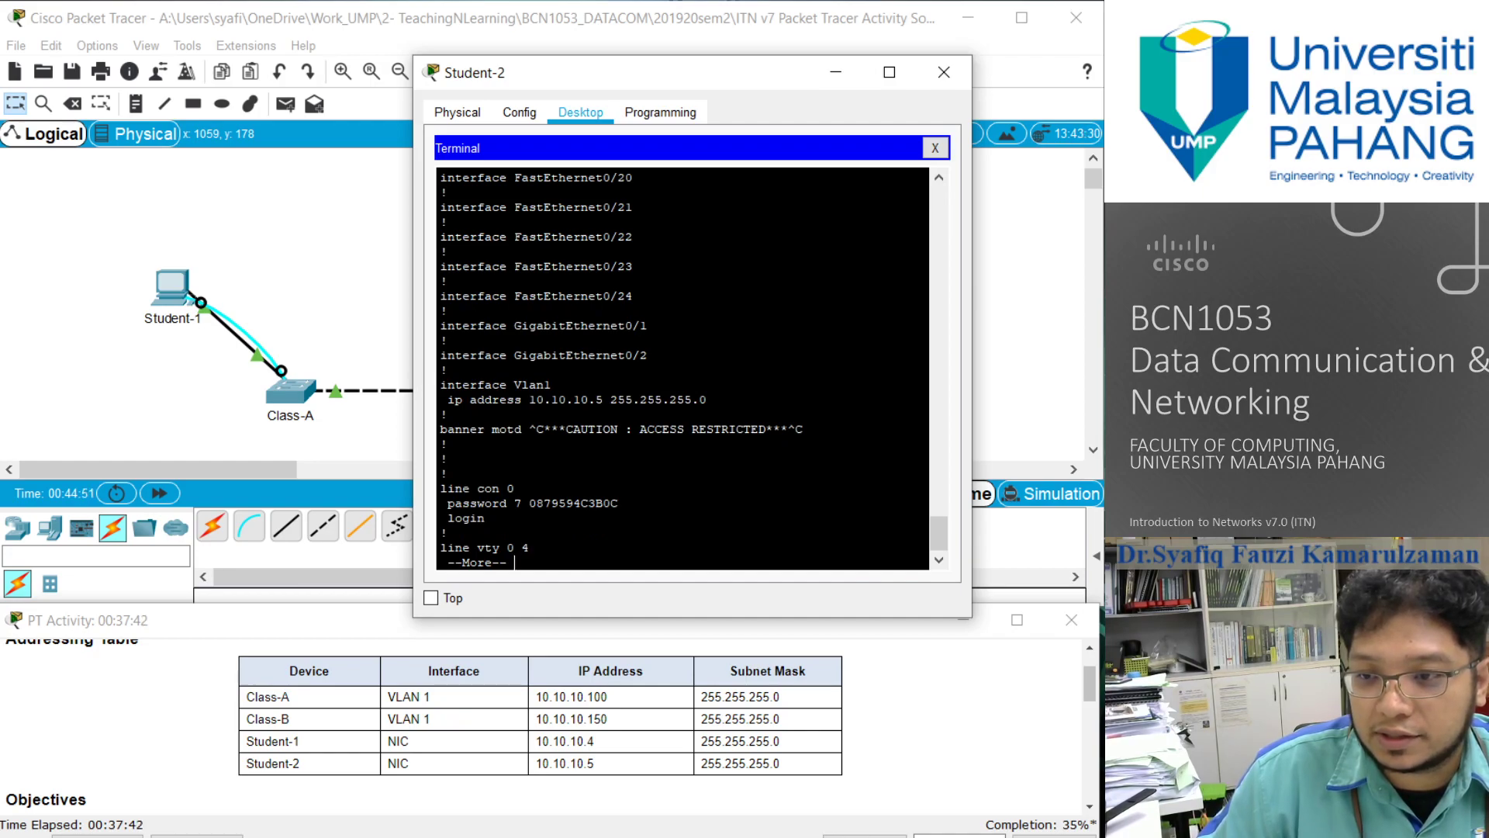
{"action": "key", "text": "Return"}
{"action": "key", "text": "Return"}
{"action": "key", "text": "Return"}
{"action": "key", "text": "Return"}
{"action": "key", "text": "Return"}
{"action": "key", "text": "Return"}
{"action": "key", "text": "Return"}
{"action": "key", "text": "Return"}
{"action": "key", "text": "Return"}
{"action": "key", "text": "Return"}
{"action": "key", "text": "Return"}
{"action": "key", "text": "Return"}
{"action": "key", "text": "Return"}
{"action": "key", "text": "Return"}
{"action": "key", "text": "Return"}
{"action": "key", "text": "Return"}
{"action": "key", "text": "Return"}
{"action": "key", "text": "Return"}
{"action": "key", "text": "Return"}
{"action": "key", "text": "Return"}
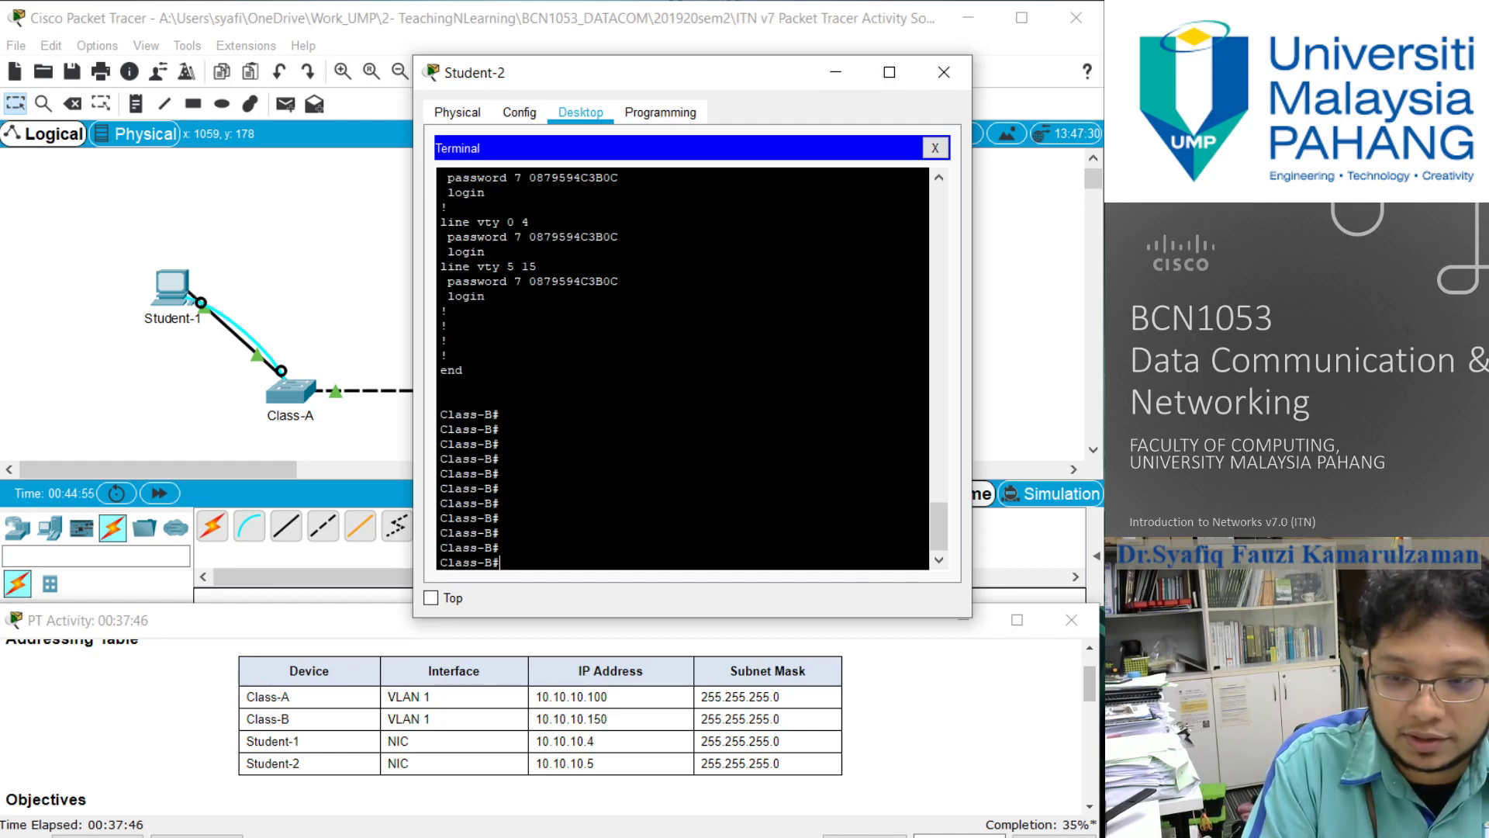
{"action": "type", "text": "copy running-config"}
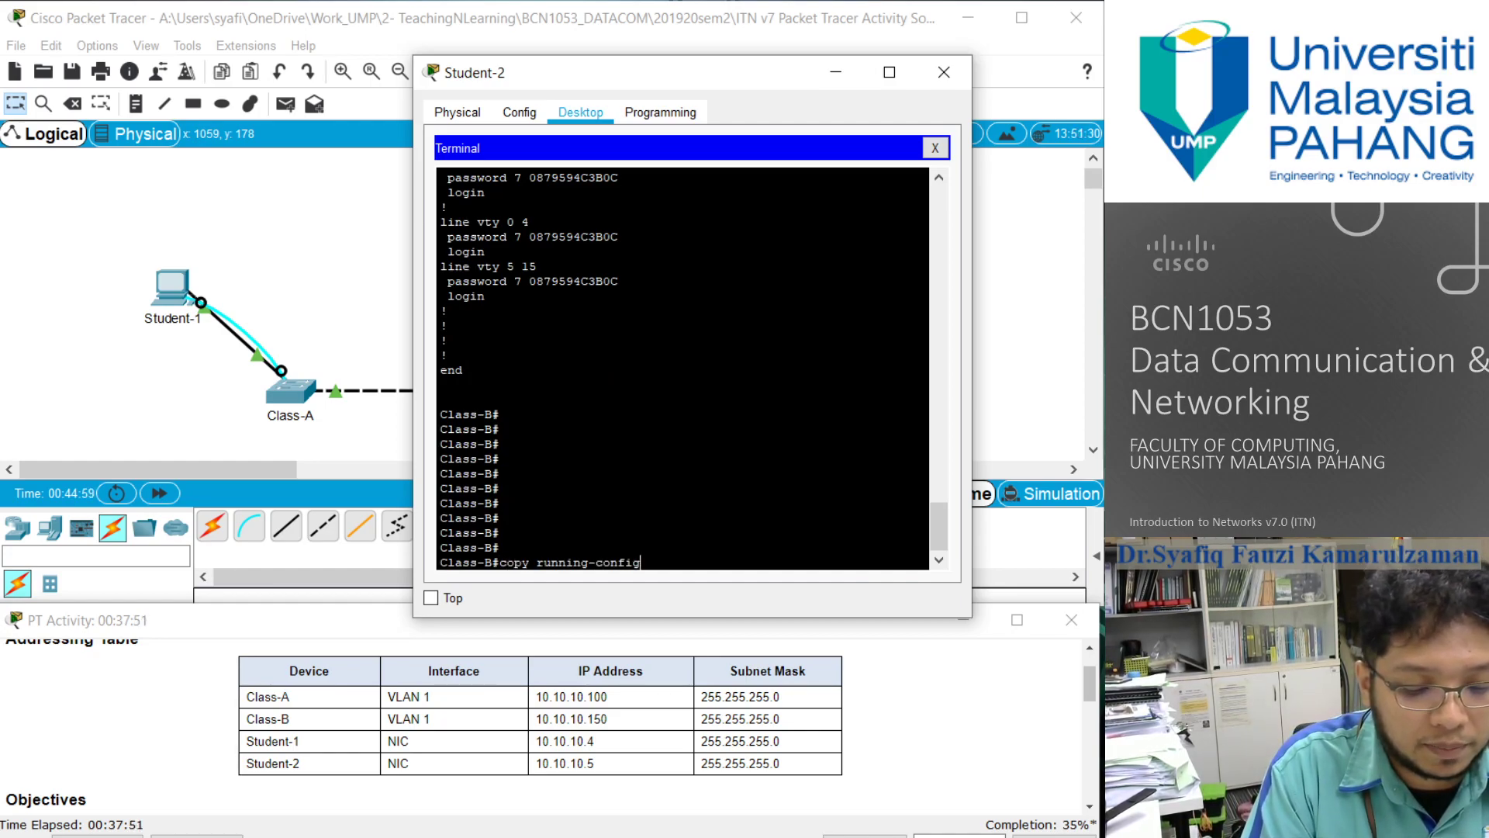
{"action": "type", "text": " star"}
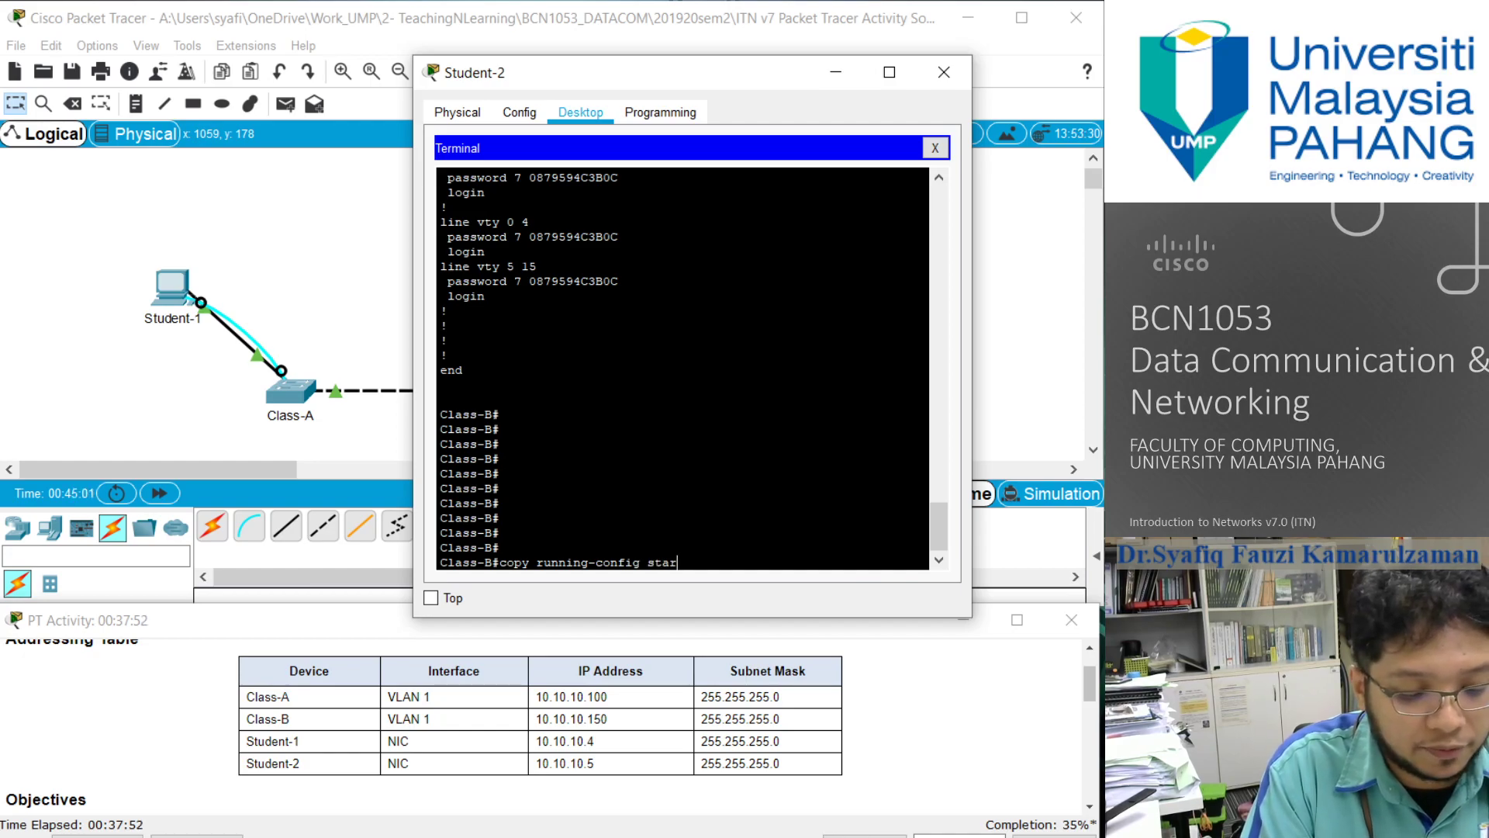
{"action": "type", "text": "tup-config"}
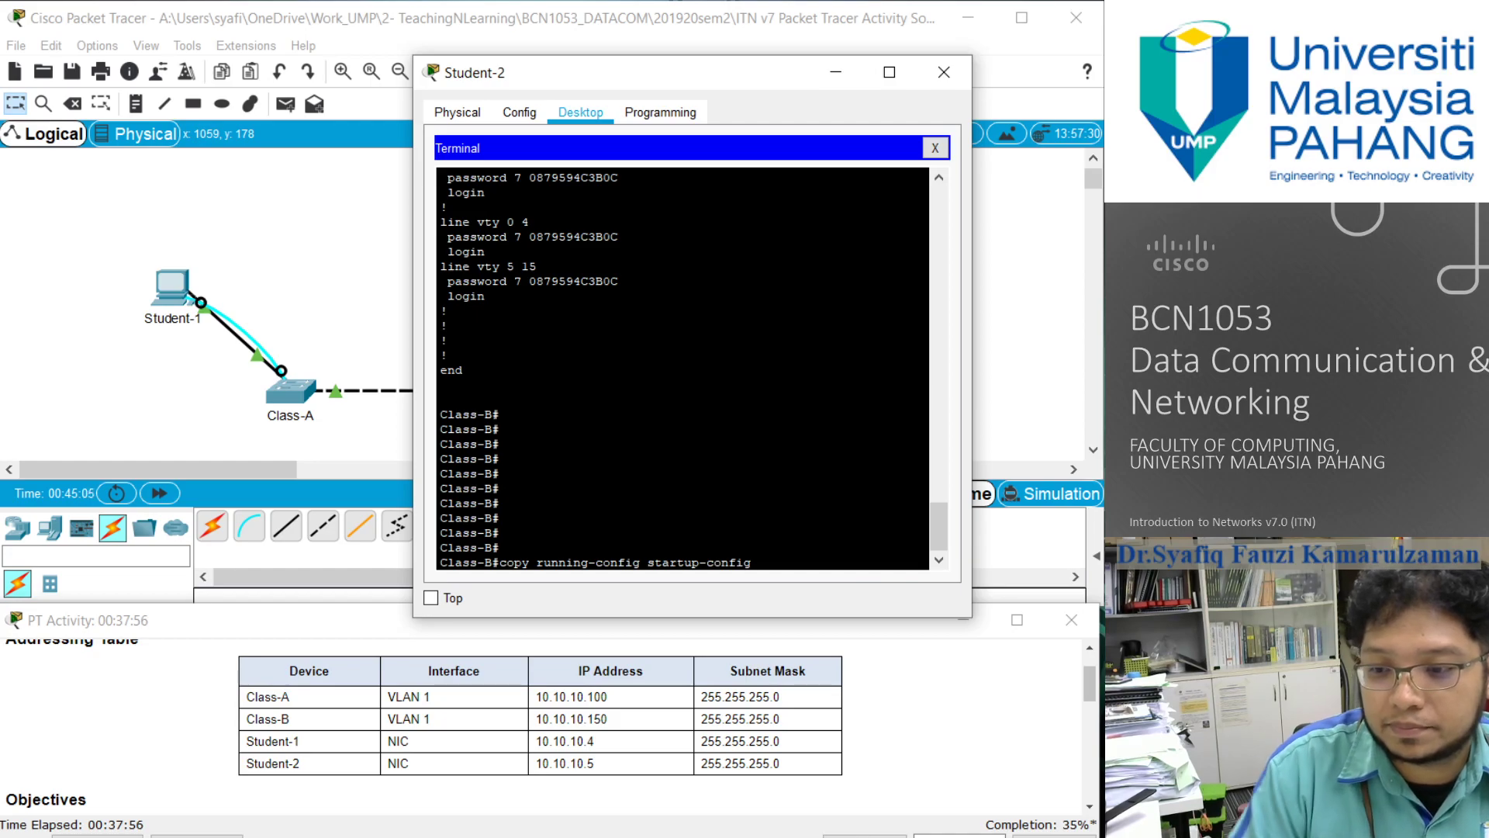
{"action": "scroll", "coordinate": [683, 369], "scroll_direction": "up", "scroll_amount": 5}
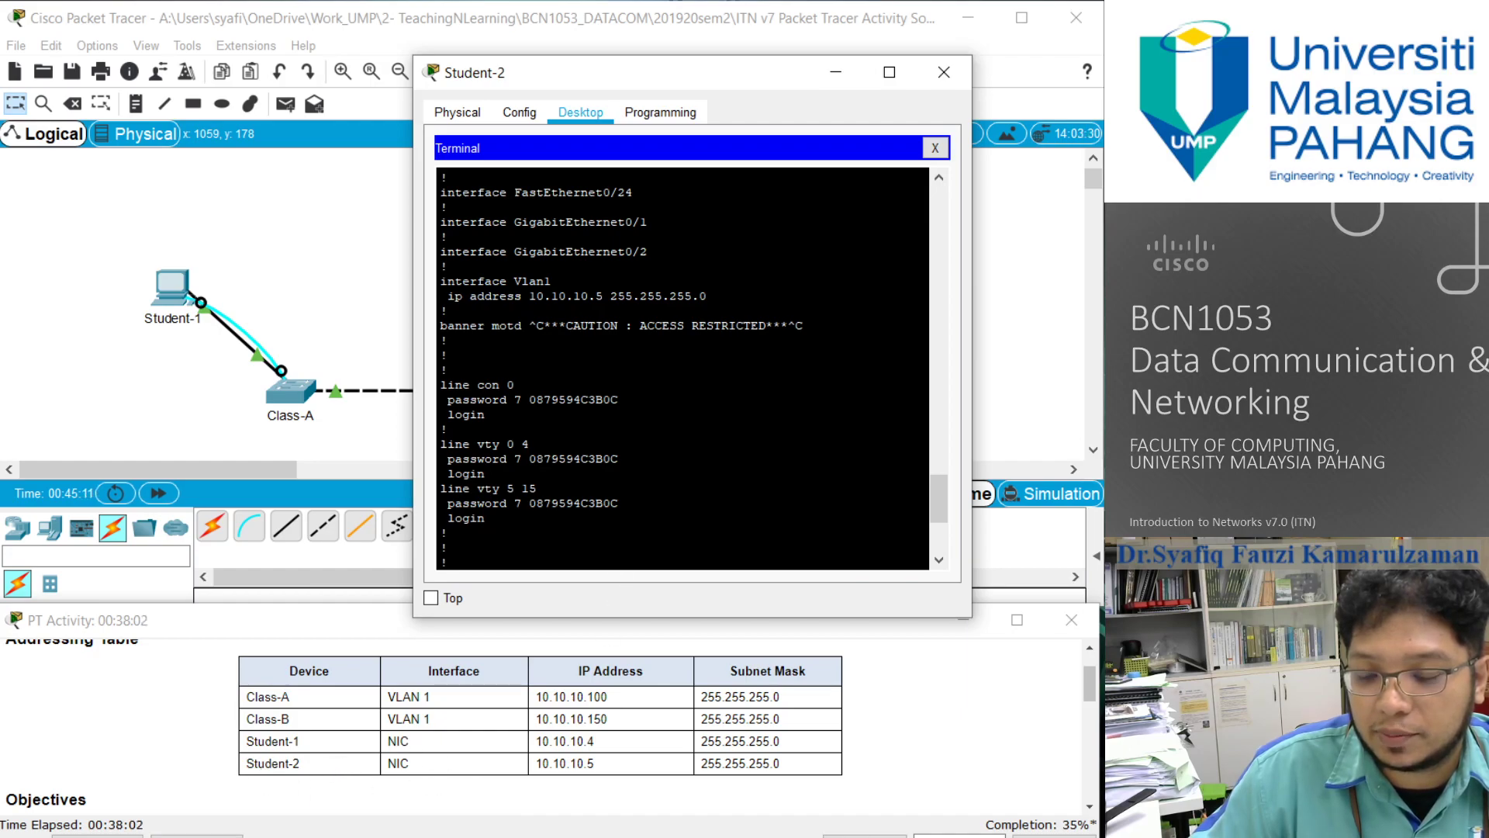
{"action": "scroll", "coordinate": [682, 369], "scroll_direction": "down", "scroll_amount": 5}
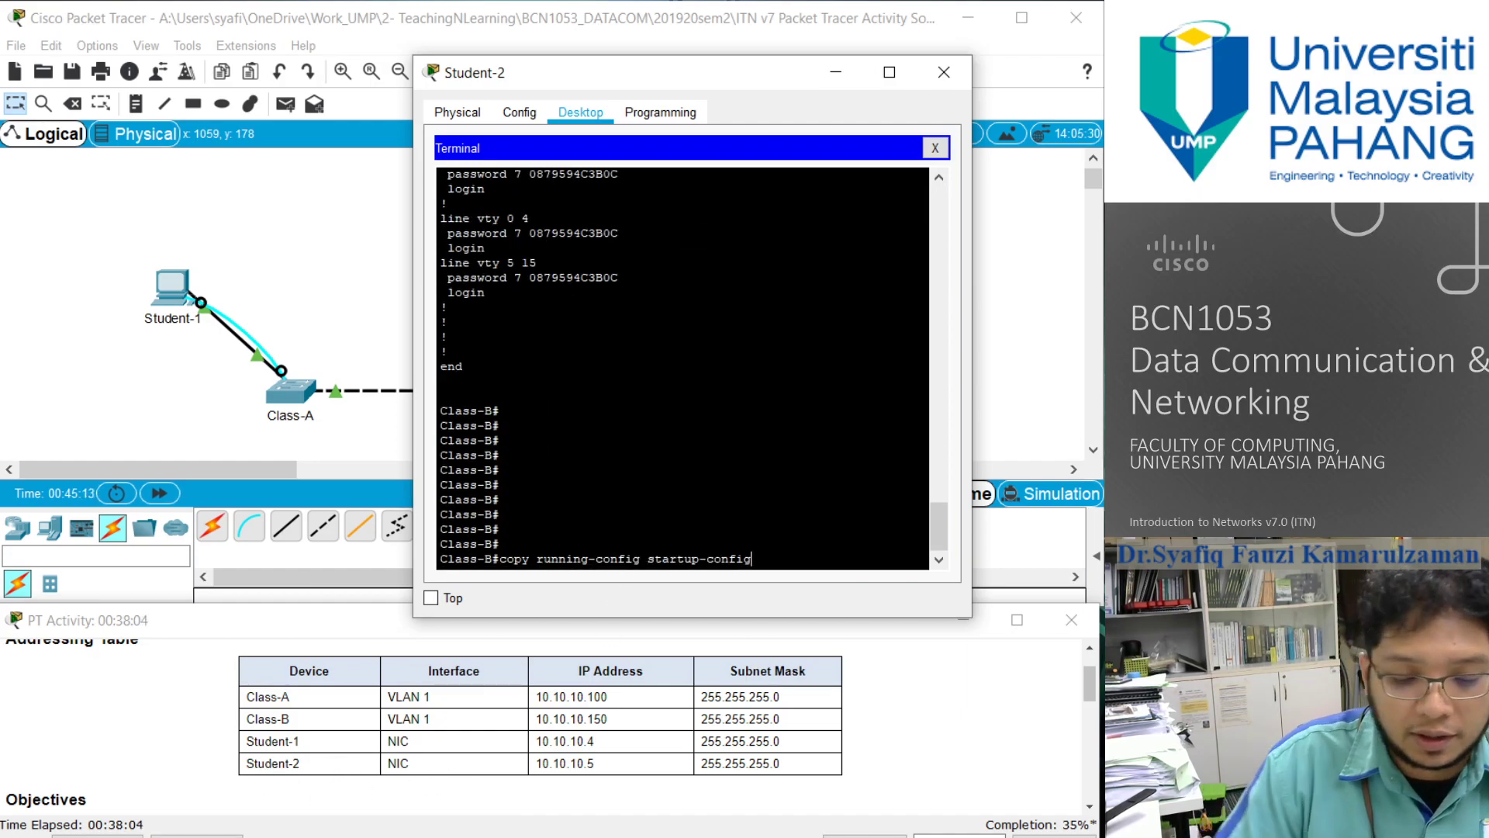
{"action": "key", "text": "BackSpace"}
{"action": "key", "text": "BackSpace"}
{"action": "key", "text": "BackSpace"}
{"action": "key", "text": "BackSpace"}
{"action": "key", "text": "BackSpace"}
{"action": "key", "text": "BackSpace"}
{"action": "key", "text": "BackSpace"}
{"action": "key", "text": "BackSpace"}
{"action": "key", "text": "BackSpace"}
{"action": "key", "text": "BackSpace"}
{"action": "key", "text": "BackSpace"}
{"action": "key", "text": "BackSpace"}
{"action": "key", "text": "BackSpace"}
{"action": "key", "text": "BackSpace"}
{"action": "key", "text": "BackSpace"}
{"action": "key", "text": "BackSpace"}
{"action": "key", "text": "BackSpace"}
{"action": "key", "text": "BackSpace"}
{"action": "key", "text": "BackSpace"}
{"action": "key", "text": "BackSpace"}
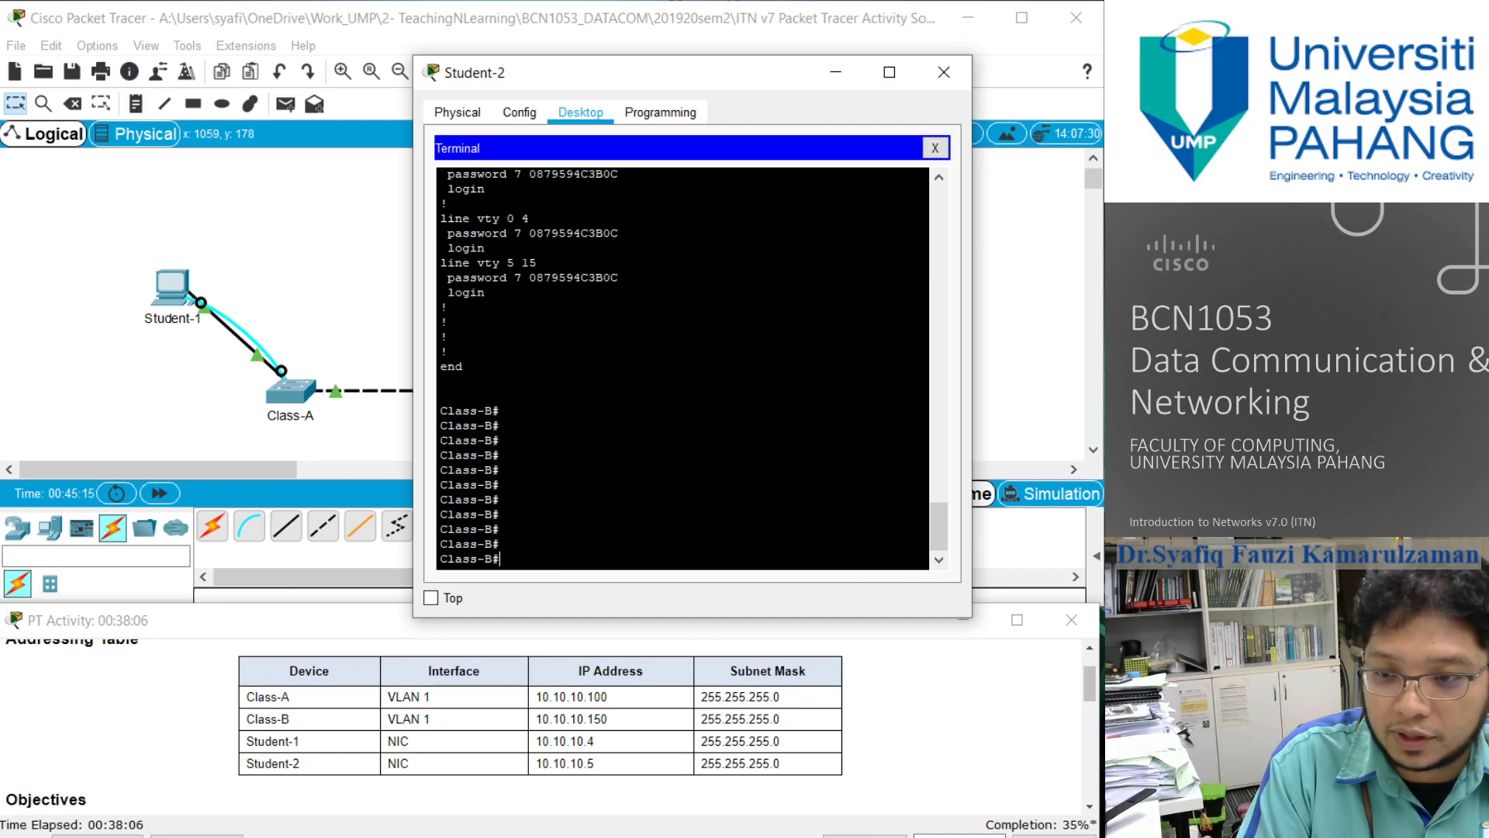
- Enter global configuration mode on Class-B and open the VLAN 1 interface for configuration
{"action": "type", "text": "configure ter"}
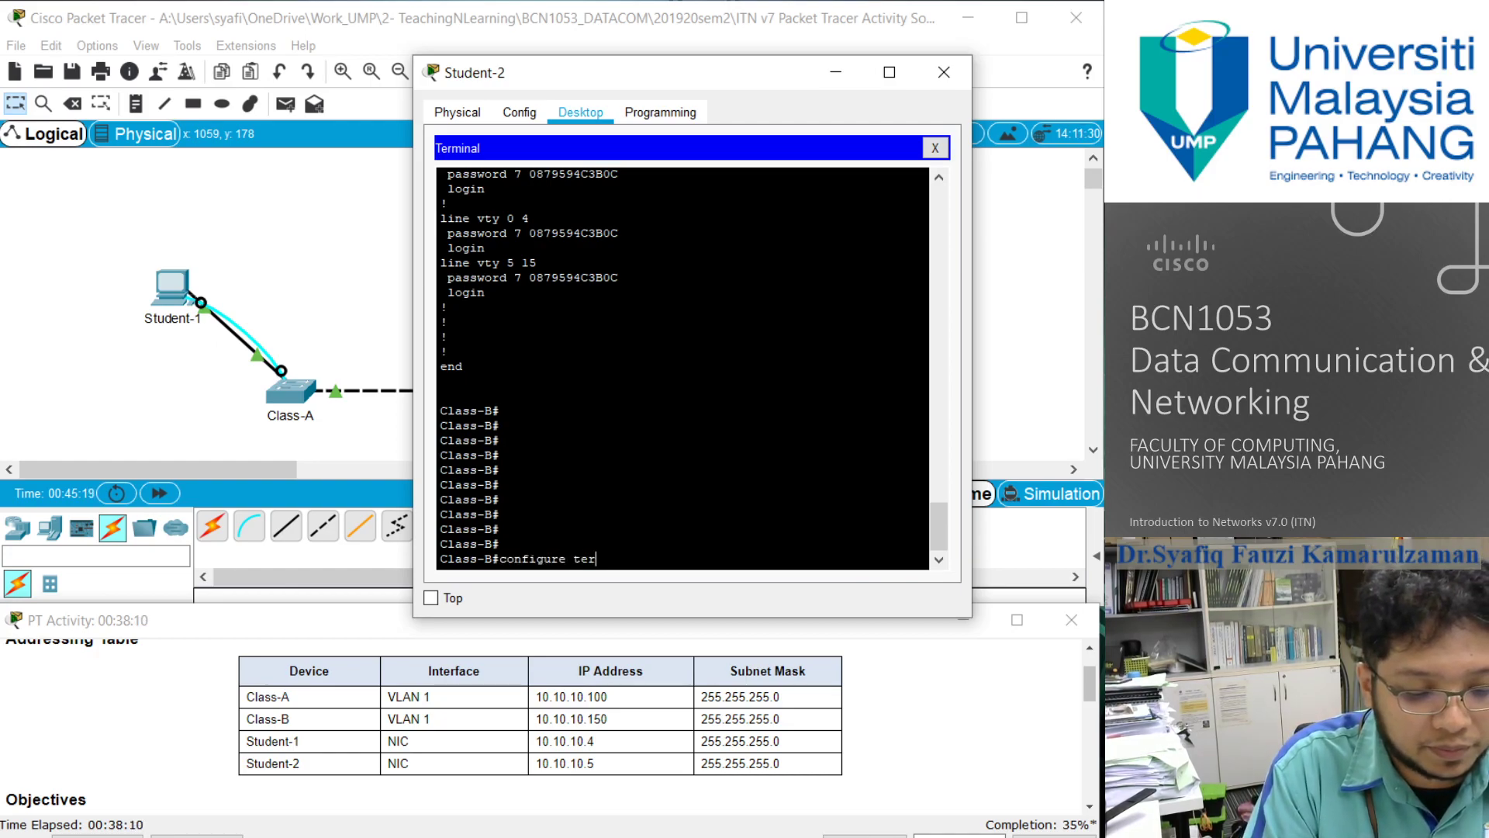
{"action": "type", "text": "minal"}
{"action": "key", "text": "Return"}
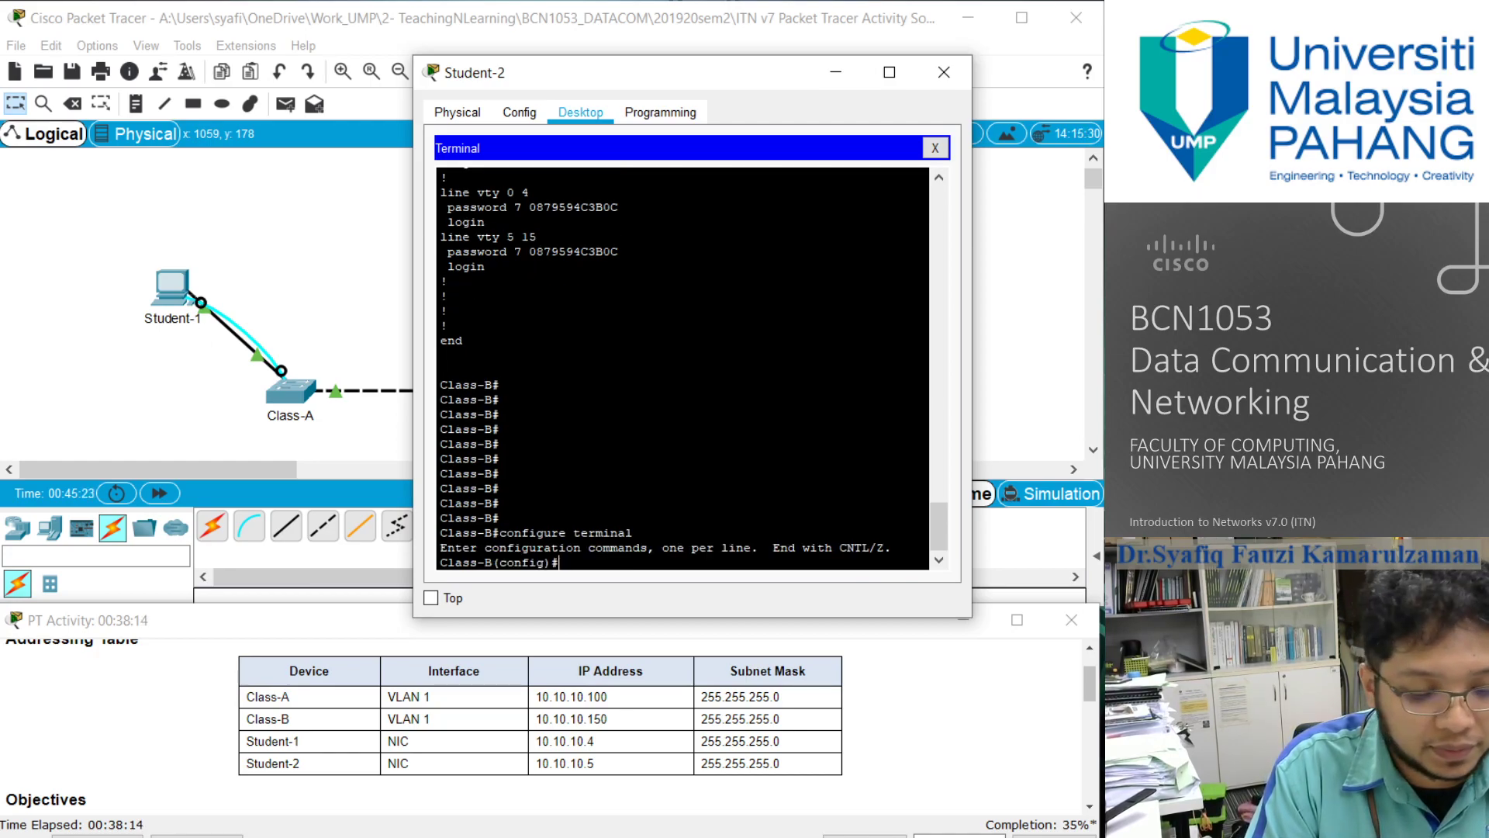
{"action": "type", "text": "int"}
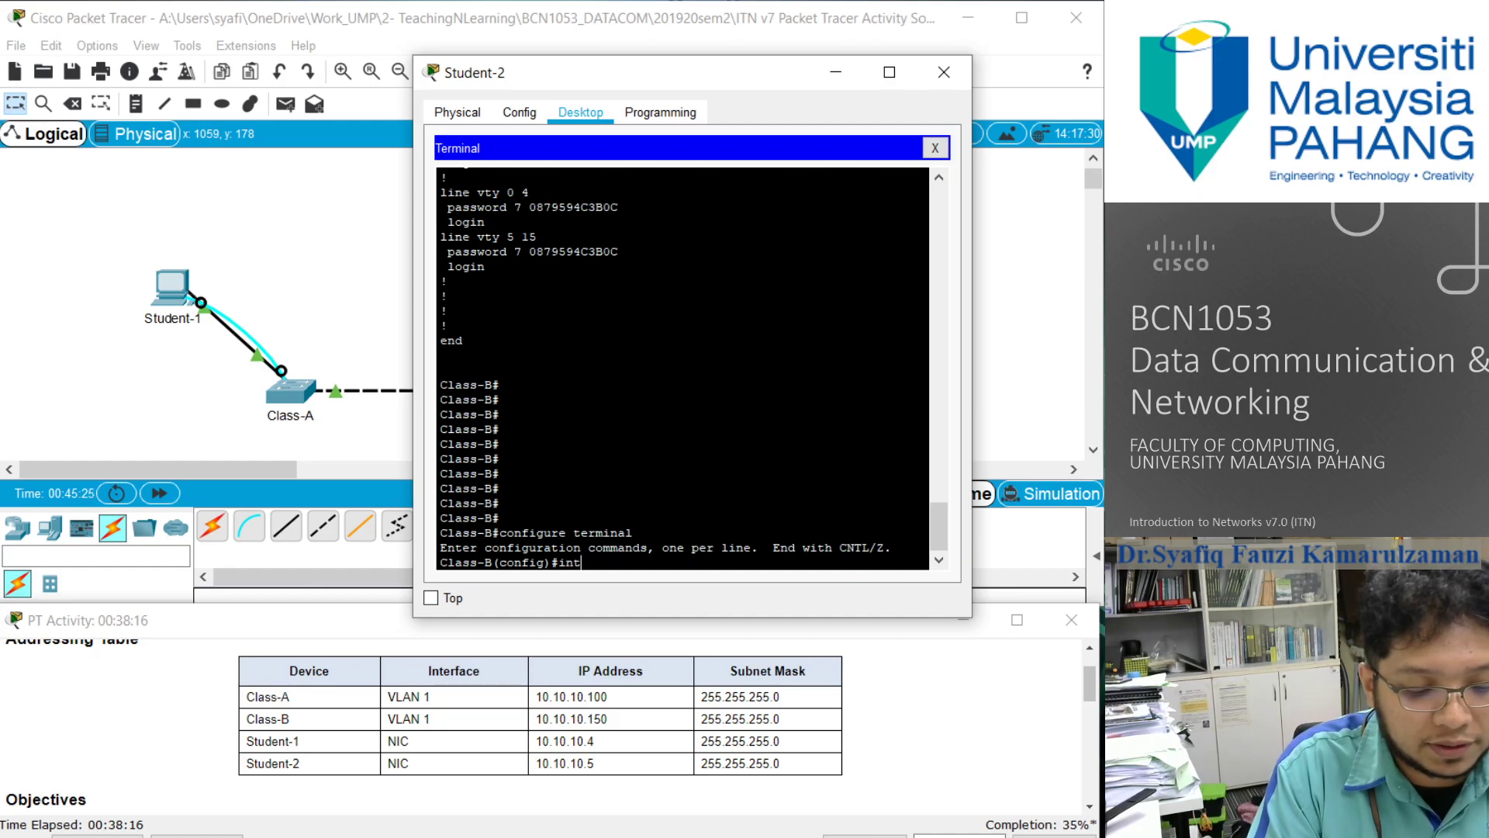
{"action": "type", "text": "erface vlan 1"}
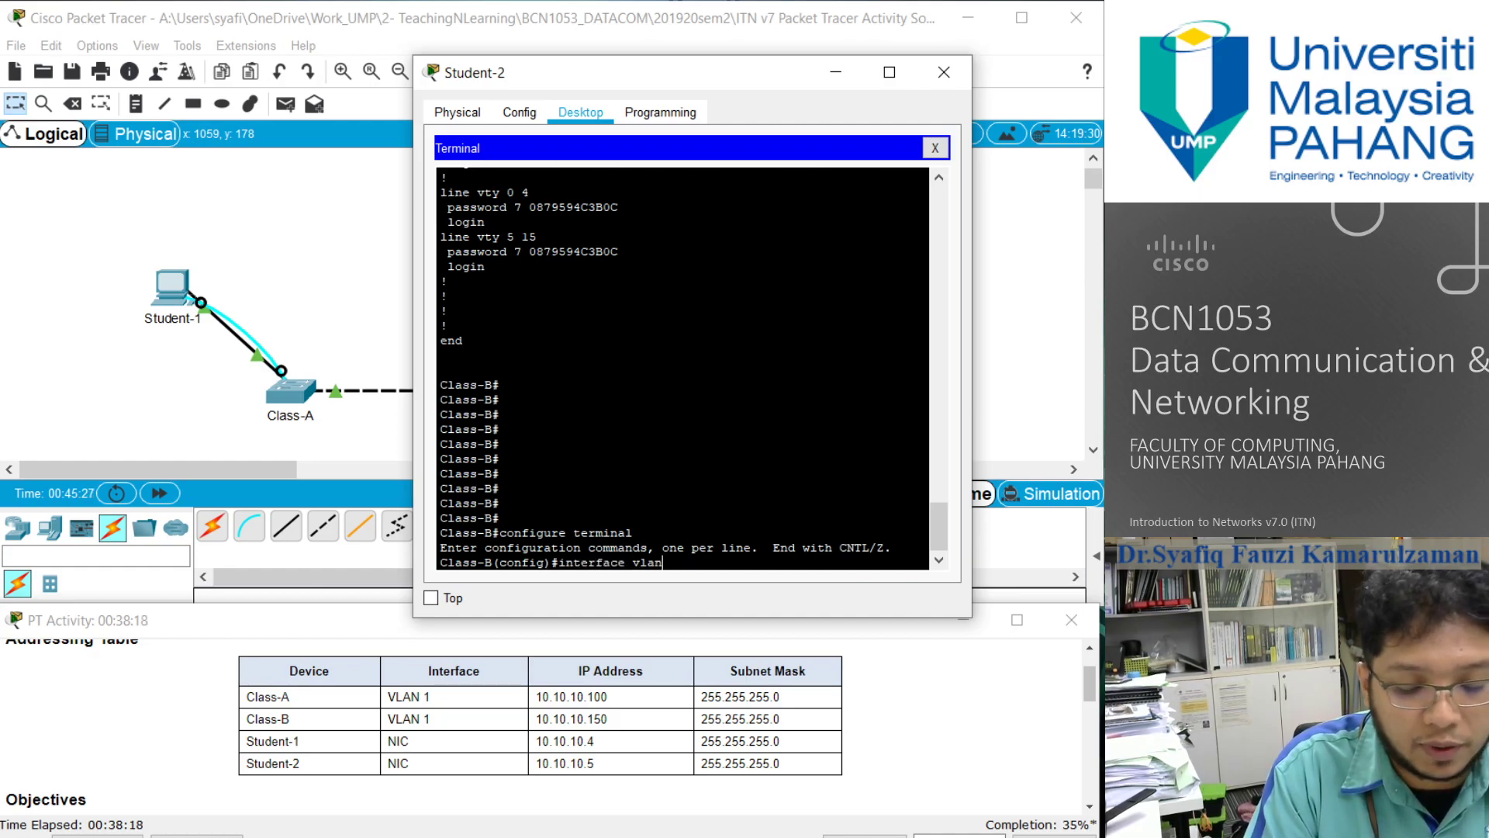
{"action": "key", "text": "Return"}
- Assign IP address 10.10.10.150 with subnet mask 255.255.255.0 to the VLAN 1 interface on Class-B
{"action": "type", "text": "ip"}
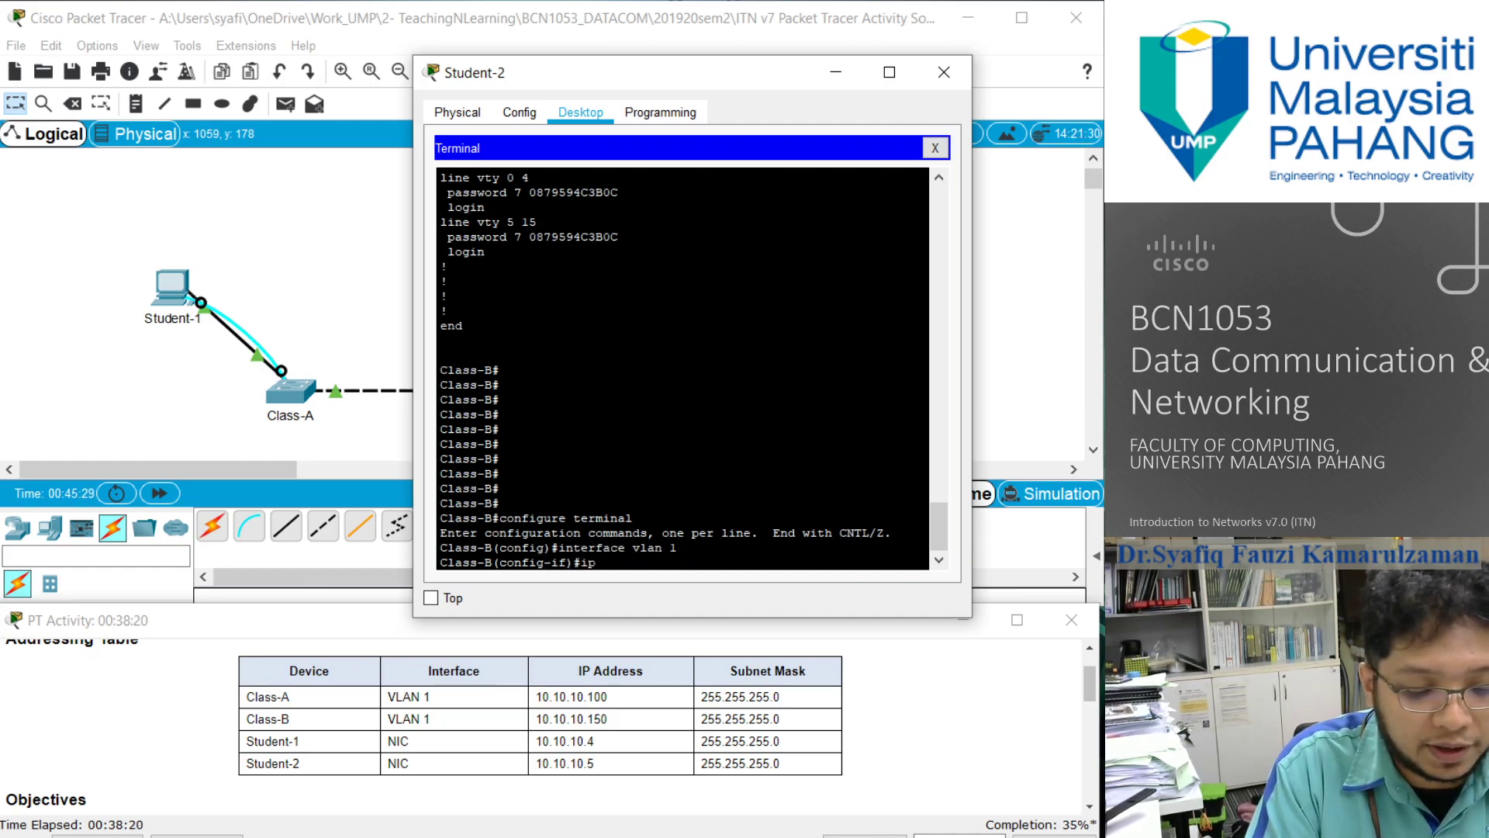
{"action": "type", "text": " address"}
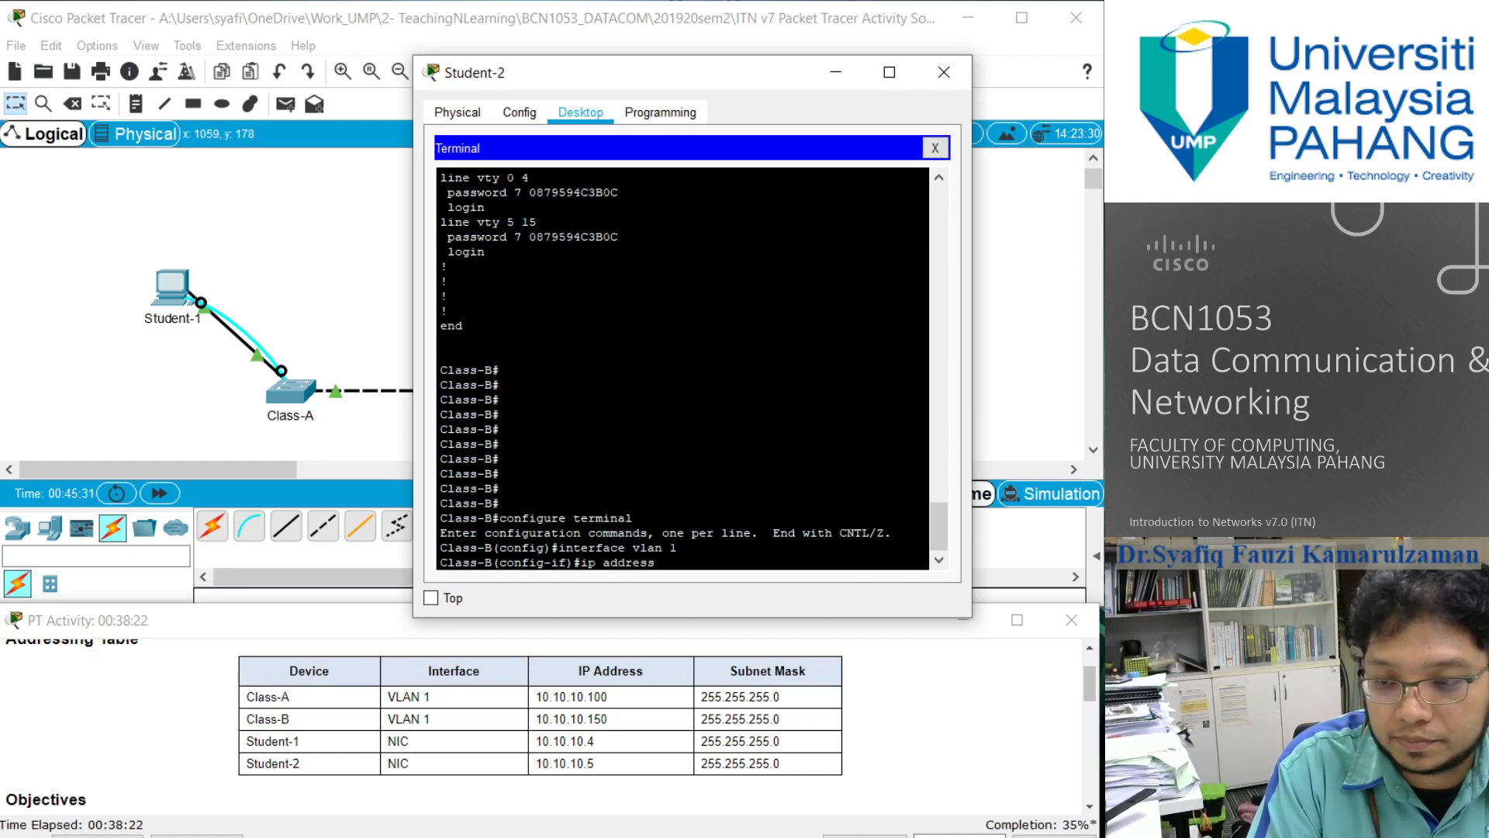
{"action": "type", "text": " 10.1"}
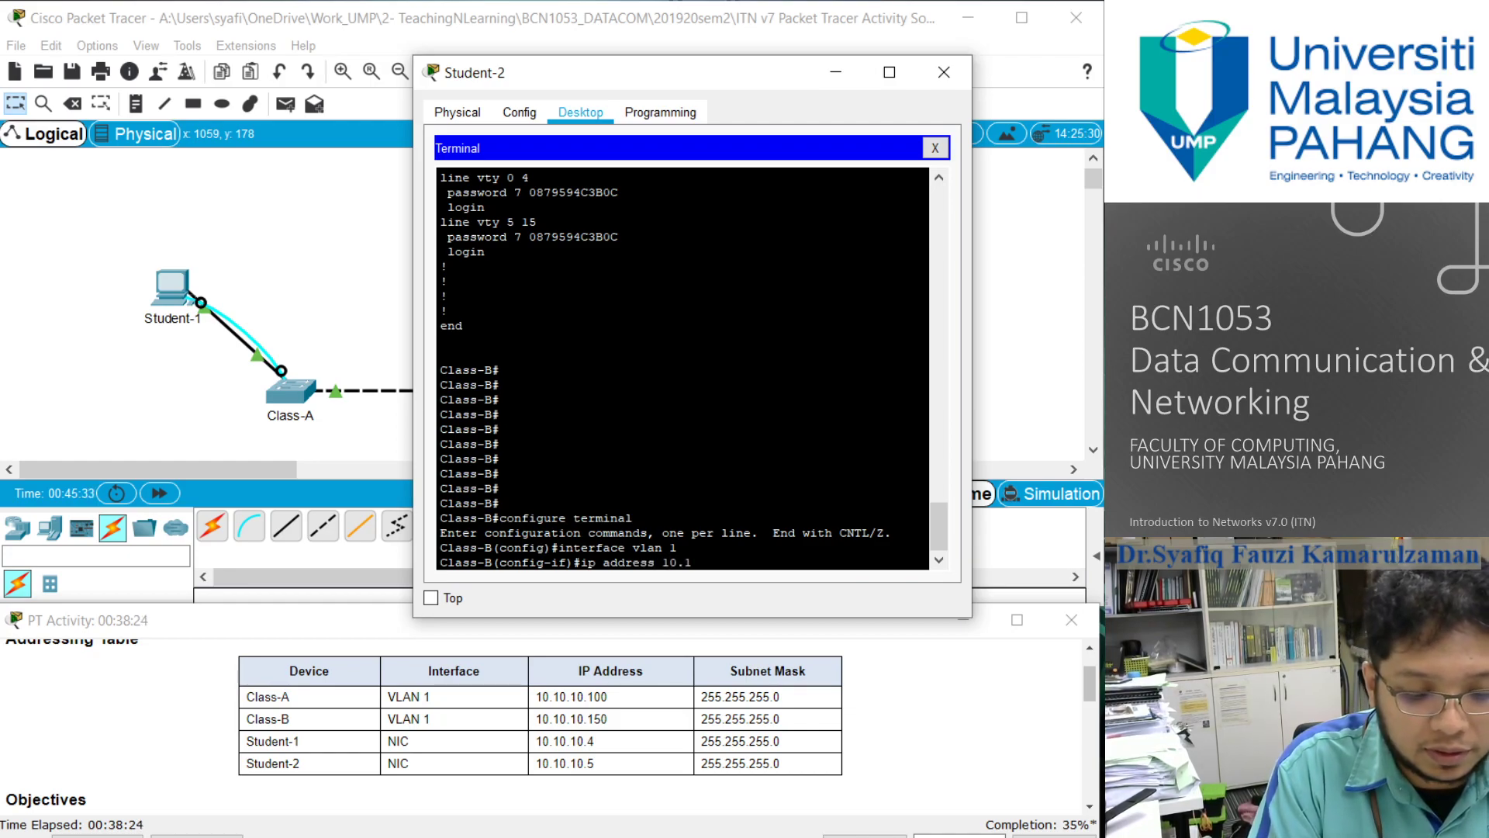
{"action": "type", "text": "0.10"}
{"action": "type", "text": ".15"}
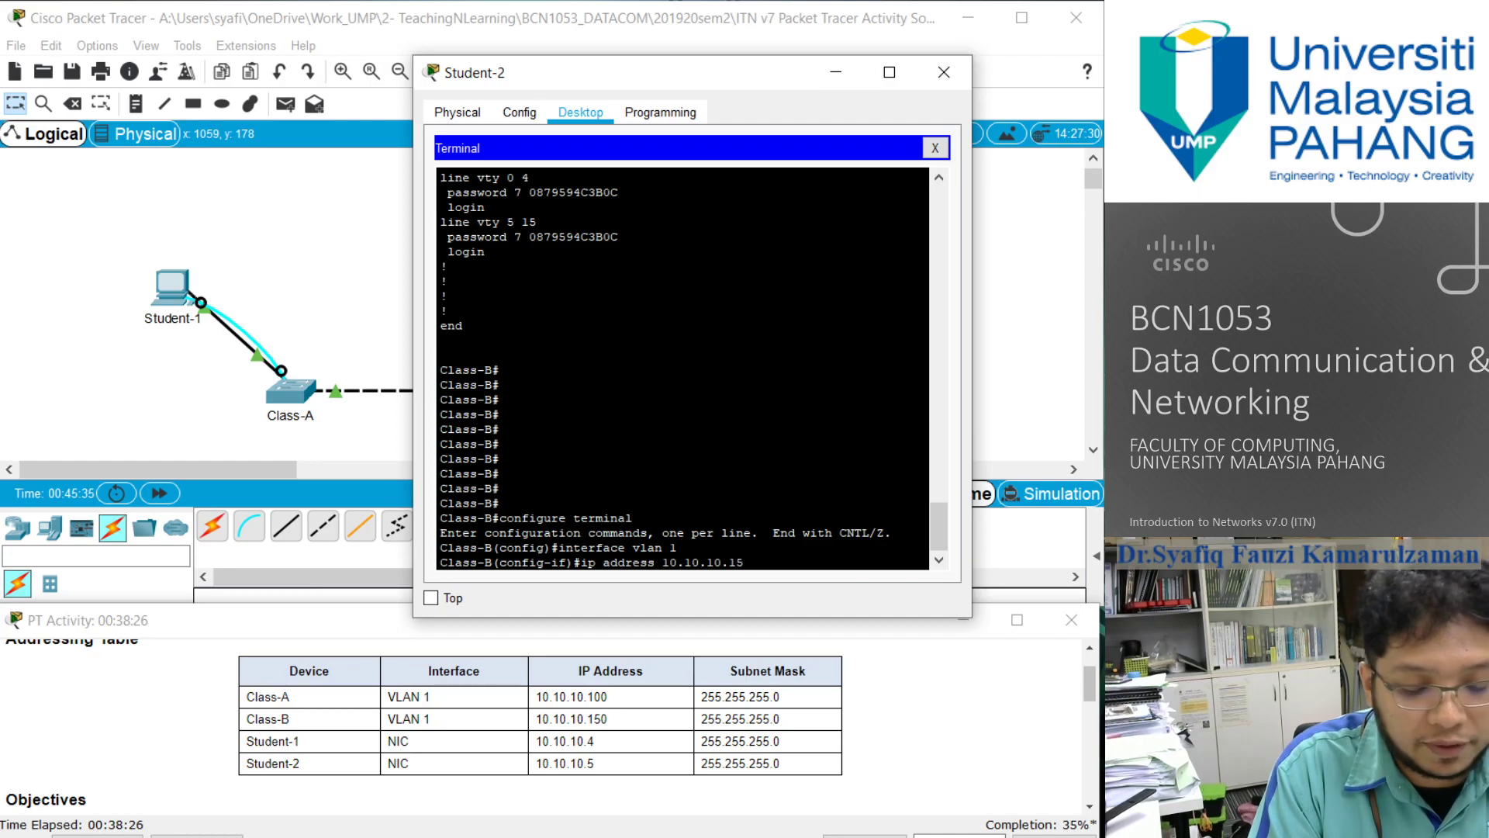
{"action": "type", "text": "0 255.255.255."}
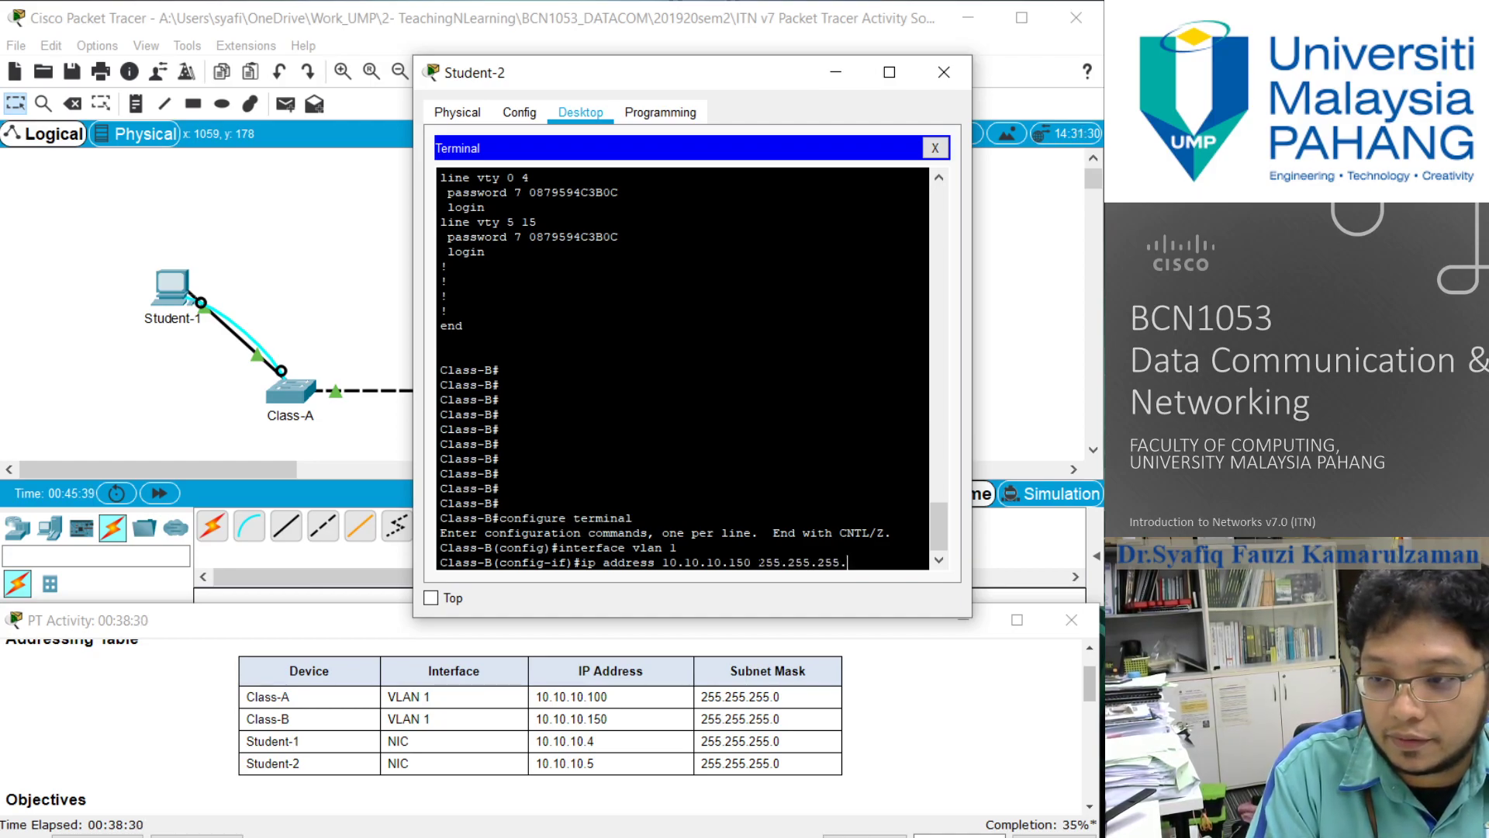
{"action": "type", "text": "0"}
{"action": "key", "text": "Return"}
- Enable Class-B's VLAN 1 interface with no shutdown and exit all the way to privileged EXEC mode
{"action": "type", "text": "n"}
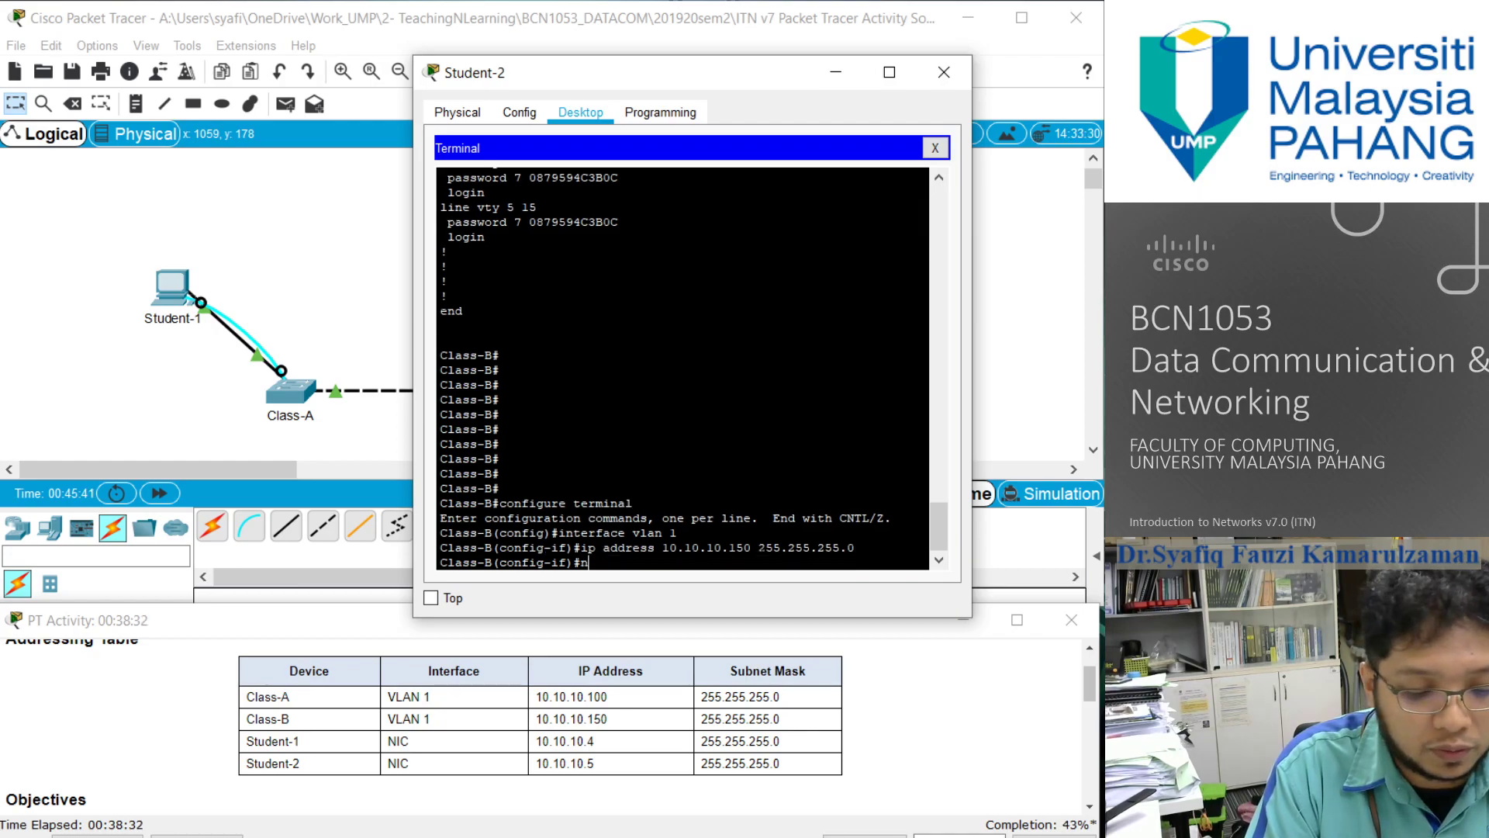
{"action": "type", "text": "o shutdown"}
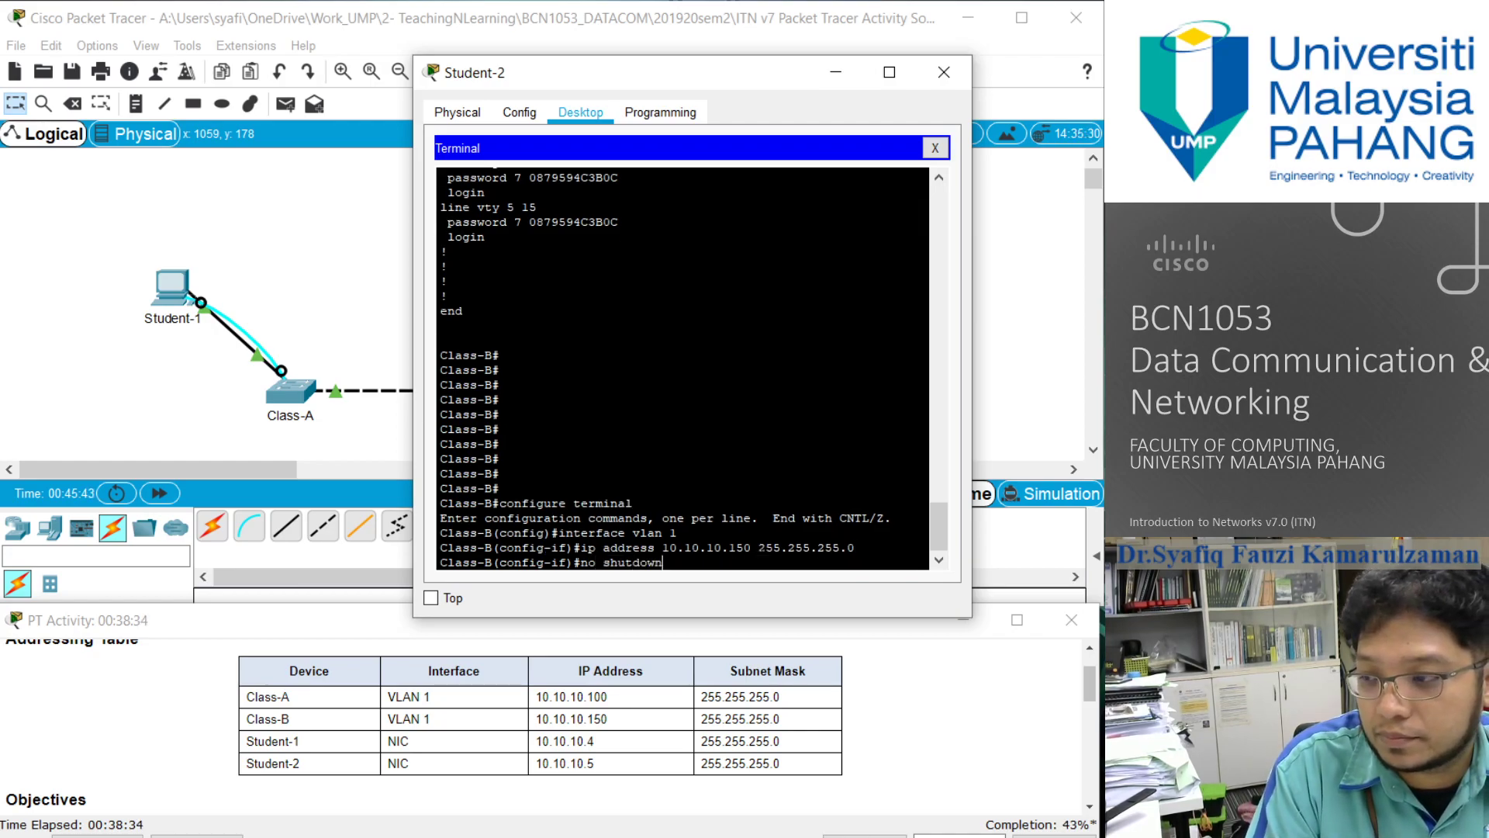
{"action": "key", "text": "Return"}
{"action": "type", "text": "exit"}
{"action": "key", "text": "Return"}
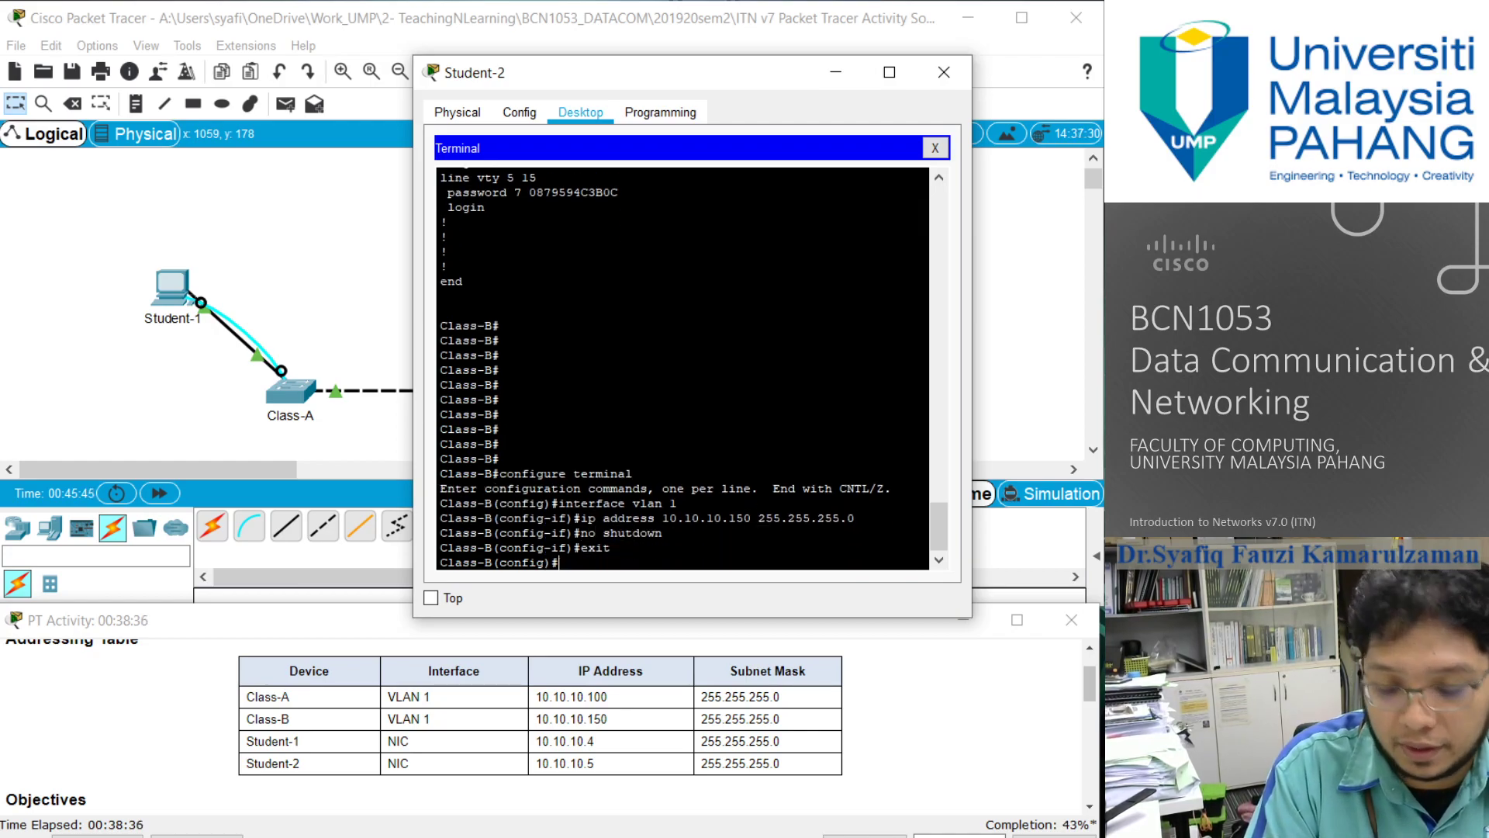
{"action": "type", "text": "exit"}
{"action": "key", "text": "Return"}
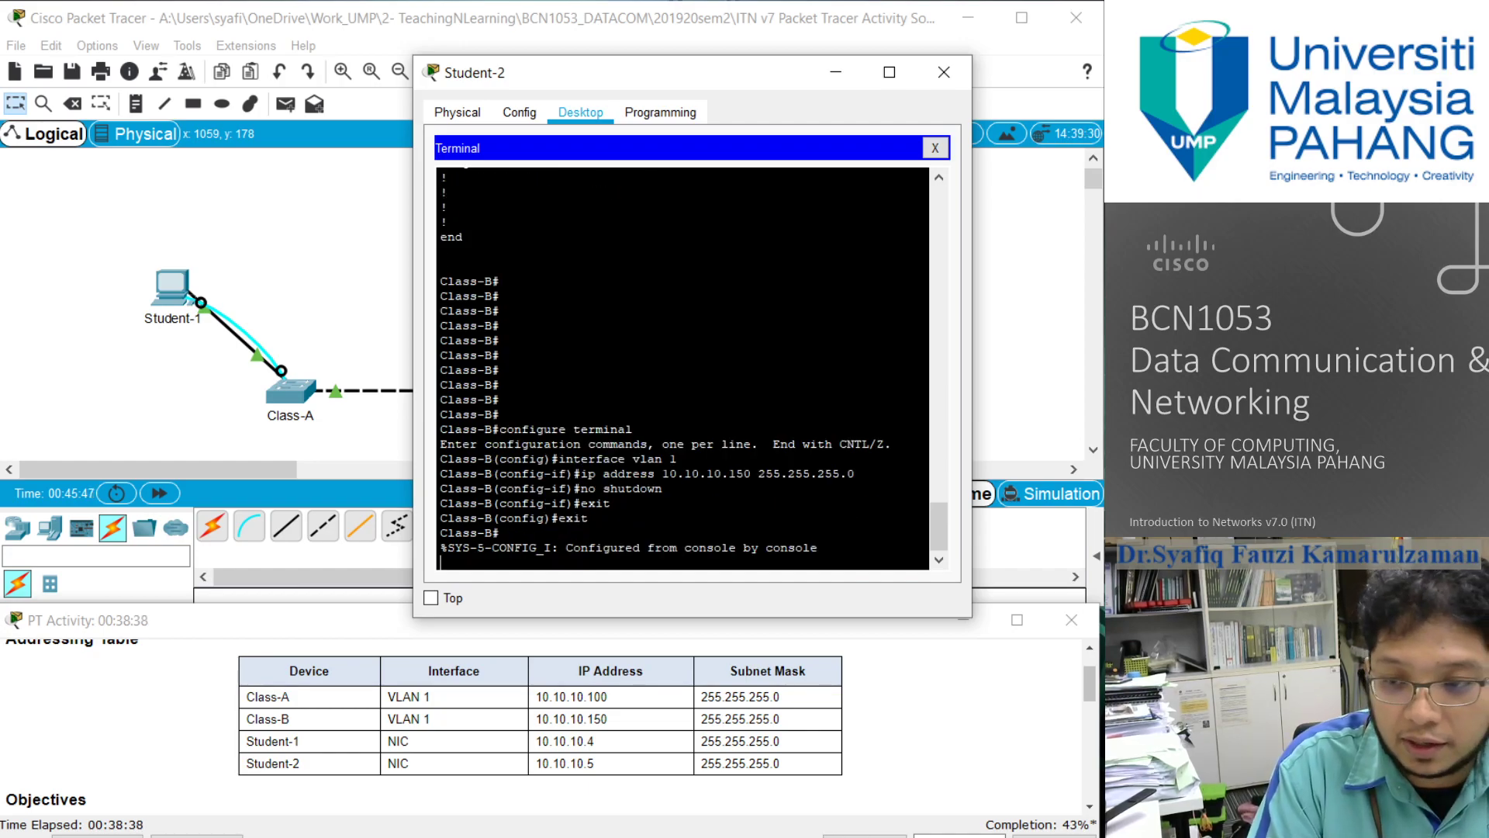
{"action": "type", "text": "show running co"}
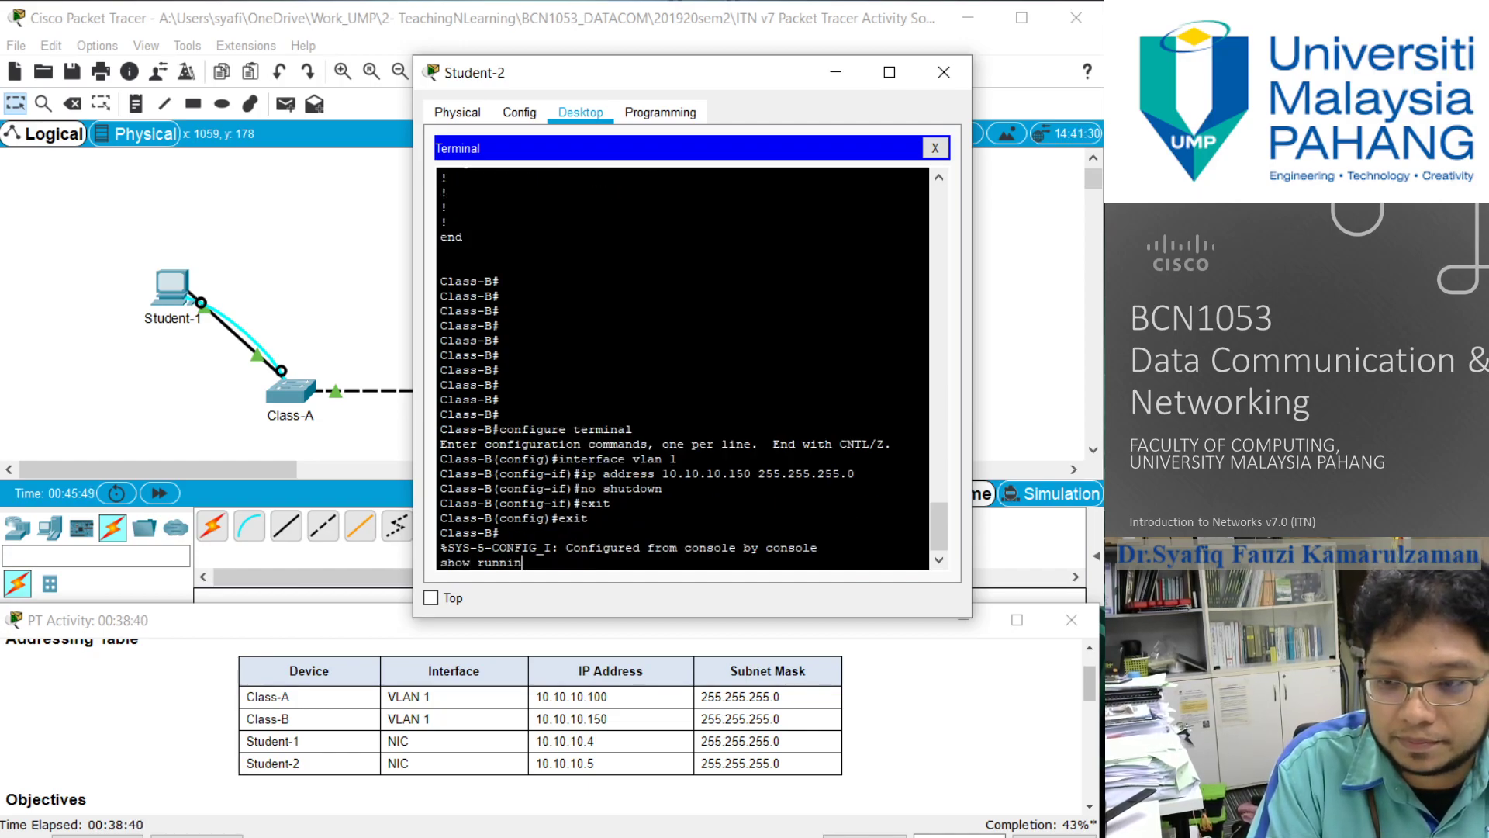
{"action": "key", "text": "BackSpace"}
{"action": "key", "text": "BackSpace"}
{"action": "key", "text": "BackSpace"}
{"action": "key", "text": "BackSpace"}
{"action": "key", "text": "BackSpace"}
{"action": "key", "text": "BackSpace"}
{"action": "key", "text": "BackSpace"}
{"action": "key", "text": "BackSpace"}
{"action": "key", "text": "BackSpace"}
{"action": "key", "text": "BackSpace"}
{"action": "key", "text": "BackSpace"}
{"action": "key", "text": "BackSpace"}
{"action": "key", "text": "BackSpace"}
{"action": "key", "text": "BackSpace"}
{"action": "key", "text": "Return"}
- Display the first page of the Class-B running configuration with show running-config
{"action": "type", "text": "show running-confi"}
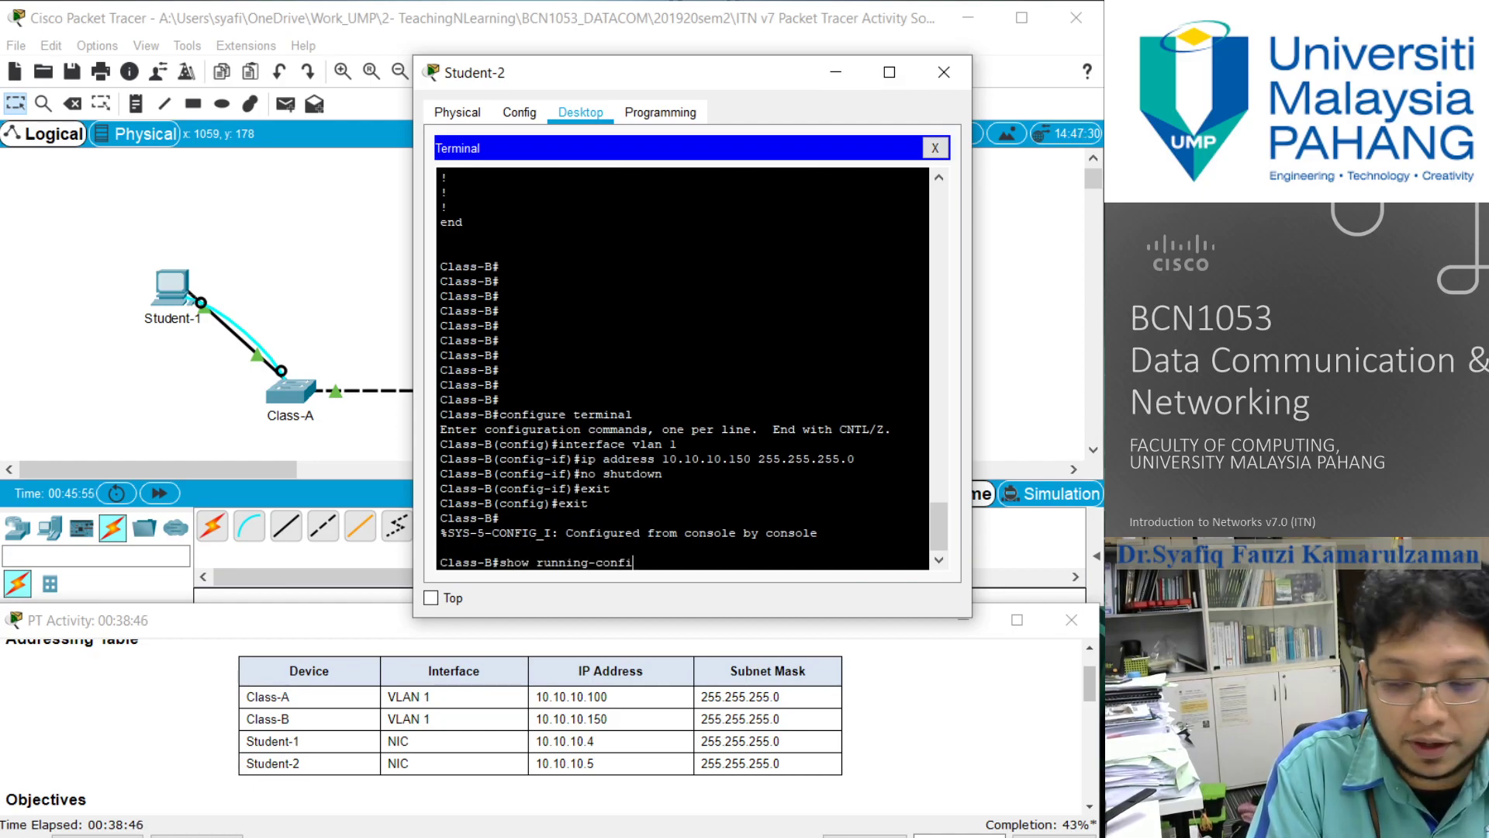
{"action": "type", "text": "g"}
{"action": "key", "text": "Return"}
{"action": "key", "text": "Return"}
{"action": "key", "text": "Return"}
{"action": "key", "text": "Return"}
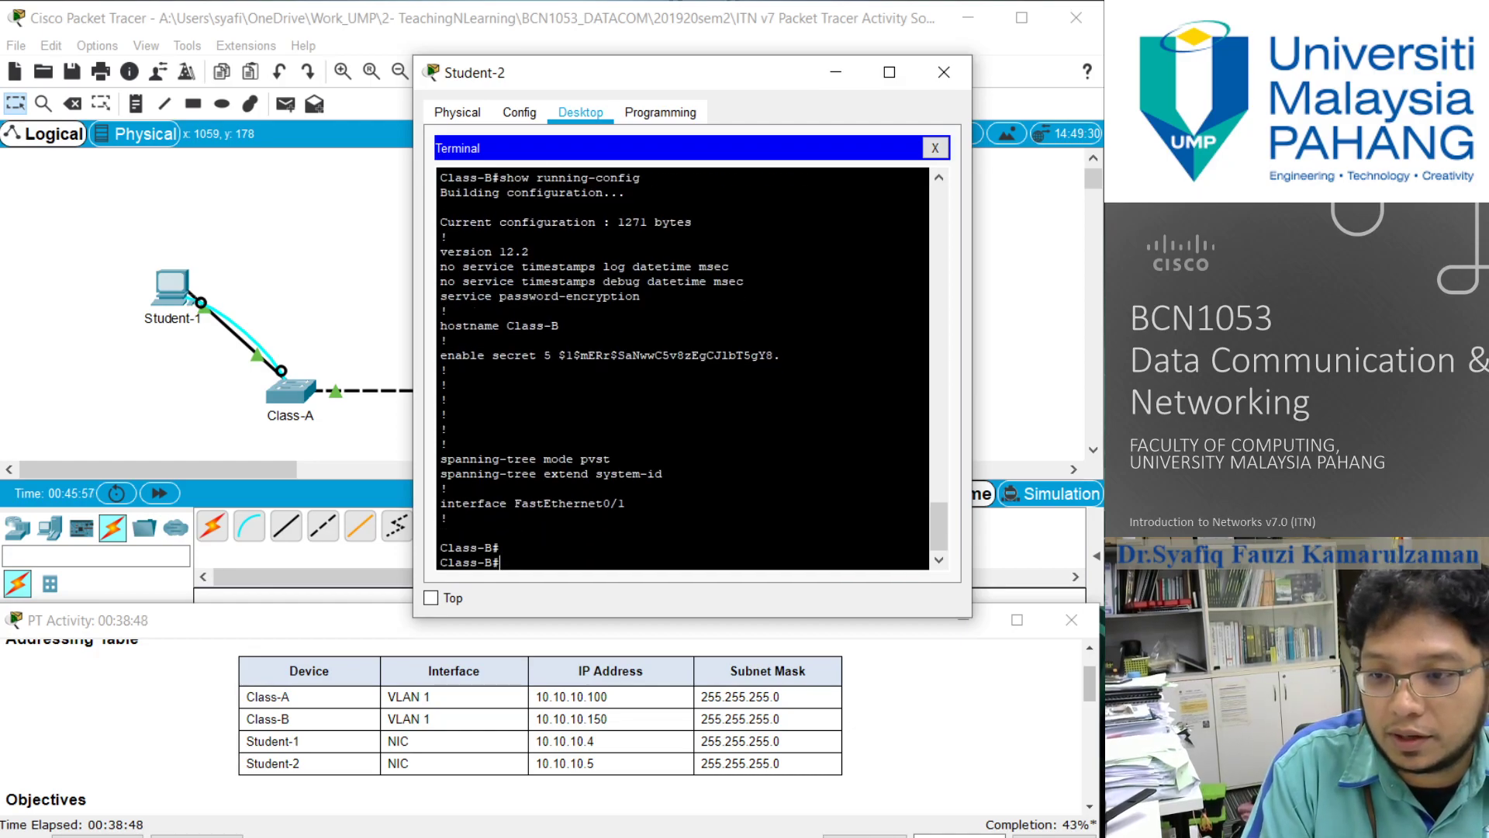
- Run show running-config again on Class-B and page through to the interface Vlan1 section to check its IP address
{"action": "key", "text": "Up"}
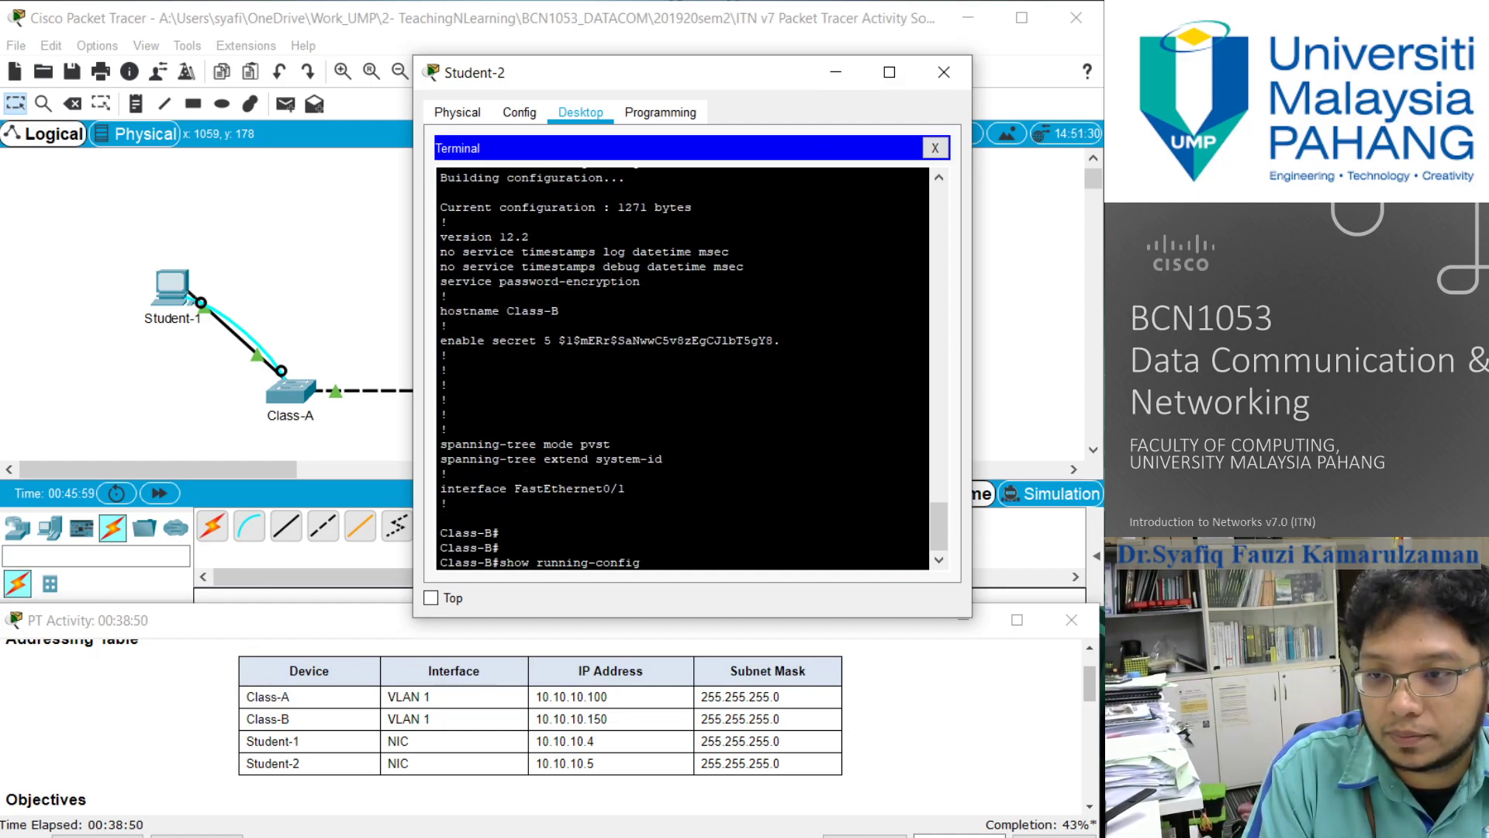
{"action": "key", "text": "Return"}
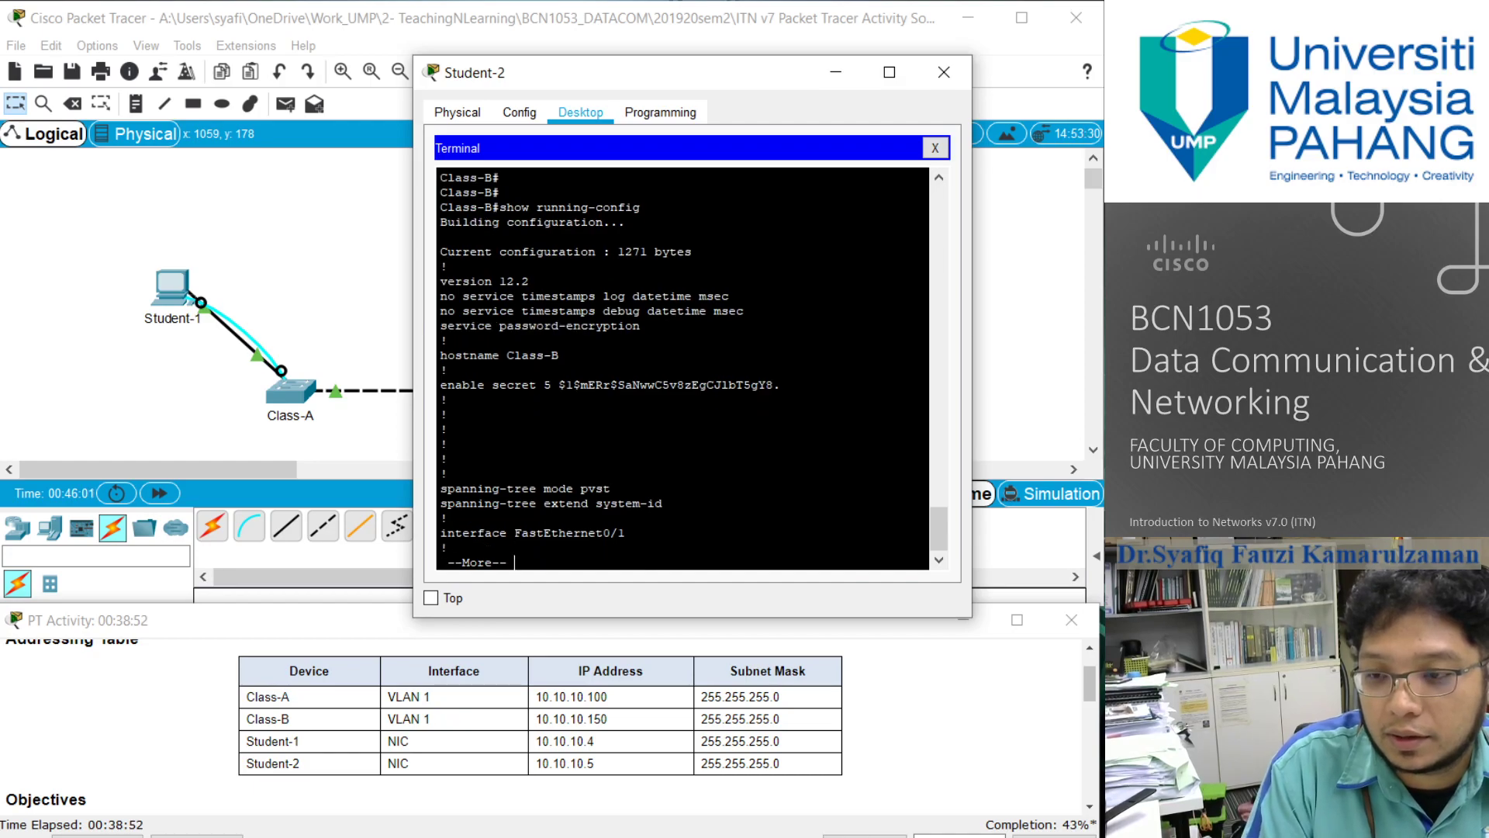
{"action": "key", "text": "Return"}
{"action": "key", "text": "Return"}
{"action": "key", "text": "Return"}
{"action": "key", "text": "Return"}
{"action": "key", "text": "Return"}
{"action": "key", "text": "Return"}
{"action": "key", "text": "Return"}
{"action": "key", "text": "Return"}
{"action": "key", "text": "Return"}
{"action": "key", "text": "Return"}
{"action": "key", "text": "Return"}
{"action": "key", "text": "Return"}
{"action": "key", "text": "Return"}
{"action": "key", "text": "Return"}
{"action": "key", "text": "Return"}
{"action": "key", "text": "Return"}
{"action": "key", "text": "Return"}
{"action": "key", "text": "Return"}
{"action": "key", "text": "Return"}
{"action": "key", "text": "Return"}
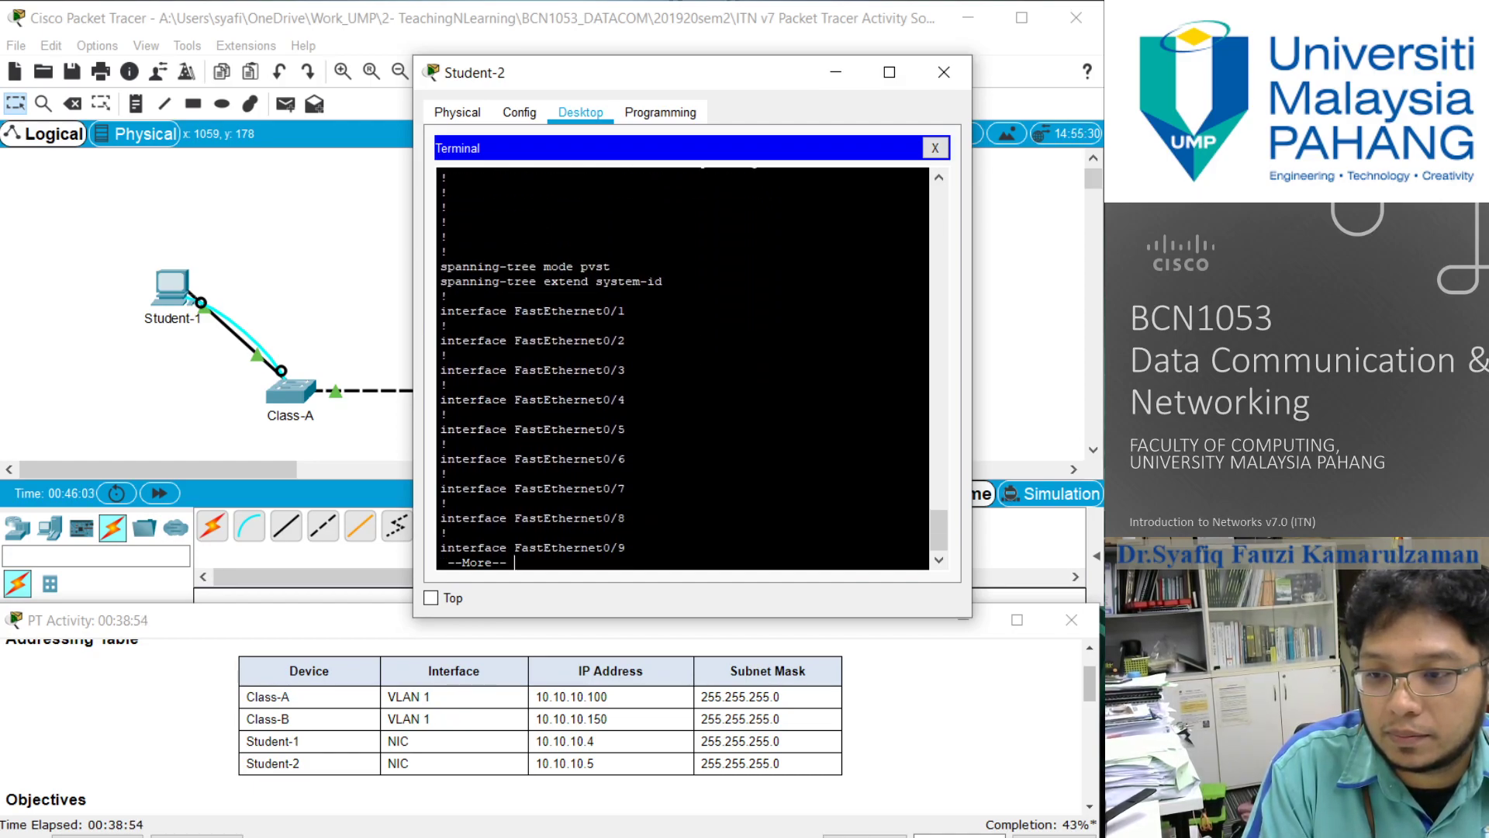
{"action": "key", "text": "Return"}
{"action": "key", "text": "Return"}
{"action": "key", "text": "Return"}
{"action": "key", "text": "Return"}
{"action": "key", "text": "Return"}
{"action": "key", "text": "Return"}
{"action": "key", "text": "Return"}
{"action": "key", "text": "Return"}
{"action": "key", "text": "Return"}
{"action": "key", "text": "Return"}
{"action": "key", "text": "Return"}
{"action": "key", "text": "Return"}
{"action": "key", "text": "Return"}
{"action": "key", "text": "Return"}
{"action": "key", "text": "Return"}
{"action": "key", "text": "Return"}
{"action": "key", "text": "Return"}
{"action": "key", "text": "Return"}
{"action": "key", "text": "Return"}
{"action": "key", "text": "Return"}
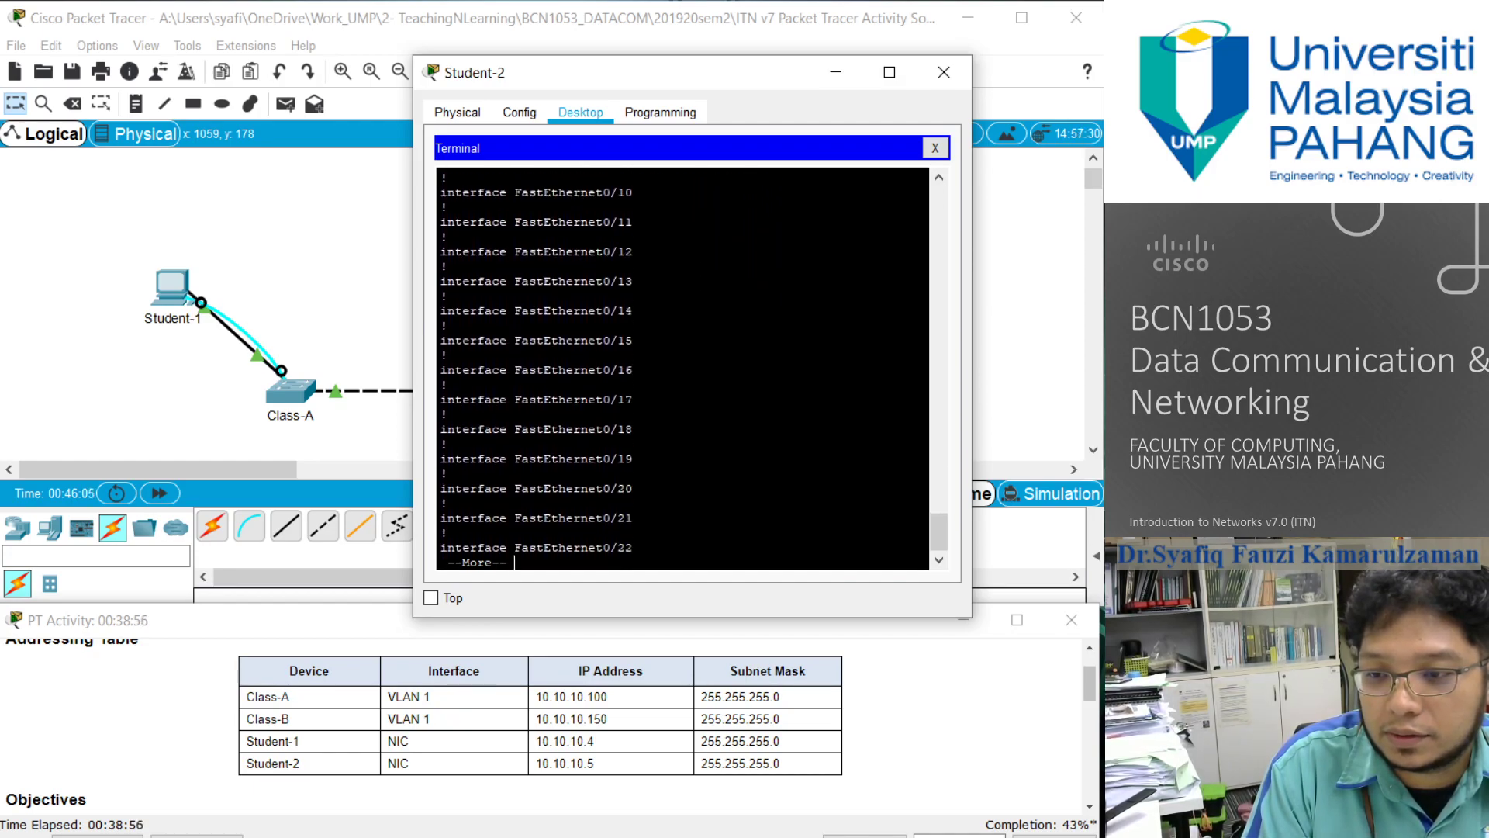
{"action": "key", "text": "Return"}
{"action": "key", "text": "Return"}
{"action": "key", "text": "Return"}
{"action": "key", "text": "Return"}
{"action": "key", "text": "Return"}
{"action": "key", "text": "Return"}
{"action": "key", "text": "Return"}
{"action": "key", "text": "Return"}
{"action": "key", "text": "Return"}
{"action": "key", "text": "Return"}
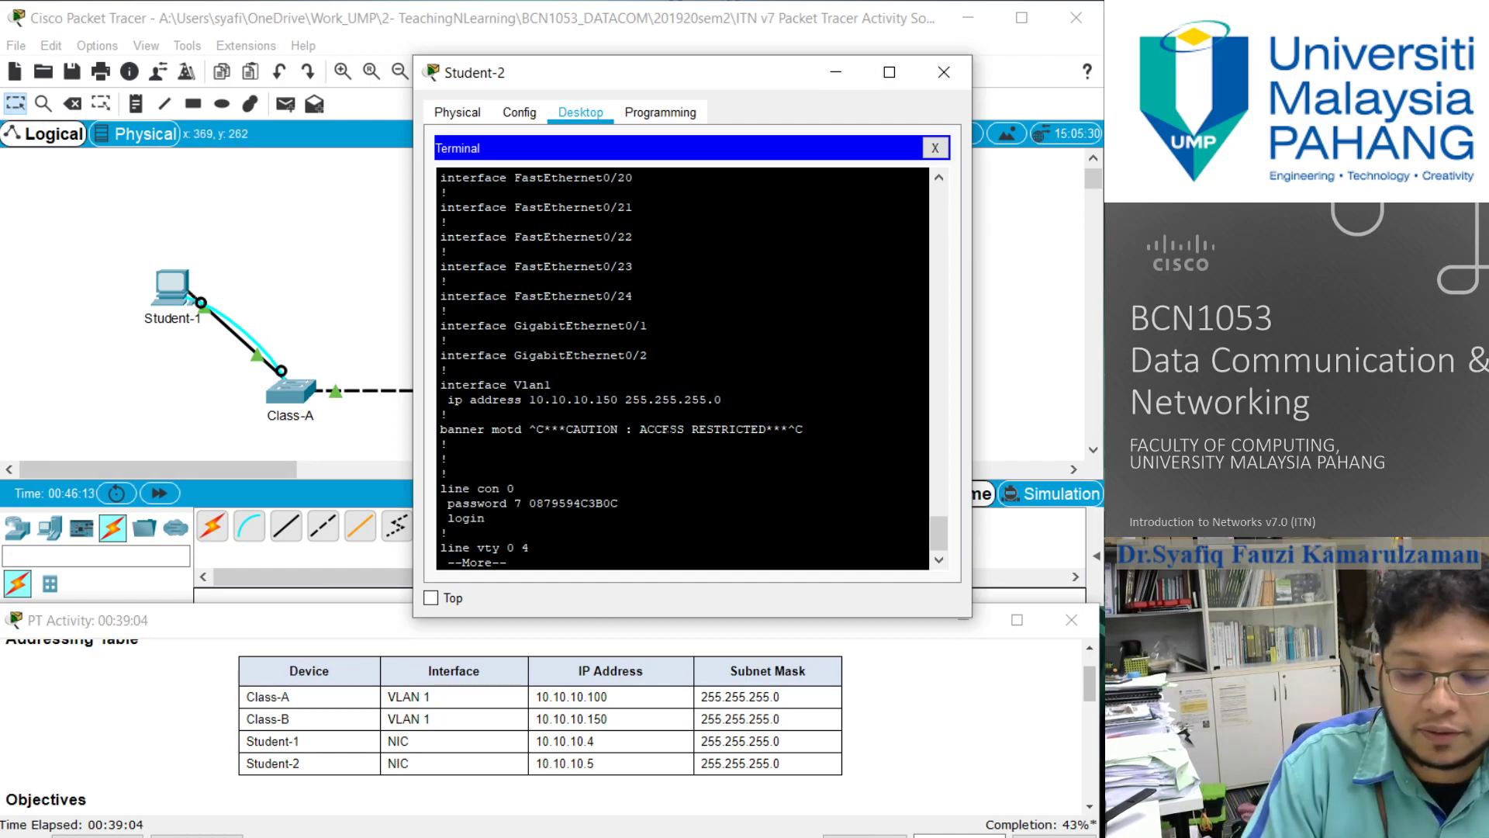
{"action": "key", "text": "Return"}
{"action": "key", "text": "Return"}
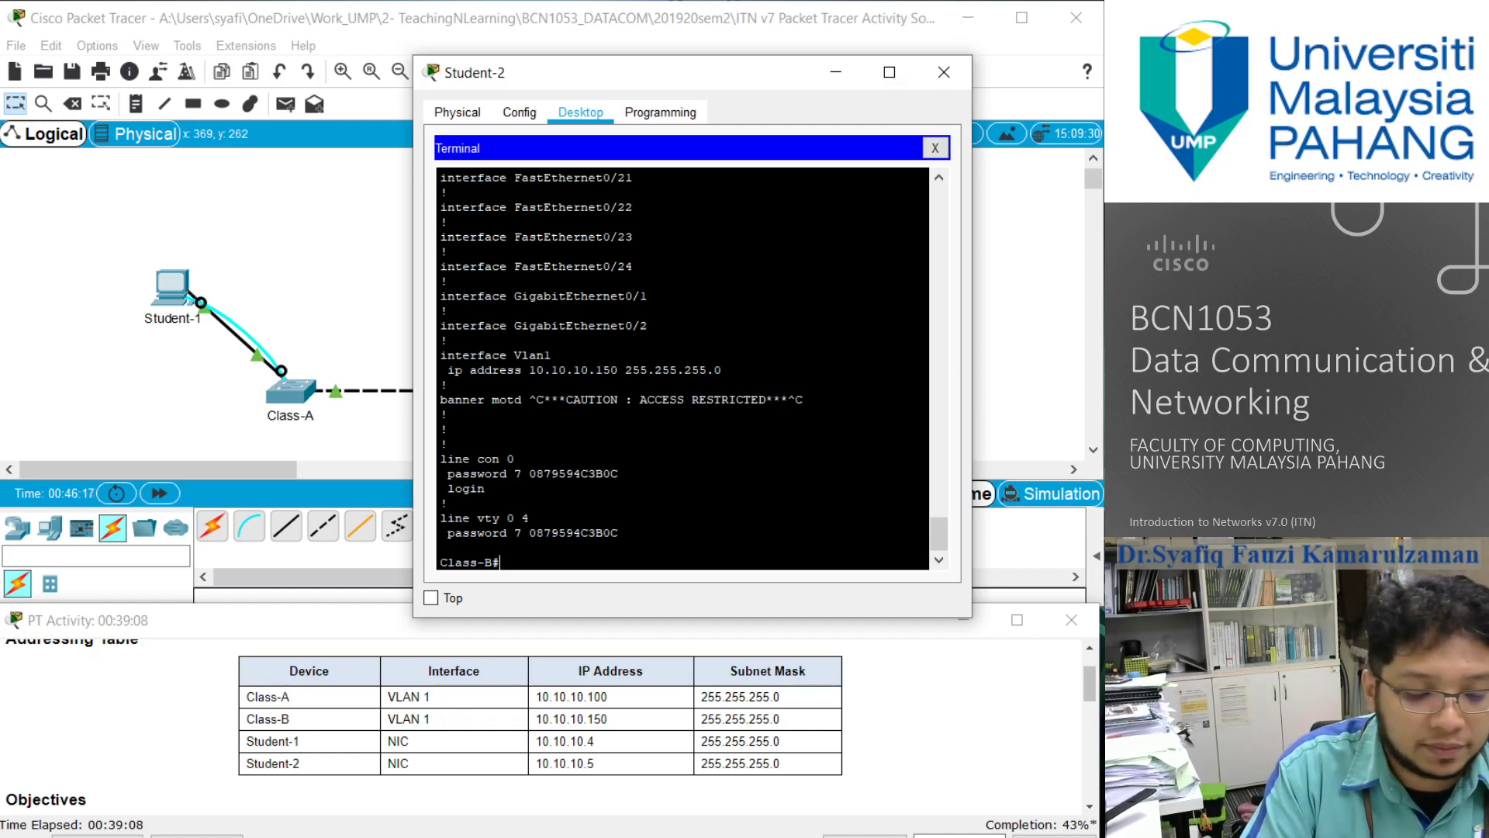
- Save the Class-B configuration with copy running-config startup-config, accepting the default destination filename
{"action": "type", "text": "con"}
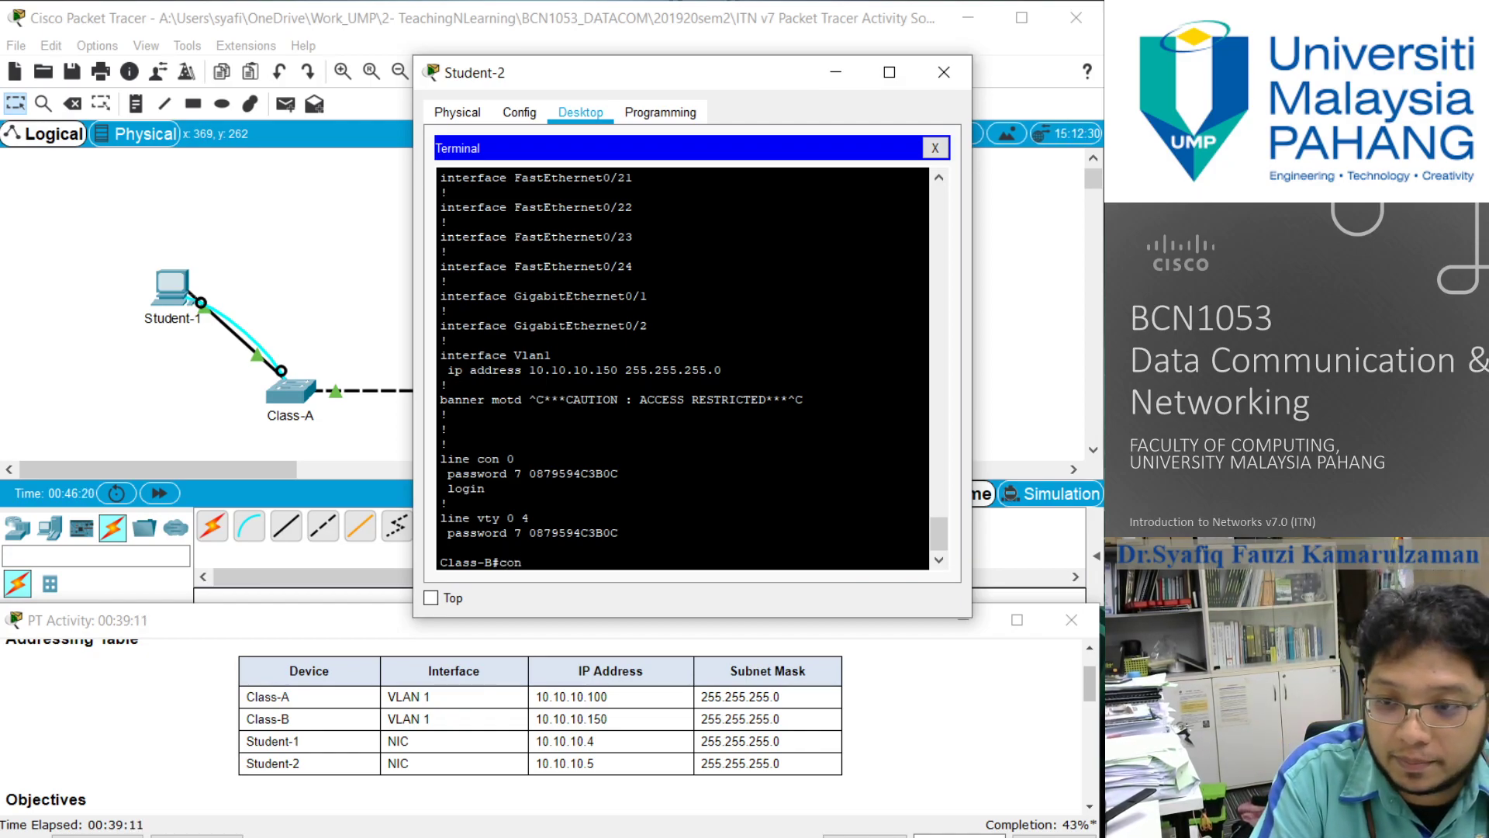
{"action": "key", "text": "BackSpace"}
{"action": "type", "text": "py "}
{"action": "type", "text": "rui"}
{"action": "type", "text": "nning"}
{"action": "type", "text": "-confi"}
{"action": "type", "text": "g startup"}
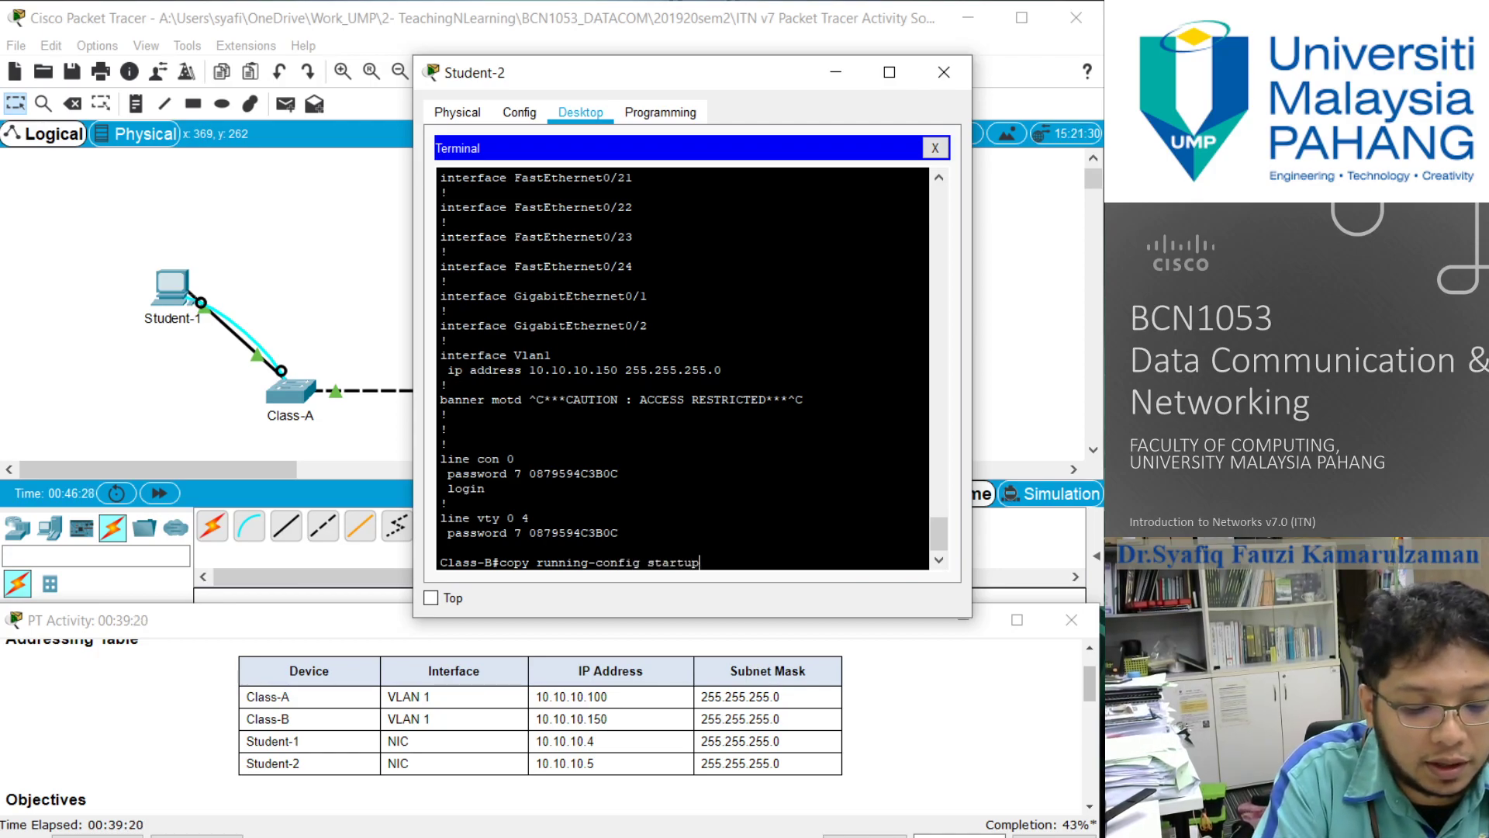
{"action": "type", "text": "-config"}
{"action": "key", "text": "Return"}
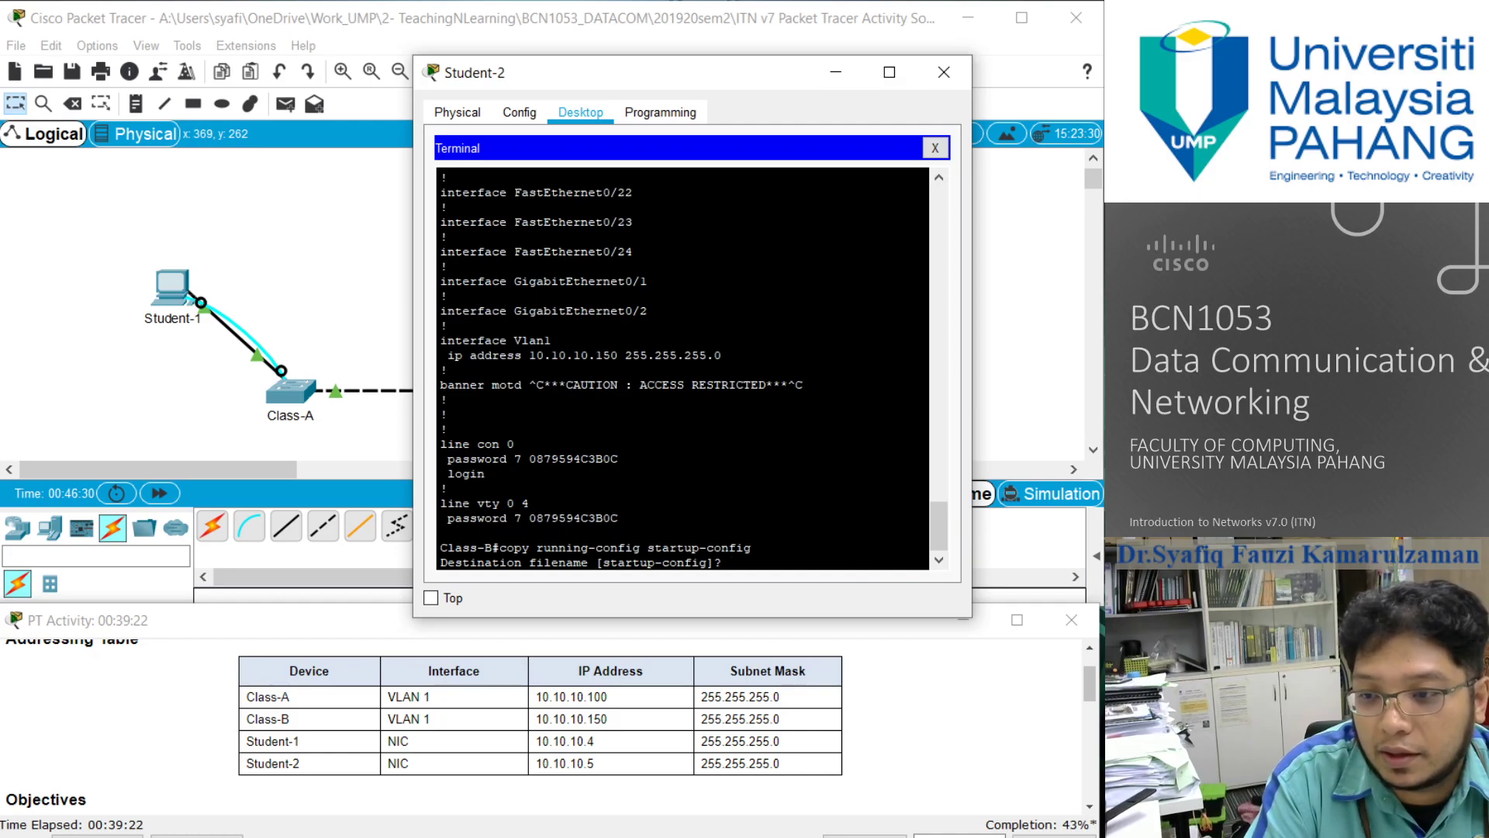
{"action": "key", "text": "Return"}
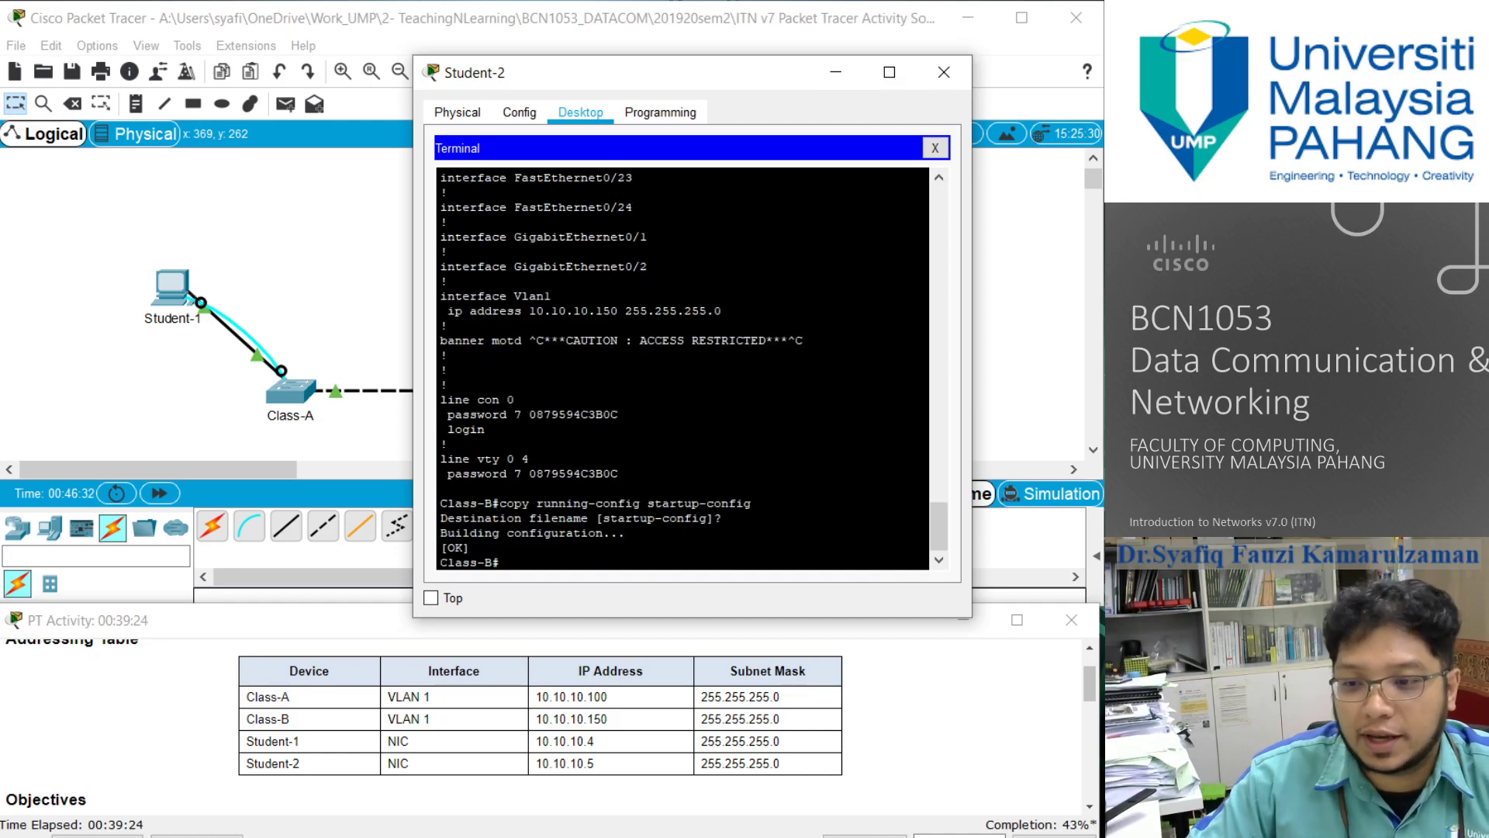
- Close the Student-2 window and open a terminal session on Student-1 with the default port settings, moving its window fully into view
{"action": "left_click", "coordinate": [960, 72]}
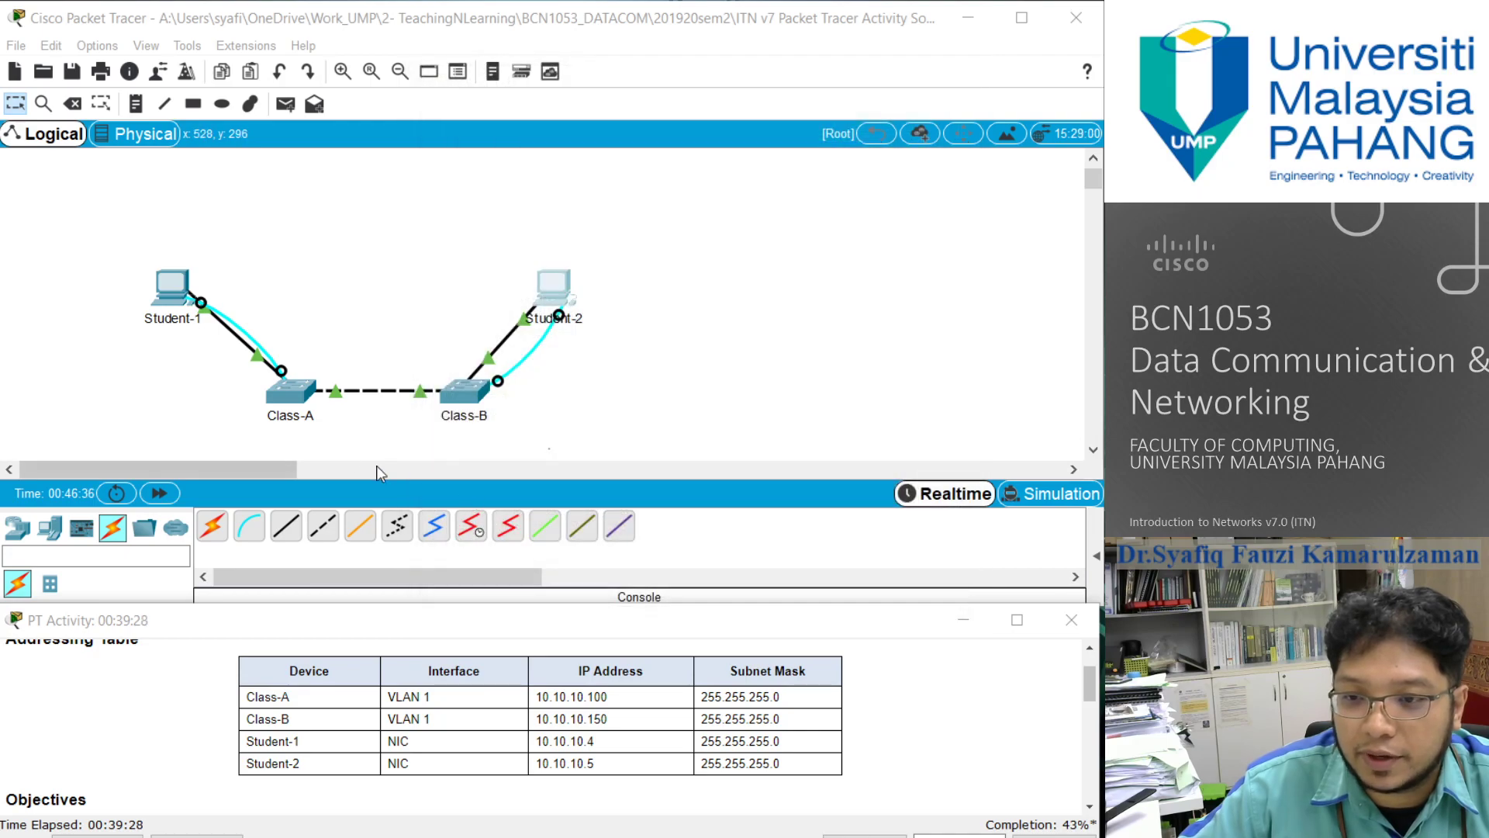
{"action": "left_click", "coordinate": [301, 404]}
{"action": "left_click", "coordinate": [609, 345]}
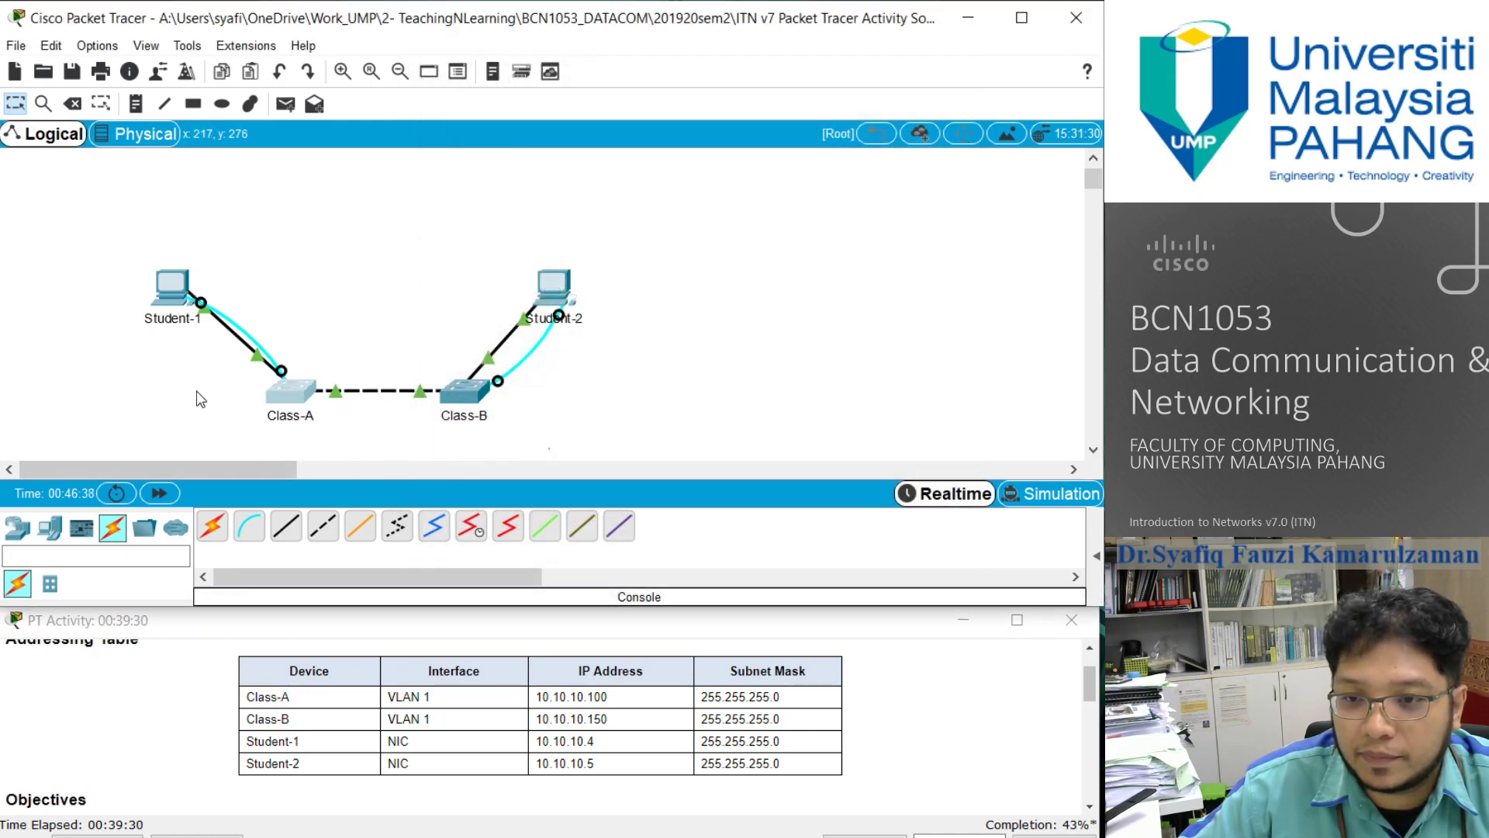
{"action": "left_click", "coordinate": [187, 293]}
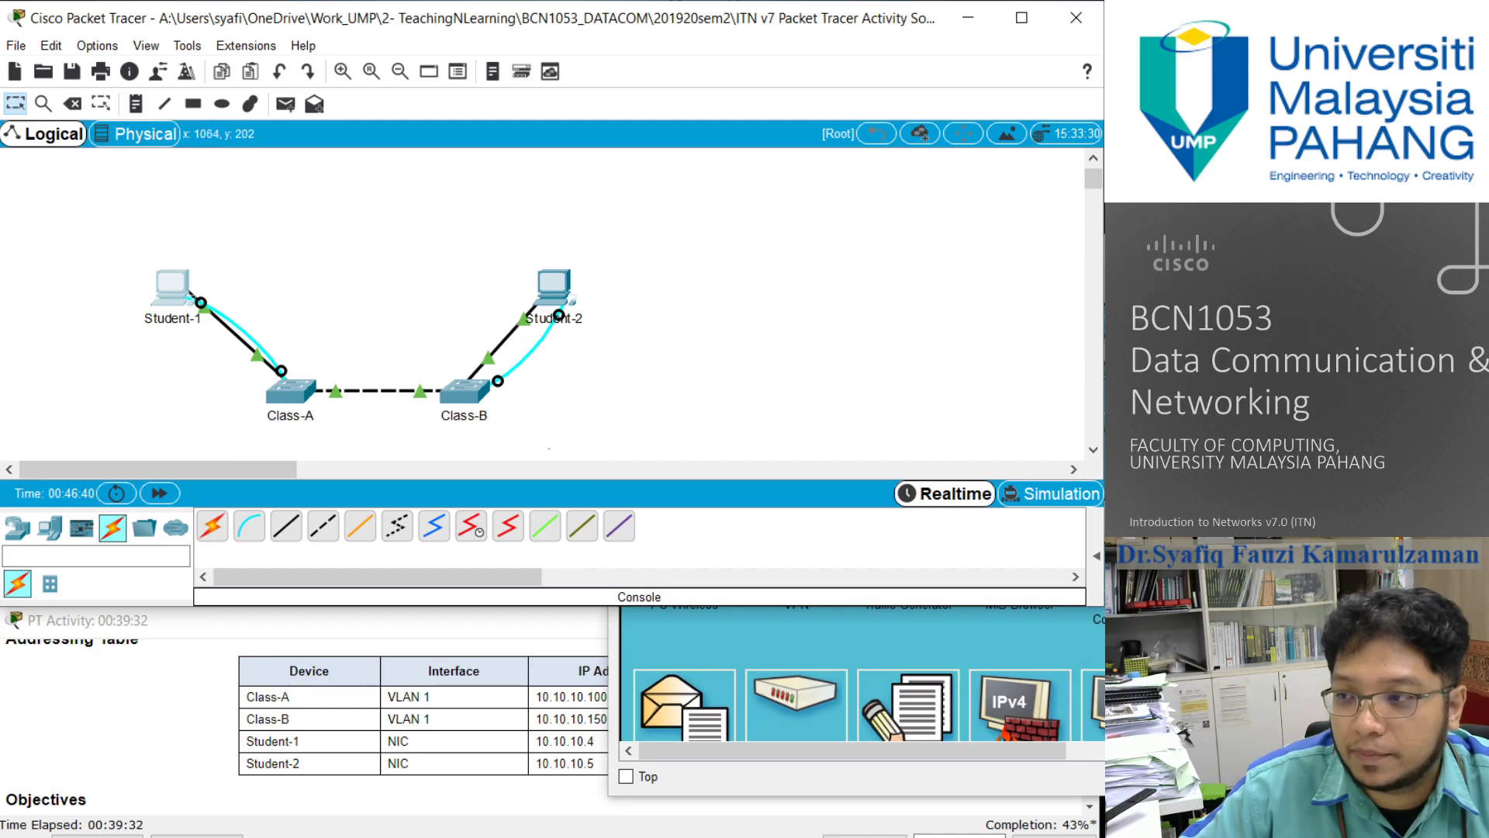
{"action": "left_click", "coordinate": [909, 379]}
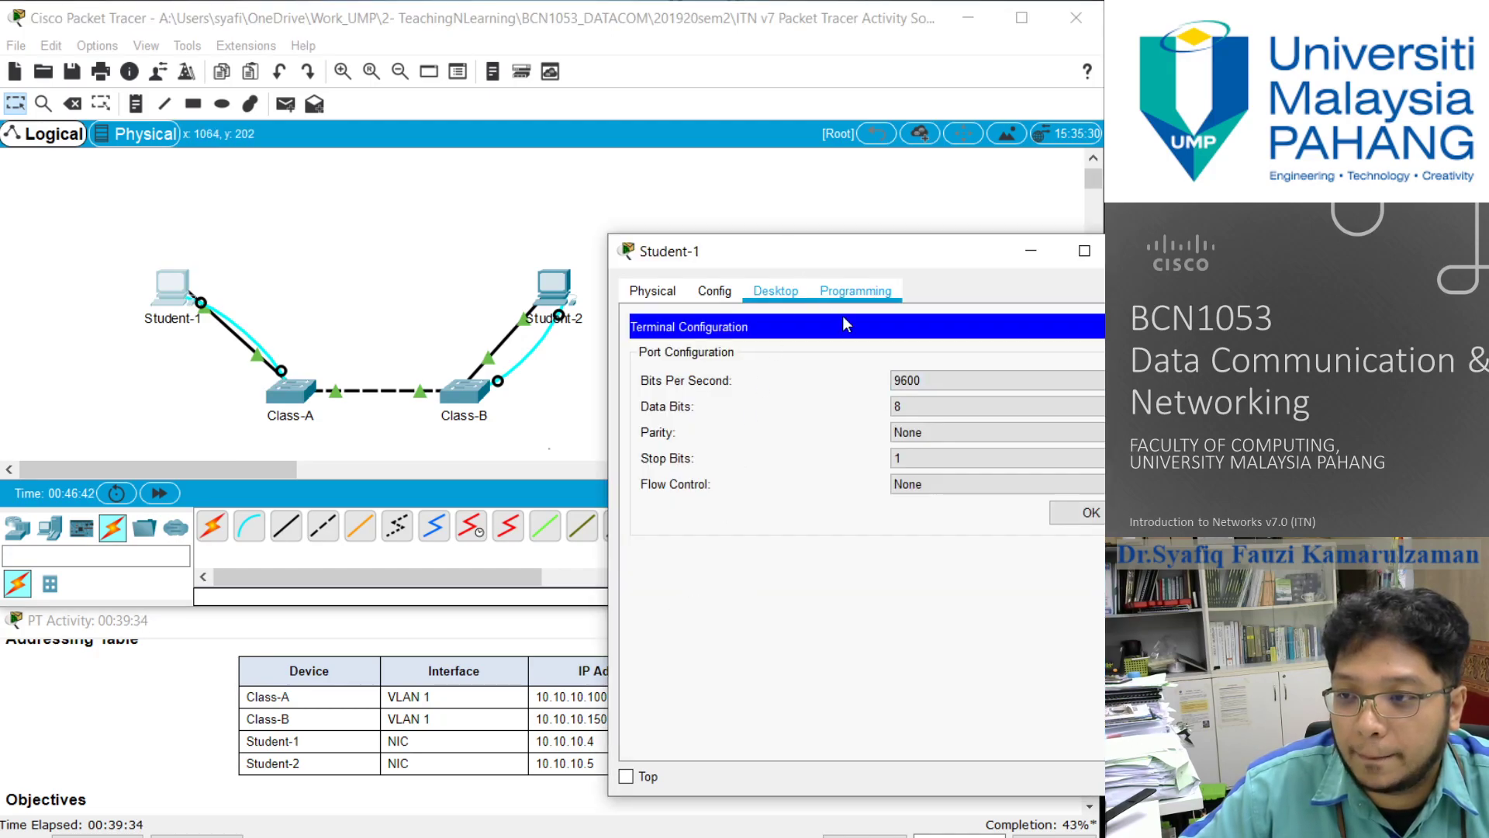
{"action": "left_click", "coordinate": [1090, 512]}
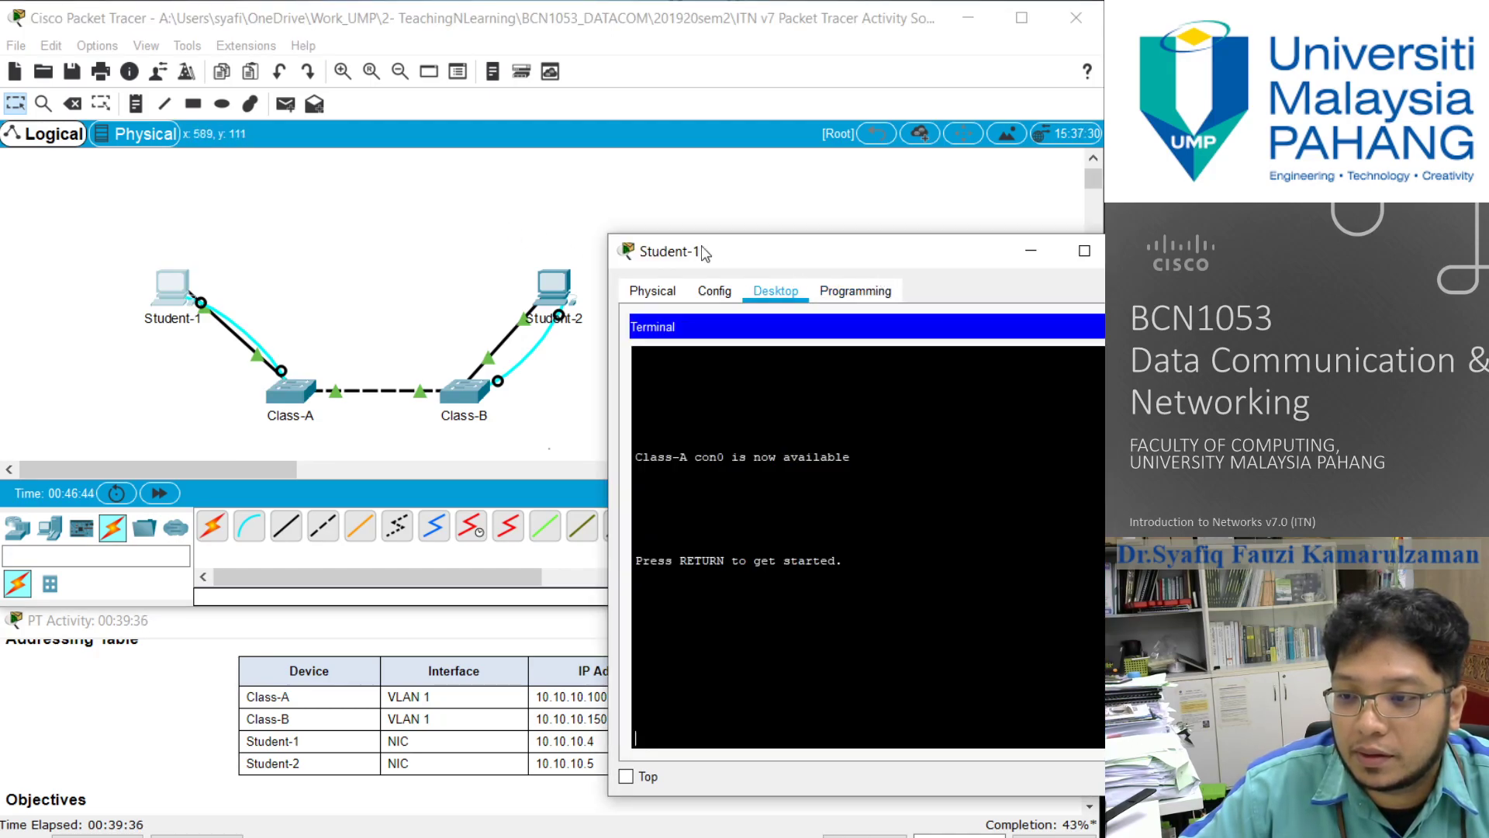
{"action": "left_click_drag", "start_coordinate": [751, 250], "coordinate": [531, 187]}
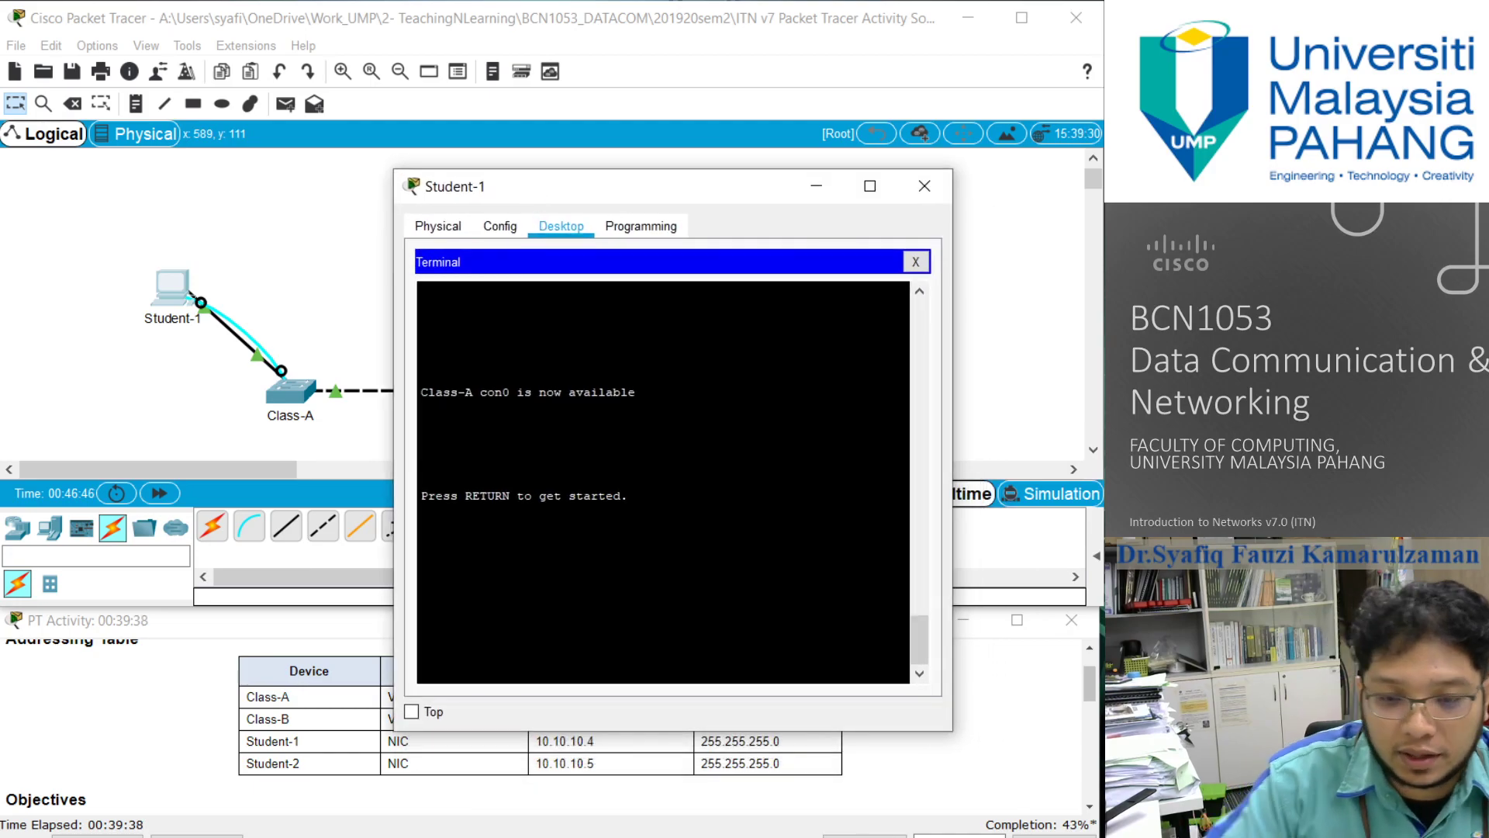
- Start the Class-A console session and log in with the line password given in the activity's Requirements
{"action": "key", "text": "Return"}
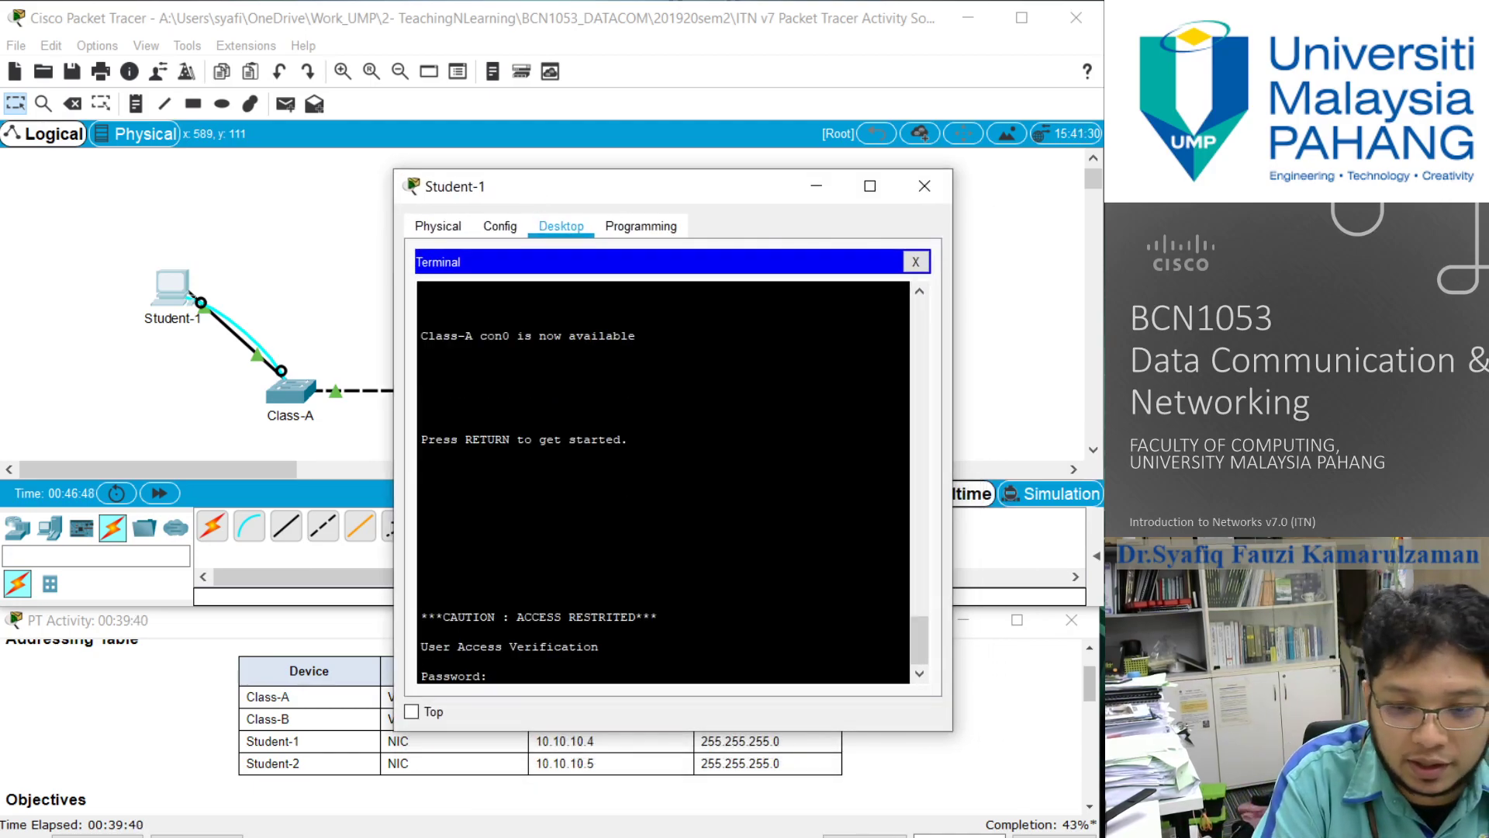
{"action": "scroll", "coordinate": [128, 733], "scroll_direction": "down", "scroll_amount": 5}
{"action": "scroll", "coordinate": [128, 733], "scroll_direction": "down", "scroll_amount": 3}
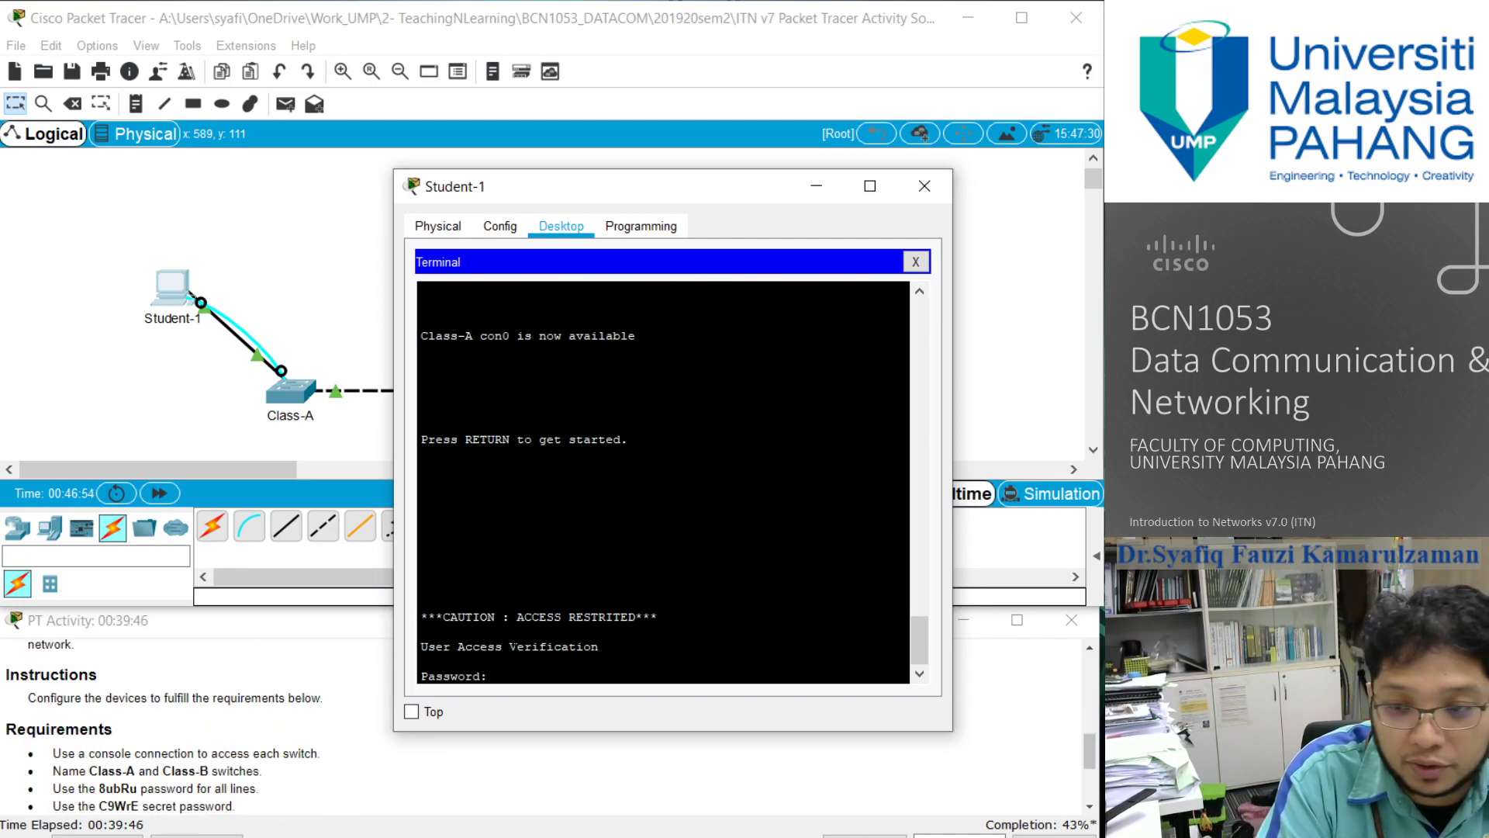
{"action": "type", "text": "8ubRu"}
{"action": "key", "text": "Return"}
- Enter privileged EXEC mode on Class-A with enable, supplying the secret password given in the activity's Requirements
{"action": "type", "text": "enable"}
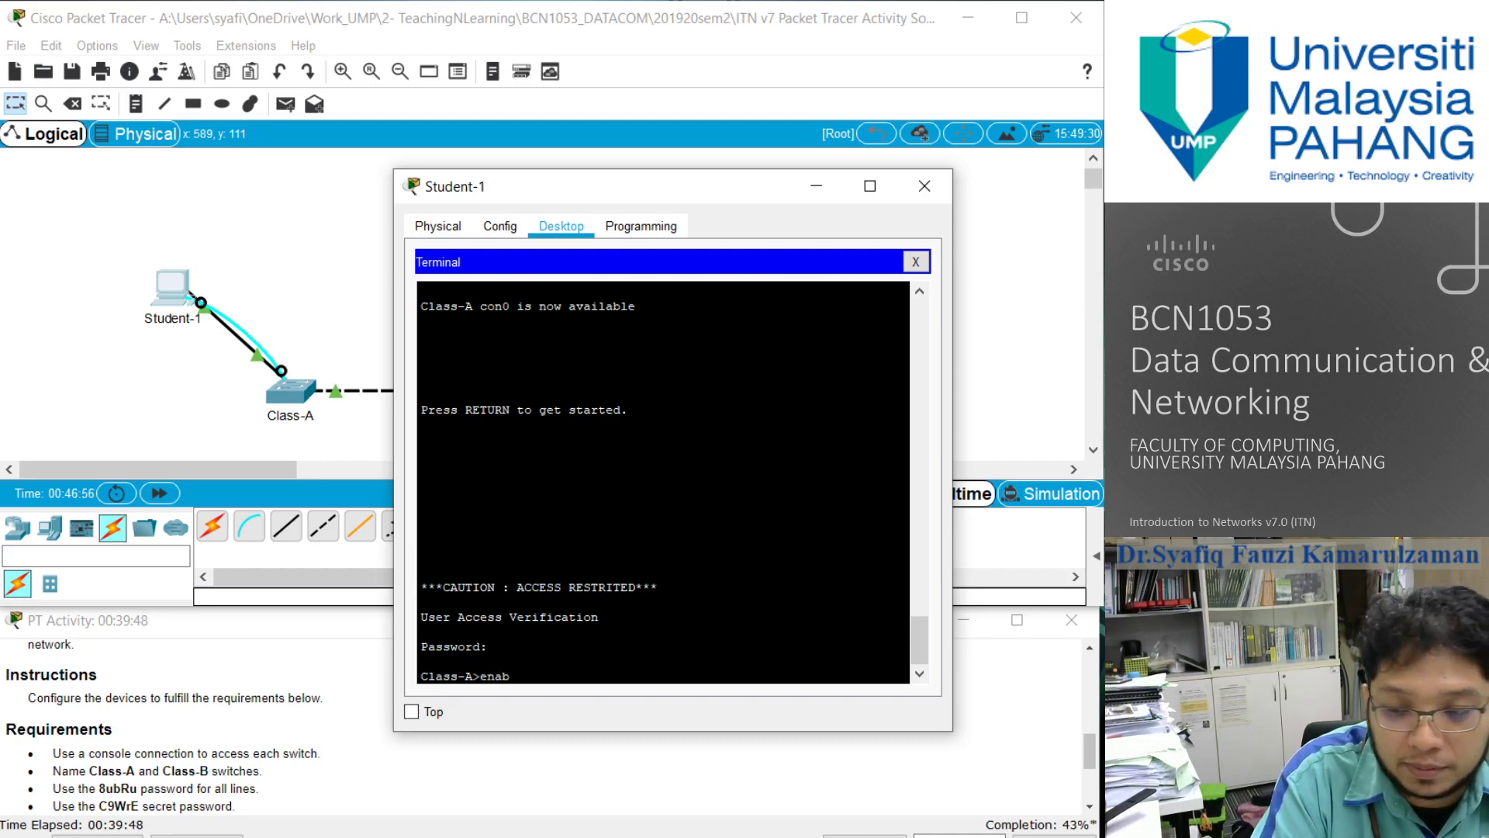
{"action": "key", "text": "Return"}
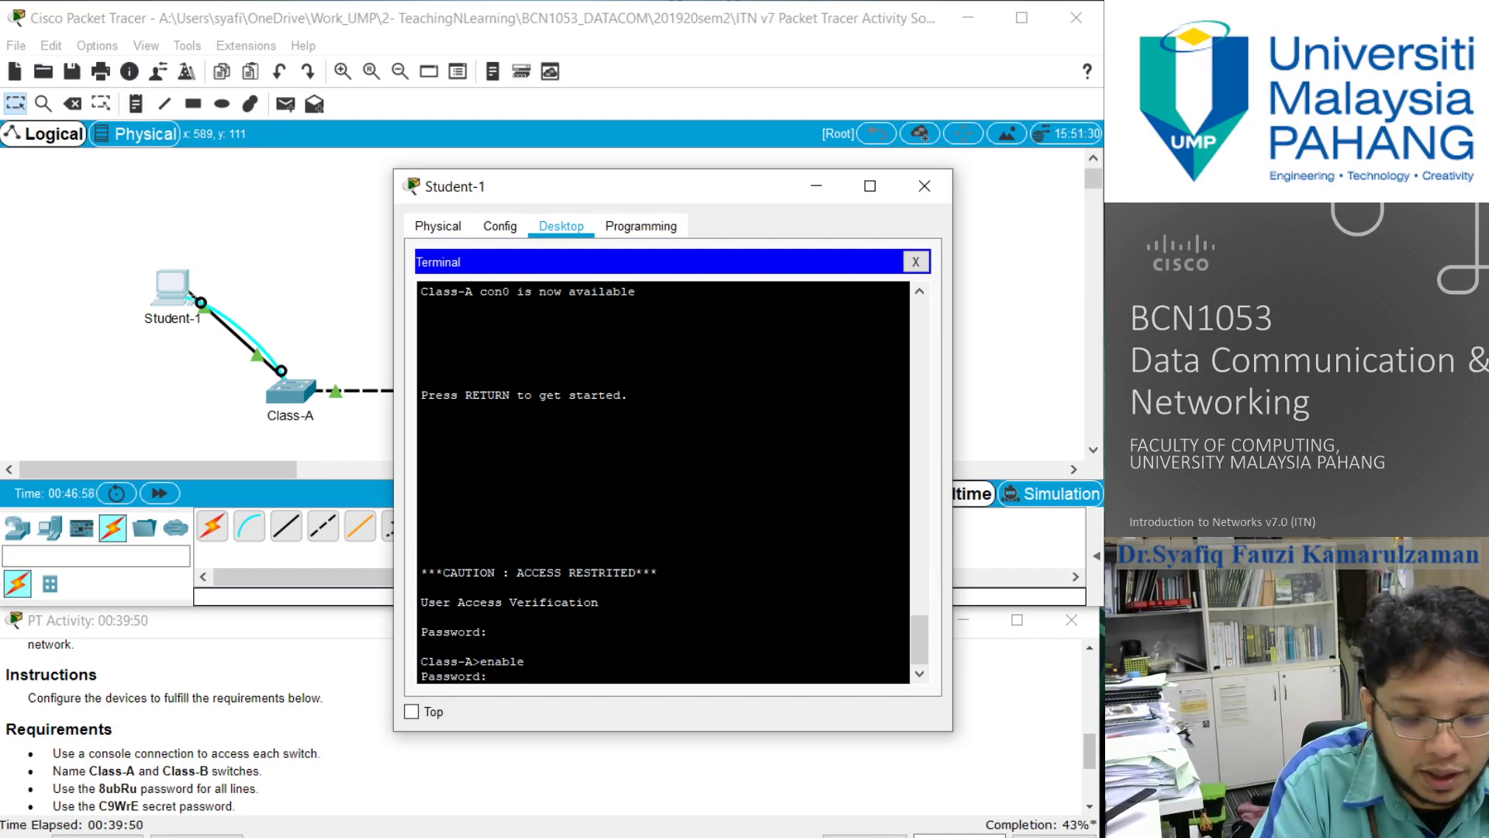
{"action": "type", "text": "C9WrE"}
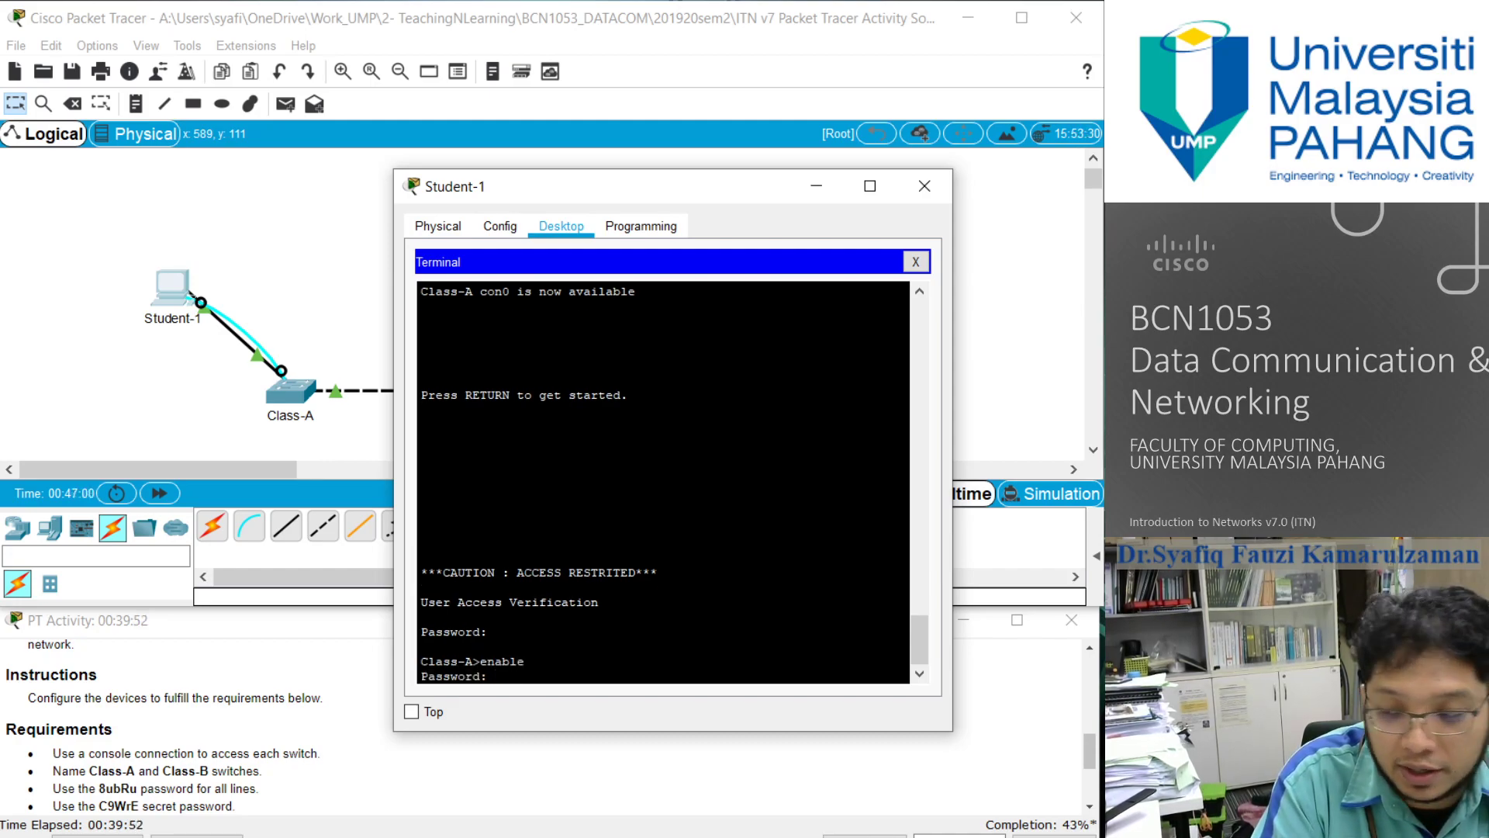
{"action": "key", "text": "Return"}
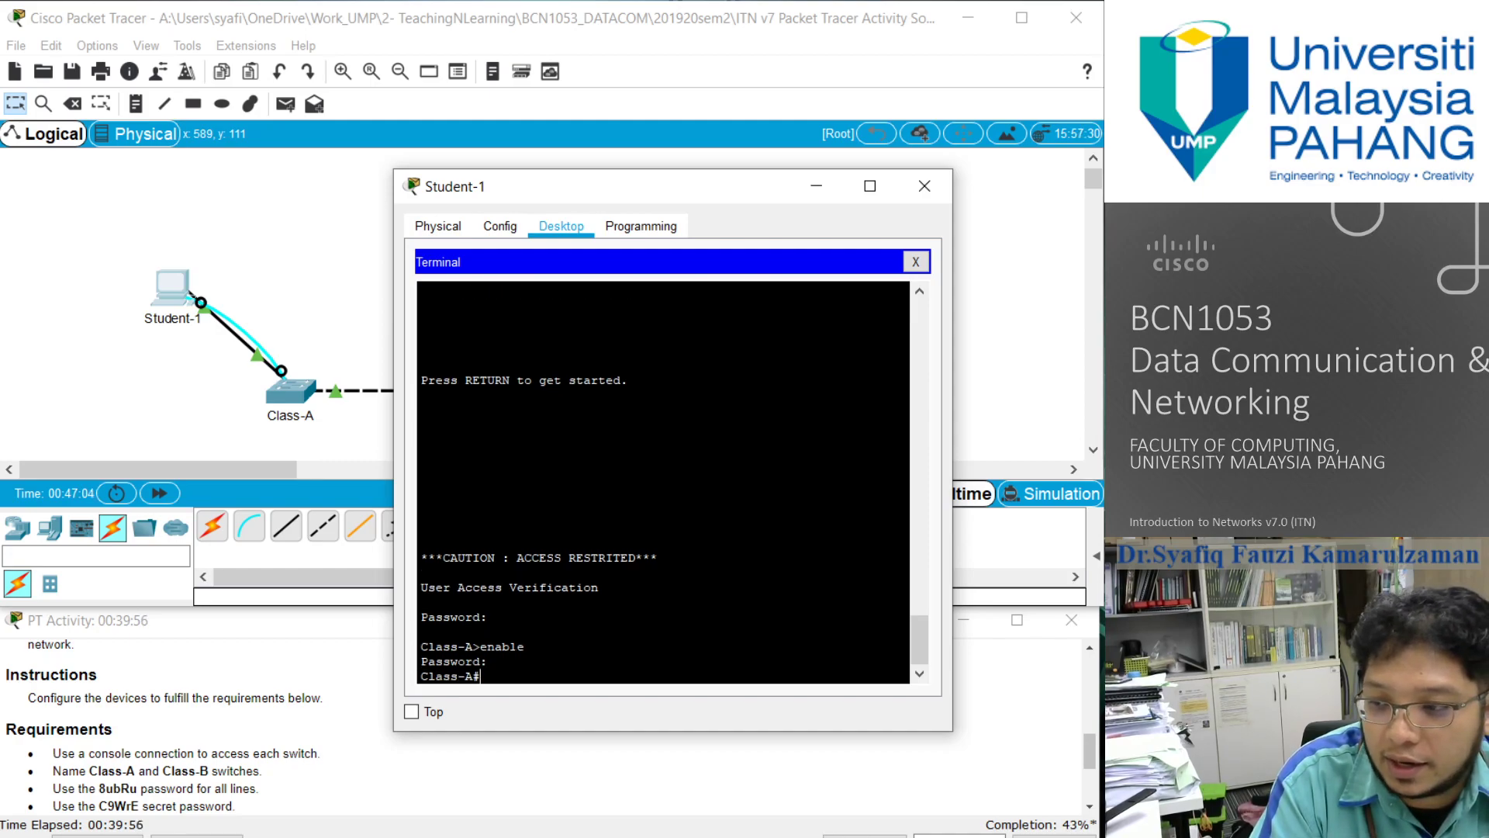
- Enter global configuration mode on Class-A with configure terminal and open interface vlan 1 for configuration
{"action": "type", "text": "confuigure terminal"}
{"action": "key", "text": "Return"}
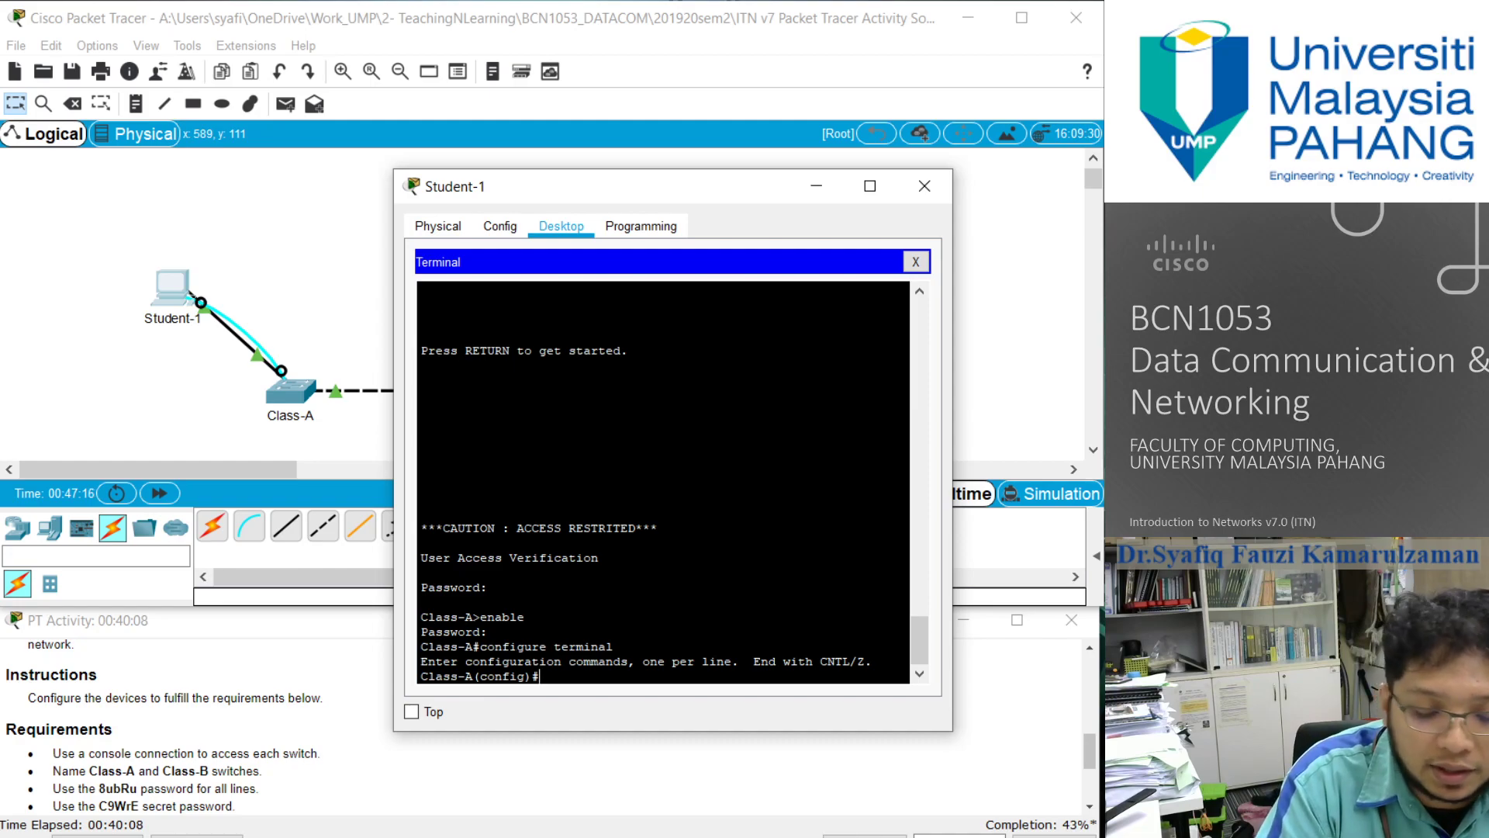
{"action": "type", "text": "in"}
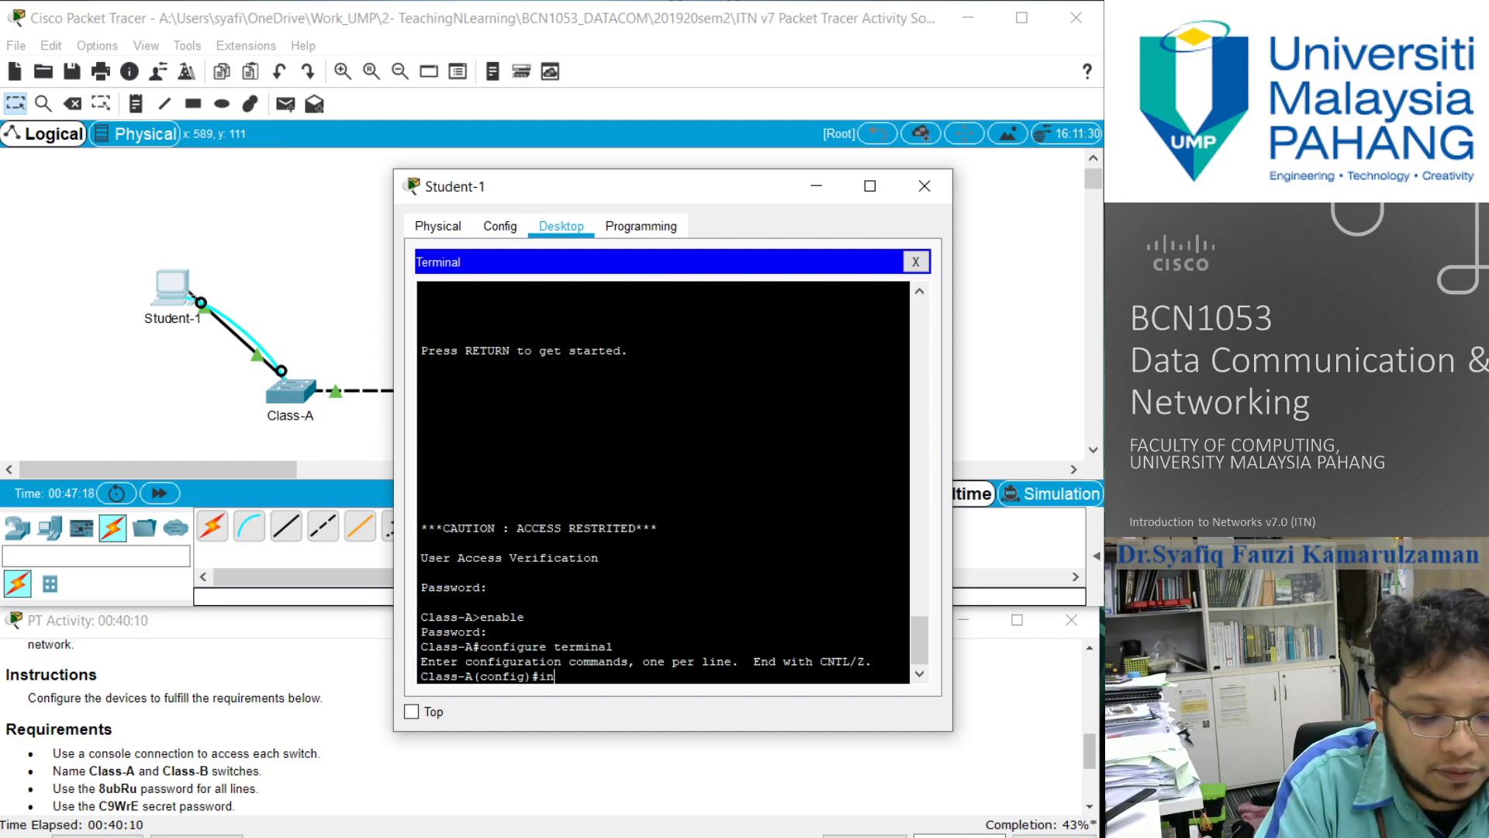
{"action": "type", "text": "terface Vlan 1"}
{"action": "key", "text": "Return"}
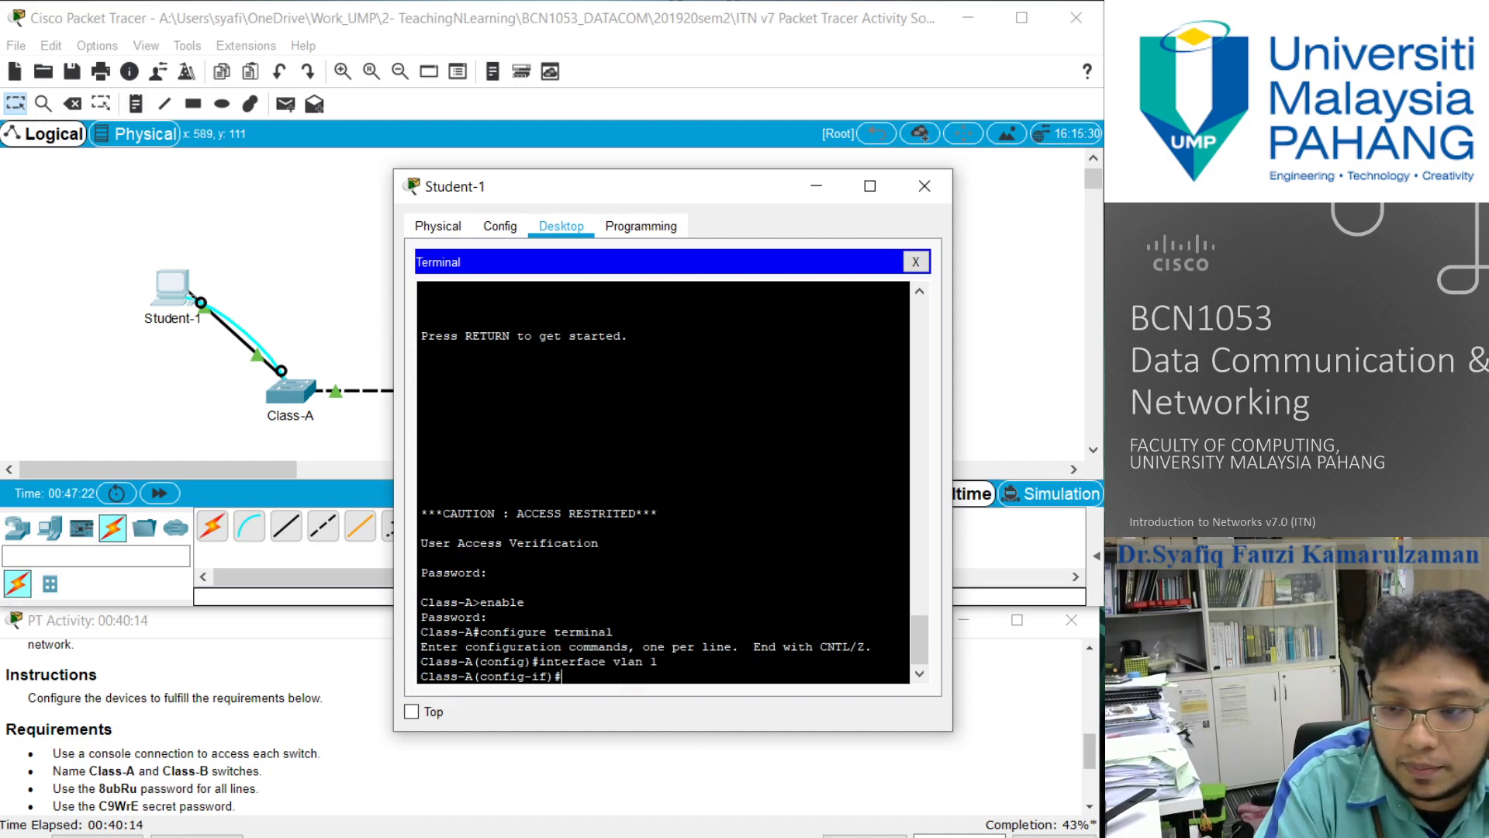
- Assign Class-A's VLAN 1 interface the Addressing Table values with ip address 10.10.10.100 255.255.255.0
{"action": "type", "text": "ip "}
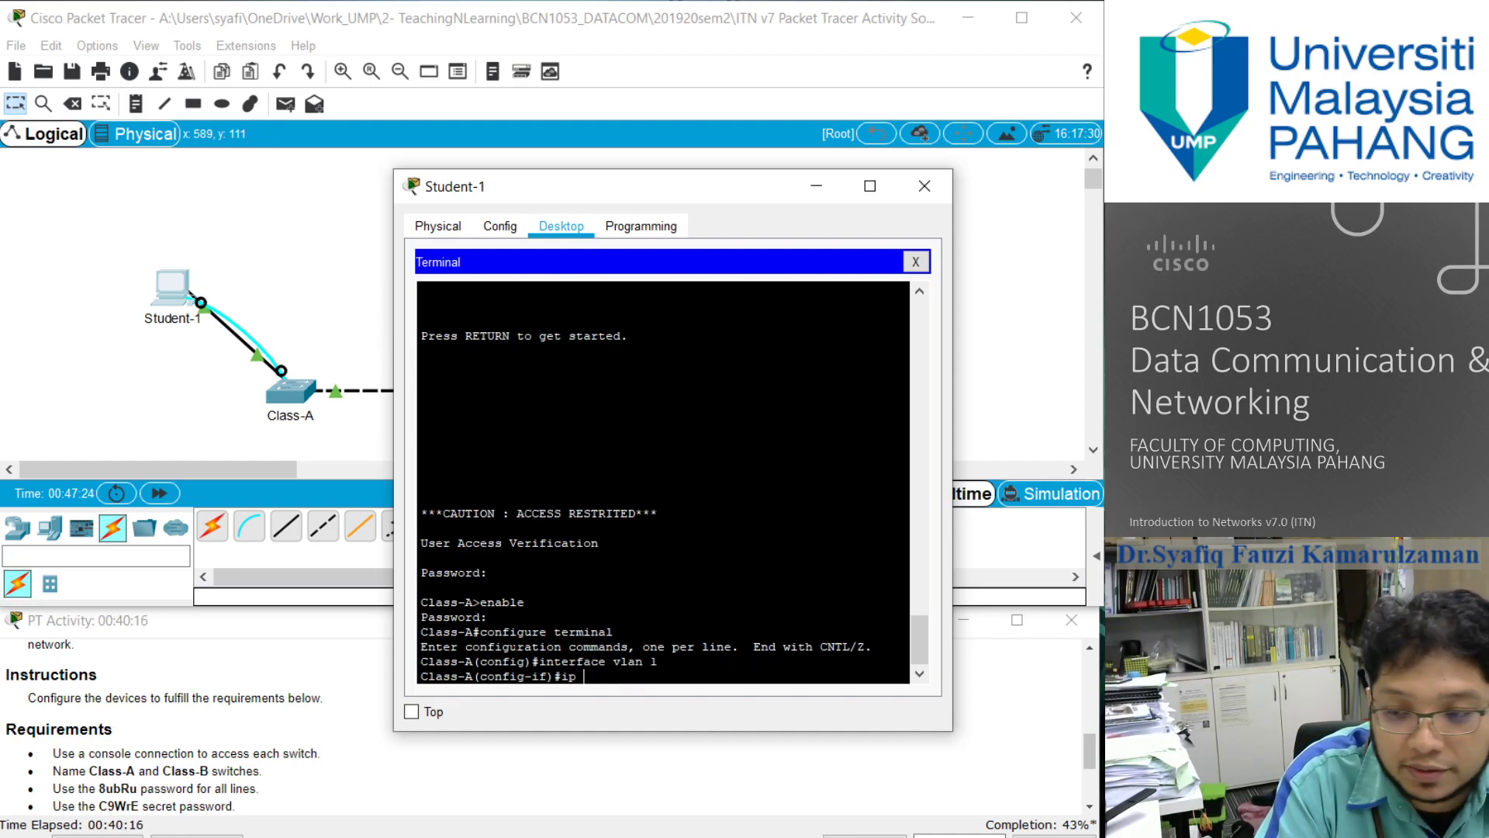
{"action": "type", "text": "address"}
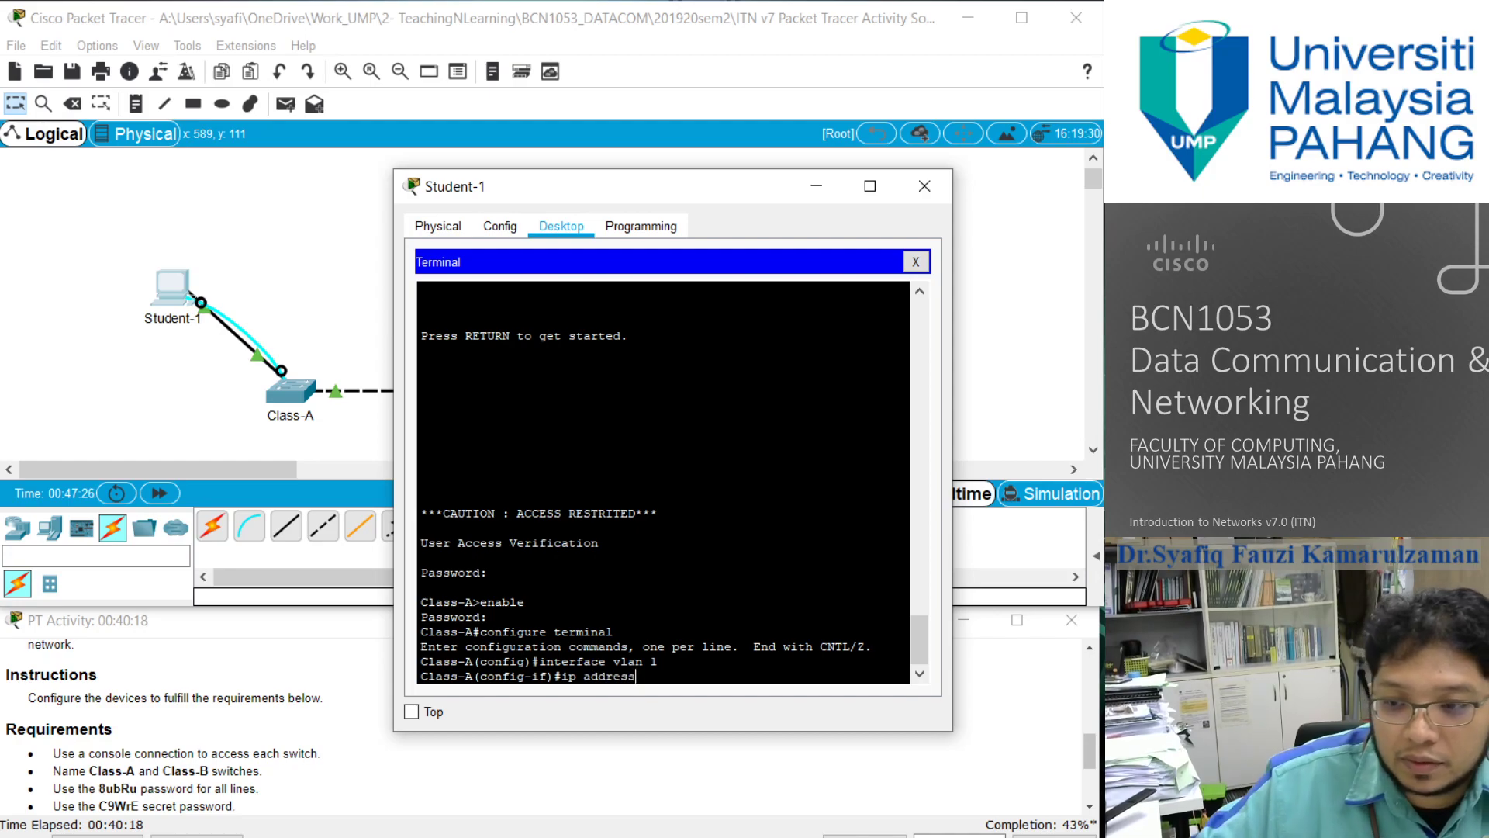
{"action": "scroll", "coordinate": [186, 768], "scroll_direction": "up", "scroll_amount": 10}
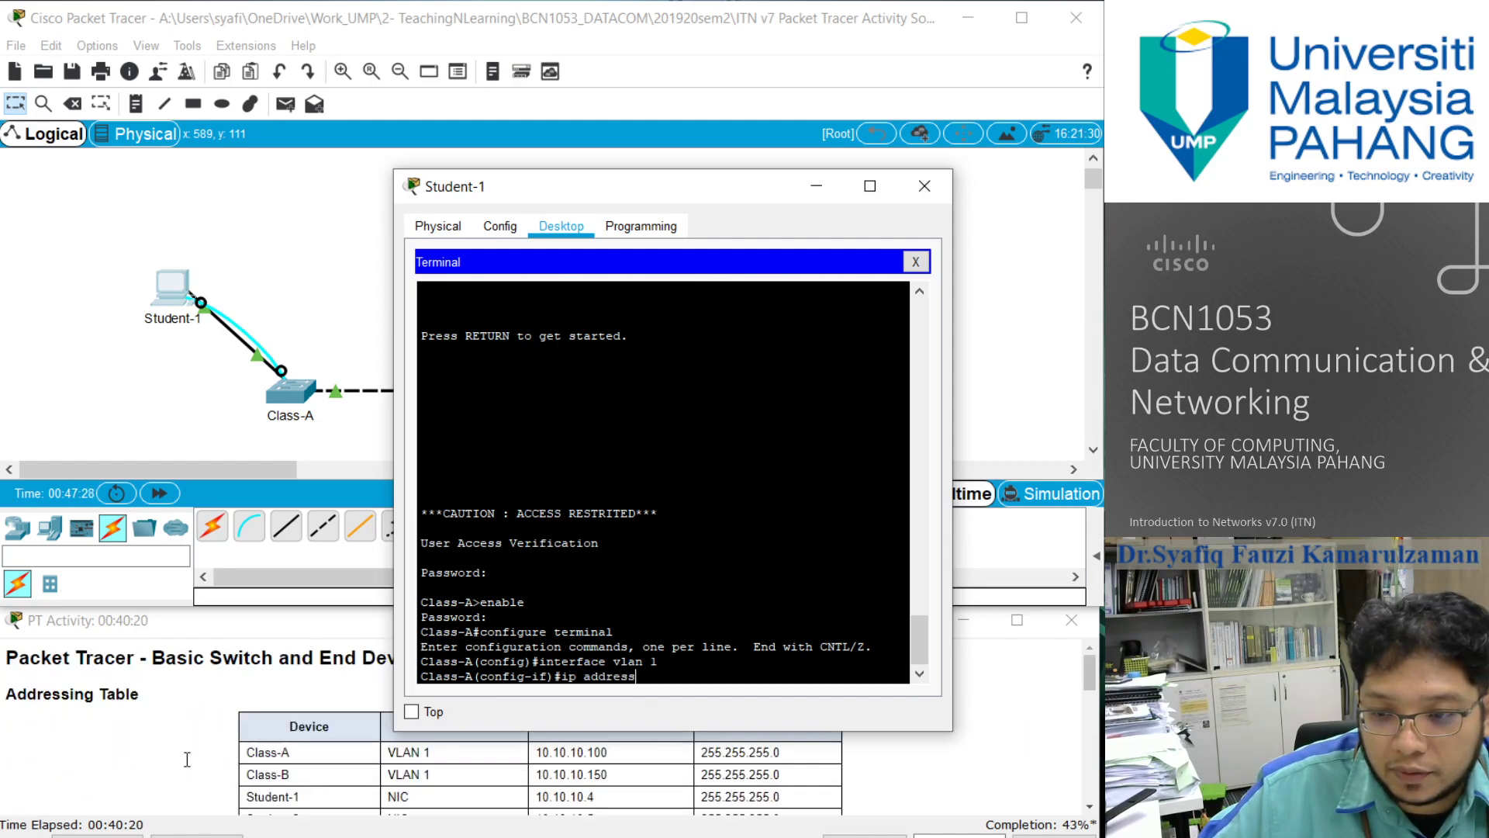
{"action": "type", "text": "1"}
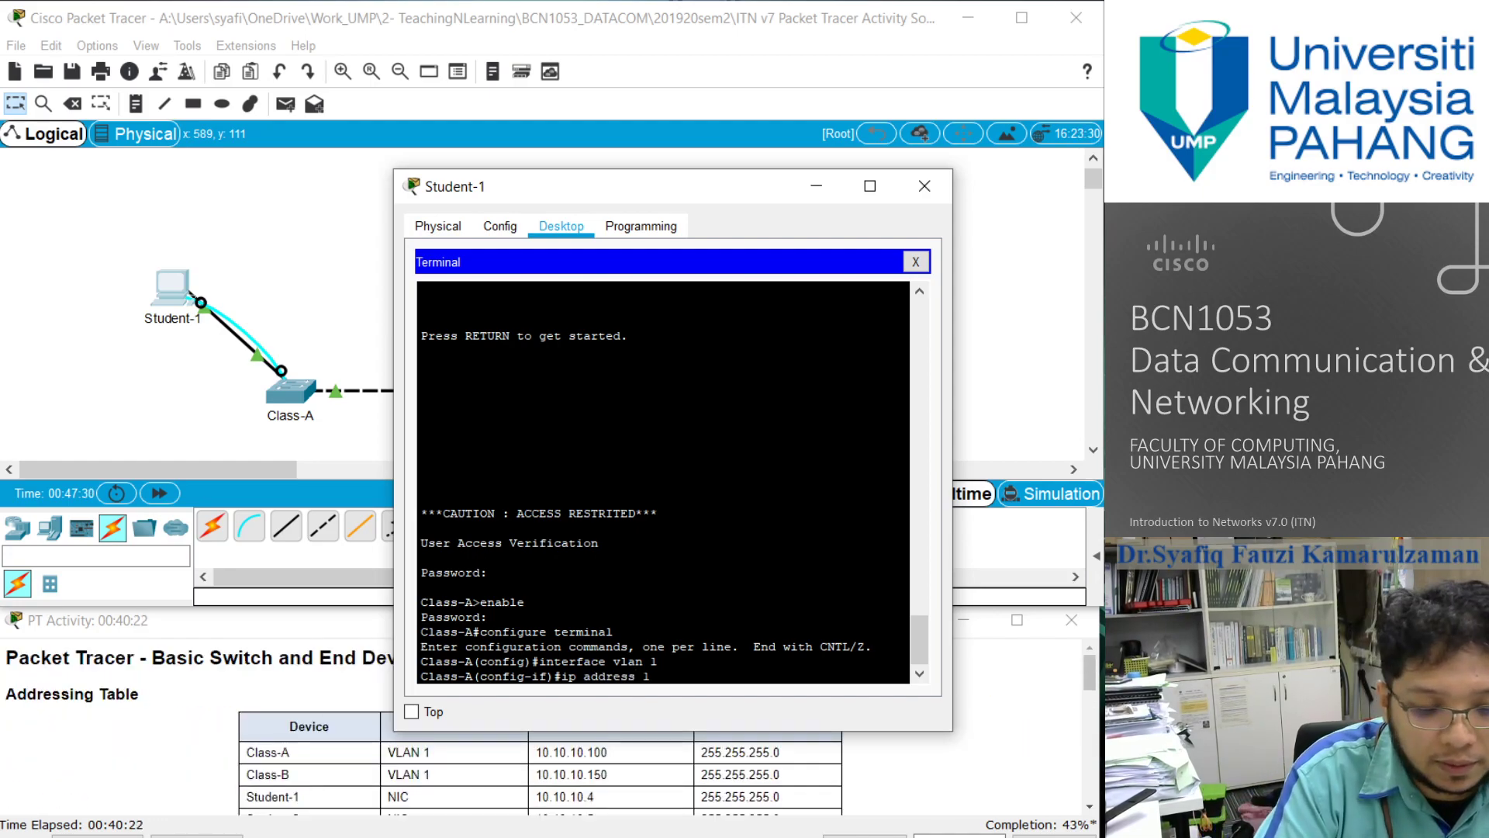
{"action": "type", "text": "0.10.10.100 255"}
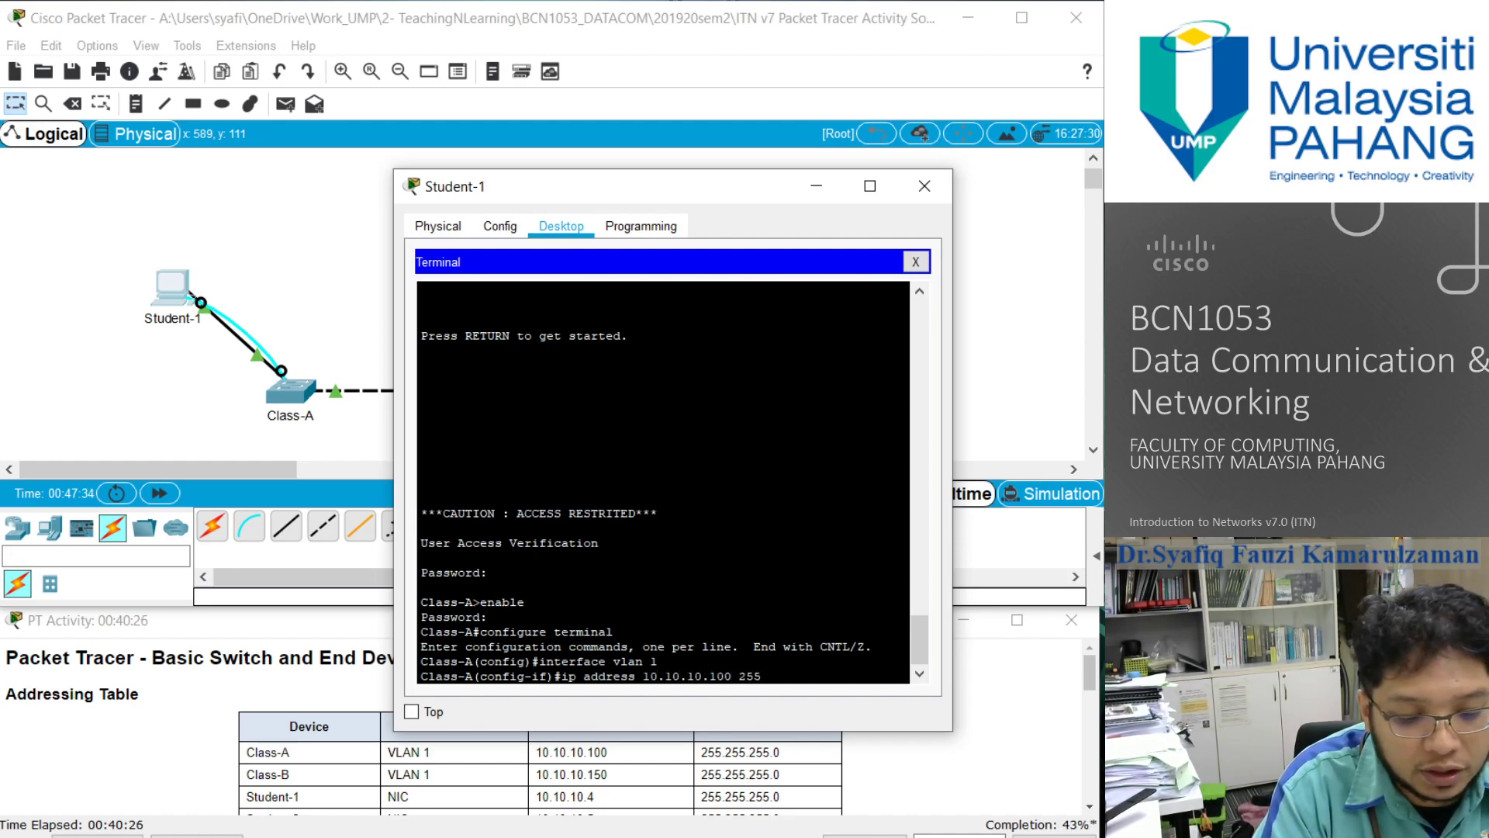
{"action": "type", "text": ".255.255."}
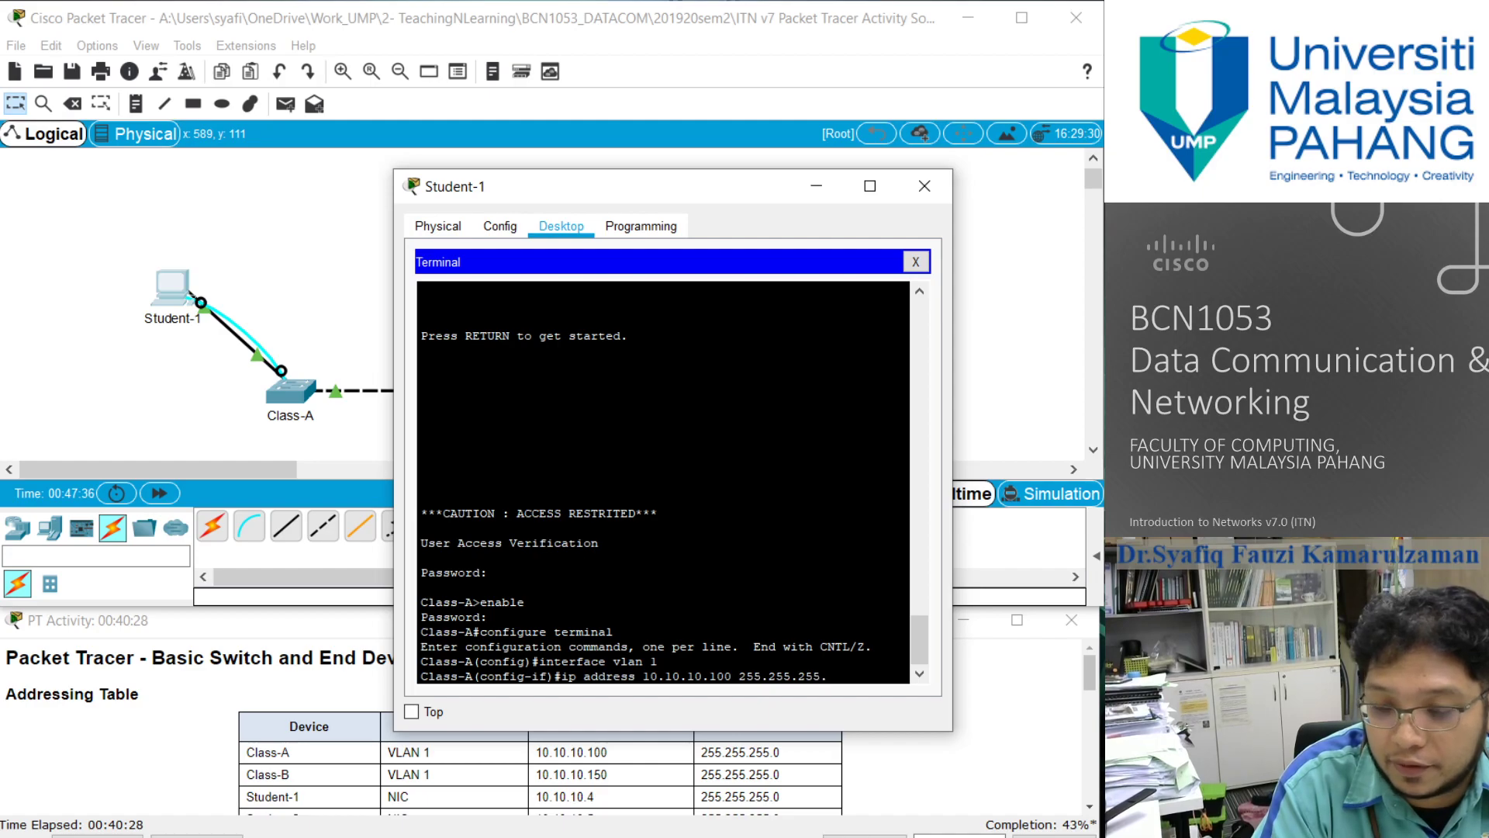
{"action": "type", "text": "0"}
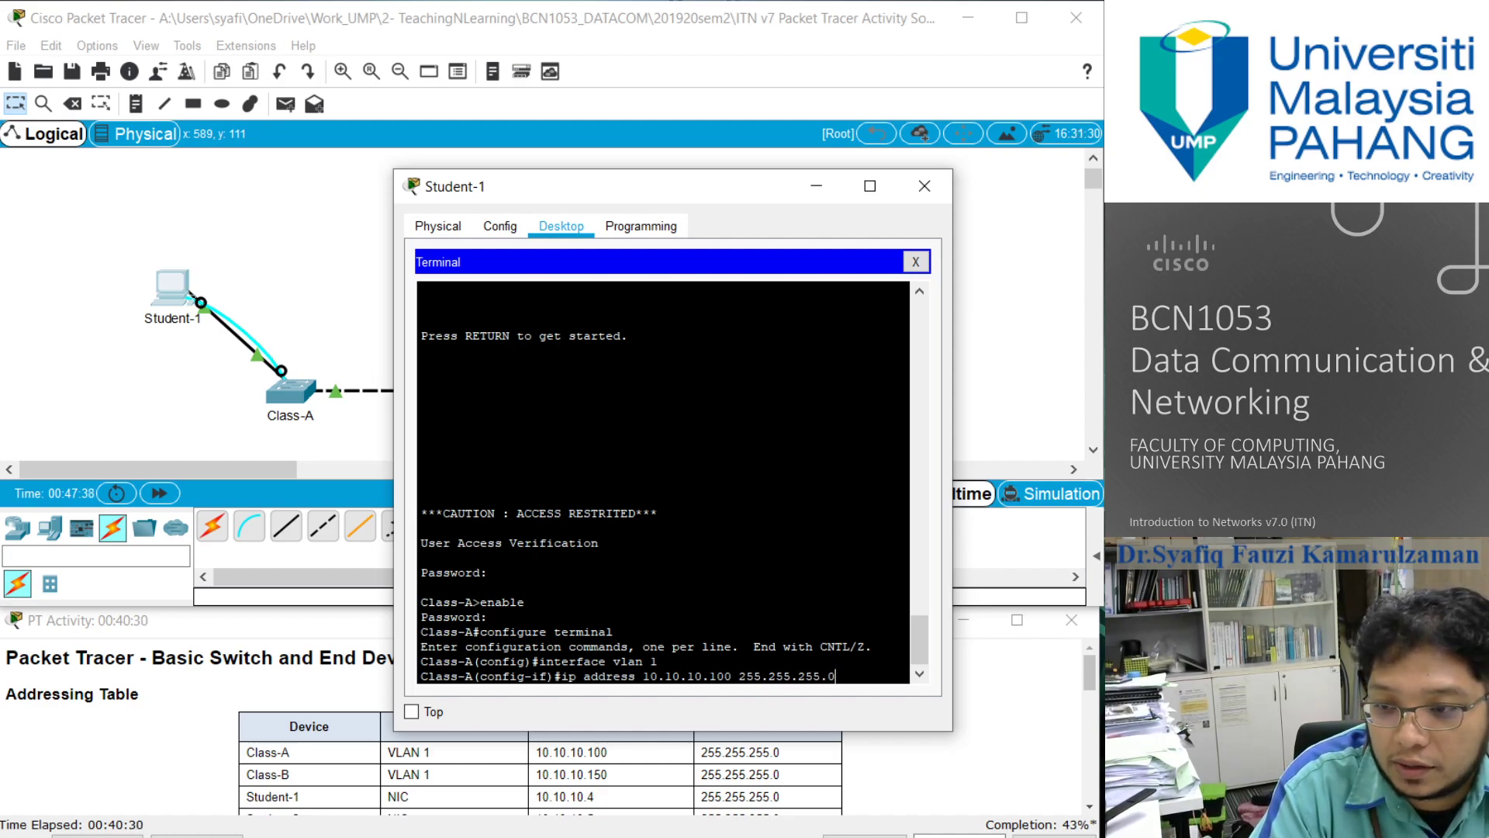
{"action": "key", "text": "Return"}
- Enable Class-A's VLAN 1 interface with no shutdown and exit back to privileged EXEC mode
{"action": "type", "text": "no shu"}
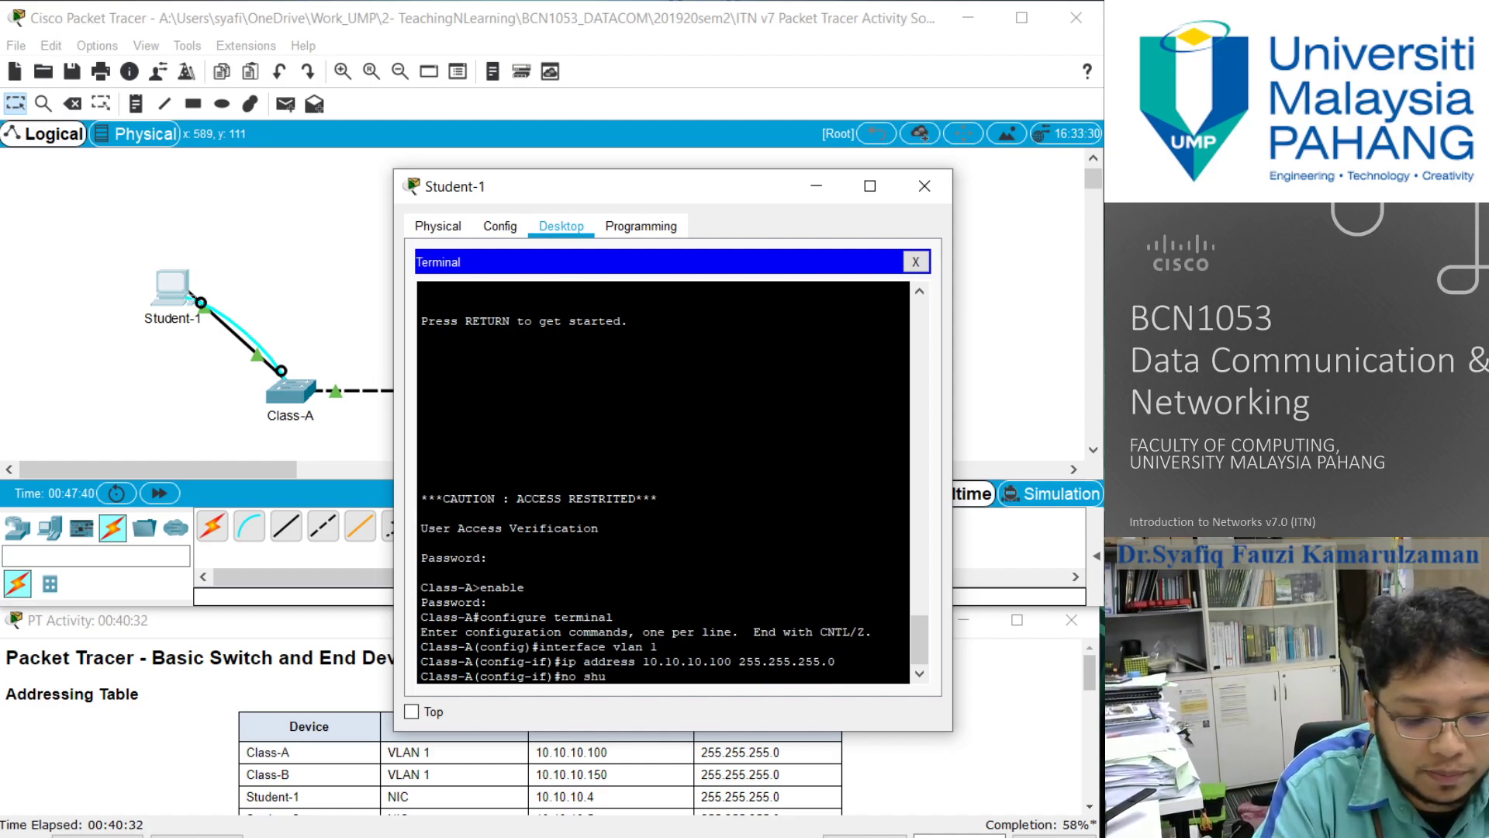
{"action": "type", "text": "tdown"}
{"action": "key", "text": "Return"}
{"action": "type", "text": "exi"}
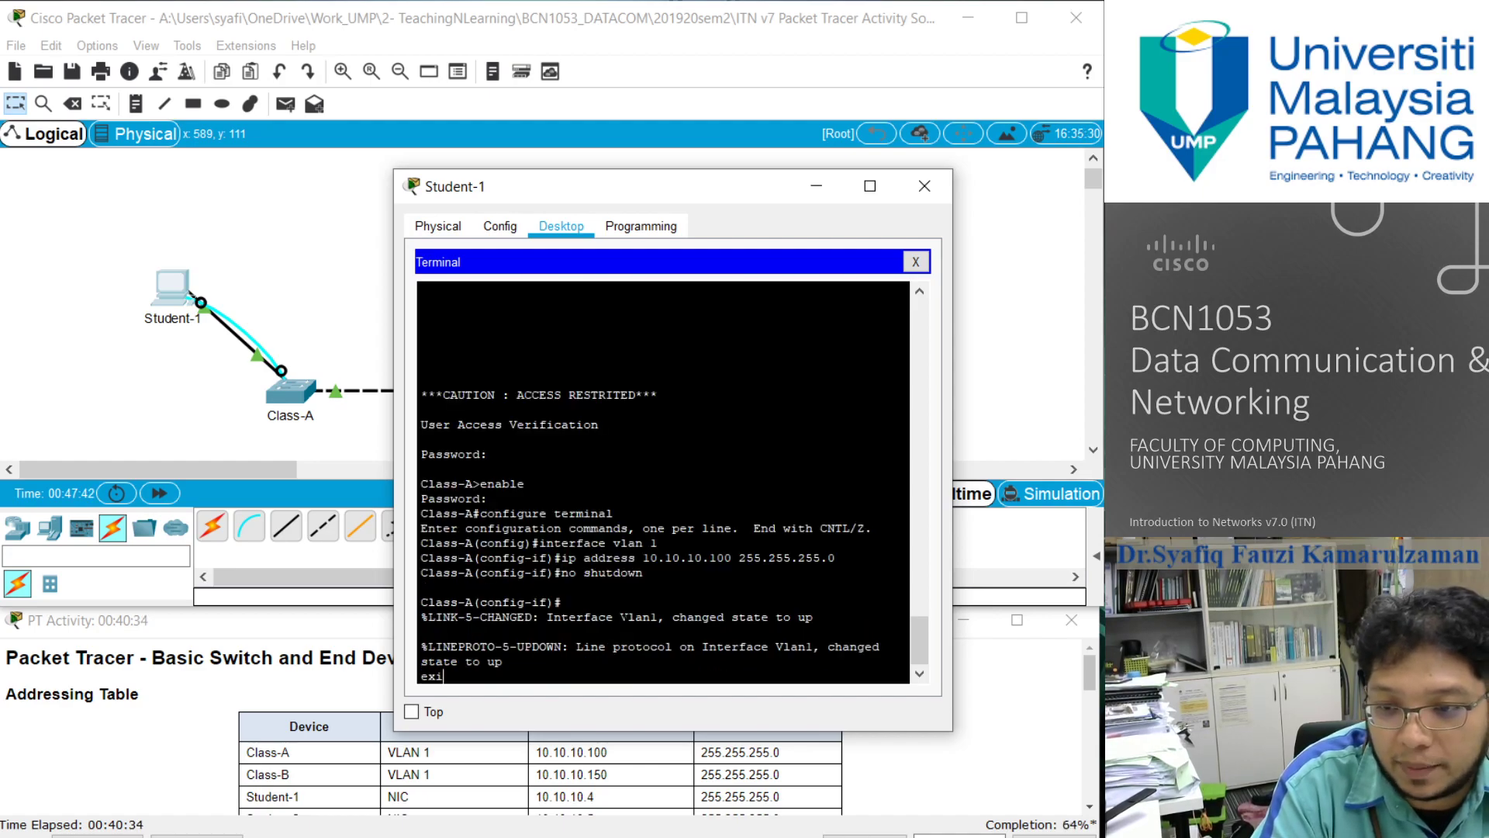
{"action": "type", "text": "t"}
{"action": "key", "text": "Return"}
{"action": "type", "text": "exit"}
{"action": "key", "text": "Return"}
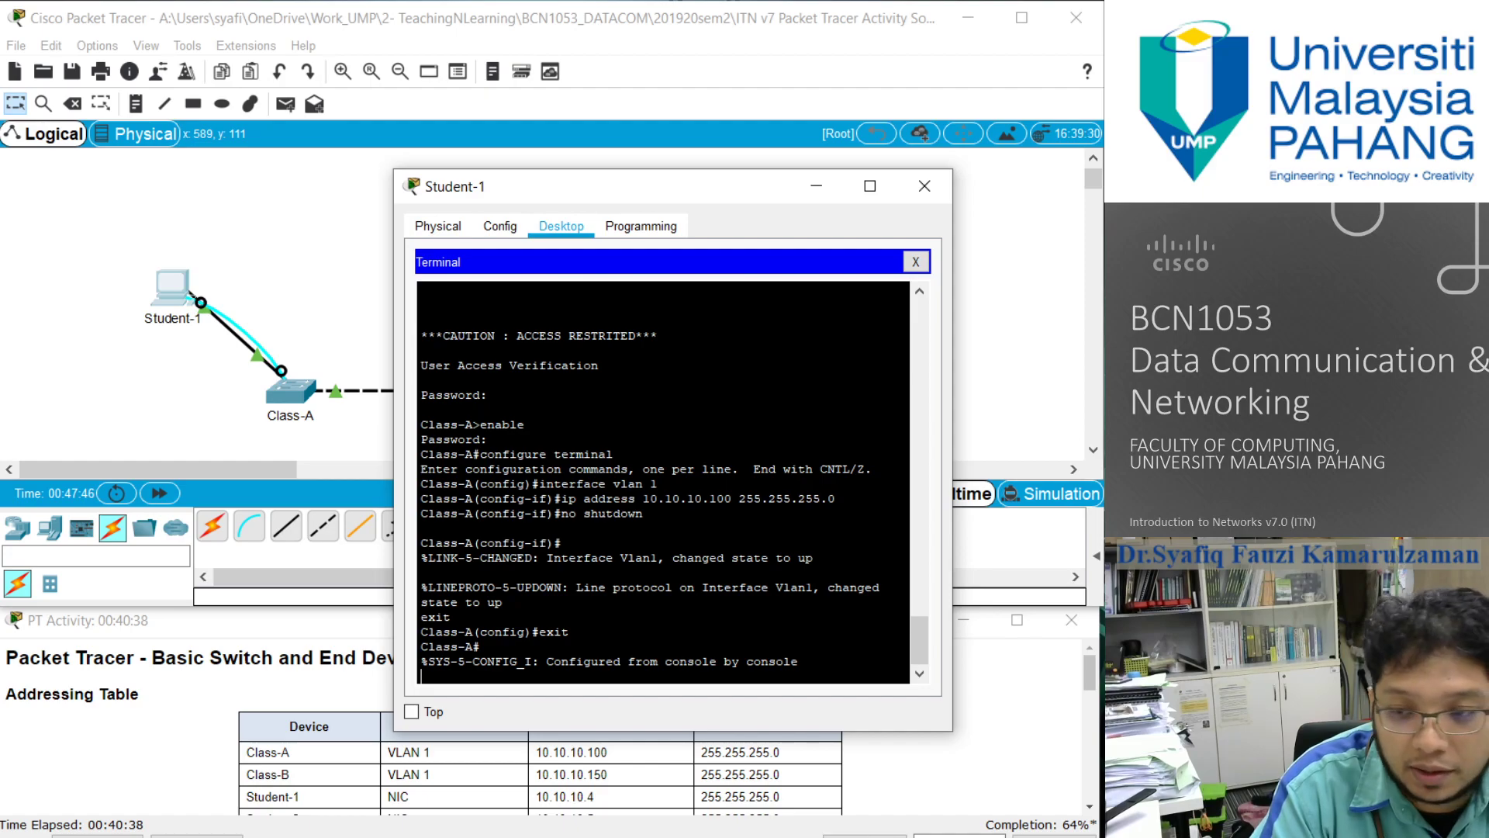
{"action": "key", "text": "Return"}
- Run show running-config on Class-A and page through to the interface Vlan1 section to check its IP address, leaving the listing there
{"action": "type", "text": "show runn"}
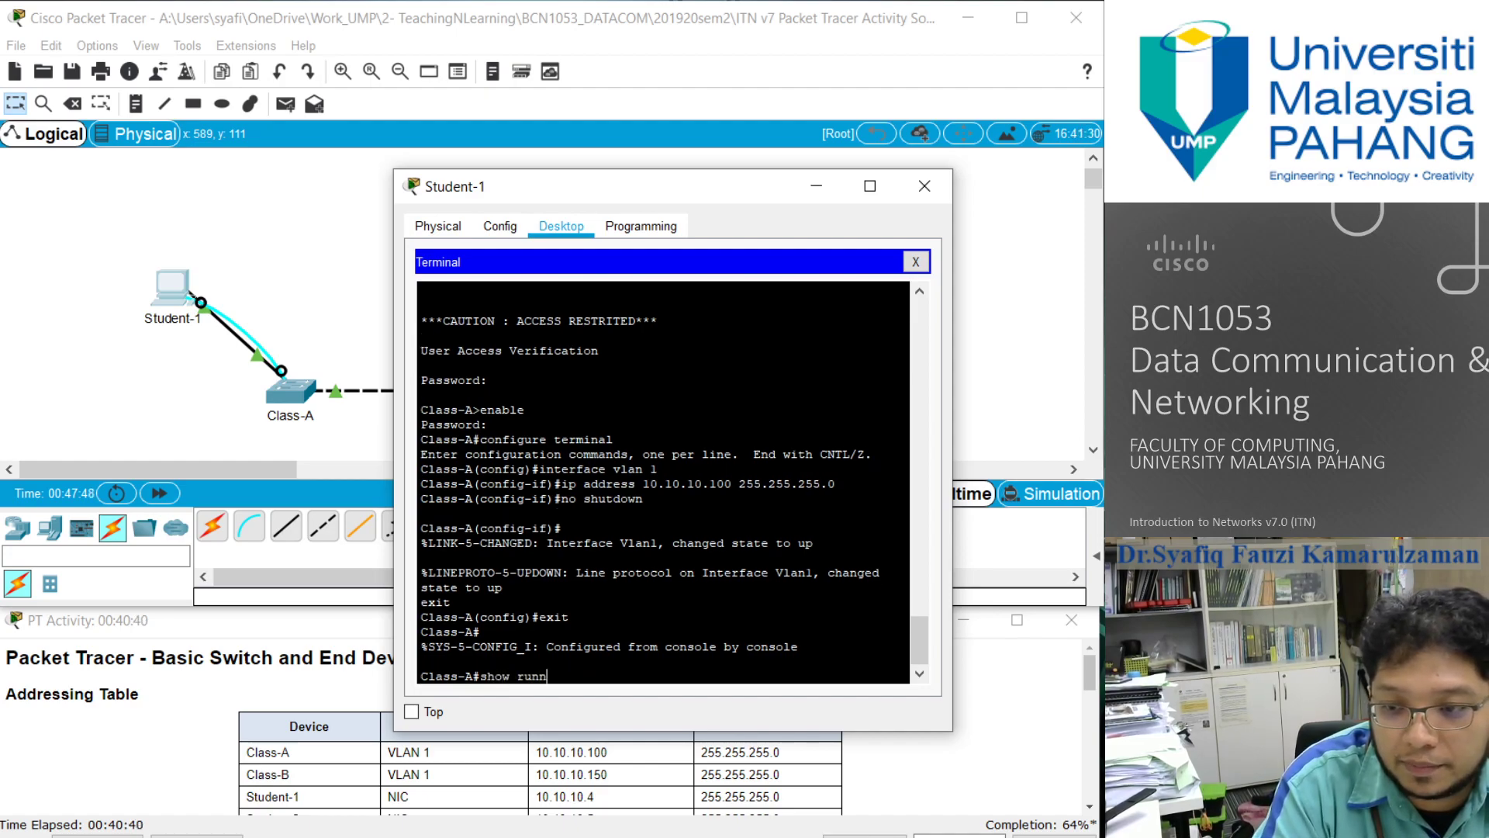
{"action": "type", "text": "ing con"}
{"action": "key", "text": "BackSpace"}
{"action": "key", "text": "BackSpace"}
{"action": "key", "text": "BackSpace"}
{"action": "key", "text": "BackSpace"}
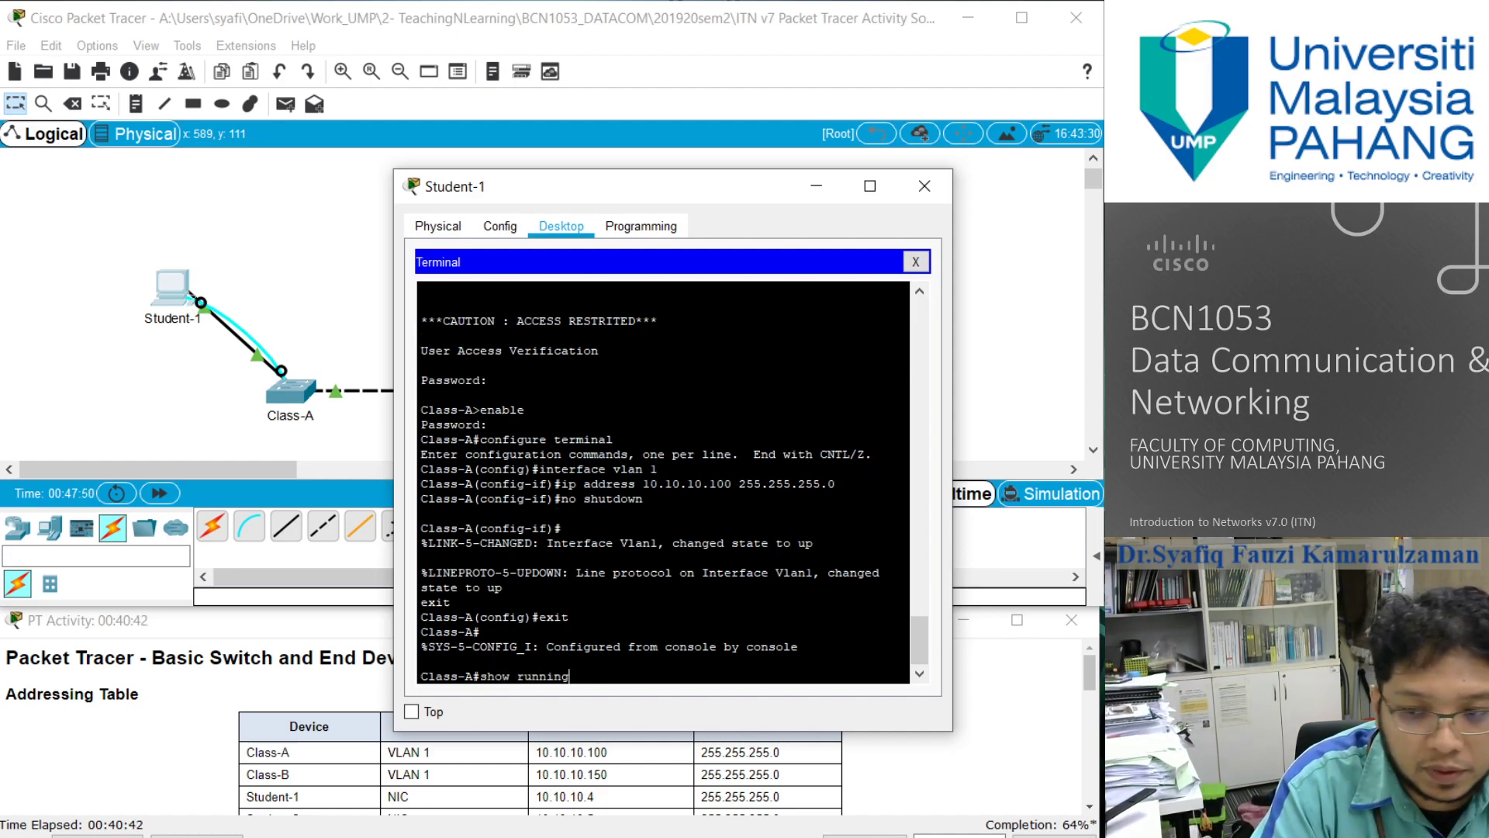
{"action": "type", "text": "-config"}
{"action": "key", "text": "Return"}
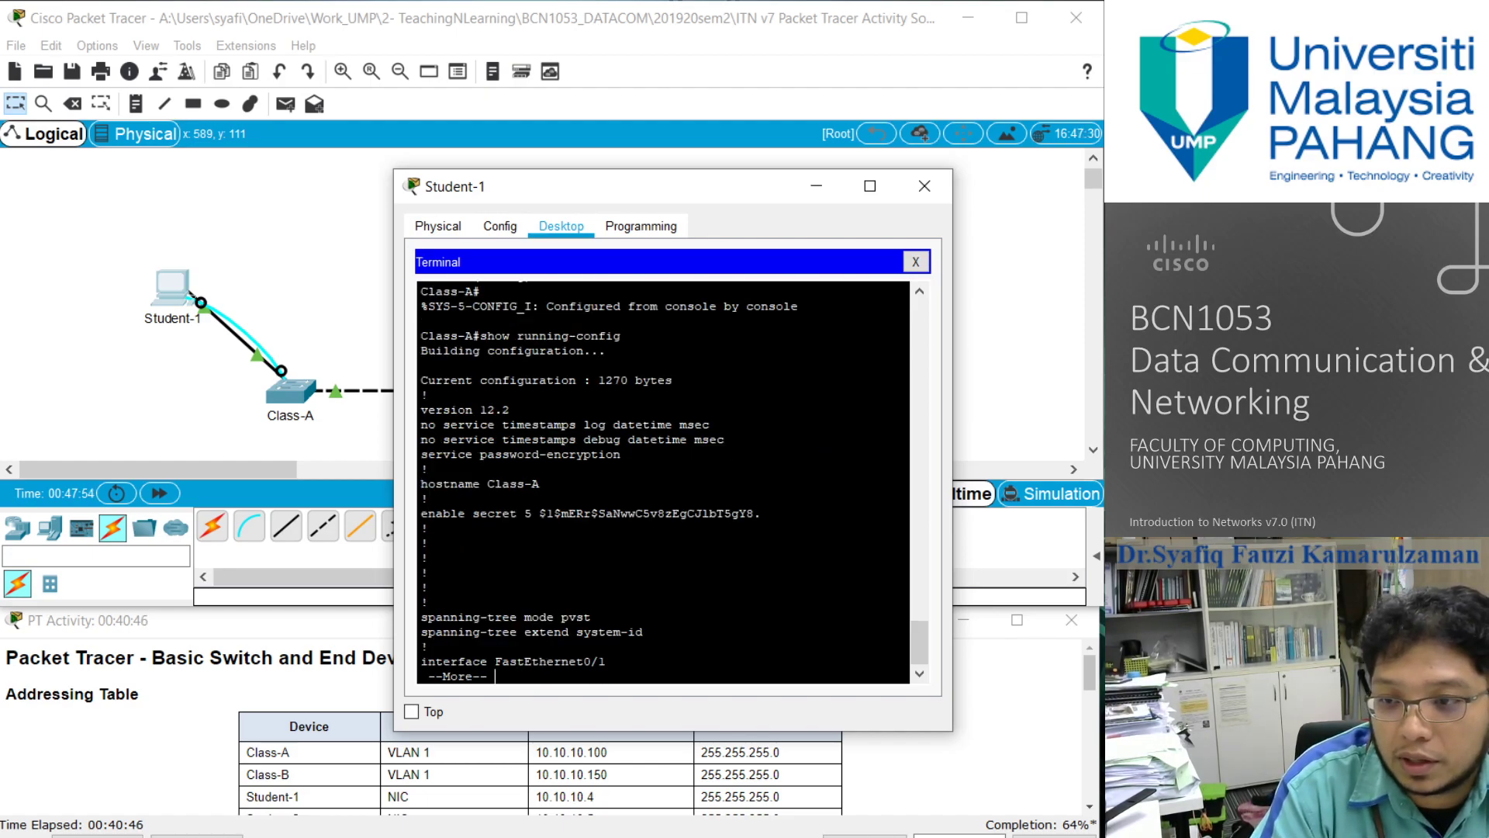
{"action": "key", "text": "Return"}
{"action": "key", "text": "Return"}
{"action": "key", "text": "Return"}
{"action": "key", "text": "Return"}
{"action": "key", "text": "Return"}
{"action": "key", "text": "Return"}
{"action": "key", "text": "Return"}
{"action": "key", "text": "Return"}
{"action": "key", "text": "Return"}
{"action": "key", "text": "Return"}
{"action": "key", "text": "Return"}
{"action": "key", "text": "Return"}
{"action": "key", "text": "Return"}
{"action": "key", "text": "Return"}
{"action": "key", "text": "Return"}
{"action": "key", "text": "Return"}
{"action": "key", "text": "Return"}
{"action": "key", "text": "Return"}
{"action": "key", "text": "Return"}
{"action": "key", "text": "Return"}
{"action": "key", "text": "Return"}
{"action": "key", "text": "Return"}
{"action": "key", "text": "Return"}
{"action": "key", "text": "Return"}
{"action": "key", "text": "Return"}
{"action": "key", "text": "Return"}
{"action": "key", "text": "Return"}
{"action": "key", "text": "Return"}
{"action": "key", "text": "Return"}
{"action": "key", "text": "Return"}
{"action": "key", "text": "Return"}
{"action": "key", "text": "Return"}
{"action": "key", "text": "Return"}
{"action": "key", "text": "Return"}
{"action": "key", "text": "Return"}
{"action": "key", "text": "Return"}
{"action": "key", "text": "Return"}
{"action": "key", "text": "Return"}
{"action": "key", "text": "Return"}
{"action": "key", "text": "Return"}
{"action": "key", "text": "Return"}
{"action": "key", "text": "Return"}
{"action": "key", "text": "Return"}
{"action": "key", "text": "Return"}
{"action": "key", "text": "Return"}
{"action": "key", "text": "Return"}
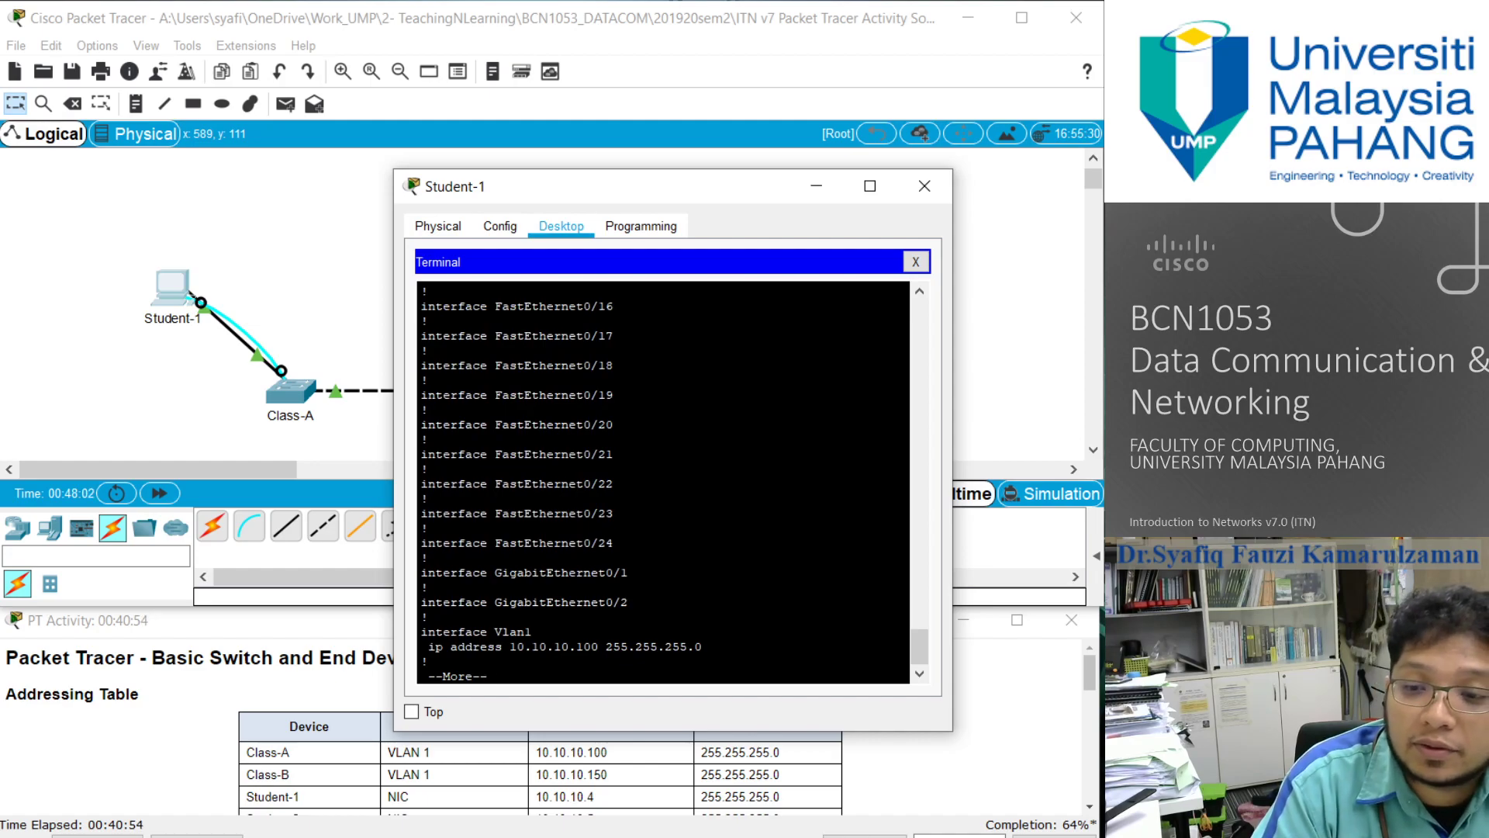
{"action": "key", "text": "q"}
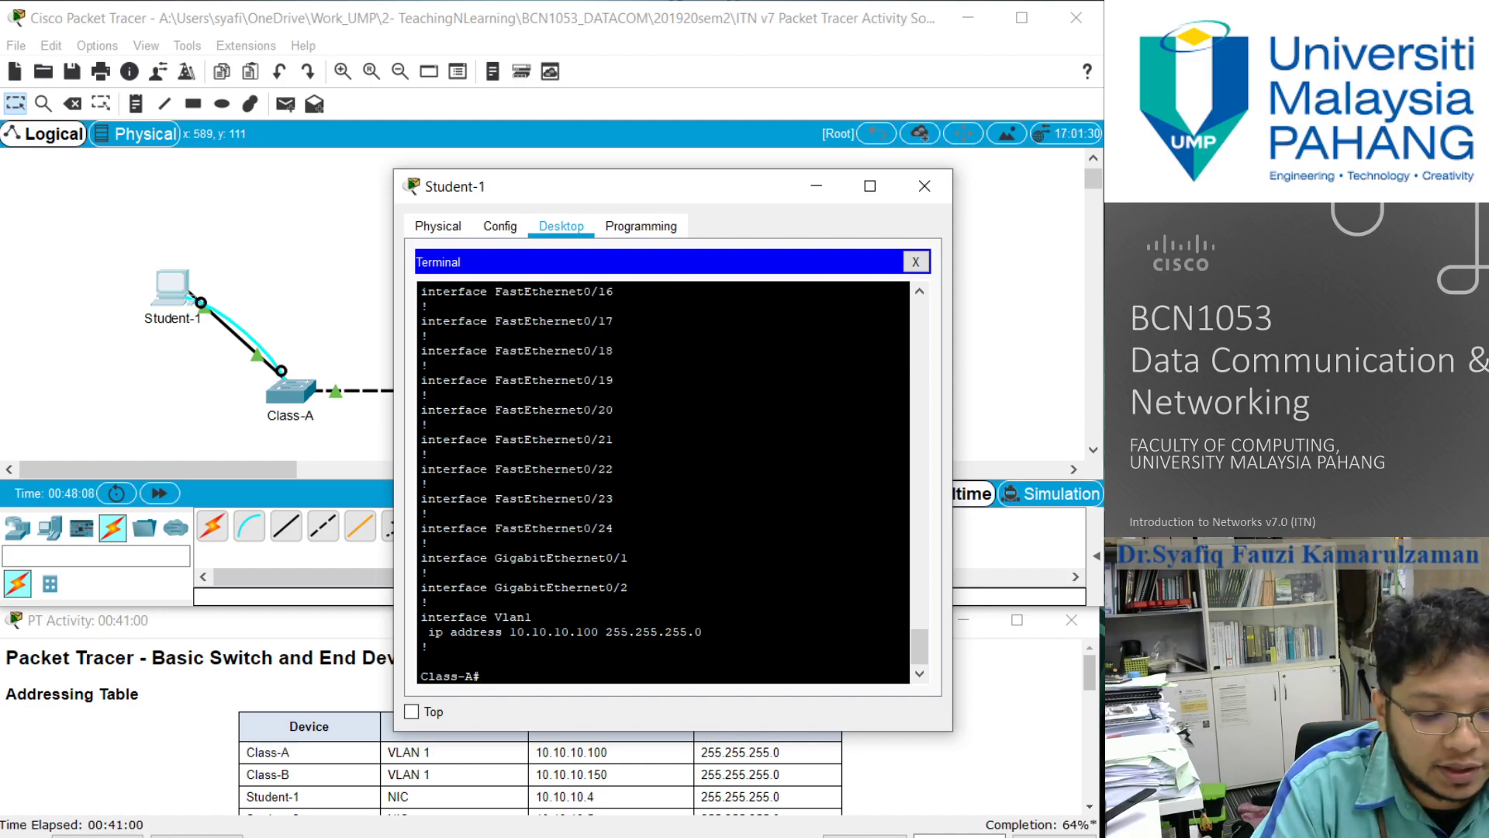
- Save the Class-A configuration with copy running-config startup-config, accepting the default destination filename
{"action": "type", "text": "py running-s"}
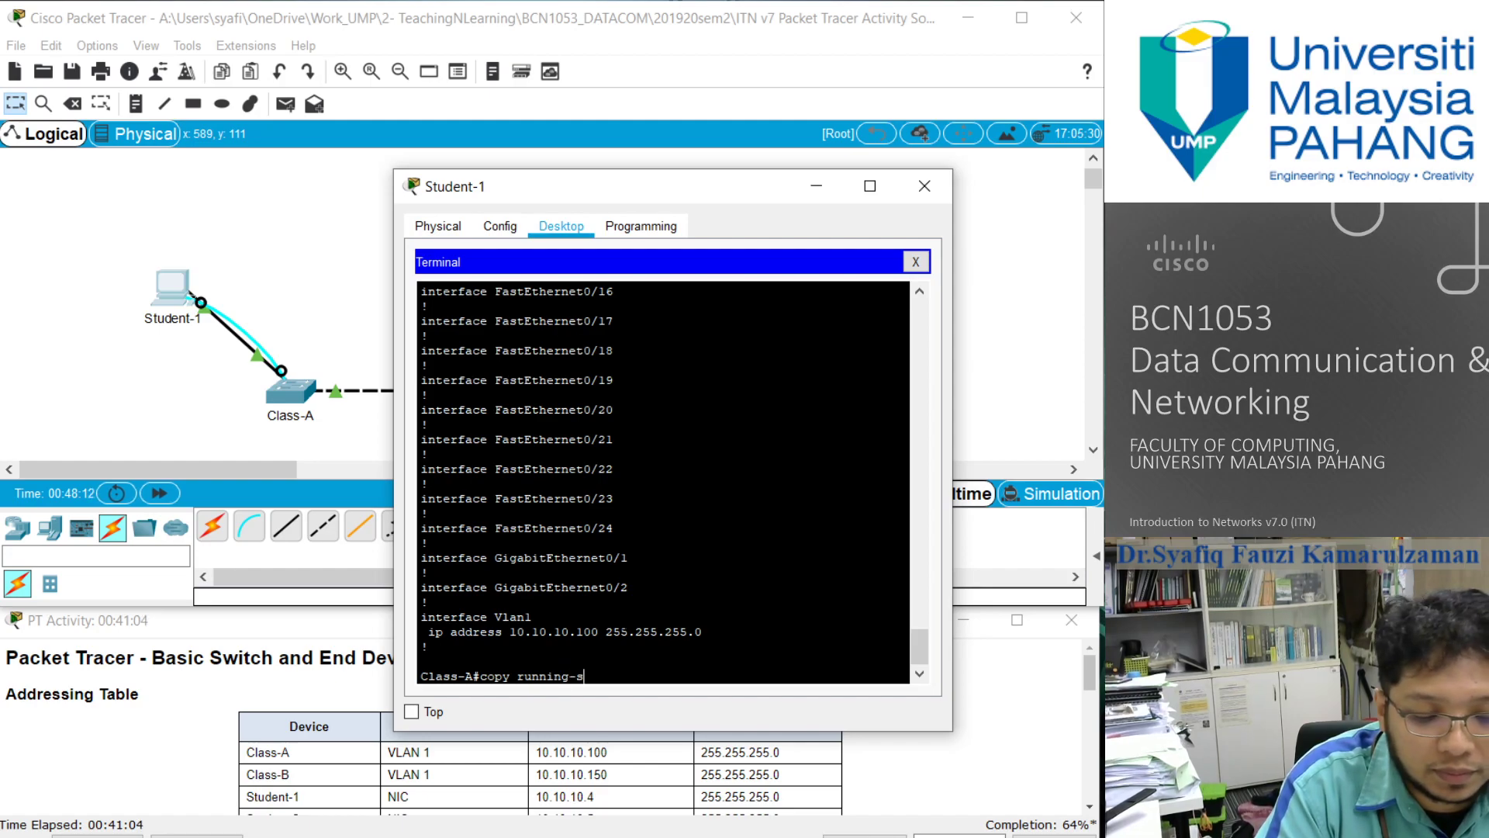
{"action": "key", "text": "BackSpace"}
{"action": "type", "text": "config"}
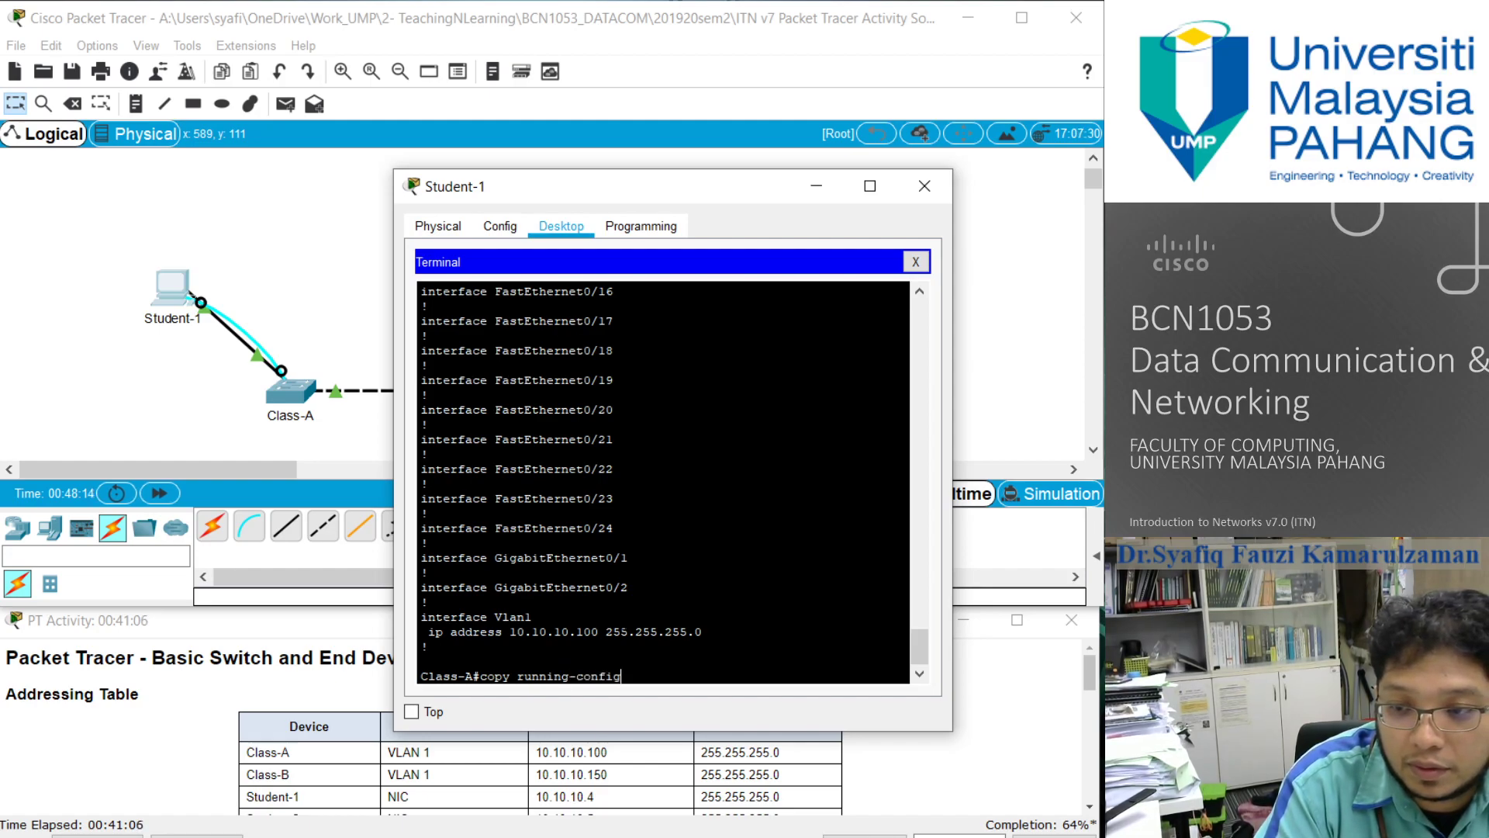
{"action": "type", "text": " startup"}
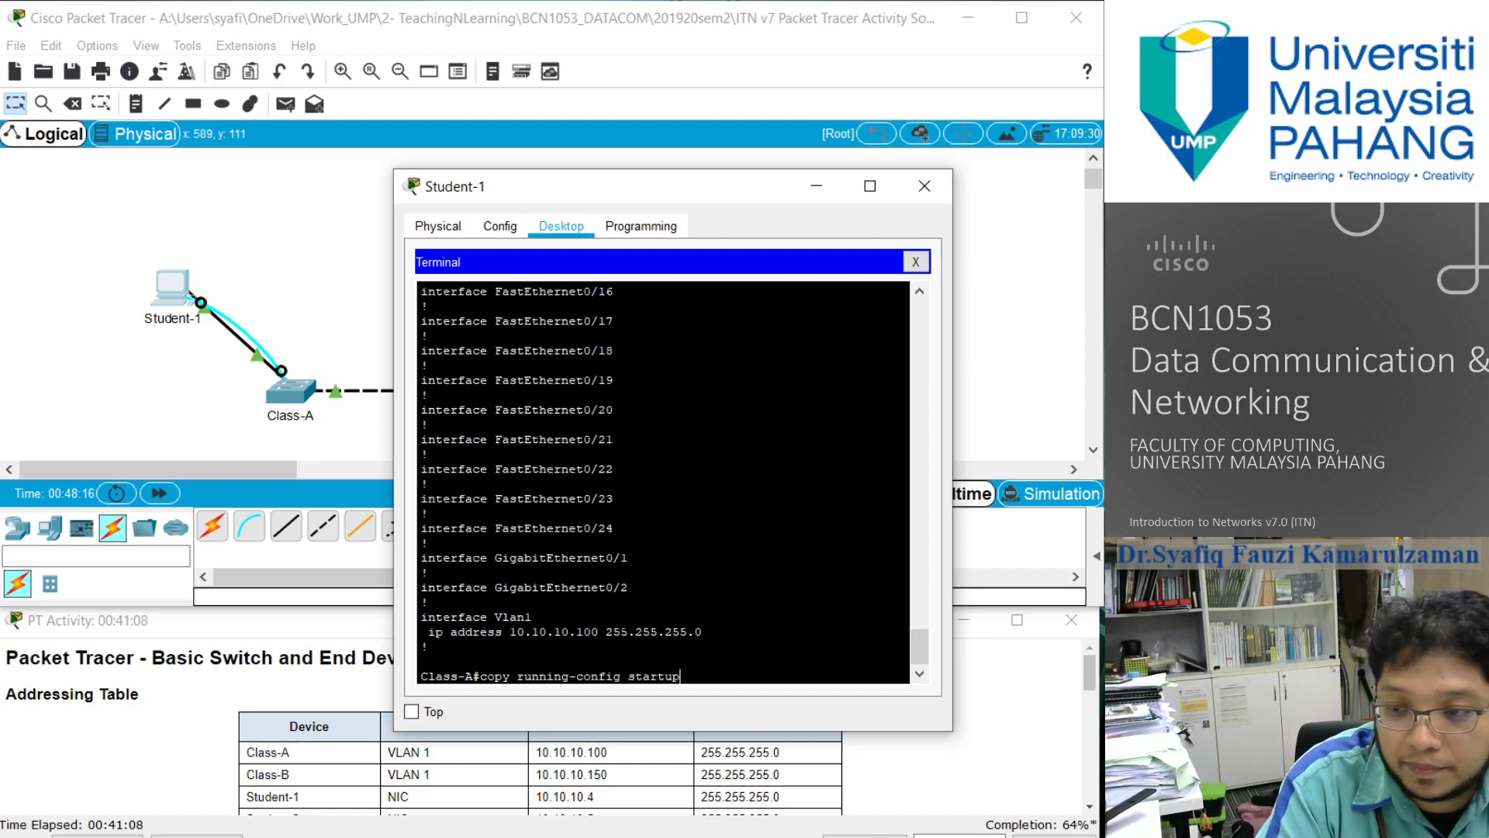
{"action": "type", "text": "-config"}
{"action": "key", "text": "Return"}
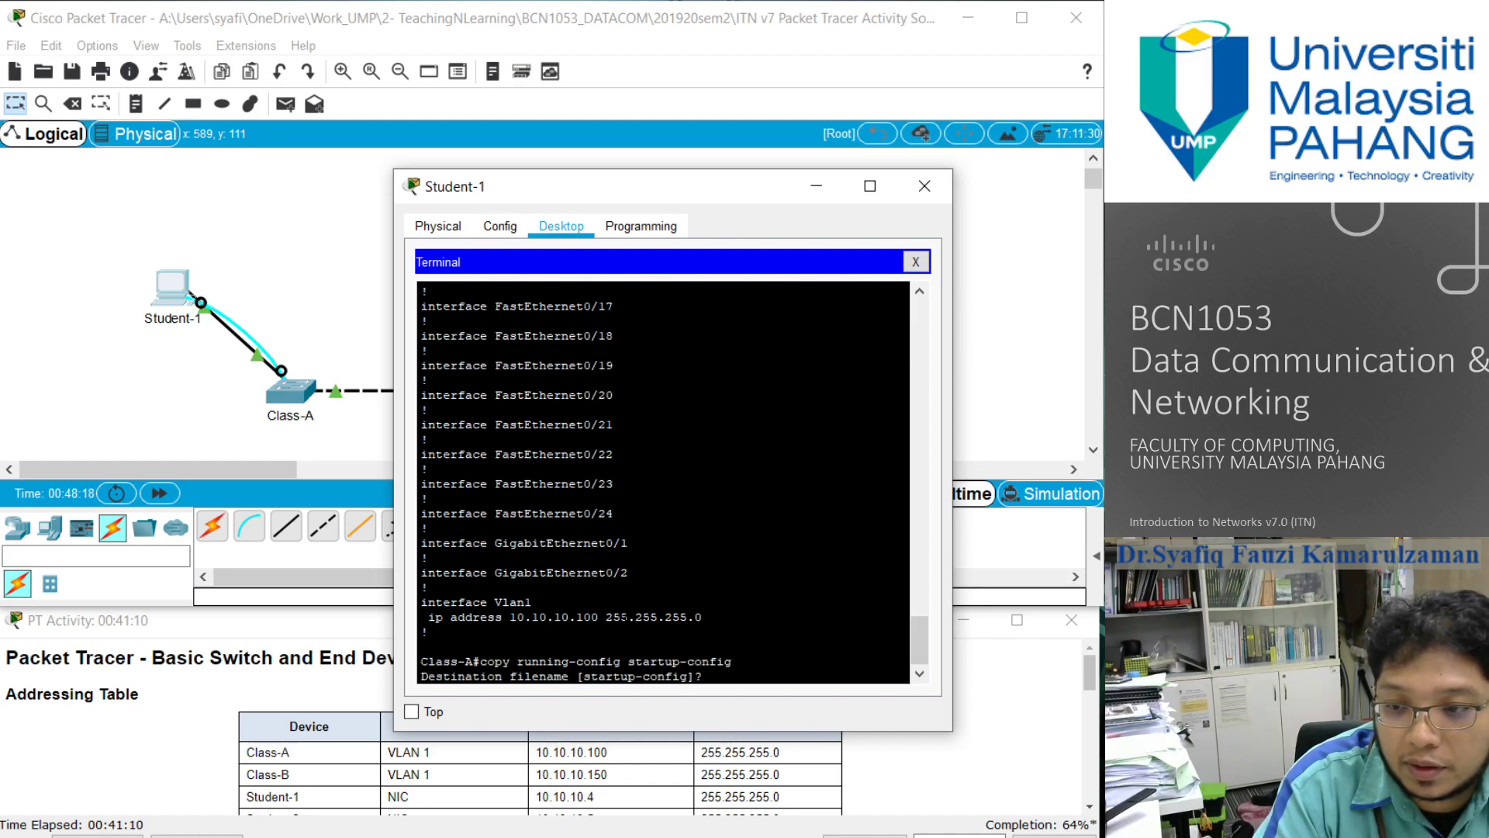
{"action": "key", "text": "Return"}
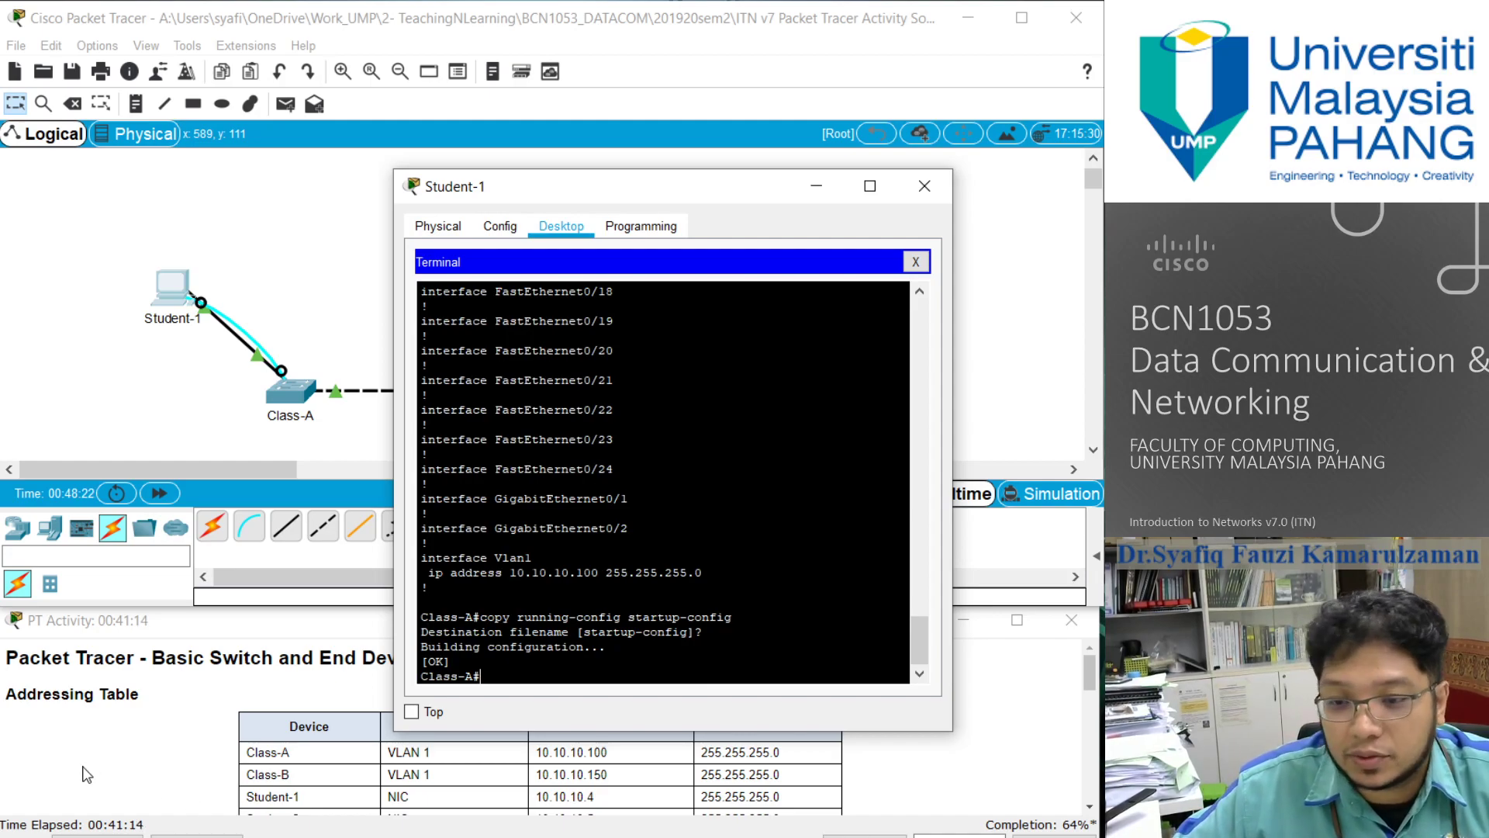
- Close the Student-1 terminal window, reopen Student-1 at its IP Configuration, and place the window so the Addressing Table stays readable
{"action": "scroll", "coordinate": [87, 772], "scroll_direction": "down", "scroll_amount": 10}
{"action": "scroll", "coordinate": [88, 772], "scroll_direction": "down", "scroll_amount": 5}
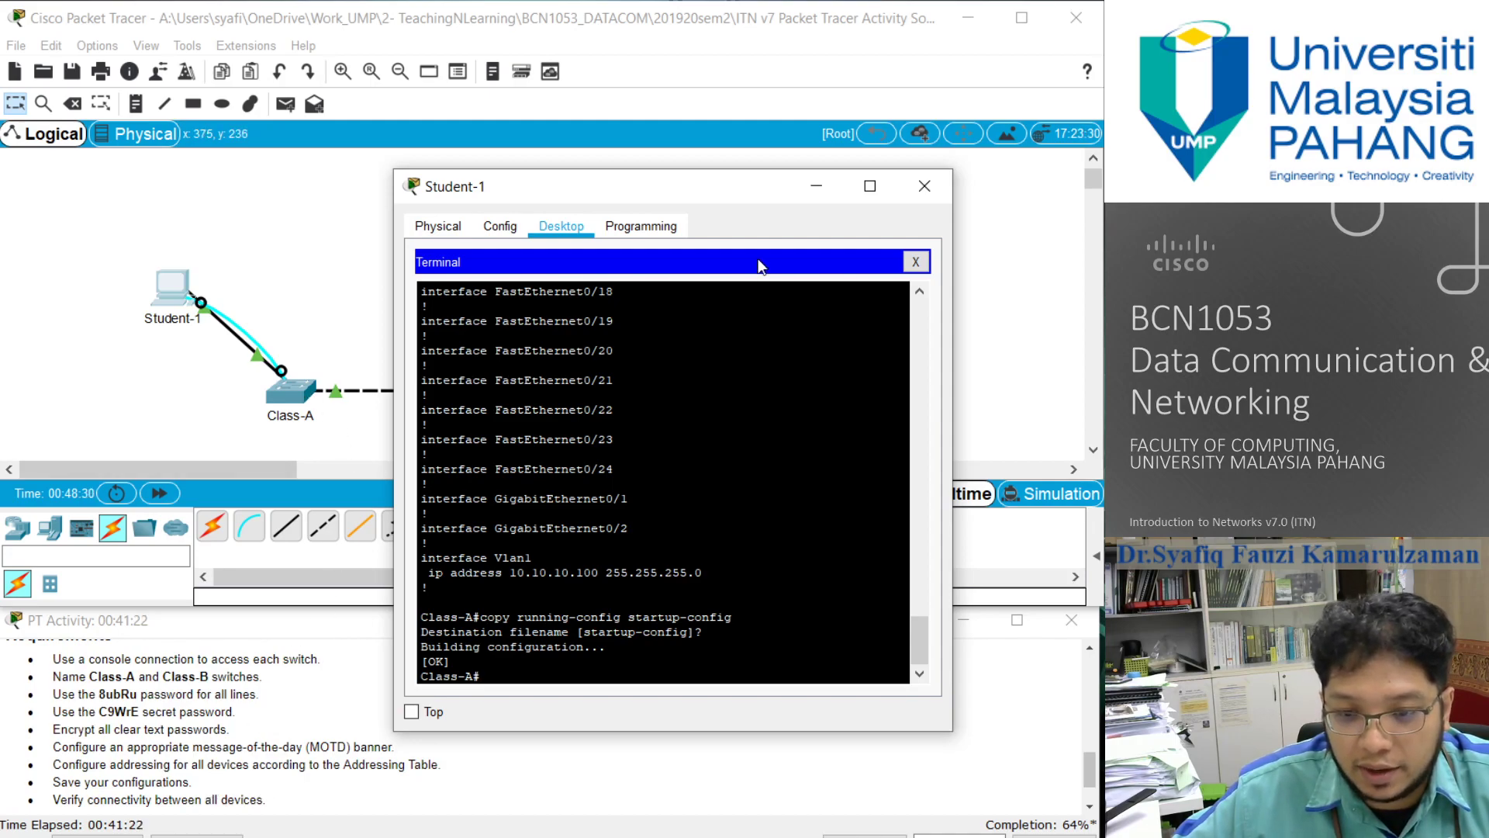
{"action": "left_click", "coordinate": [923, 185]}
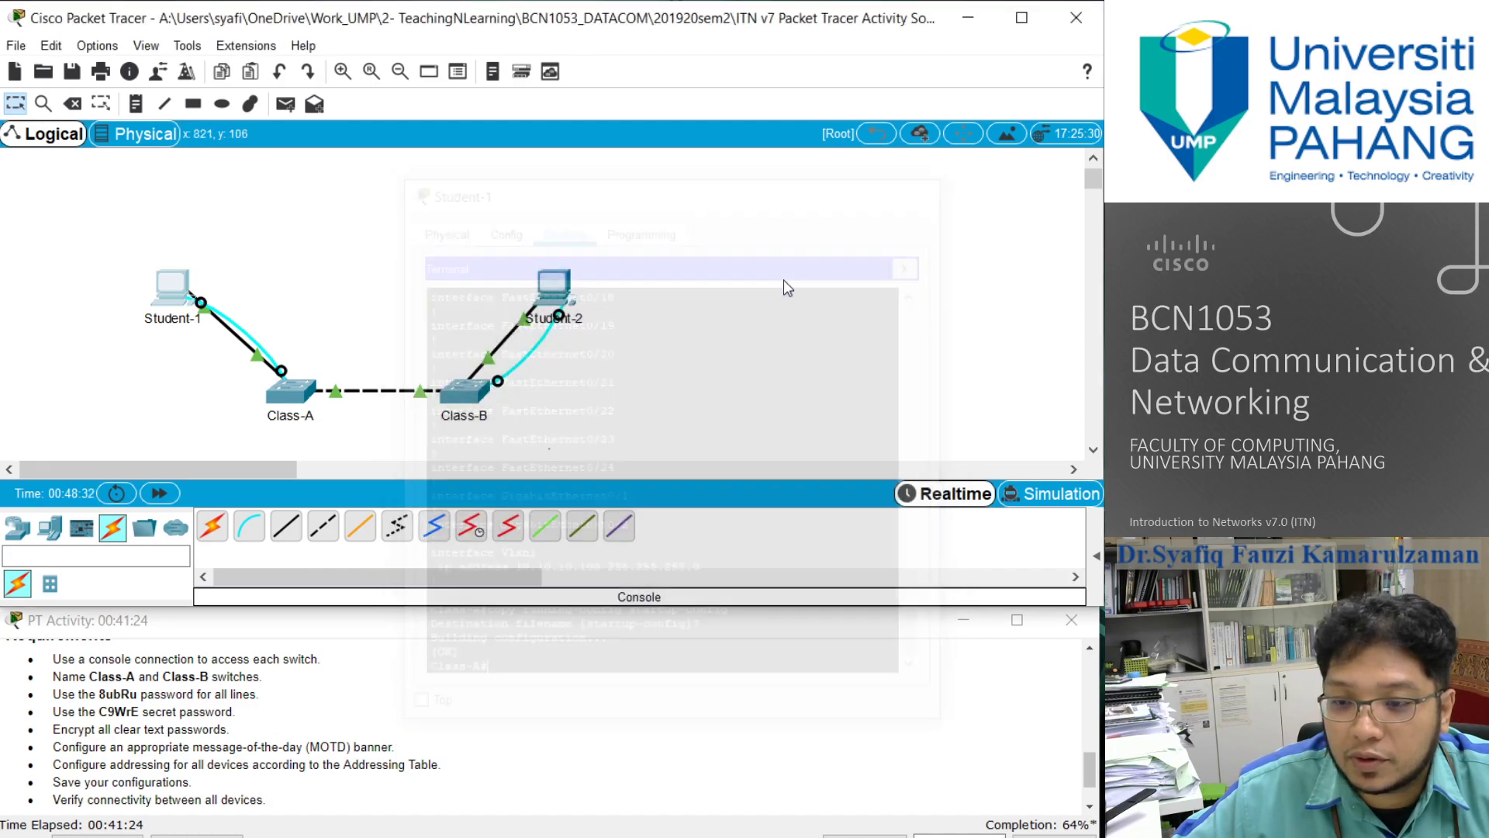
{"action": "double_click", "coordinate": [176, 304]}
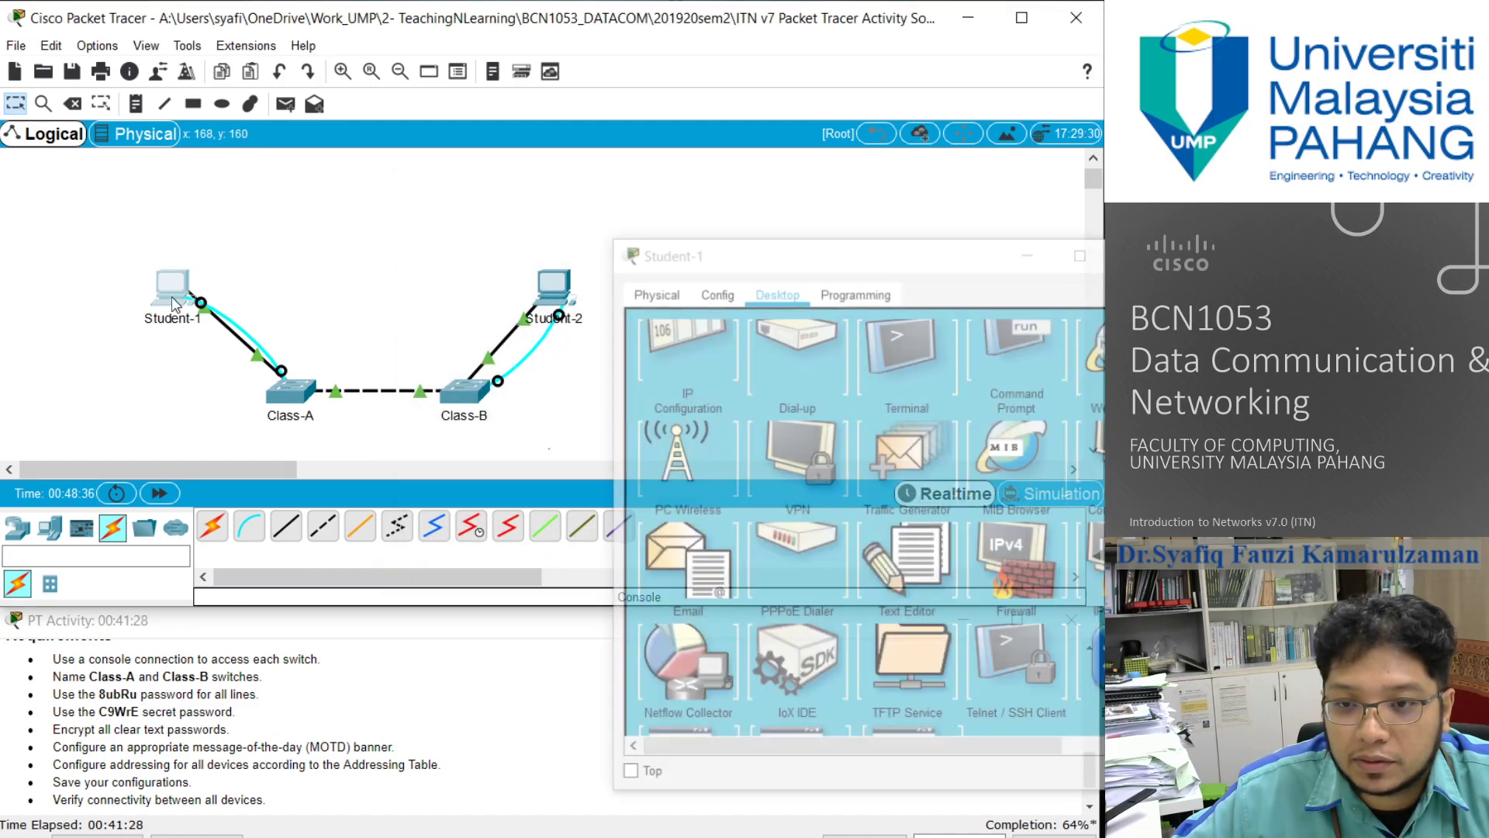
{"action": "scroll", "coordinate": [469, 703], "scroll_direction": "up", "scroll_amount": 2}
{"action": "scroll", "coordinate": [469, 703], "scroll_direction": "up", "scroll_amount": 5}
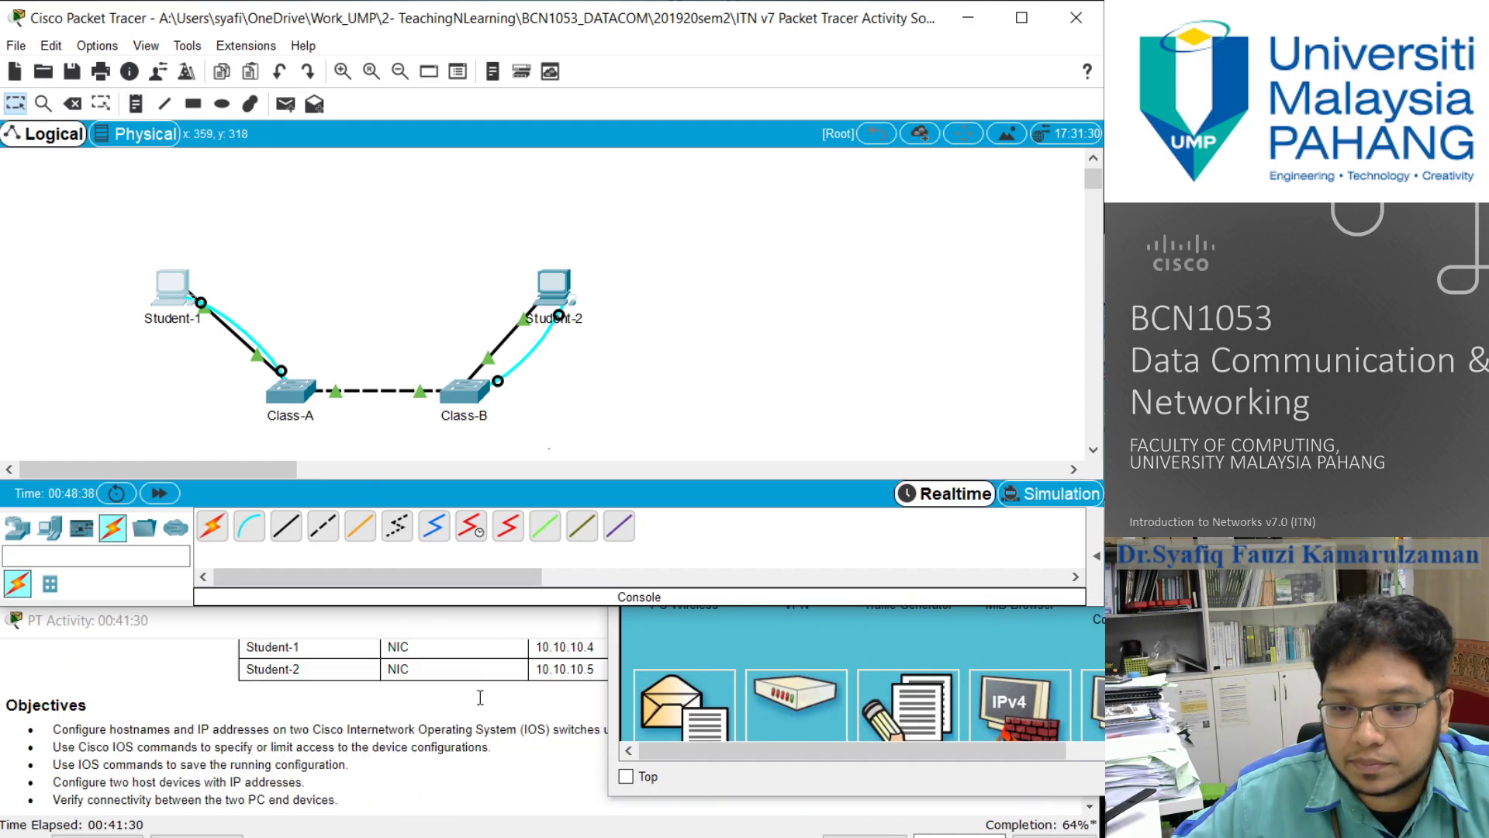
{"action": "scroll", "coordinate": [477, 698], "scroll_direction": "down", "scroll_amount": 1}
{"action": "left_click", "coordinate": [662, 650]}
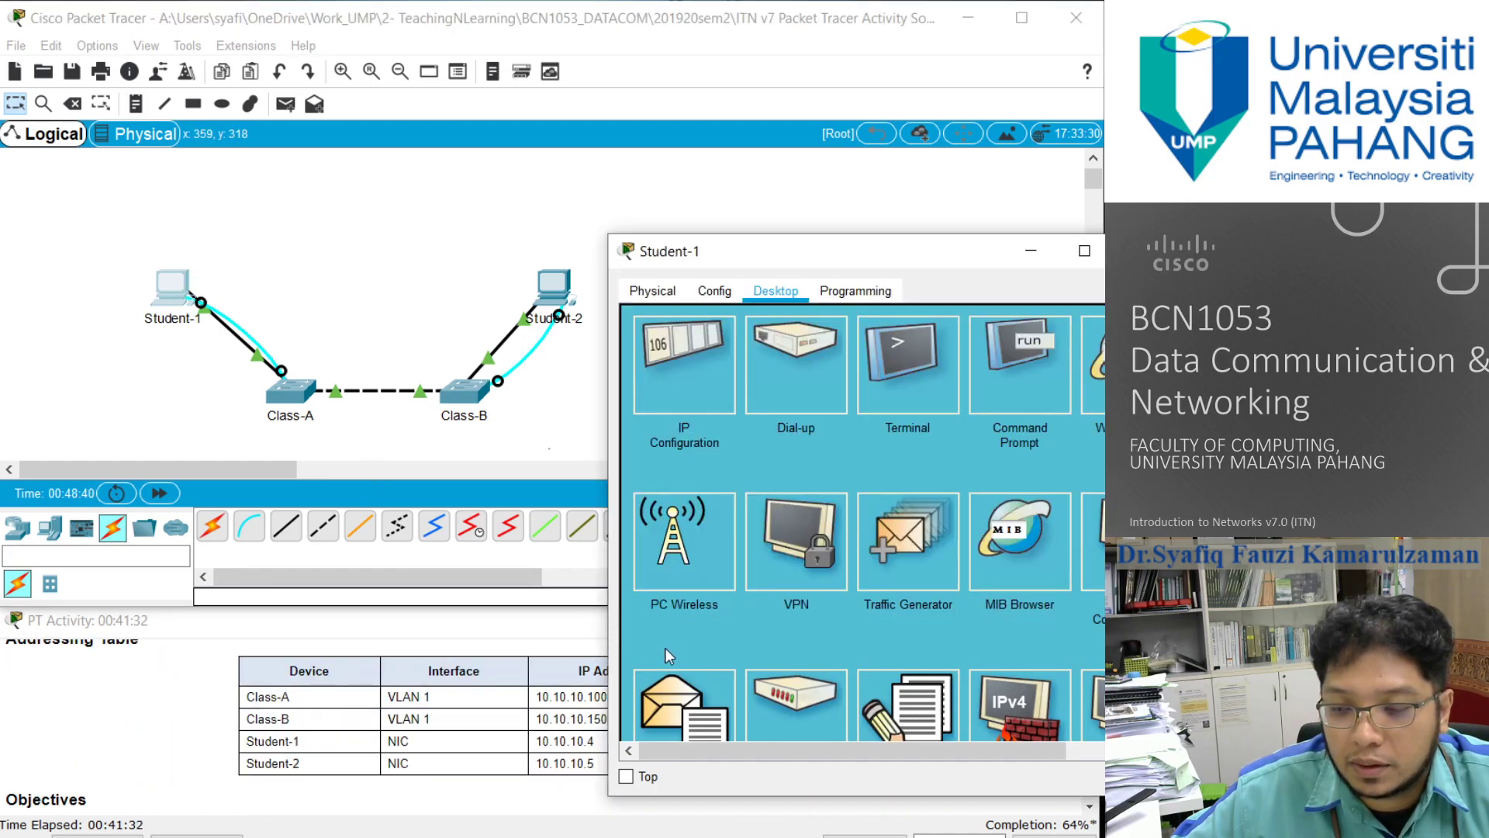
{"action": "left_click_drag", "start_coordinate": [741, 258], "coordinate": [838, 278]}
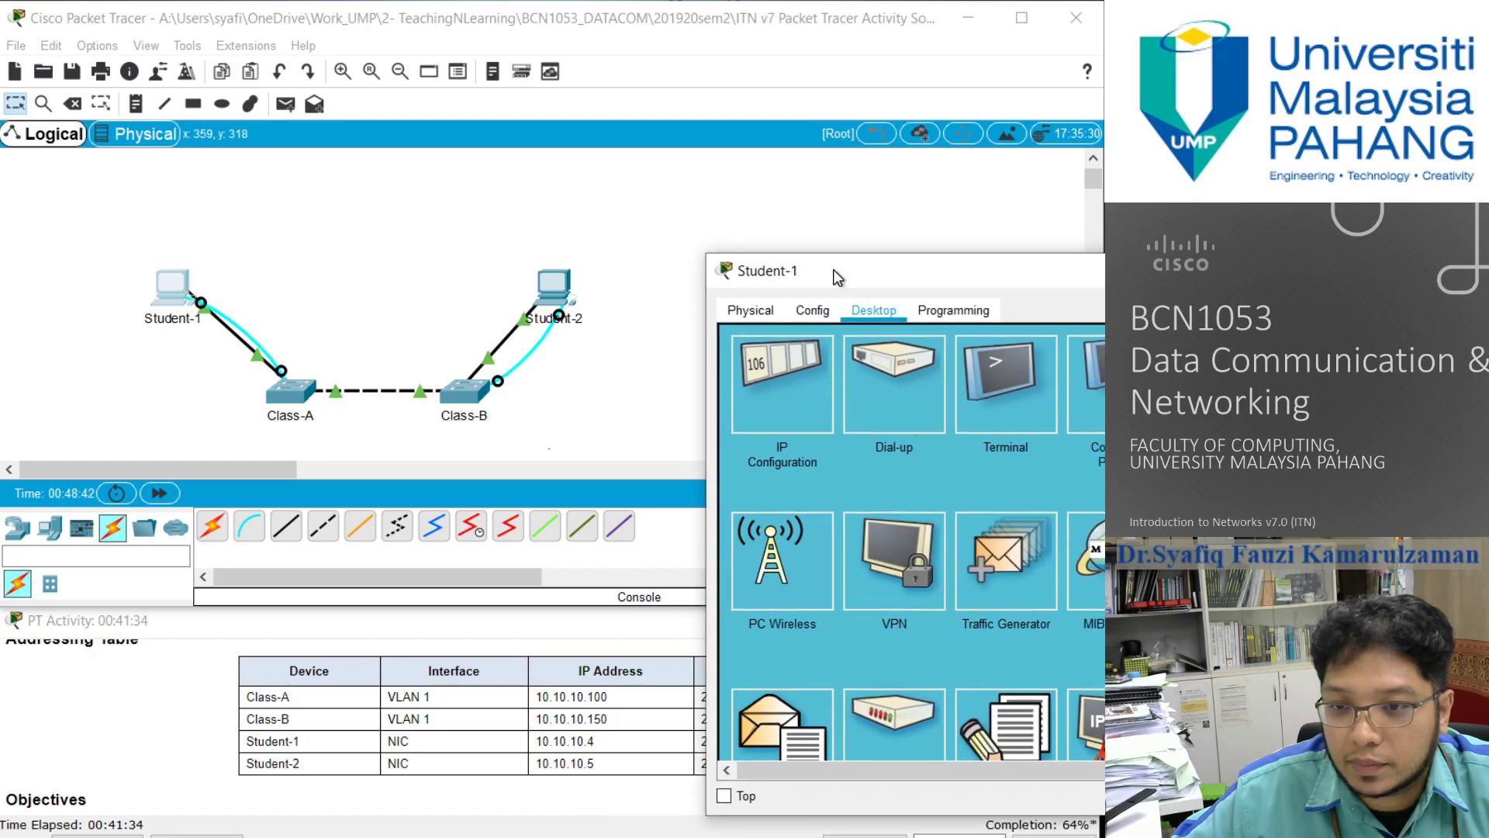
{"action": "left_click", "coordinate": [779, 397]}
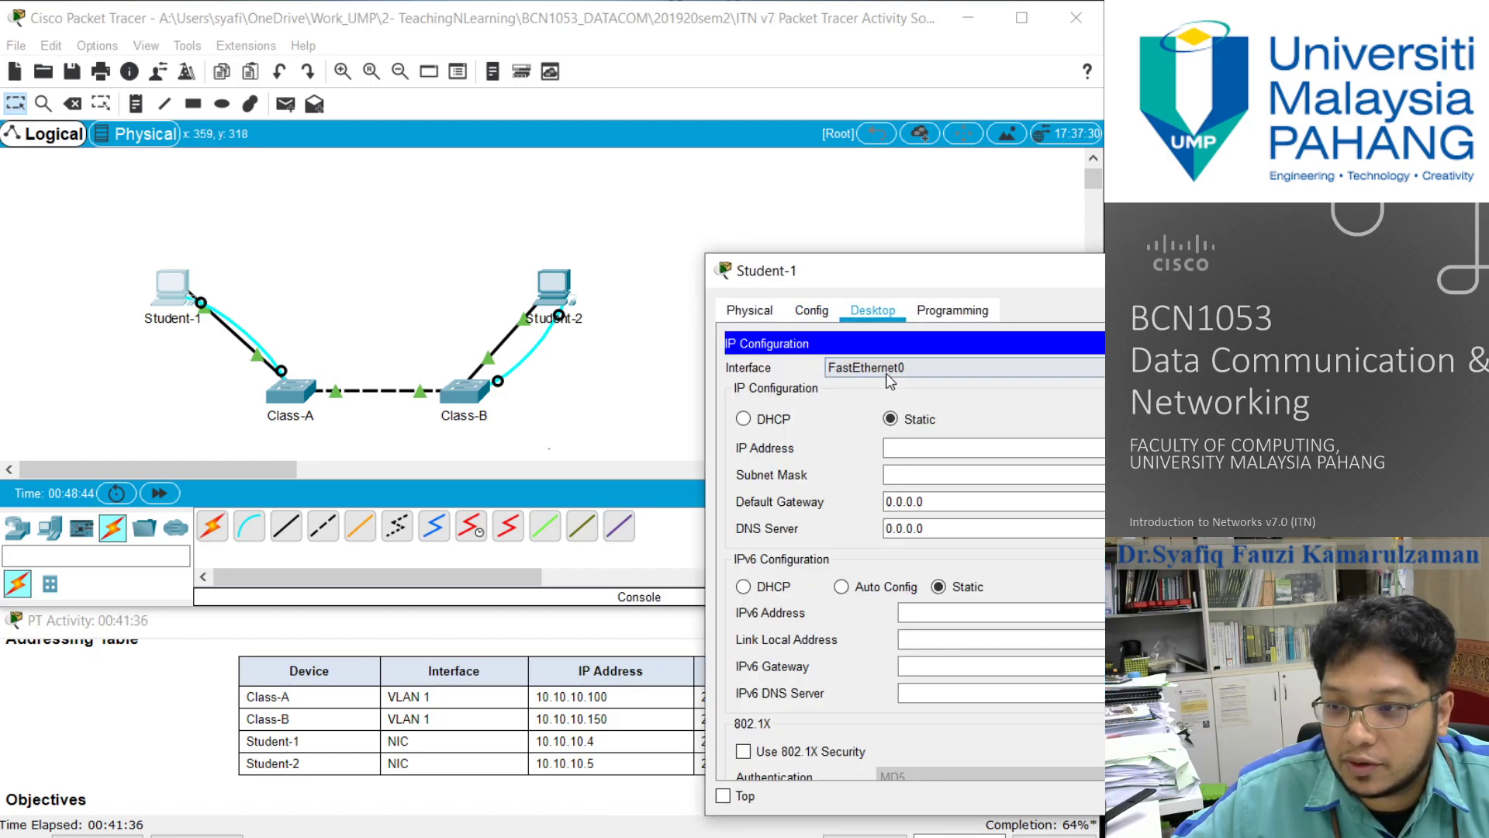
{"action": "left_click_drag", "start_coordinate": [795, 271], "coordinate": [518, 69]}
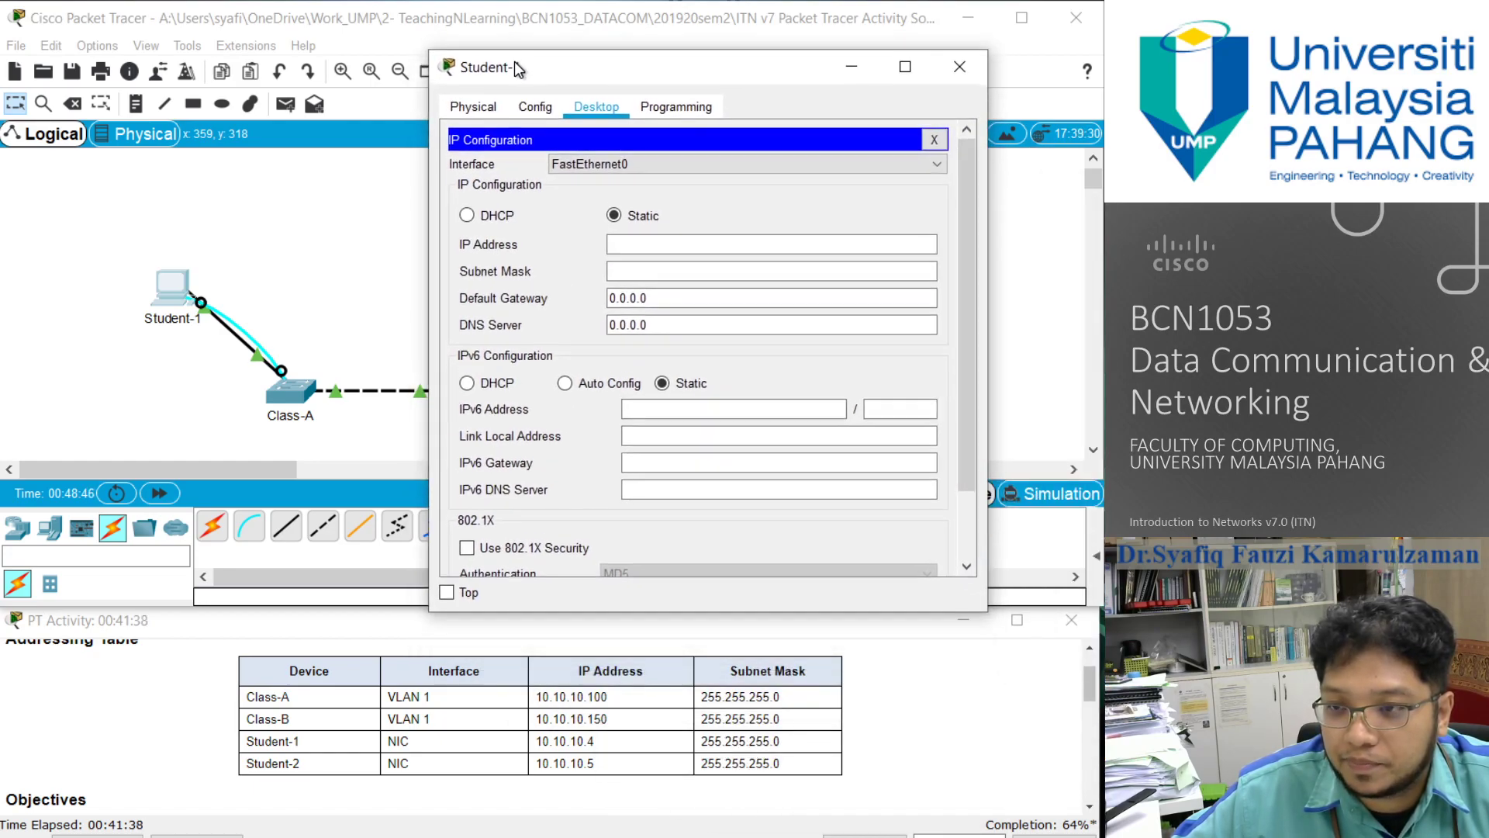
- Give Student-1 the static IP address 10.10.10.4 with subnet mask 255.255.255.0 and close its window
{"action": "left_click", "coordinate": [620, 245]}
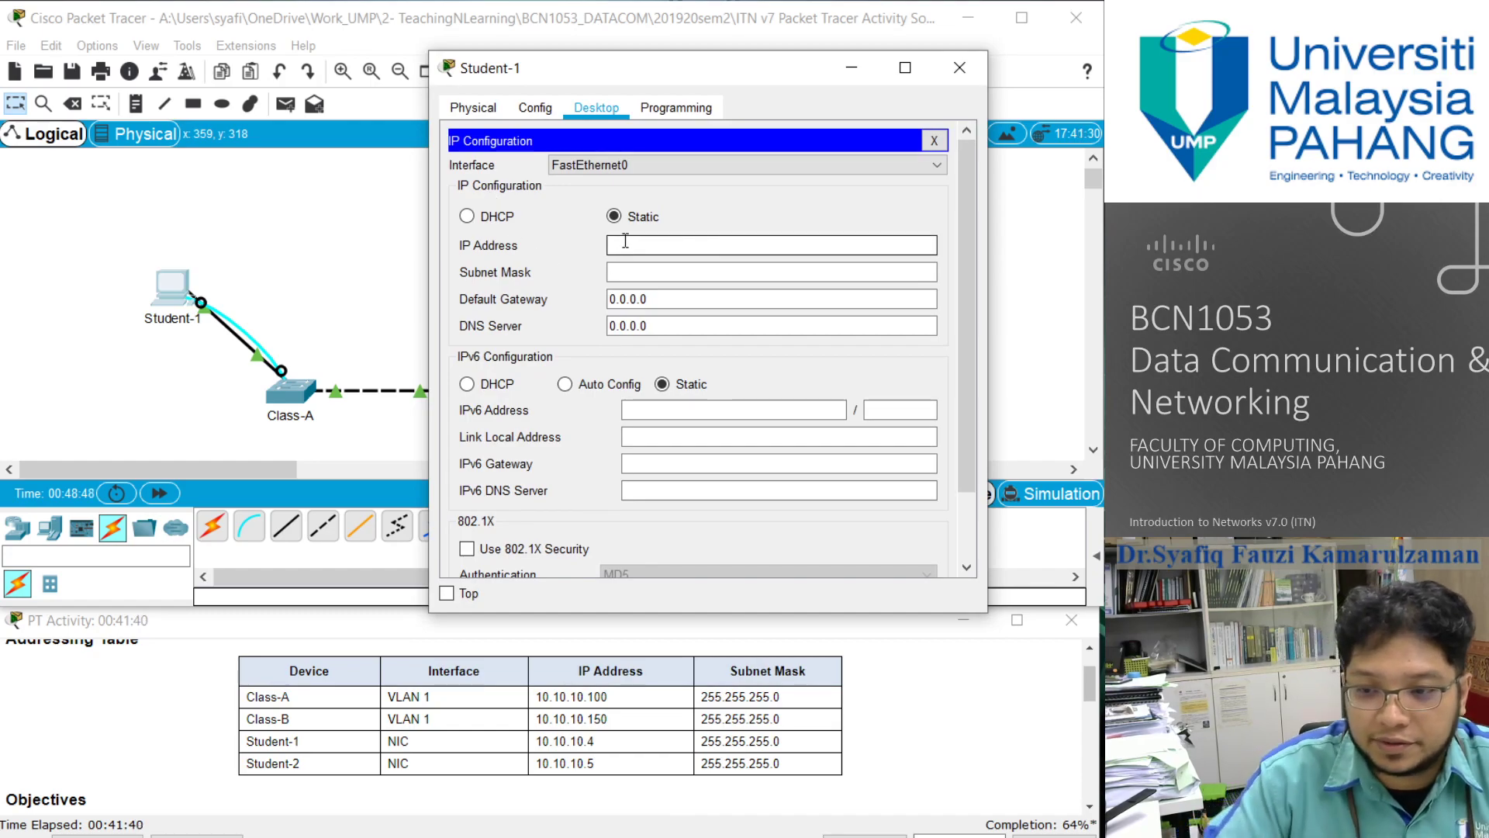
{"action": "type", "text": "10.10.10.4"}
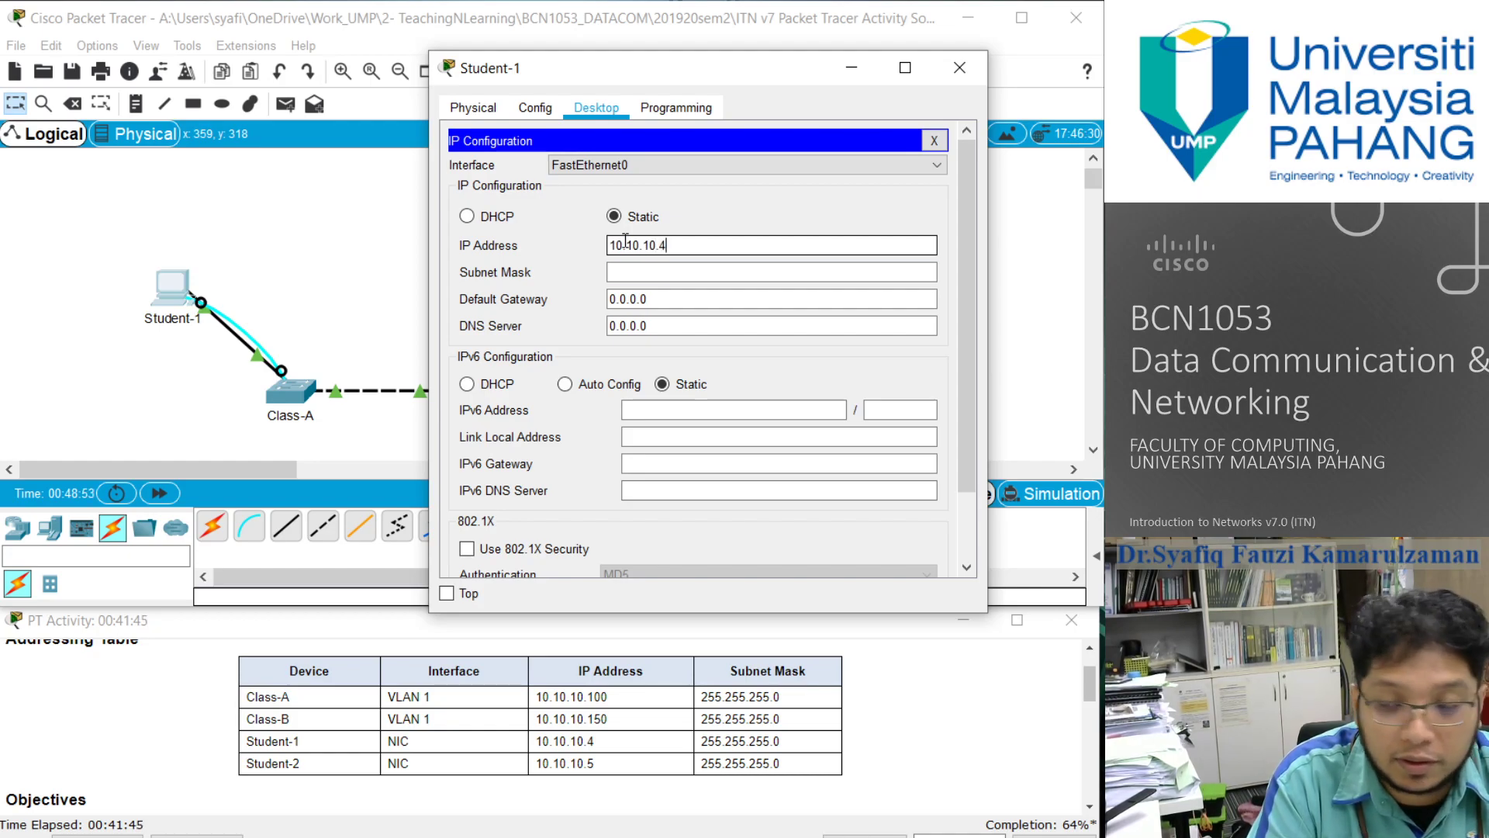
{"action": "key", "text": "Tab"}
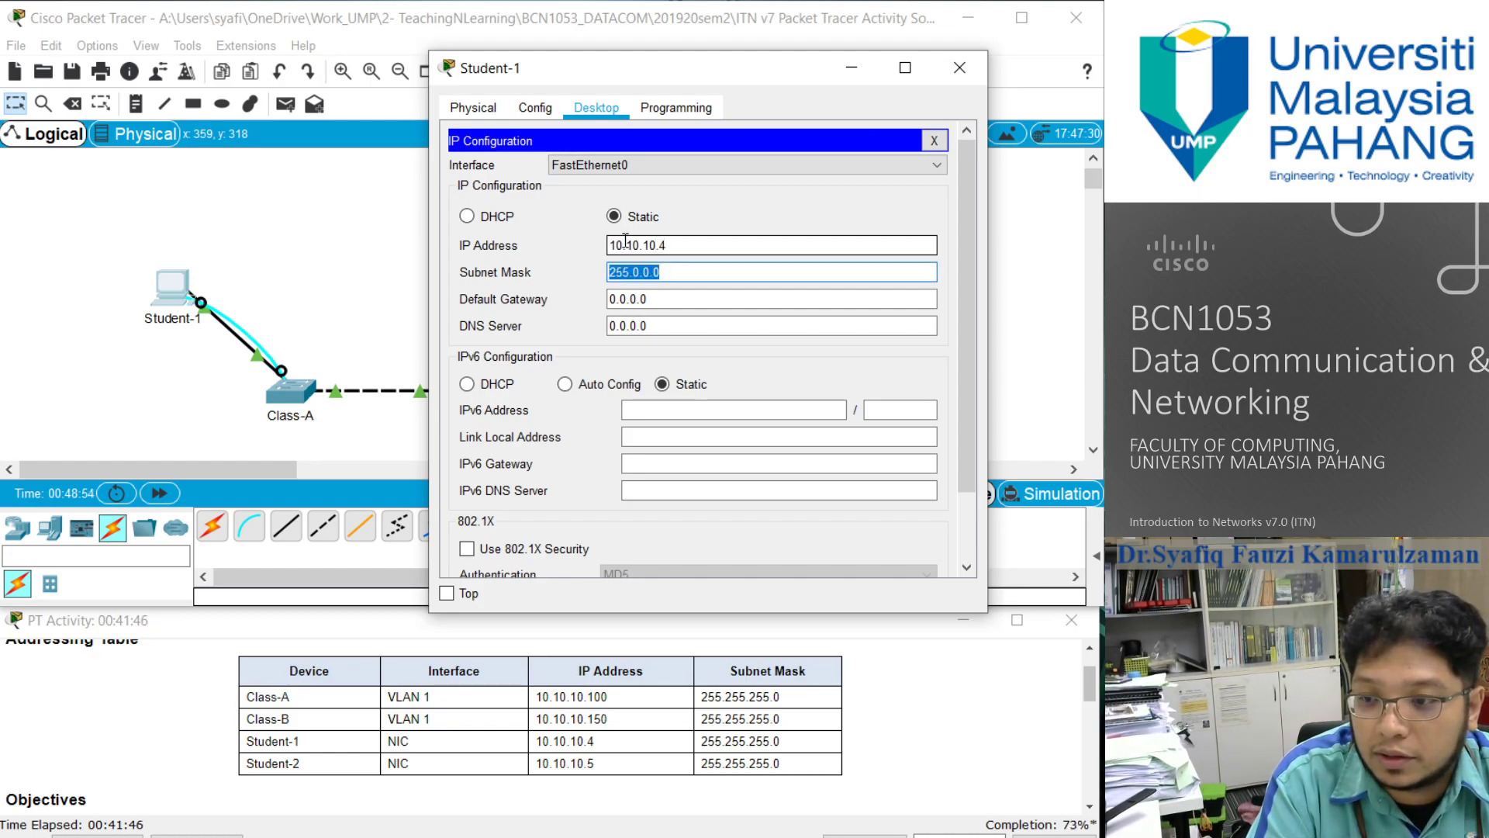
{"action": "type", "text": "255.255.255.0"}
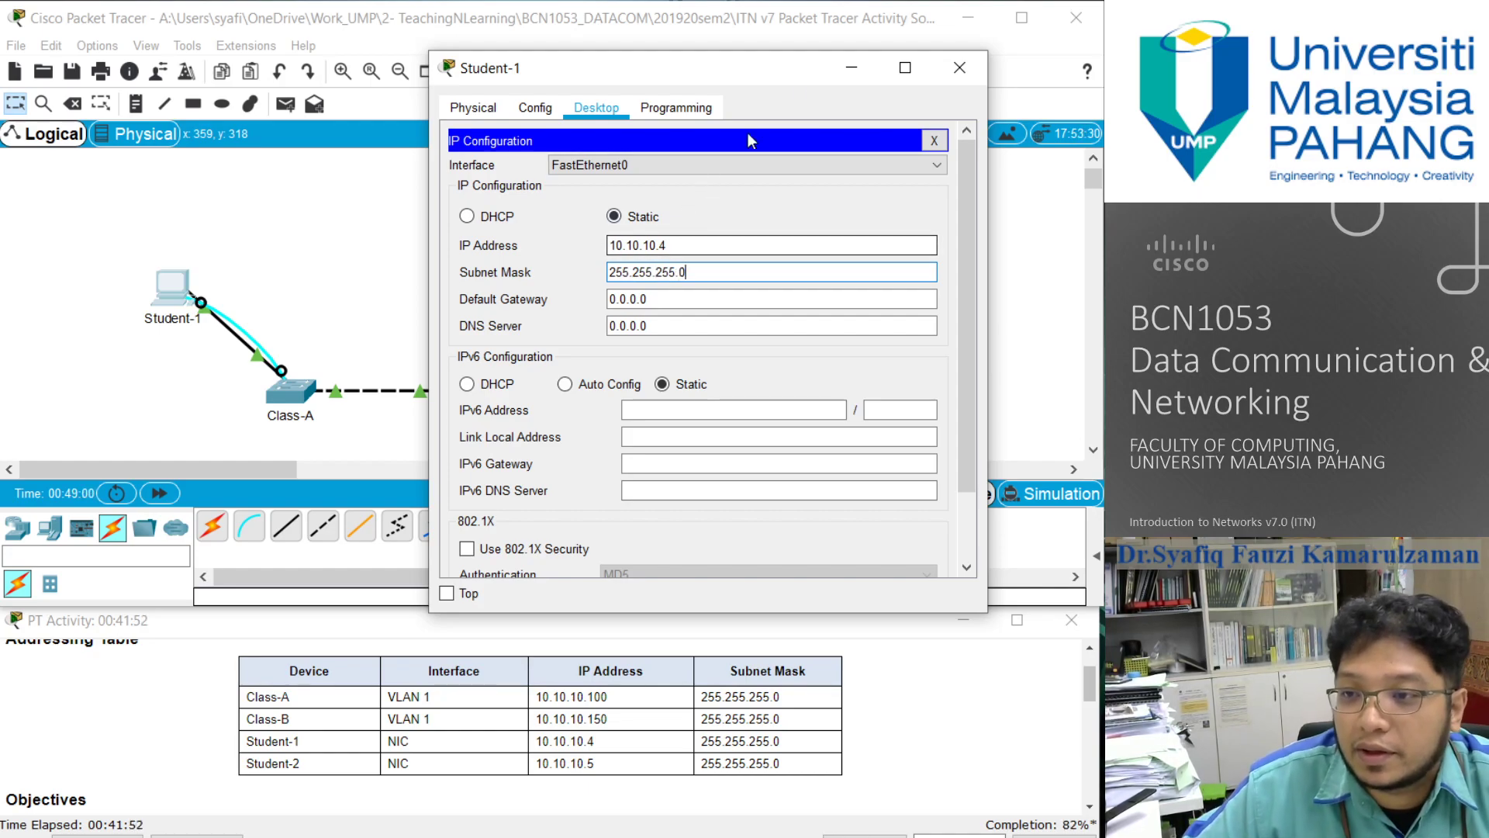
{"action": "left_click", "coordinate": [960, 67]}
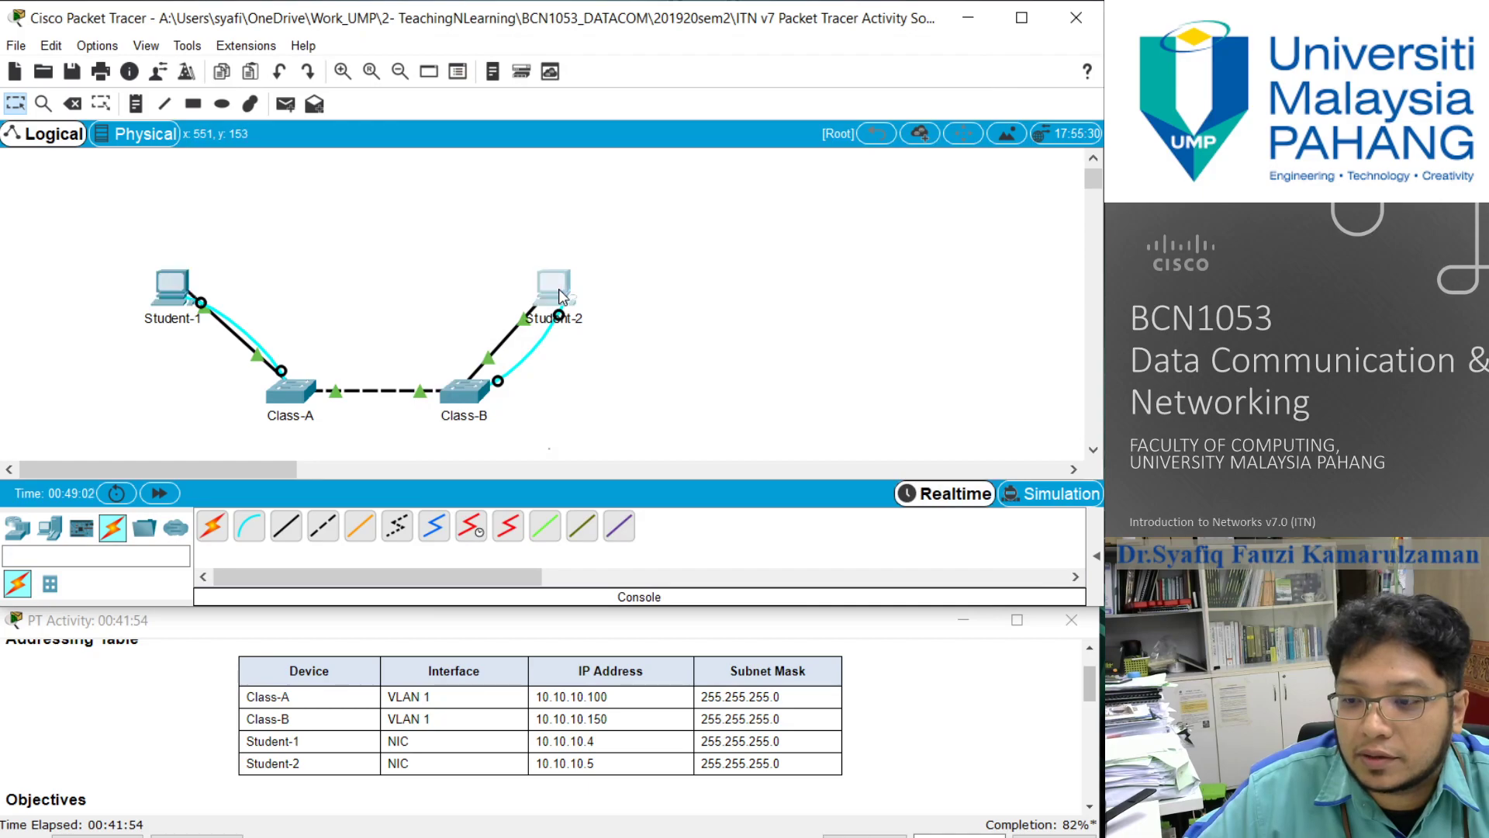
- Give Student-2 the static IP address 10.10.10.5 with subnet mask 255.255.255.0 and close its window
{"action": "left_click", "coordinate": [555, 291]}
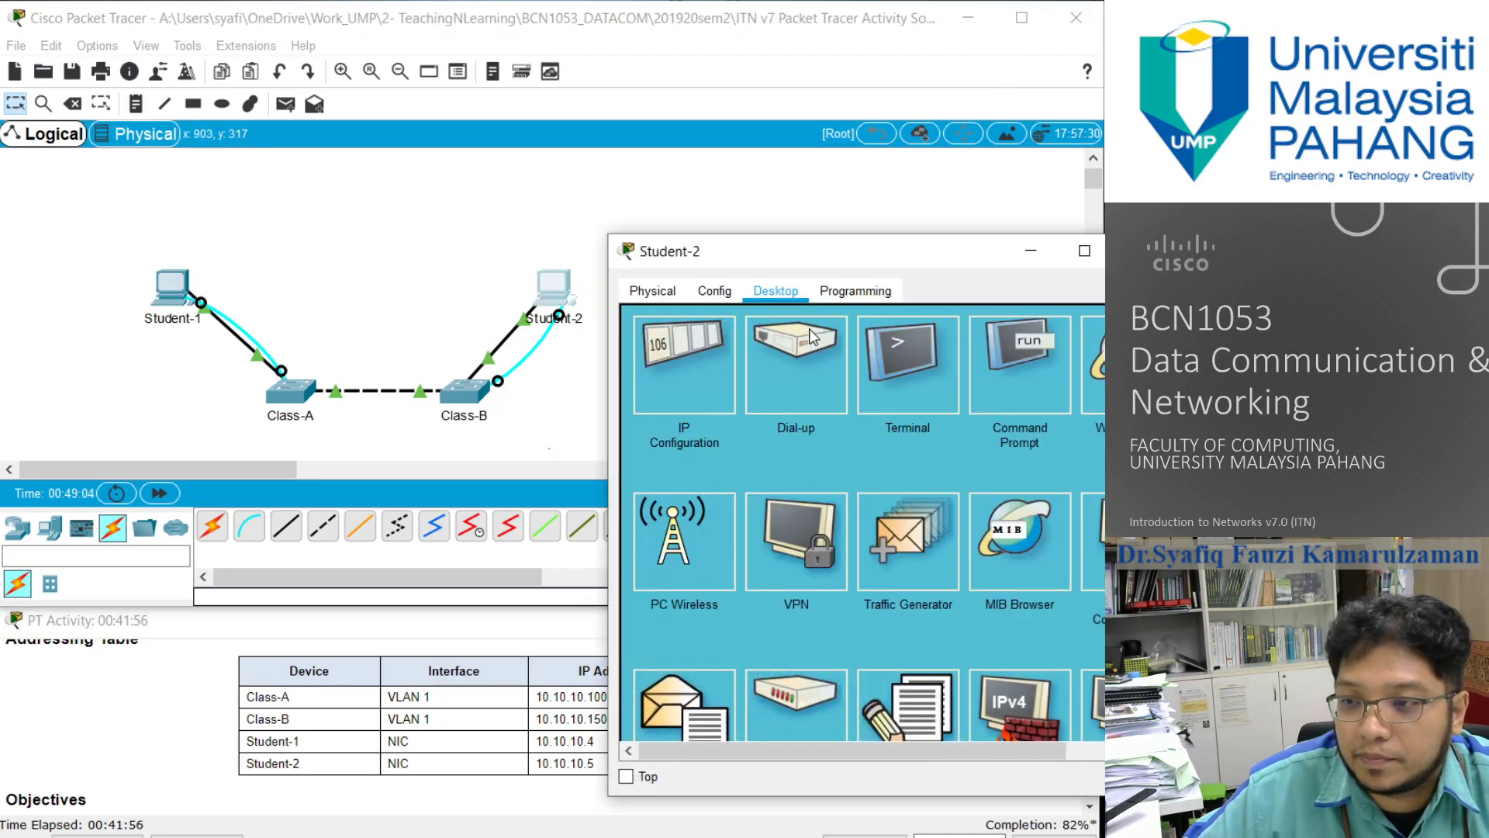
{"action": "left_click_drag", "start_coordinate": [837, 266], "coordinate": [564, 214]}
{"action": "left_click", "coordinate": [418, 299]}
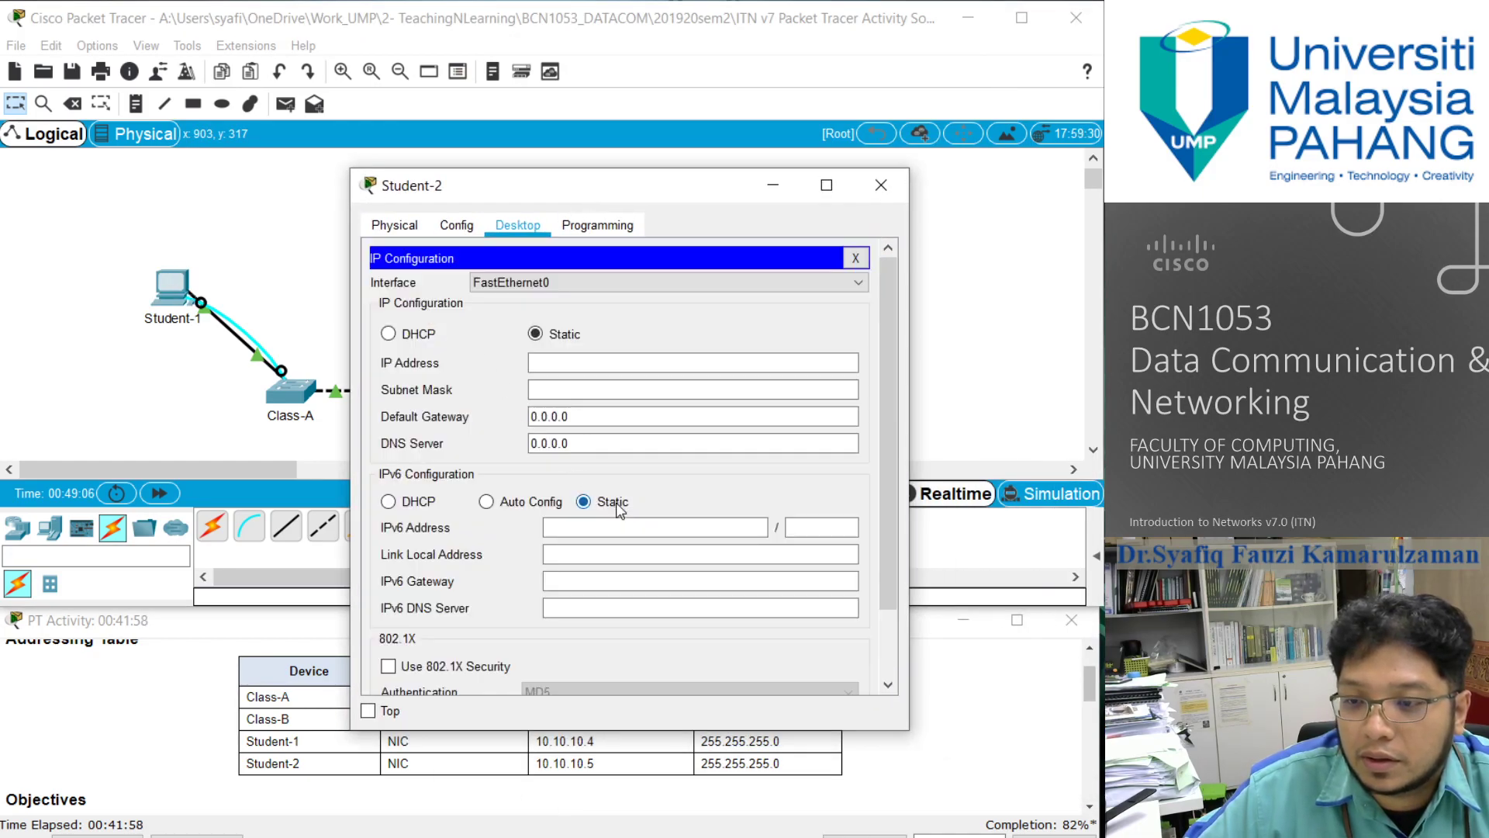
{"action": "left_click", "coordinate": [560, 371]}
{"action": "type", "text": "10.10.10.5"}
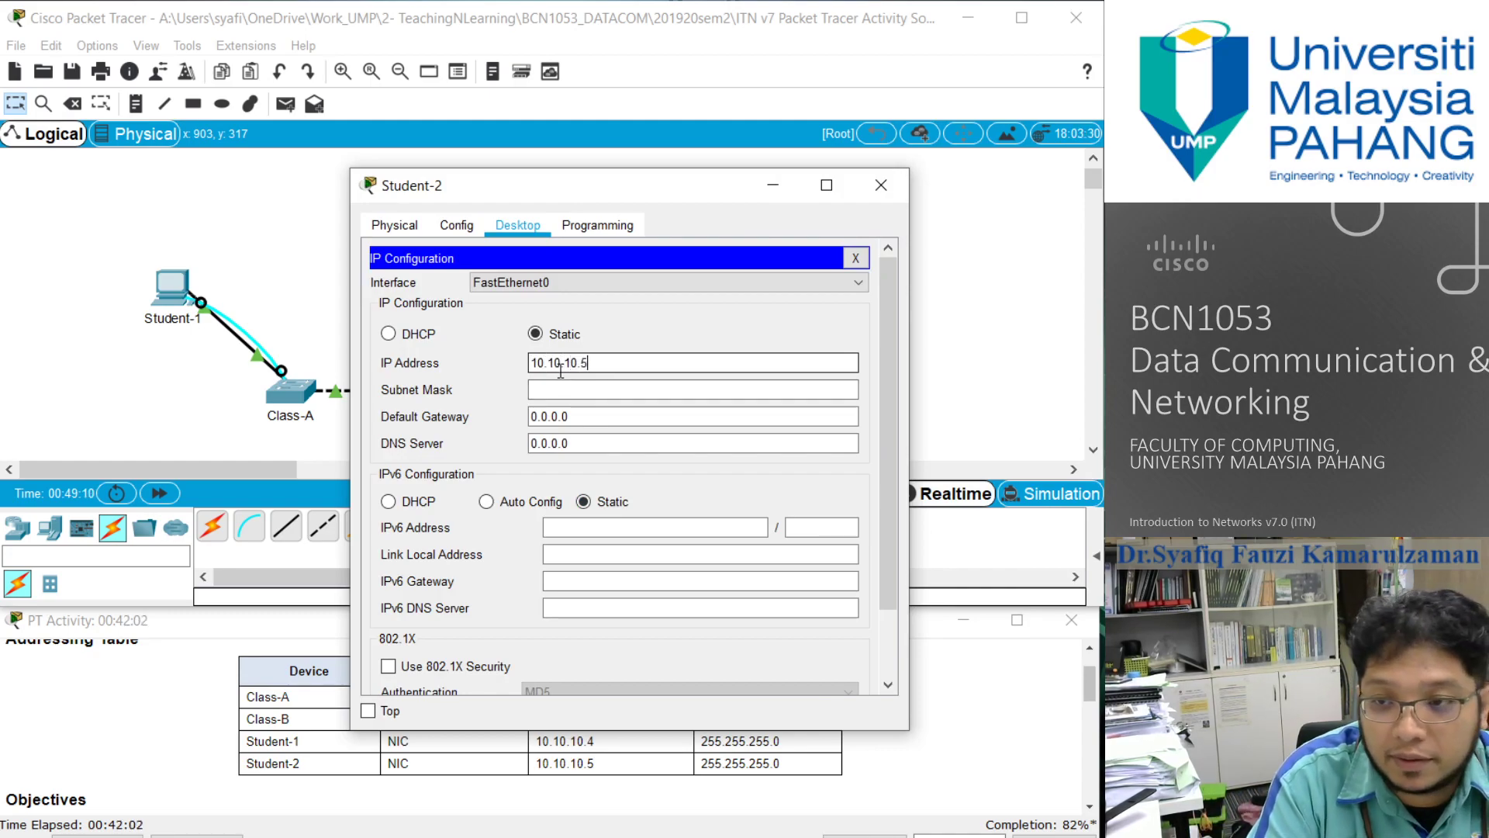
{"action": "key", "text": "Tab"}
{"action": "type", "text": "255.255.255.0"}
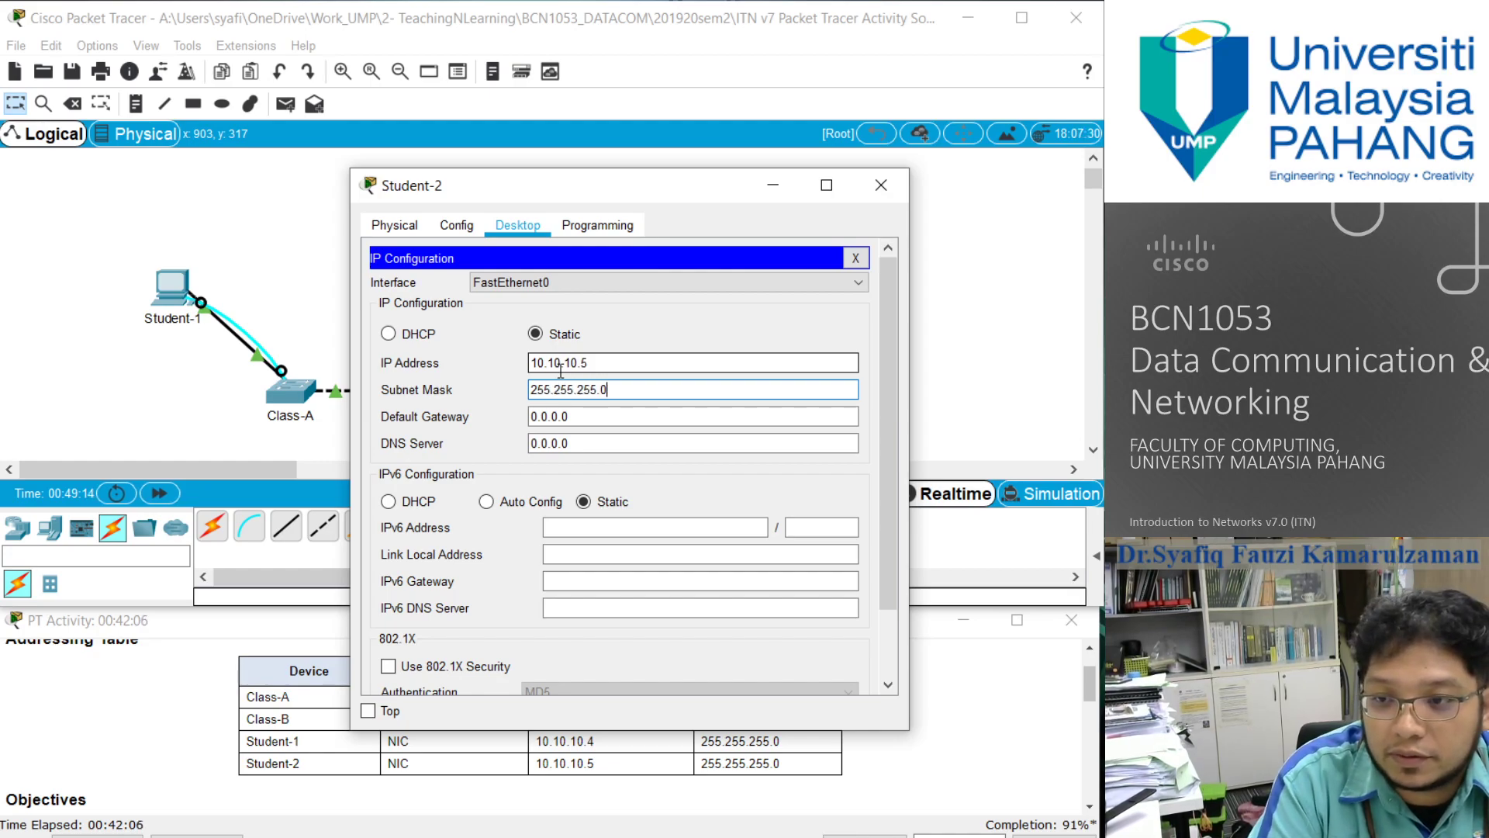
{"action": "left_click", "coordinate": [880, 185]}
- Open Student-1's Command Prompt and ping Class-A at 10.10.10.100
{"action": "scroll", "coordinate": [564, 696], "scroll_direction": "down", "scroll_amount": 1}
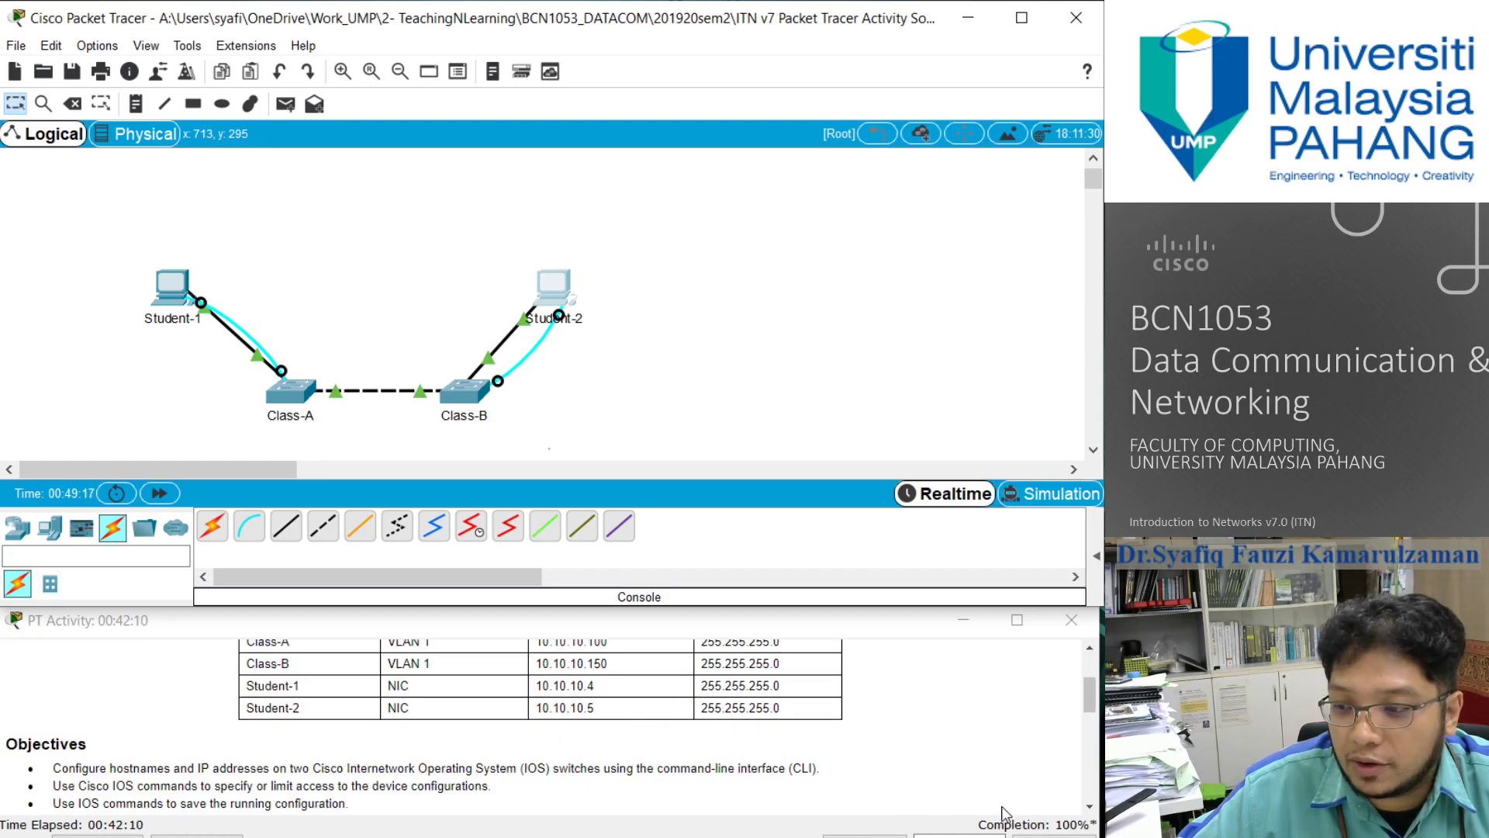
{"action": "scroll", "coordinate": [729, 741], "scroll_direction": "down", "scroll_amount": 2}
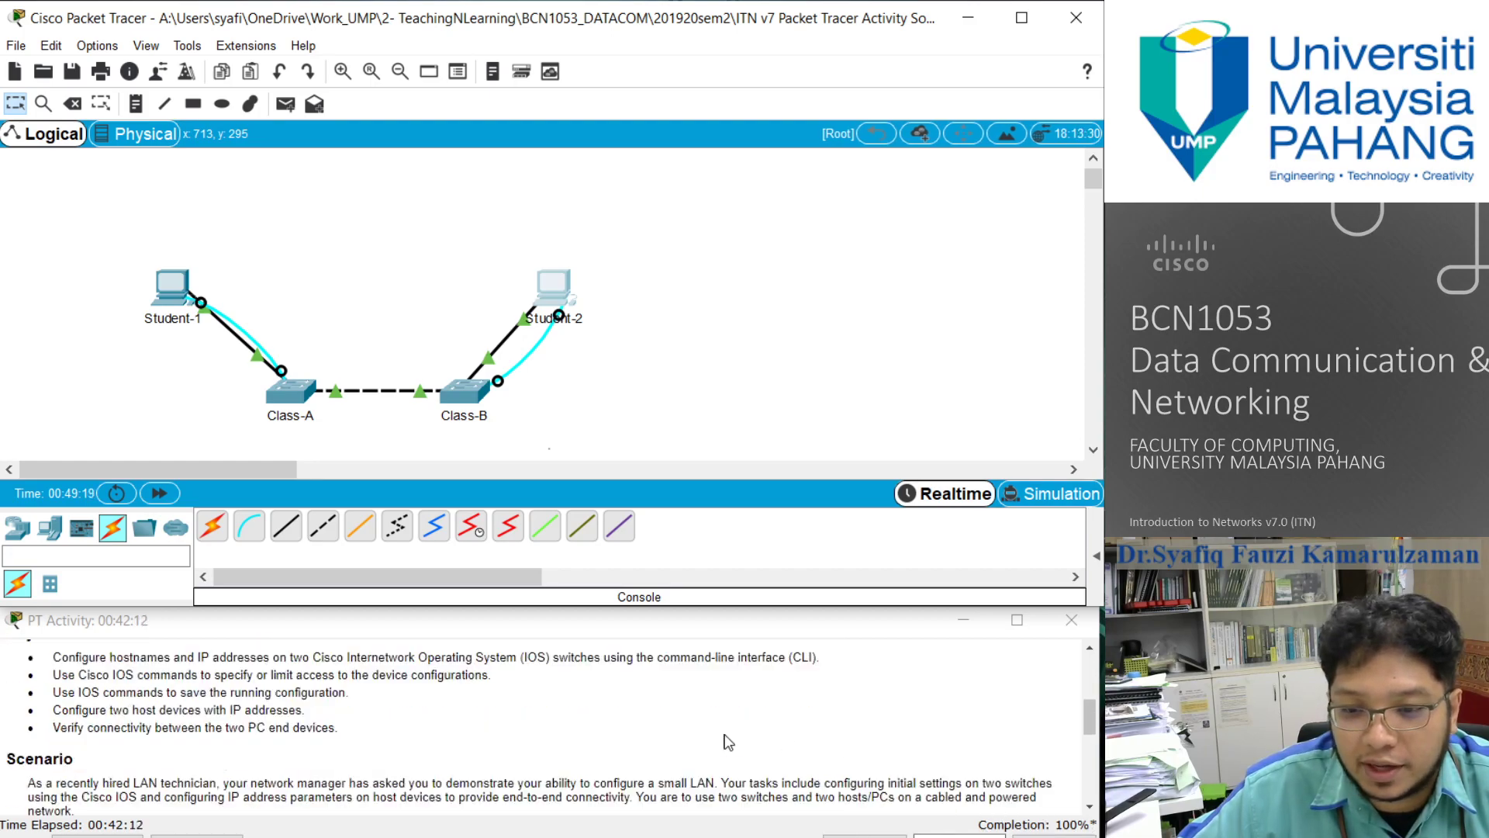
{"action": "scroll", "coordinate": [760, 696], "scroll_direction": "down", "scroll_amount": 1}
{"action": "scroll", "coordinate": [543, 725], "scroll_direction": "up", "scroll_amount": 2}
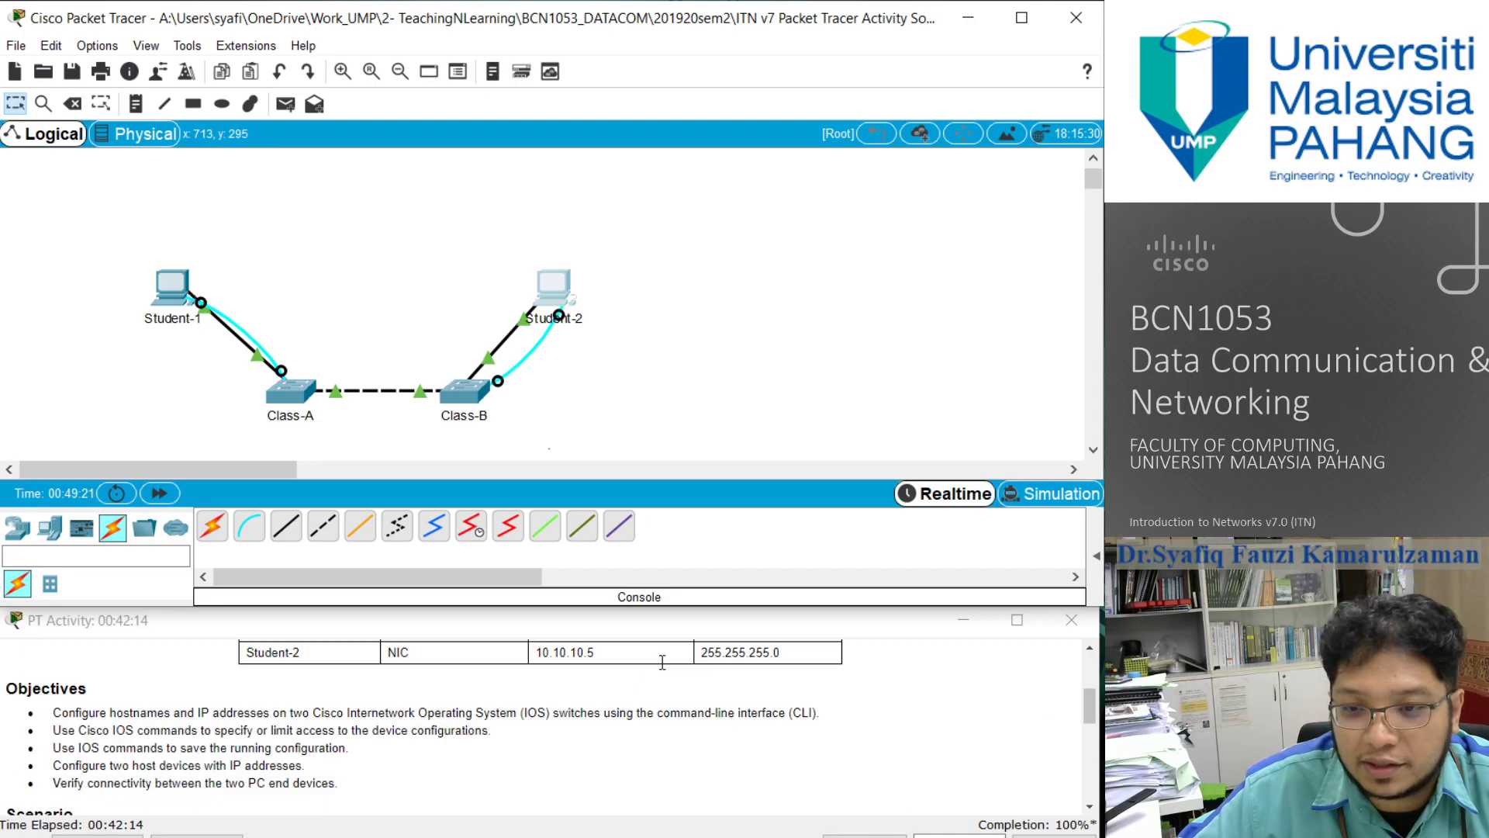
{"action": "scroll", "coordinate": [186, 654], "scroll_direction": "up", "scroll_amount": 2}
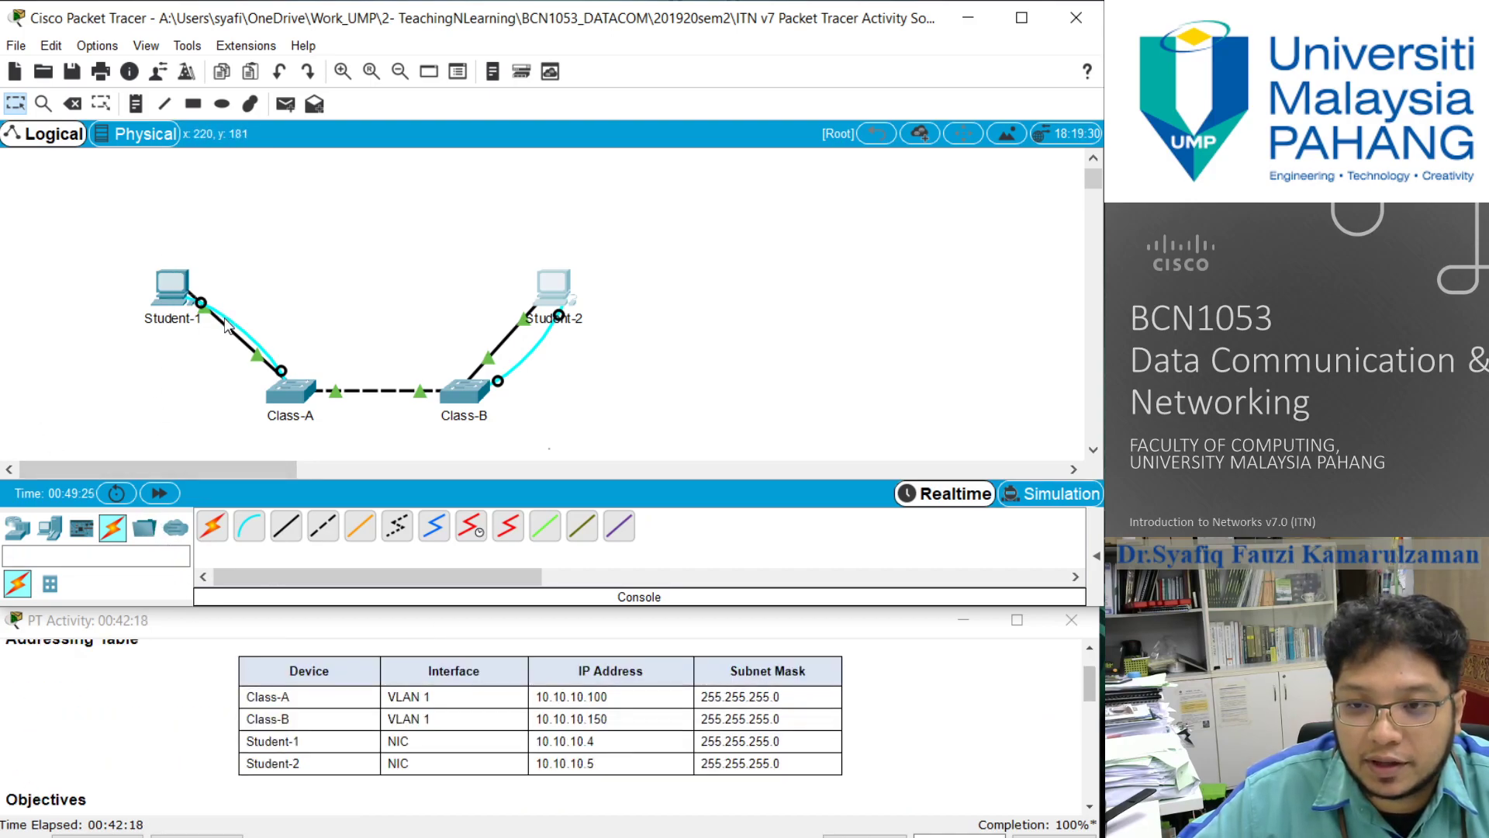
{"action": "left_click", "coordinate": [175, 301]}
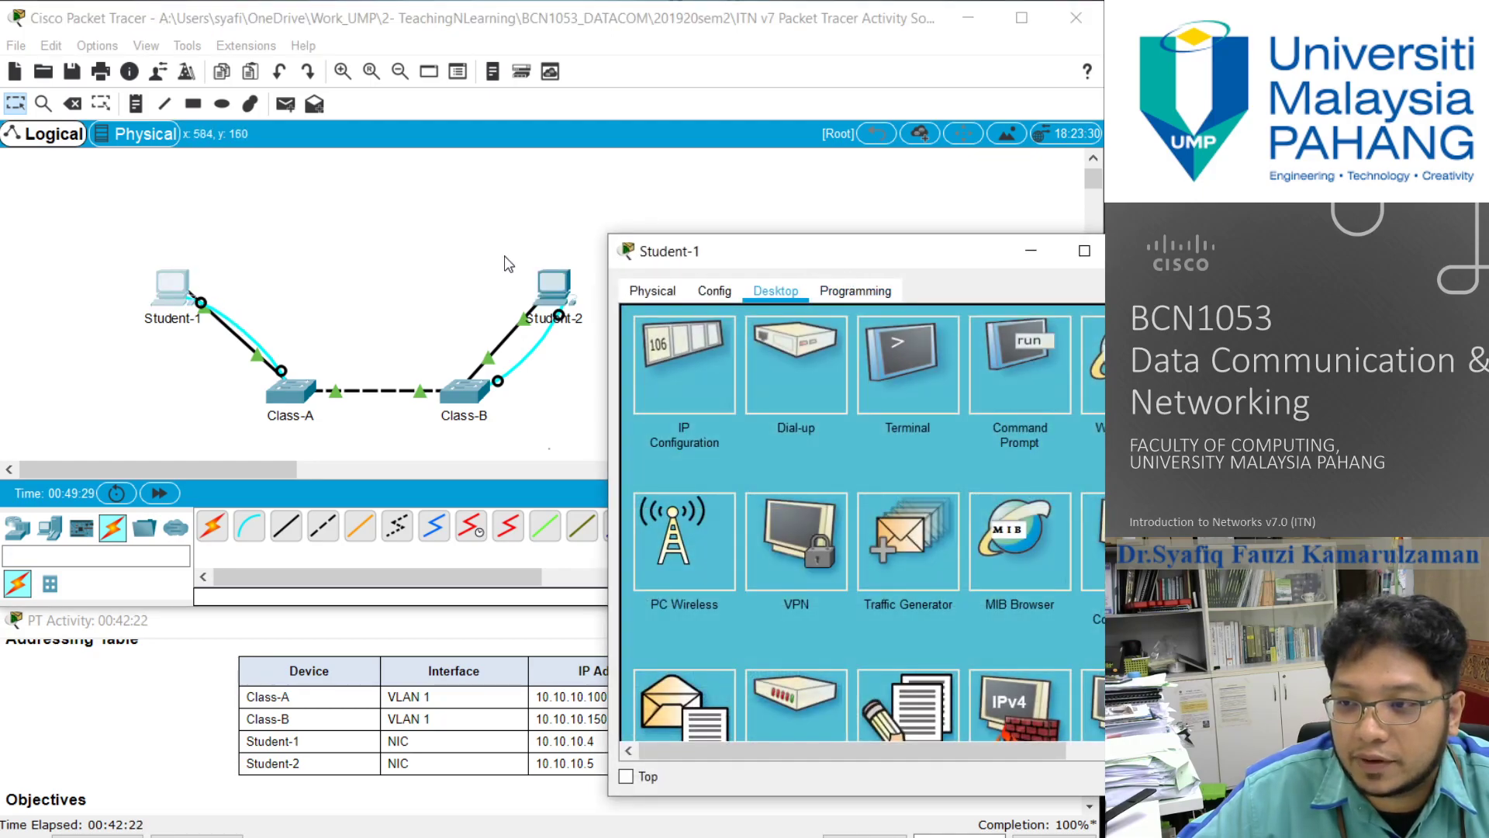
{"action": "left_click_drag", "start_coordinate": [851, 271], "coordinate": [607, 265]}
{"action": "left_click", "coordinate": [760, 357]}
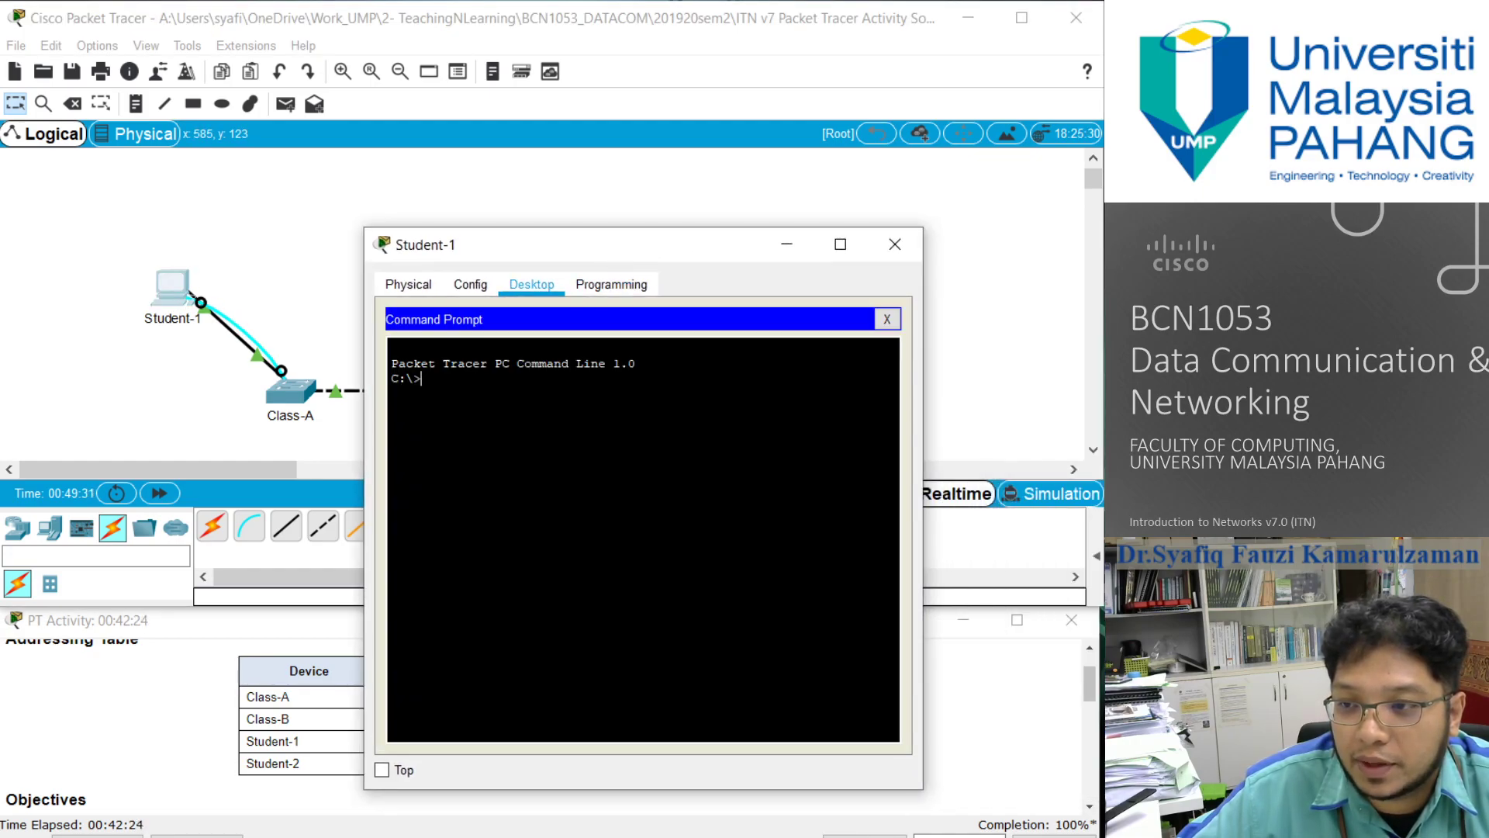
{"action": "type", "text": "p"}
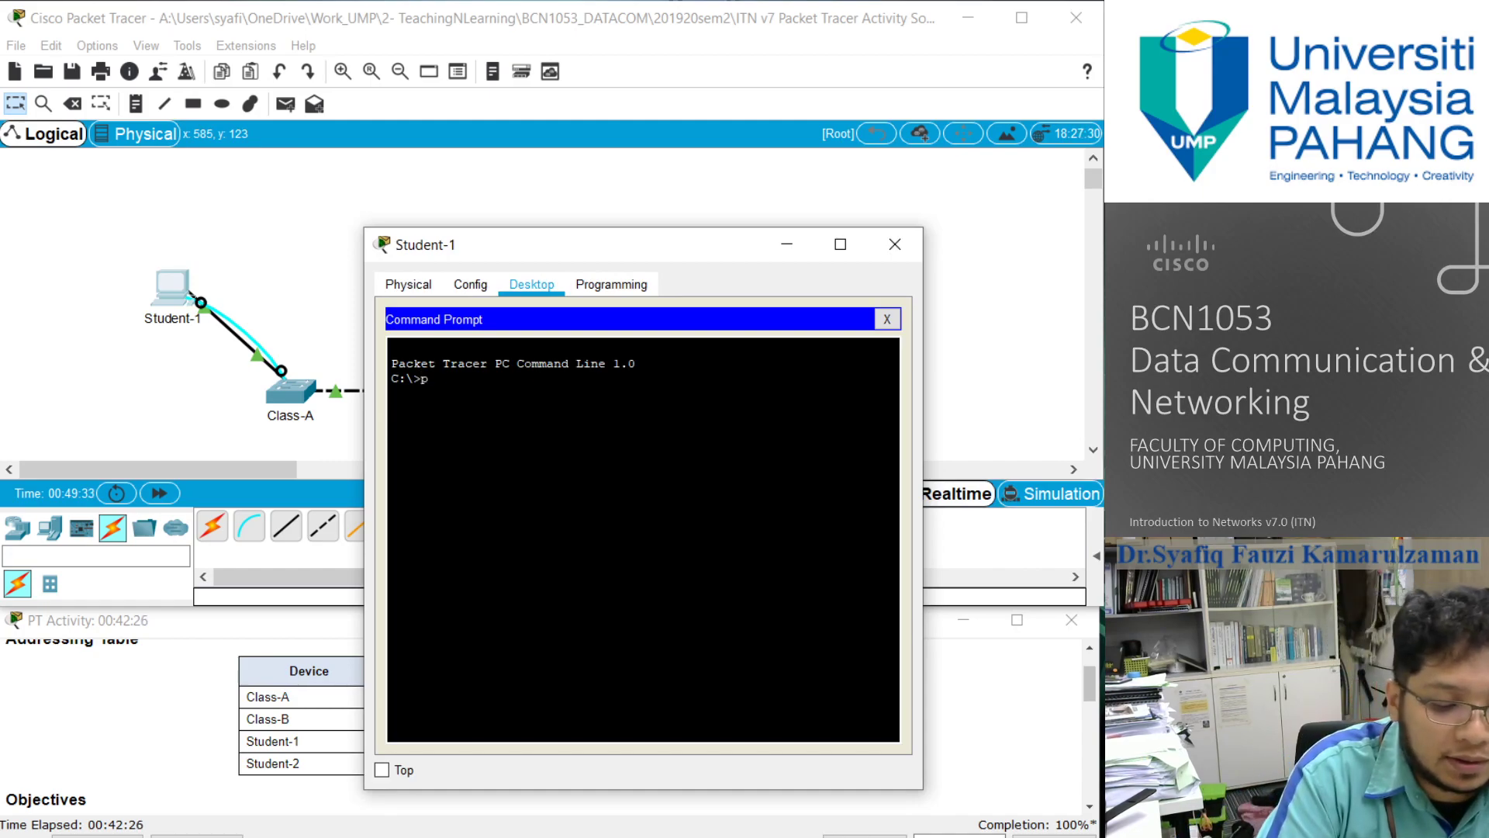
{"action": "type", "text": "ing 10.10.10.100"}
{"action": "key", "text": "Return"}
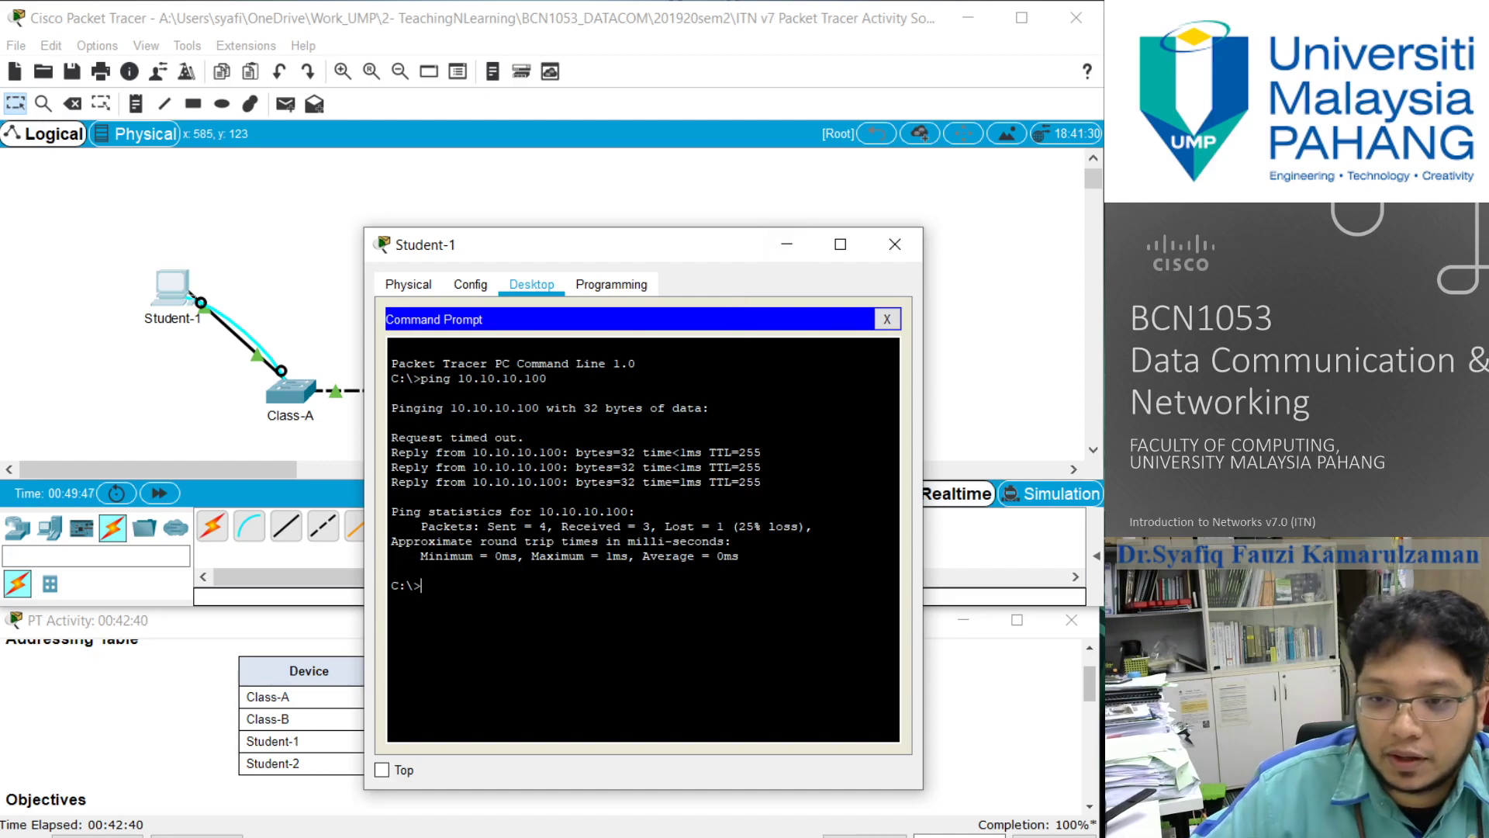
- Ping Class-B at 10.10.10.150 from Student-1 by editing the recalled ping command
{"action": "key", "text": "Up"}
{"action": "key", "text": "BackSpace"}
{"action": "type", "text": "50"}
{"action": "key", "text": "Return"}
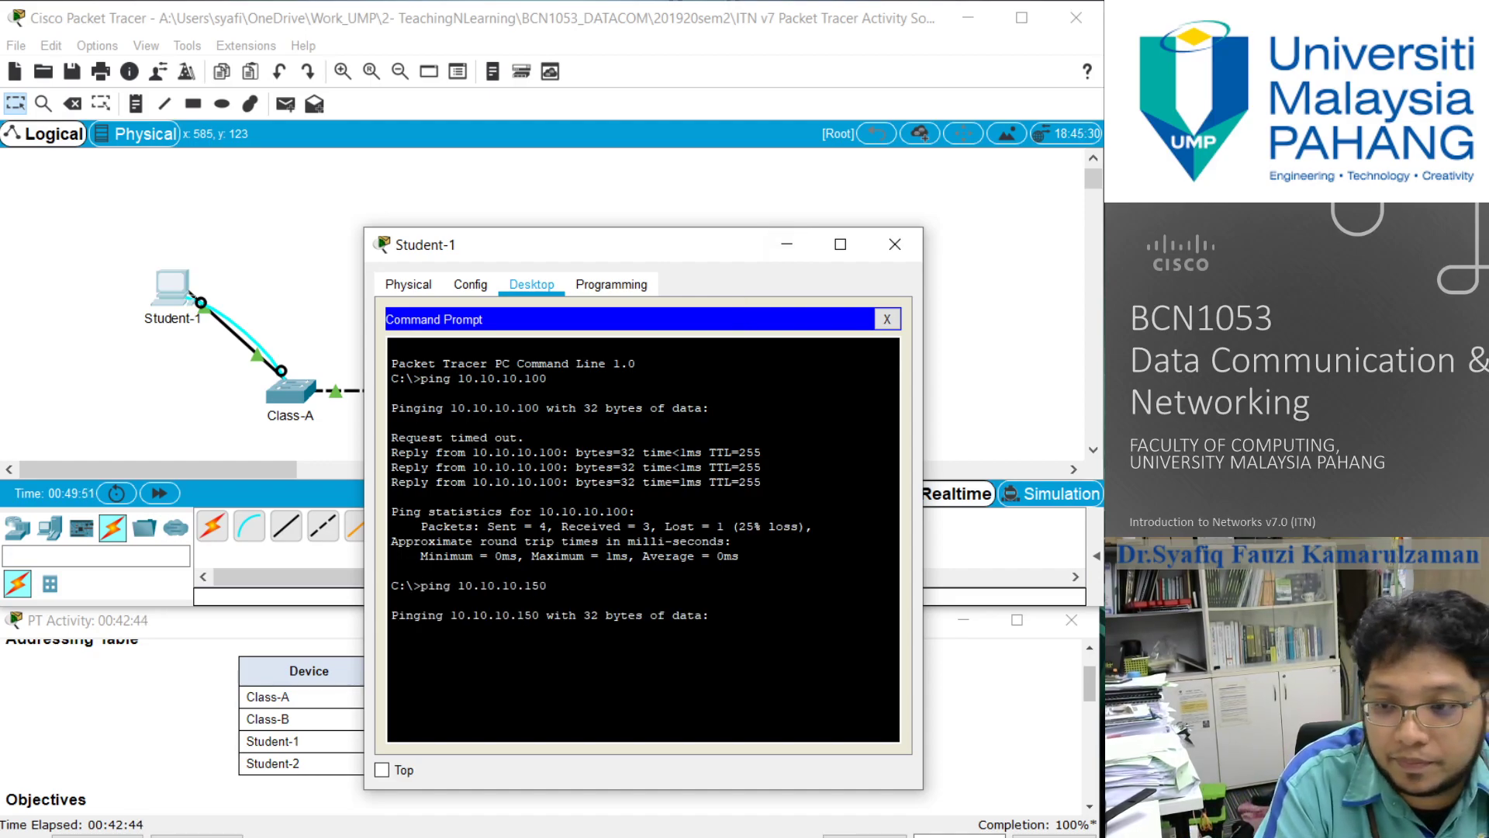
- Move the Student-1 window clear of the Addressing Table, ping Student-2 at 10.10.10.5, and close the window
{"action": "left_click_drag", "start_coordinate": [681, 254], "coordinate": [625, 70]}
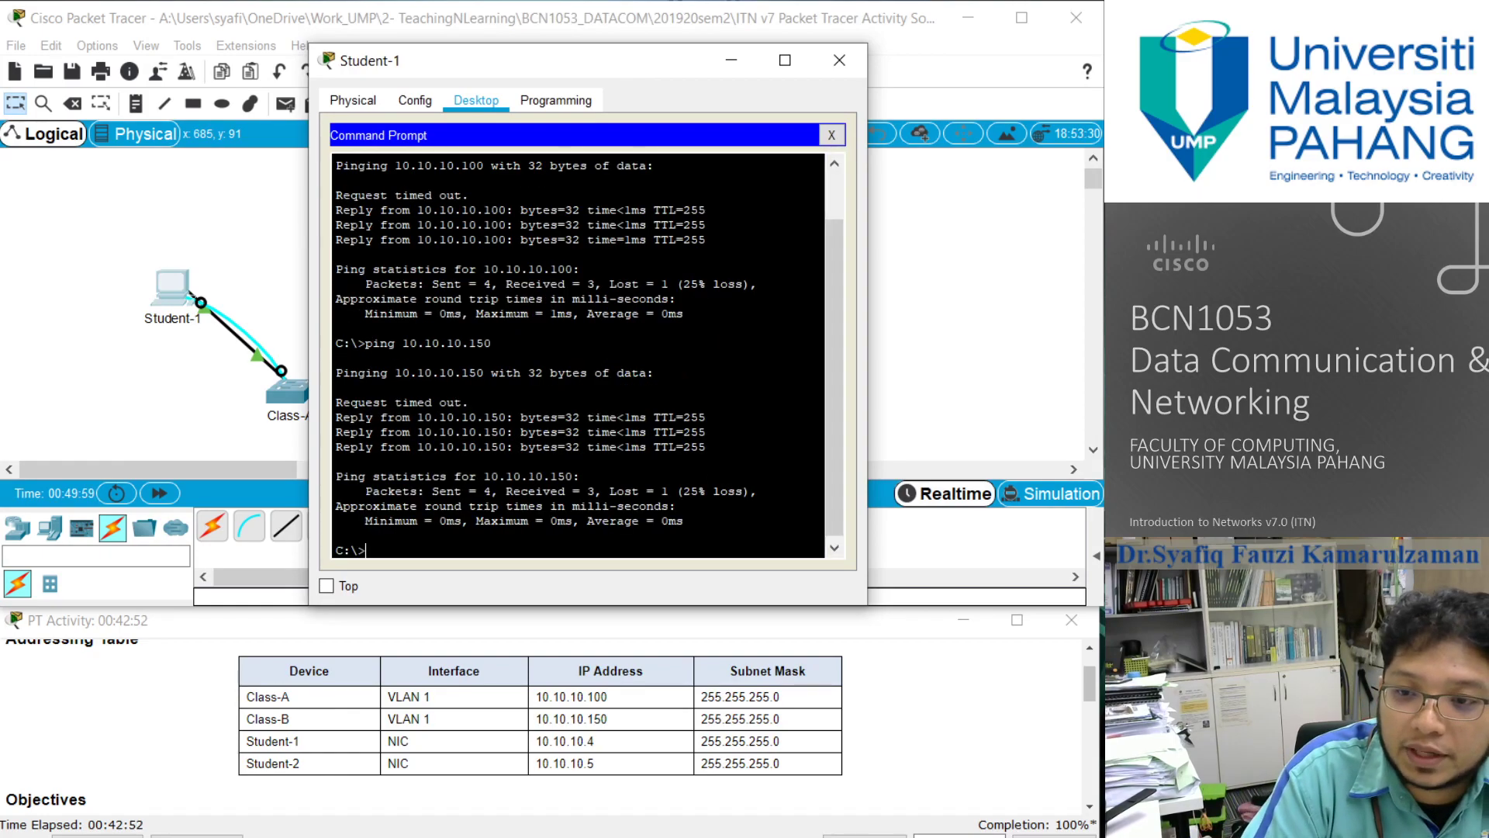
{"action": "key", "text": "Return"}
{"action": "key", "text": "Up"}
{"action": "key", "text": "BackSpace"}
{"action": "key", "text": "BackSpace"}
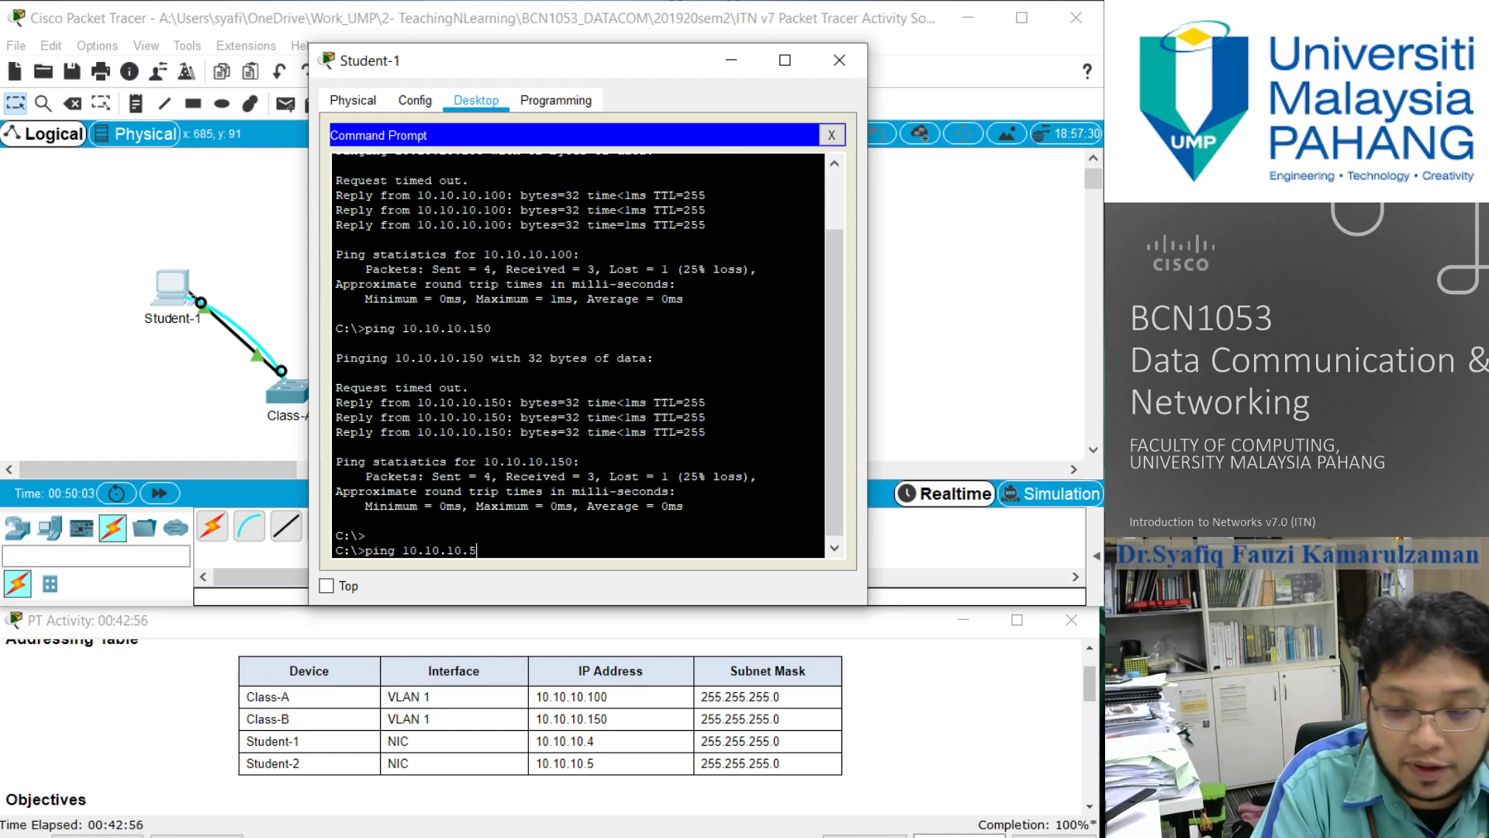
{"action": "type", "text": "5"}
{"action": "key", "text": "Return"}
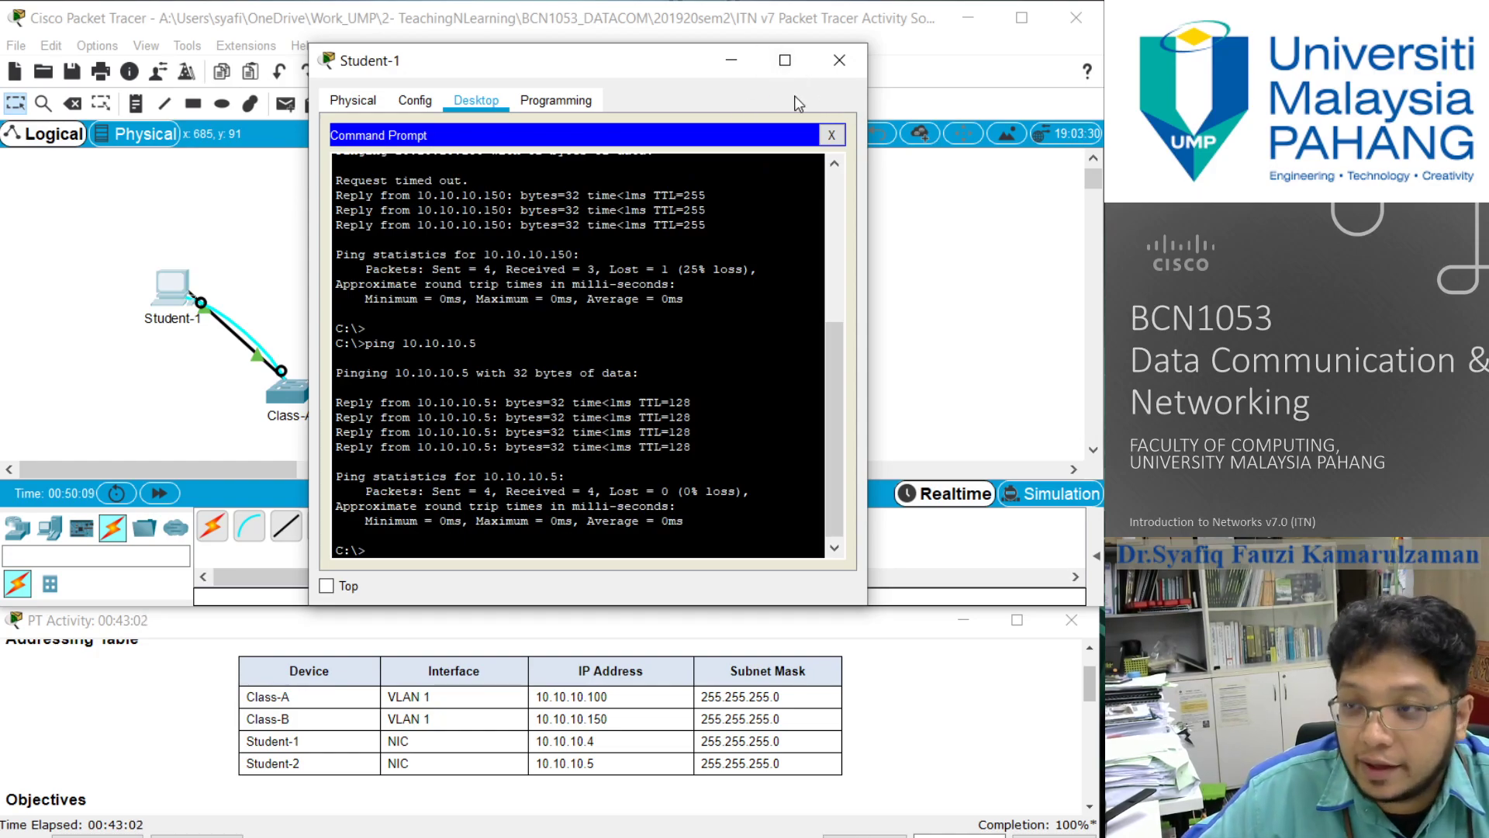
{"action": "left_click", "coordinate": [840, 60]}
- Shorten the PT Activity window so its result controls fit on screen, and check the activity results
{"action": "scroll", "coordinate": [663, 714], "scroll_direction": "down", "scroll_amount": 3}
{"action": "scroll", "coordinate": [663, 714], "scroll_direction": "down", "scroll_amount": 5}
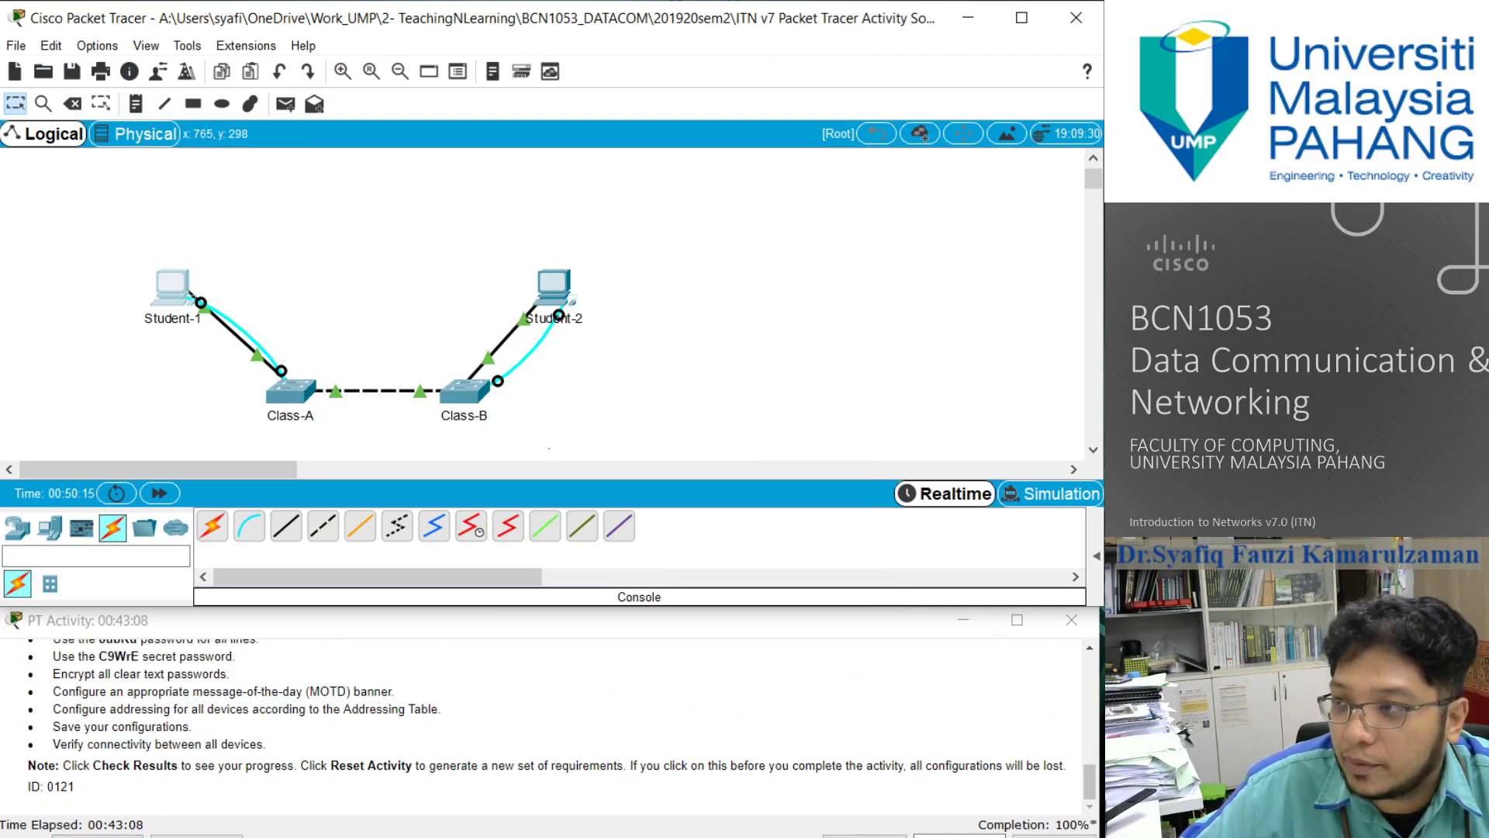
{"action": "mouse_move", "coordinate": [354, 836]}
{"action": "left_mouse_down"}
{"action": "mouse_move", "coordinate": [355, 803]}
{"action": "mouse_move", "coordinate": [354, 832]}
{"action": "left_mouse_up"}
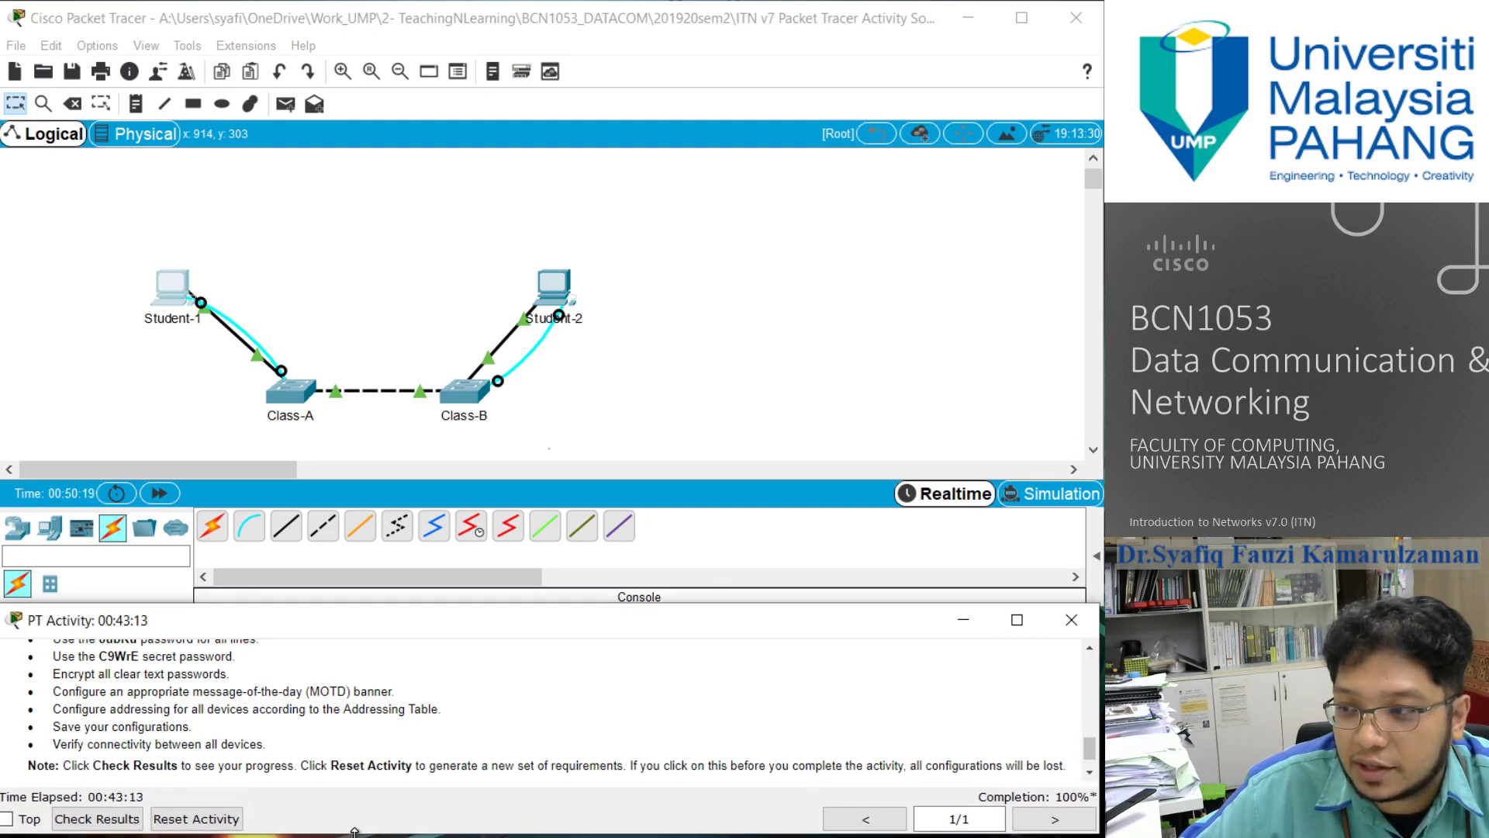
{"action": "left_click", "coordinate": [96, 819]}
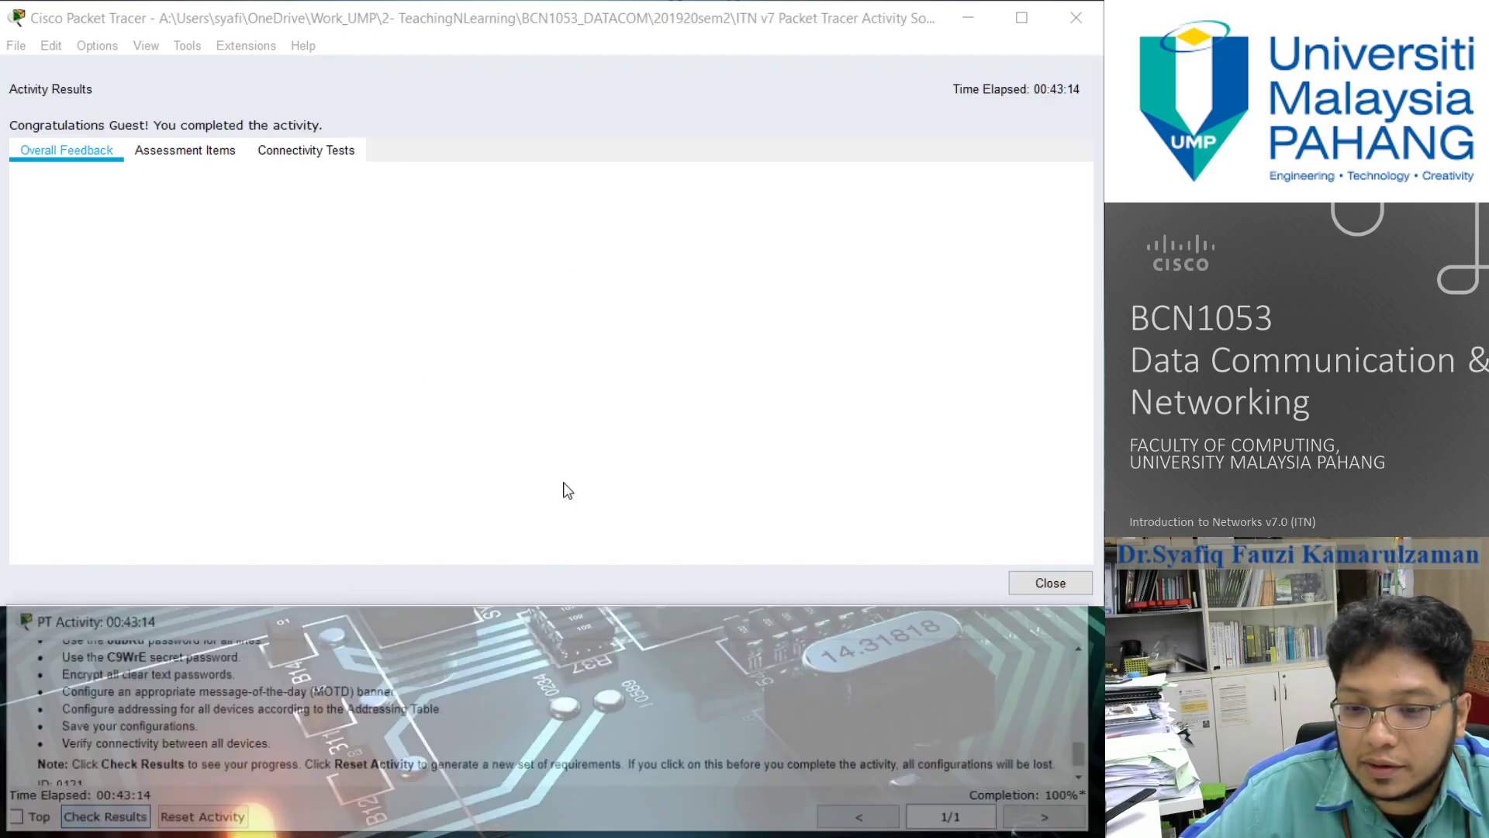
- Review the assessment items and component scores in the activity results, close them, and put the PT Activity window back below the topology
{"action": "left_click", "coordinate": [185, 150]}
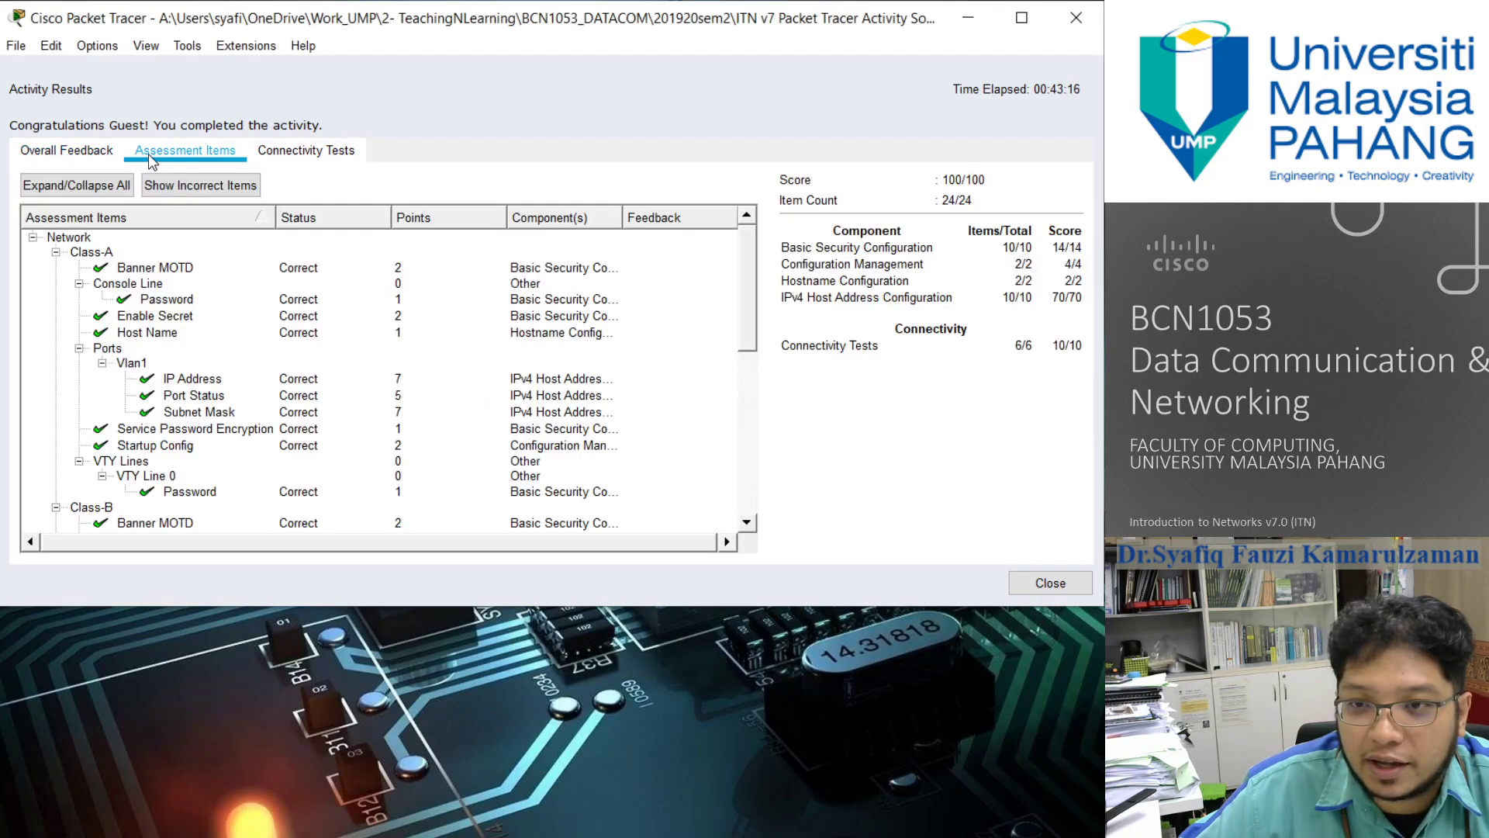
{"action": "scroll", "coordinate": [372, 349], "scroll_direction": "down", "scroll_amount": 1}
{"action": "scroll", "coordinate": [373, 349], "scroll_direction": "down", "scroll_amount": 7}
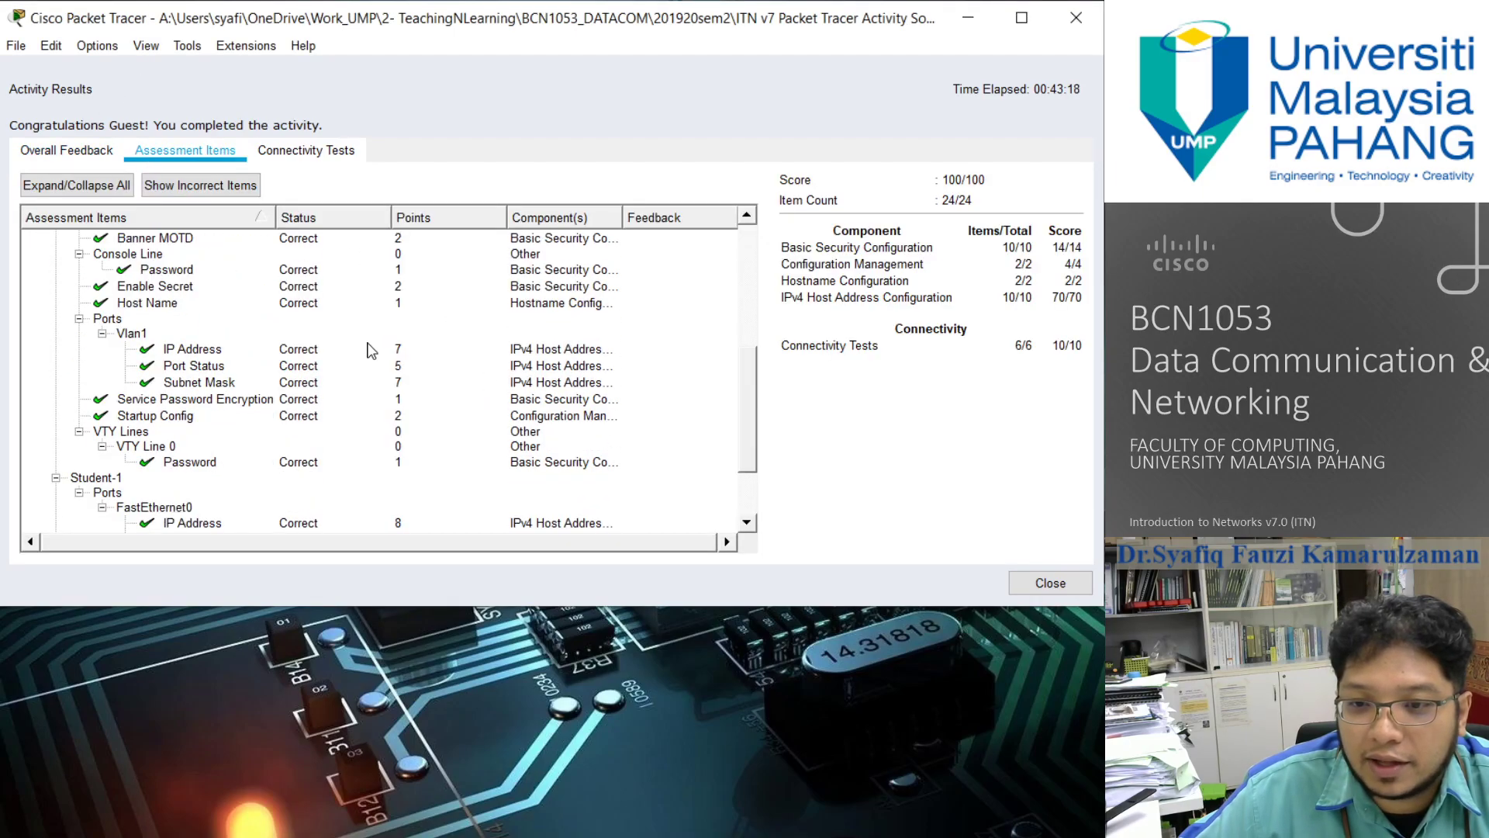
{"action": "scroll", "coordinate": [370, 350], "scroll_direction": "up", "scroll_amount": 6}
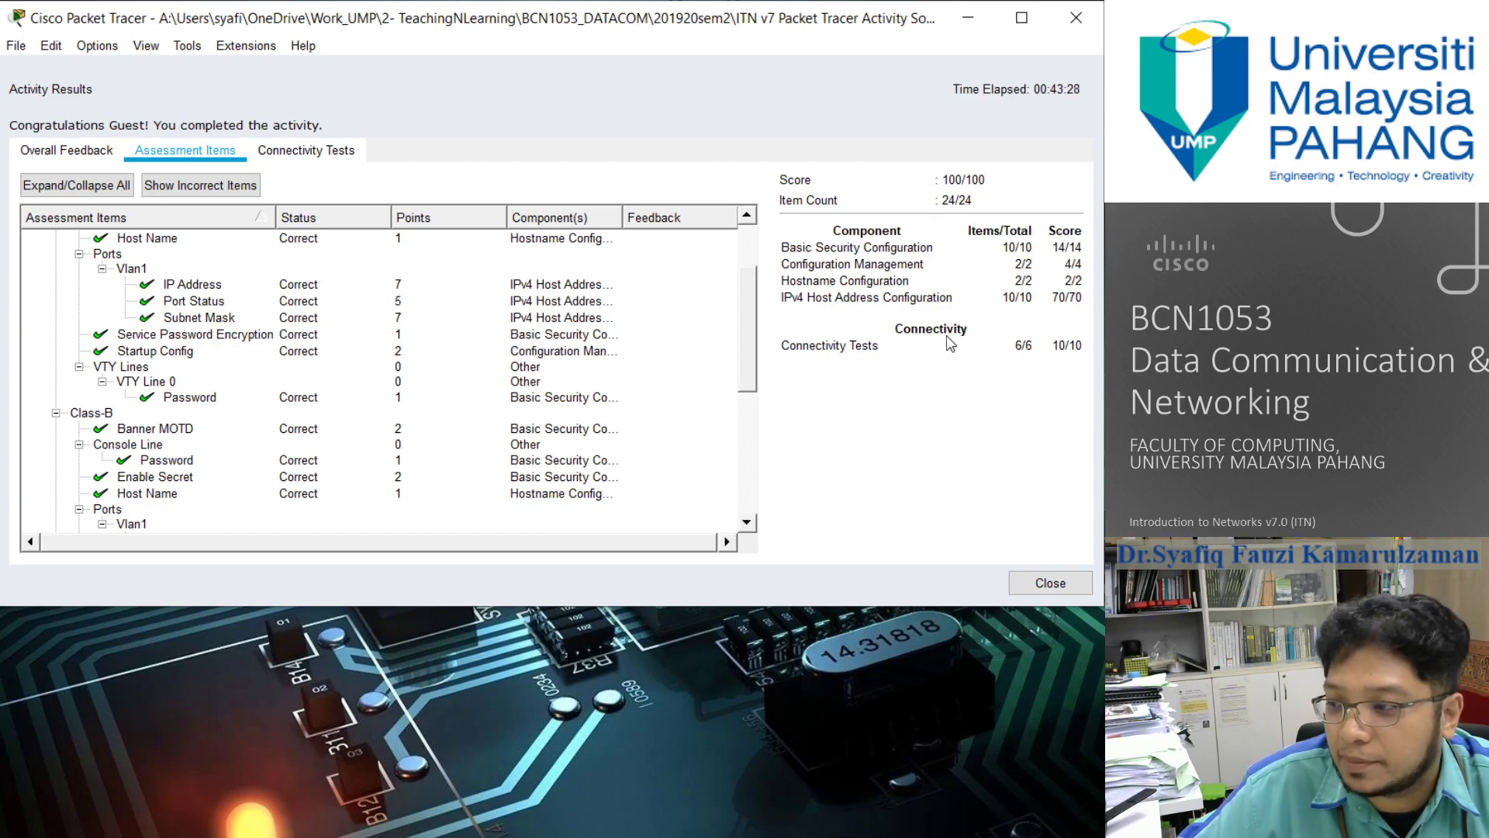
{"action": "scroll", "coordinate": [293, 452], "scroll_direction": "down", "scroll_amount": 6}
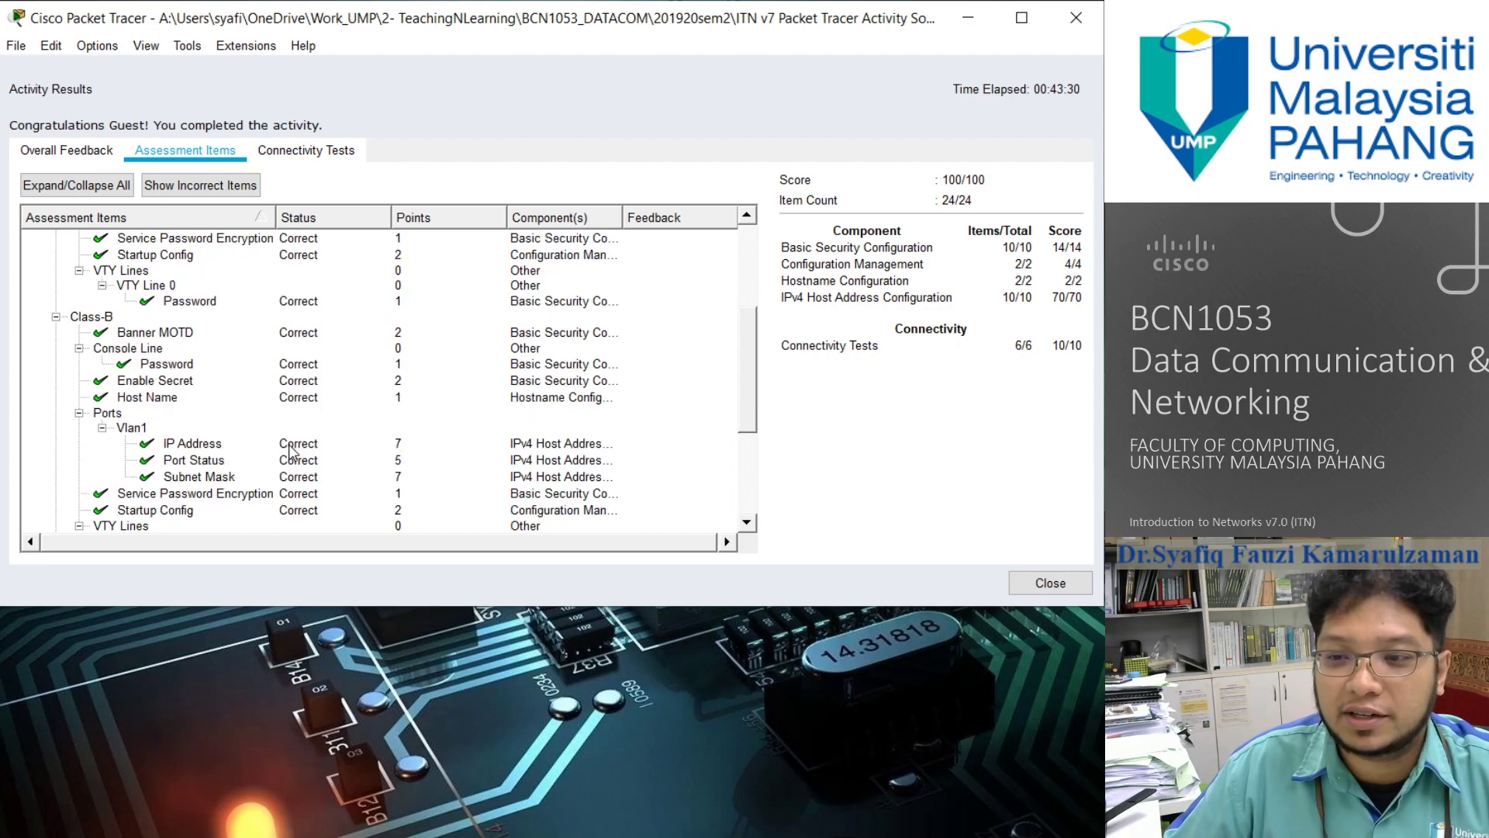
{"action": "scroll", "coordinate": [293, 452], "scroll_direction": "up", "scroll_amount": 5}
{"action": "scroll", "coordinate": [293, 452], "scroll_direction": "up", "scroll_amount": 3}
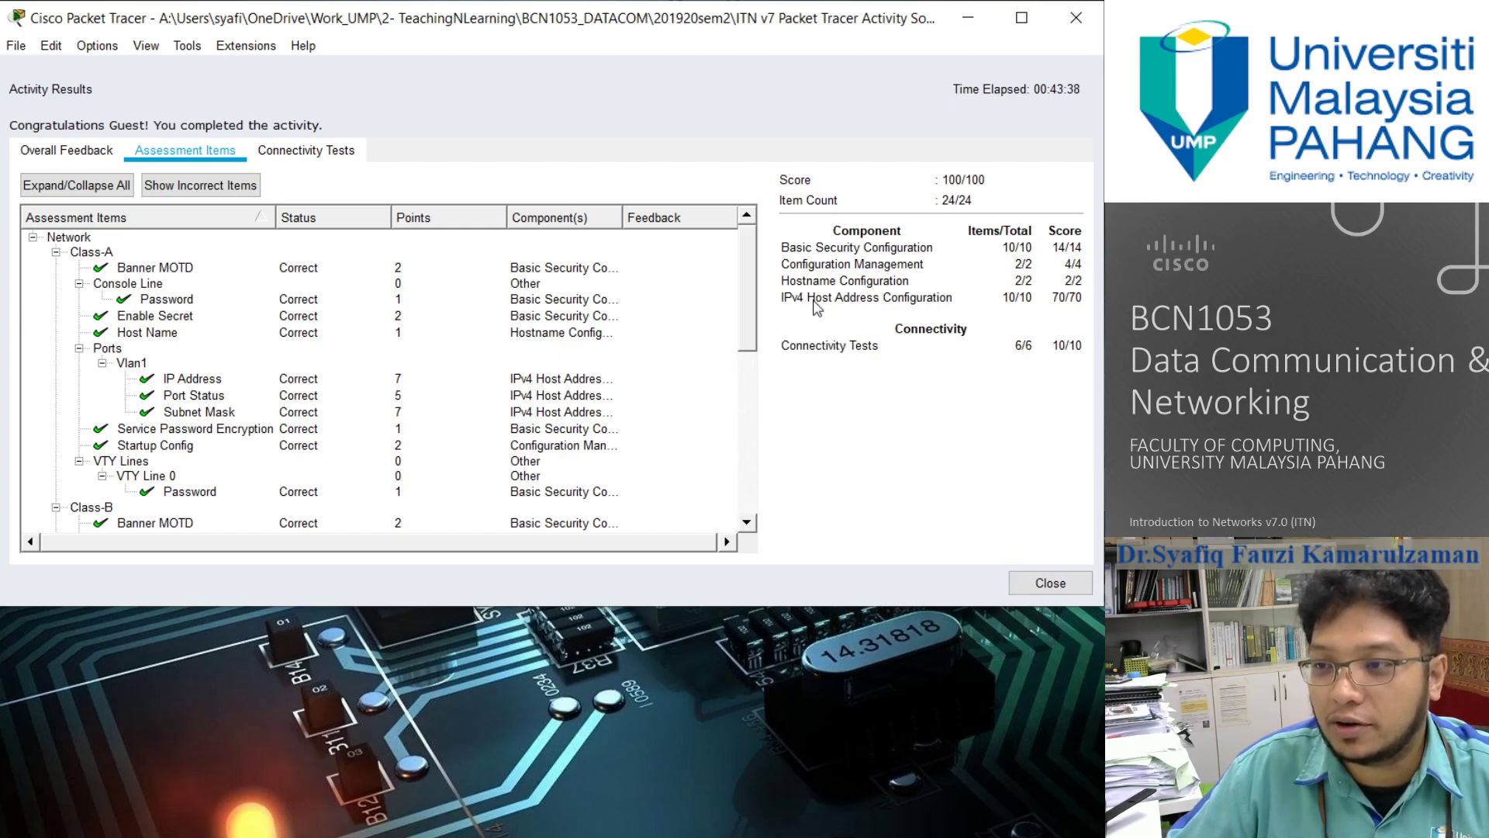
{"action": "left_click", "coordinate": [1028, 583]}
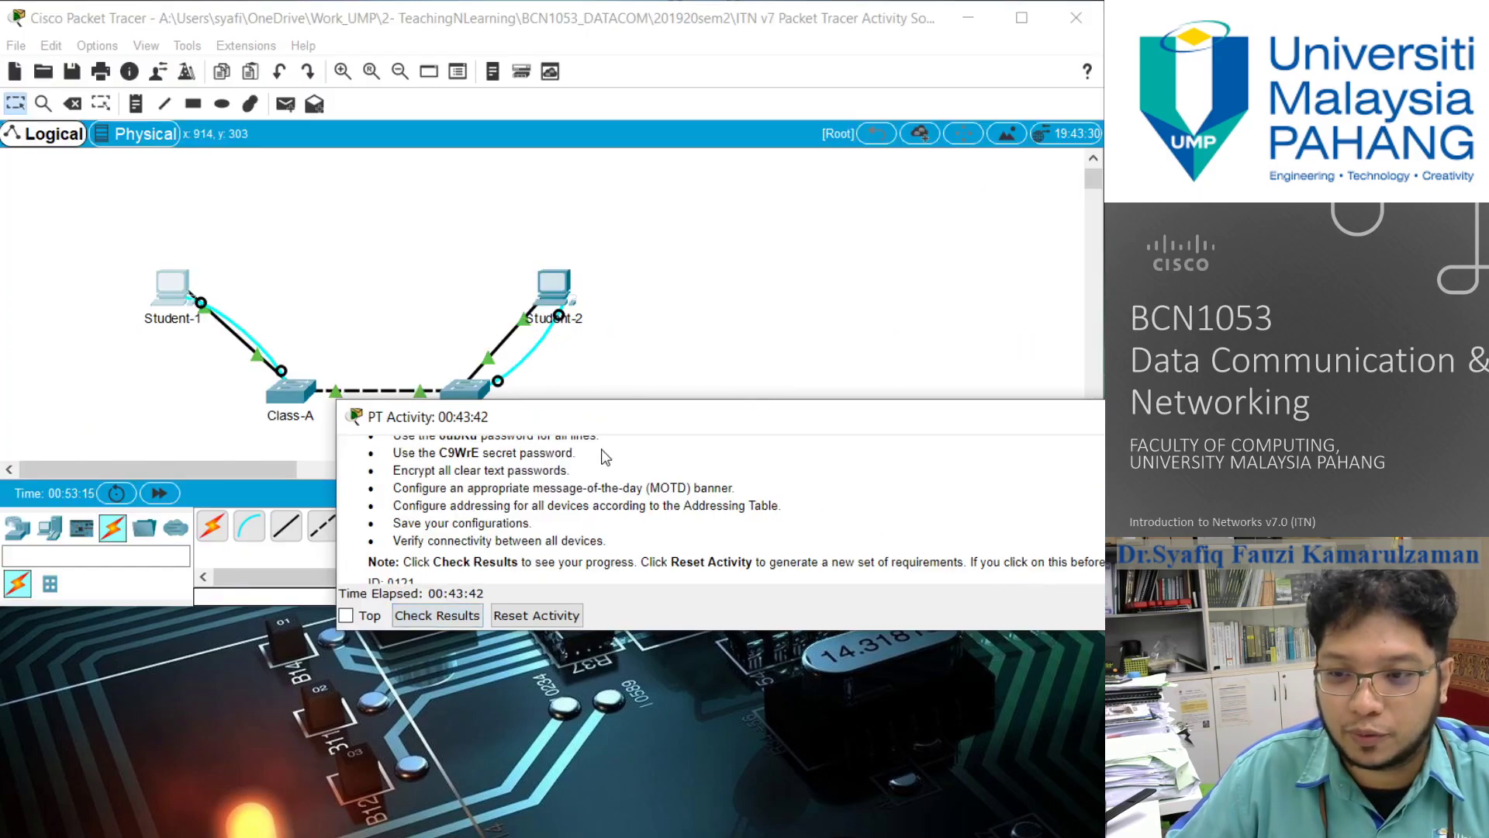
{"action": "left_click_drag", "start_coordinate": [363, 574], "coordinate": [330, 623]}
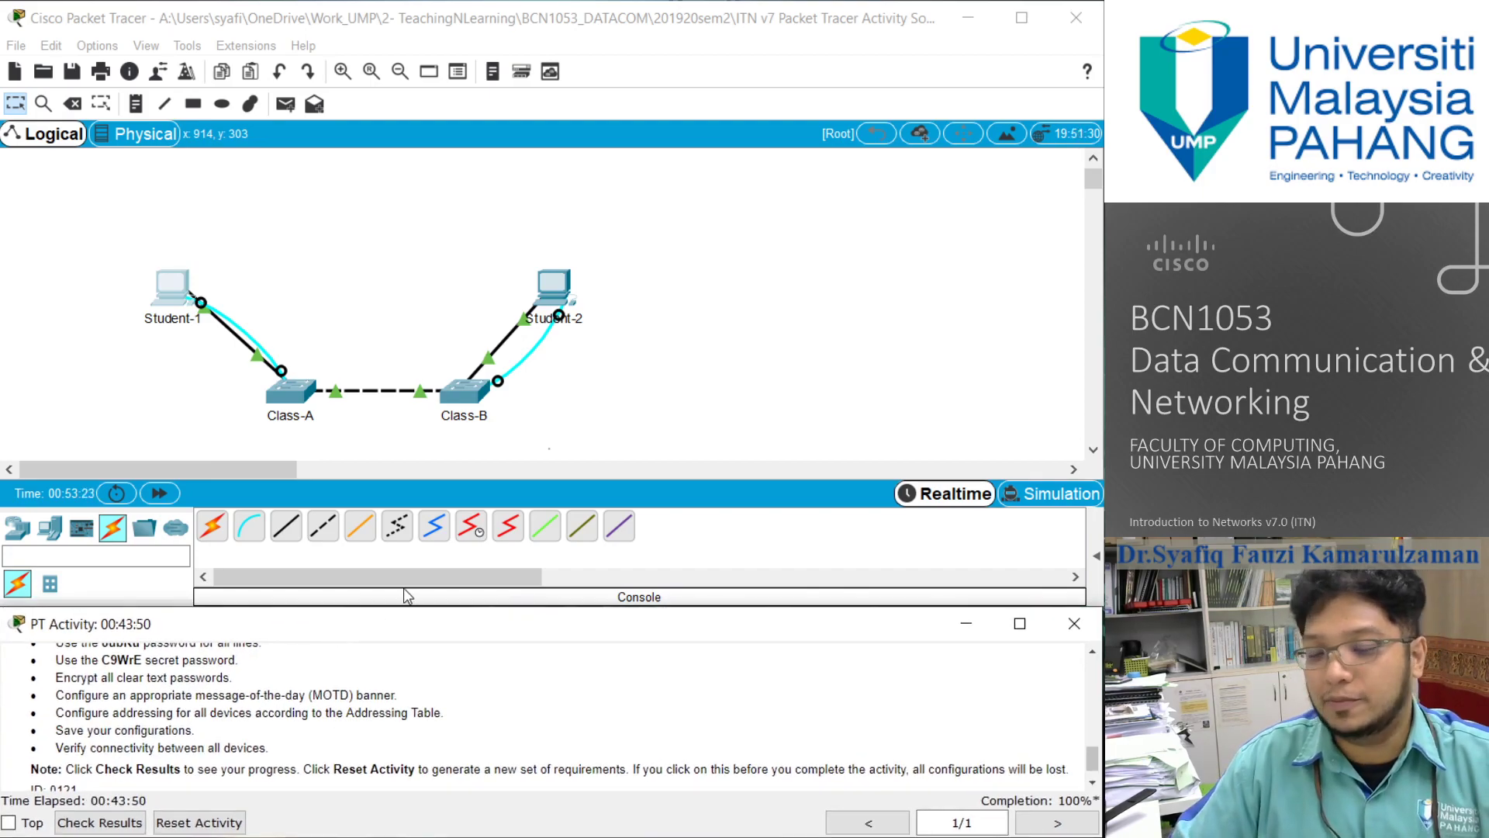